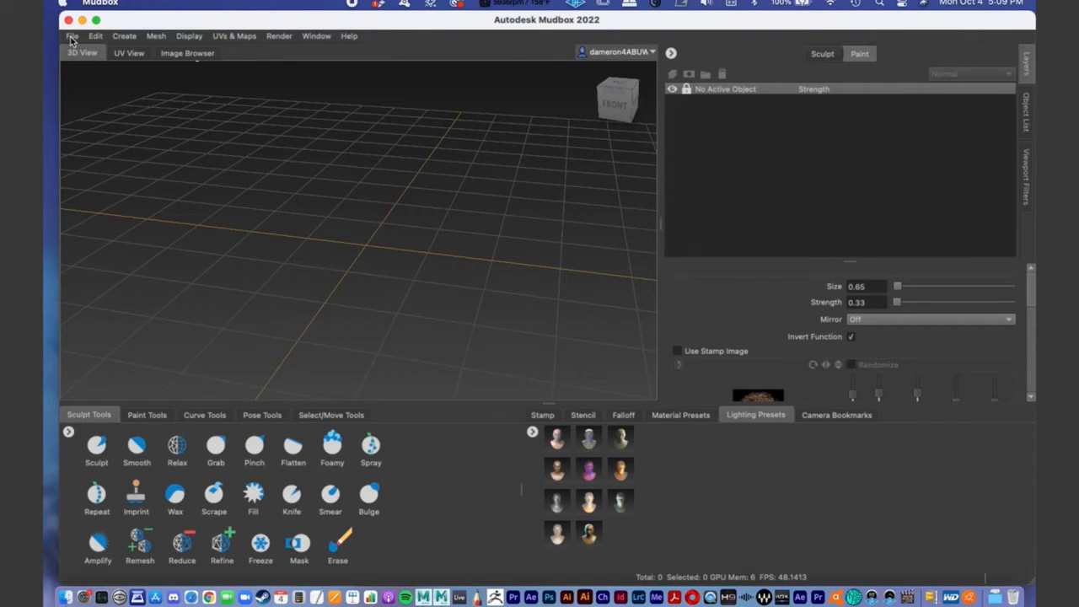
- Switch to Maya and check the current project's name and location in the Project Window
{"action": "left_click_drag", "start_coordinate": [265, 24], "coordinate": [538, 380]}
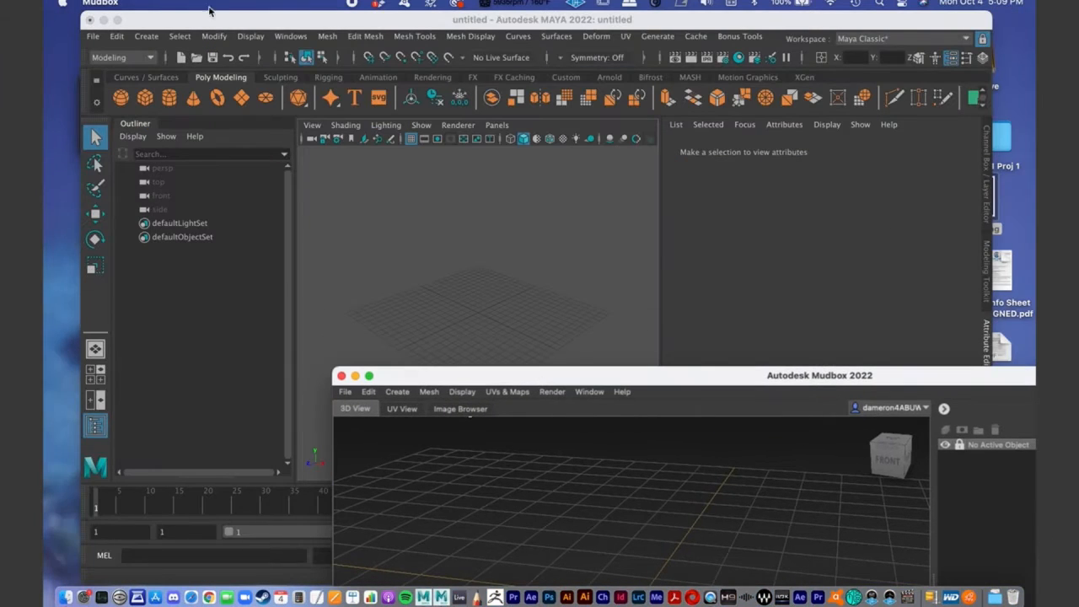
{"action": "left_click_drag", "start_coordinate": [207, 19], "coordinate": [181, 19]}
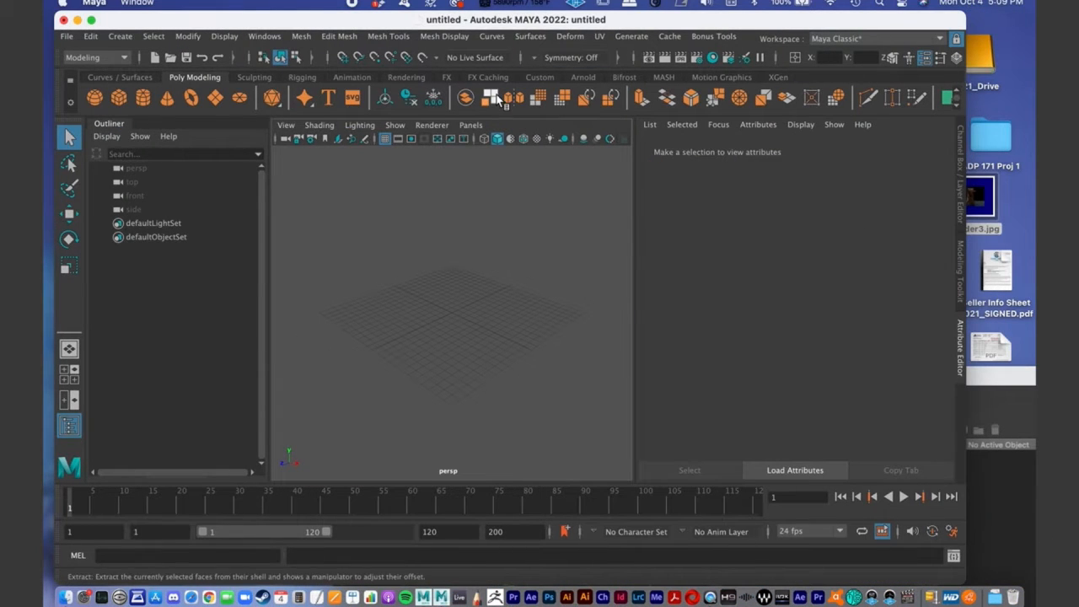
{"action": "left_click", "coordinate": [66, 36]}
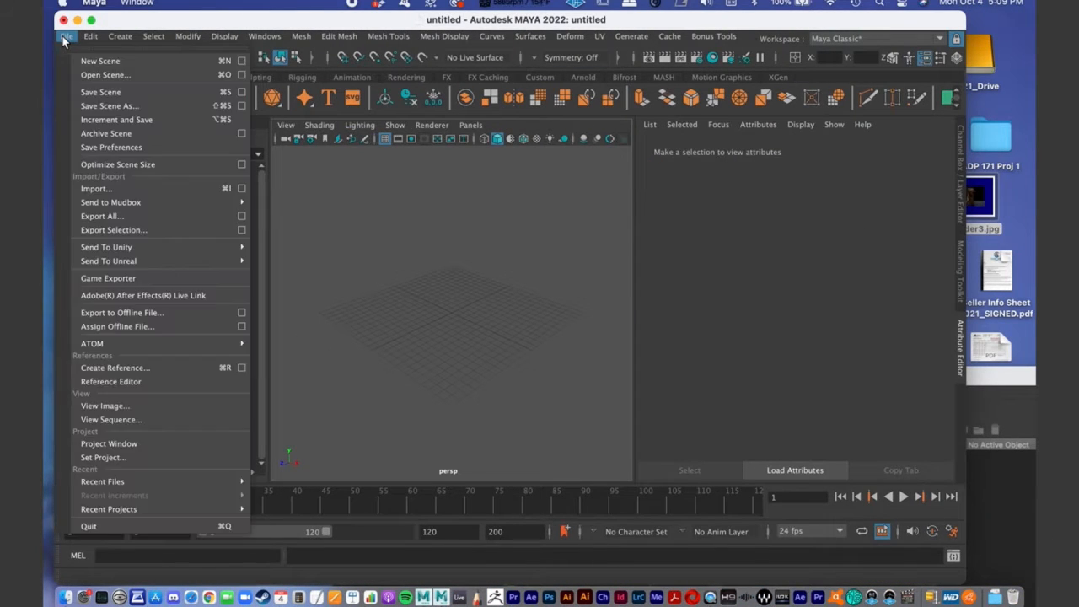
{"action": "left_click", "coordinate": [109, 444]}
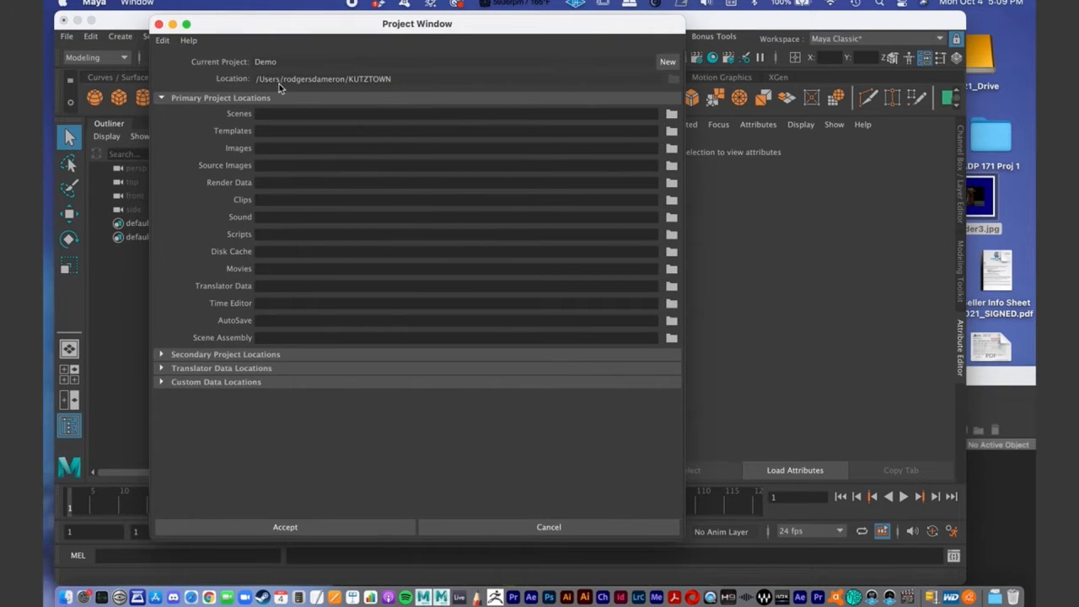
{"action": "left_click", "coordinate": [504, 523]}
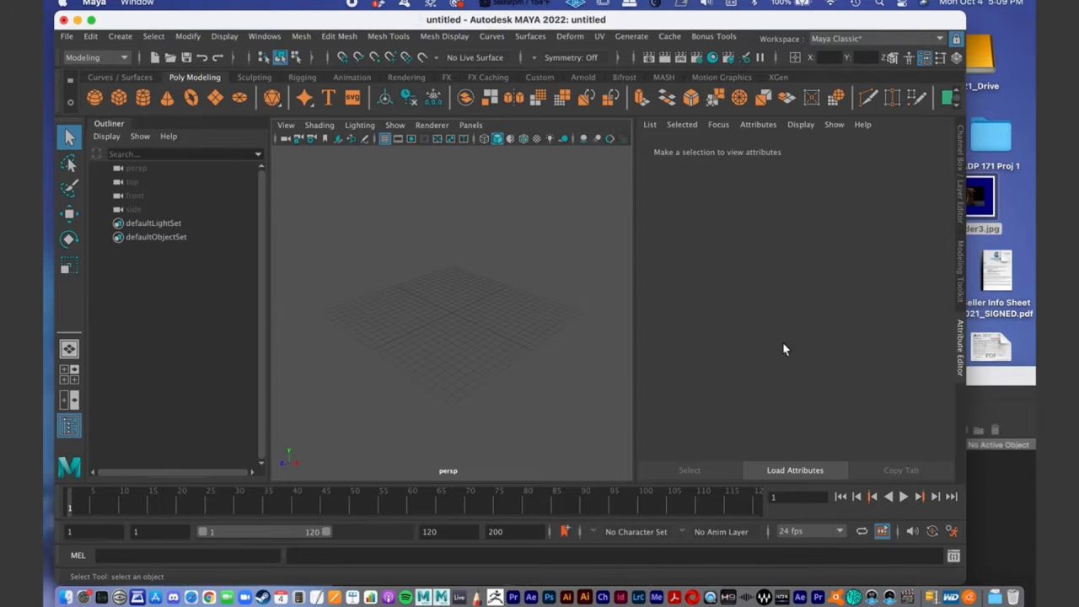
- Switch back to Mudbox and open Mudbox_RndB_v8.fbx.mud from the scenes folder of the KUTZTOWN Demo project
{"action": "left_click", "coordinate": [76, 20]}
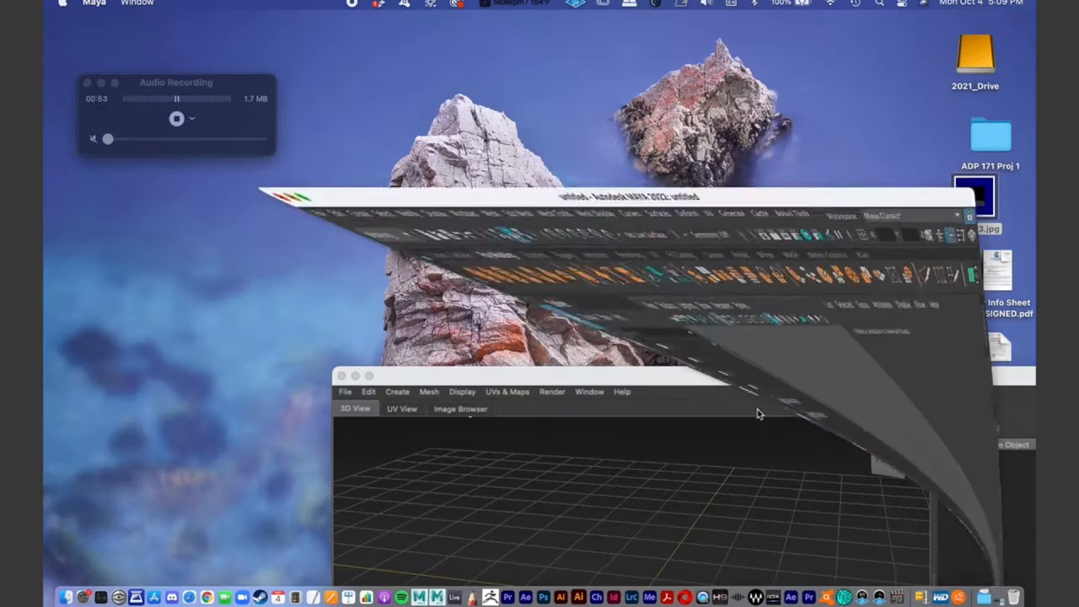
{"action": "double_click", "coordinate": [477, 376]}
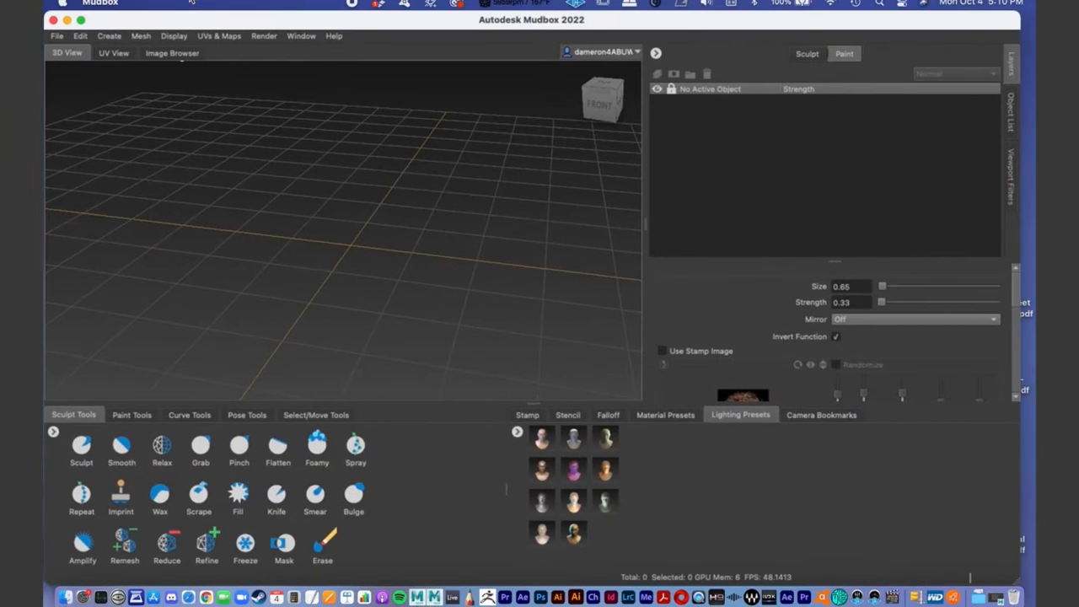
{"action": "left_click", "coordinate": [56, 36]}
{"action": "left_click", "coordinate": [90, 63]}
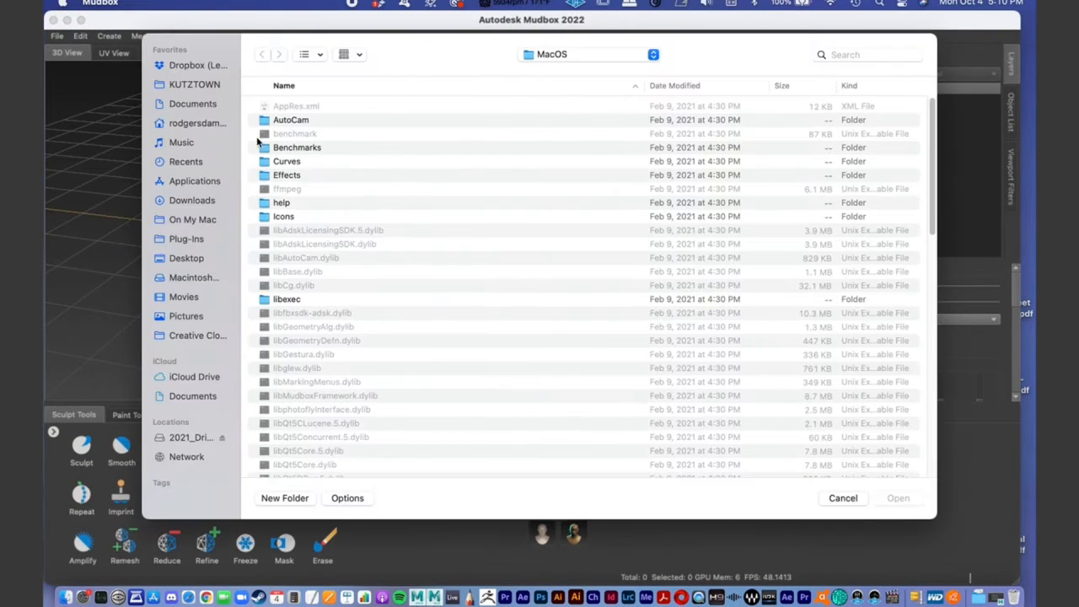
{"action": "left_click", "coordinate": [193, 88]}
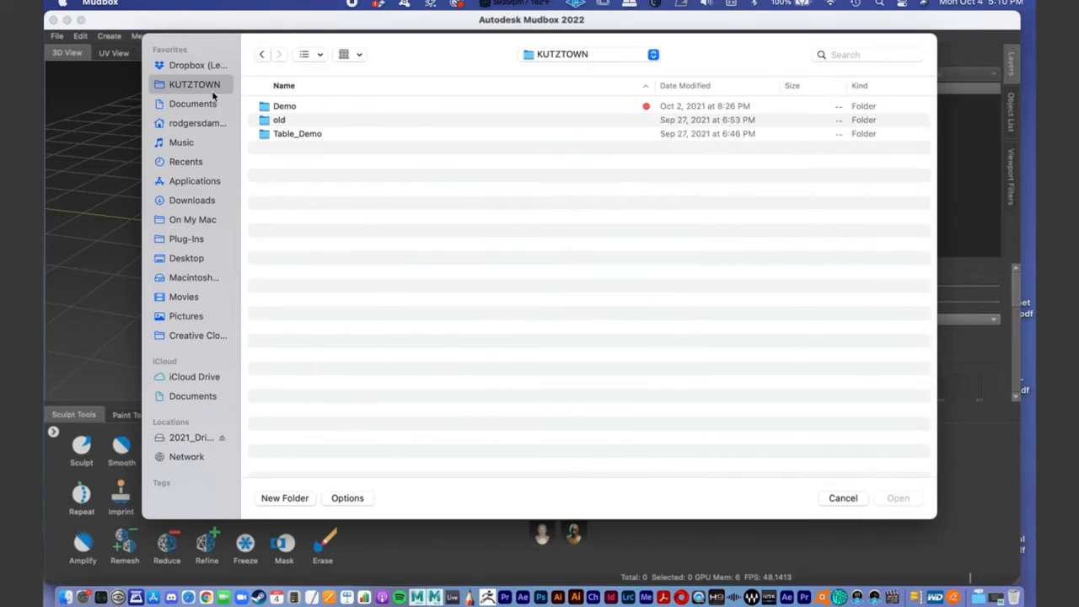
{"action": "left_click", "coordinate": [301, 137]}
{"action": "left_click", "coordinate": [289, 107]}
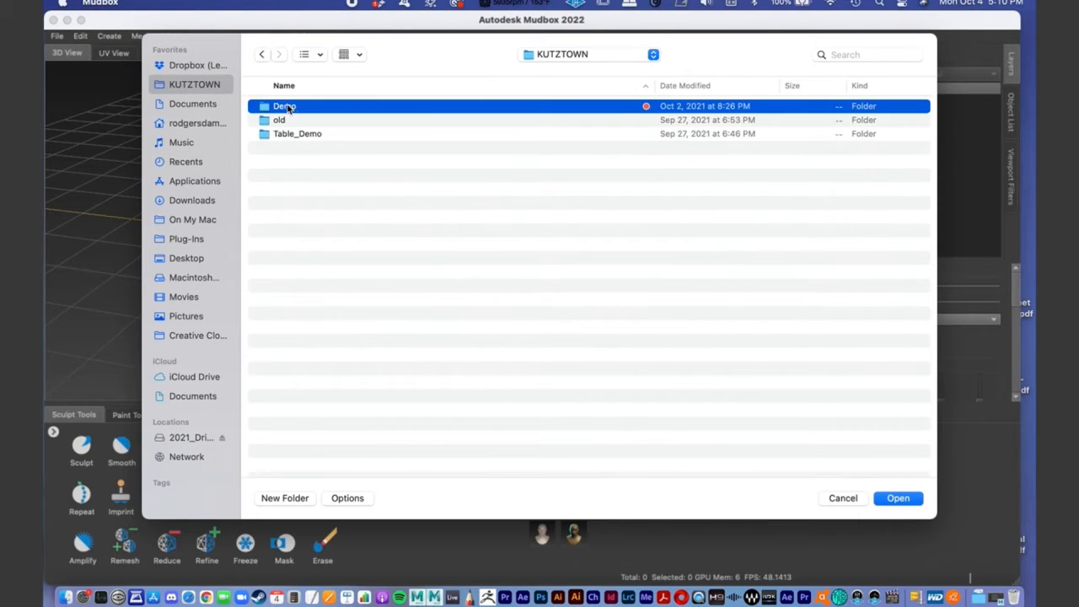
{"action": "double_click", "coordinate": [288, 108]}
{"action": "double_click", "coordinate": [295, 229]}
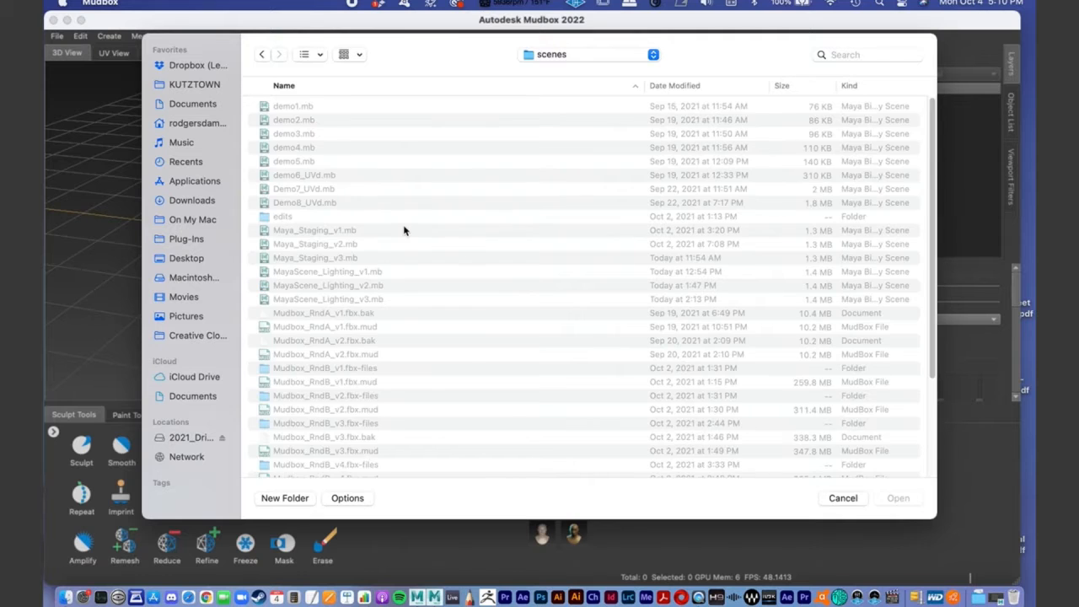
{"action": "scroll", "coordinate": [342, 244], "scroll_direction": "down", "scroll_amount": 5}
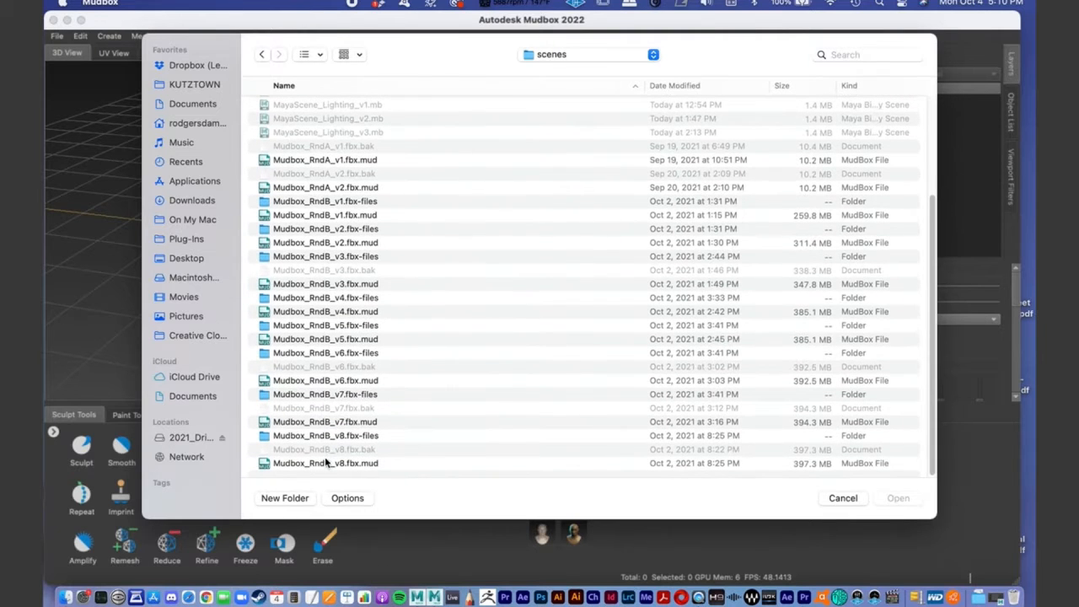
{"action": "left_click", "coordinate": [326, 463]}
{"action": "left_click", "coordinate": [894, 497]}
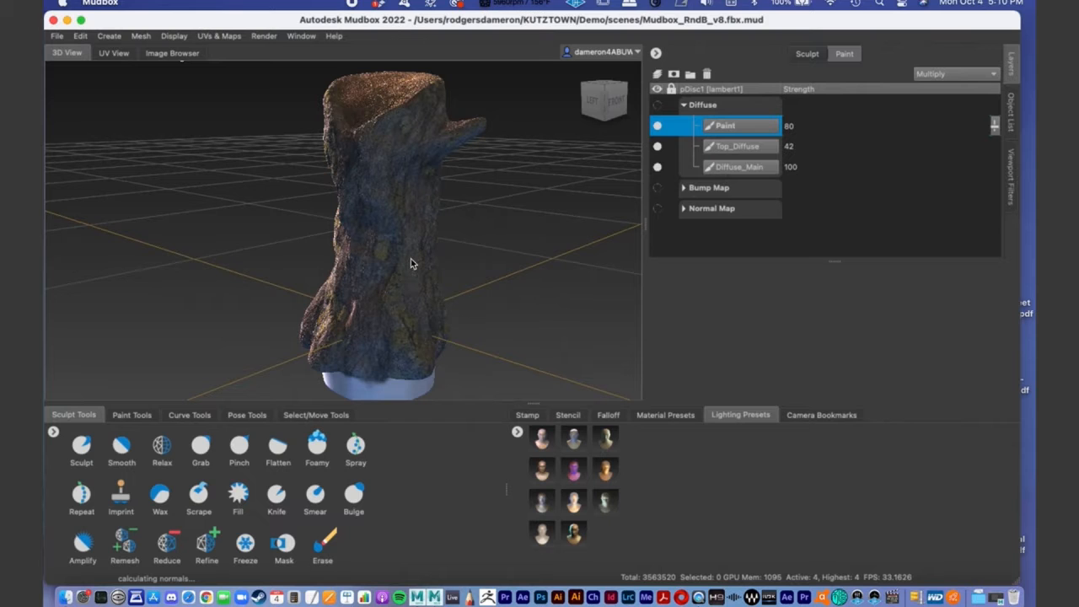
- Examine the tree stump's sculpted form and painted bark from several angles, both as a whole and up close
{"action": "left_click_drag", "start_coordinate": [410, 264], "coordinate": [360, 224], "text": "alt"}
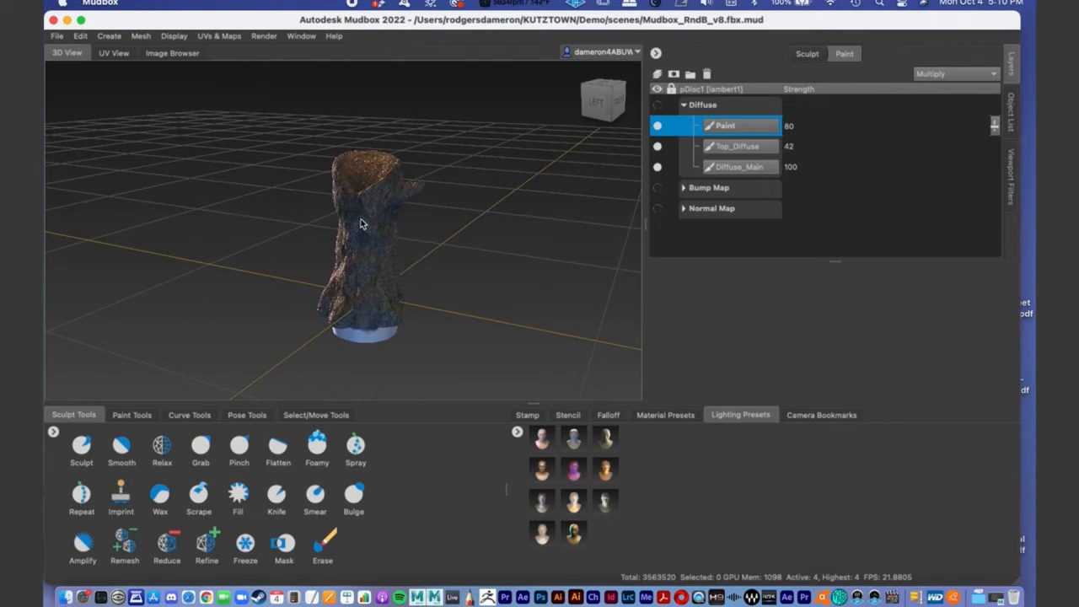
{"action": "scroll", "coordinate": [401, 232], "scroll_direction": "up", "scroll_amount": 10}
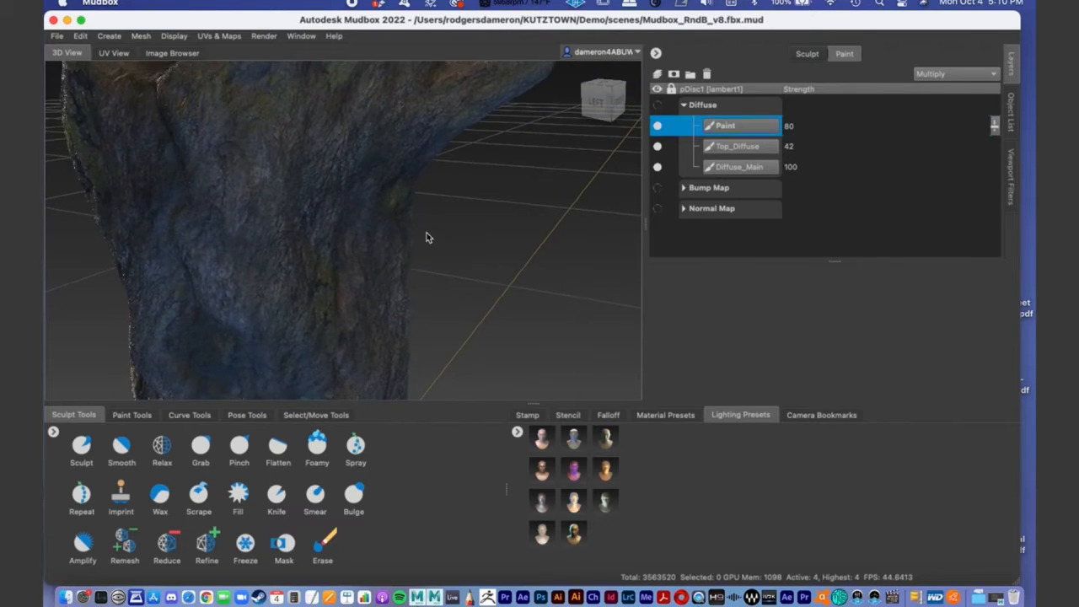
{"action": "scroll", "coordinate": [290, 221], "scroll_direction": "down", "scroll_amount": 8}
{"action": "left_click_drag", "start_coordinate": [290, 221], "coordinate": [334, 222], "text": "alt"}
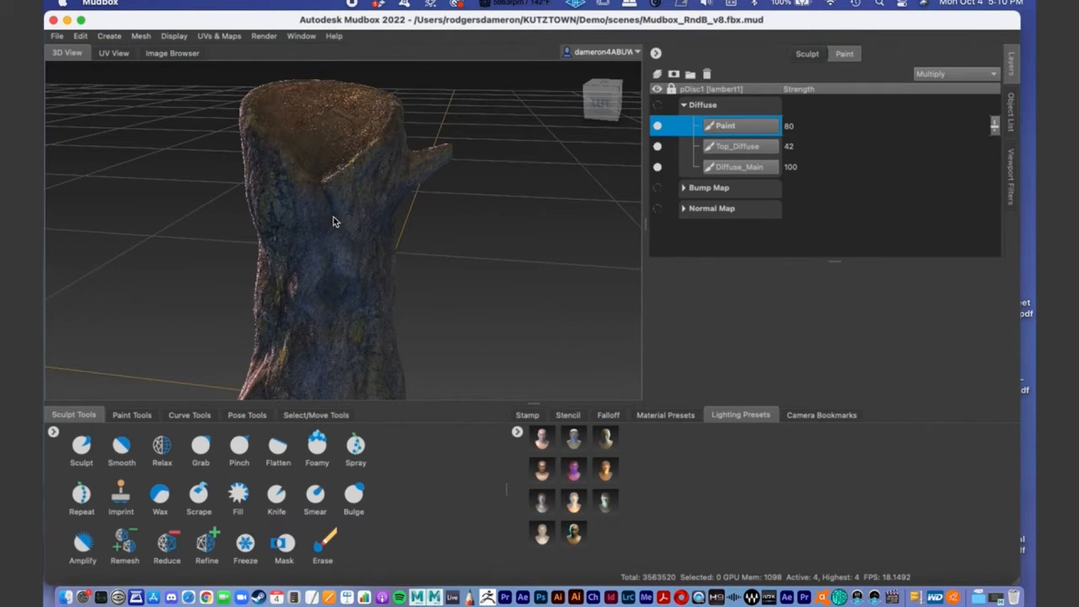
{"action": "middle_click_drag", "start_coordinate": [349, 226], "coordinate": [343, 171], "text": "alt"}
{"action": "right_click_drag", "start_coordinate": [373, 210], "coordinate": [296, 200], "text": "alt"}
{"action": "left_click_drag", "start_coordinate": [296, 200], "coordinate": [385, 231], "text": "alt"}
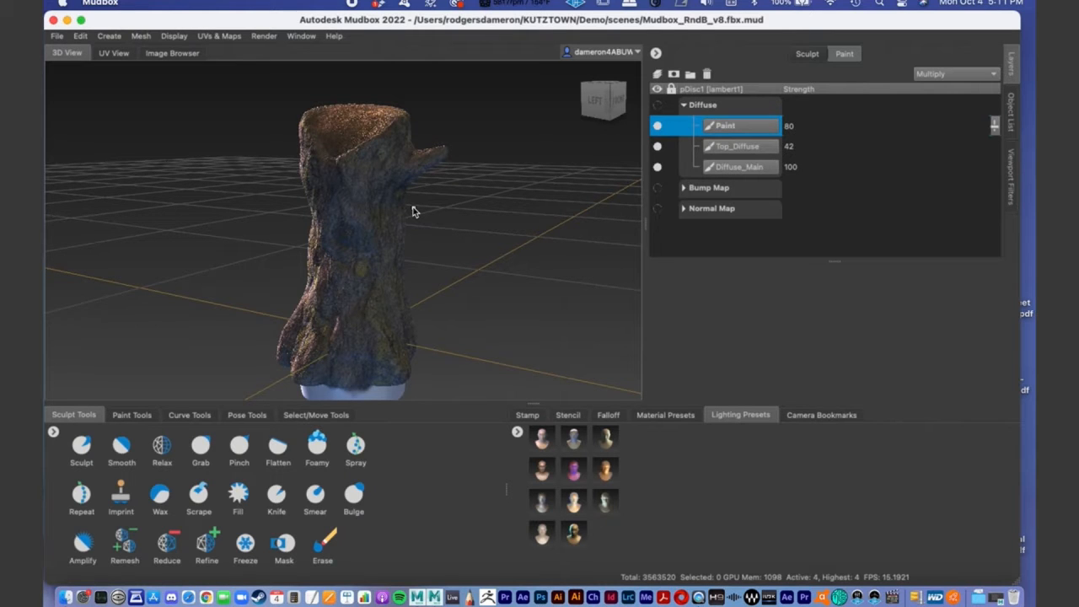
{"action": "left_click_drag", "start_coordinate": [340, 216], "coordinate": [351, 221], "text": "alt"}
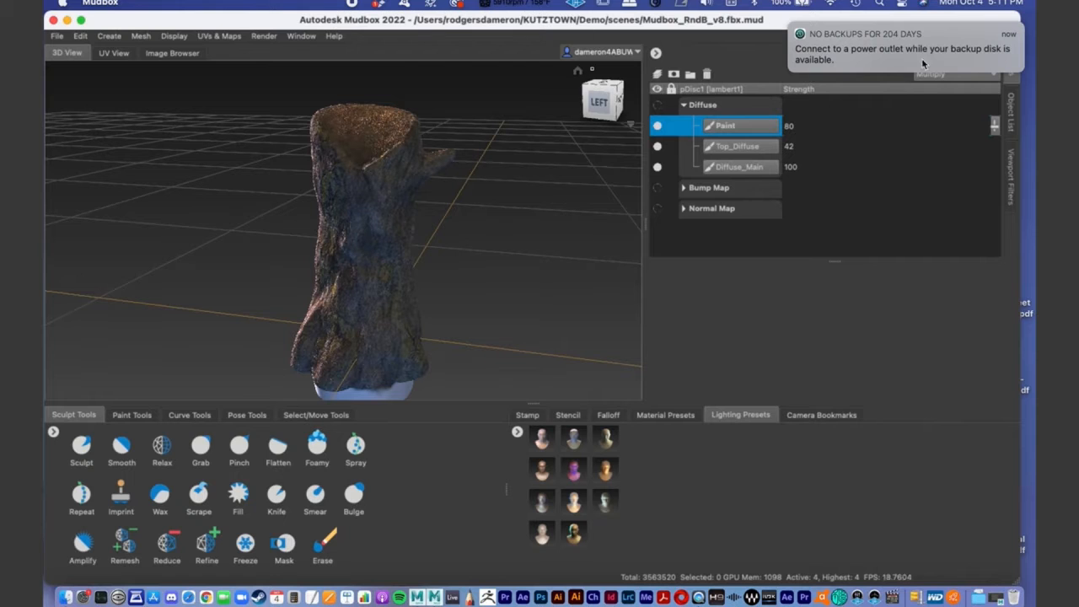
{"action": "mouse_move", "coordinate": [471, 283]}
{"action": "left_mouse_down", "text": "alt"}
{"action": "mouse_move", "coordinate": [449, 286]}
{"action": "mouse_move", "coordinate": [404, 262]}
{"action": "left_mouse_up", "text": "alt"}
{"action": "middle_click_drag", "start_coordinate": [405, 262], "coordinate": [421, 181], "text": "alt"}
{"action": "right_click_drag", "start_coordinate": [270, 244], "coordinate": [487, 256], "text": "alt"}
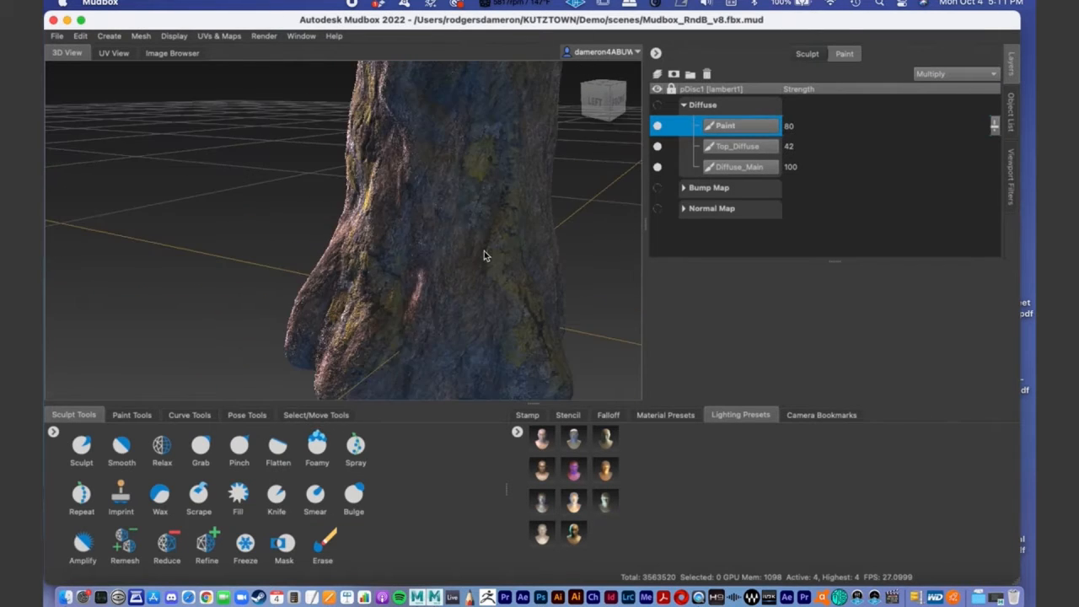
{"action": "middle_click_drag", "start_coordinate": [487, 256], "coordinate": [458, 258], "text": "alt"}
{"action": "right_click_drag", "start_coordinate": [458, 259], "coordinate": [331, 215], "text": "alt"}
{"action": "left_click_drag", "start_coordinate": [332, 216], "coordinate": [359, 211], "text": "alt"}
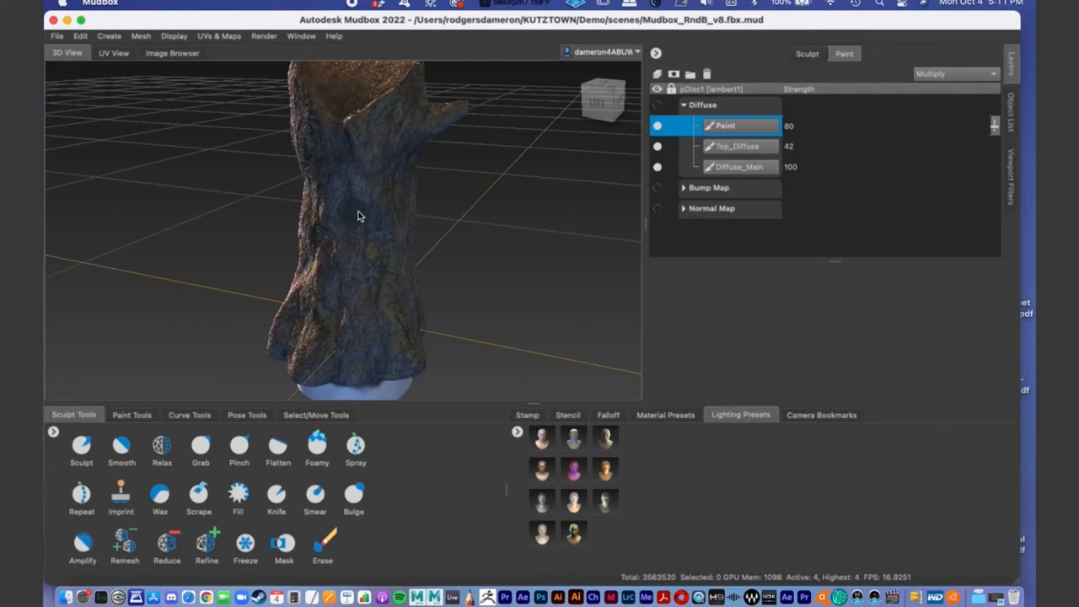
{"action": "left_click_drag", "start_coordinate": [285, 25], "coordinate": [289, 26]}
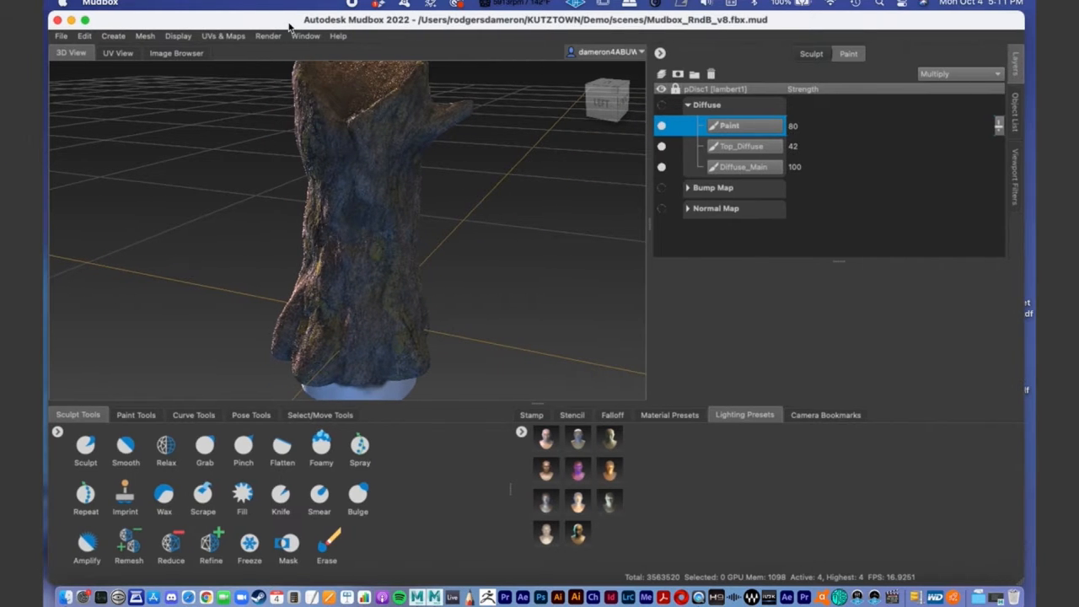
{"action": "middle_click_drag", "start_coordinate": [494, 255], "coordinate": [488, 269], "text": "alt"}
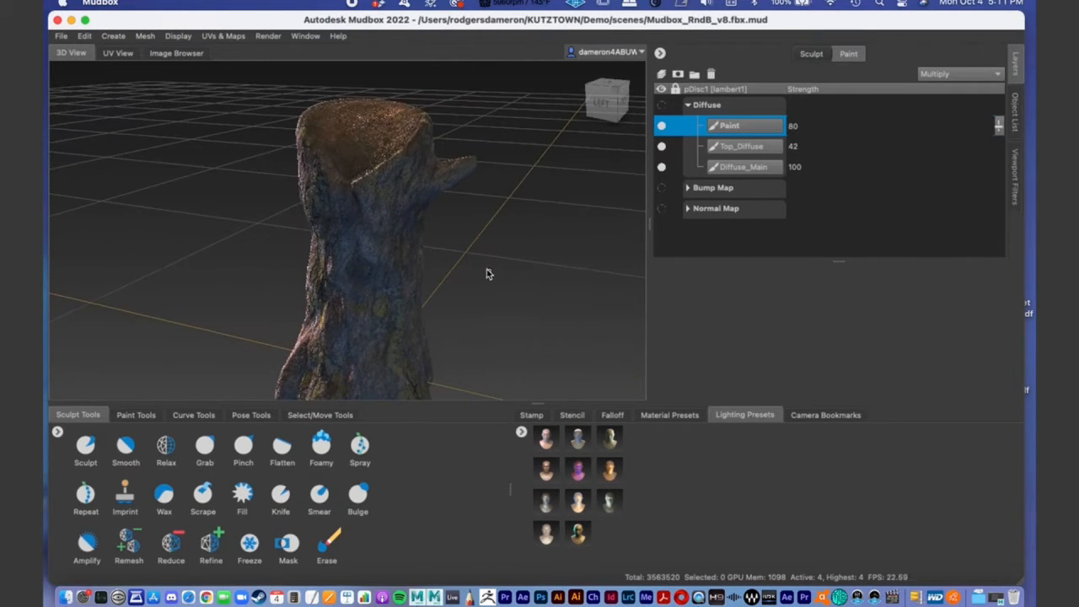
{"action": "right_click_drag", "start_coordinate": [488, 270], "coordinate": [415, 262], "text": "alt"}
{"action": "mouse_move", "coordinate": [415, 267]}
{"action": "left_mouse_down", "text": "alt"}
{"action": "mouse_move", "coordinate": [325, 260]}
{"action": "mouse_move", "coordinate": [431, 256]}
{"action": "left_mouse_up", "text": "alt"}
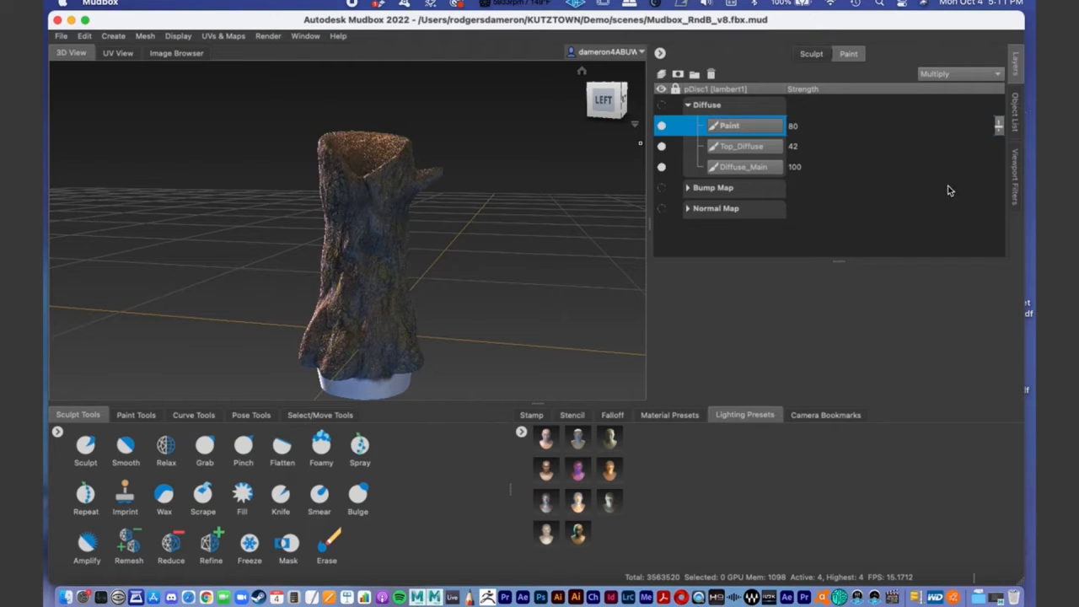
- Expand pDisc1 in the Object List to review its subdivision levels, select level_4 and inspect the highlighted stump
{"action": "left_click", "coordinate": [1017, 105]}
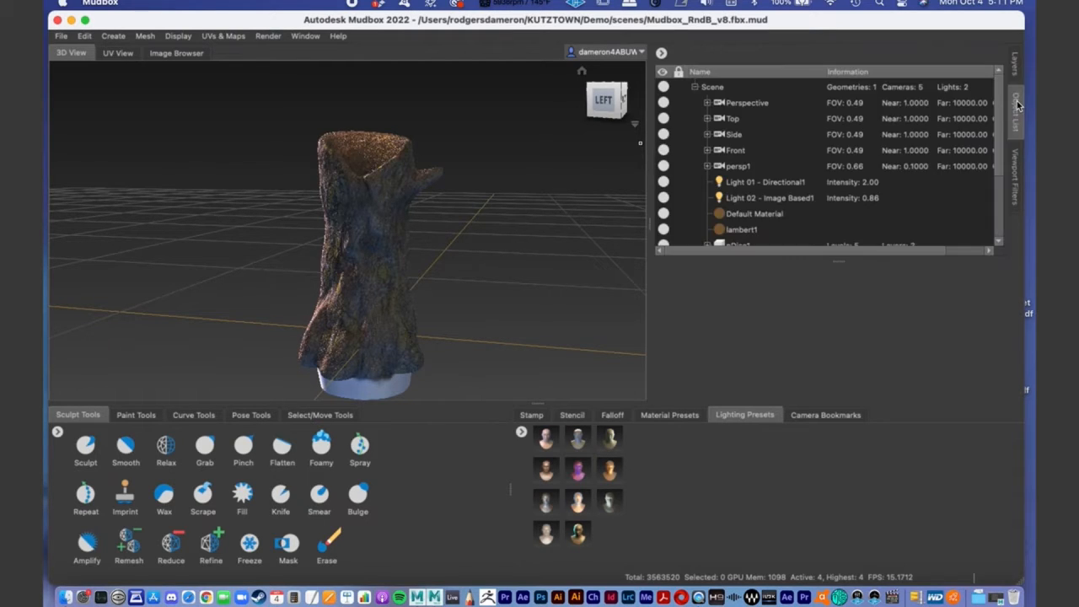
{"action": "left_click_drag", "start_coordinate": [997, 123], "coordinate": [995, 155]}
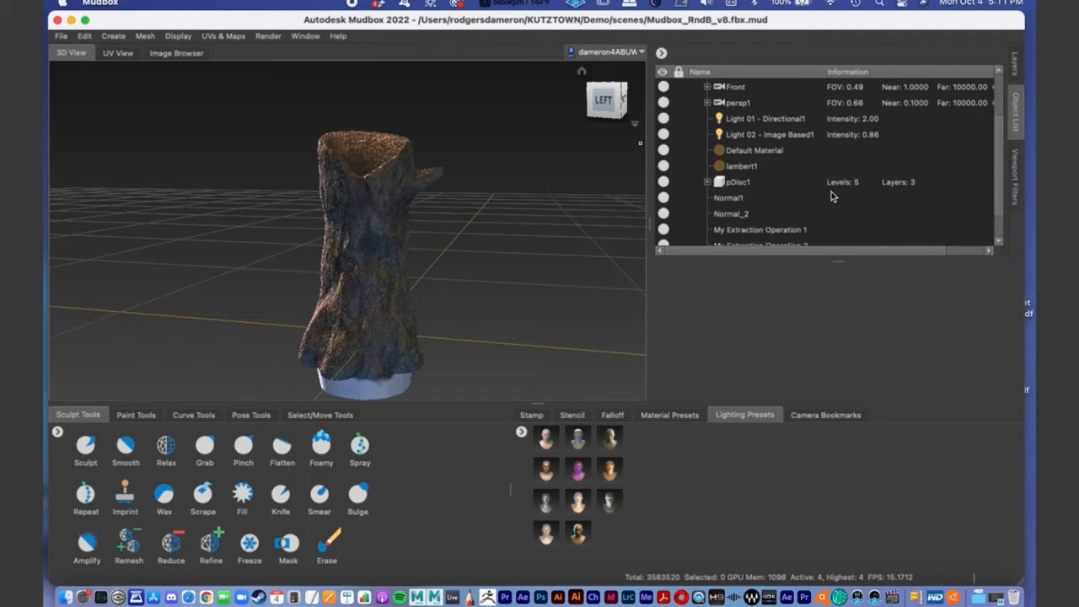
{"action": "left_click", "coordinate": [738, 183]}
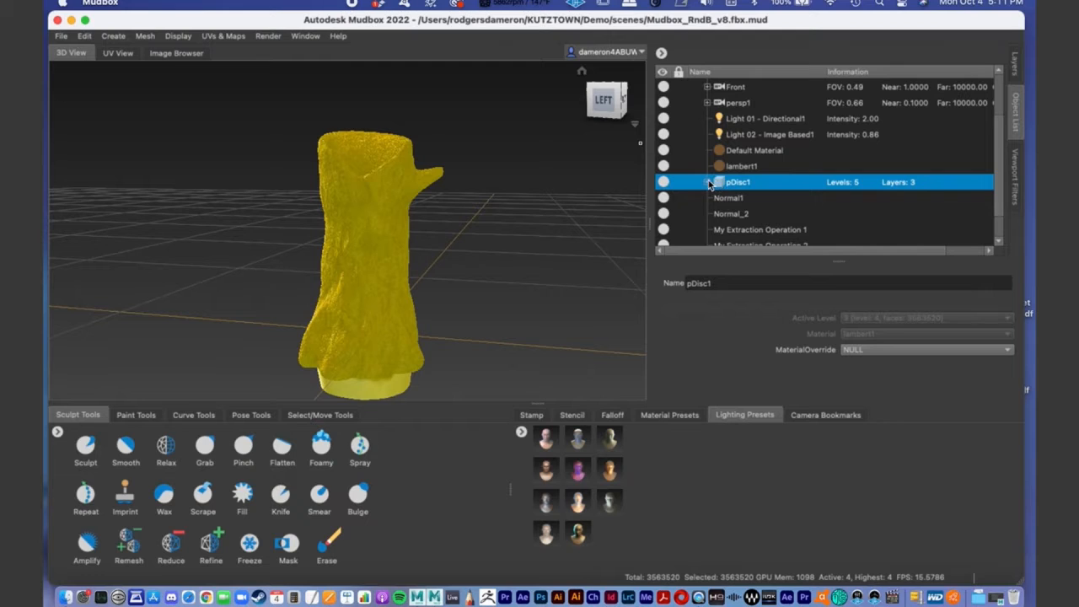
{"action": "left_click", "coordinate": [708, 183]}
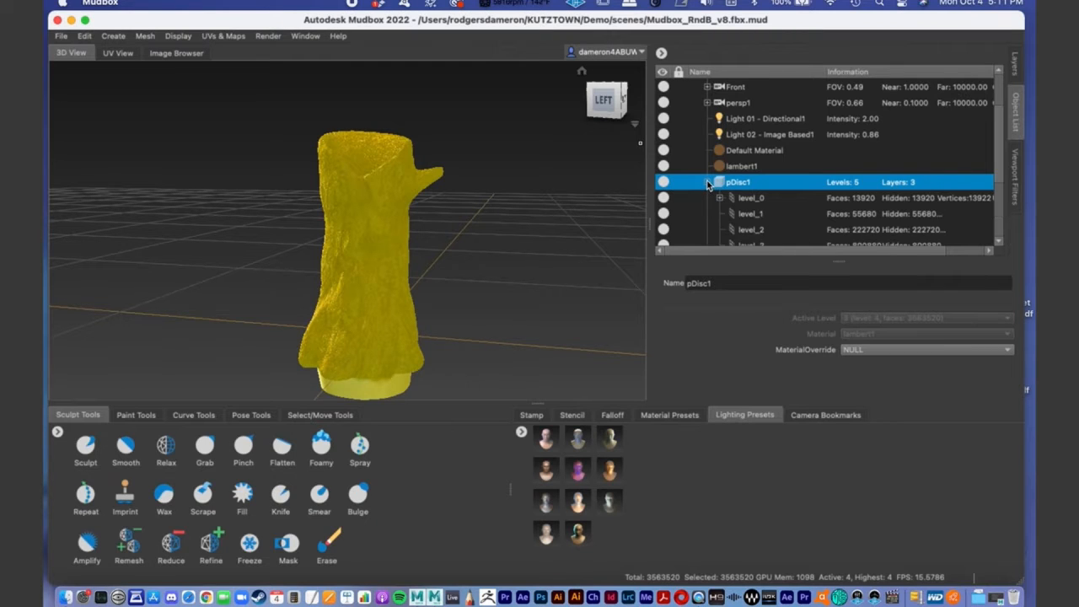
{"action": "scroll", "coordinate": [998, 158], "scroll_direction": "down", "scroll_amount": 2}
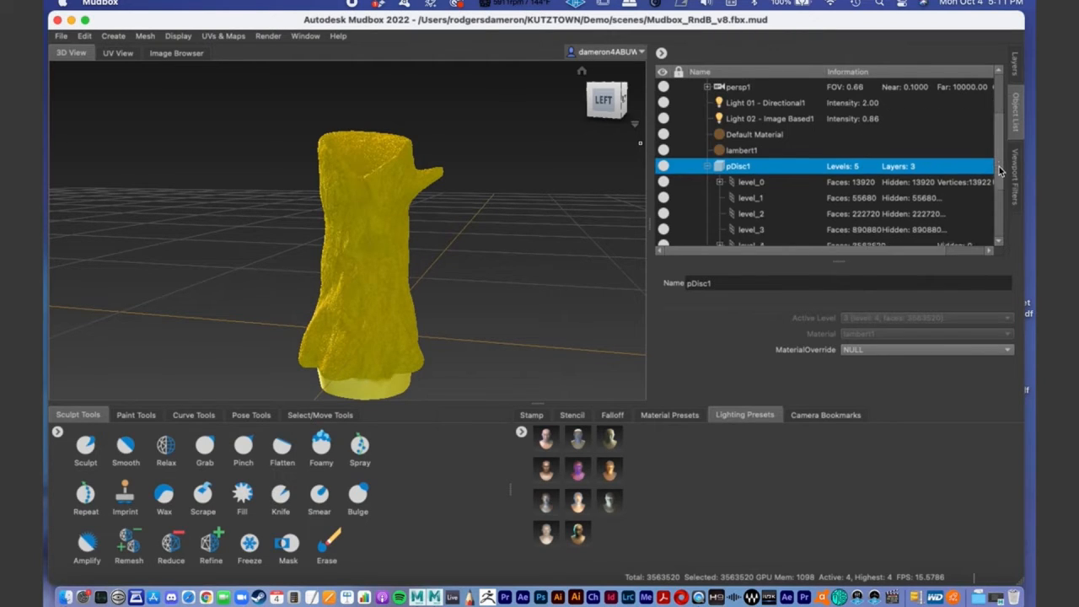
{"action": "left_click", "coordinate": [742, 230]}
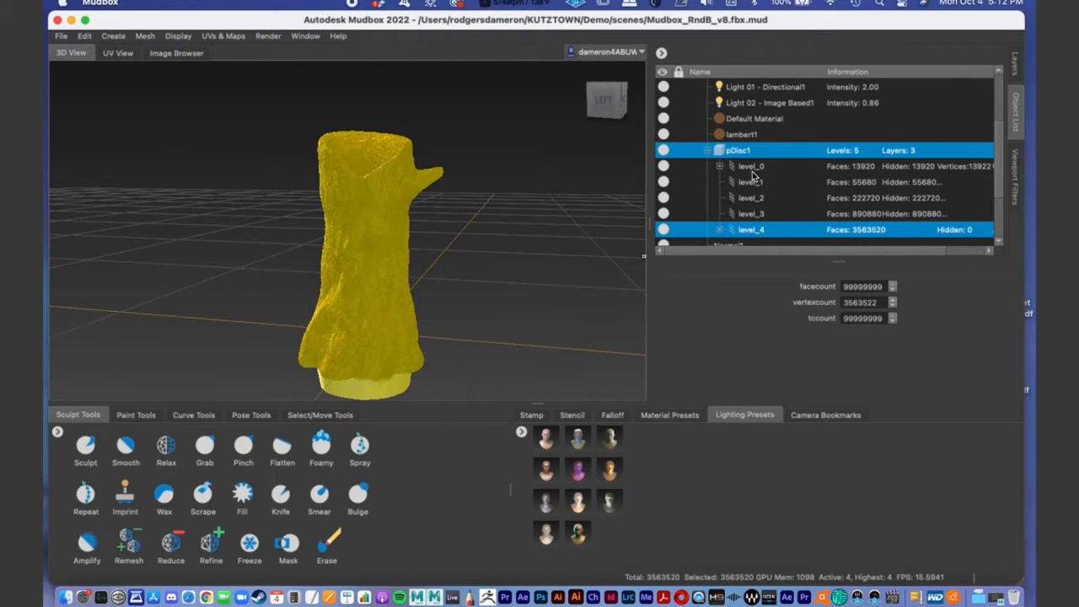
{"action": "left_click_drag", "start_coordinate": [492, 231], "coordinate": [402, 235], "text": "alt"}
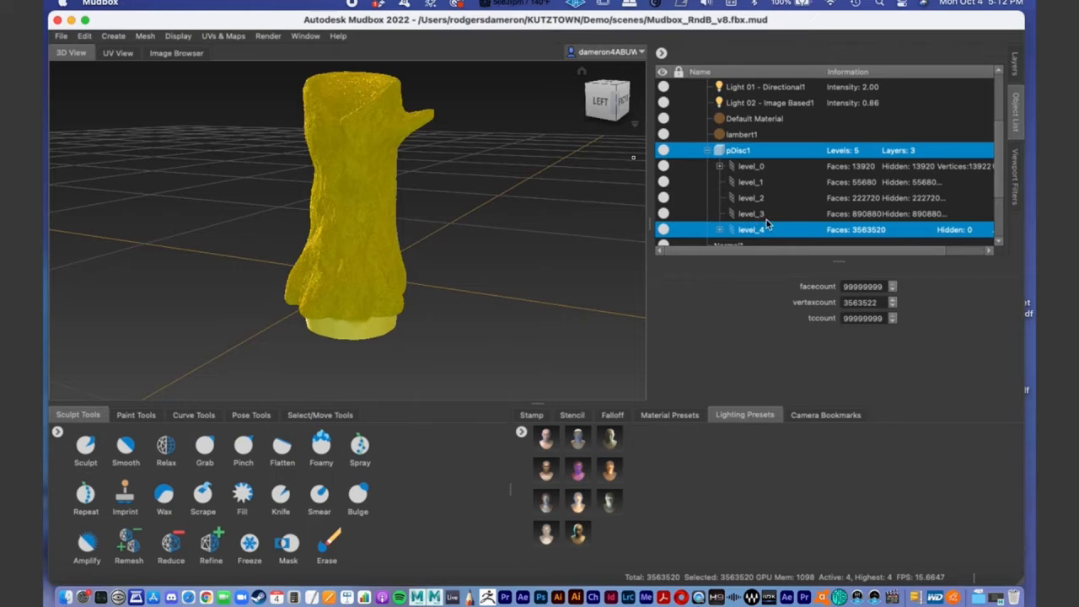
{"action": "right_click_drag", "start_coordinate": [366, 241], "coordinate": [459, 231], "text": "alt"}
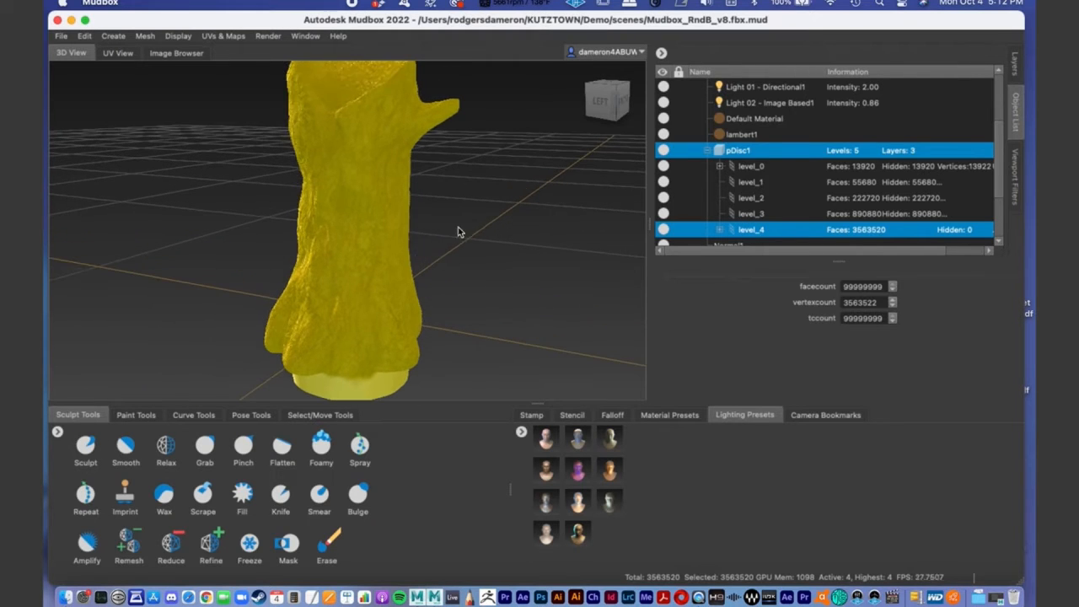
- Select pDisc1's level_3 in the Object List and inspect the stump from different angles
{"action": "left_click", "coordinate": [754, 214]}
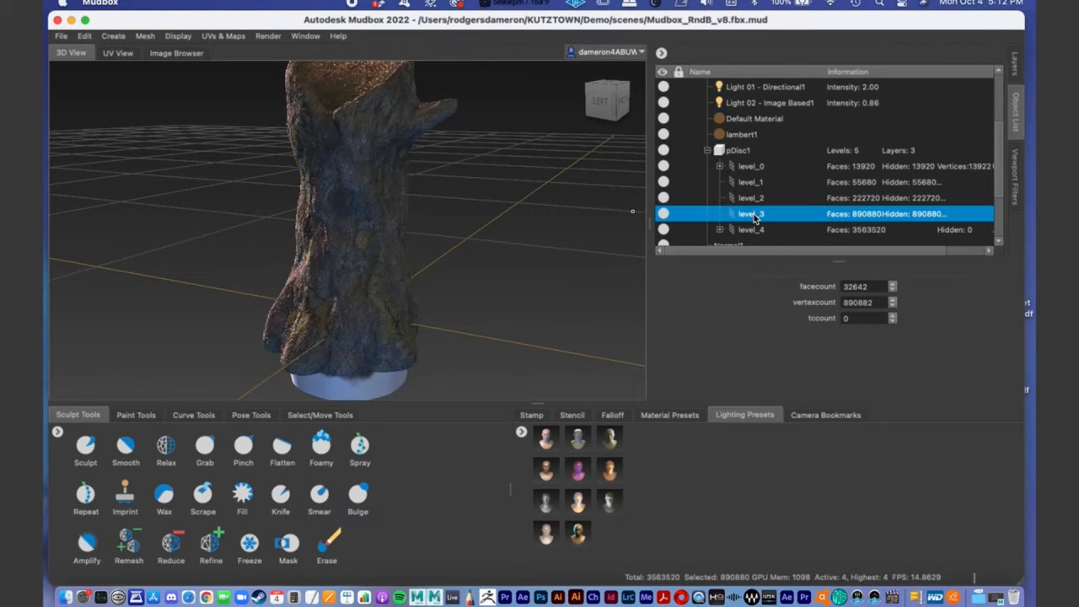
{"action": "right_click_drag", "start_coordinate": [398, 215], "coordinate": [375, 218], "text": "alt"}
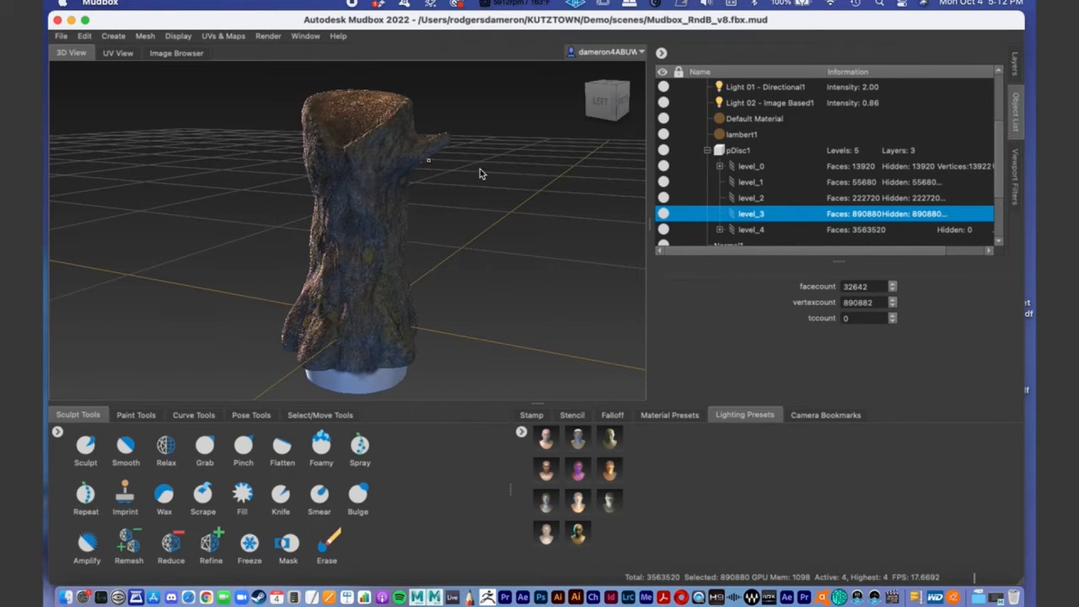
{"action": "left_click_drag", "start_coordinate": [478, 210], "coordinate": [519, 215], "text": "alt"}
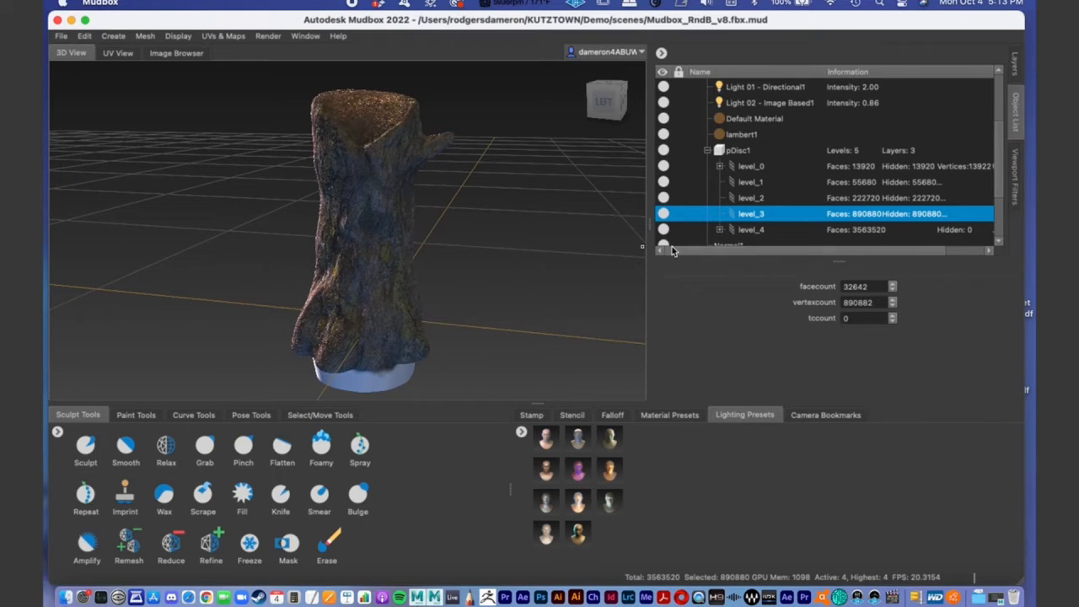
- Step the stump mesh down to subdivision level 0 and check its reduced form
{"action": "left_click", "coordinate": [145, 37]}
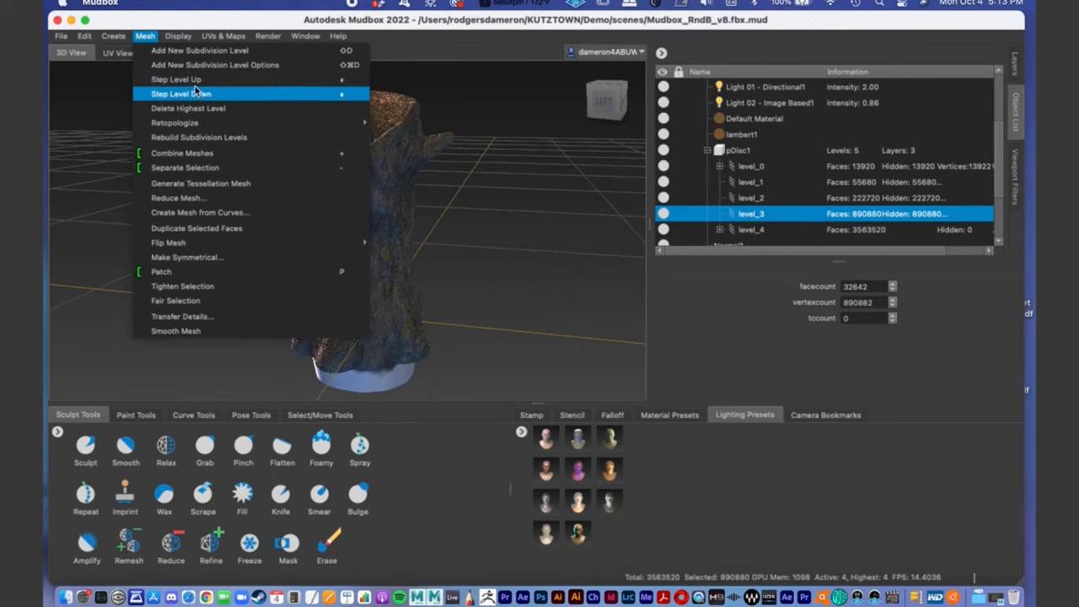
{"action": "left_click", "coordinate": [153, 39]}
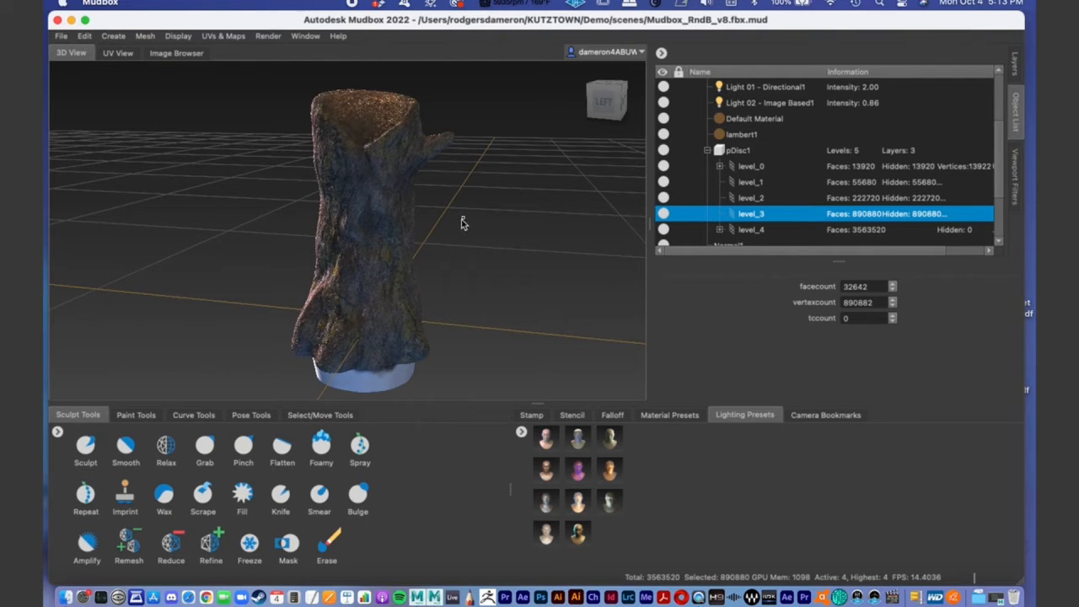
{"action": "left_click_drag", "start_coordinate": [481, 225], "coordinate": [444, 238], "text": "alt"}
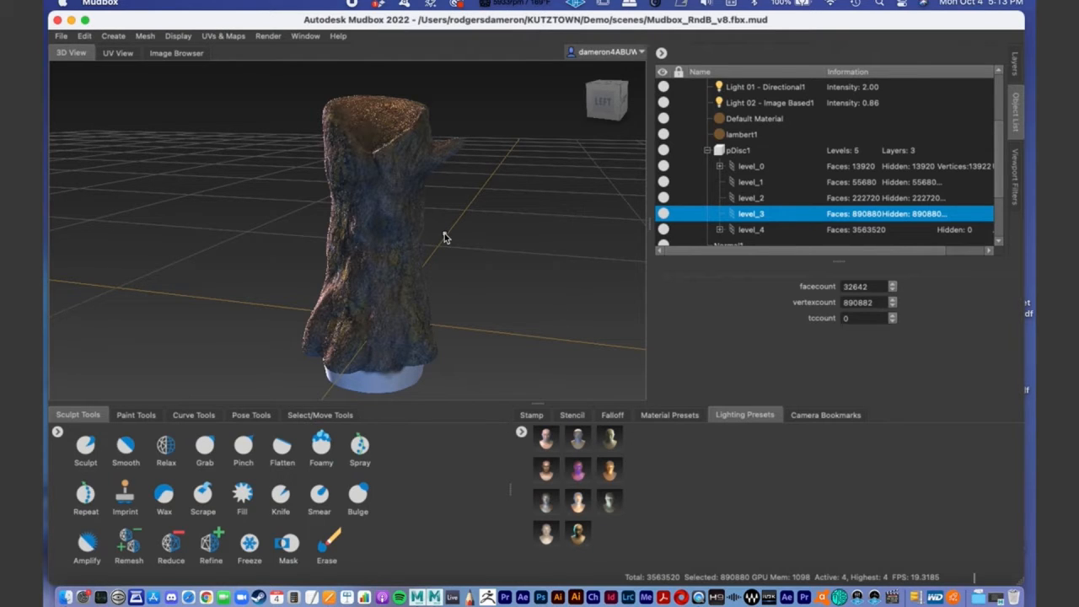
{"action": "key", "text": "Page_Down"}
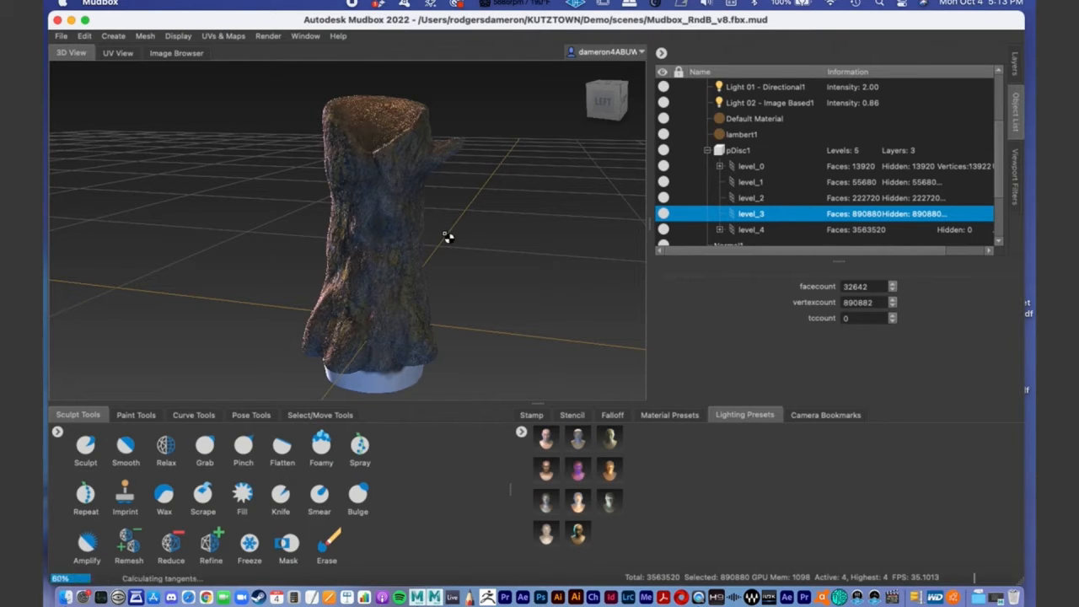
{"action": "key", "text": "Page_Down"}
{"action": "key", "text": "Page_Down"}
{"action": "key", "text": "Page_Down"}
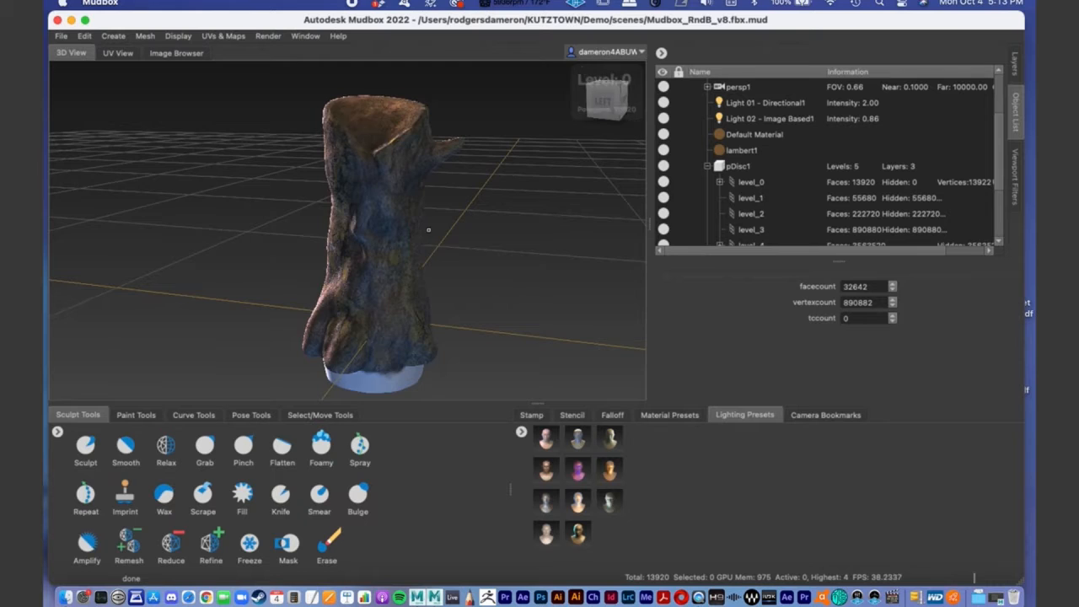
{"action": "left_click_drag", "start_coordinate": [431, 229], "coordinate": [416, 211], "text": "alt"}
{"action": "middle_click_drag", "start_coordinate": [415, 211], "coordinate": [408, 166], "text": "alt"}
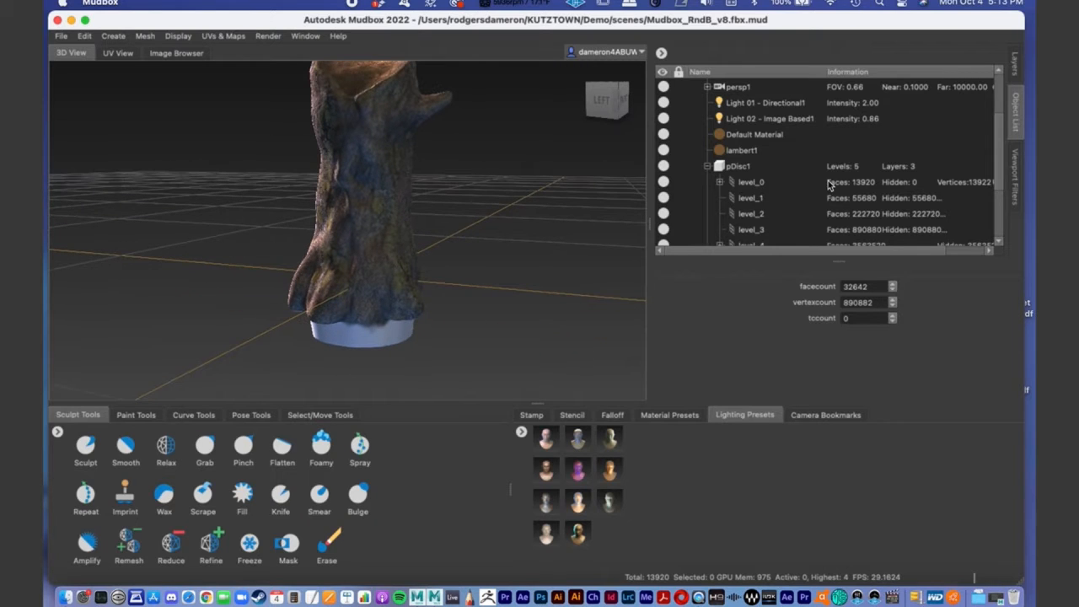
- Select pDisc1's level_0 and send it to Maya as a new scene, accepting the default texture path and channel name
{"action": "left_click", "coordinate": [751, 183]}
{"action": "left_click_drag", "start_coordinate": [363, 195], "coordinate": [388, 210], "text": "alt"}
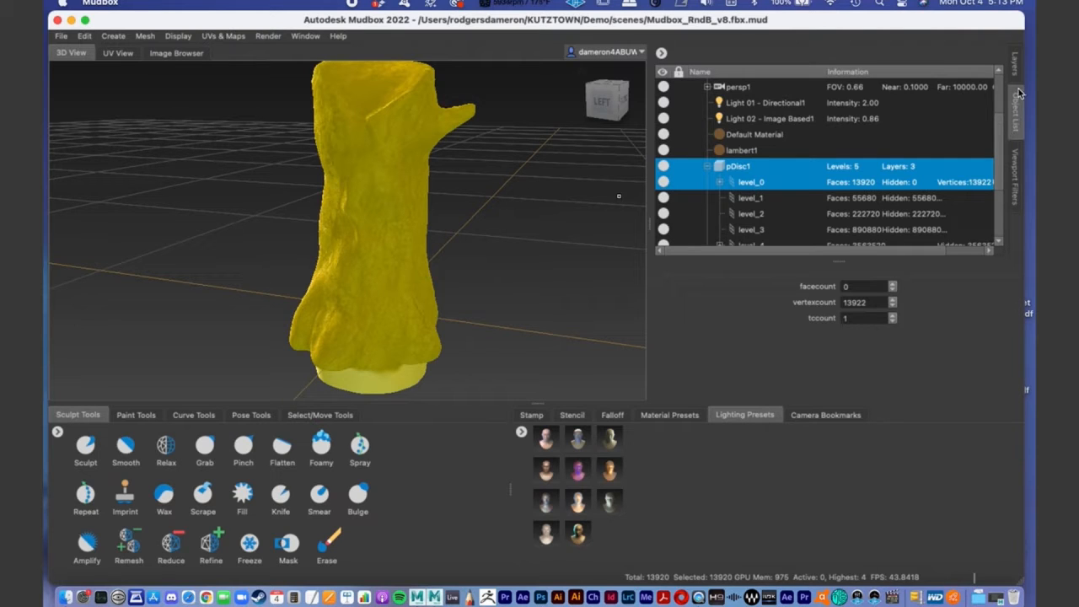
{"action": "left_click", "coordinate": [60, 36]}
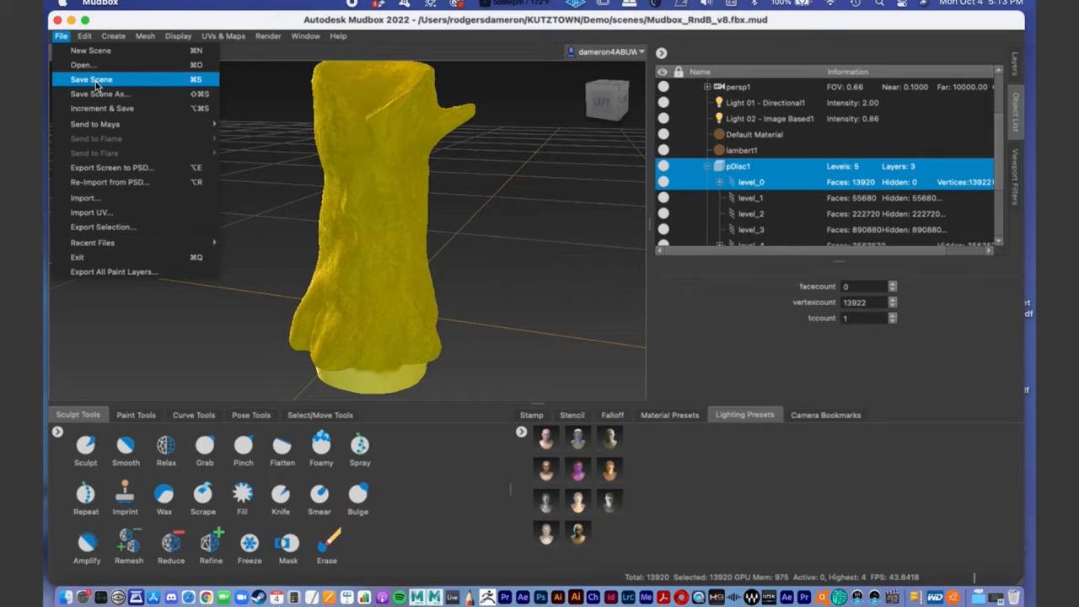
{"action": "mouse_move", "coordinate": [114, 126]}
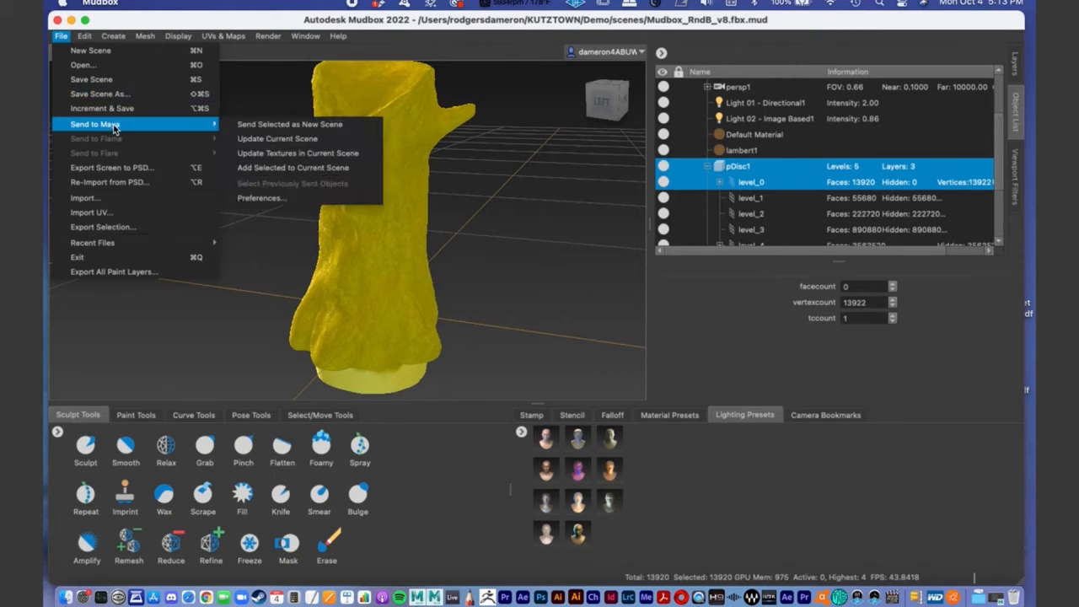
{"action": "left_click", "coordinate": [266, 126]}
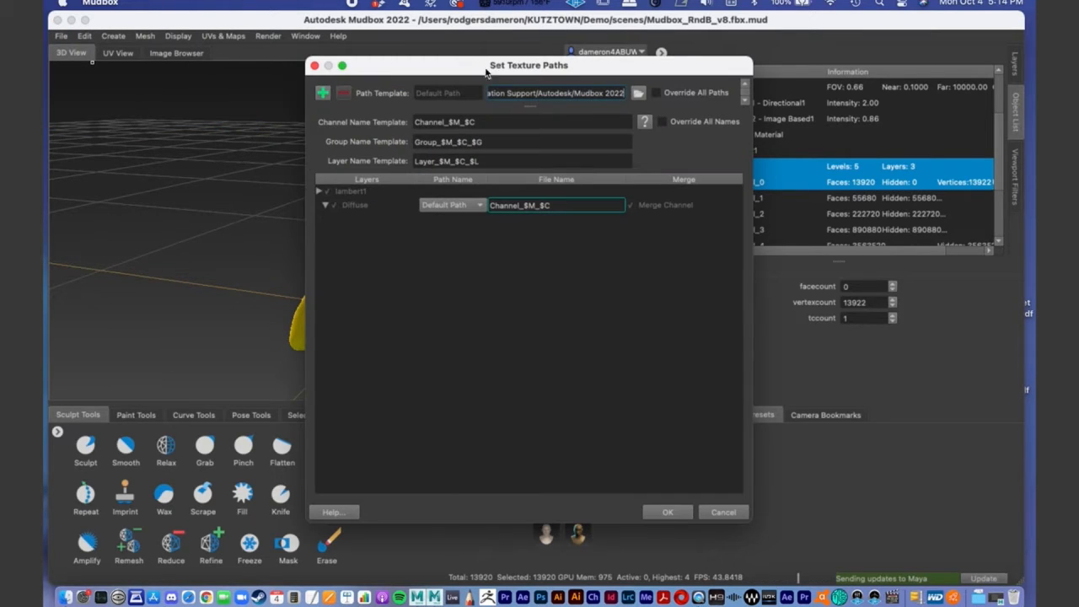
{"action": "left_click_drag", "start_coordinate": [464, 68], "coordinate": [367, 60]}
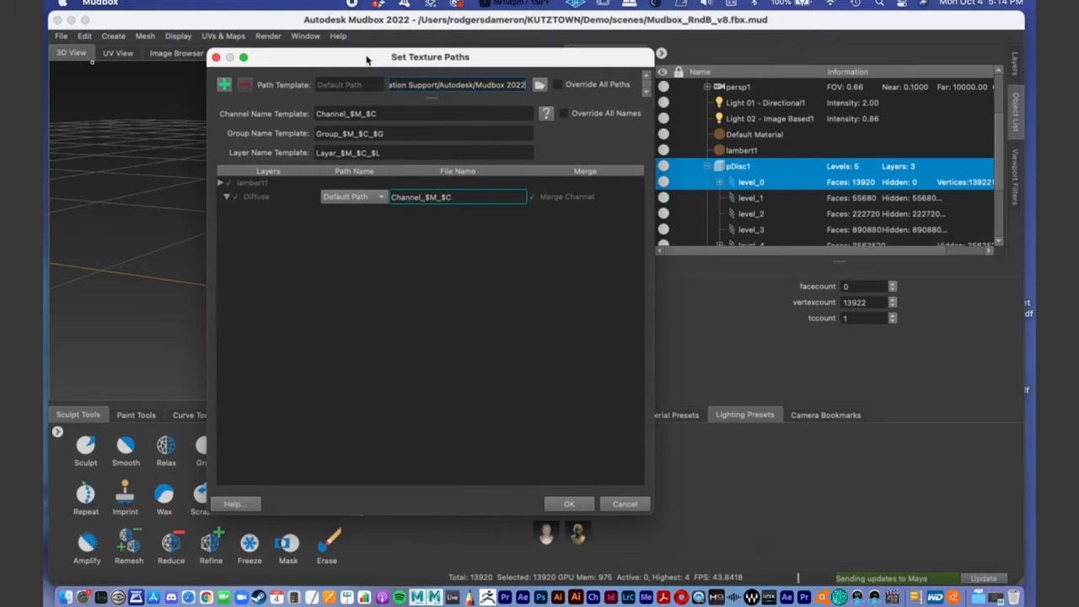
{"action": "left_click", "coordinate": [569, 504]}
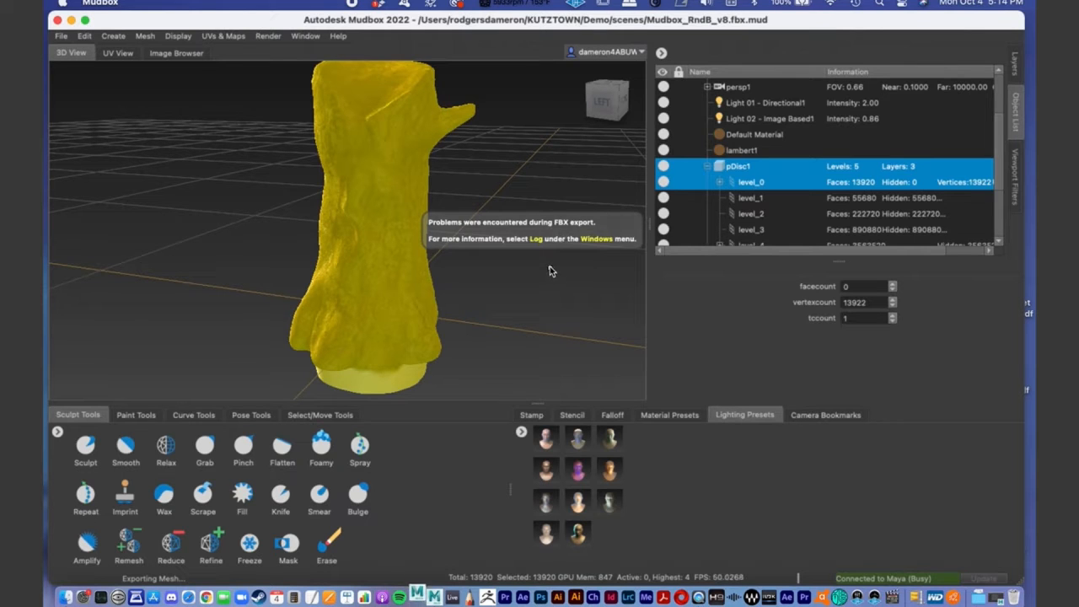
- Switch to Maya and discard the unsaved changes to its untitled scene so the stump can be received
{"action": "left_click", "coordinate": [418, 596]}
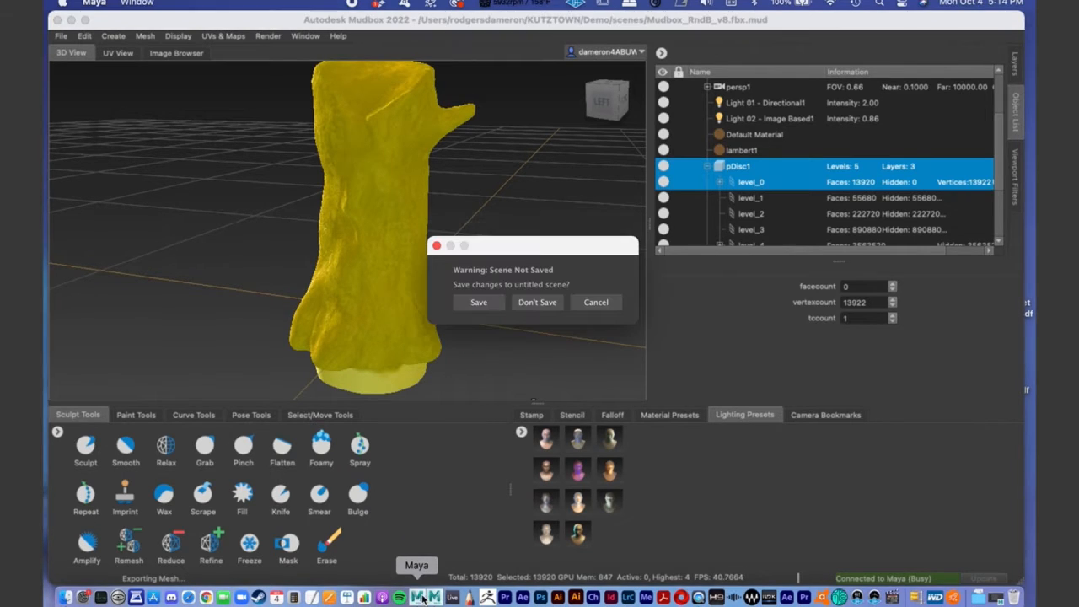
{"action": "left_click", "coordinate": [524, 307]}
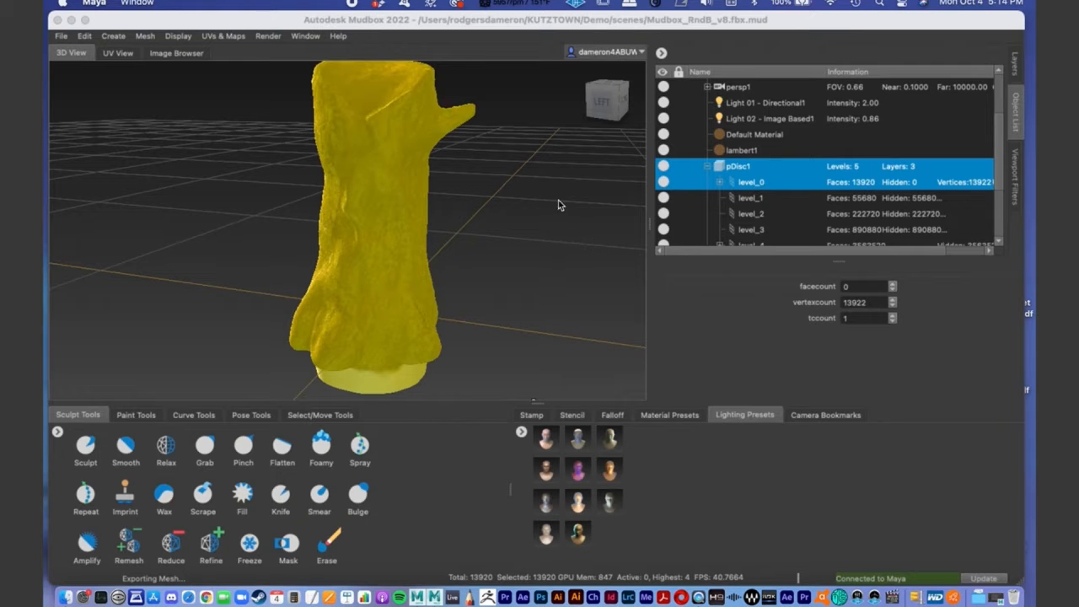
{"action": "mouse_move", "coordinate": [116, 23]}
{"action": "left_mouse_down"}
{"action": "mouse_move", "coordinate": [122, 67]}
{"action": "mouse_move", "coordinate": [134, 28]}
{"action": "mouse_move", "coordinate": [123, 5]}
{"action": "left_mouse_up"}
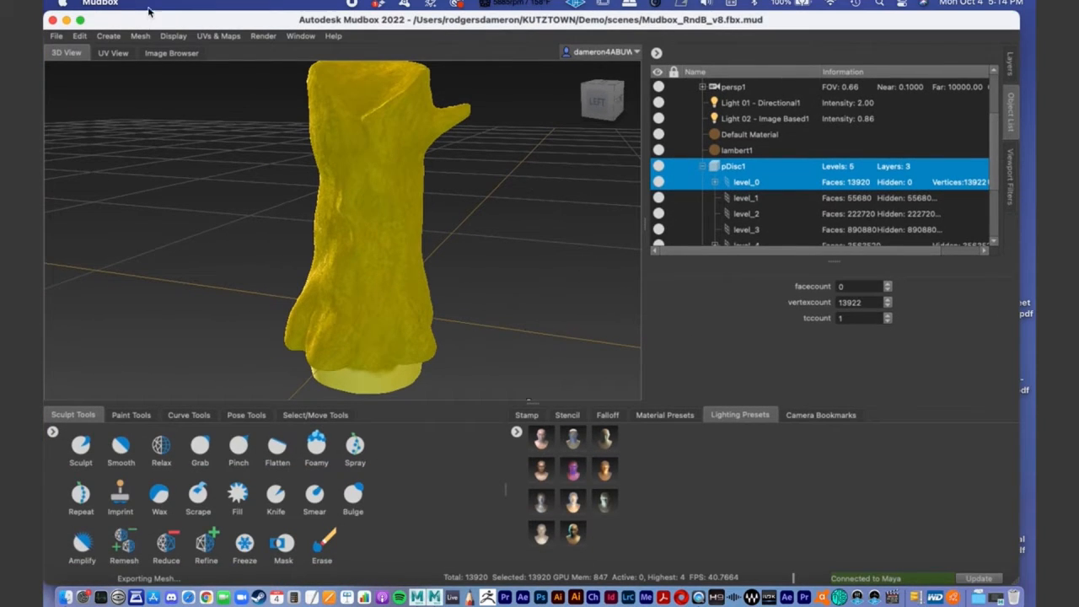
{"action": "left_click", "coordinate": [416, 598]}
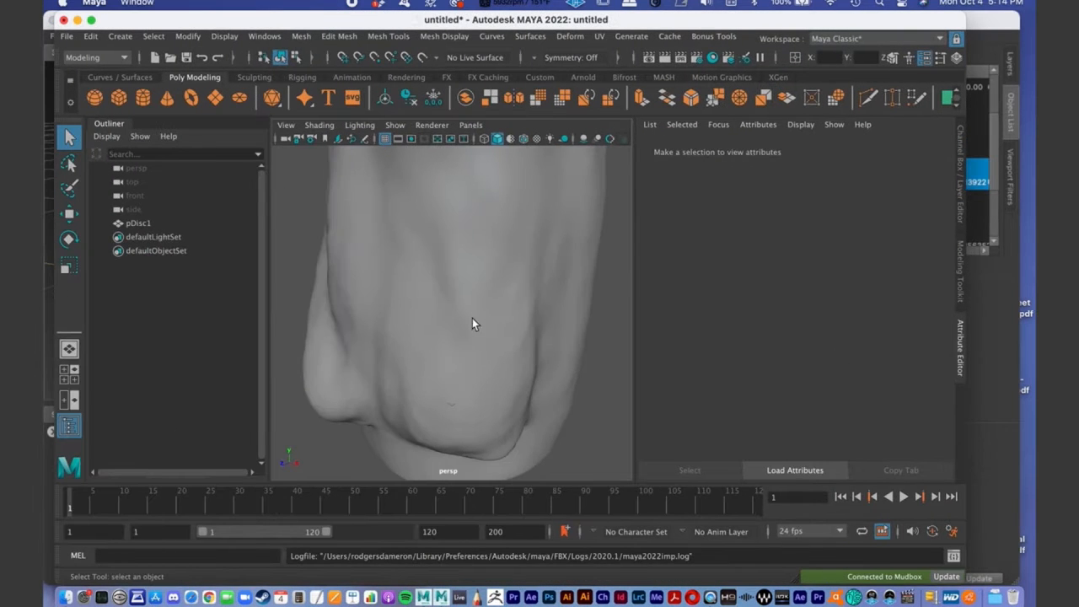
- Frame the whole imported stump, select its pDisc1 mesh in the viewport and widen the Maya window
{"action": "left_click_drag", "start_coordinate": [472, 324], "coordinate": [542, 315], "text": "alt"}
{"action": "middle_click_drag", "start_coordinate": [542, 315], "coordinate": [556, 349], "text": "alt"}
{"action": "right_click_drag", "start_coordinate": [556, 349], "coordinate": [412, 301], "text": "alt"}
{"action": "left_click_drag", "start_coordinate": [413, 301], "coordinate": [433, 312], "text": "alt"}
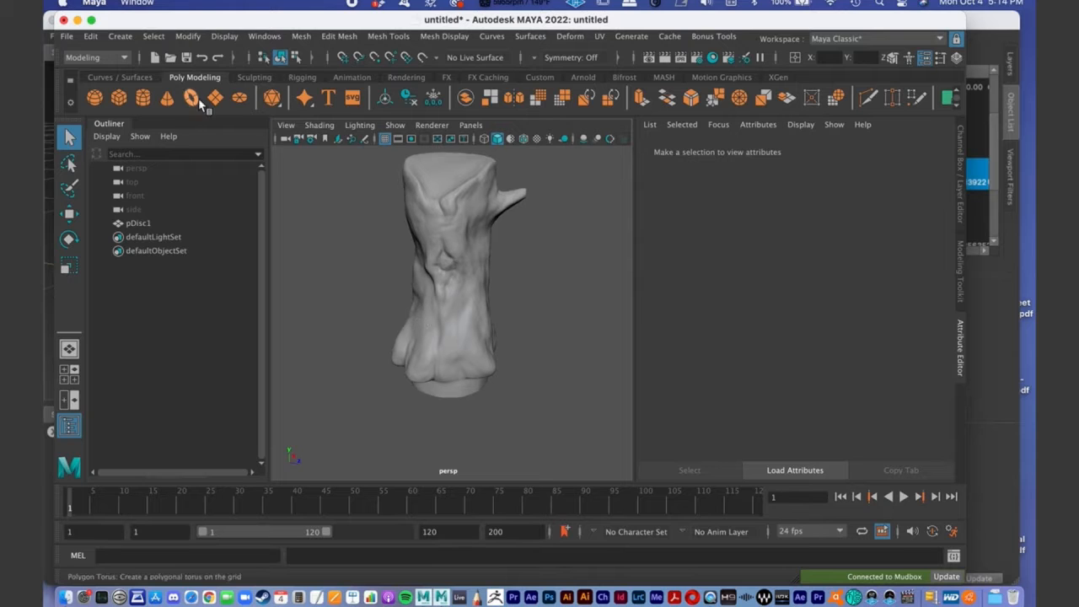
{"action": "mouse_move", "coordinate": [143, 22]}
{"action": "left_mouse_down"}
{"action": "mouse_move", "coordinate": [143, 151]}
{"action": "mouse_move", "coordinate": [152, 97]}
{"action": "mouse_move", "coordinate": [137, 9]}
{"action": "left_mouse_up"}
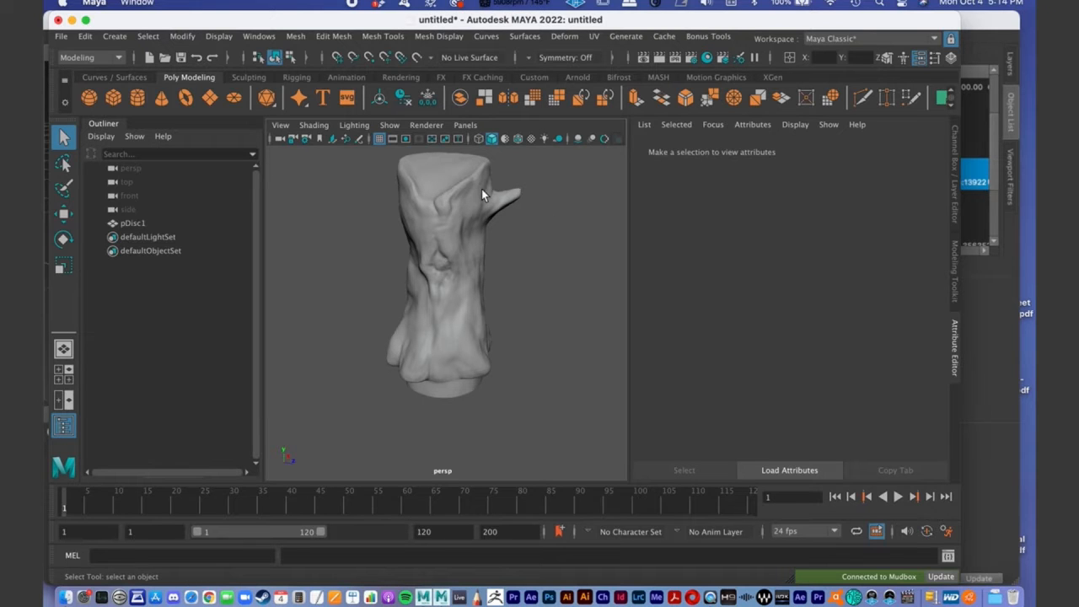
{"action": "mouse_move", "coordinate": [517, 245]}
{"action": "left_mouse_down", "text": "alt"}
{"action": "mouse_move", "coordinate": [477, 238]}
{"action": "mouse_move", "coordinate": [524, 246]}
{"action": "mouse_move", "coordinate": [506, 257]}
{"action": "left_mouse_up", "text": "alt"}
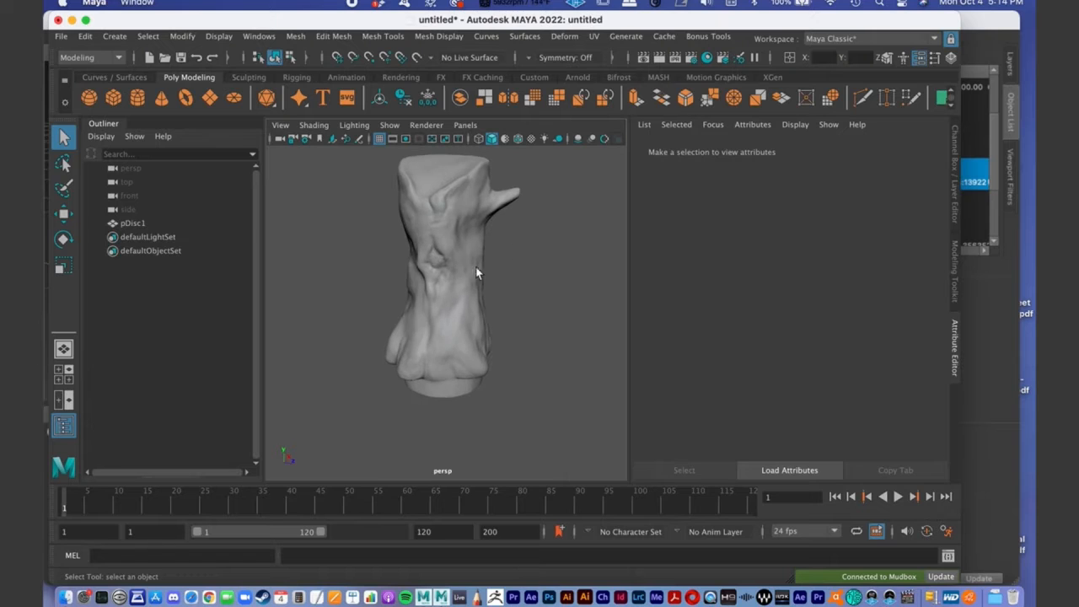
{"action": "left_click", "coordinate": [473, 267]}
{"action": "mouse_move", "coordinate": [495, 299]}
{"action": "left_mouse_down", "text": "alt"}
{"action": "mouse_move", "coordinate": [477, 292]}
{"action": "mouse_move", "coordinate": [484, 315]}
{"action": "mouse_move", "coordinate": [488, 304]}
{"action": "left_mouse_up", "text": "alt"}
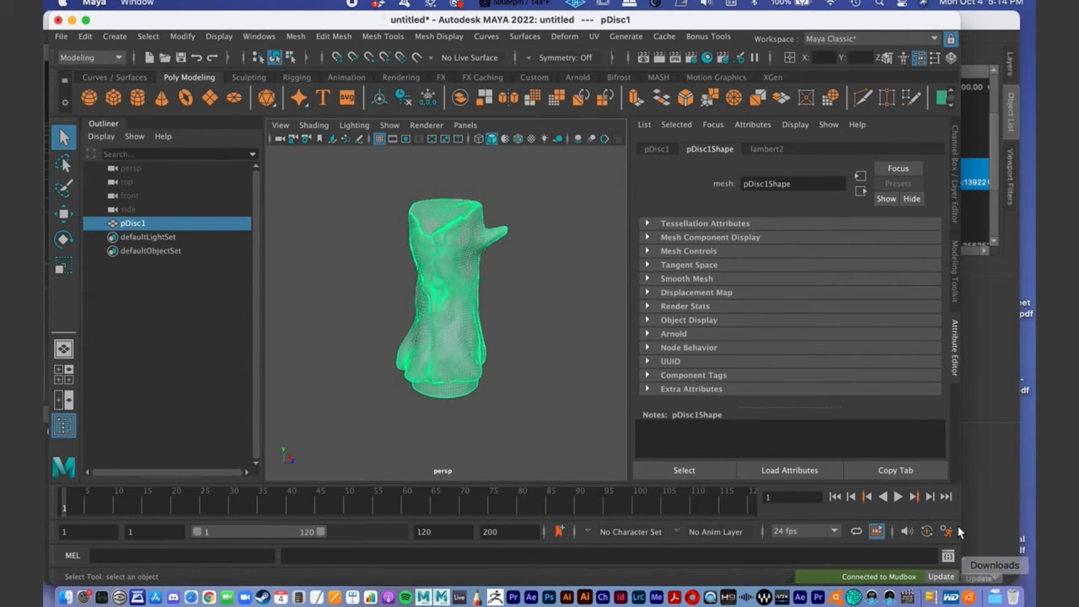
{"action": "left_click_drag", "start_coordinate": [961, 581], "coordinate": [1033, 582]}
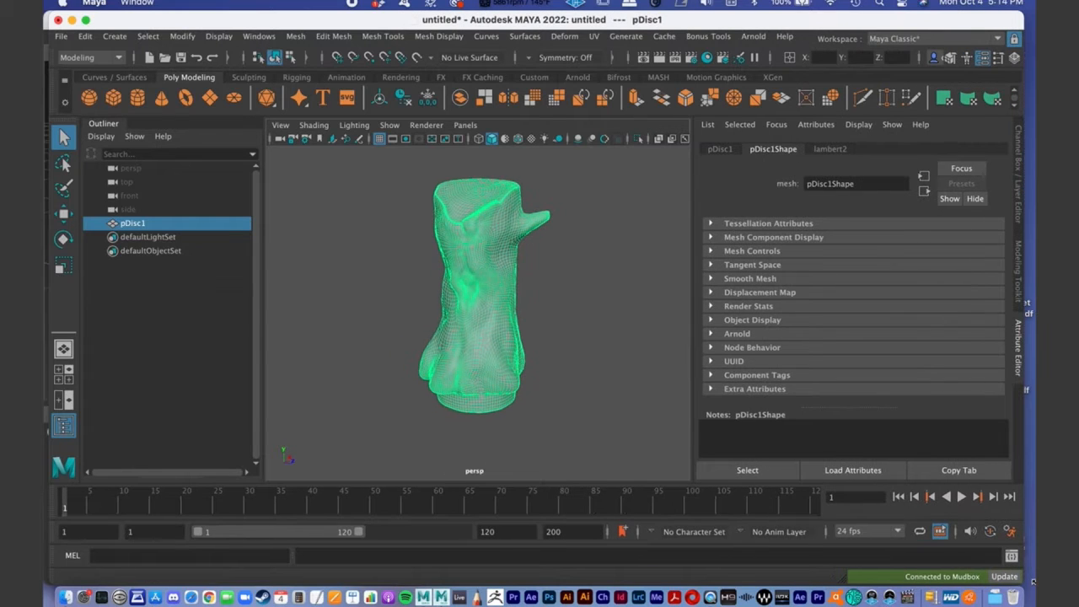
- Examine the selected stump's low-resolution wireframe from several angles
{"action": "middle_click_drag", "start_coordinate": [516, 295], "coordinate": [511, 265], "text": "alt"}
{"action": "right_click_drag", "start_coordinate": [535, 268], "coordinate": [431, 257], "text": "alt"}
{"action": "left_click_drag", "start_coordinate": [433, 257], "coordinate": [453, 264], "text": "alt"}
{"action": "middle_click_drag", "start_coordinate": [452, 268], "coordinate": [444, 244], "text": "alt"}
{"action": "right_click_drag", "start_coordinate": [445, 245], "coordinate": [523, 246], "text": "alt"}
{"action": "middle_click_drag", "start_coordinate": [492, 240], "coordinate": [542, 315], "text": "alt"}
{"action": "left_click_drag", "start_coordinate": [544, 320], "coordinate": [550, 295], "text": "alt"}
{"action": "right_click_drag", "start_coordinate": [550, 291], "coordinate": [528, 289], "text": "alt"}
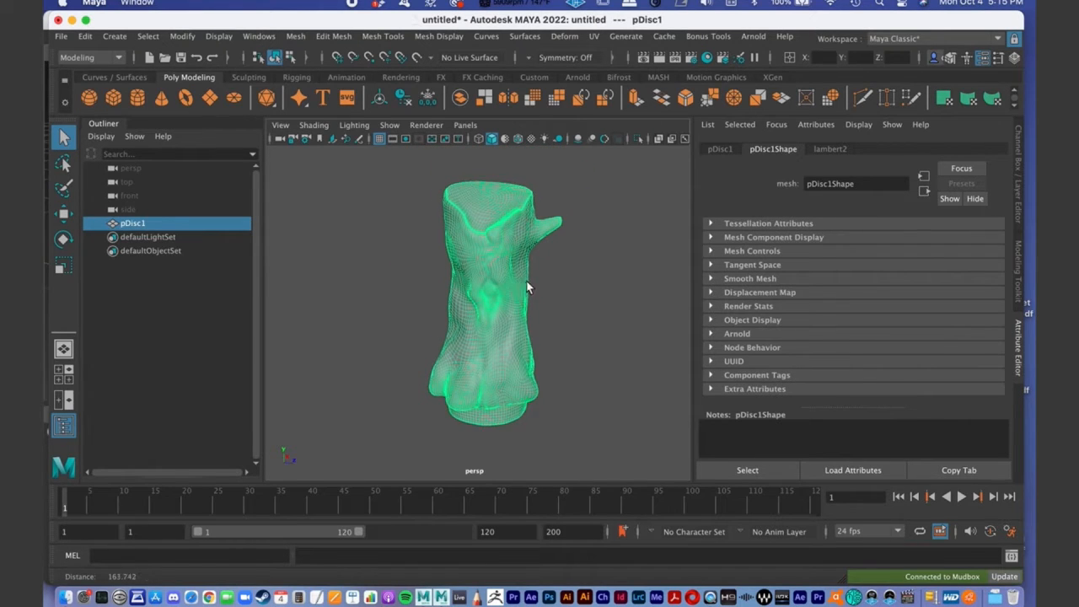
{"action": "mouse_move", "coordinate": [529, 290]}
{"action": "middle_mouse_down", "text": "alt"}
{"action": "mouse_move", "coordinate": [529, 279]}
{"action": "mouse_move", "coordinate": [535, 289]}
{"action": "middle_mouse_up", "text": "alt"}
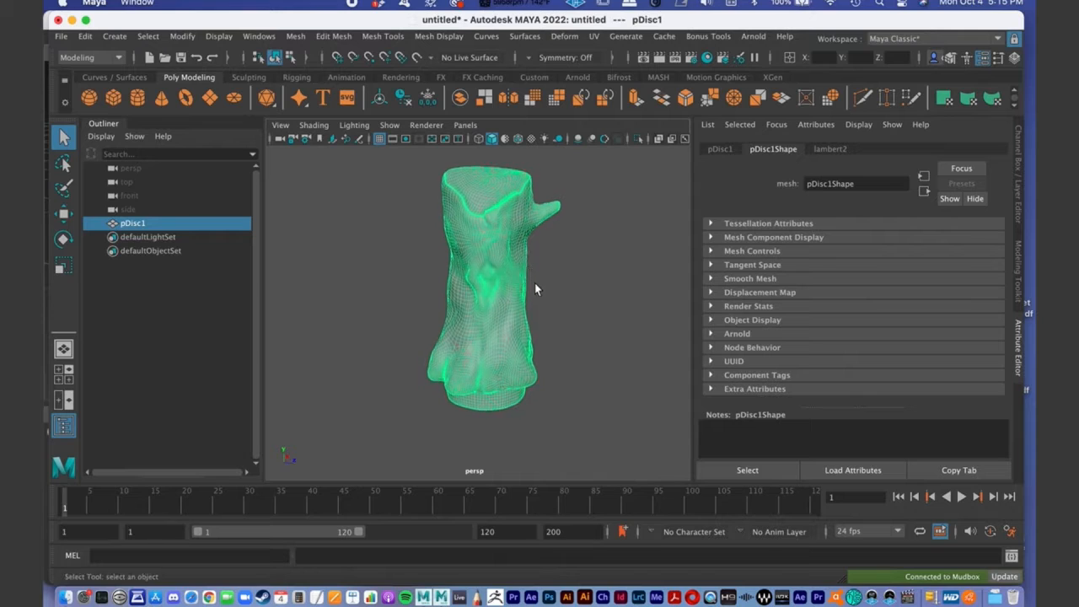
{"action": "left_click_drag", "start_coordinate": [534, 290], "coordinate": [525, 282], "text": "alt"}
{"action": "left_click_drag", "start_coordinate": [493, 367], "coordinate": [497, 334], "text": "alt"}
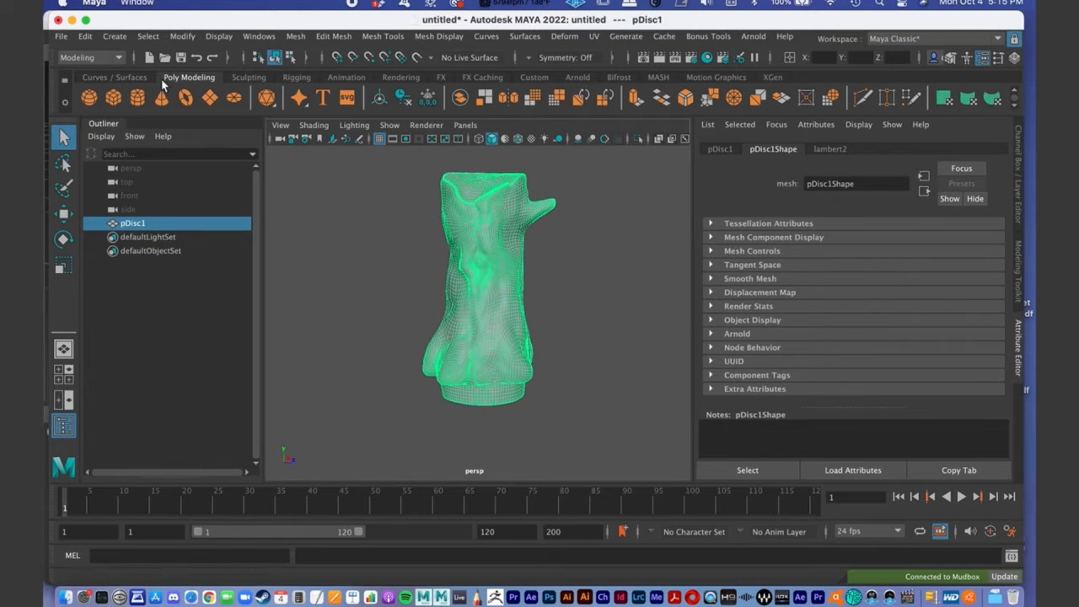
- Create a polygon plane at the stump's base and scale it up into a ground surface extending well beyond the trunk
{"action": "left_click", "coordinate": [214, 100]}
{"action": "middle_click_drag", "start_coordinate": [505, 339], "coordinate": [477, 297], "text": "alt"}
{"action": "right_click_drag", "start_coordinate": [477, 297], "coordinate": [472, 297], "text": "alt"}
{"action": "key", "text": "e"}
{"action": "key", "text": "r"}
{"action": "left_click_drag", "start_coordinate": [484, 315], "coordinate": [548, 305], "text": "alt"}
{"action": "left_click_drag", "start_coordinate": [463, 309], "coordinate": [489, 270]}
{"action": "key", "text": "w"}
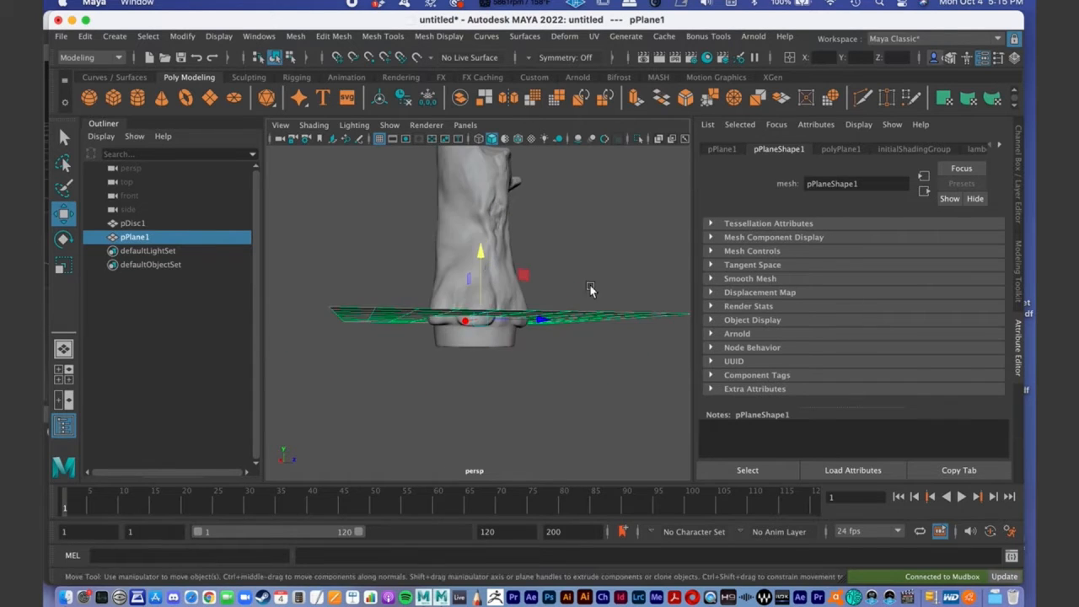
{"action": "right_click_drag", "start_coordinate": [593, 290], "coordinate": [497, 296], "text": "alt"}
{"action": "left_click_drag", "start_coordinate": [497, 296], "coordinate": [478, 309], "text": "alt"}
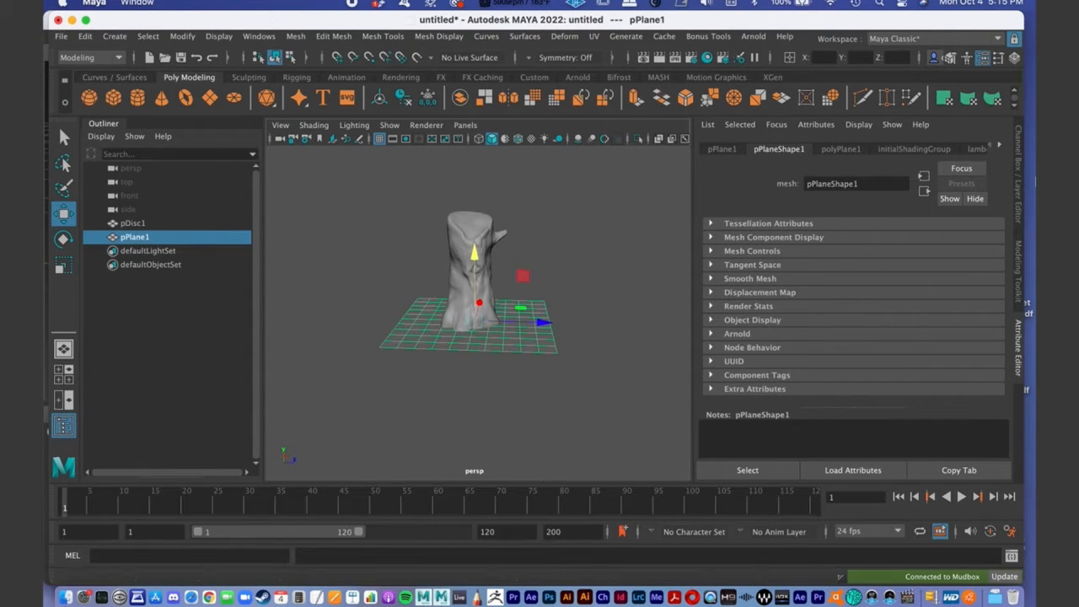
- Show the Modeling Toolkit and examine the stump on its ground plane from different angles and distances
{"action": "left_click", "coordinate": [1017, 278]}
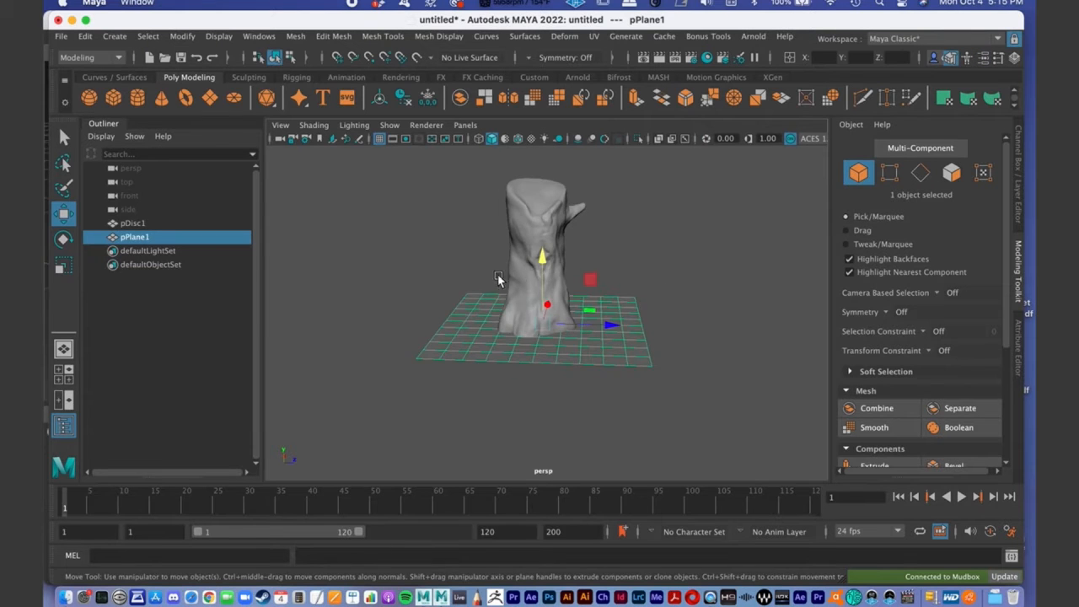
{"action": "middle_click_drag", "start_coordinate": [500, 282], "coordinate": [456, 283], "text": "alt"}
{"action": "right_click_drag", "start_coordinate": [472, 285], "coordinate": [652, 288], "text": "alt"}
{"action": "left_click_drag", "start_coordinate": [651, 286], "coordinate": [519, 281], "text": "alt"}
{"action": "middle_click_drag", "start_coordinate": [518, 281], "coordinate": [606, 289], "text": "alt"}
{"action": "right_click_drag", "start_coordinate": [606, 288], "coordinate": [536, 276], "text": "alt"}
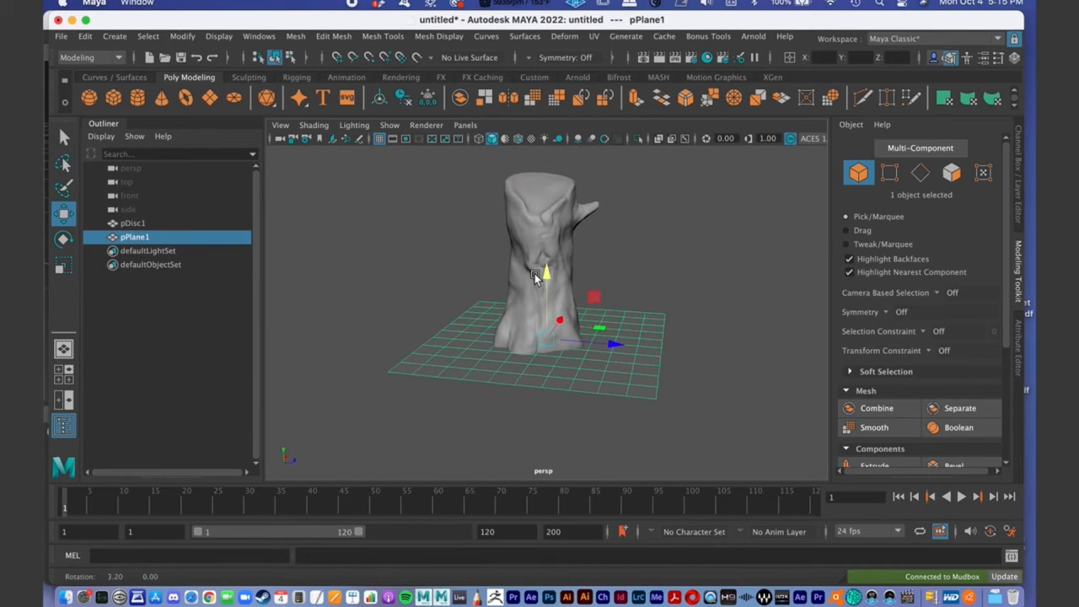
{"action": "middle_click_drag", "start_coordinate": [544, 280], "coordinate": [533, 275], "text": "alt"}
{"action": "right_click_drag", "start_coordinate": [533, 275], "coordinate": [564, 263], "text": "alt"}
{"action": "middle_click_drag", "start_coordinate": [564, 263], "coordinate": [555, 276], "text": "alt"}
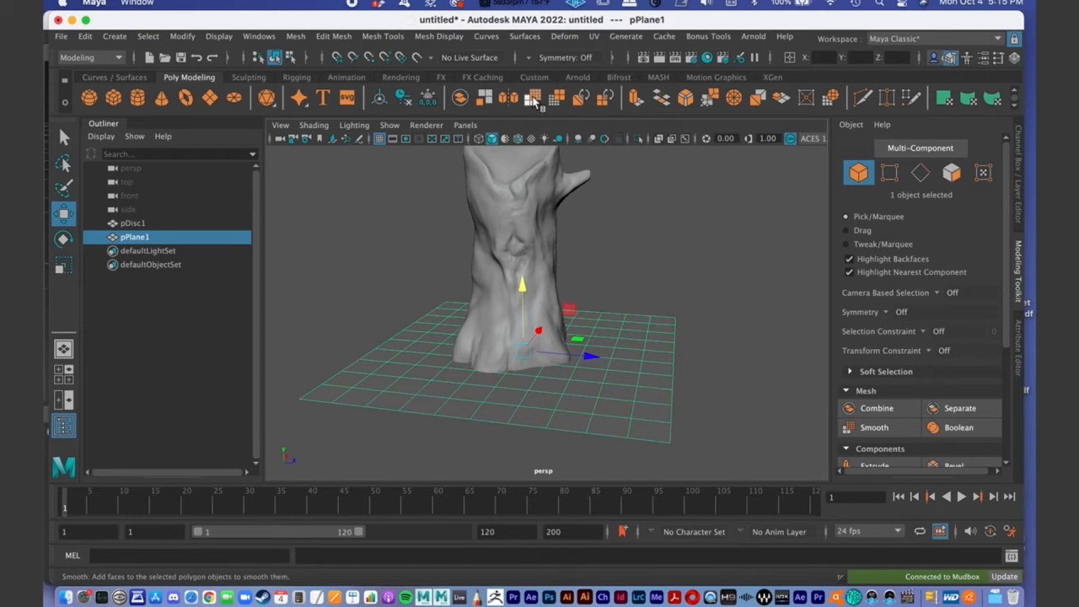
{"action": "right_click_drag", "start_coordinate": [547, 249], "coordinate": [517, 268], "text": "alt"}
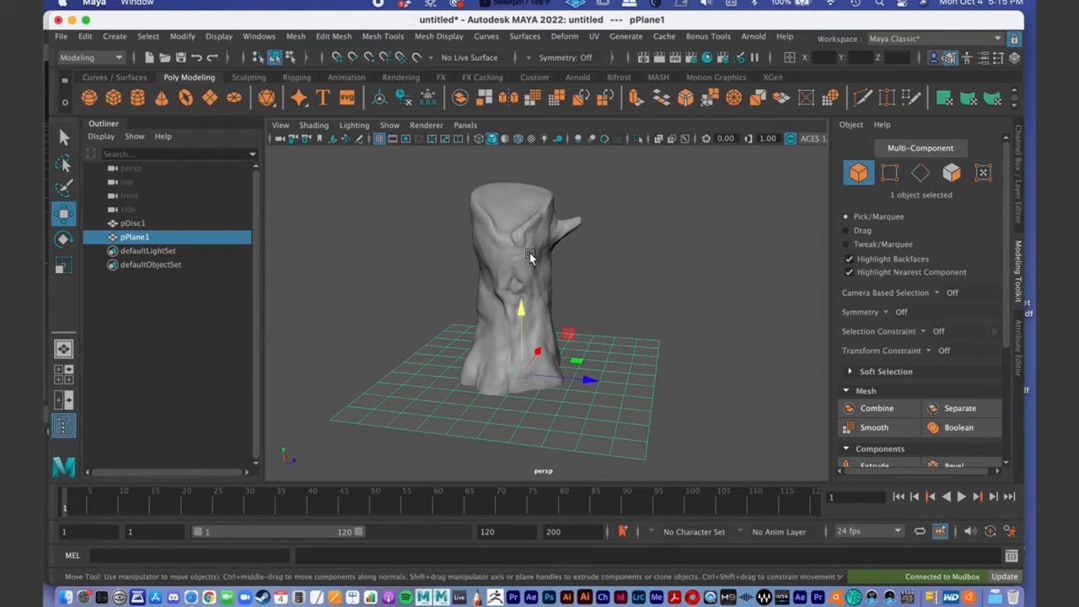
{"action": "left_click_drag", "start_coordinate": [590, 303], "coordinate": [566, 334], "text": "alt"}
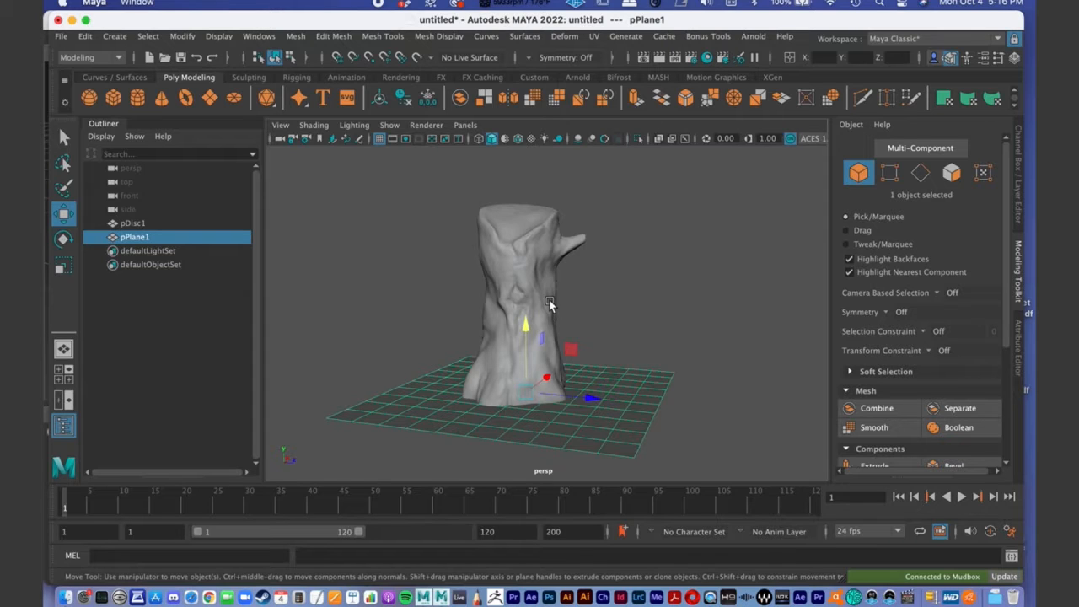
{"action": "left_click_drag", "start_coordinate": [555, 276], "coordinate": [515, 258], "text": "alt"}
{"action": "scroll", "coordinate": [522, 275], "scroll_direction": "up", "scroll_amount": 2}
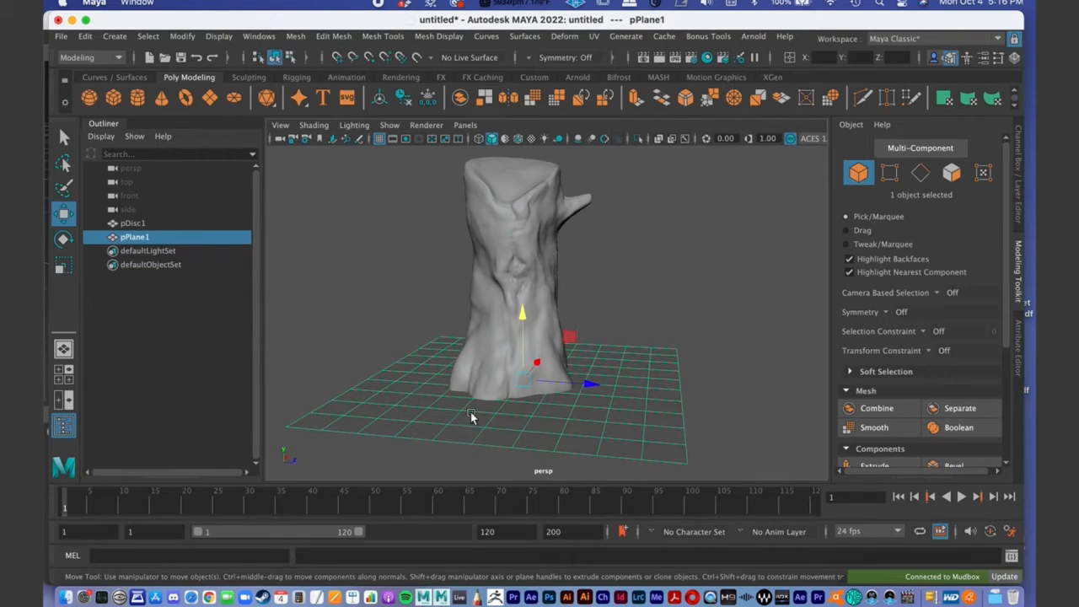
- Smooth the ground plane twice with one division each, then leave the operation
{"action": "left_click", "coordinate": [532, 99]}
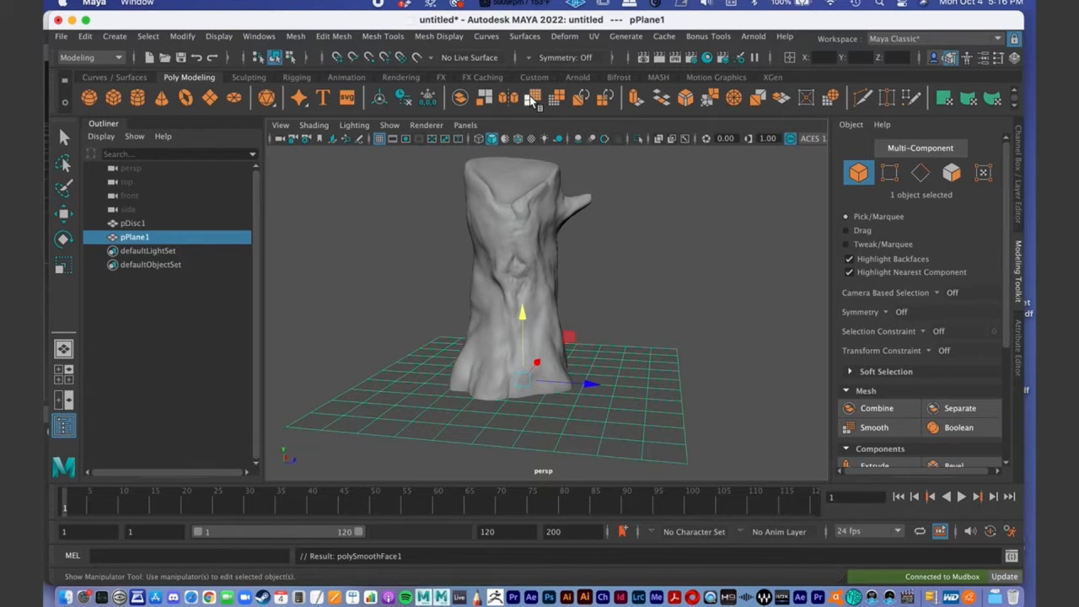
{"action": "left_click", "coordinate": [531, 98]}
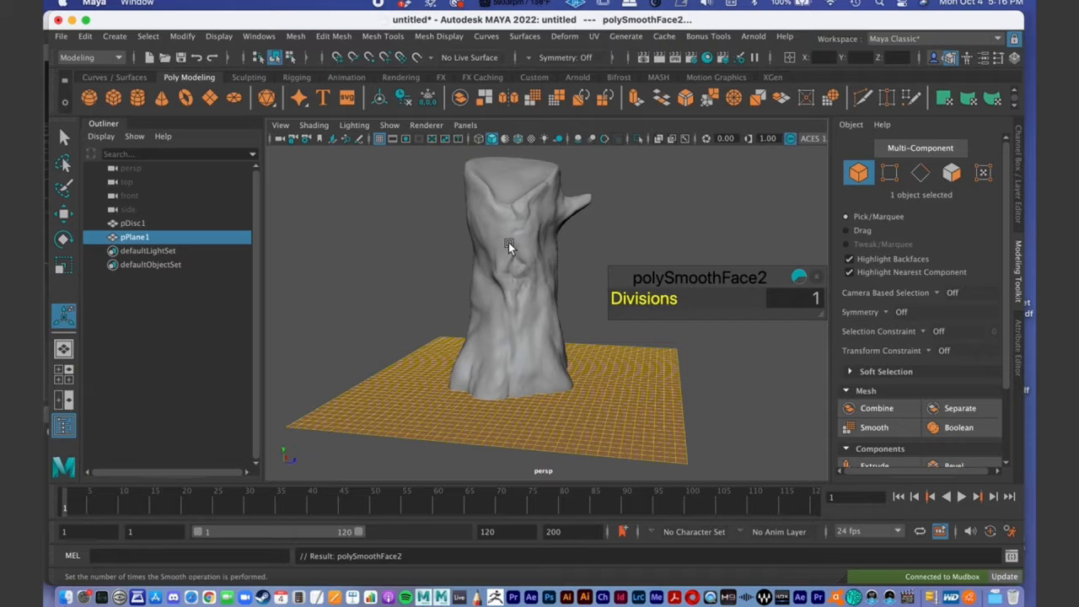
{"action": "key", "text": "q"}
- Examine where the stump's roots meet the smoothed ground plane from several angles and distances
{"action": "middle_click_drag", "start_coordinate": [499, 382], "coordinate": [502, 355], "text": "alt"}
{"action": "right_click_drag", "start_coordinate": [508, 305], "coordinate": [426, 326], "text": "alt"}
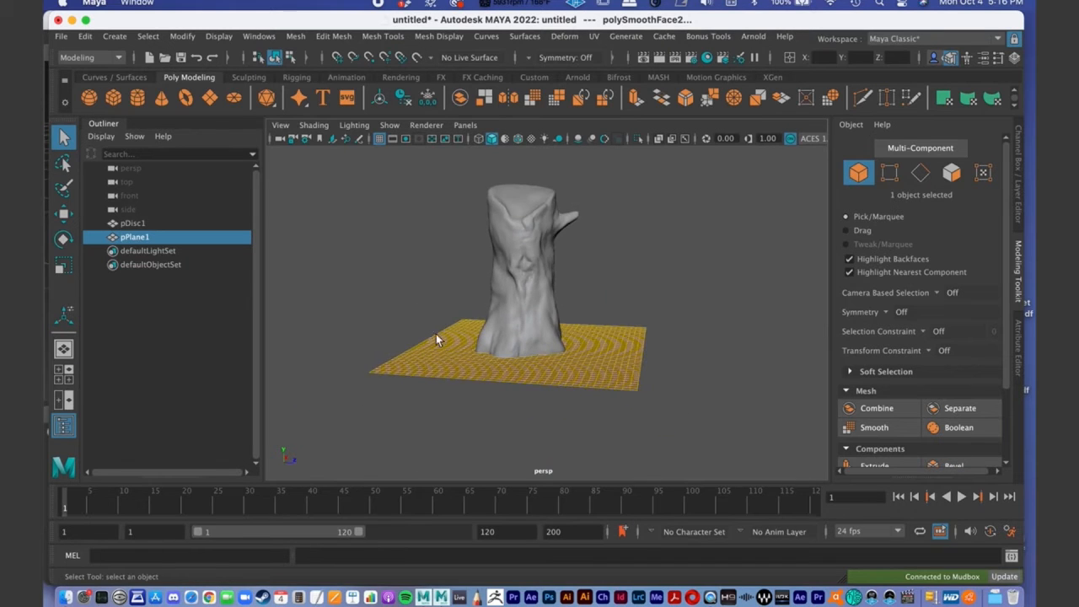
{"action": "left_click_drag", "start_coordinate": [427, 327], "coordinate": [451, 355], "text": "alt"}
{"action": "right_click_drag", "start_coordinate": [451, 355], "coordinate": [516, 359], "text": "alt"}
{"action": "middle_click_drag", "start_coordinate": [515, 360], "coordinate": [513, 342], "text": "alt"}
{"action": "right_click_drag", "start_coordinate": [412, 350], "coordinate": [475, 201]}
{"action": "middle_click_drag", "start_coordinate": [466, 278], "coordinate": [467, 257], "text": "alt"}
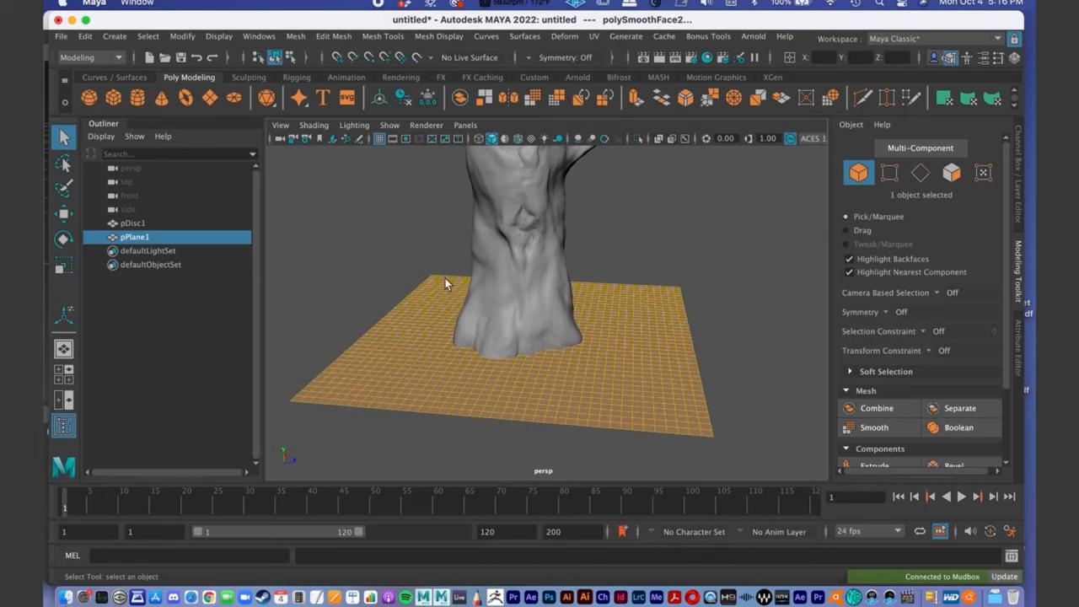
{"action": "right_click_drag", "start_coordinate": [467, 254], "coordinate": [712, 203], "text": "alt"}
{"action": "left_click", "coordinate": [712, 204]}
{"action": "left_click_drag", "start_coordinate": [657, 267], "coordinate": [578, 326], "text": "alt"}
{"action": "middle_click_drag", "start_coordinate": [578, 326], "coordinate": [635, 320], "text": "alt"}
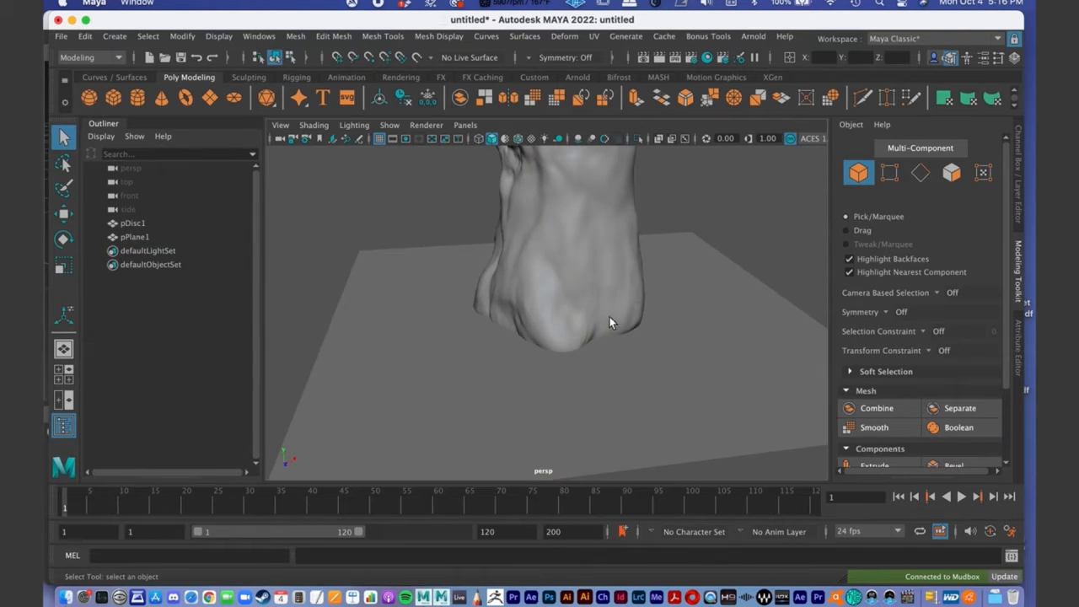
{"action": "left_click_drag", "start_coordinate": [559, 327], "coordinate": [640, 316], "text": "alt"}
{"action": "right_click_drag", "start_coordinate": [540, 321], "coordinate": [590, 312], "text": "alt"}
{"action": "left_click_drag", "start_coordinate": [590, 313], "coordinate": [529, 298], "text": "alt"}
{"action": "right_click_drag", "start_coordinate": [528, 298], "coordinate": [595, 309], "text": "alt"}
{"action": "middle_click_drag", "start_coordinate": [596, 310], "coordinate": [625, 327], "text": "alt"}
{"action": "middle_click_drag", "start_coordinate": [565, 424], "coordinate": [573, 371], "text": "alt"}
{"action": "right_click_drag", "start_coordinate": [573, 371], "coordinate": [525, 361], "text": "alt"}
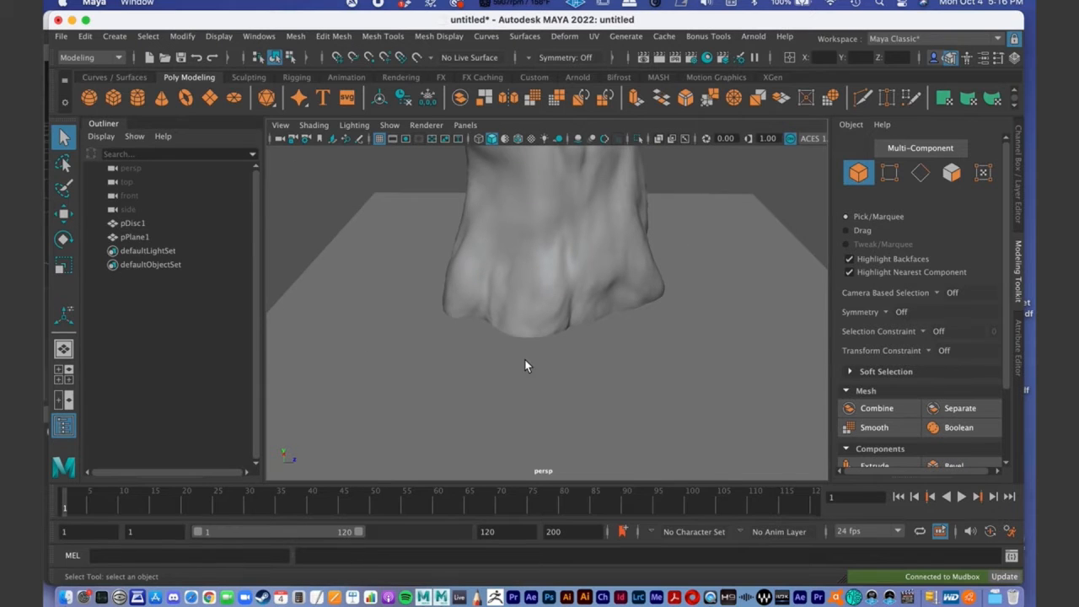
- Put the ground plane in vertex selection with Soft Select on, Volume falloff and a falloff radius of 8.64, with the Select Tool settings shown
{"action": "left_click", "coordinate": [524, 365]}
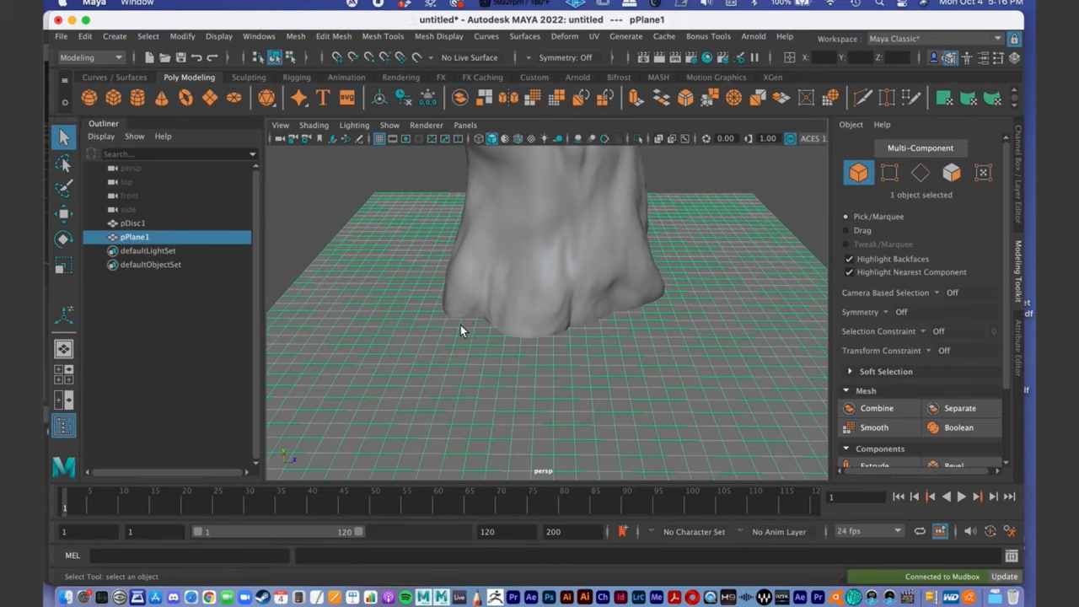
{"action": "double_click", "coordinate": [65, 140]}
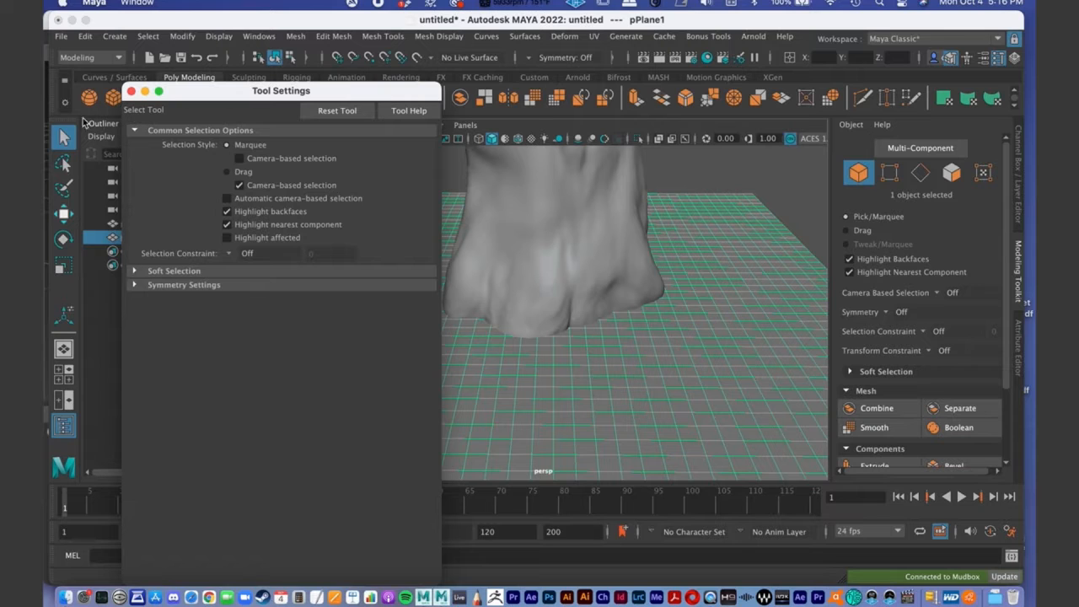
{"action": "left_click", "coordinate": [133, 271]}
{"action": "mouse_move", "coordinate": [696, 324]}
{"action": "left_mouse_down", "text": "alt"}
{"action": "mouse_move", "coordinate": [648, 315]}
{"action": "mouse_move", "coordinate": [632, 350]}
{"action": "mouse_move", "coordinate": [576, 327]}
{"action": "left_mouse_up", "text": "alt"}
{"action": "right_click_drag", "start_coordinate": [573, 218], "coordinate": [506, 218]}
{"action": "left_click_drag", "start_coordinate": [522, 301], "coordinate": [528, 331], "text": "alt"}
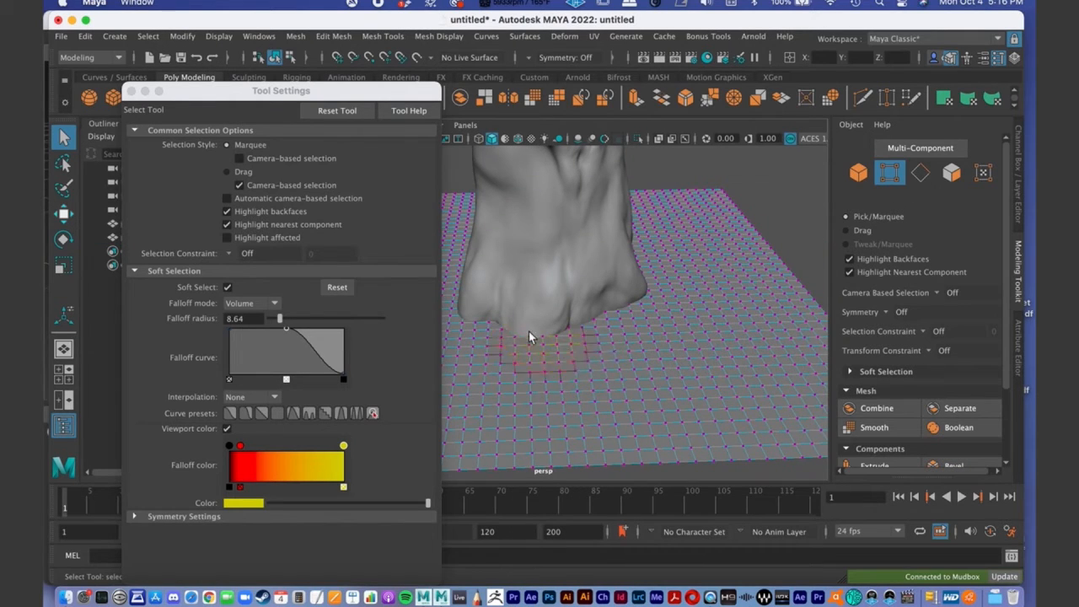
- Move soft-selected ground plane vertices vertically at three spots along the stump's base so the ground follows its roots
{"action": "left_click", "coordinate": [543, 337]}
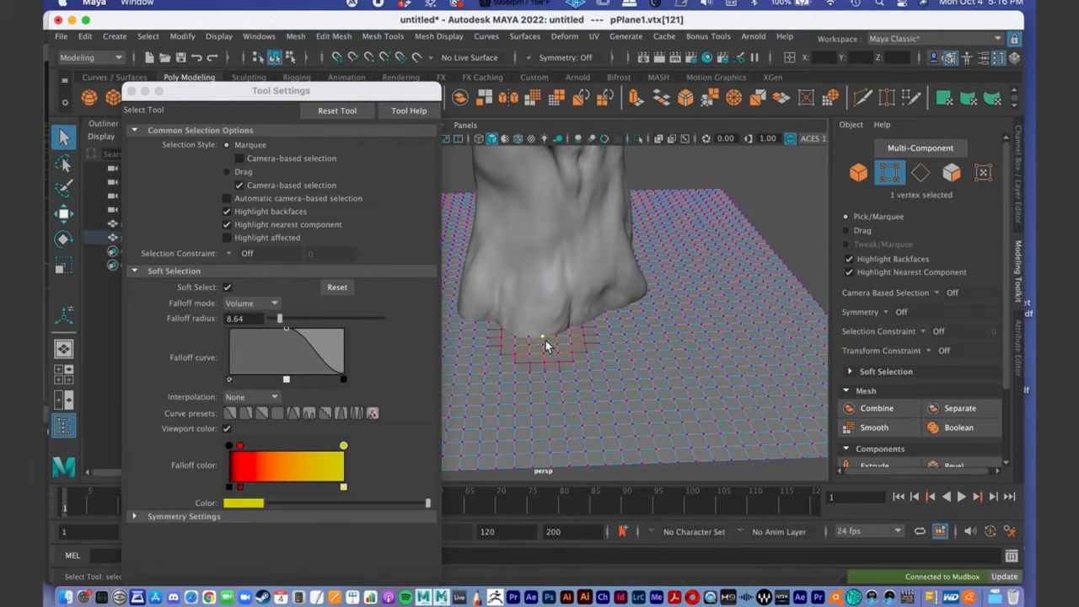
{"action": "key", "text": "w"}
{"action": "left_click_drag", "start_coordinate": [545, 340], "coordinate": [578, 319]}
{"action": "left_click", "coordinate": [579, 316]}
{"action": "left_click_drag", "start_coordinate": [581, 263], "coordinate": [663, 350]}
{"action": "key", "text": "q"}
{"action": "left_click", "coordinate": [660, 345]}
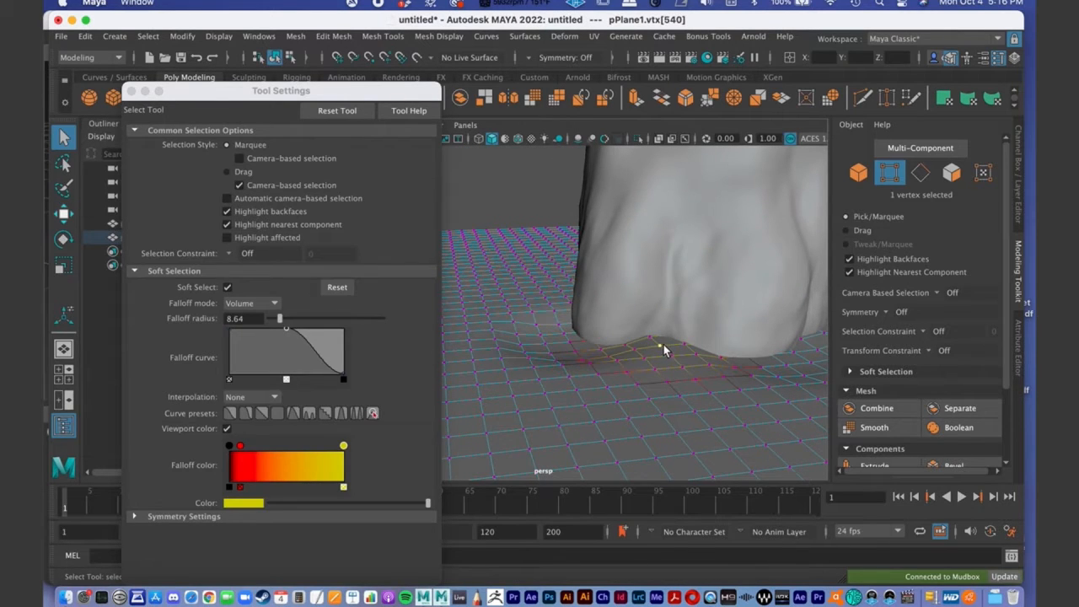
{"action": "key", "text": "w"}
{"action": "left_click_drag", "start_coordinate": [662, 277], "coordinate": [518, 301], "text": "alt"}
{"action": "middle_click_drag", "start_coordinate": [517, 301], "coordinate": [568, 317], "text": "alt"}
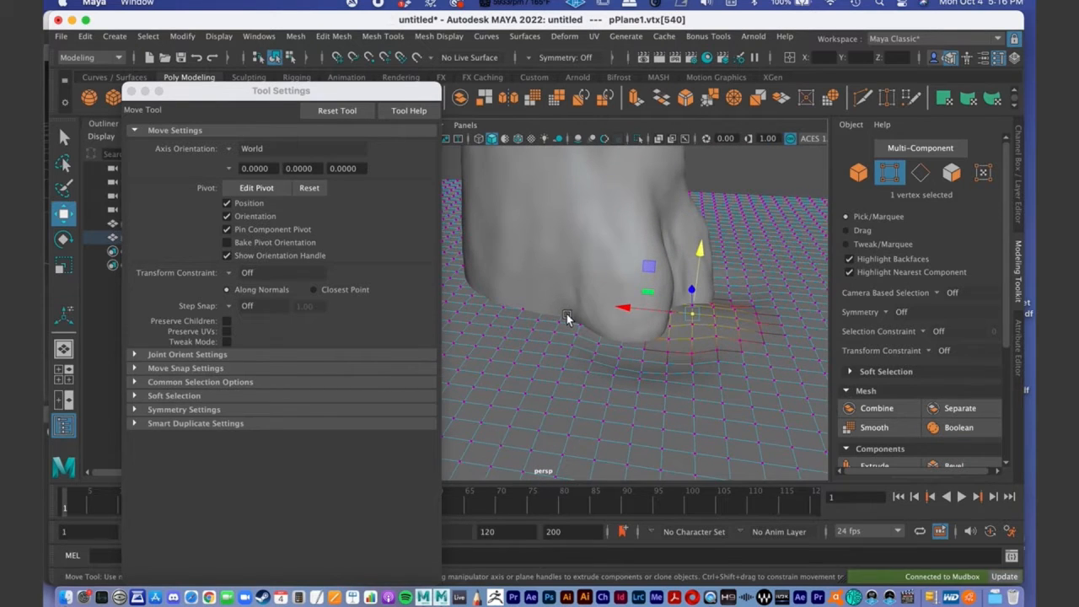
- Adjust the height of three more ground vertices around the root edges, sinking the ground slightly below the stump's side
{"action": "left_click", "coordinate": [558, 322]}
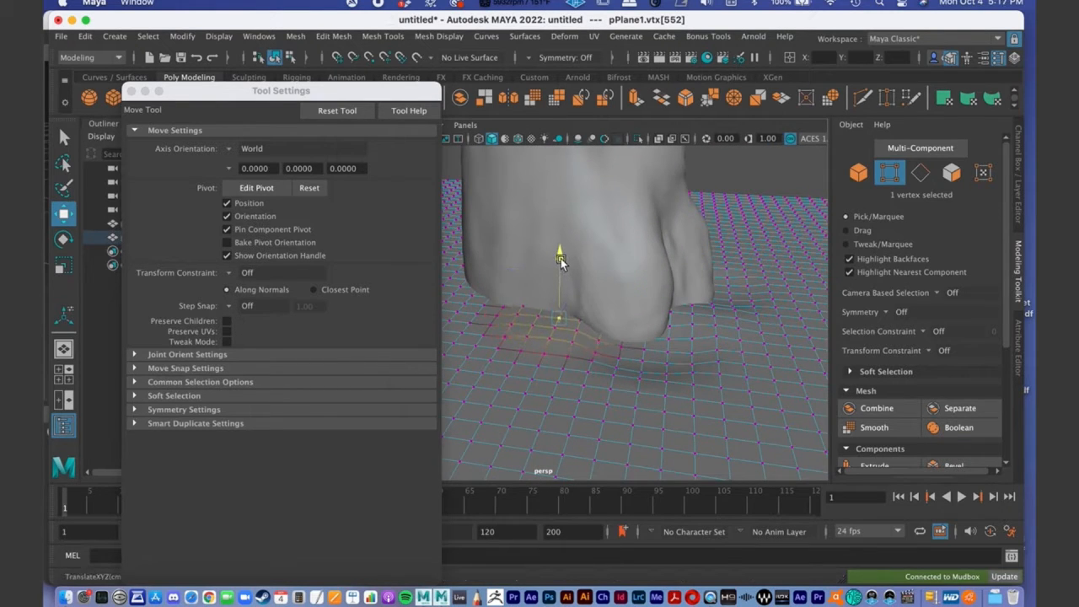
{"action": "left_click_drag", "start_coordinate": [688, 270], "coordinate": [625, 293], "text": "alt"}
{"action": "left_click", "coordinate": [625, 318]}
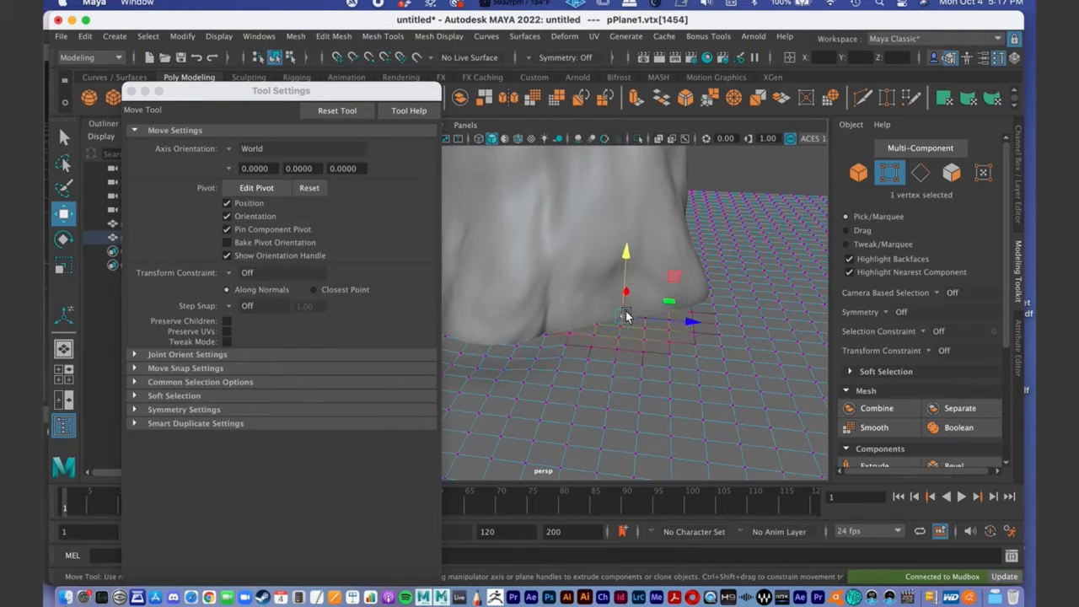
{"action": "left_click_drag", "start_coordinate": [629, 242], "coordinate": [626, 267]}
{"action": "left_click", "coordinate": [564, 345]}
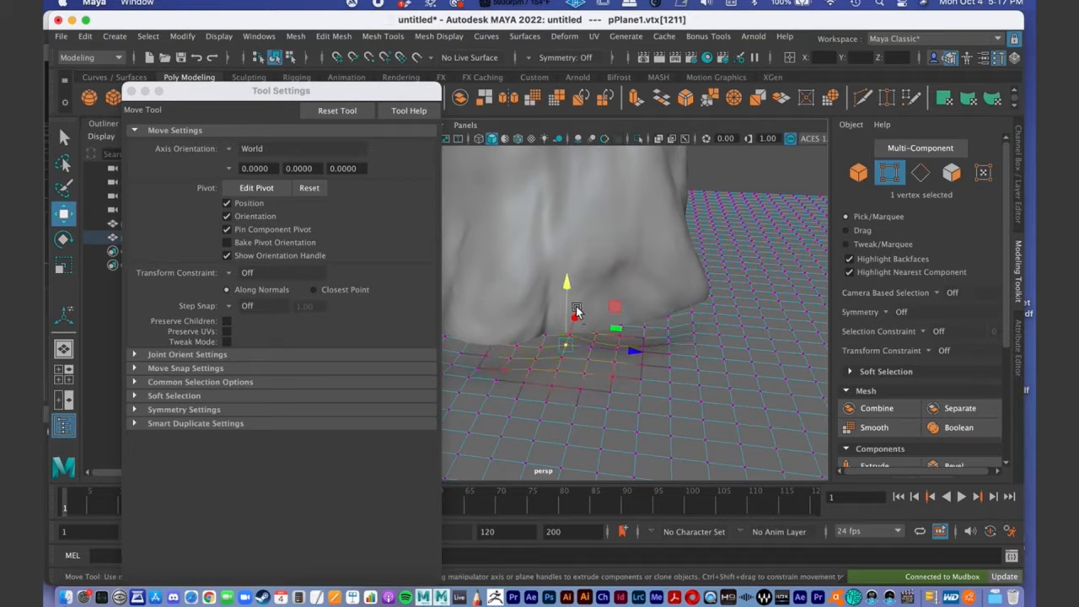
{"action": "left_click_drag", "start_coordinate": [567, 293], "coordinate": [568, 299]}
{"action": "middle_click_drag", "start_coordinate": [671, 360], "coordinate": [635, 304], "text": "alt"}
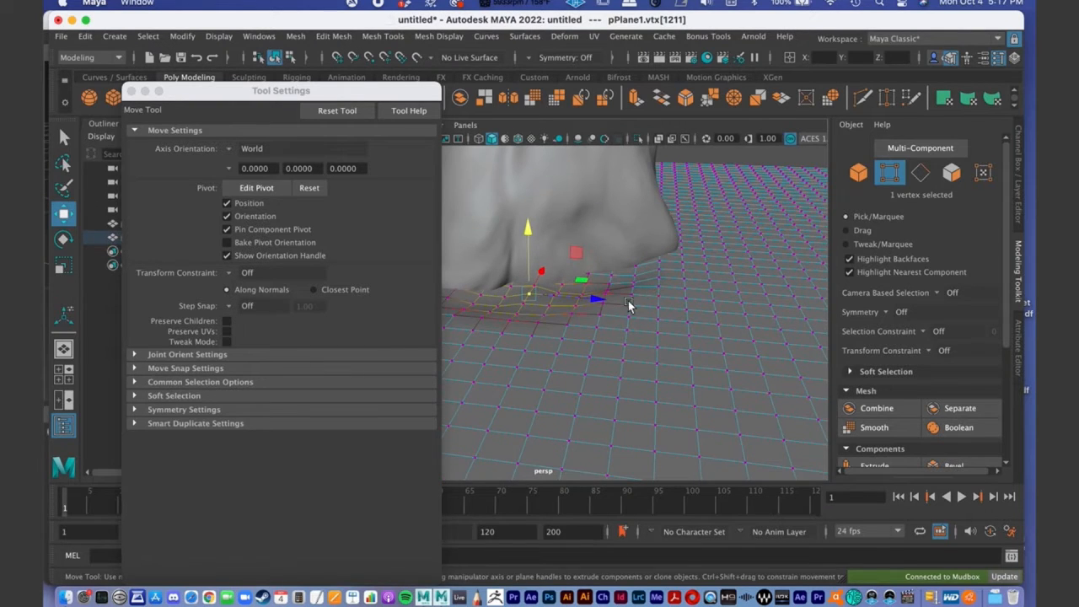
- Raise the soft selection falloff radius to 12.35 and adjust the height of two ground vertices beside the stump
{"action": "left_click", "coordinate": [65, 137]}
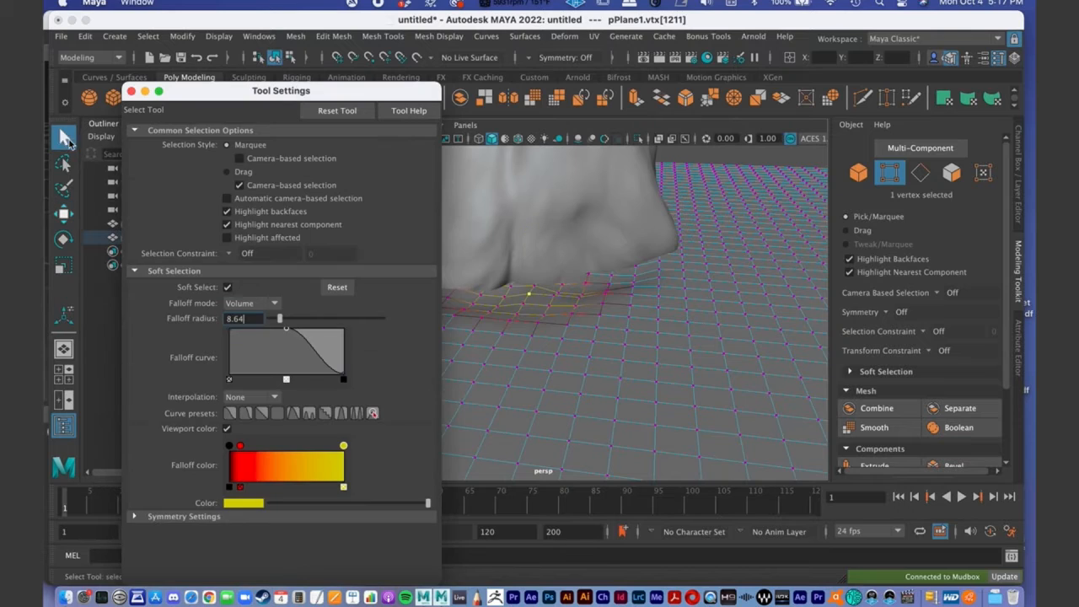
{"action": "left_click_drag", "start_coordinate": [284, 321], "coordinate": [286, 321]}
{"action": "left_click", "coordinate": [683, 258]}
{"action": "key", "text": "w"}
{"action": "mouse_move", "coordinate": [688, 195]}
{"action": "left_mouse_down"}
{"action": "mouse_move", "coordinate": [641, 244]}
{"action": "mouse_move", "coordinate": [547, 255]}
{"action": "mouse_move", "coordinate": [588, 276]}
{"action": "left_mouse_up"}
{"action": "left_click", "coordinate": [621, 316]}
{"action": "left_click_drag", "start_coordinate": [630, 258], "coordinate": [630, 261]}
{"action": "middle_click_drag", "start_coordinate": [534, 388], "coordinate": [589, 343], "text": "alt"}
{"action": "left_click_drag", "start_coordinate": [589, 342], "coordinate": [459, 282], "text": "alt"}
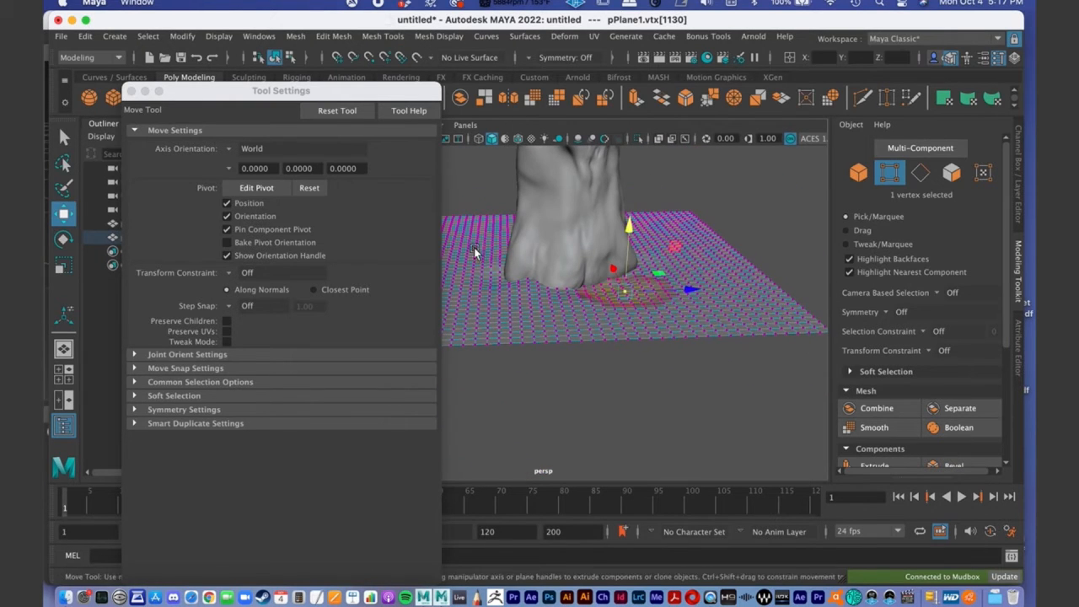
- Widen the soft selection falloff radius to 27.16 and move vertices farther from the trunk vertically to form gentle ground undulations
{"action": "left_click", "coordinate": [63, 137]}
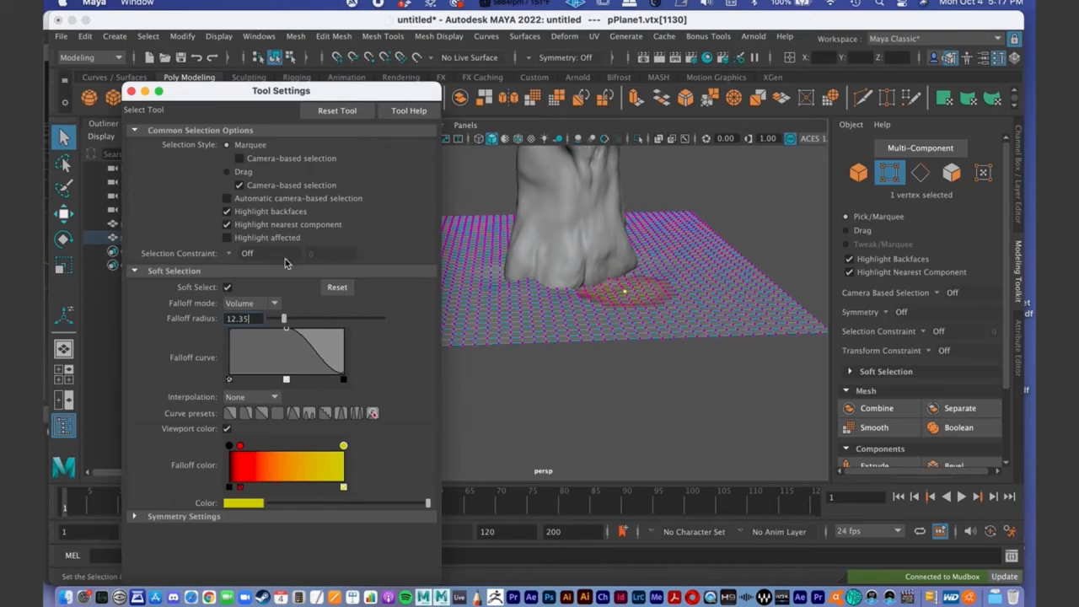
{"action": "left_click_drag", "start_coordinate": [301, 323], "coordinate": [302, 323]}
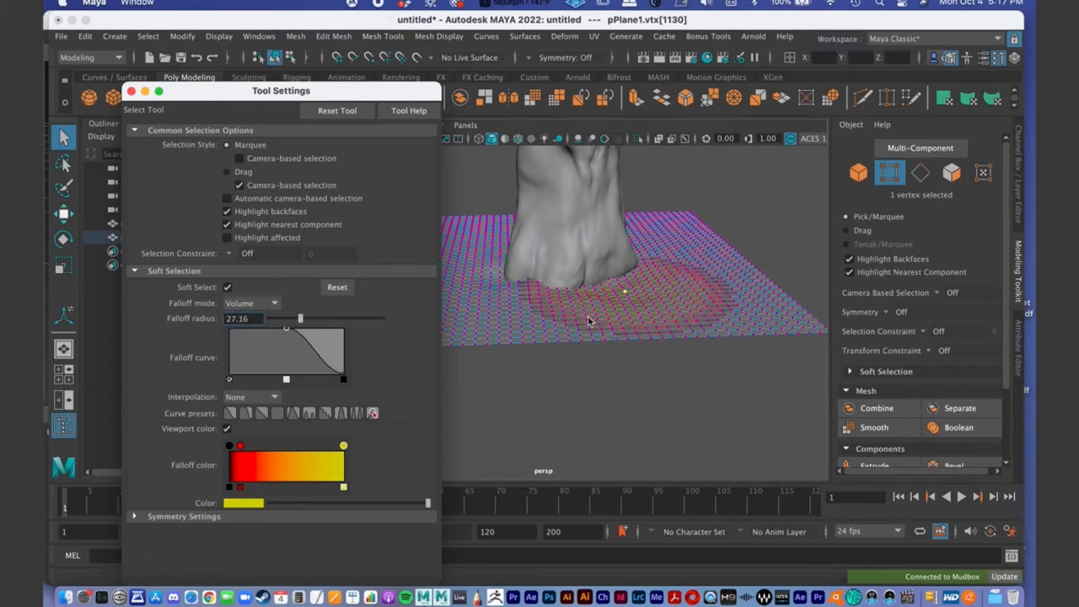
{"action": "left_click", "coordinate": [743, 301]}
{"action": "key", "text": "w"}
{"action": "left_click_drag", "start_coordinate": [757, 238], "coordinate": [756, 234]}
{"action": "left_click", "coordinate": [522, 318]}
{"action": "left_click_drag", "start_coordinate": [522, 318], "coordinate": [566, 259], "text": "alt"}
{"action": "left_click", "coordinate": [559, 272]}
{"action": "left_click_drag", "start_coordinate": [561, 215], "coordinate": [750, 239], "text": "alt"}
{"action": "left_click", "coordinate": [738, 339]}
{"action": "left_click_drag", "start_coordinate": [754, 280], "coordinate": [747, 313], "text": "alt"}
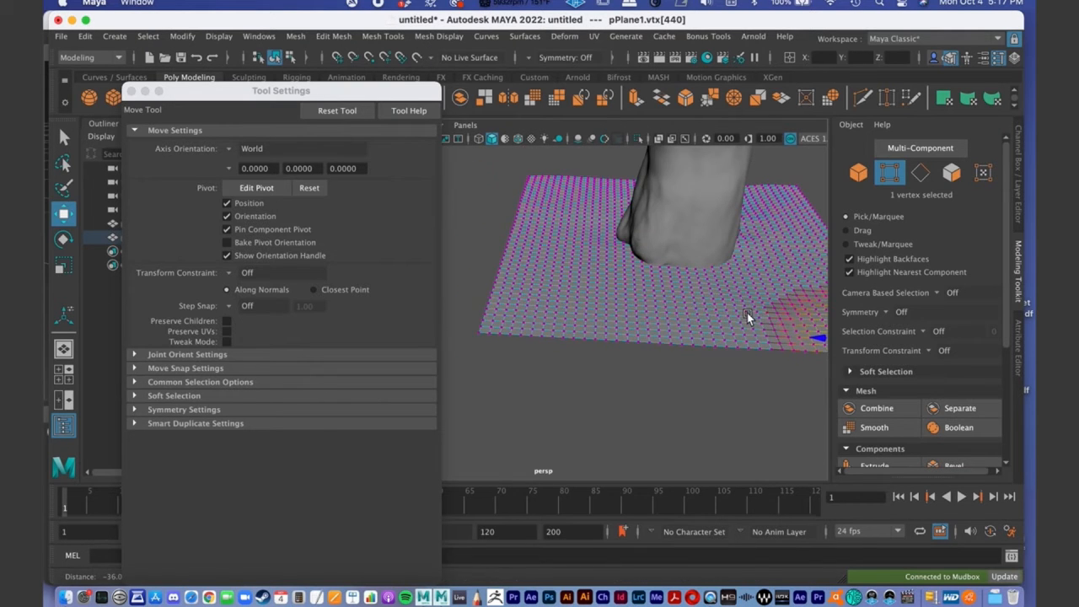
- Raise a broad area of ground against the back of the stump and adjust the neighbouring terrain along its base
{"action": "left_click", "coordinate": [665, 290]}
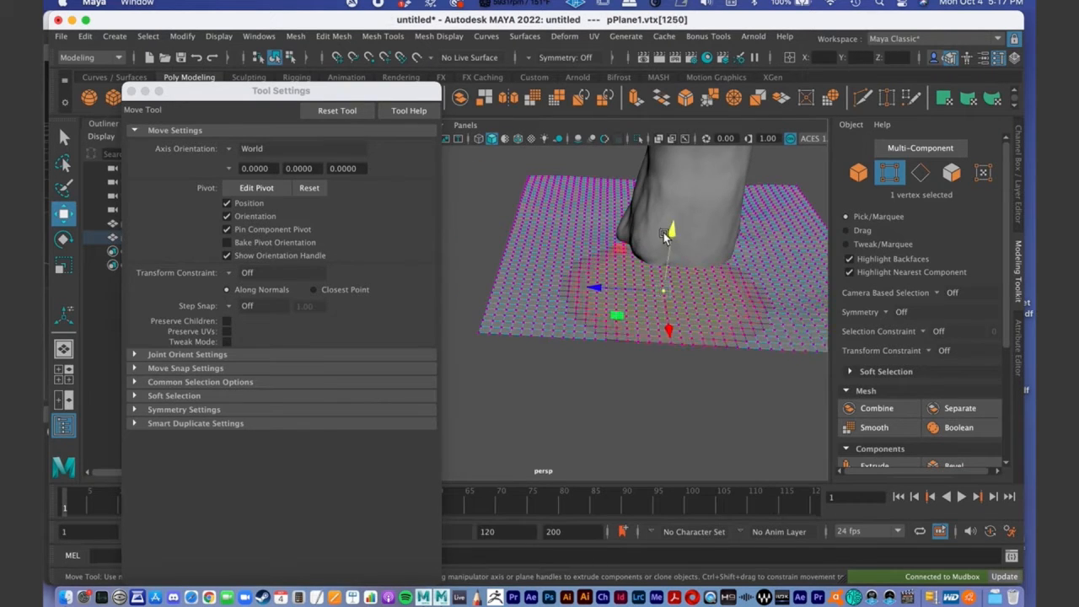
{"action": "left_click_drag", "start_coordinate": [668, 238], "coordinate": [671, 229]}
{"action": "left_click_drag", "start_coordinate": [689, 275], "coordinate": [660, 279], "text": "alt"}
{"action": "left_click", "coordinate": [721, 297]}
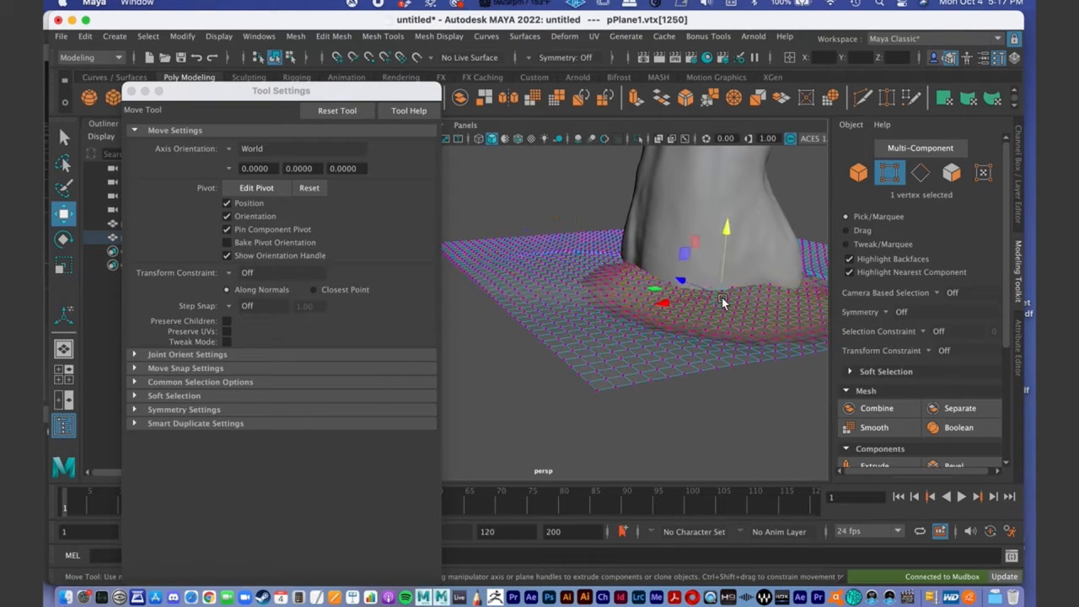
{"action": "left_click_drag", "start_coordinate": [706, 249], "coordinate": [666, 276], "text": "alt"}
{"action": "left_click", "coordinate": [640, 297]}
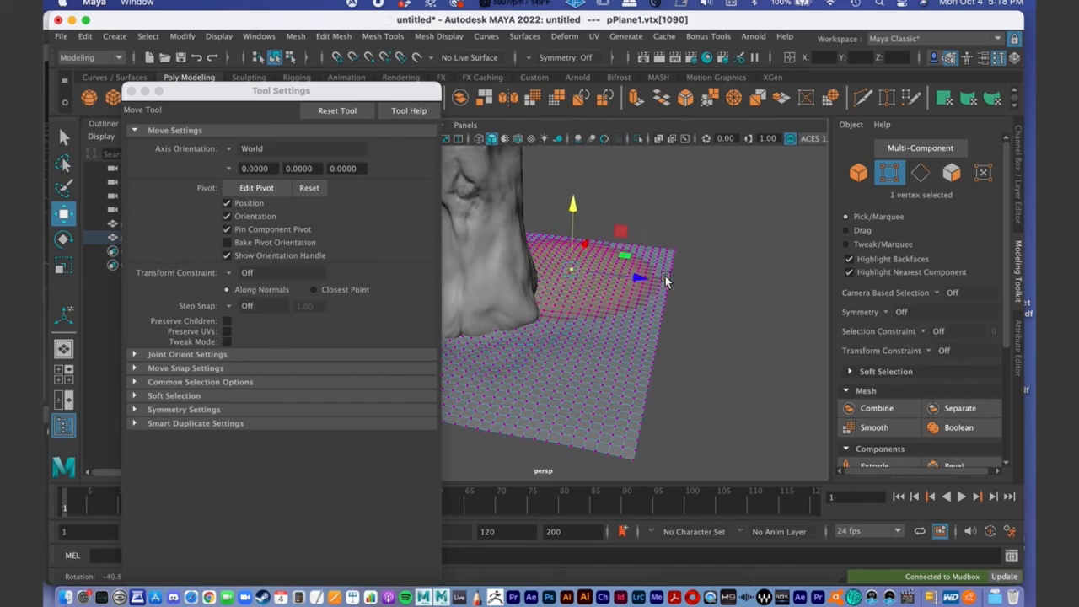
- Reshape the ground on the outer side of the stump with broad soft-selected vertex moves, ending at the vertex beside the front root
{"action": "left_click", "coordinate": [629, 325]}
{"action": "left_click_drag", "start_coordinate": [639, 269], "coordinate": [566, 323]}
{"action": "right_click_drag", "start_coordinate": [566, 323], "coordinate": [608, 321], "text": "alt"}
{"action": "left_click_drag", "start_coordinate": [609, 321], "coordinate": [731, 344], "text": "alt"}
{"action": "left_click", "coordinate": [723, 317]}
{"action": "left_click_drag", "start_coordinate": [730, 251], "coordinate": [688, 313], "text": "alt"}
{"action": "left_click", "coordinate": [673, 328]}
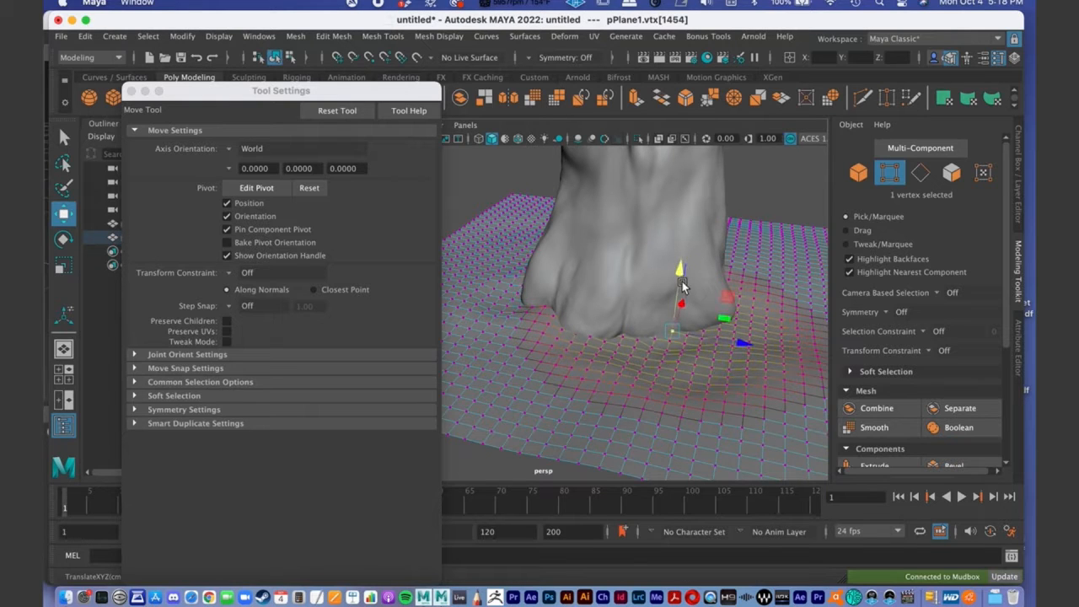
- Reduce the soft selection falloff radius to 11.11 and fine-tune the height of ground vertices close to the stump's roots
{"action": "left_click", "coordinate": [63, 136]}
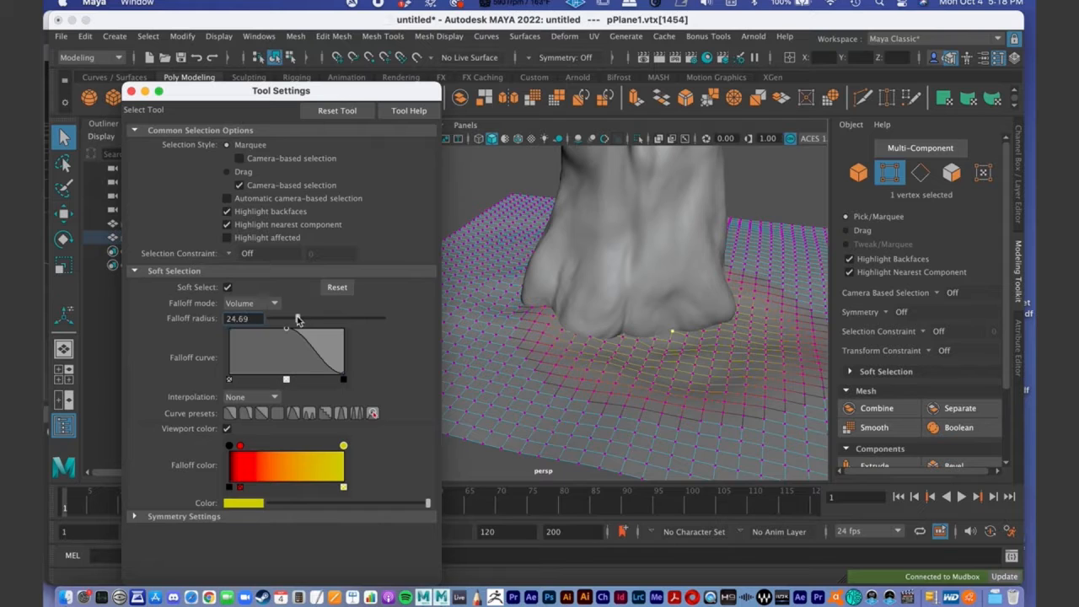
{"action": "left_click_drag", "start_coordinate": [290, 320], "coordinate": [283, 322]}
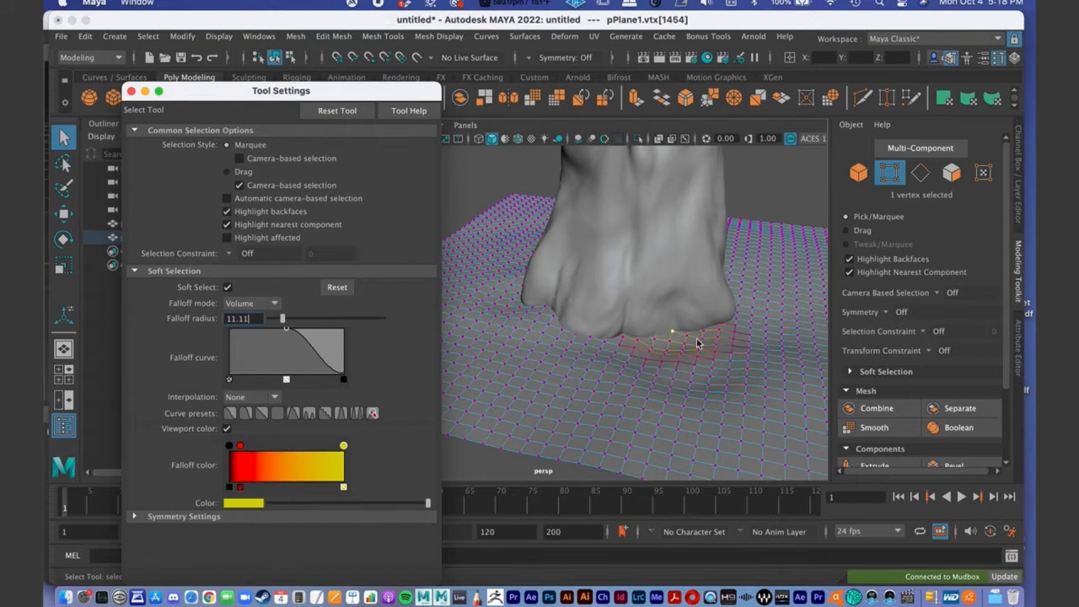
{"action": "left_click_drag", "start_coordinate": [690, 314], "coordinate": [644, 338], "text": "alt"}
{"action": "key", "text": "w"}
{"action": "left_click_drag", "start_coordinate": [634, 258], "coordinate": [598, 337]}
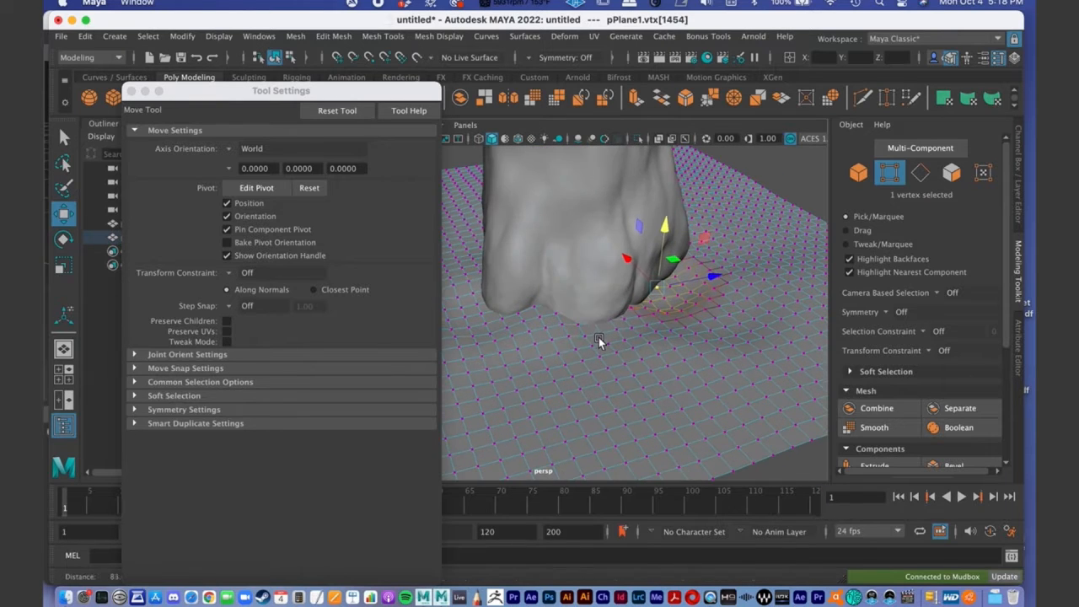
{"action": "left_click", "coordinate": [594, 323]}
{"action": "left_click_drag", "start_coordinate": [596, 262], "coordinate": [613, 360]}
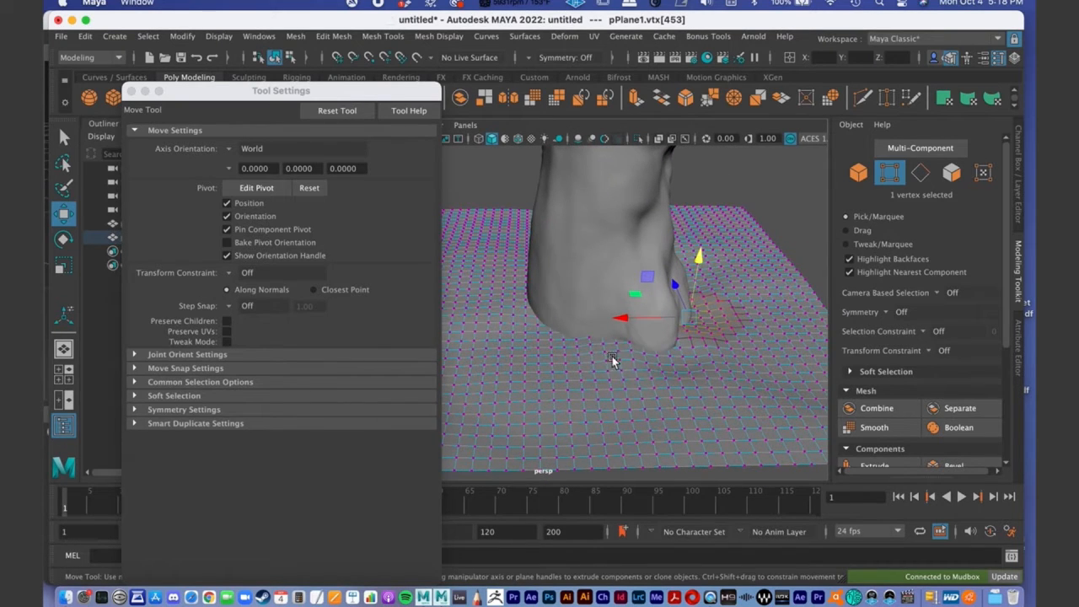
{"action": "left_click", "coordinate": [563, 347]}
{"action": "left_click_drag", "start_coordinate": [569, 300], "coordinate": [567, 300]}
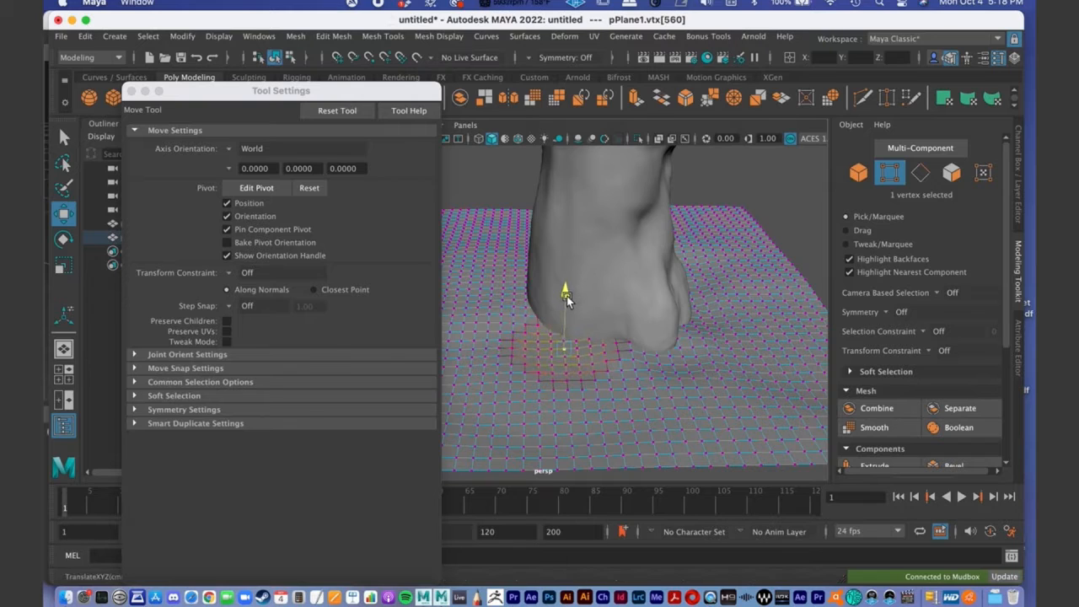
- Apply the first falloff curve preset to the soft selection and check the terrain from a low side view
{"action": "left_click", "coordinate": [63, 136]}
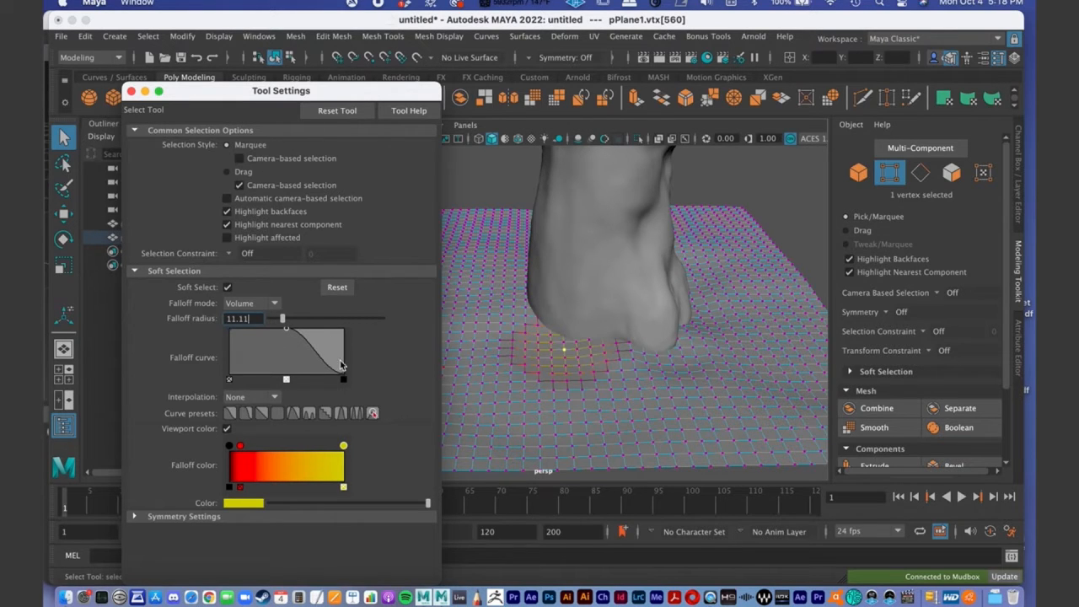
{"action": "left_click", "coordinate": [230, 413]}
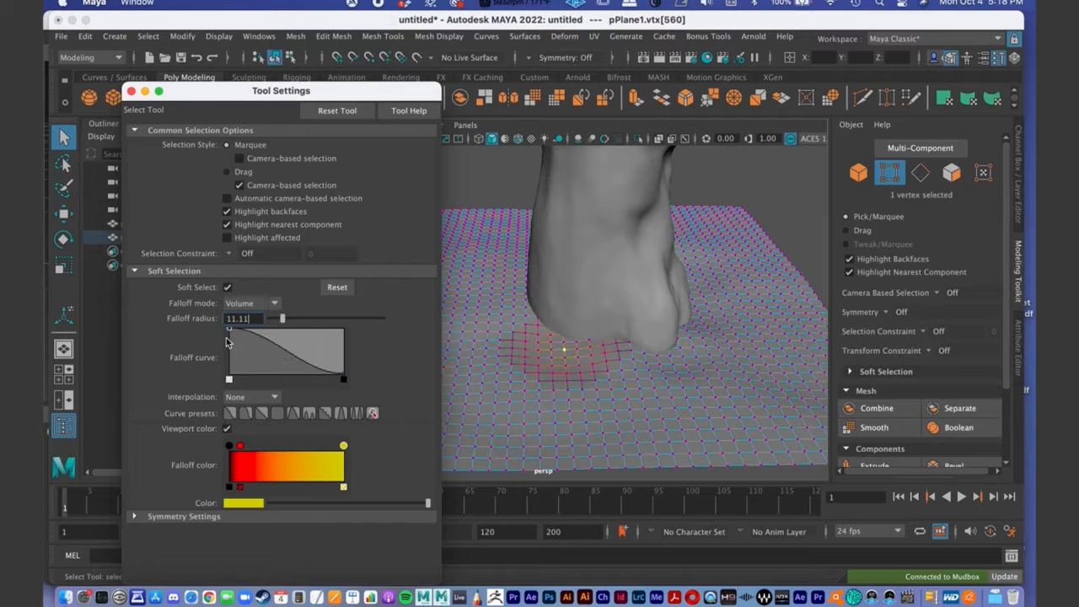
{"action": "left_click_drag", "start_coordinate": [543, 372], "coordinate": [459, 354], "text": "alt"}
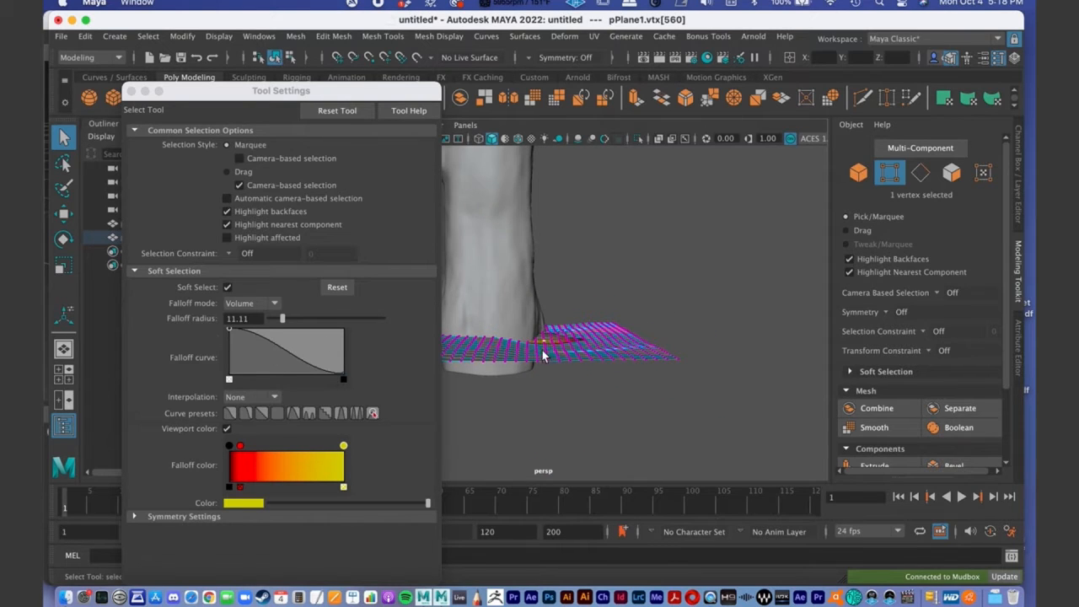
- Select the stump as an object, then reselect the ground plane and return it to vertex editing
{"action": "left_click", "coordinate": [498, 344]}
{"action": "right_click_drag", "start_coordinate": [496, 221], "coordinate": [428, 214]}
{"action": "left_click", "coordinate": [506, 353]}
{"action": "left_click", "coordinate": [570, 362]}
{"action": "key", "text": "F9"}
{"action": "mouse_move", "coordinate": [566, 358]}
{"action": "left_mouse_down", "text": "alt"}
{"action": "mouse_move", "coordinate": [640, 364]}
{"action": "mouse_move", "coordinate": [553, 371]}
{"action": "left_mouse_up", "text": "alt"}
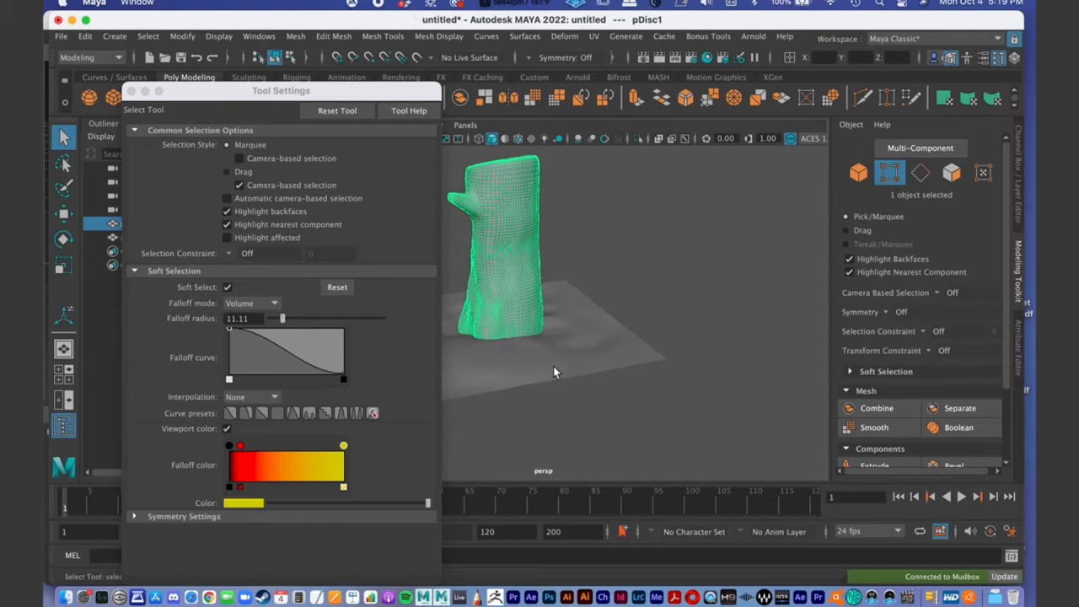
{"action": "left_click", "coordinate": [535, 364]}
{"action": "right_click_drag", "start_coordinate": [536, 364], "coordinate": [462, 226]}
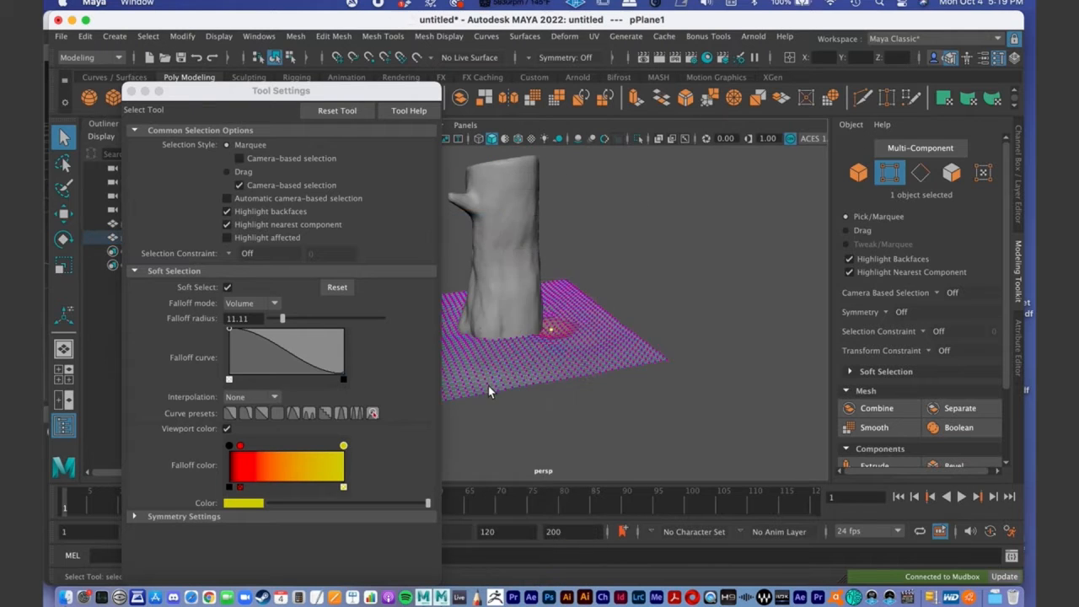
- Raise a soft-selected vertex near the outer edge of the ground plane into a small mound
{"action": "middle_click_drag", "start_coordinate": [488, 385], "coordinate": [602, 329], "text": "alt"}
{"action": "scroll", "coordinate": [604, 332], "scroll_direction": "down", "scroll_amount": 2}
{"action": "left_click", "coordinate": [610, 343]}
{"action": "left_click_drag", "start_coordinate": [610, 347], "coordinate": [578, 332], "text": "alt"}
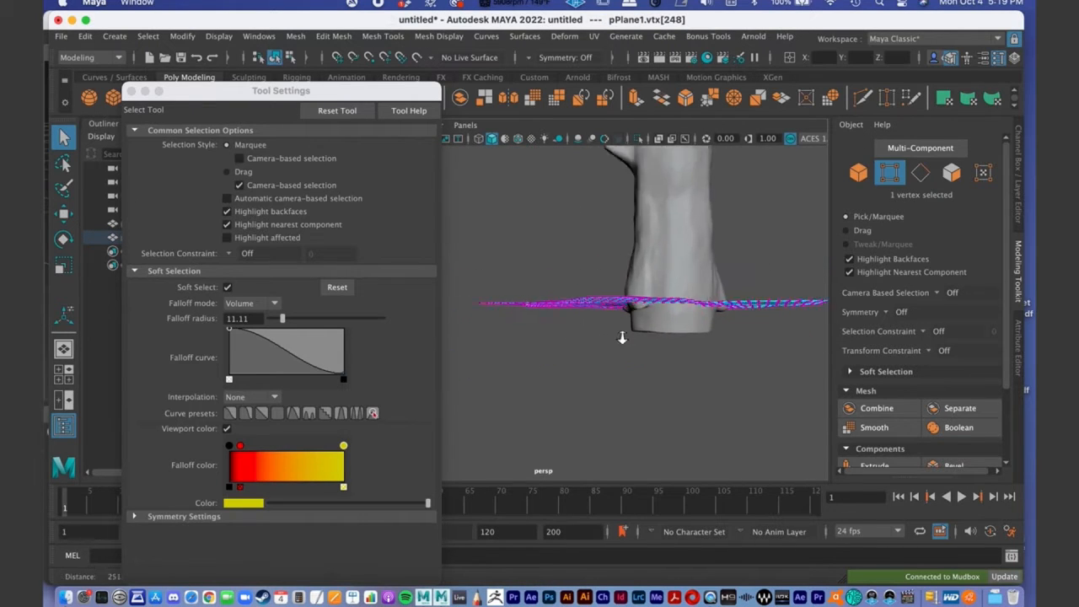
{"action": "scroll", "coordinate": [578, 330], "scroll_direction": "up", "scroll_amount": 3}
{"action": "middle_click_drag", "start_coordinate": [578, 327], "coordinate": [657, 343], "text": "alt"}
{"action": "left_click_drag", "start_coordinate": [526, 357], "coordinate": [565, 355], "text": "alt"}
{"action": "key", "text": "w"}
{"action": "left_click_drag", "start_coordinate": [638, 269], "coordinate": [638, 243]}
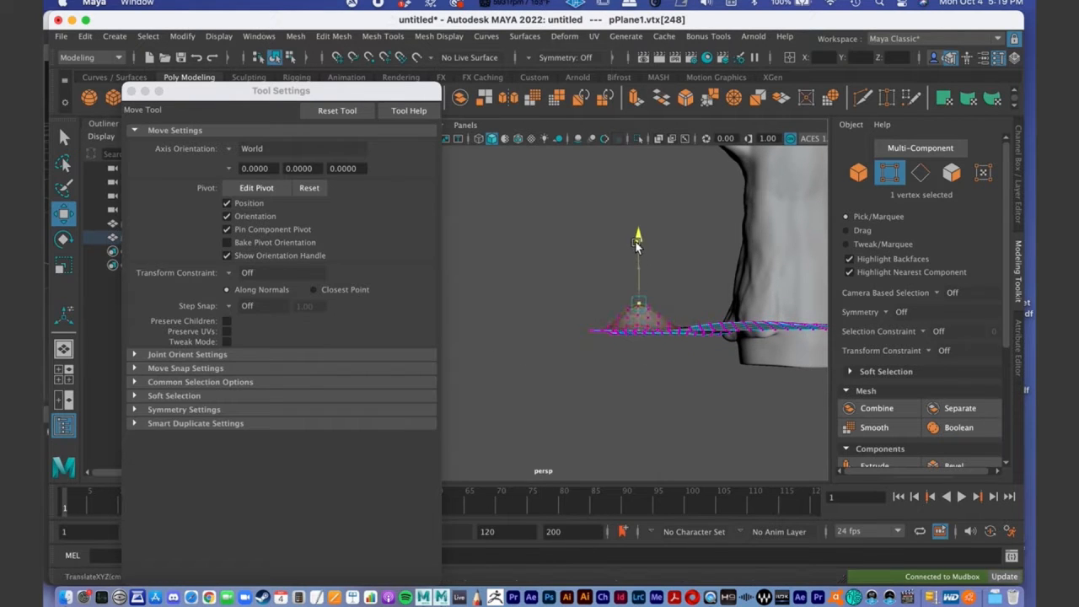
- Lower the peak vertex of the mound to flatten the ground's outer edge again
{"action": "key", "text": "q"}
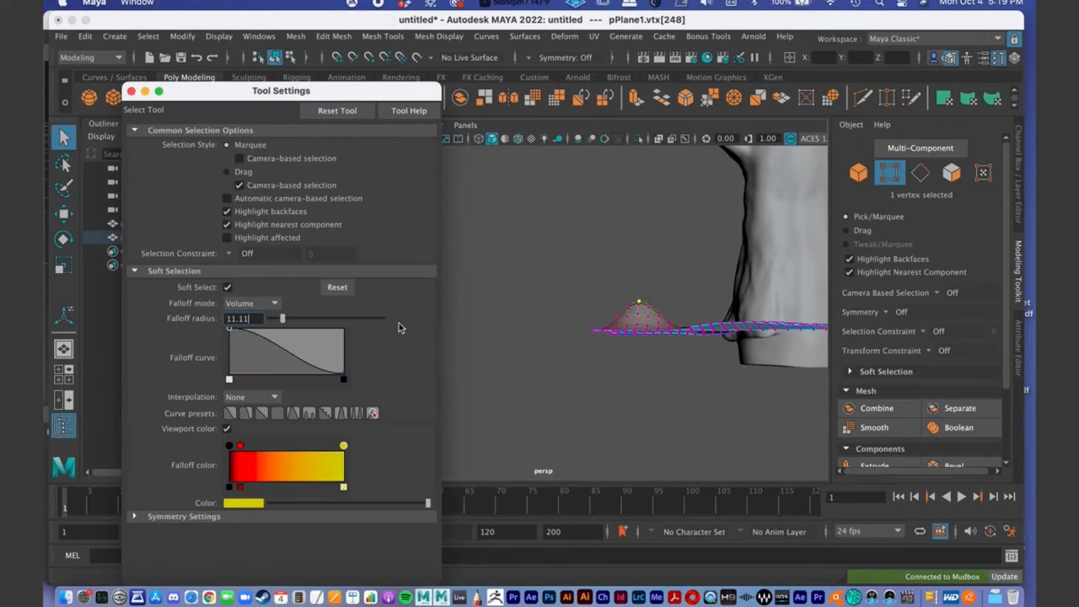
{"action": "left_click_drag", "start_coordinate": [628, 311], "coordinate": [640, 337], "text": "alt"}
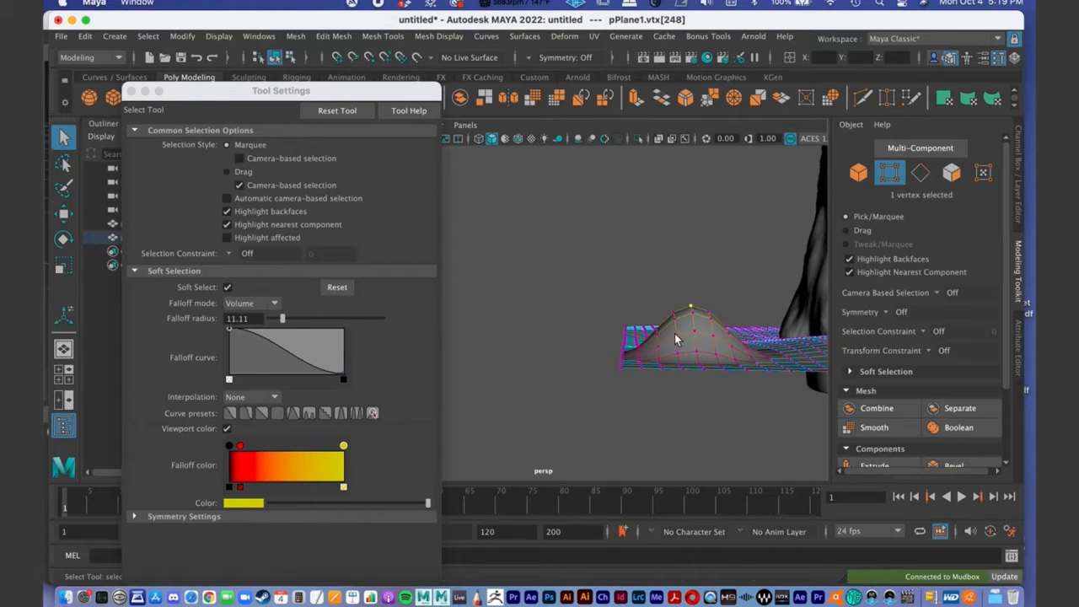
{"action": "key", "text": "w"}
{"action": "left_click_drag", "start_coordinate": [691, 245], "coordinate": [675, 338]}
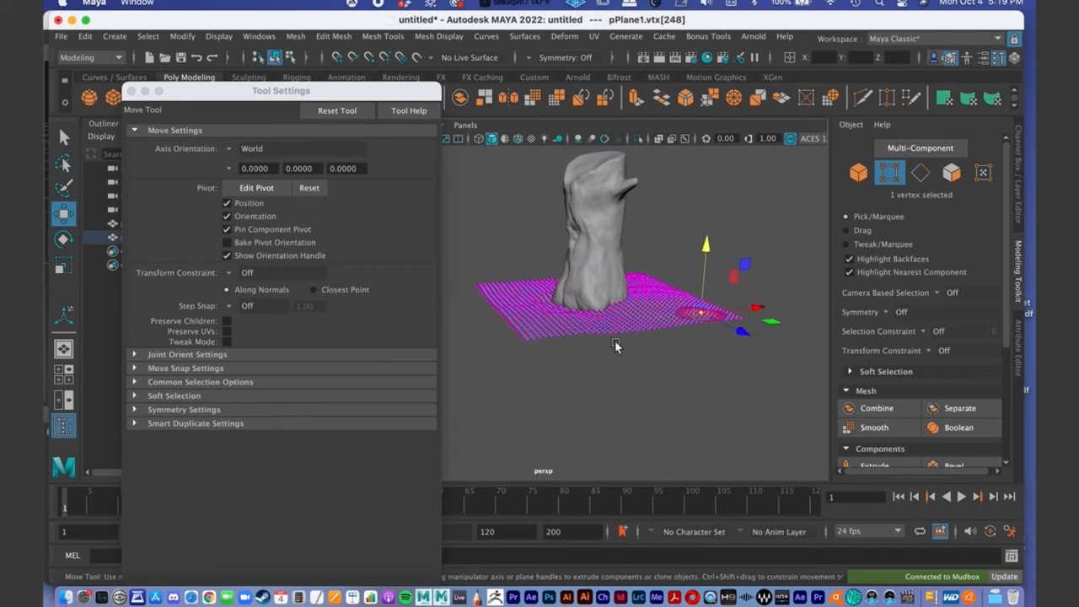
- Close the tool settings and return the ground plane to object mode
{"action": "key", "text": "q"}
{"action": "mouse_move", "coordinate": [565, 319]}
{"action": "left_mouse_down", "text": "alt"}
{"action": "mouse_move", "coordinate": [502, 290]}
{"action": "mouse_move", "coordinate": [578, 321]}
{"action": "left_mouse_up", "text": "alt"}
{"action": "right_click_drag", "start_coordinate": [571, 330], "coordinate": [633, 216]}
{"action": "left_click_drag", "start_coordinate": [633, 216], "coordinate": [634, 295], "text": "alt"}
{"action": "middle_click_drag", "start_coordinate": [521, 319], "coordinate": [469, 318], "text": "alt"}
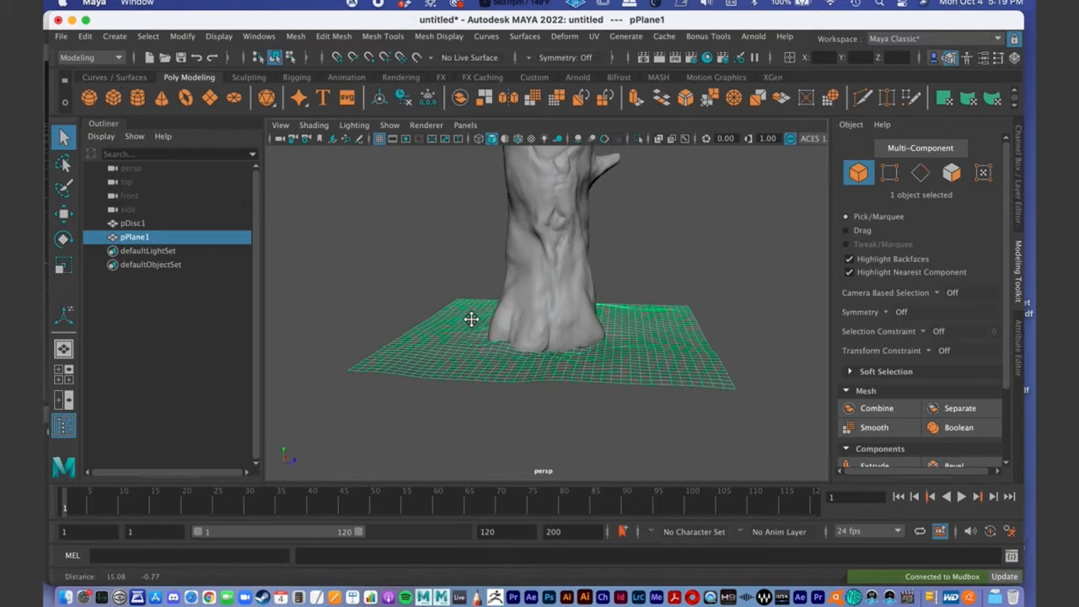
{"action": "right_click_drag", "start_coordinate": [615, 317], "coordinate": [523, 334], "text": "alt"}
- Switch the ground plane back to vertex editing and raise the vertex between the stump's front roots to meet the bark
{"action": "left_click", "coordinate": [684, 270]}
{"action": "left_click_drag", "start_coordinate": [683, 287], "coordinate": [651, 310], "text": "alt"}
{"action": "right_click_drag", "start_coordinate": [651, 311], "coordinate": [703, 309], "text": "alt"}
{"action": "left_click", "coordinate": [586, 339]}
{"action": "scroll", "coordinate": [570, 357], "scroll_direction": "up", "scroll_amount": 3}
{"action": "right_click_drag", "start_coordinate": [574, 217], "coordinate": [510, 221]}
{"action": "left_click", "coordinate": [590, 322]}
{"action": "key", "text": "w"}
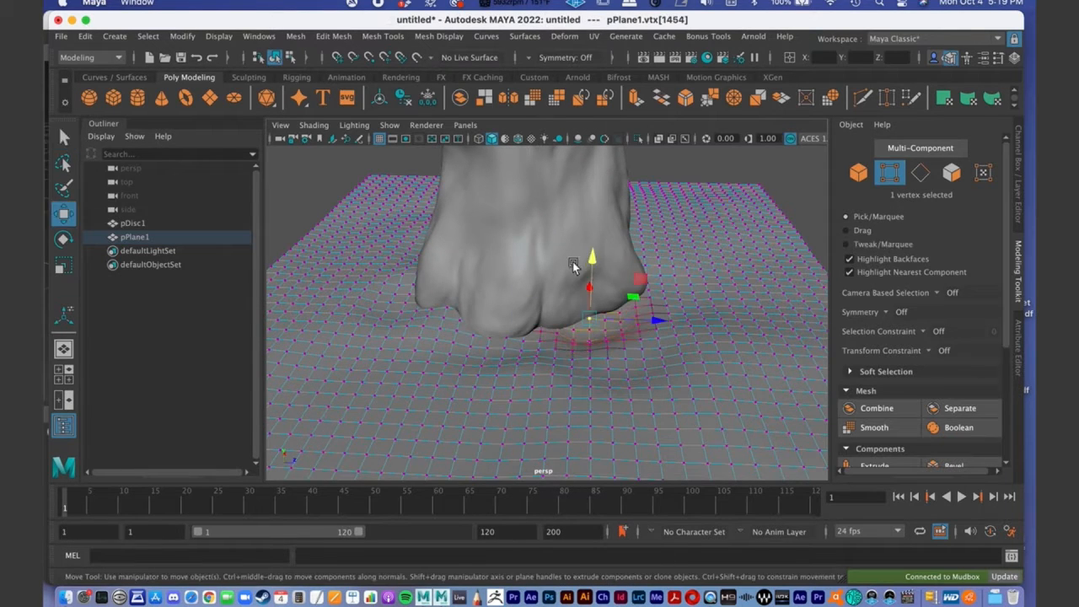
{"action": "mouse_move", "coordinate": [596, 258]}
{"action": "left_mouse_down"}
{"action": "mouse_move", "coordinate": [592, 268]}
{"action": "mouse_move", "coordinate": [590, 243]}
{"action": "left_mouse_up"}
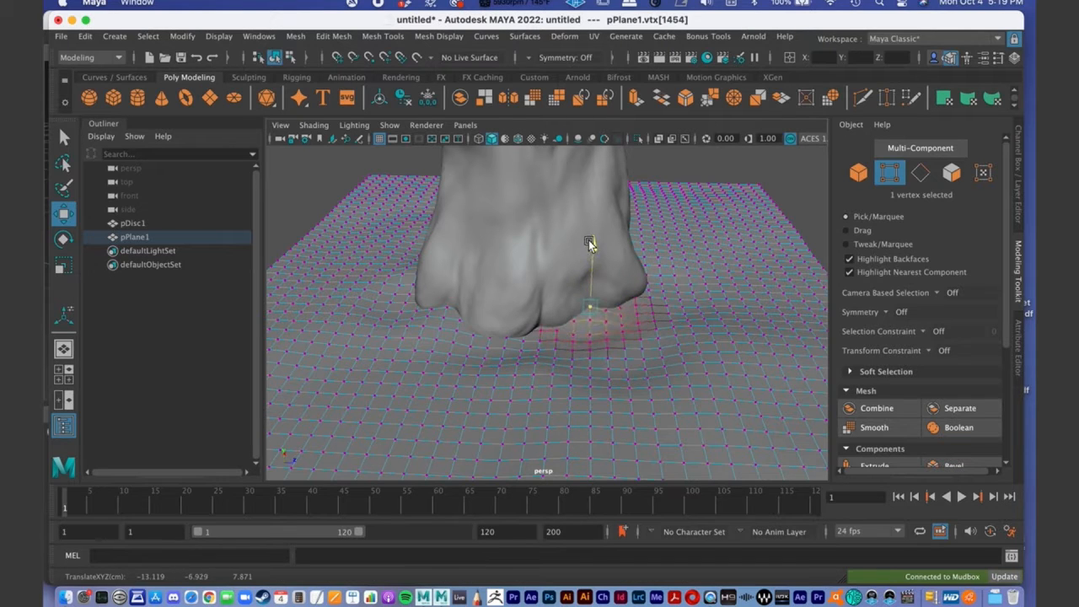
- Raise the ground vertex at the tip of the outer root and select the next vertex behind it
{"action": "left_click", "coordinate": [651, 294]}
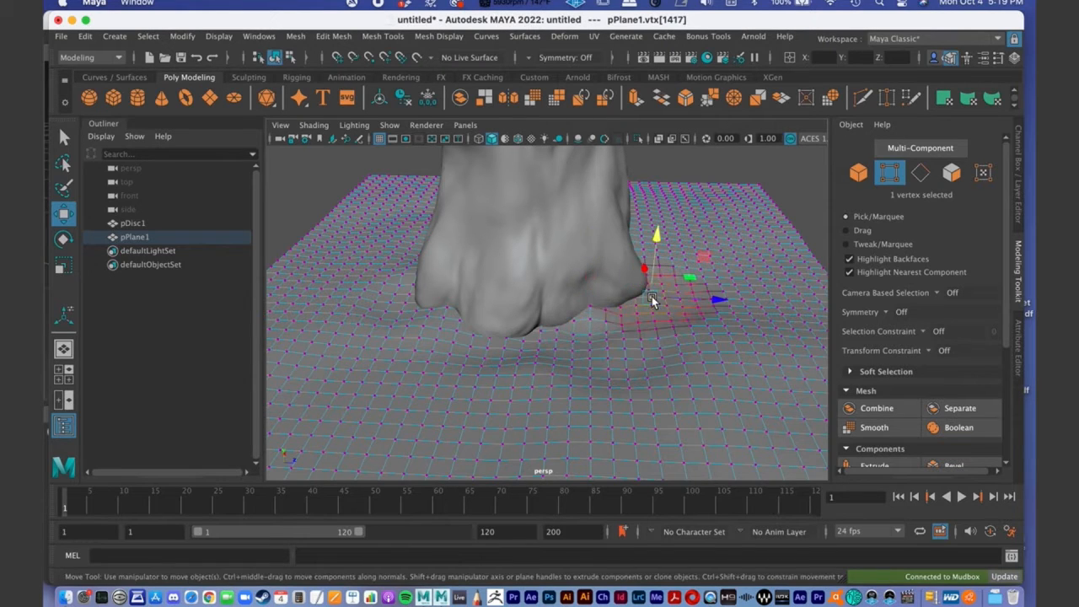
{"action": "left_click_drag", "start_coordinate": [660, 242], "coordinate": [656, 232]}
{"action": "left_click", "coordinate": [676, 271]}
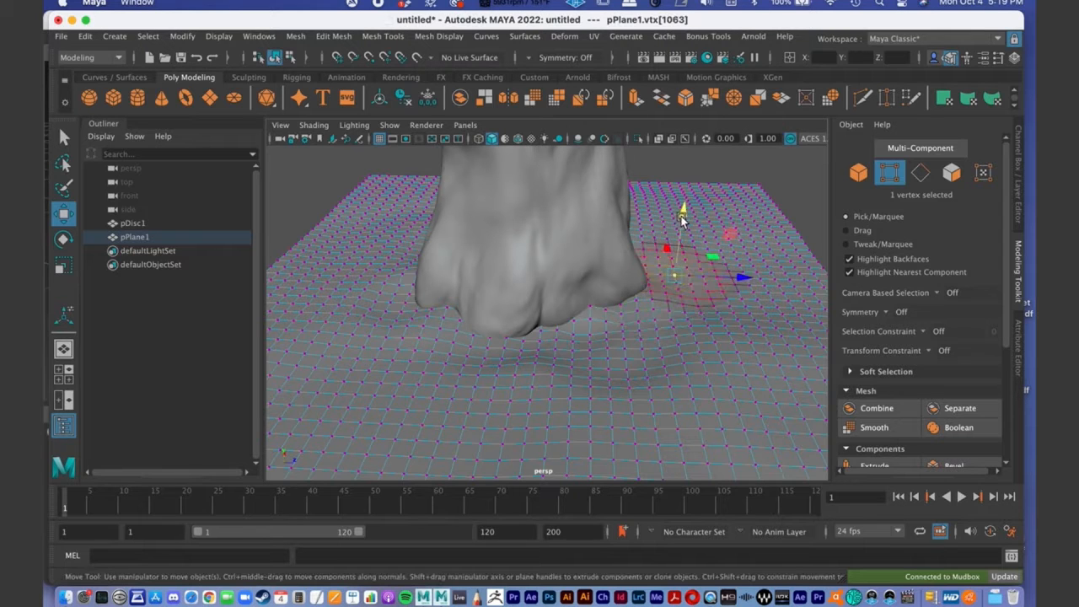
- Return the ground plane to object mode, clear the selection and review the stump on the finished terrain
{"action": "right_click_drag", "start_coordinate": [653, 351], "coordinate": [550, 313], "text": "alt"}
{"action": "left_click_drag", "start_coordinate": [549, 313], "coordinate": [552, 316], "text": "alt"}
{"action": "right_click_drag", "start_coordinate": [552, 316], "coordinate": [473, 343], "text": "alt"}
{"action": "key", "text": "q"}
{"action": "left_click_drag", "start_coordinate": [473, 343], "coordinate": [459, 361], "text": "alt"}
{"action": "right_click_drag", "start_coordinate": [458, 361], "coordinate": [491, 203]}
{"action": "left_click_drag", "start_coordinate": [544, 333], "coordinate": [494, 331], "text": "alt"}
{"action": "left_click", "coordinate": [423, 320]}
{"action": "left_click_drag", "start_coordinate": [423, 320], "coordinate": [405, 332], "text": "alt"}
{"action": "right_click_drag", "start_coordinate": [405, 333], "coordinate": [436, 320], "text": "alt"}
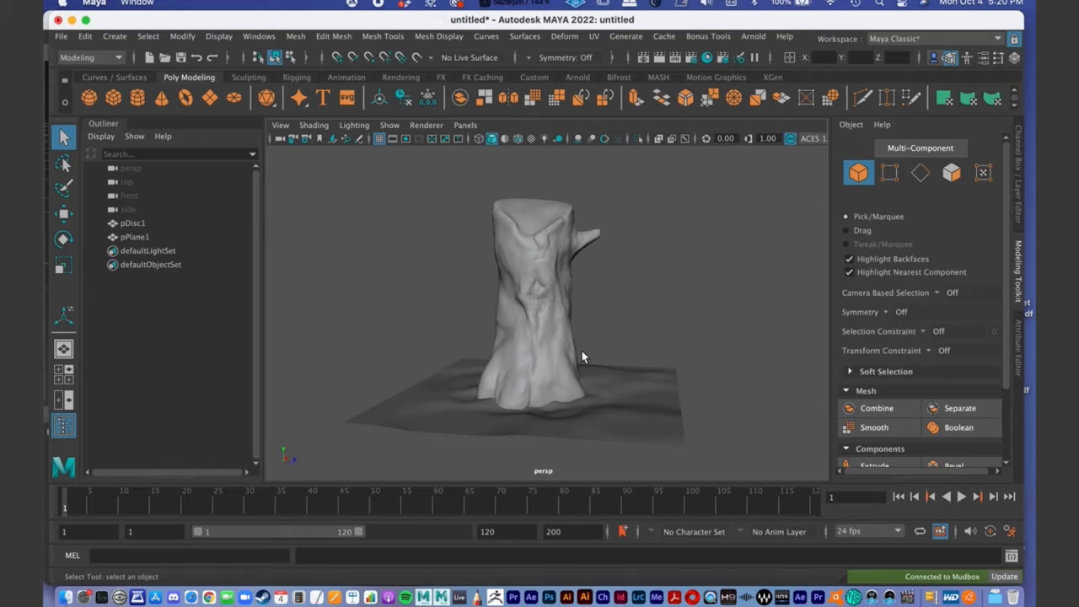
{"action": "left_click_drag", "start_coordinate": [629, 299], "coordinate": [564, 310], "text": "alt"}
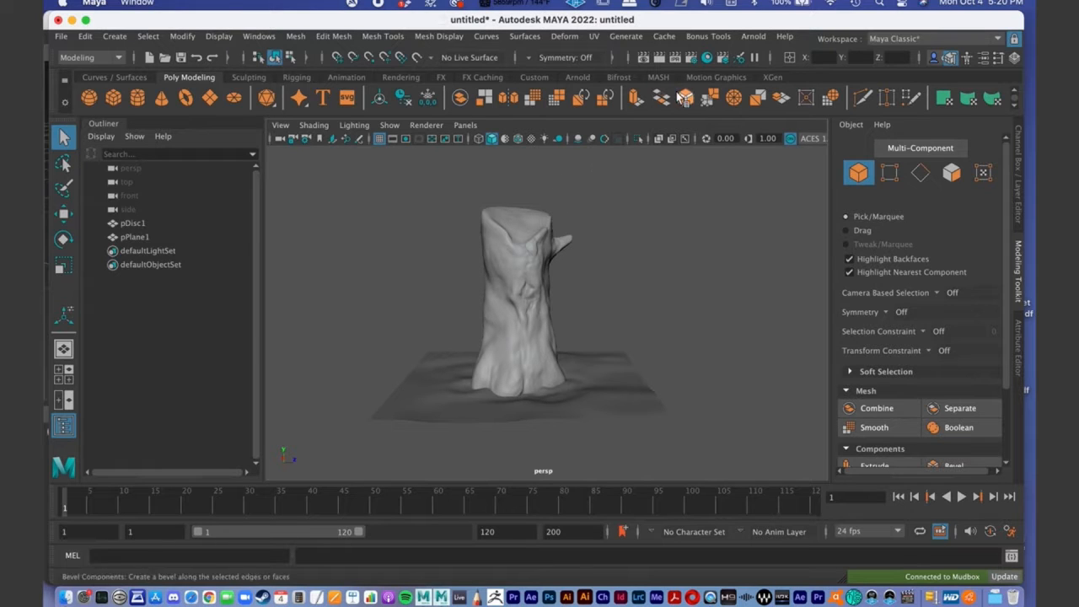
- Open the Hypershade, collapse the Maya node category and show the Arnold nodes
{"action": "left_click", "coordinate": [706, 59]}
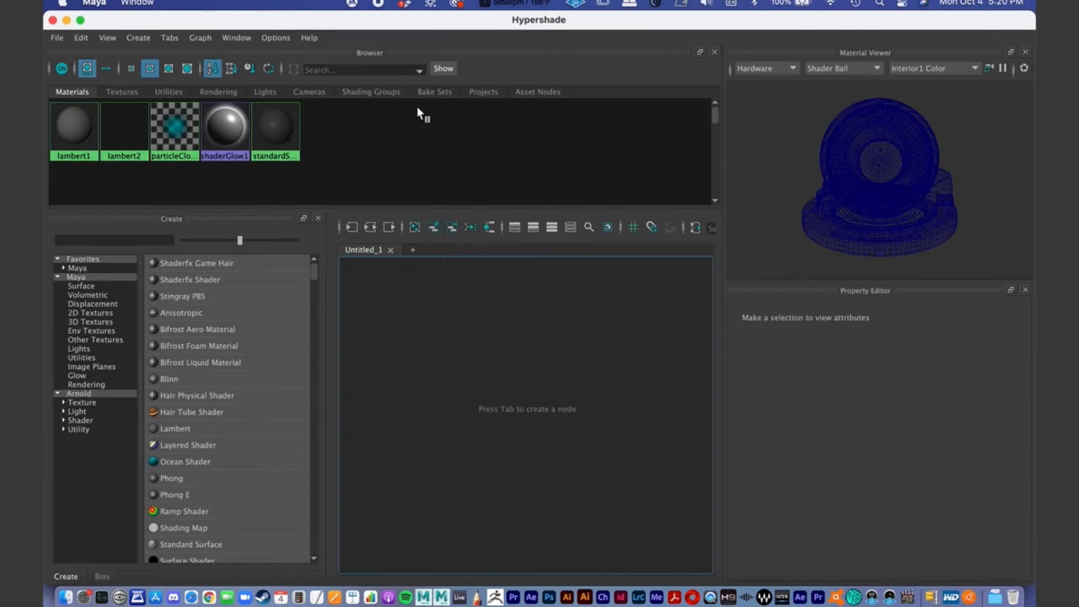
{"action": "left_click", "coordinate": [58, 276]}
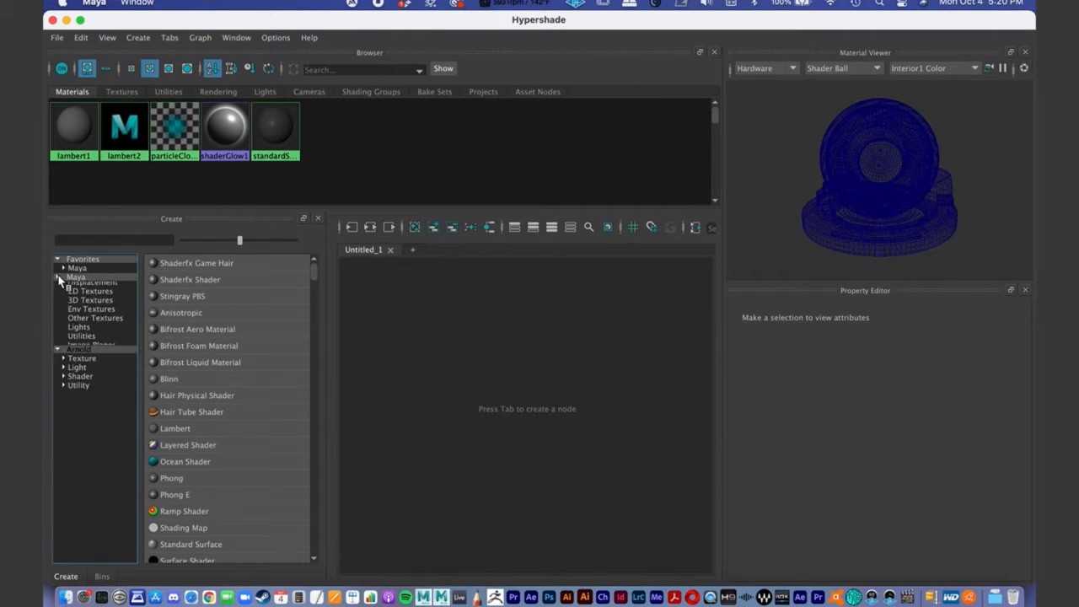
{"action": "left_click", "coordinate": [83, 286]}
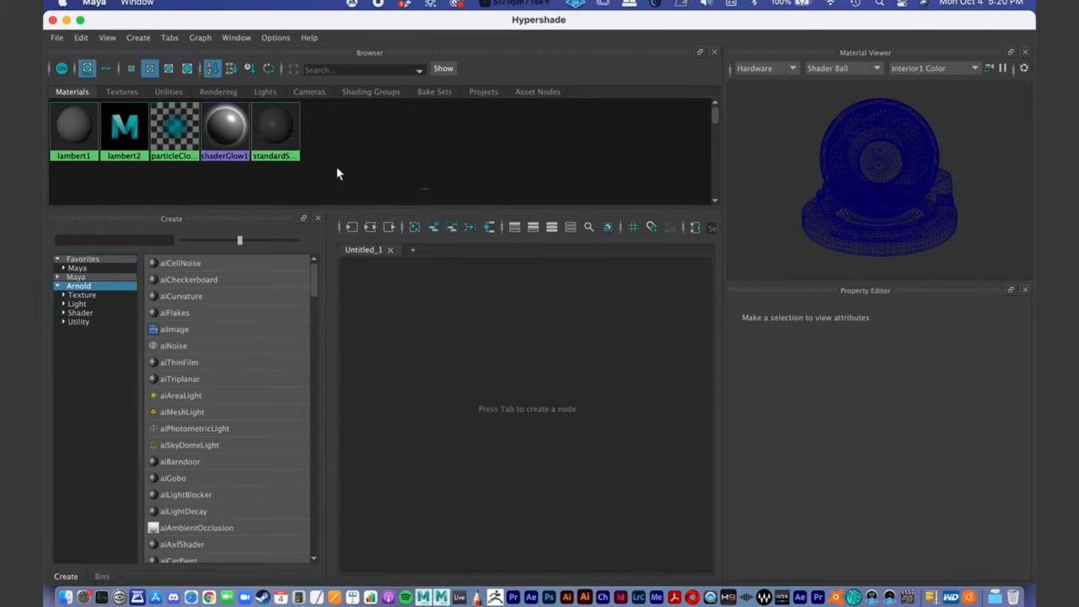
- Look through the scene's existing materials, lights and cameras in the Hypershade browser, ending on the materials
{"action": "left_click_drag", "start_coordinate": [427, 189], "coordinate": [48, 124]}
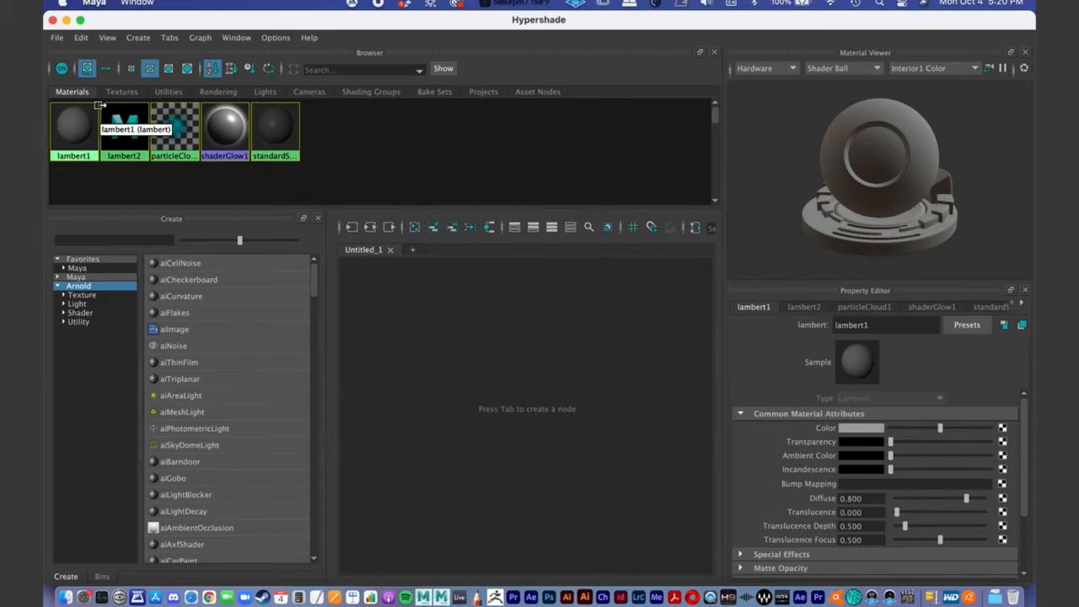
{"action": "left_click", "coordinate": [264, 93]}
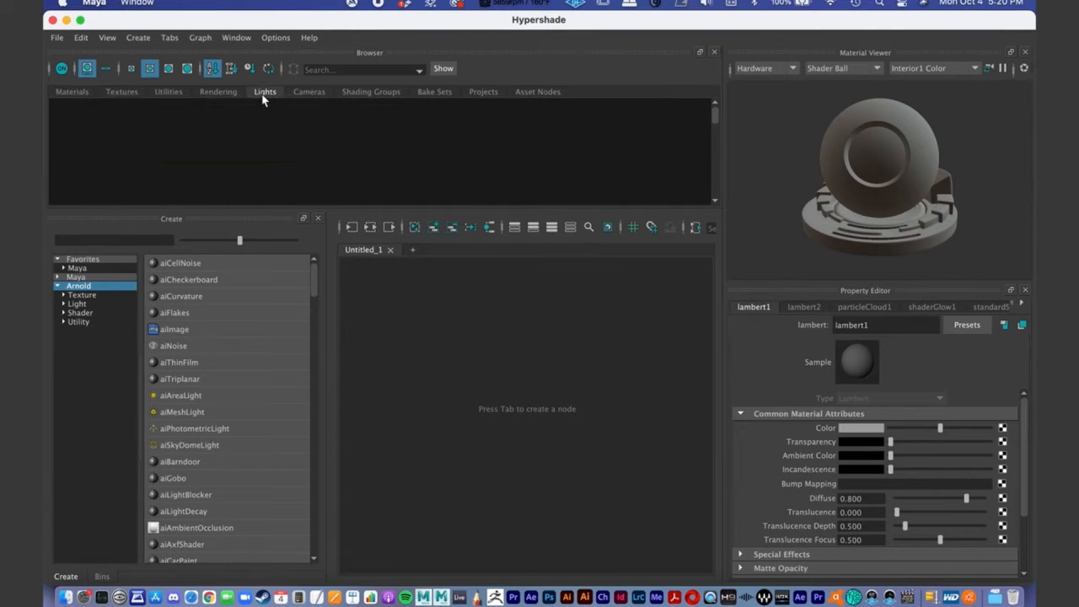
{"action": "left_click", "coordinate": [305, 94]}
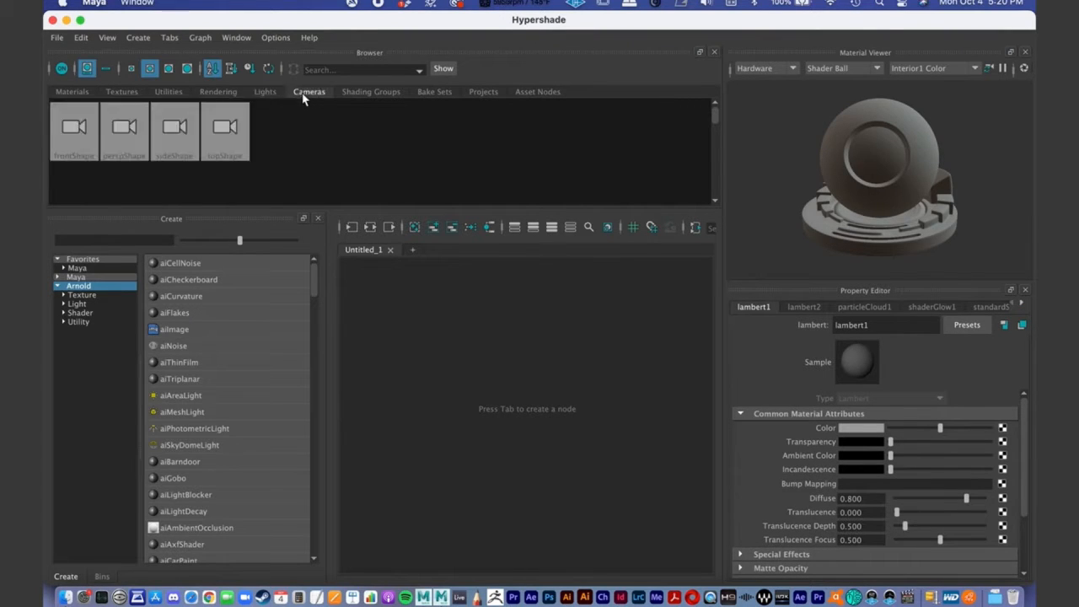
{"action": "left_click", "coordinate": [266, 95]}
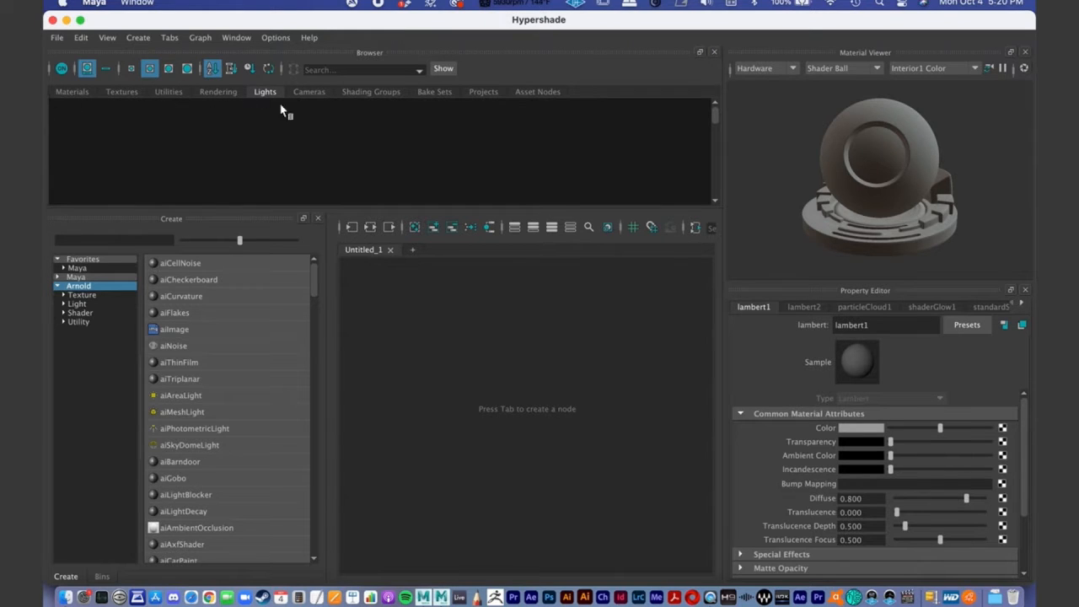
{"action": "left_click", "coordinate": [69, 93]}
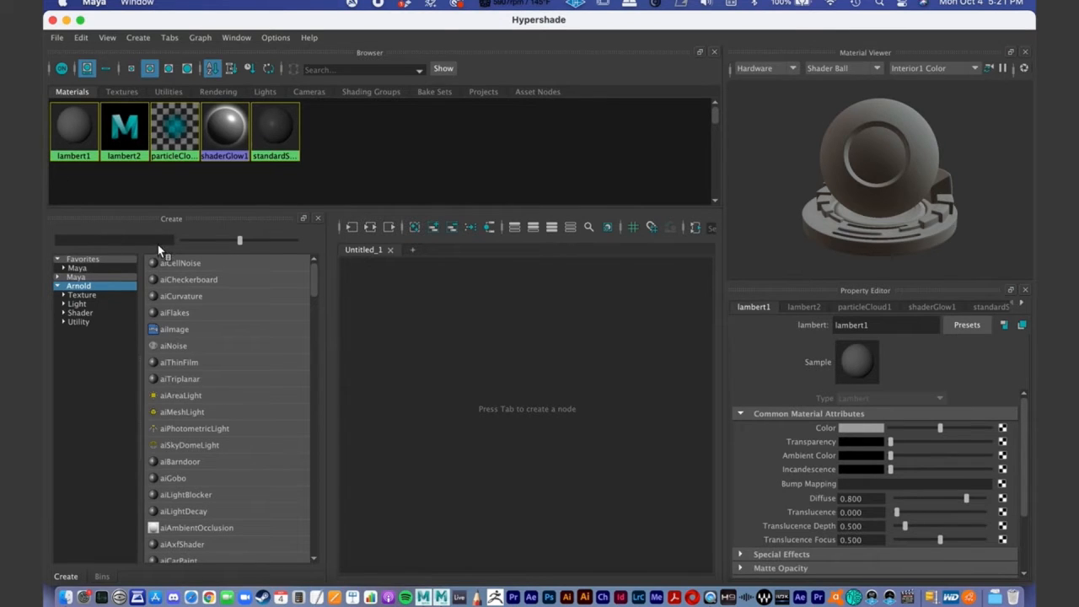
- Create two aiStandardSurface materials from the Arnold shader nodes
{"action": "left_click", "coordinate": [64, 312]}
{"action": "left_click", "coordinate": [81, 313]}
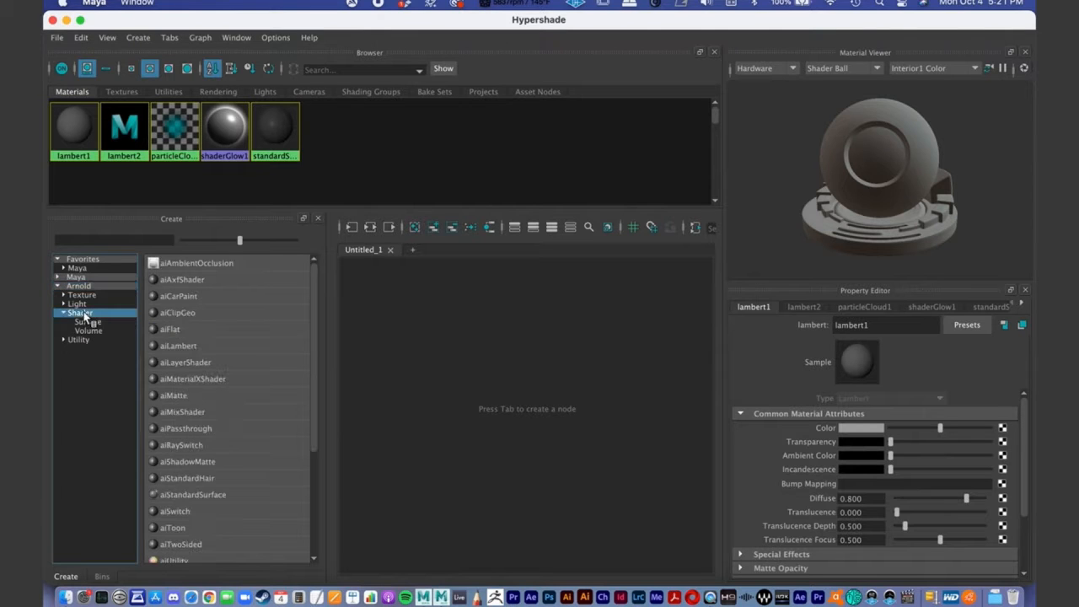
{"action": "left_click_drag", "start_coordinate": [310, 280], "coordinate": [310, 327]}
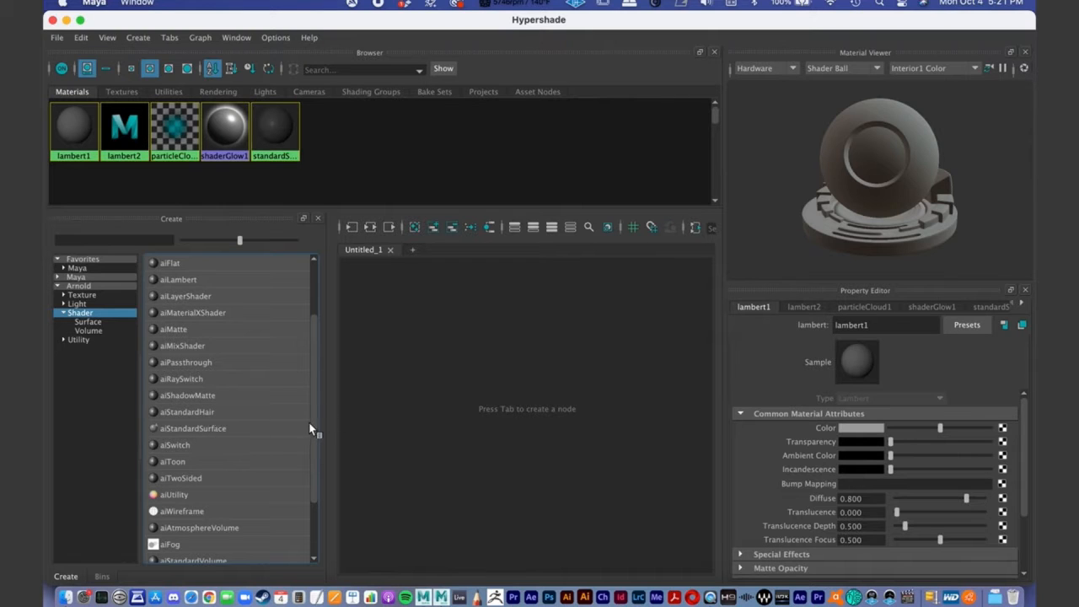
{"action": "mouse_move", "coordinate": [312, 417]}
{"action": "left_mouse_down"}
{"action": "mouse_move", "coordinate": [317, 380]}
{"action": "mouse_move", "coordinate": [322, 424]}
{"action": "left_mouse_up"}
{"action": "left_click", "coordinate": [176, 429]}
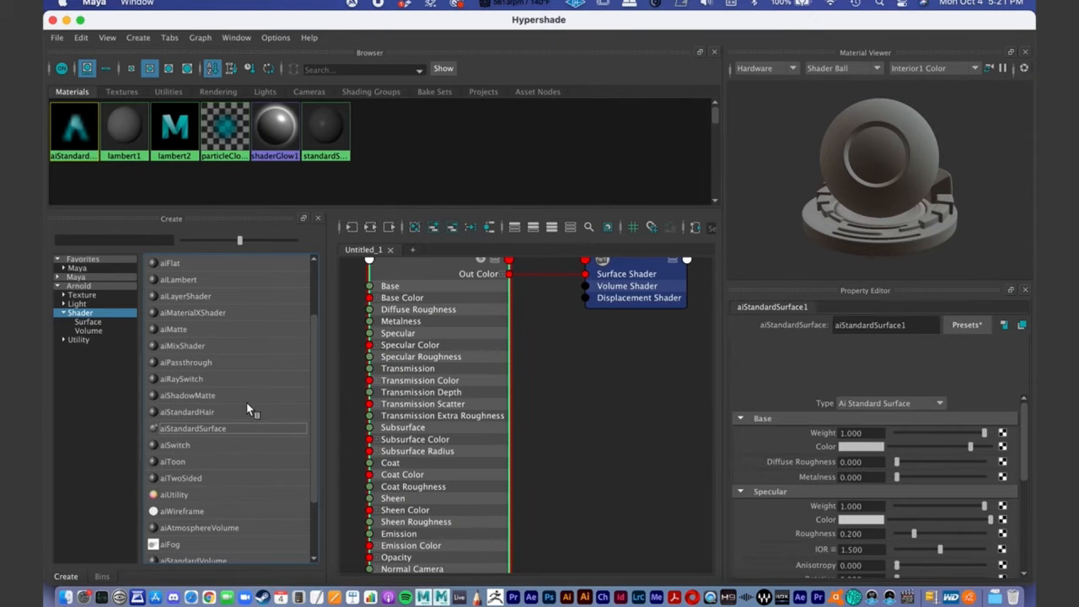
{"action": "left_click", "coordinate": [187, 429]}
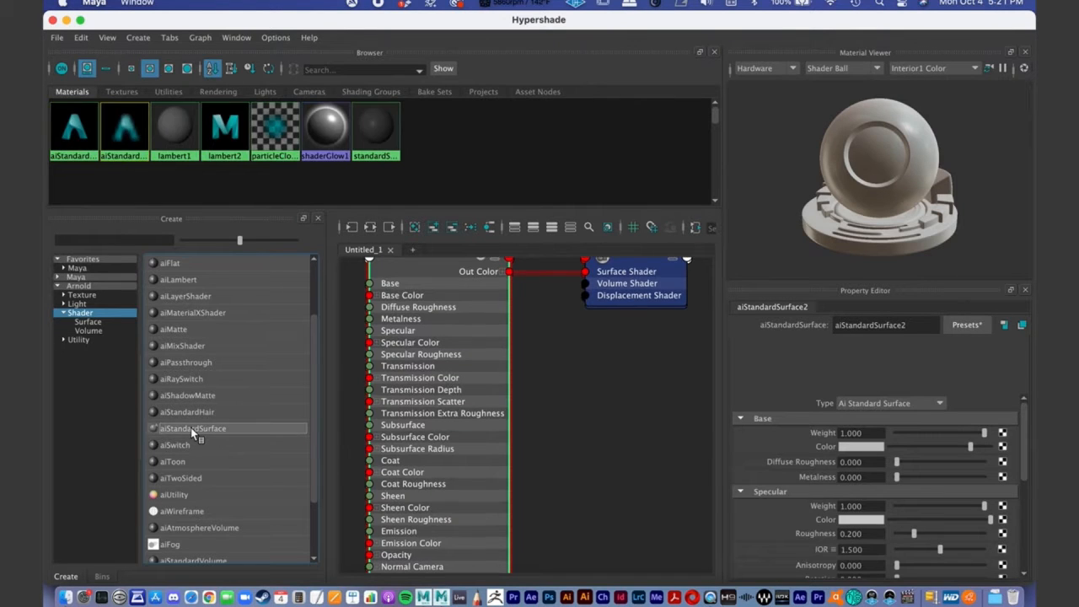
- Clear the new material nodes from the Hypershade graph
{"action": "left_click_drag", "start_coordinate": [139, 124], "coordinate": [139, 124]}
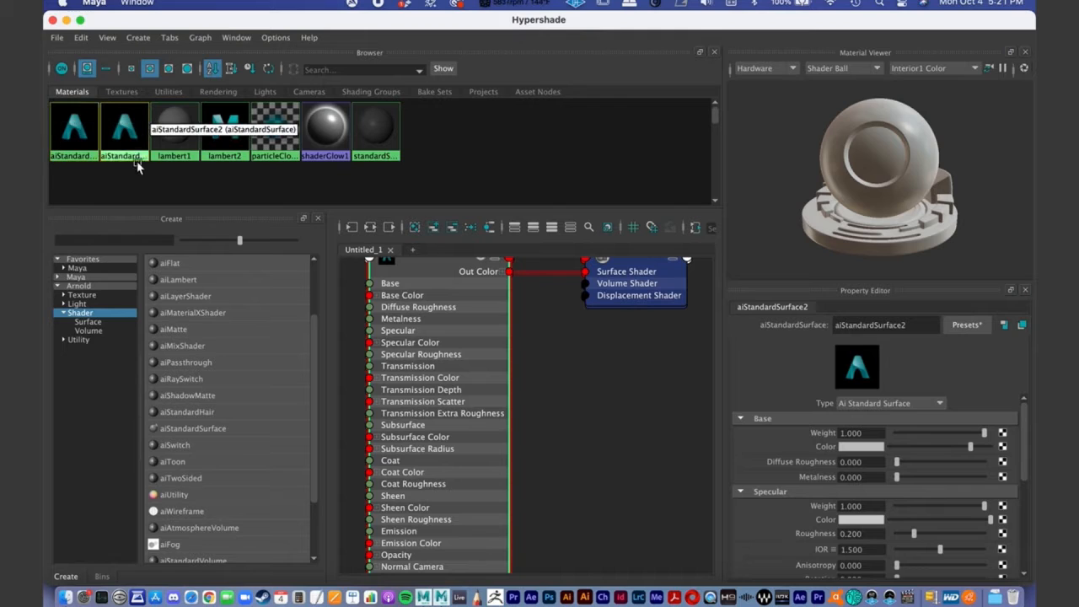
{"action": "left_click", "coordinate": [130, 167]}
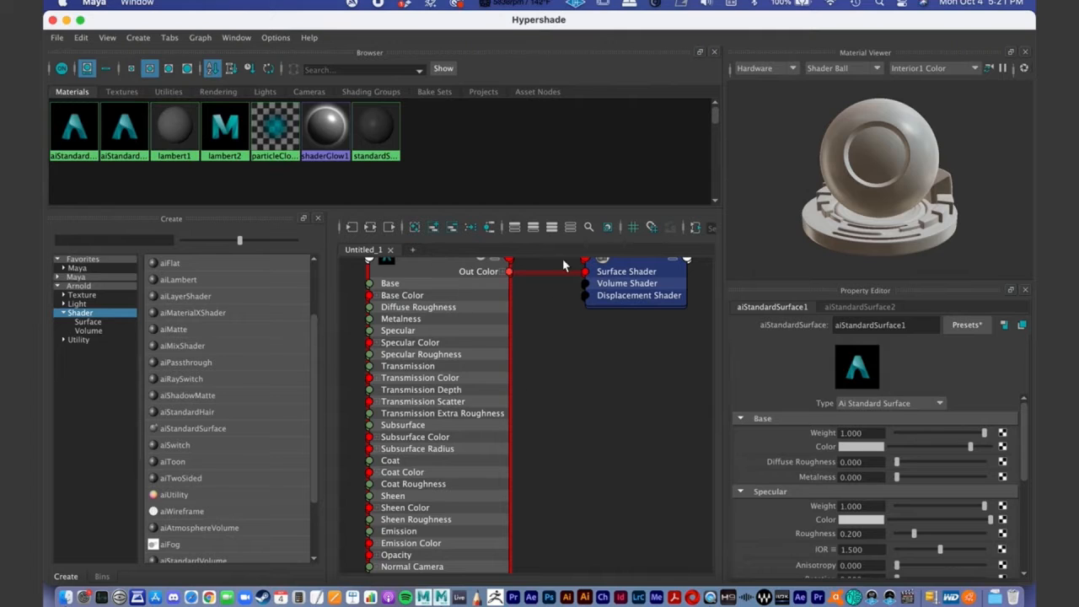
{"action": "left_click", "coordinate": [414, 228]}
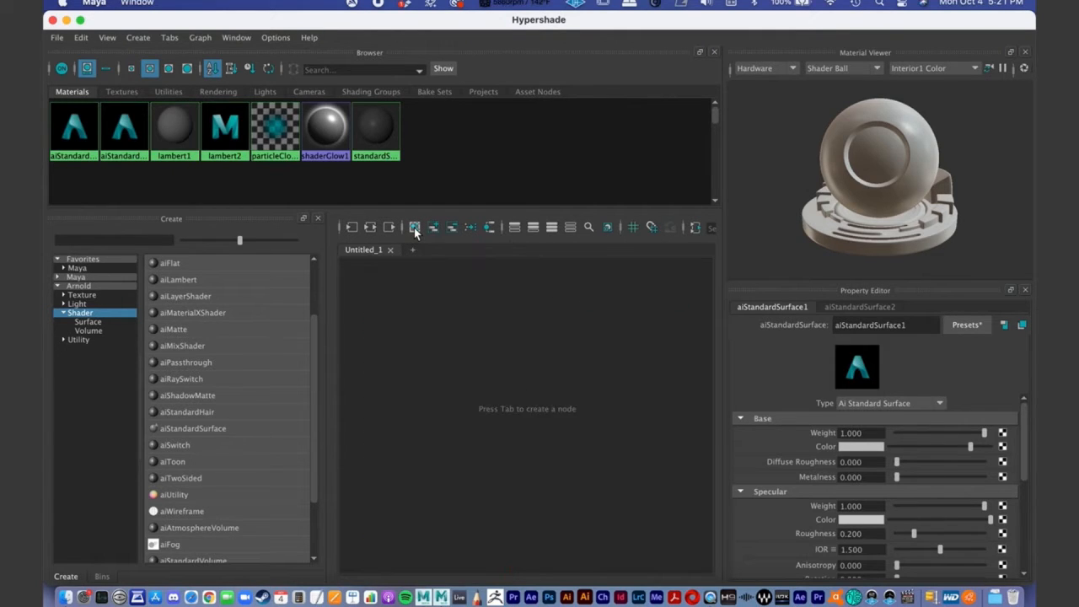
- Rename the aiStandardSurface2 material as Tree1
{"action": "left_click", "coordinate": [125, 133]}
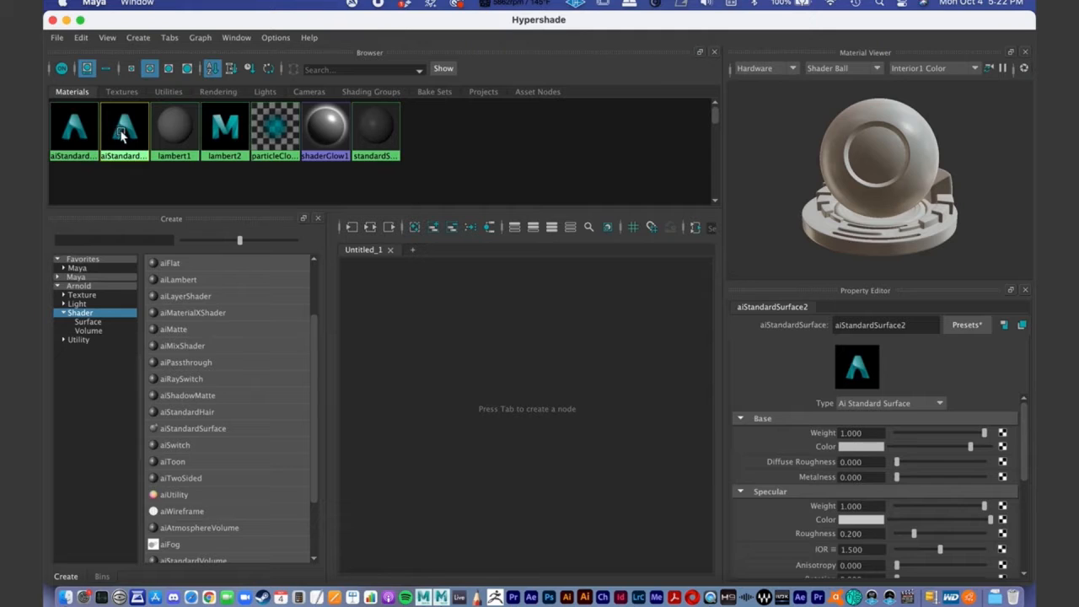
{"action": "right_click", "coordinate": [123, 135]}
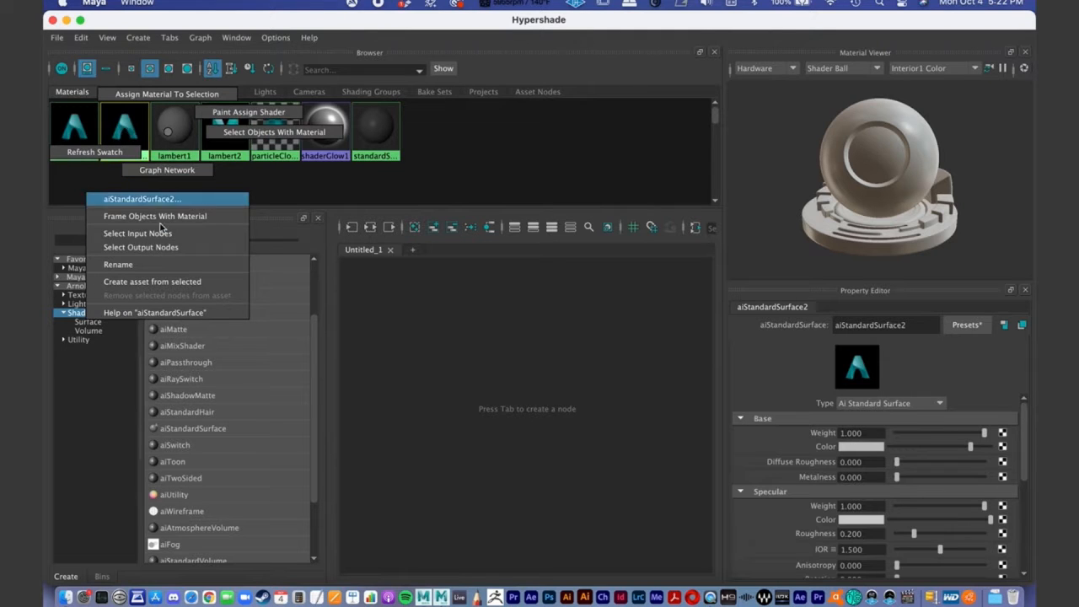
{"action": "left_click", "coordinate": [165, 137]}
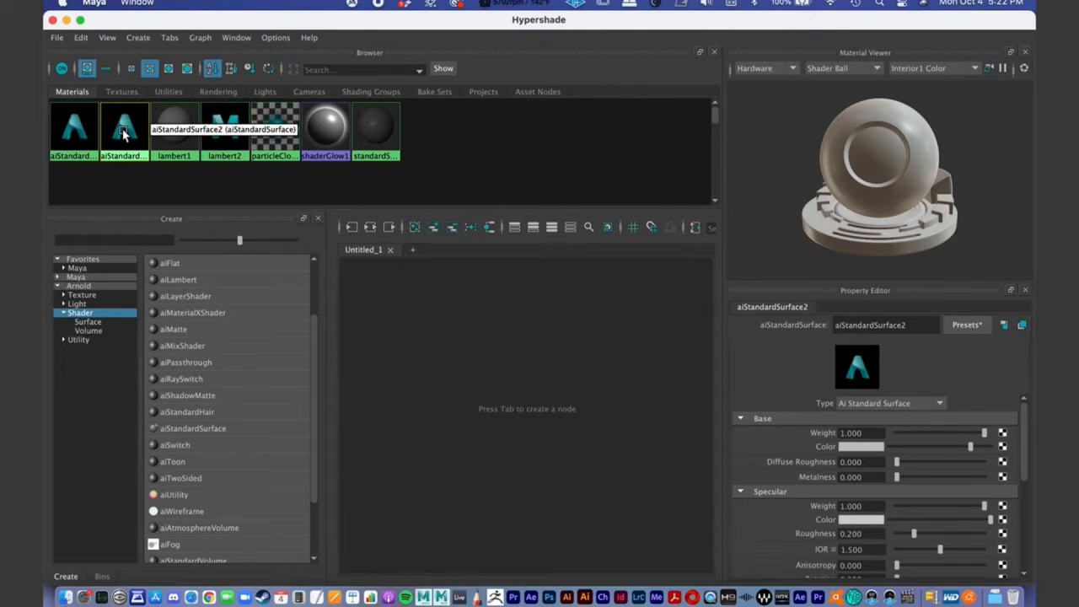
{"action": "right_click", "coordinate": [124, 134]}
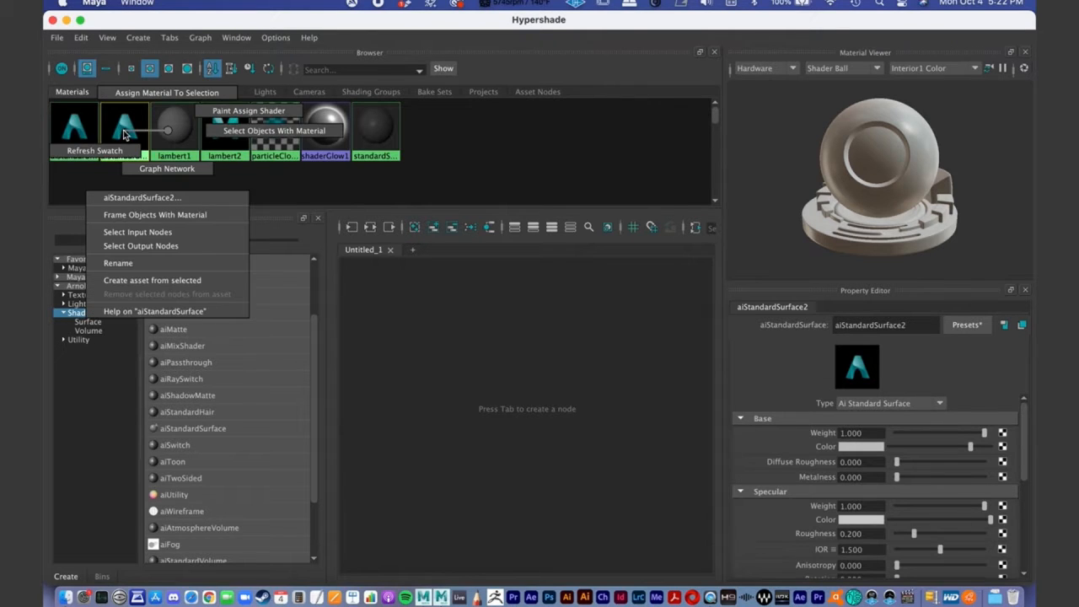
{"action": "left_click", "coordinate": [151, 264]}
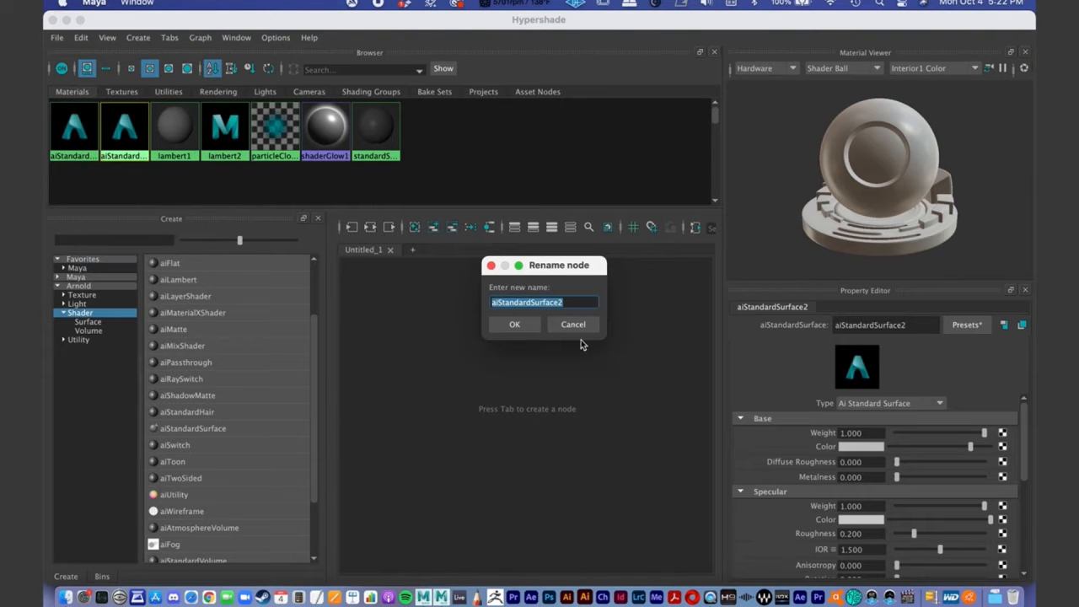
{"action": "type", "text": "Tree"}
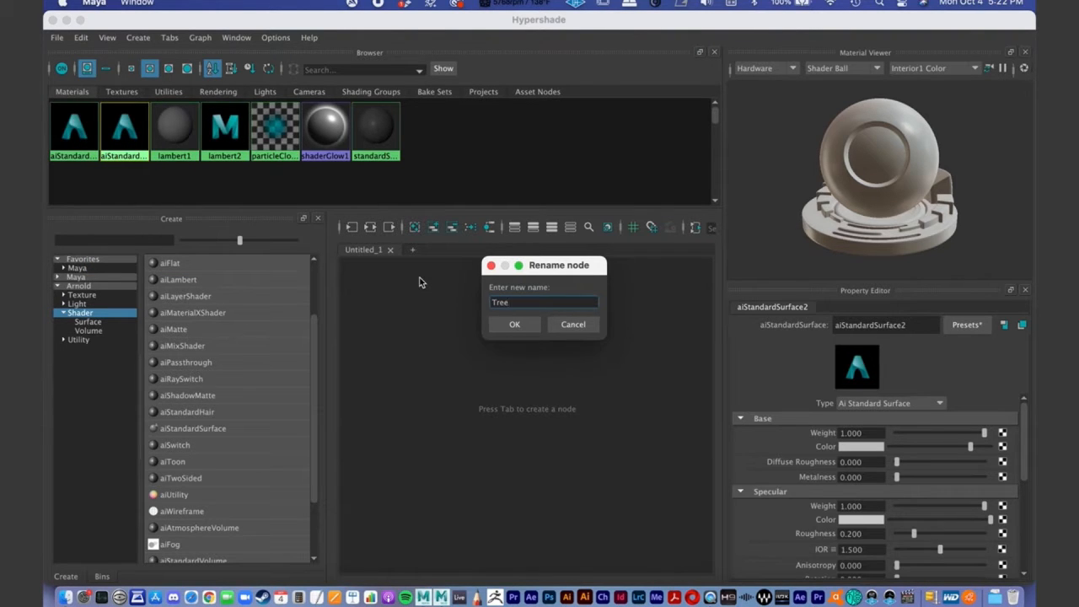
{"action": "key", "text": "Return"}
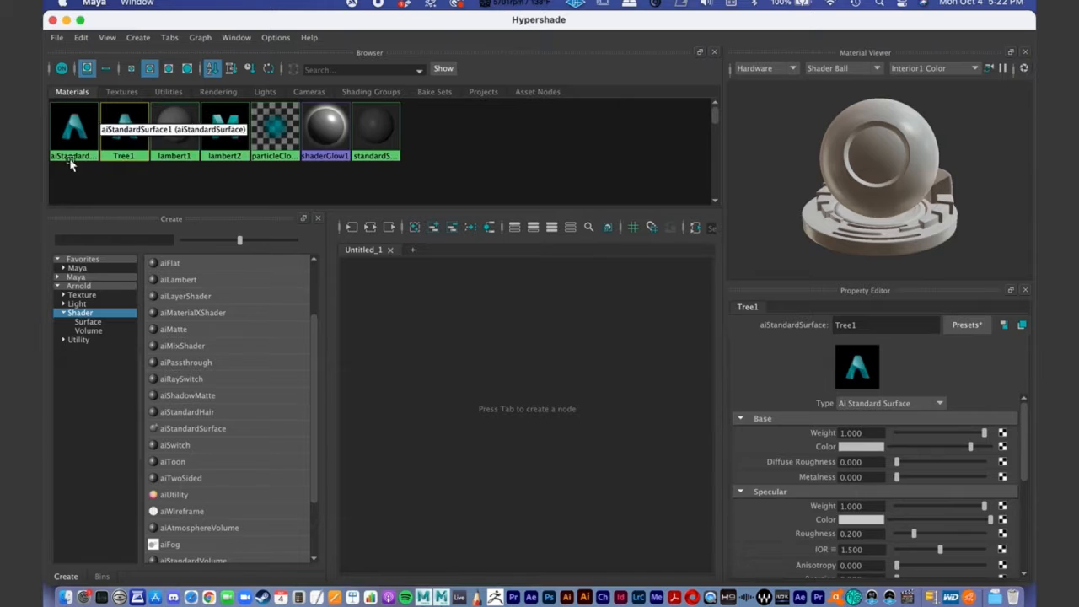
- Rename the aiStandardSurface1 material as Ground1
{"action": "left_click", "coordinate": [84, 127]}
{"action": "right_click", "coordinate": [85, 127]}
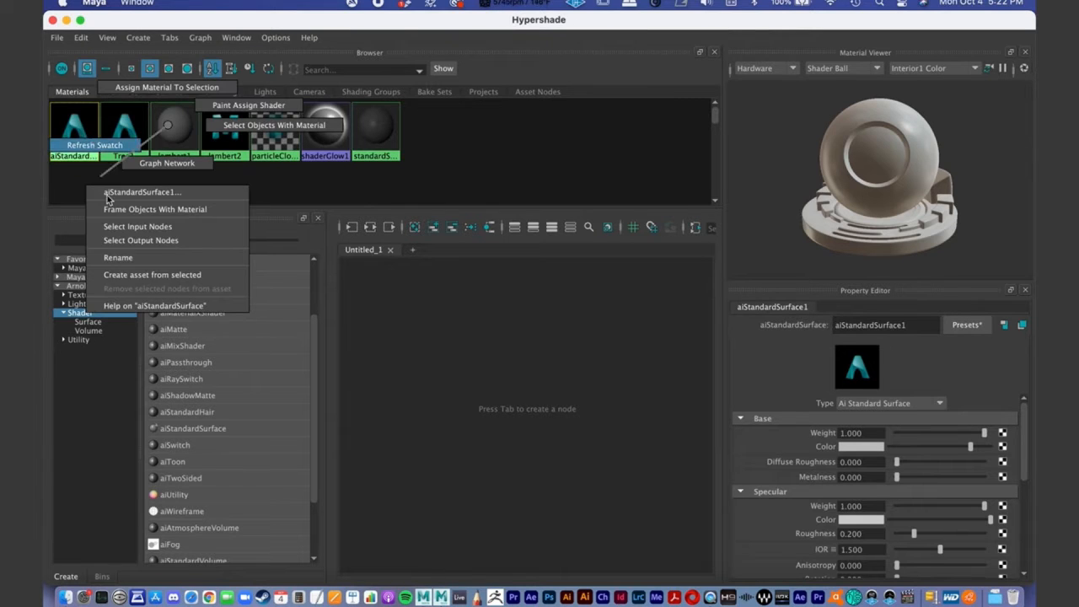
{"action": "left_click", "coordinate": [118, 257]}
{"action": "type", "text": "C"}
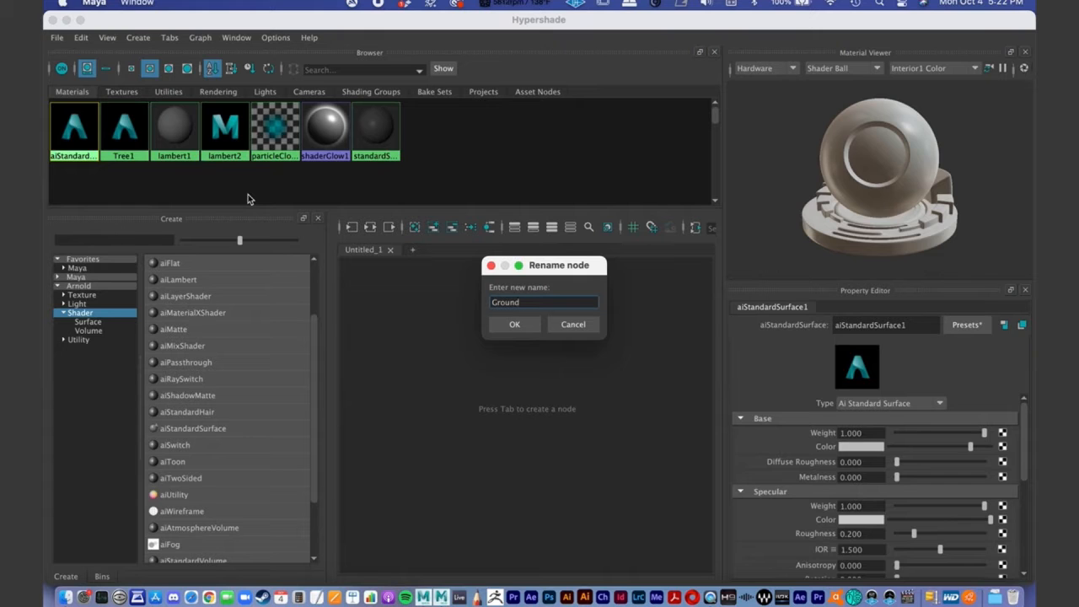
{"action": "type", "text": "round"}
{"action": "key", "text": "Return"}
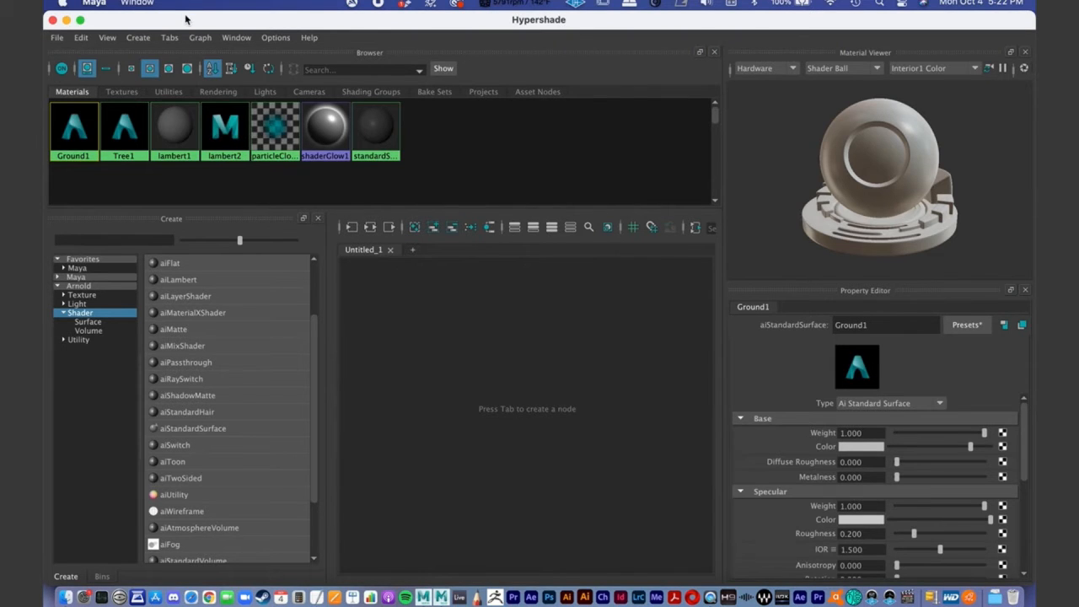
- Move the Hypershade aside to reveal the viewport and assign the Tree1 material to the tree stump
{"action": "double_click", "coordinate": [185, 19]}
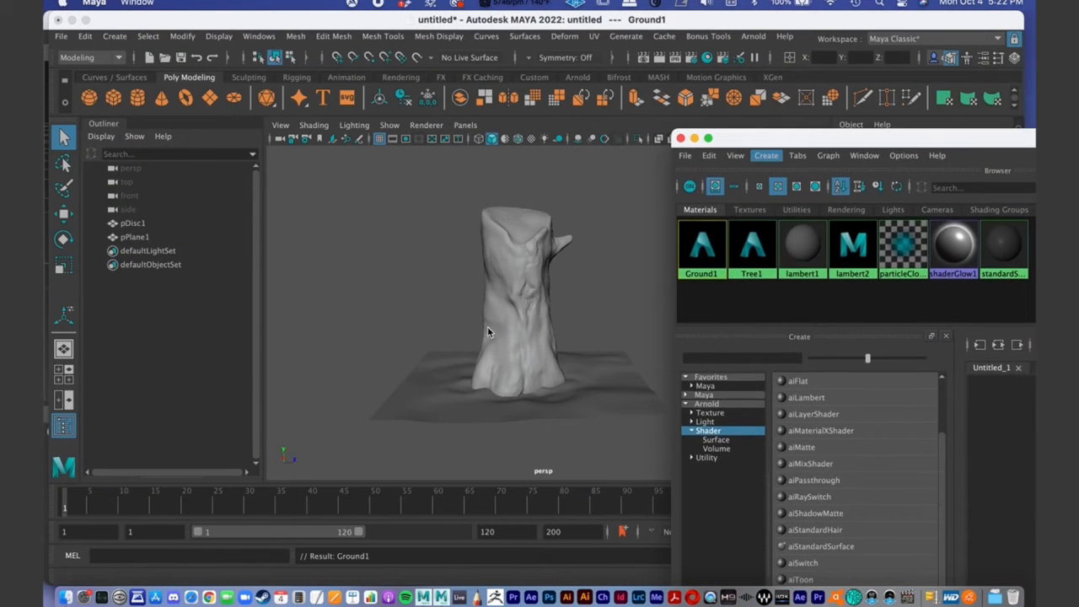
{"action": "left_click_drag", "start_coordinate": [451, 325], "coordinate": [426, 280], "text": "alt"}
{"action": "right_click_drag", "start_coordinate": [426, 280], "coordinate": [530, 288], "text": "alt"}
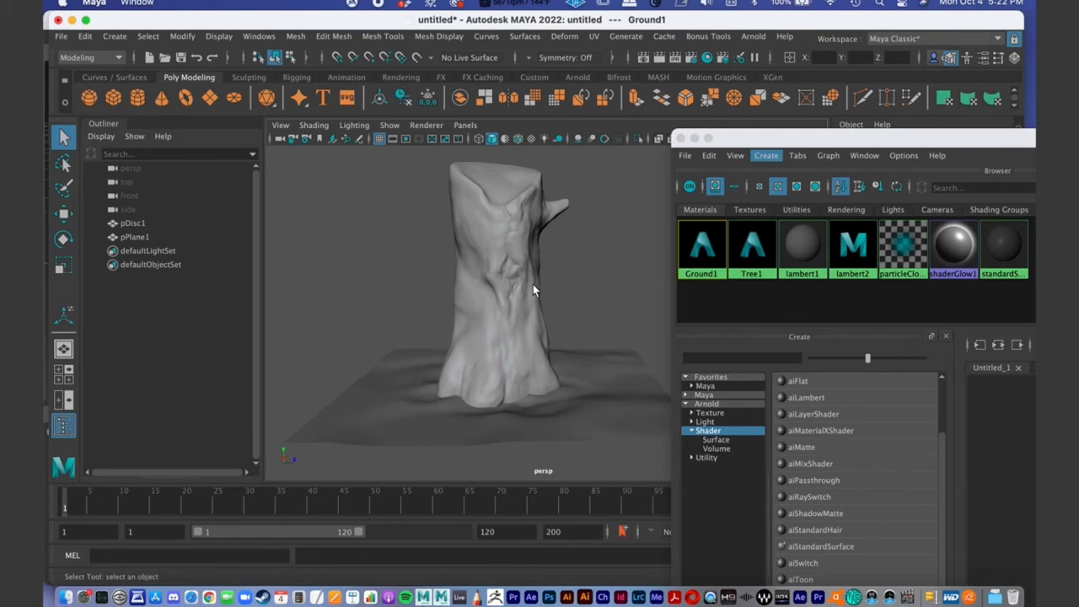
{"action": "left_click", "coordinate": [747, 253]}
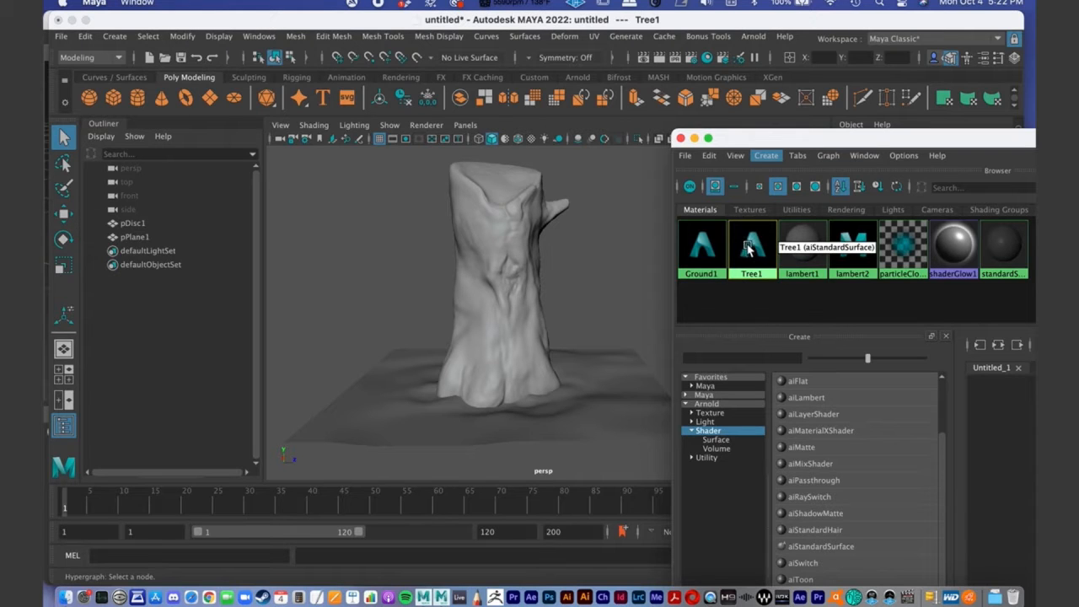
{"action": "middle_click_drag", "start_coordinate": [755, 245], "coordinate": [757, 244]}
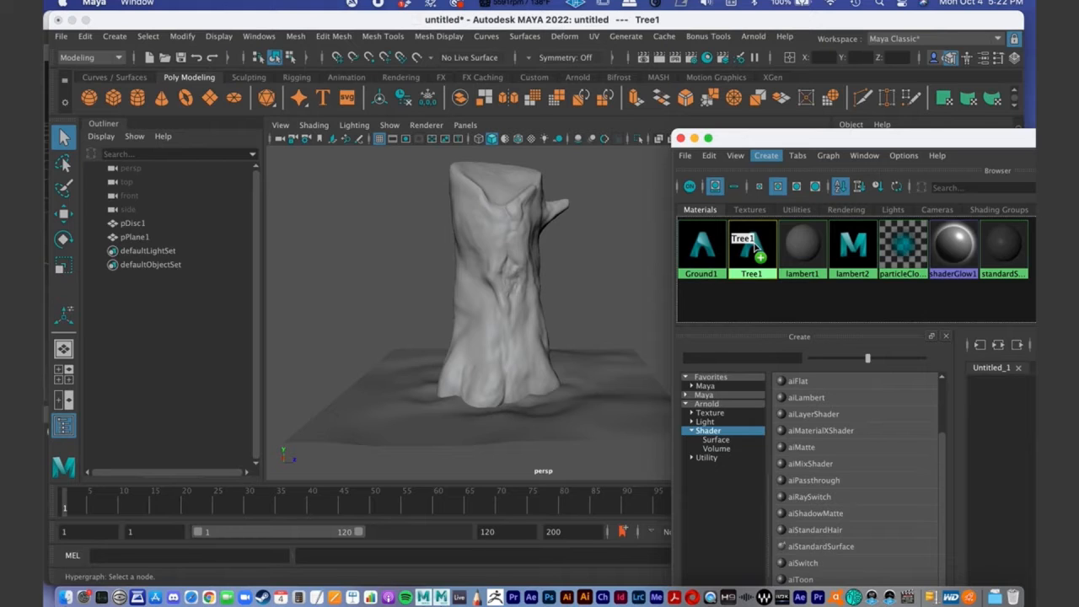
{"action": "middle_click_drag", "start_coordinate": [755, 244], "coordinate": [494, 245]}
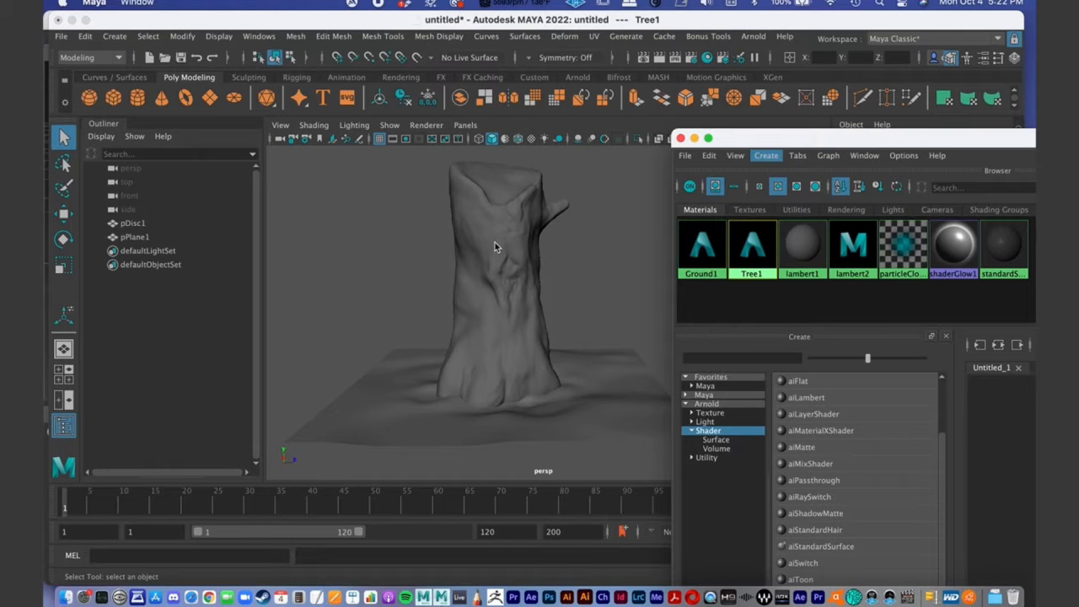
- Assign the Ground1 material to the ground plane around the stump and close the Hypershade
{"action": "left_click_drag", "start_coordinate": [495, 244], "coordinate": [431, 254], "text": "alt"}
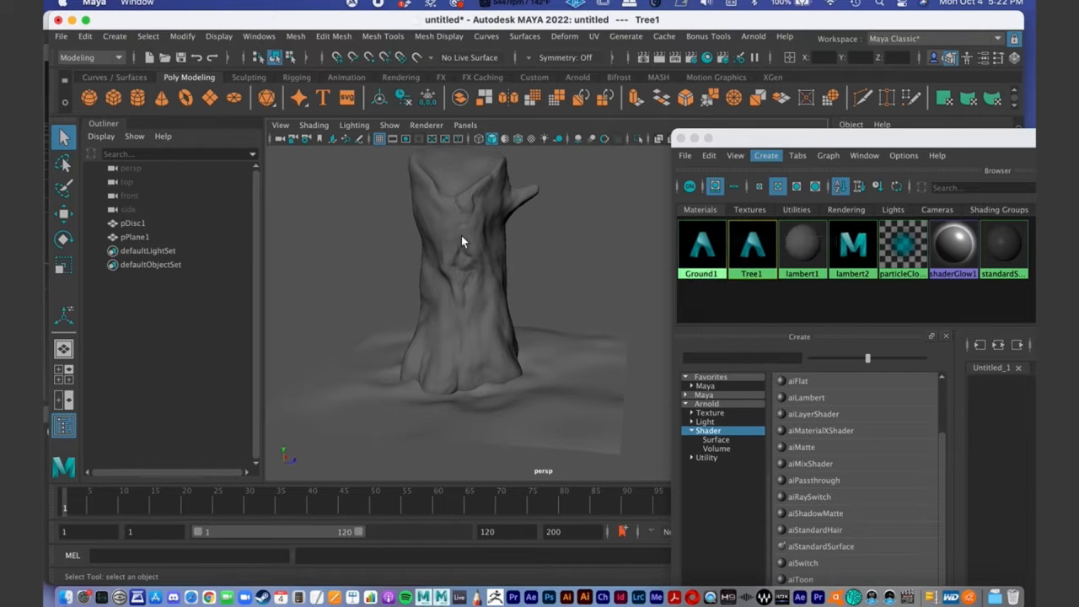
{"action": "left_click_drag", "start_coordinate": [561, 370], "coordinate": [494, 320], "text": "alt"}
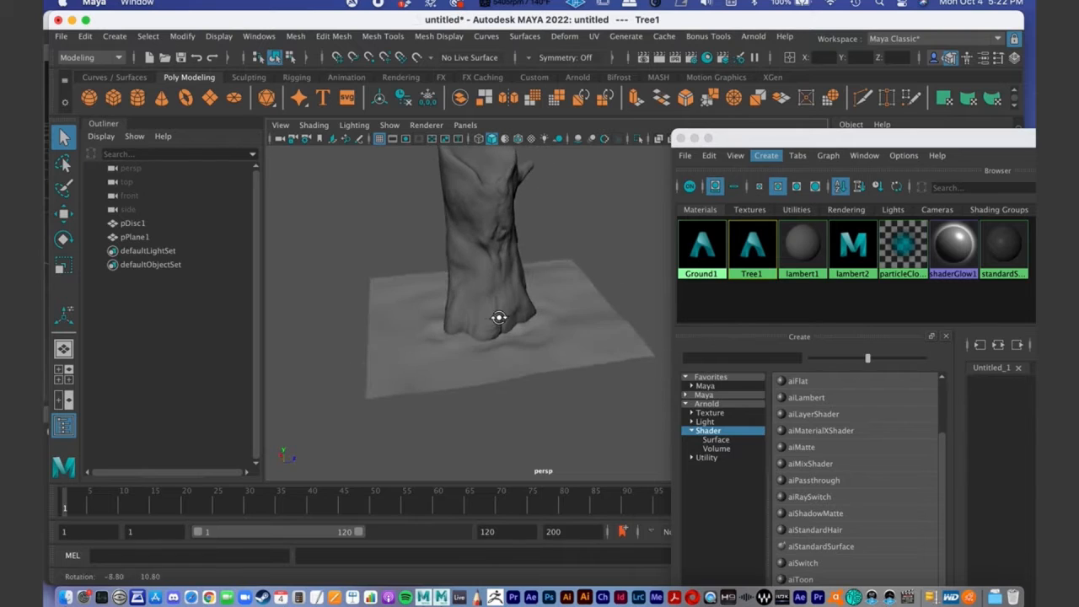
{"action": "left_click", "coordinate": [570, 336]}
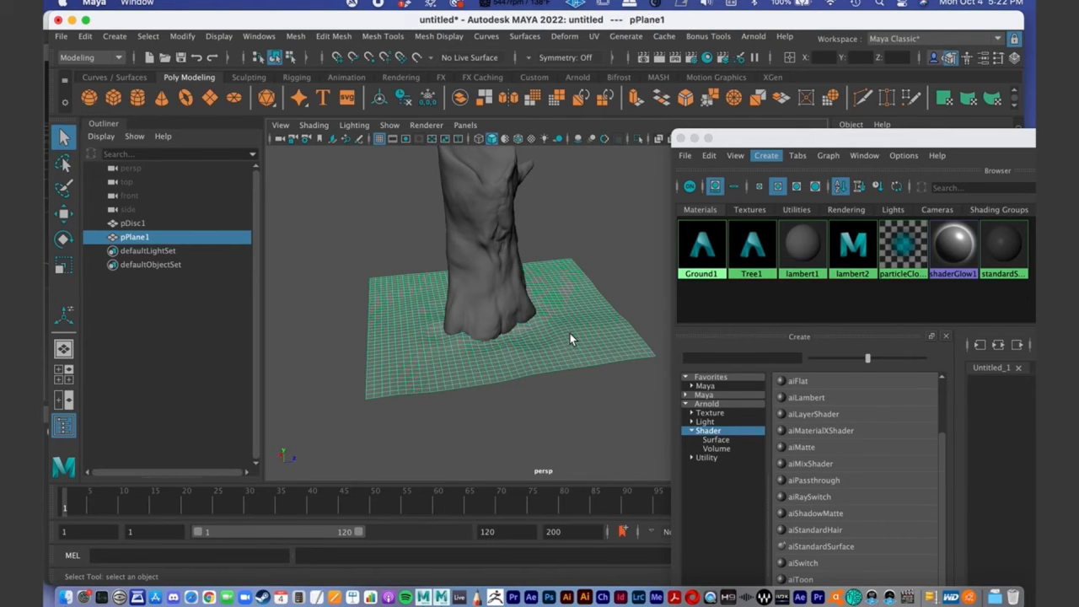
{"action": "left_click_drag", "start_coordinate": [547, 331], "coordinate": [446, 320], "text": "alt"}
{"action": "left_click", "coordinate": [567, 281]}
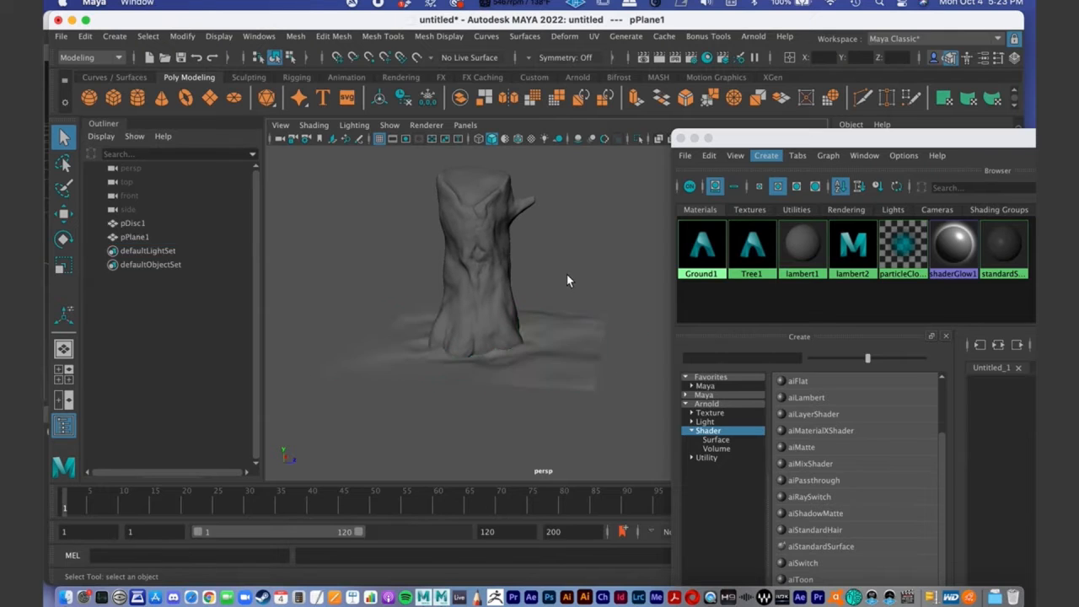
{"action": "left_click", "coordinate": [564, 328]}
{"action": "left_click_drag", "start_coordinate": [516, 330], "coordinate": [529, 333], "text": "alt"}
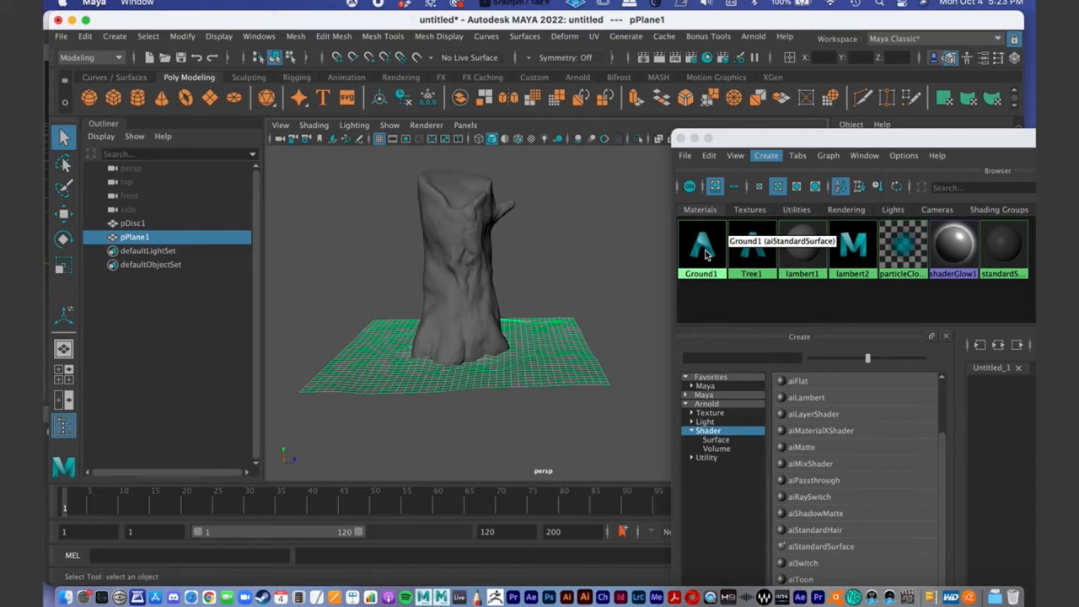
{"action": "right_click", "coordinate": [707, 255]}
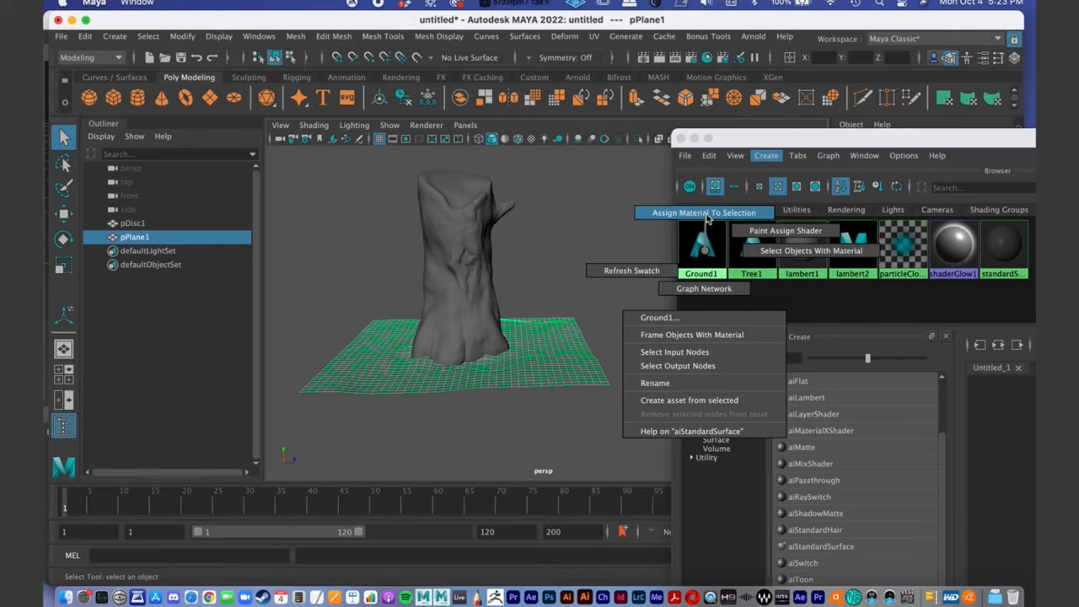
{"action": "left_click", "coordinate": [707, 215]}
{"action": "left_click_drag", "start_coordinate": [733, 144], "coordinate": [283, 102]}
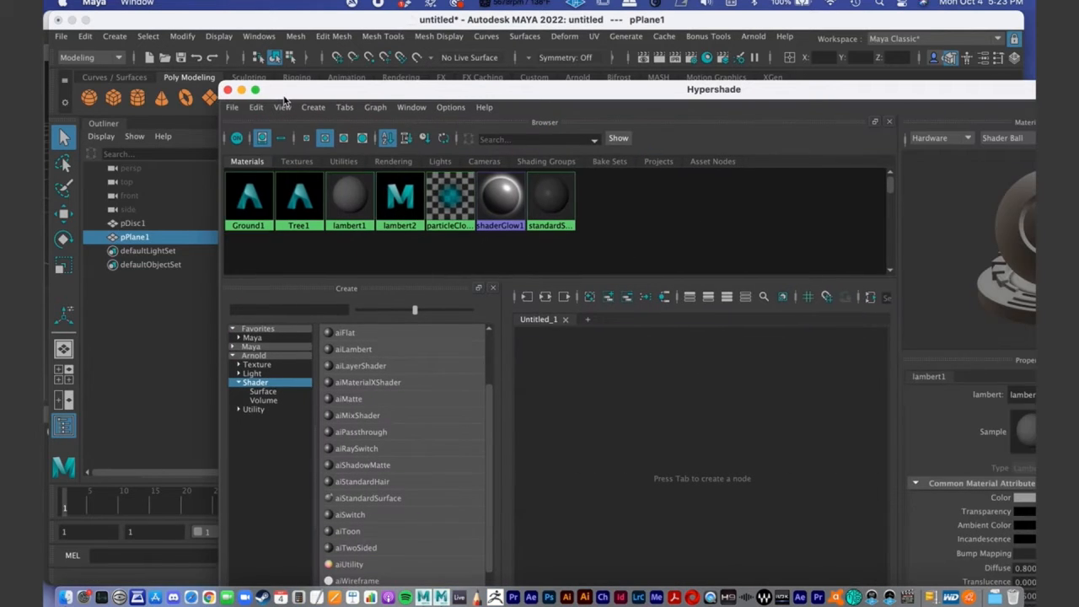
{"action": "left_click", "coordinate": [228, 89]}
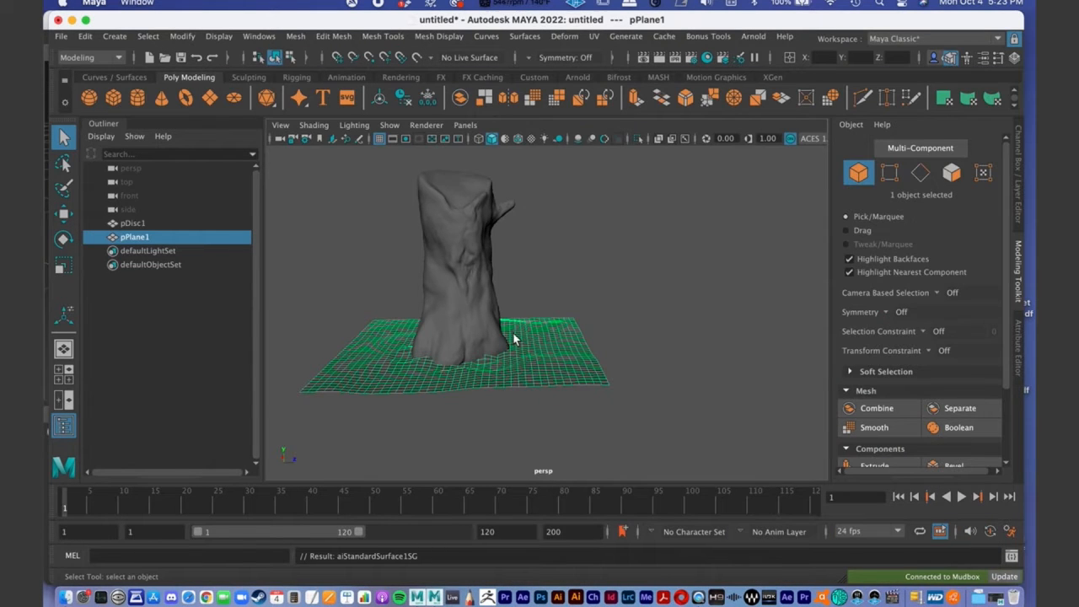
{"action": "left_click_drag", "start_coordinate": [621, 318], "coordinate": [527, 321], "text": "alt"}
{"action": "right_click_drag", "start_coordinate": [528, 321], "coordinate": [476, 299], "text": "alt"}
{"action": "left_click_drag", "start_coordinate": [475, 301], "coordinate": [523, 294], "text": "alt"}
{"action": "right_click_drag", "start_coordinate": [523, 300], "coordinate": [483, 293], "text": "alt"}
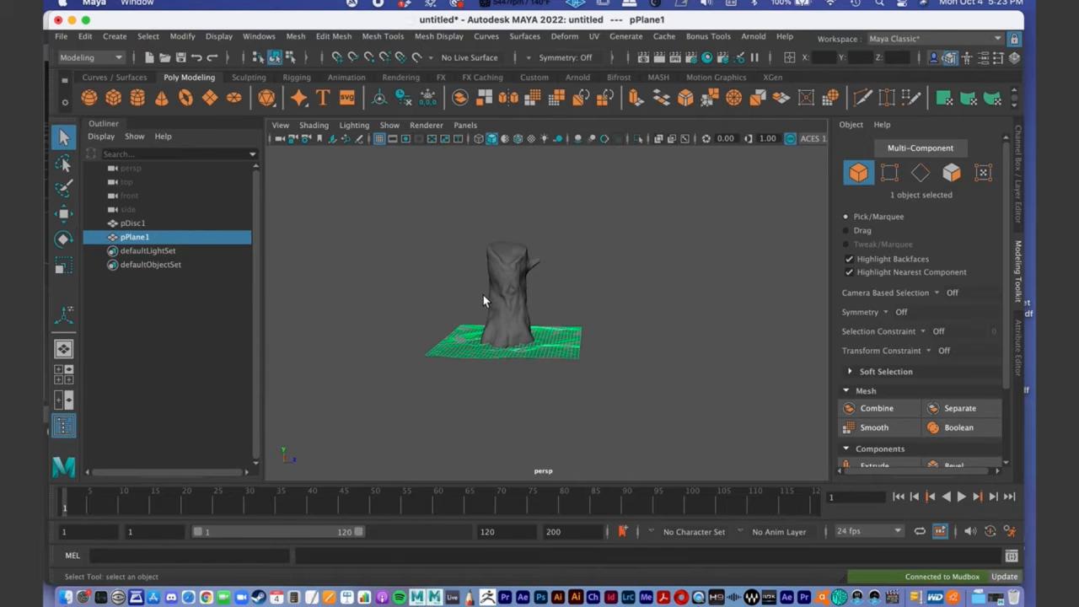
{"action": "left_click_drag", "start_coordinate": [488, 297], "coordinate": [575, 287], "text": "alt"}
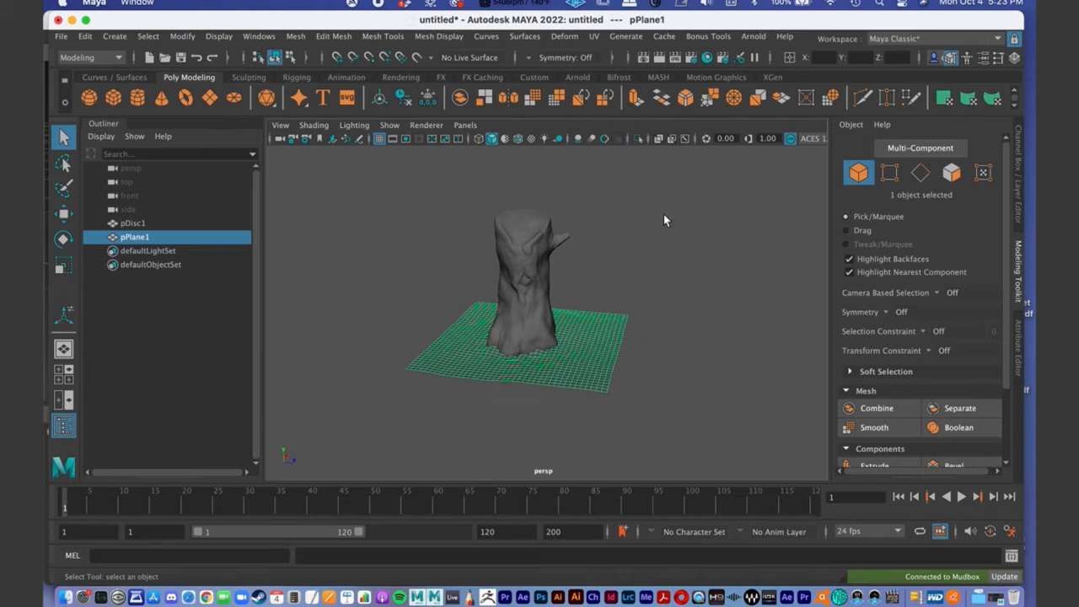
- Minimize Maya, switch to Finder and open the HDRI folder inside the KUTZTOWN Demo project's sourceimages folder
{"action": "left_click", "coordinate": [72, 22]}
{"action": "left_click", "coordinate": [73, 23]}
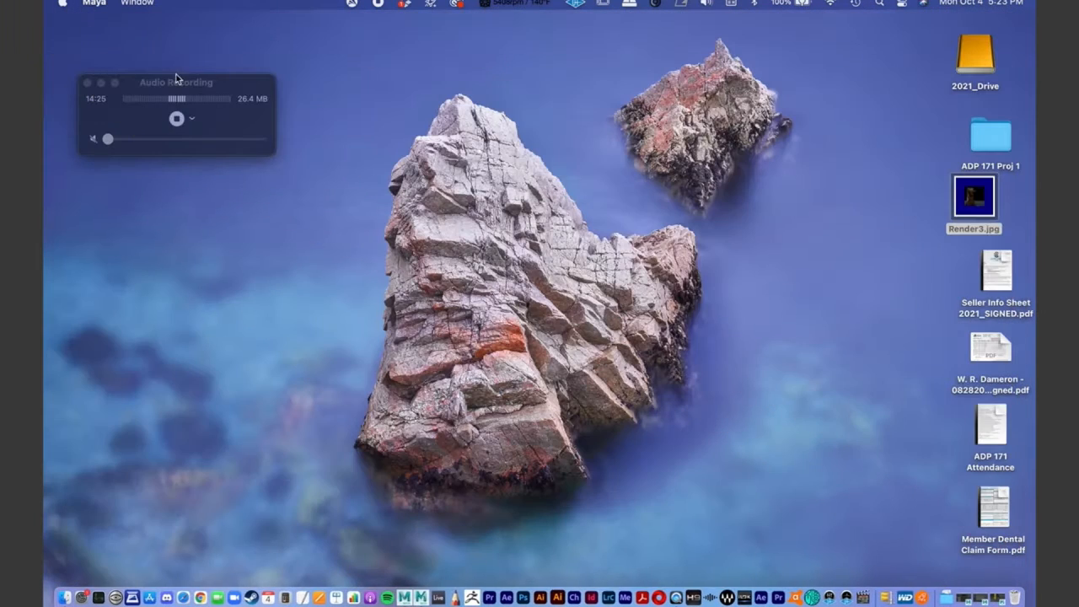
{"action": "key", "text": "super+n"}
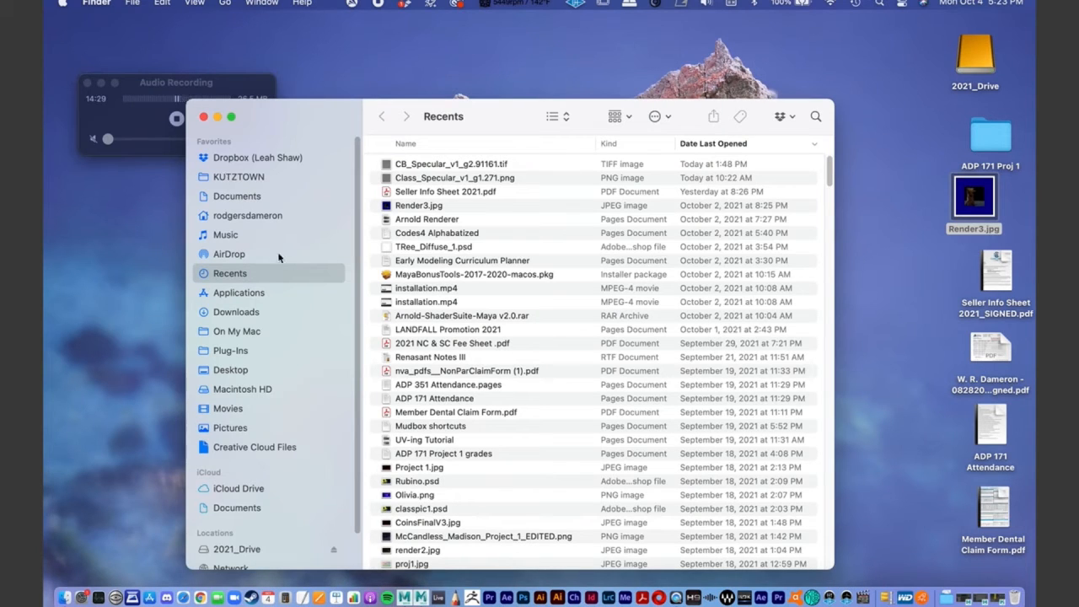
{"action": "left_click", "coordinate": [239, 177]}
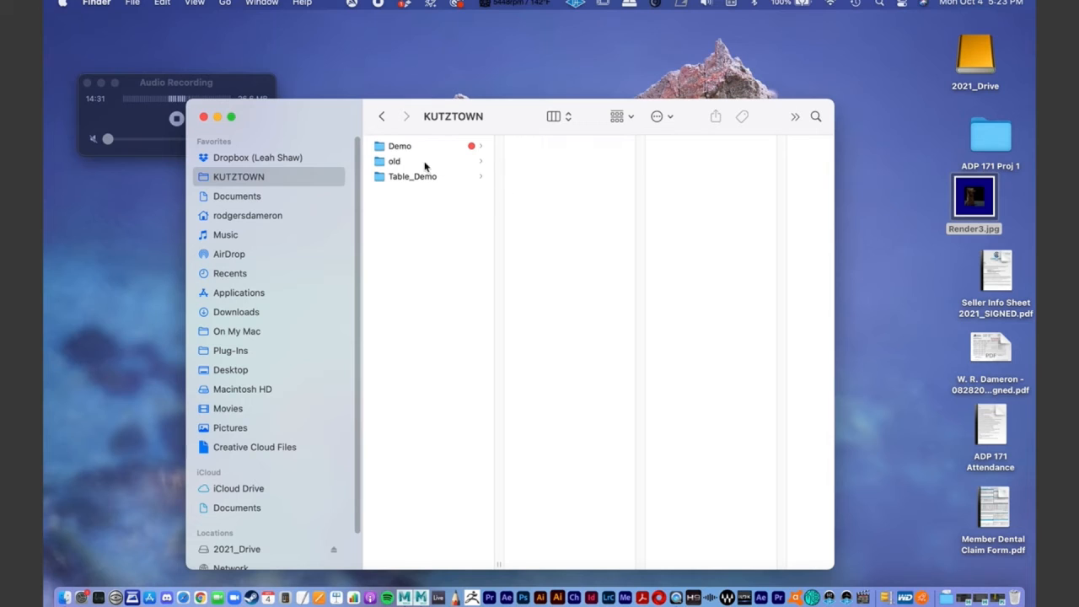
{"action": "left_click", "coordinate": [408, 148]}
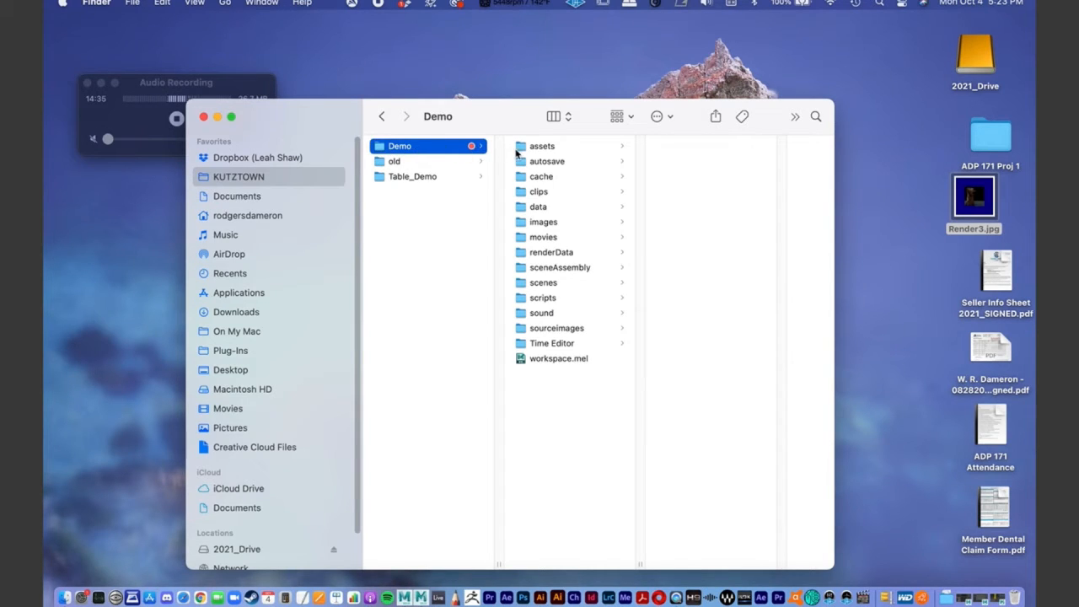
{"action": "left_click", "coordinate": [559, 329]}
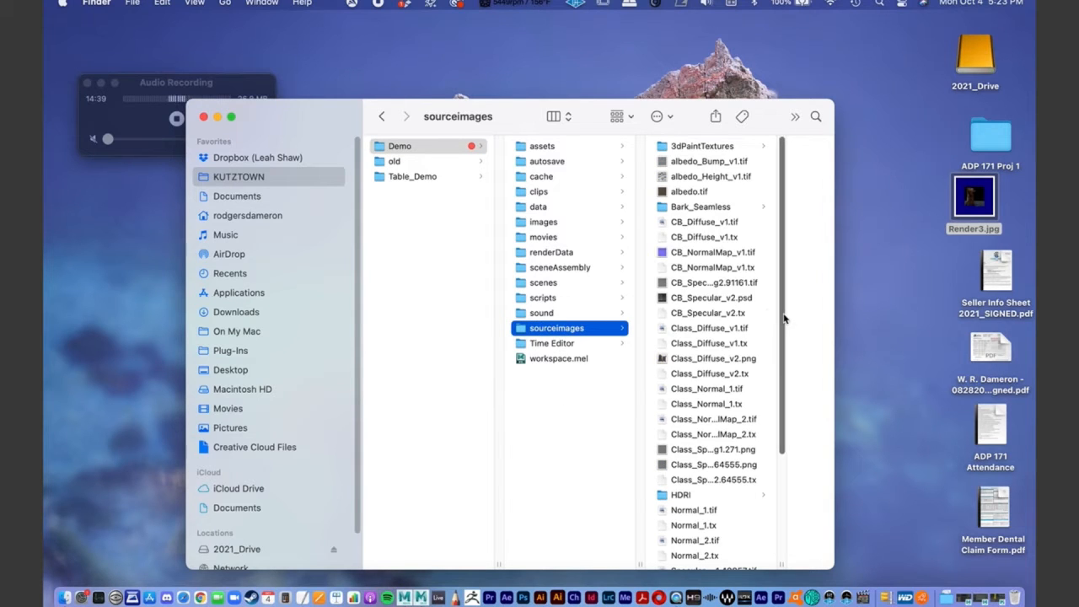
{"action": "scroll", "coordinate": [783, 322], "scroll_direction": "down", "scroll_amount": 5}
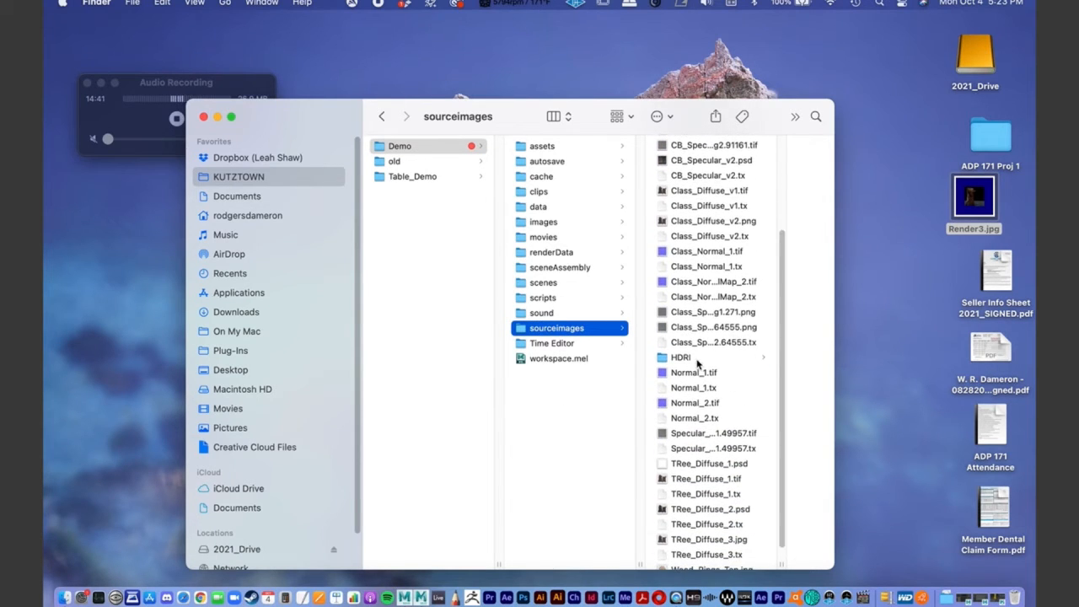
{"action": "left_click", "coordinate": [700, 362]}
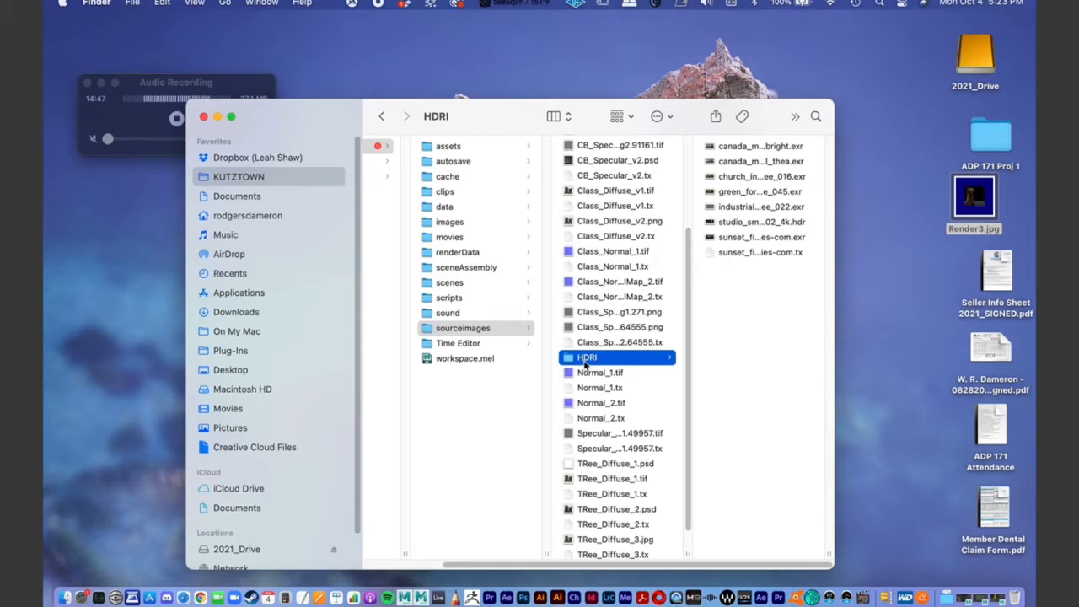
- Preview the HDRI environment images, including the church interior, the studio and the sunset field
{"action": "left_click_drag", "start_coordinate": [770, 291], "coordinate": [733, 154]}
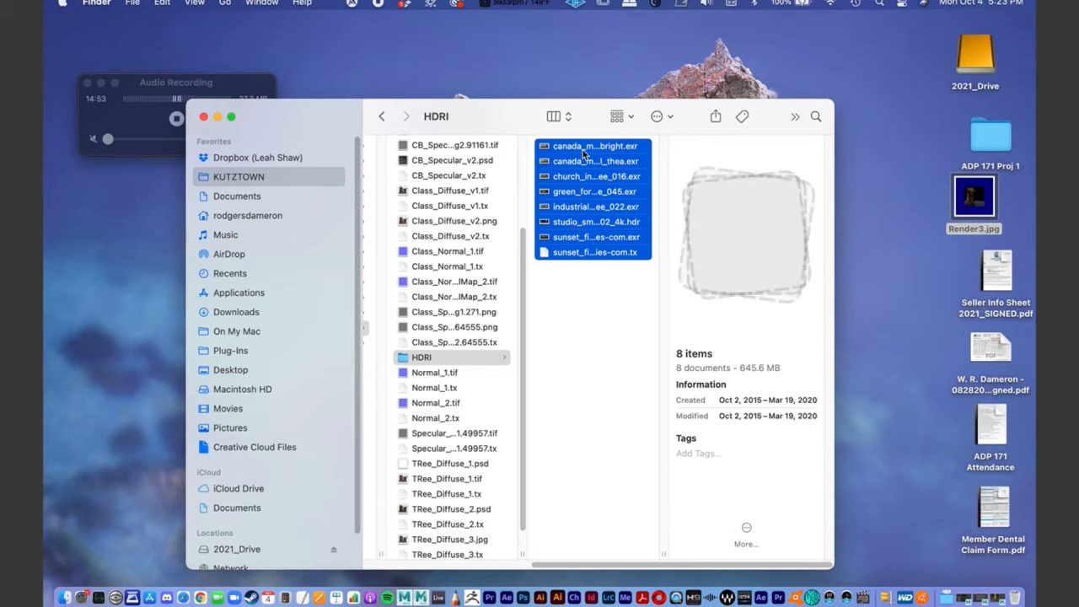
{"action": "left_click", "coordinate": [613, 304]}
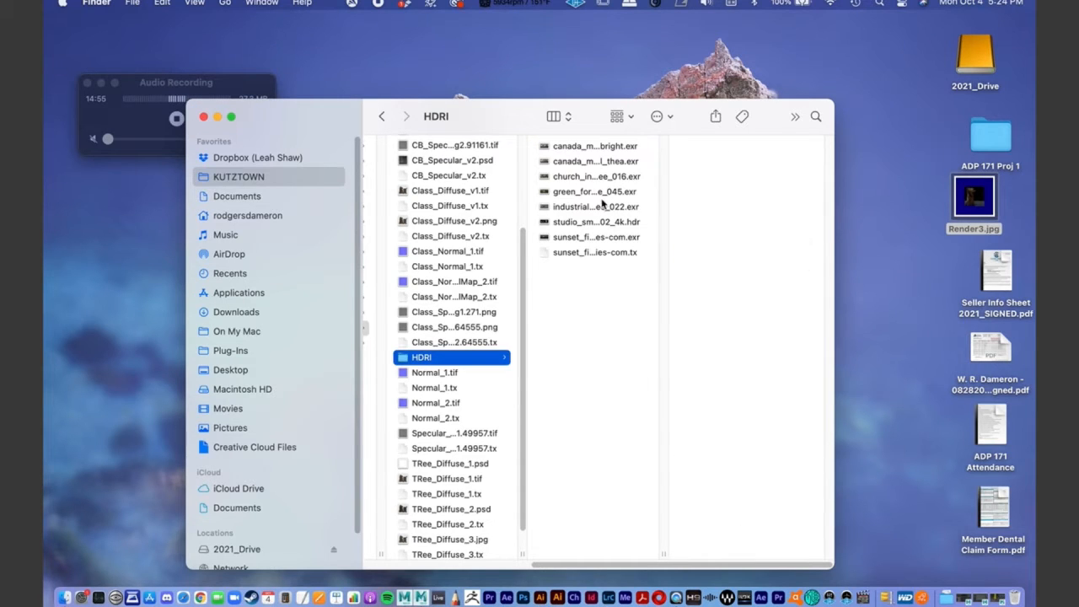
{"action": "left_click", "coordinate": [580, 181]}
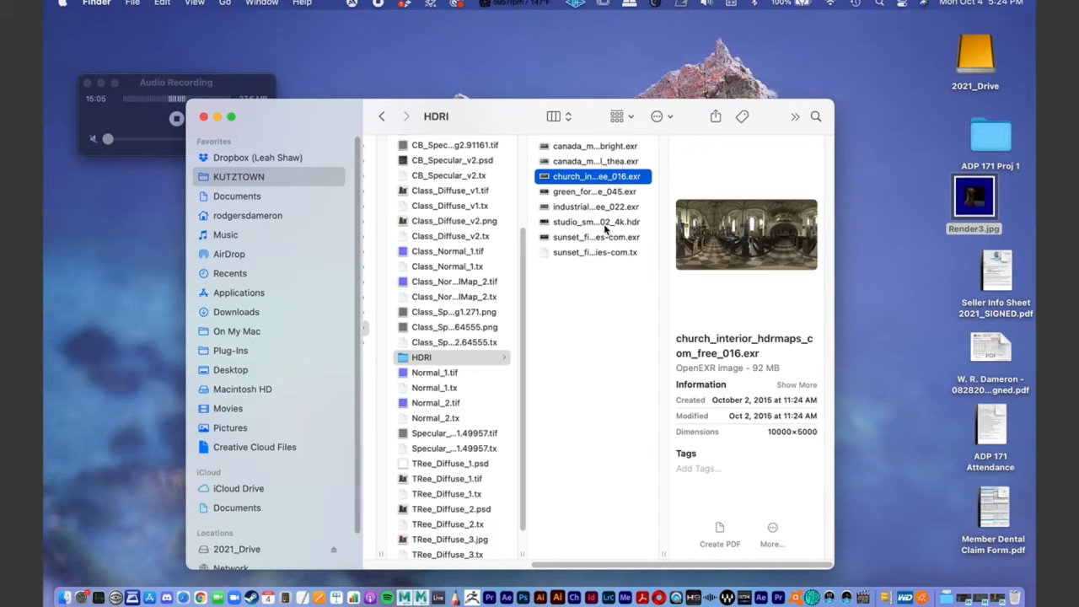
{"action": "left_click", "coordinate": [604, 225]}
{"action": "left_click", "coordinate": [591, 239]}
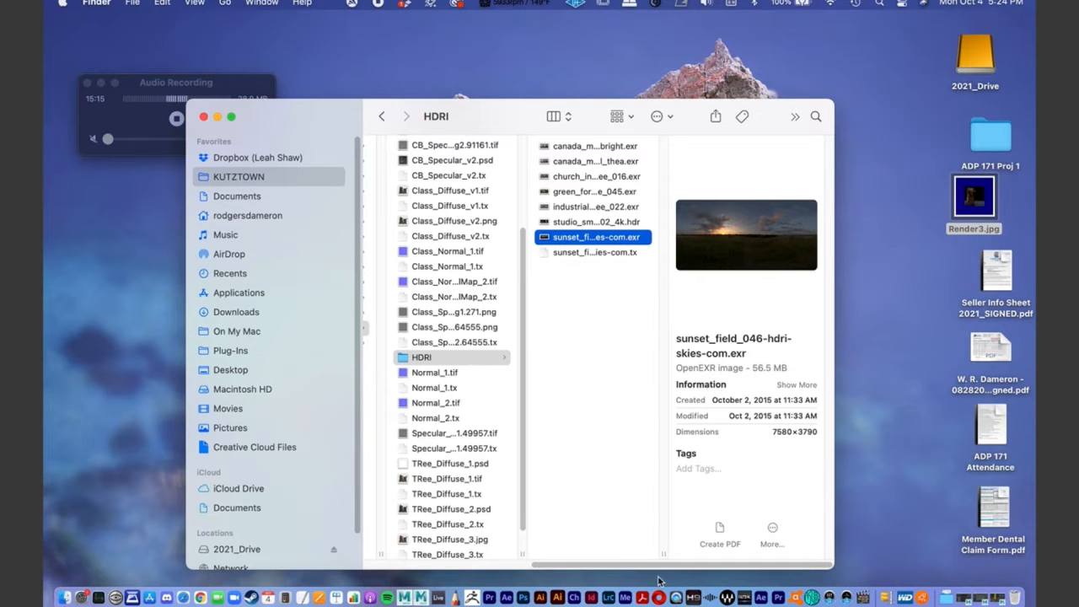
{"action": "scroll", "coordinate": [662, 565], "scroll_direction": "left", "scroll_amount": 3}
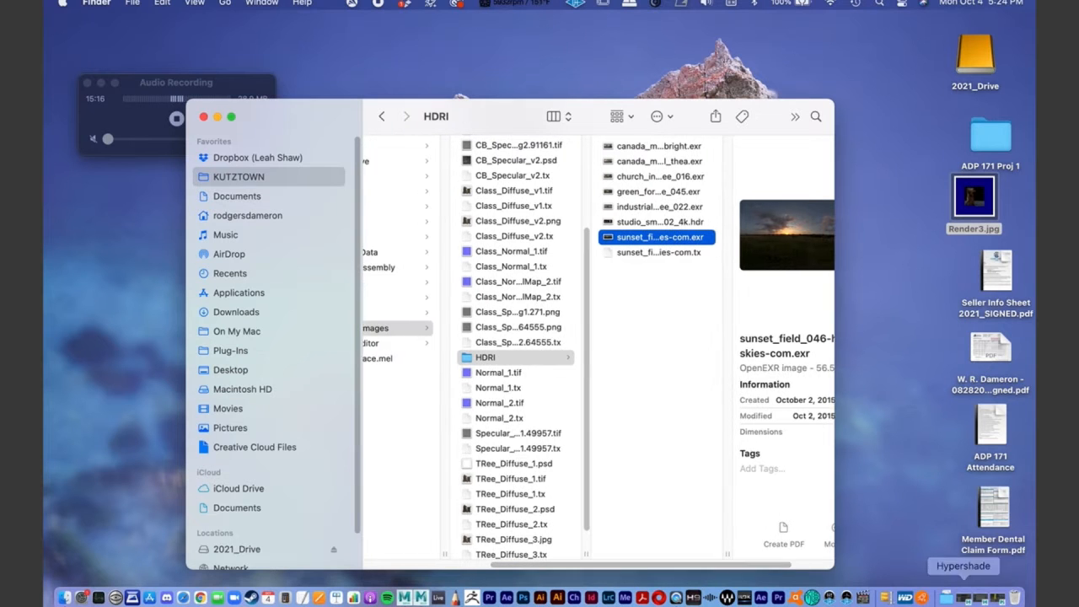
- Switch back to Maya and add an Arnold Skydome Light to the scene
{"action": "left_click", "coordinate": [978, 597]}
{"action": "left_click_drag", "start_coordinate": [612, 404], "coordinate": [540, 342], "text": "alt"}
{"action": "right_click_drag", "start_coordinate": [540, 342], "coordinate": [519, 314], "text": "alt"}
{"action": "left_click_drag", "start_coordinate": [518, 314], "coordinate": [522, 303], "text": "alt"}
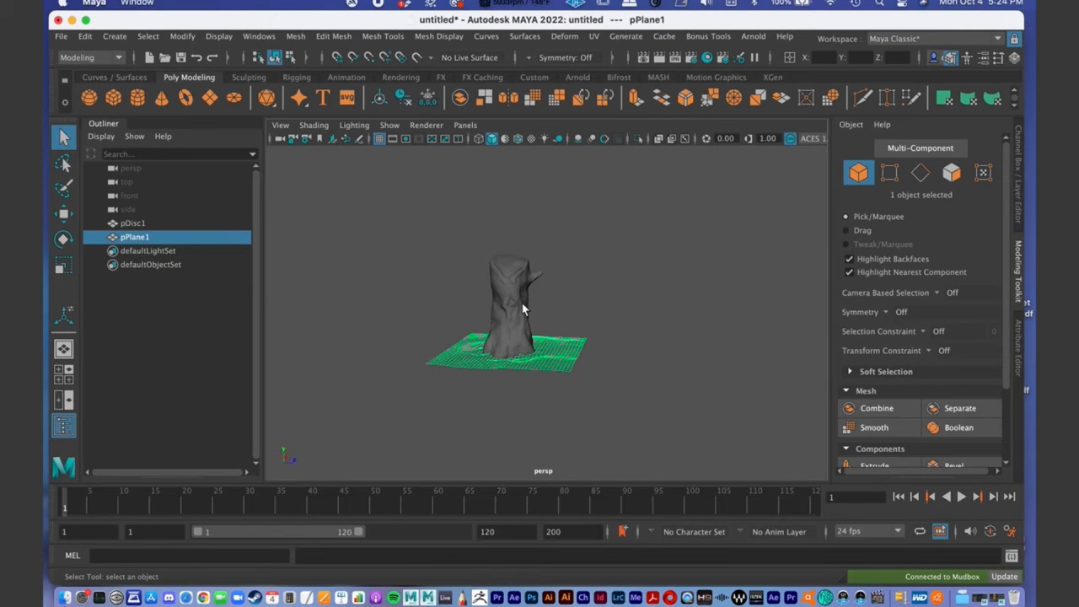
{"action": "middle_click_drag", "start_coordinate": [536, 314], "coordinate": [512, 268], "text": "alt"}
{"action": "right_click_drag", "start_coordinate": [511, 260], "coordinate": [578, 254], "text": "alt"}
{"action": "left_click_drag", "start_coordinate": [579, 254], "coordinate": [580, 272], "text": "alt"}
{"action": "middle_click_drag", "start_coordinate": [569, 256], "coordinate": [577, 267], "text": "alt"}
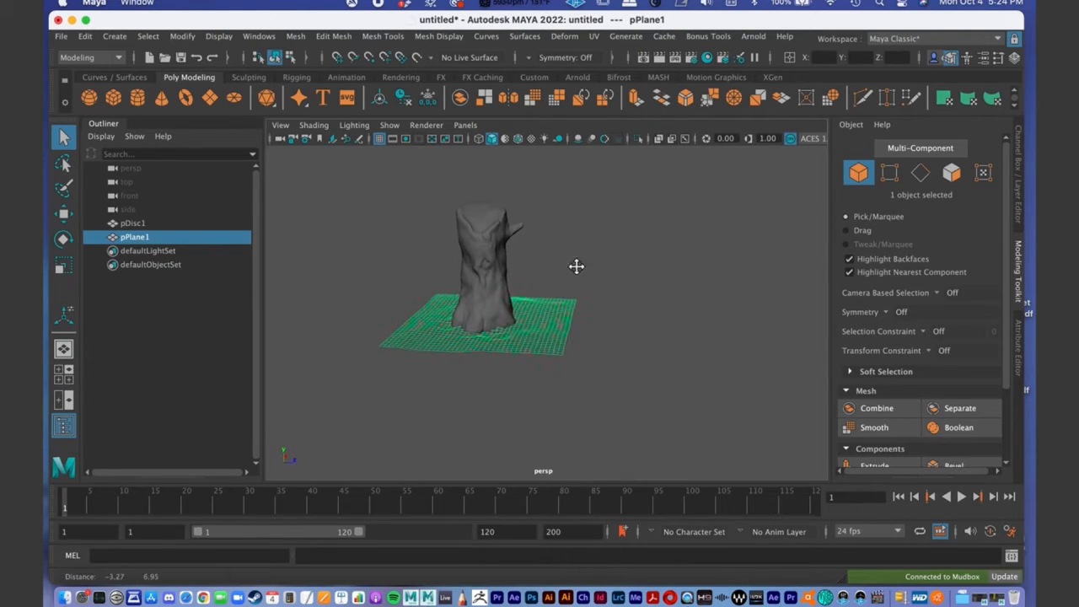
{"action": "left_click", "coordinate": [747, 37]}
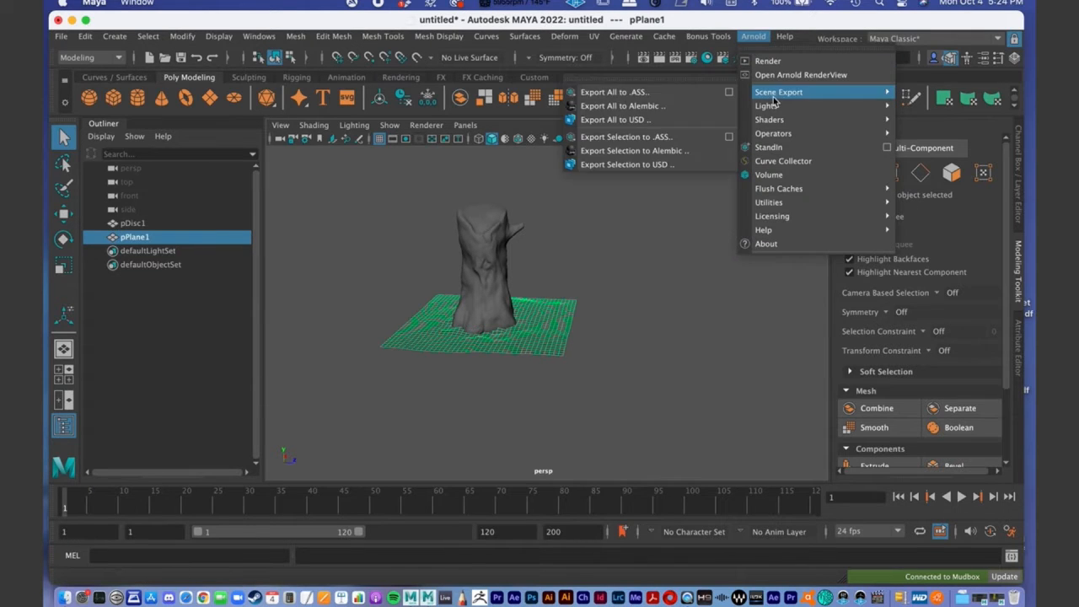
{"action": "mouse_move", "coordinate": [774, 107]}
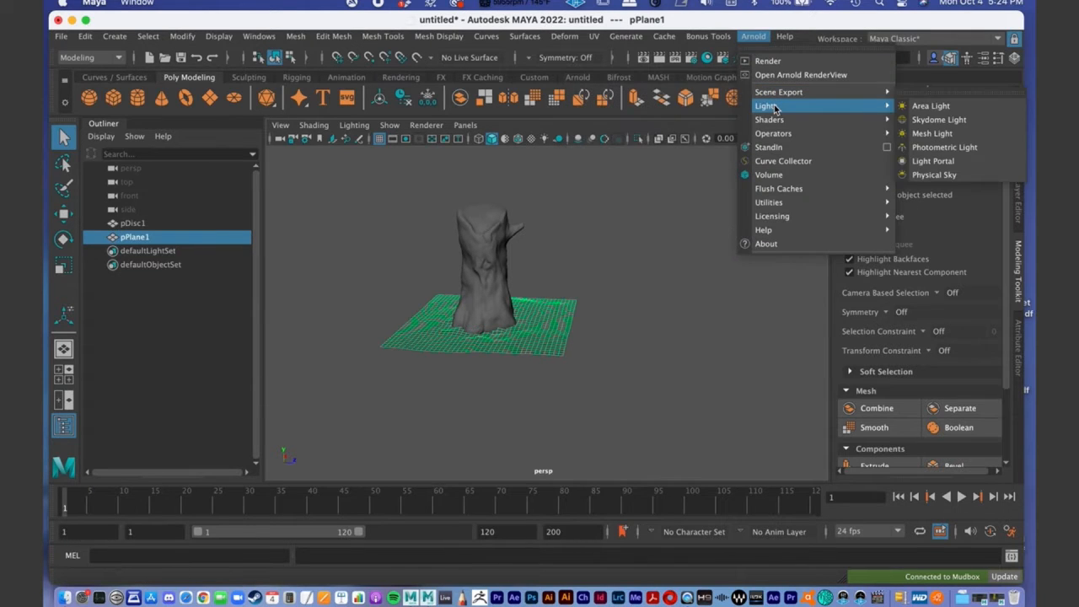
{"action": "left_click", "coordinate": [929, 121]}
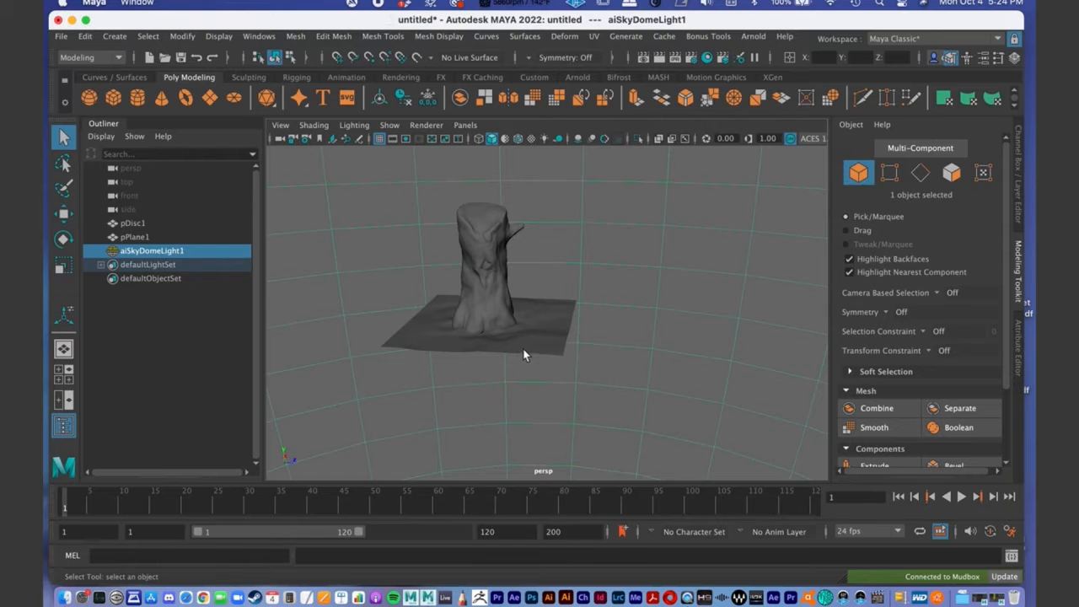
- Examine the stump and ground plane inside the skydome from above, below and ground level
{"action": "left_click_drag", "start_coordinate": [506, 342], "coordinate": [559, 371], "text": "alt"}
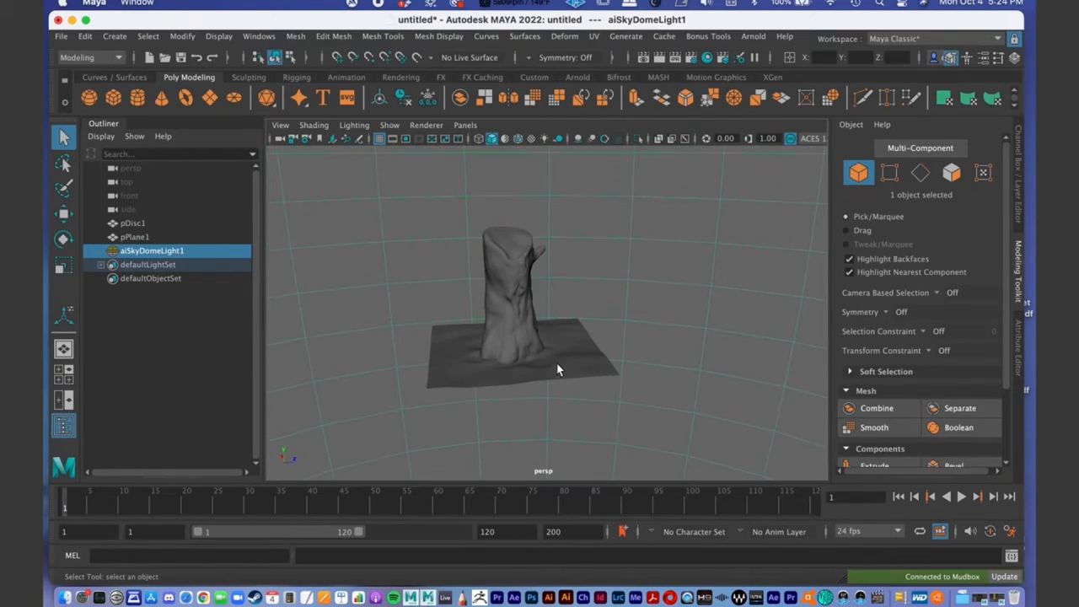
{"action": "right_click_drag", "start_coordinate": [560, 365], "coordinate": [590, 338], "text": "alt"}
{"action": "left_click_drag", "start_coordinate": [542, 340], "coordinate": [526, 318], "text": "alt"}
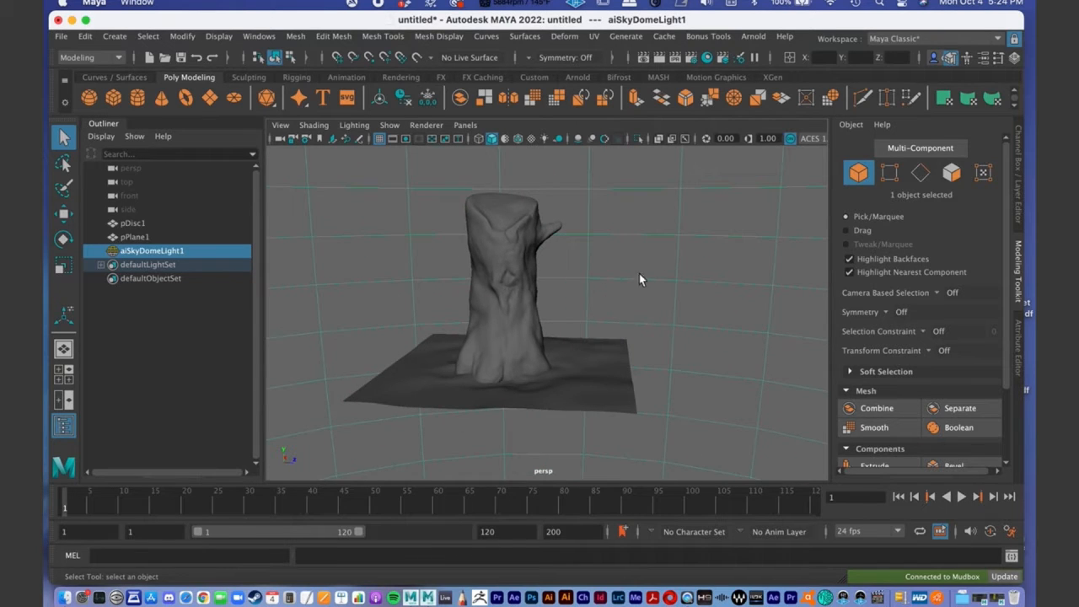
{"action": "left_click_drag", "start_coordinate": [583, 274], "coordinate": [681, 195], "text": "alt"}
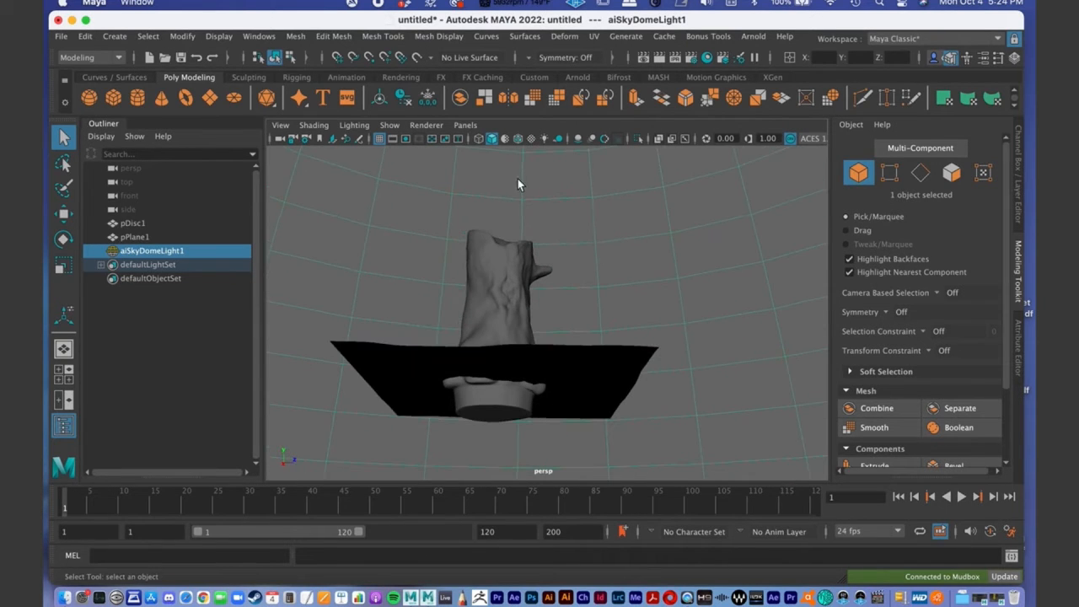
{"action": "left_click_drag", "start_coordinate": [589, 223], "coordinate": [518, 243], "text": "alt"}
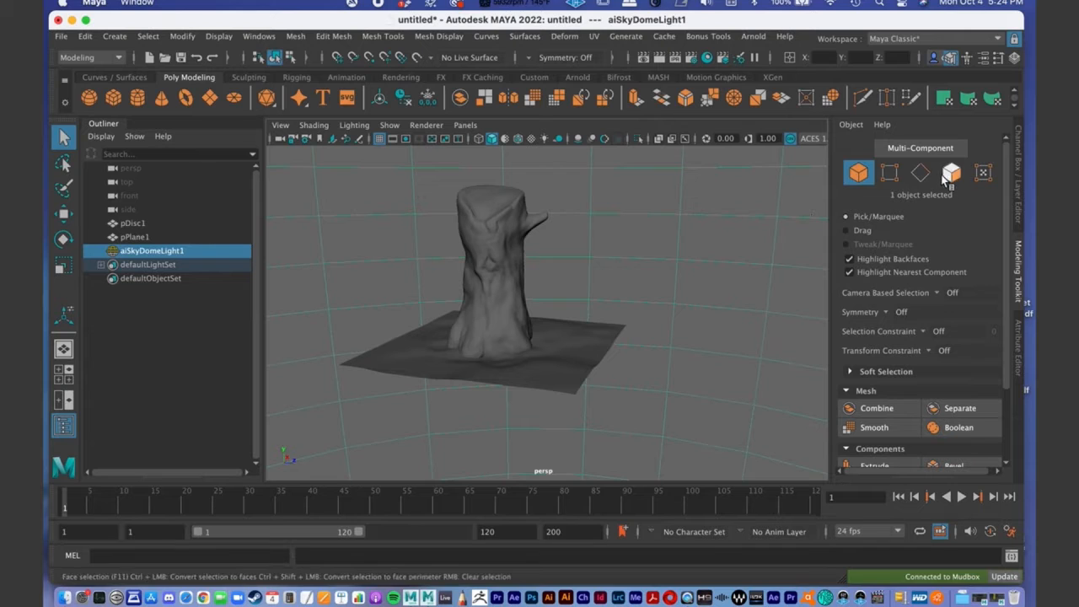
{"action": "left_click_drag", "start_coordinate": [683, 287], "coordinate": [663, 236], "text": "alt"}
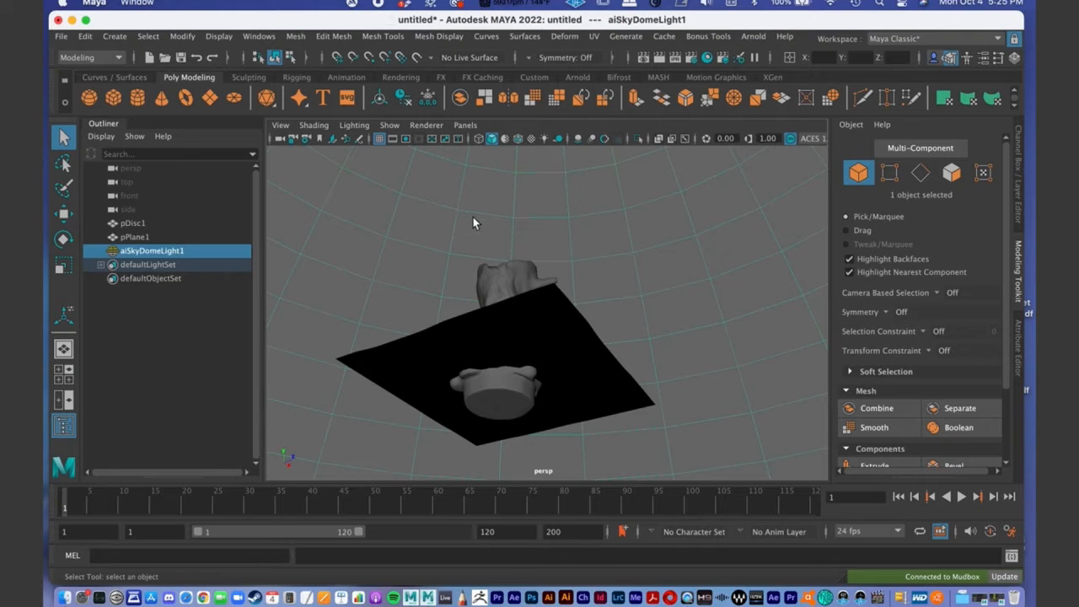
{"action": "left_click_drag", "start_coordinate": [632, 242], "coordinate": [753, 242], "text": "alt"}
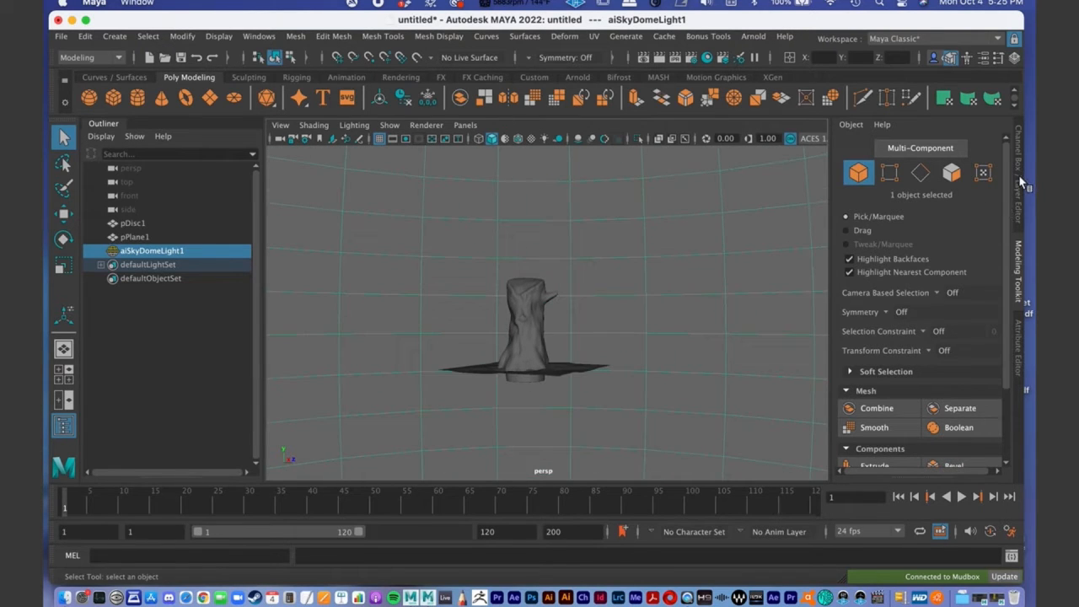
- Show the skydome light's attributes and connect a File texture to its Color
{"action": "left_click", "coordinate": [1021, 348]}
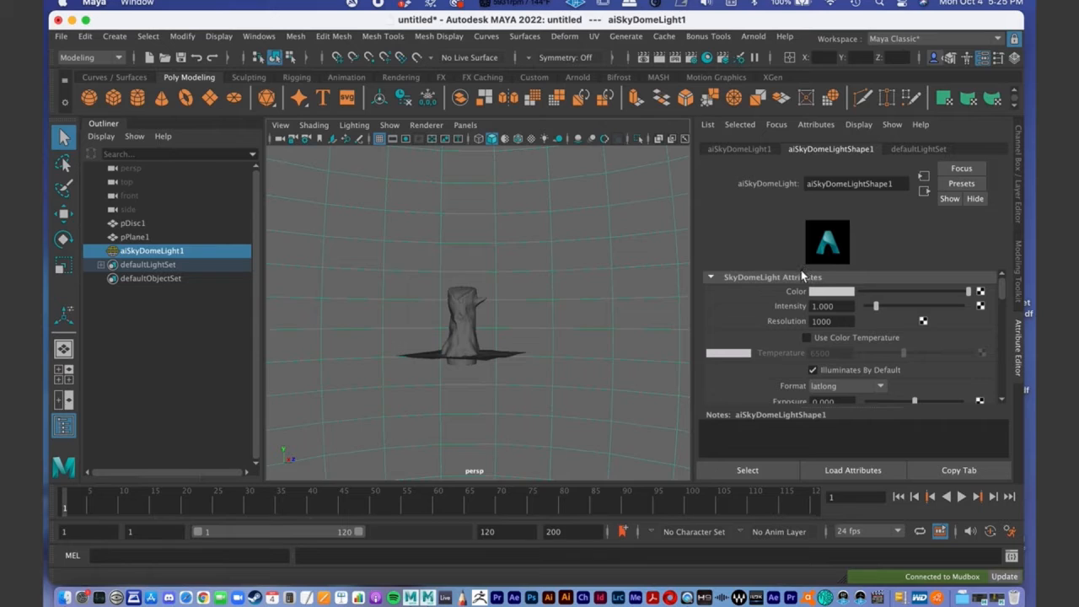
{"action": "left_click", "coordinate": [746, 148]}
{"action": "left_click", "coordinate": [813, 149]}
{"action": "left_click", "coordinate": [981, 291]}
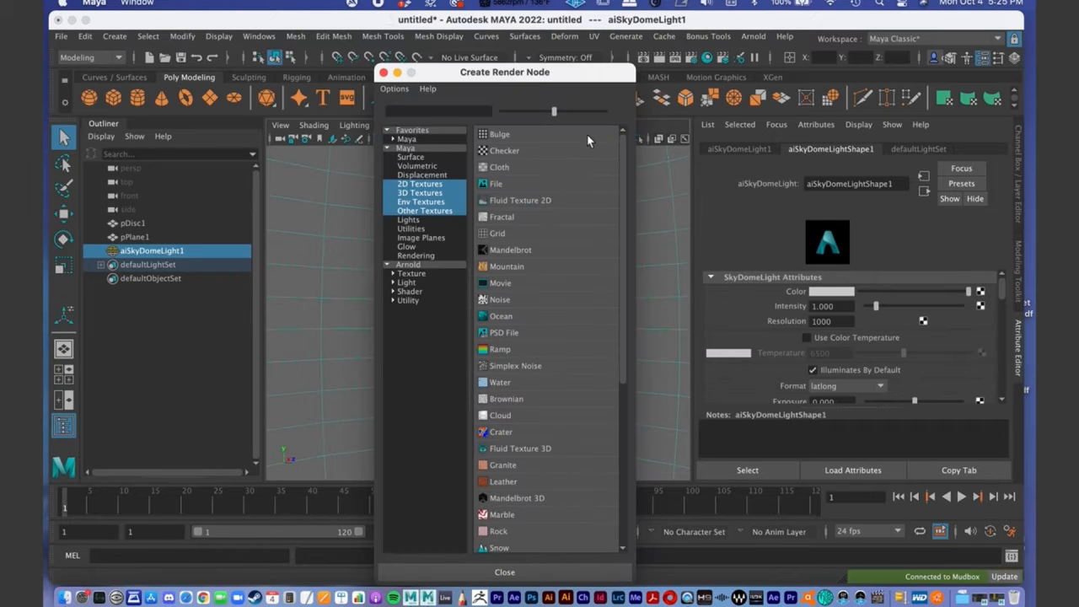
{"action": "left_click_drag", "start_coordinate": [491, 72], "coordinate": [461, 45]}
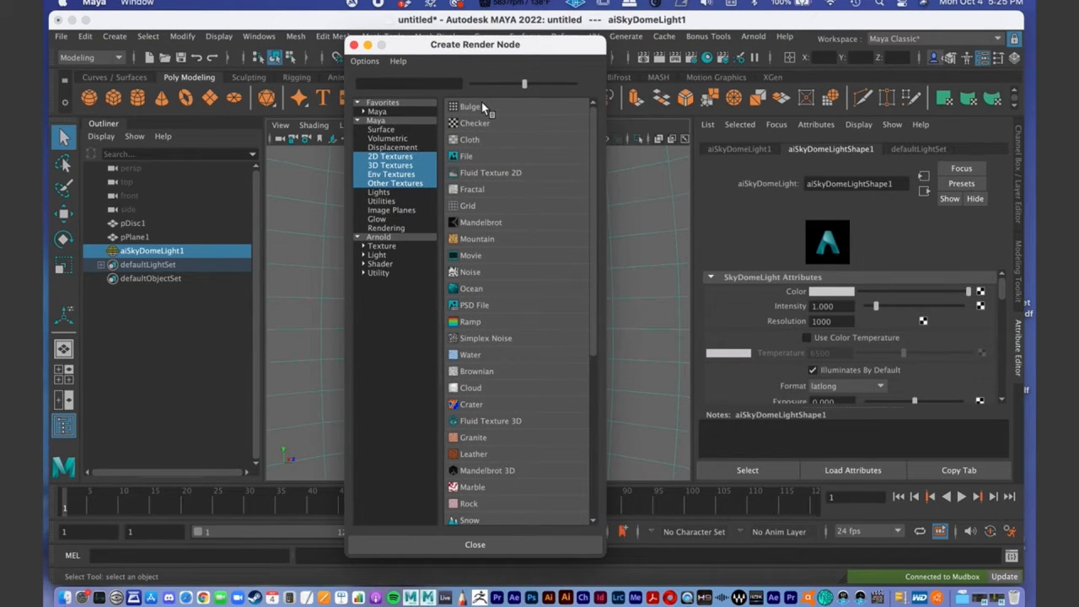
{"action": "left_click", "coordinate": [477, 161]}
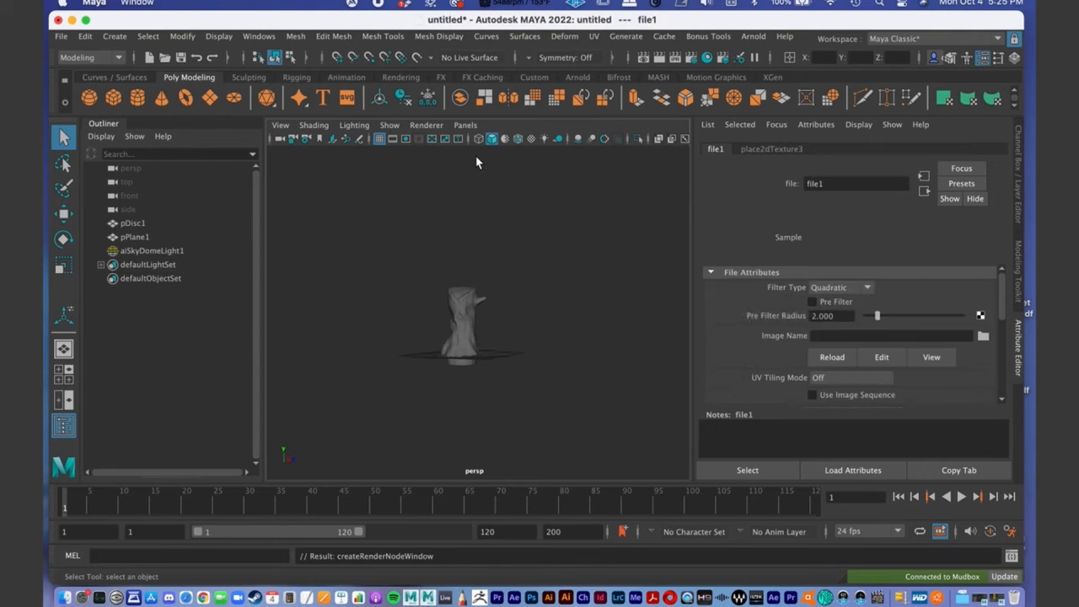
- Load sunset_field_046-hdri-skies-com.exr from the HDRI folder in sourceimages as the file texture's image
{"action": "left_click_drag", "start_coordinate": [458, 261], "coordinate": [479, 275], "text": "alt"}
{"action": "right_click_drag", "start_coordinate": [480, 276], "coordinate": [564, 268], "text": "alt"}
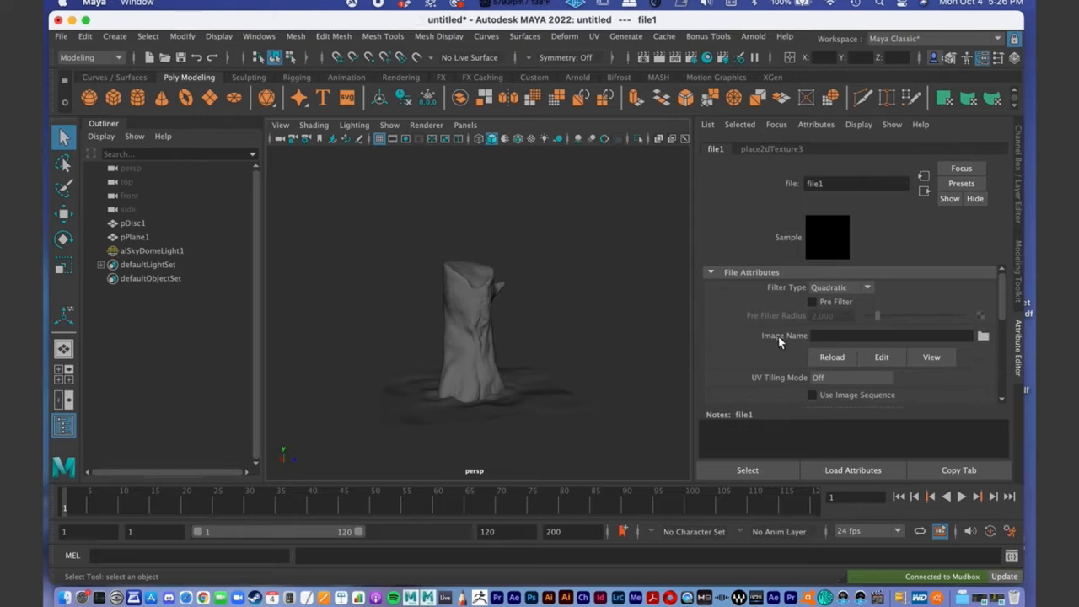
{"action": "left_click", "coordinate": [983, 337]}
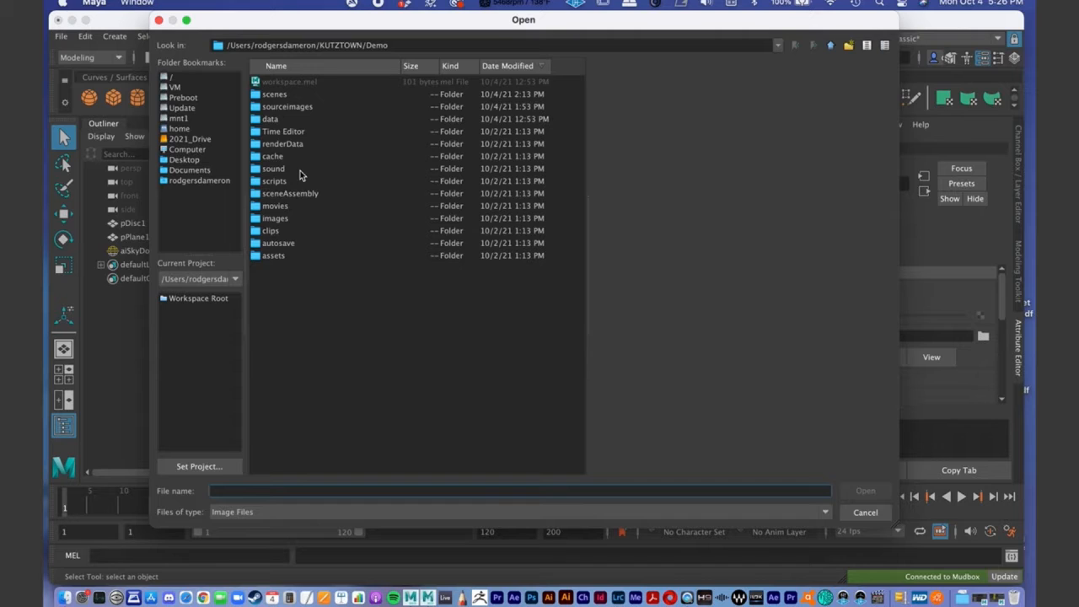
{"action": "double_click", "coordinate": [294, 107]}
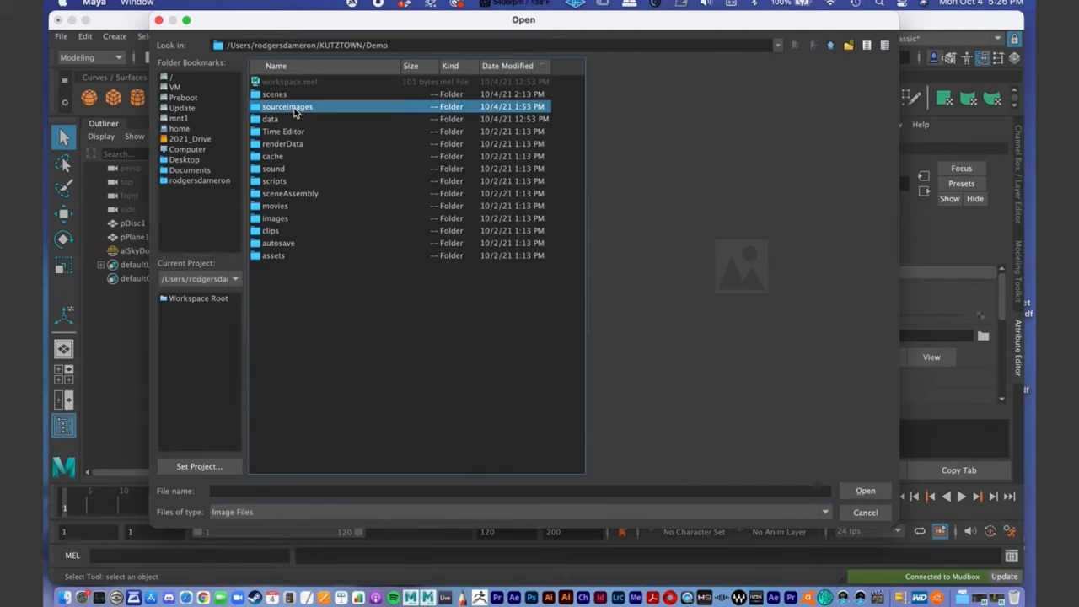
{"action": "scroll", "coordinate": [323, 312], "scroll_direction": "down", "scroll_amount": 5}
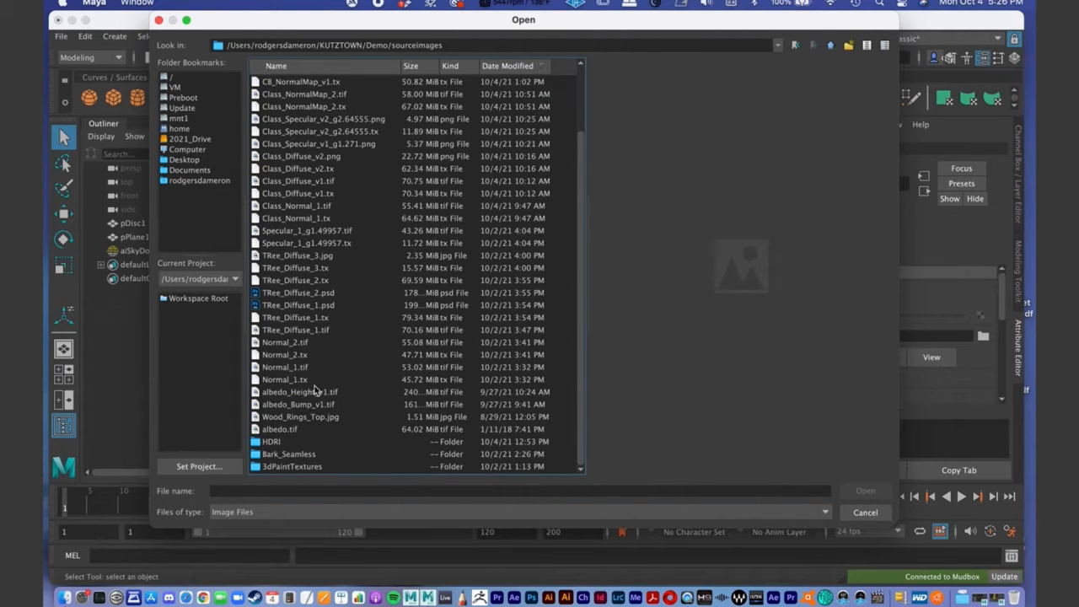
{"action": "double_click", "coordinate": [279, 441]}
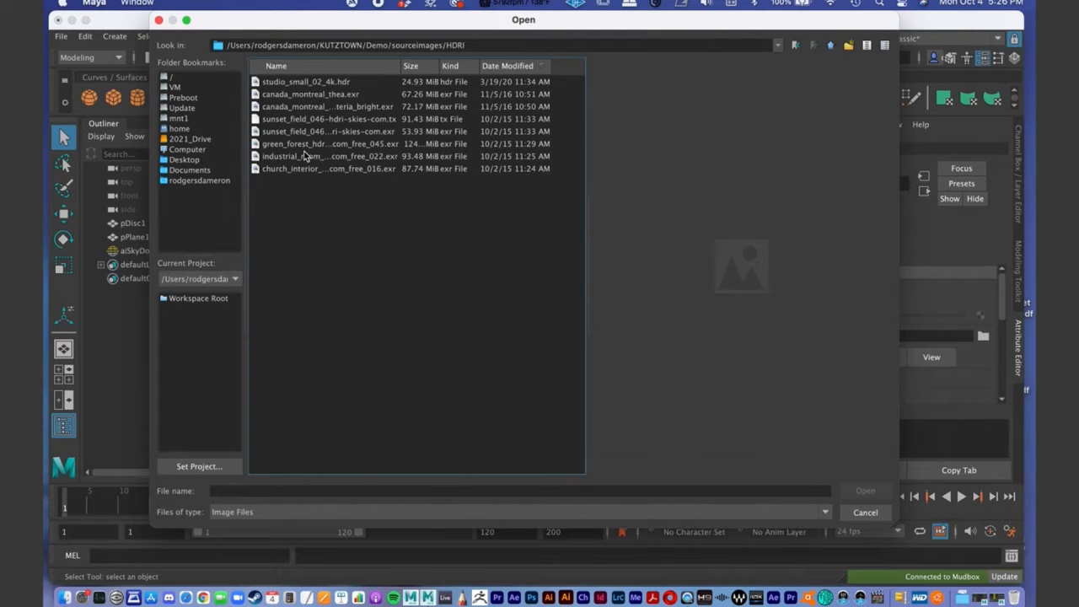
{"action": "left_click", "coordinate": [302, 133]}
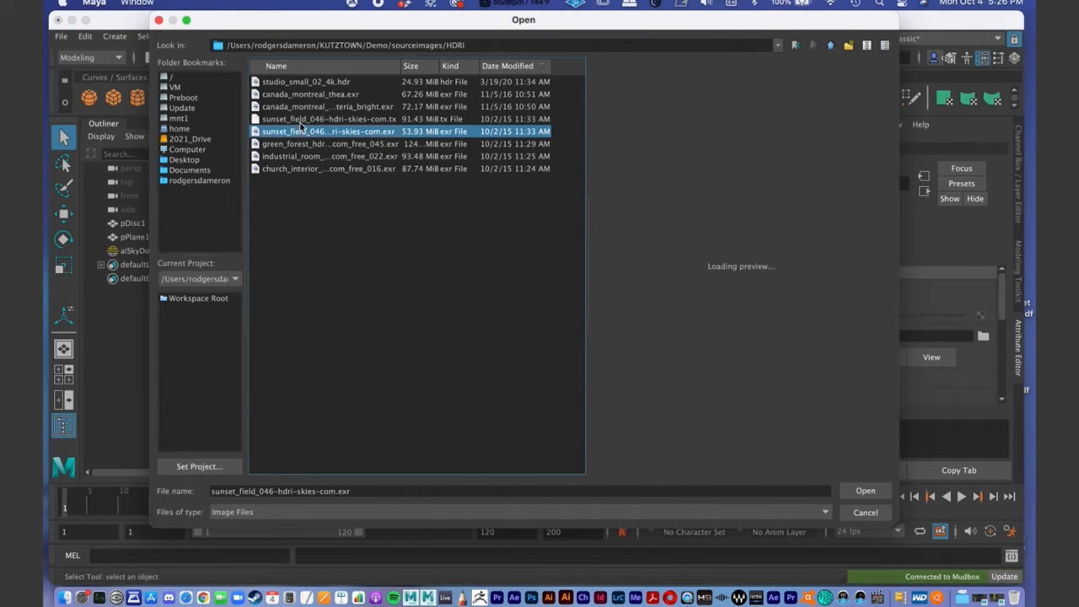
{"action": "left_click", "coordinate": [866, 492]}
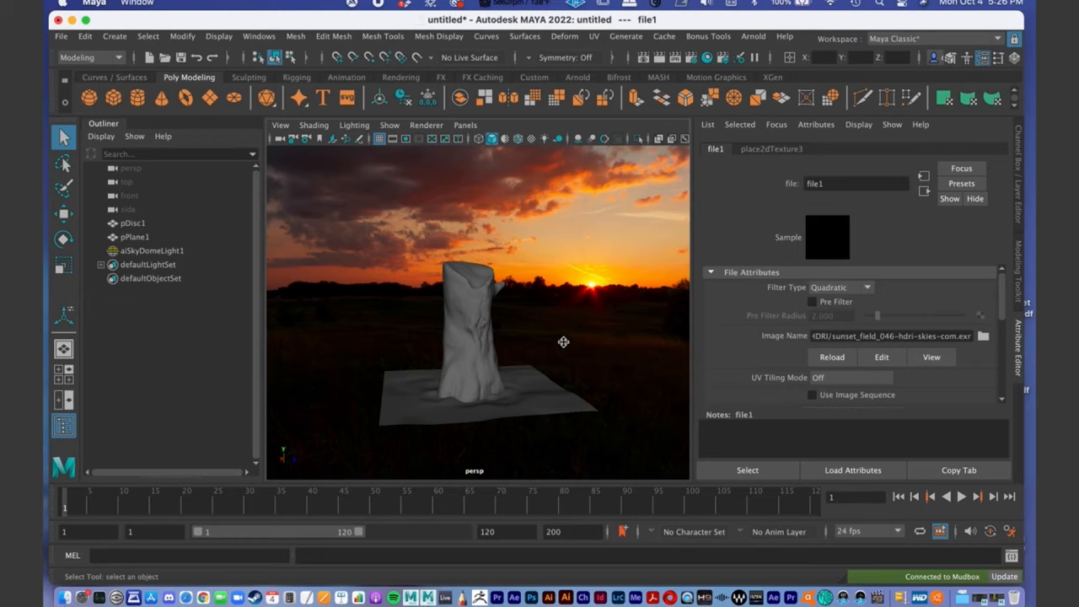
- Rotate the skydome light about -88° around its vertical axis so the sun is out of the background behind the stump
{"action": "left_click_drag", "start_coordinate": [544, 338], "coordinate": [585, 349], "text": "alt"}
{"action": "scroll", "coordinate": [443, 318], "scroll_direction": "down", "scroll_amount": 8}
{"action": "left_click_drag", "start_coordinate": [445, 320], "coordinate": [507, 318], "text": "alt"}
{"action": "left_click", "coordinate": [584, 273]}
{"action": "key", "text": "e"}
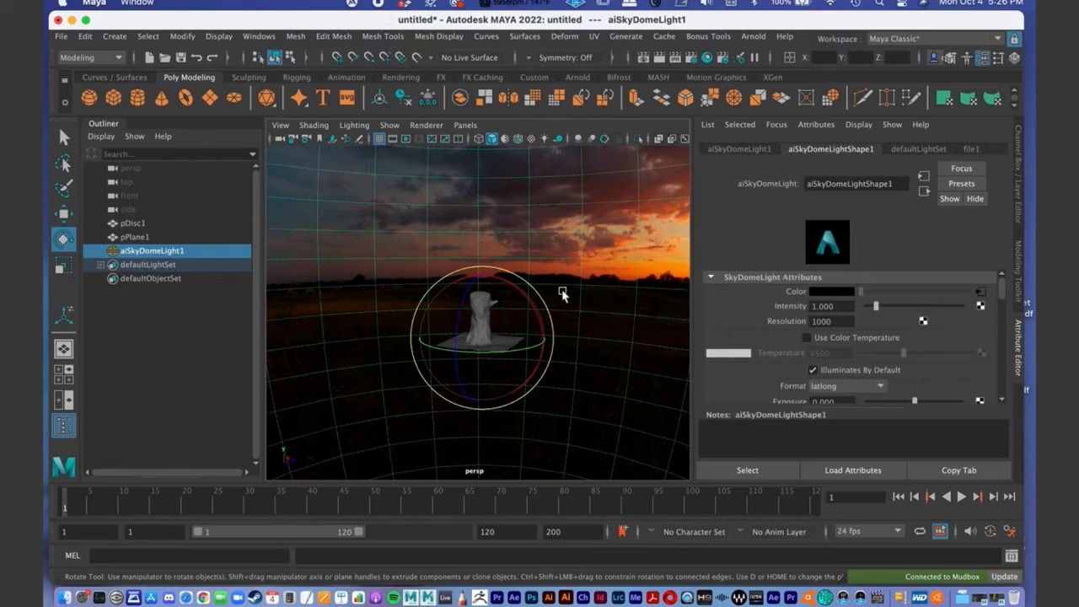
{"action": "left_click_drag", "start_coordinate": [546, 327], "coordinate": [497, 347], "text": "alt"}
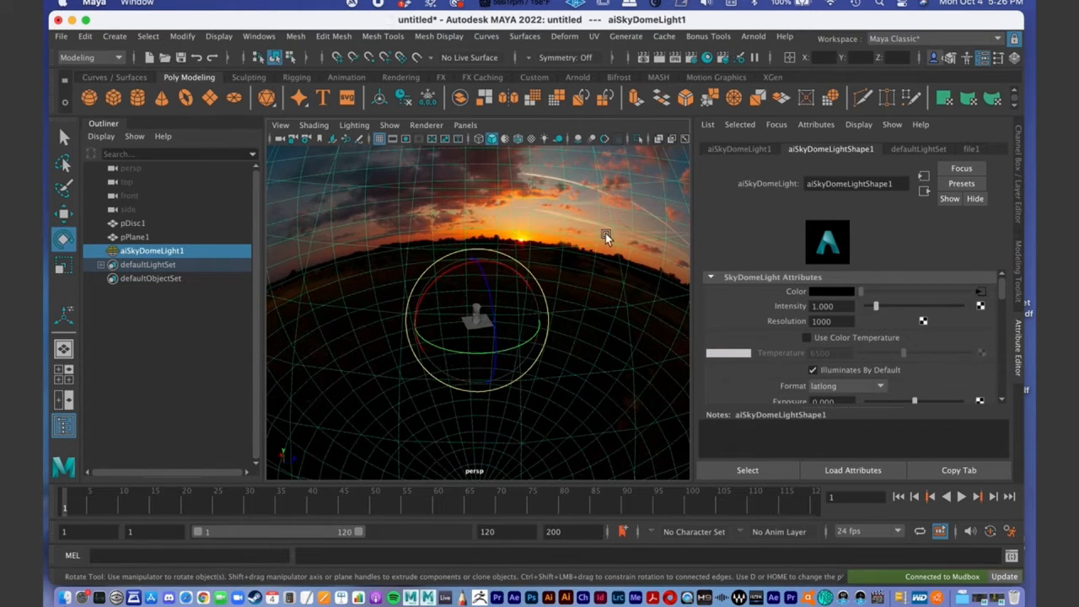
{"action": "left_click_drag", "start_coordinate": [534, 337], "coordinate": [444, 362]}
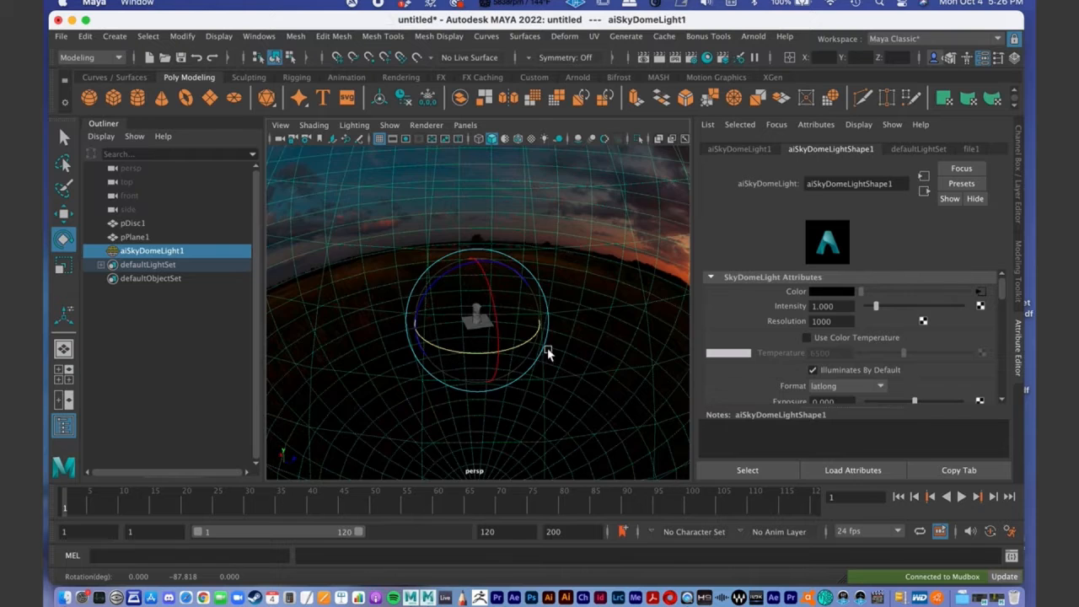
{"action": "left_click_drag", "start_coordinate": [547, 349], "coordinate": [509, 343], "text": "alt"}
{"action": "scroll", "coordinate": [508, 344], "scroll_direction": "up", "scroll_amount": 5}
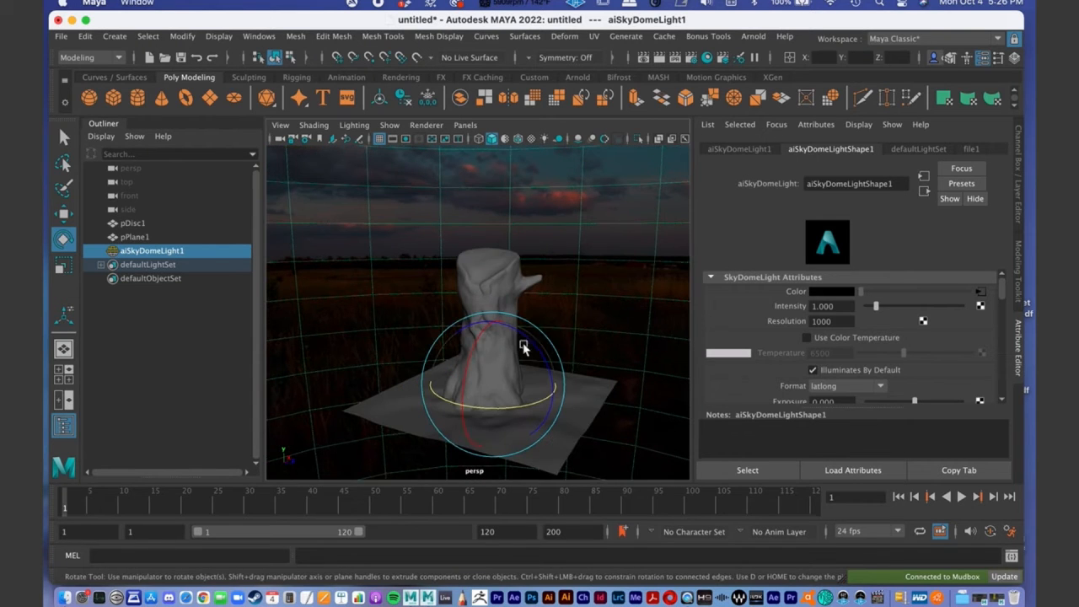
- Examine the stump and ground against the rotated sunset sky, leaving the Rotate tool and framing the model closely
{"action": "left_click_drag", "start_coordinate": [510, 375], "coordinate": [629, 383], "text": "alt"}
{"action": "scroll", "coordinate": [464, 349], "scroll_direction": "down", "scroll_amount": 6}
{"action": "left_click_drag", "start_coordinate": [465, 348], "coordinate": [489, 378], "text": "alt"}
{"action": "left_click_drag", "start_coordinate": [609, 364], "coordinate": [562, 351], "text": "alt"}
{"action": "key", "text": "q"}
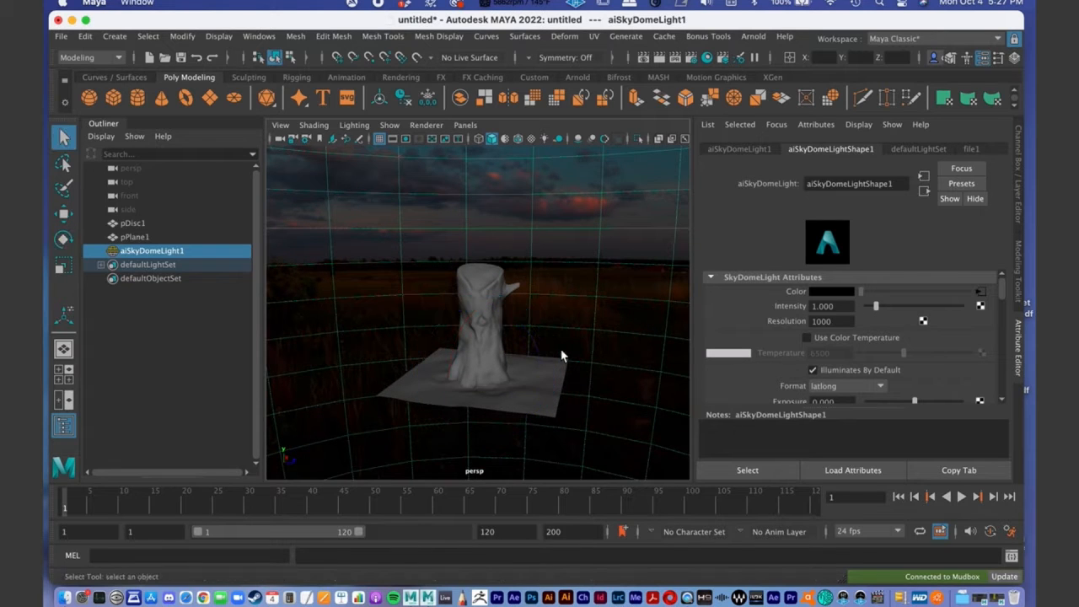
{"action": "middle_click_drag", "start_coordinate": [503, 358], "coordinate": [503, 280], "text": "alt"}
{"action": "right_click_drag", "start_coordinate": [503, 279], "coordinate": [511, 315], "text": "alt"}
{"action": "left_click_drag", "start_coordinate": [506, 310], "coordinate": [526, 314], "text": "alt"}
{"action": "mouse_move", "coordinate": [505, 313]}
{"action": "right_mouse_down", "text": "alt"}
{"action": "mouse_move", "coordinate": [519, 310]}
{"action": "mouse_move", "coordinate": [521, 323]}
{"action": "right_mouse_up", "text": "alt"}
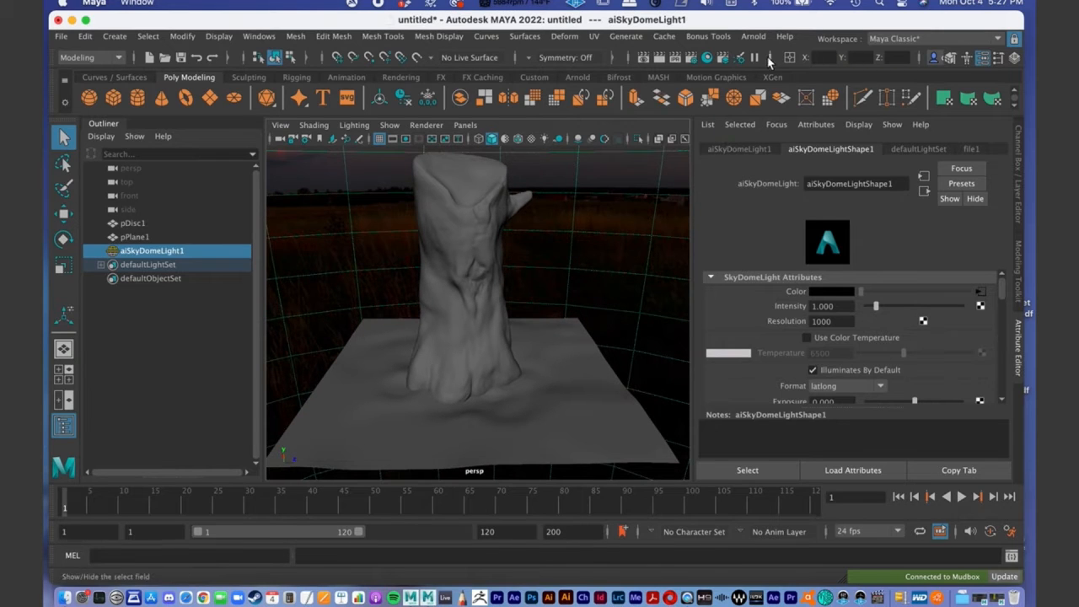
- Save the scene as Maya_Light_Online_Demo_v1 in the project's scenes folder
{"action": "left_click", "coordinate": [59, 37]}
{"action": "left_click", "coordinate": [96, 106]}
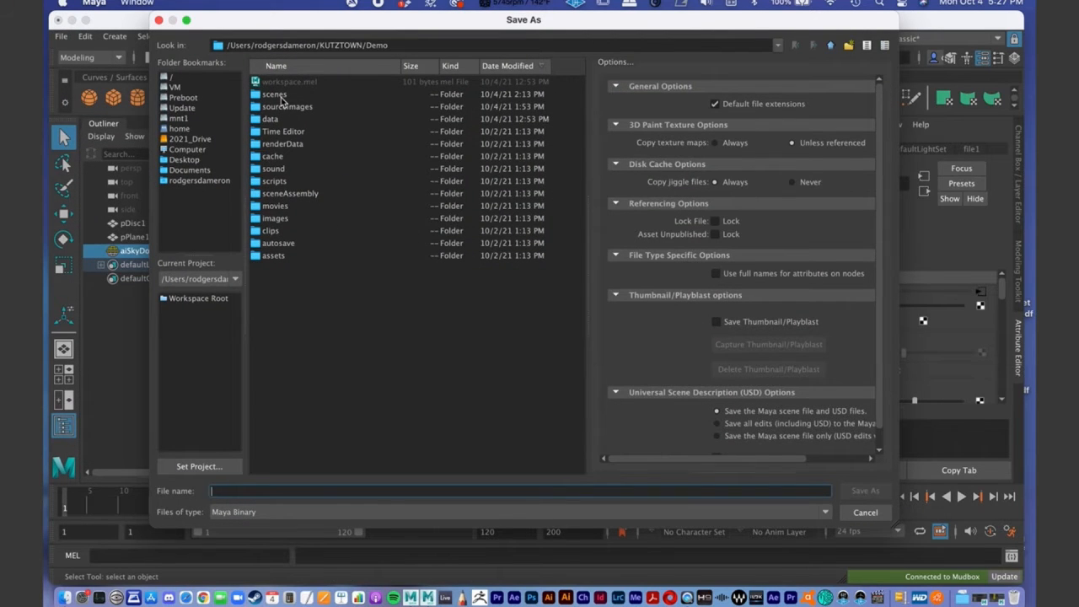
{"action": "double_click", "coordinate": [281, 98]}
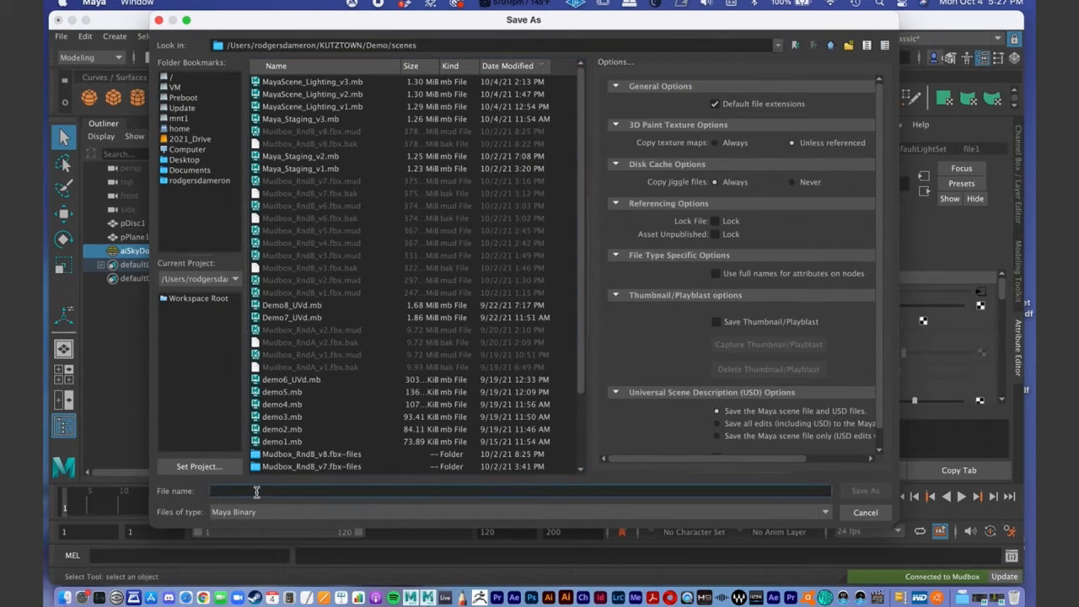
{"action": "type", "text": "Maya_Light_Onlin"}
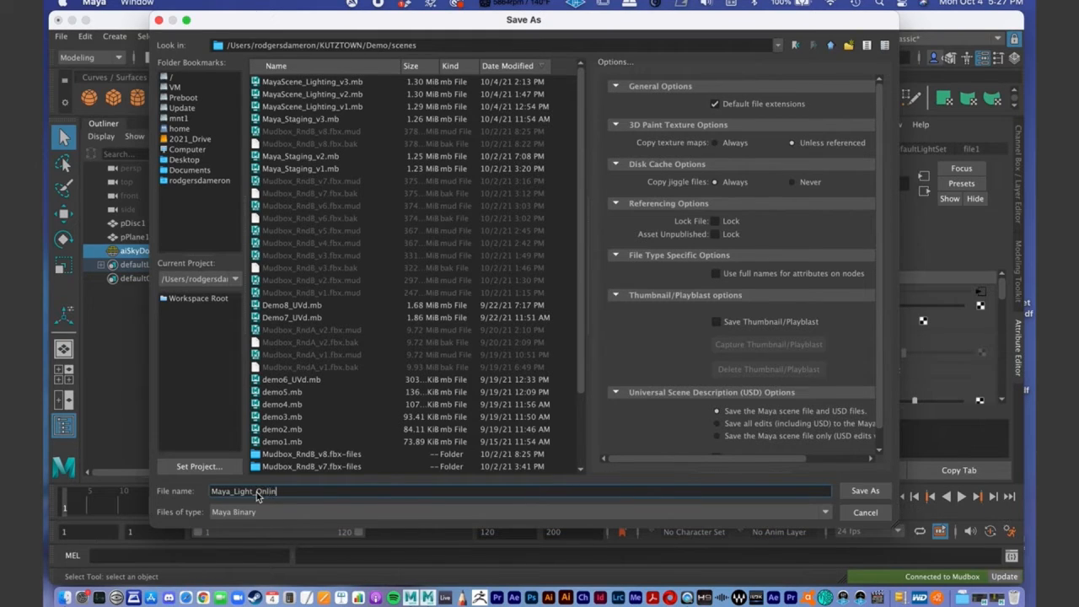
{"action": "type", "text": "e_Demo_v1"}
{"action": "key", "text": "Return"}
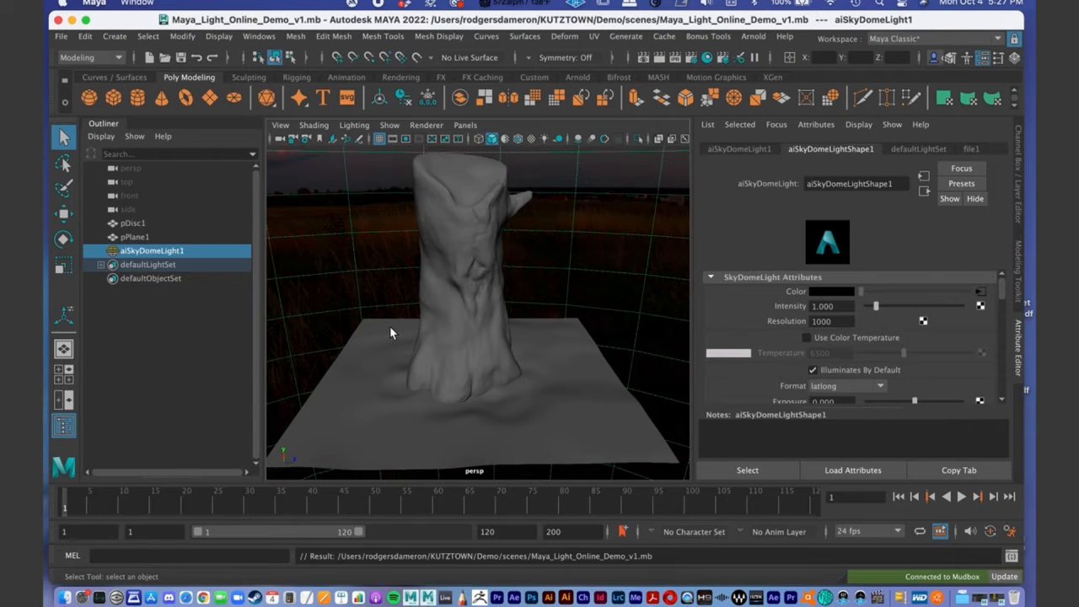
- Render the perspective view in the Arnold RenderView and center the enlarged image in its window
{"action": "left_click", "coordinate": [696, 34]}
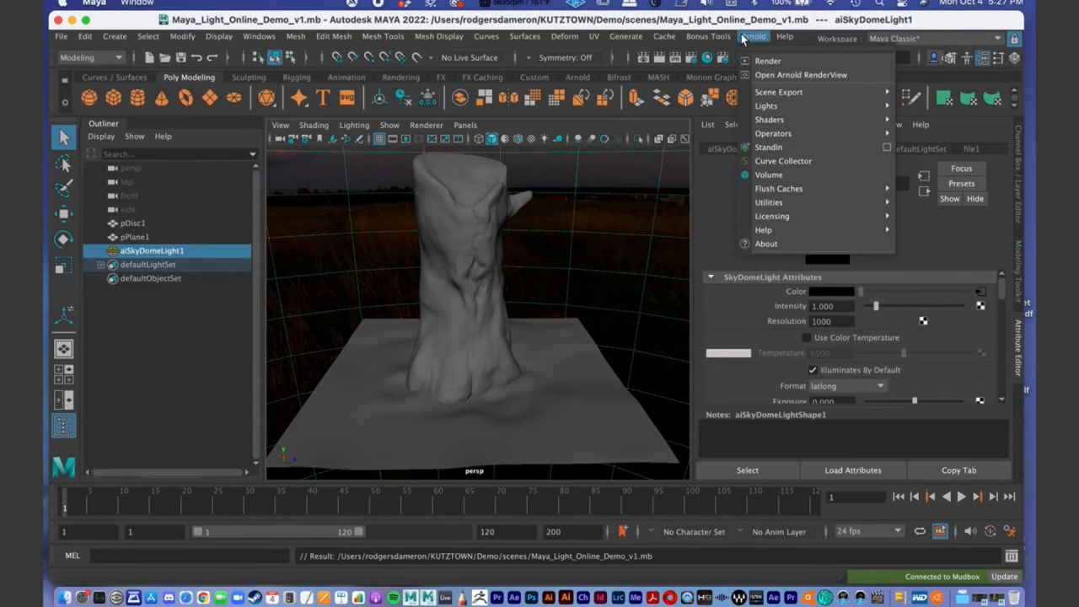
{"action": "left_click", "coordinate": [775, 77]}
{"action": "left_click_drag", "start_coordinate": [368, 52], "coordinate": [383, 56]}
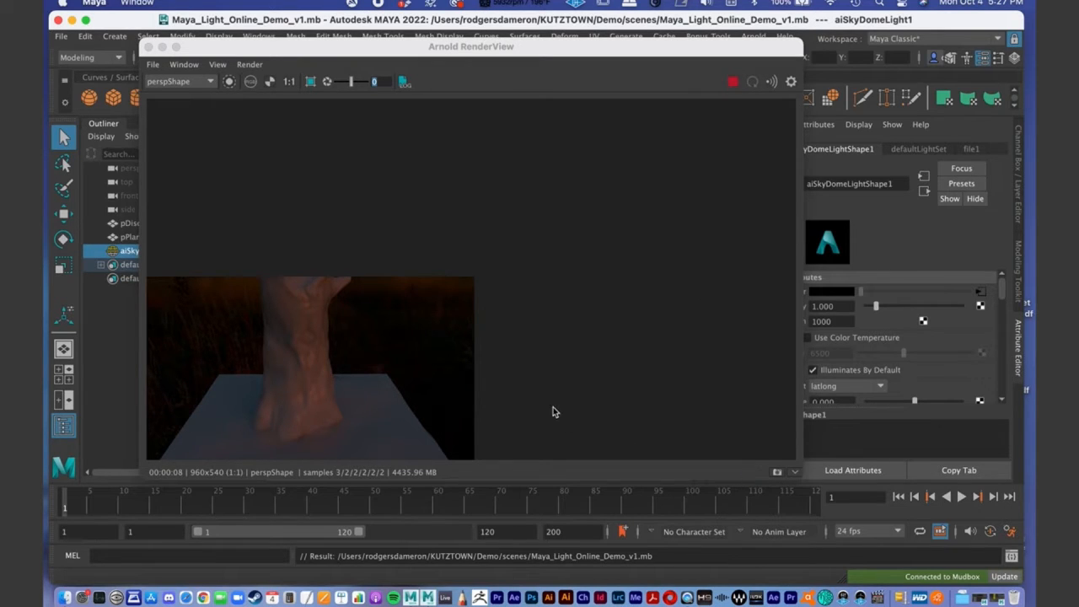
{"action": "left_click_drag", "start_coordinate": [392, 326], "coordinate": [599, 147]}
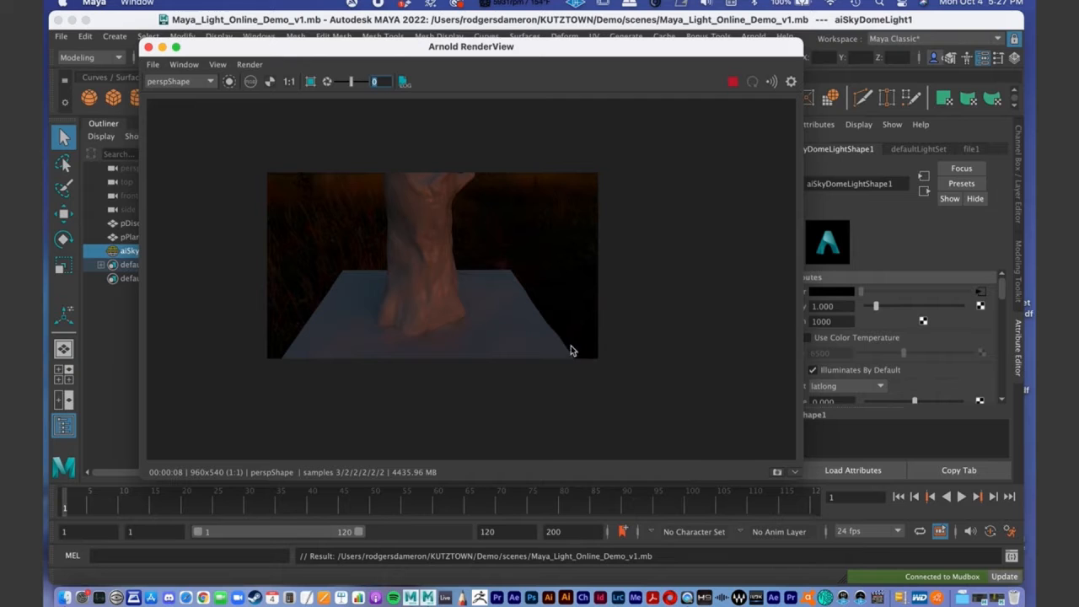
{"action": "left_click_drag", "start_coordinate": [338, 272], "coordinate": [421, 276]}
{"action": "scroll", "coordinate": [413, 256], "scroll_direction": "up", "scroll_amount": 2}
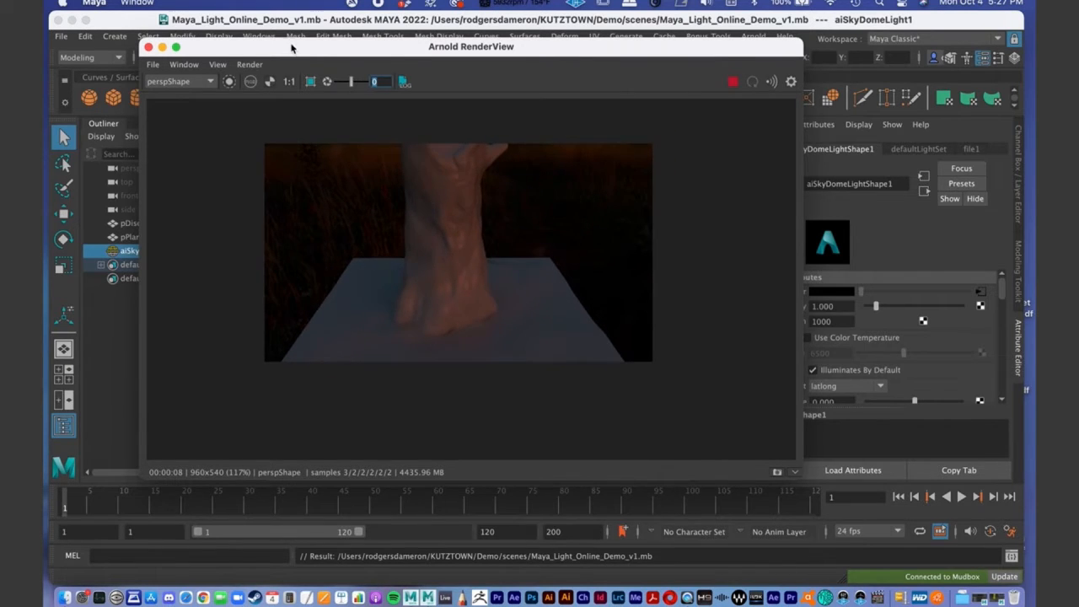
- Reframe the perspective camera so the whole stump and ground fit in the live render, and reposition the RenderView window for viewing
{"action": "left_click_drag", "start_coordinate": [290, 48], "coordinate": [664, 144]}
{"action": "scroll", "coordinate": [418, 256], "scroll_direction": "up", "scroll_amount": 2}
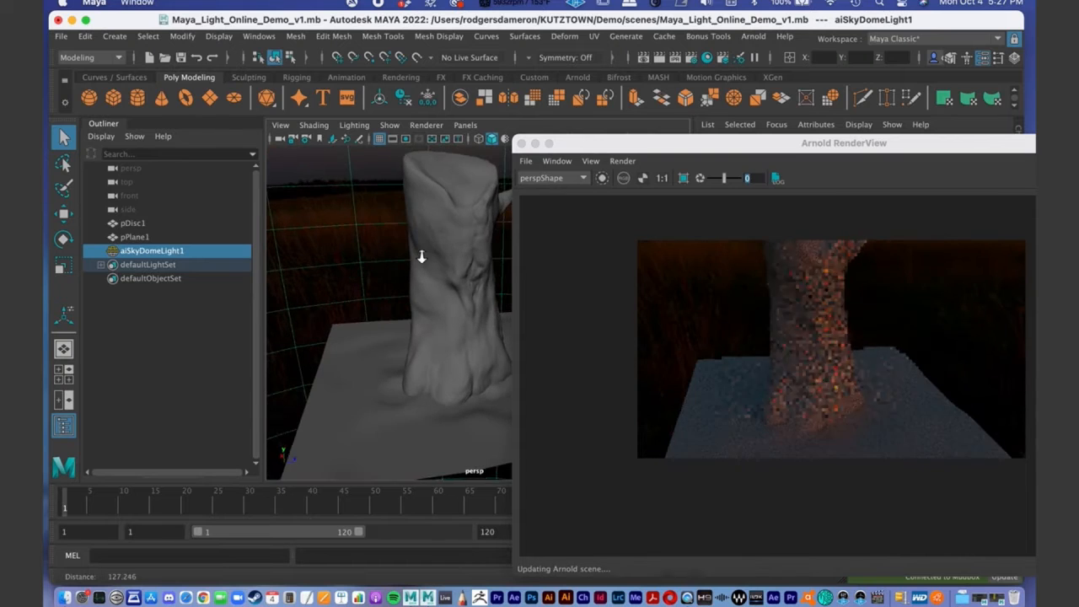
{"action": "scroll", "coordinate": [421, 257], "scroll_direction": "down", "scroll_amount": 3}
{"action": "left_click_drag", "start_coordinate": [387, 341], "coordinate": [361, 298], "text": "alt"}
{"action": "left_click_drag", "start_coordinate": [661, 143], "coordinate": [261, 45]}
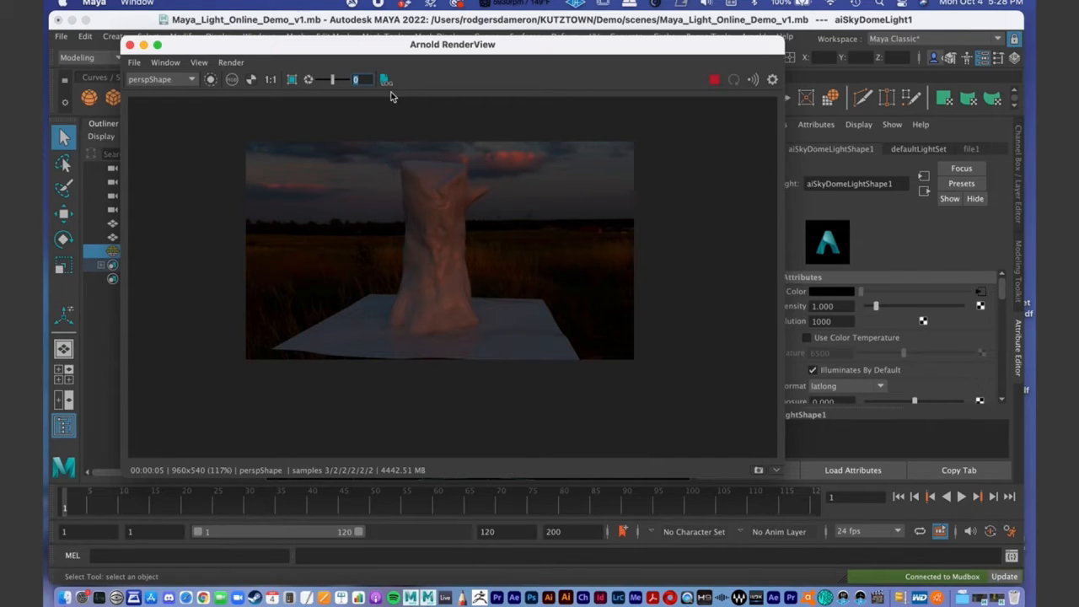
{"action": "left_click_drag", "start_coordinate": [419, 46], "coordinate": [391, 69]}
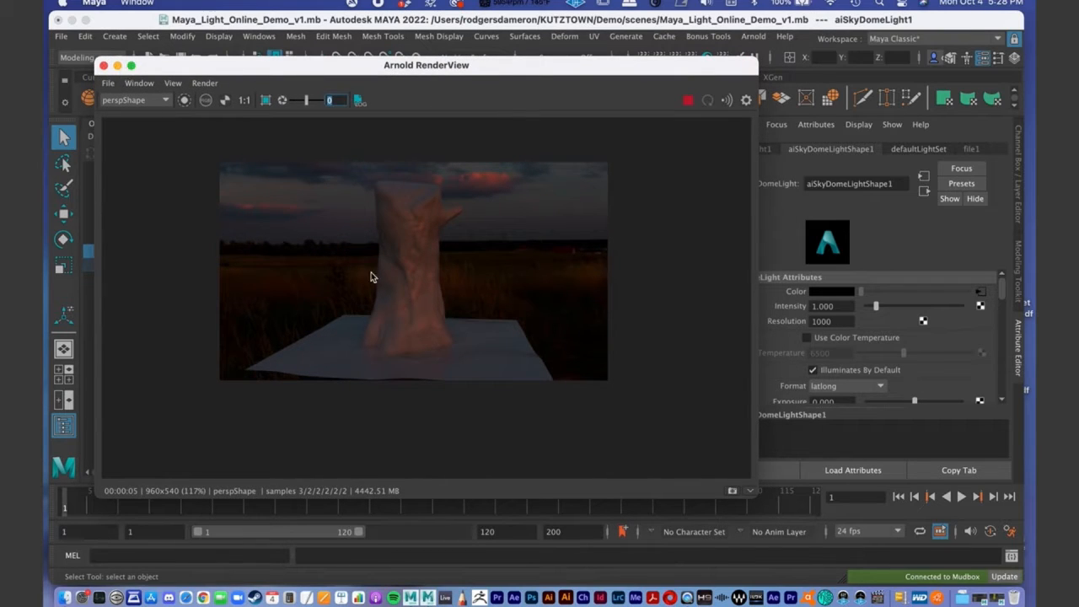
{"action": "left_click_drag", "start_coordinate": [248, 73], "coordinate": [293, 132]}
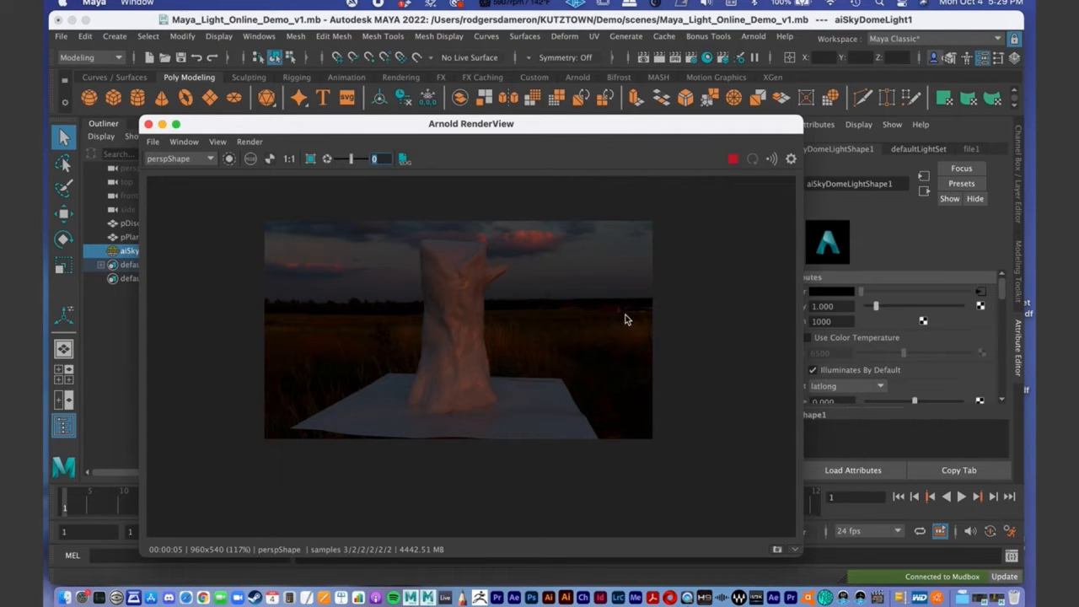
- Minimize the RenderView and set the skydome light's Camera visibility to 0 to hide the sky from the render
{"action": "left_click_drag", "start_coordinate": [384, 133], "coordinate": [341, 140]}
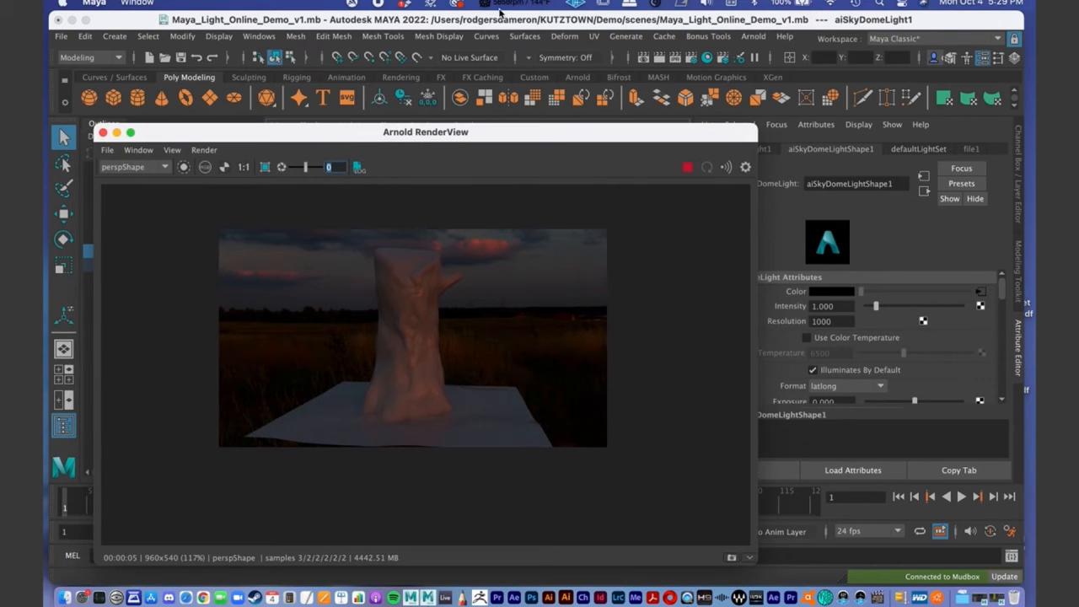
{"action": "left_click", "coordinate": [477, 21]}
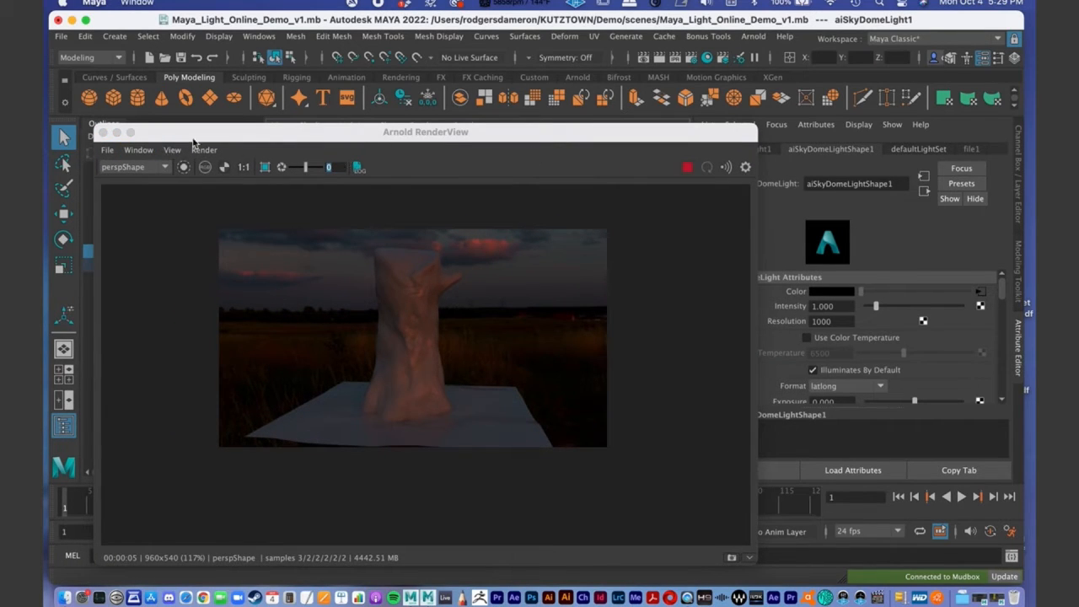
{"action": "left_click", "coordinate": [116, 133]}
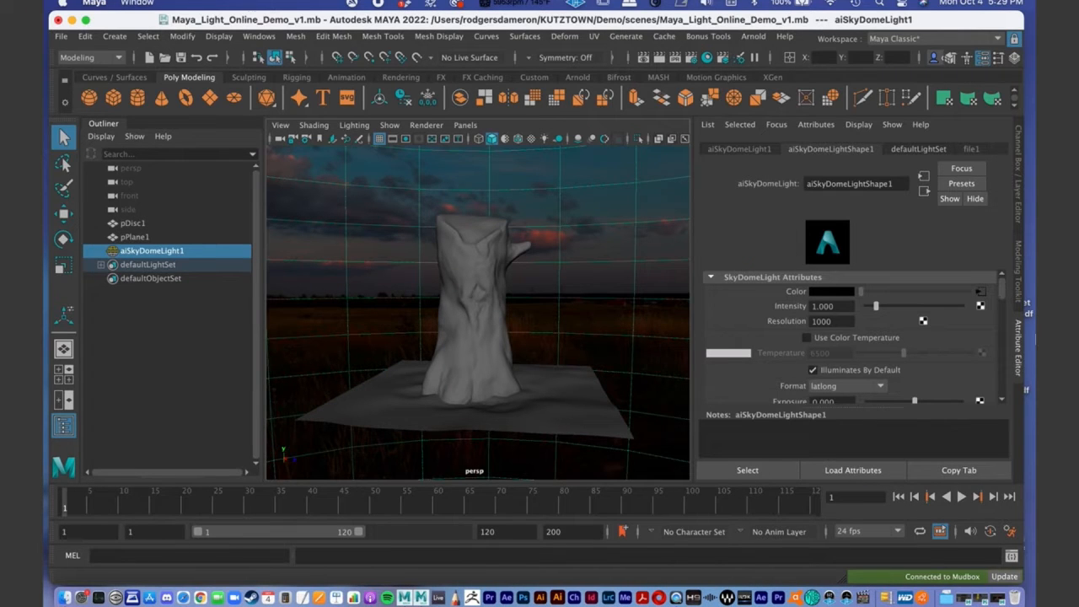
{"action": "scroll", "coordinate": [1002, 293], "scroll_direction": "down", "scroll_amount": 5}
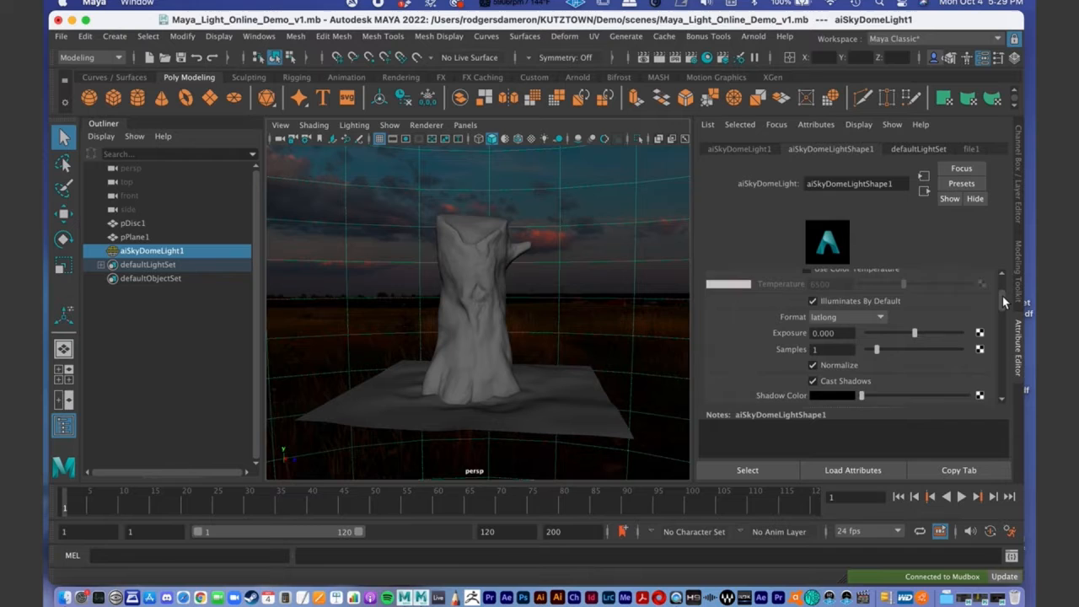
{"action": "left_click_drag", "start_coordinate": [1003, 300], "coordinate": [1002, 327]}
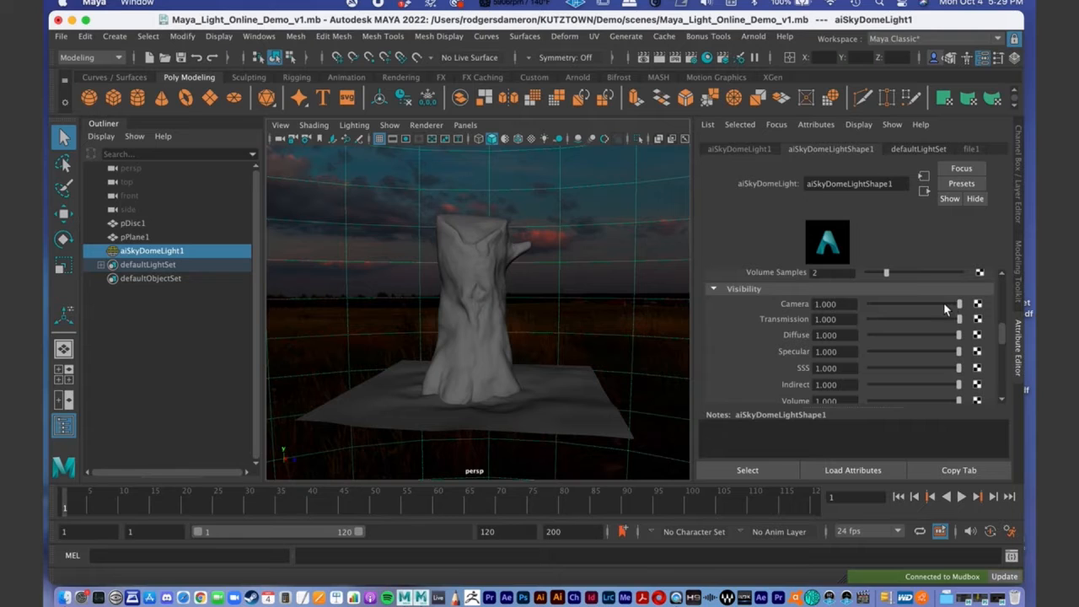
{"action": "left_click_drag", "start_coordinate": [949, 304], "coordinate": [809, 306]}
- Restore the RenderView, collapse its snapshot area and move the window aside so the perspective viewport is accessible
{"action": "left_click", "coordinate": [1002, 597]}
{"action": "left_click_drag", "start_coordinate": [282, 133], "coordinate": [323, 74]}
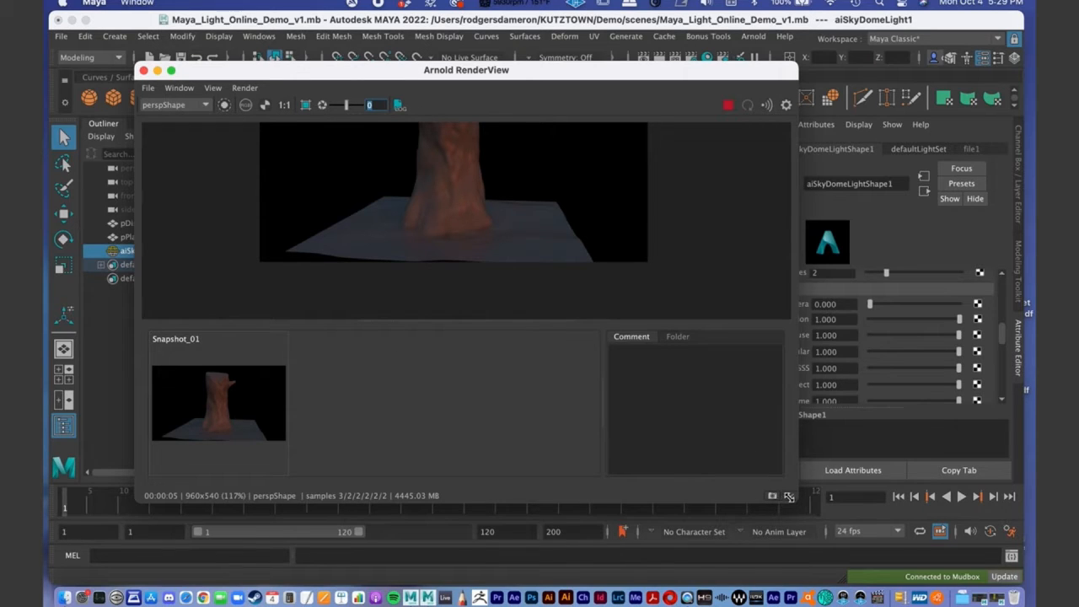
{"action": "left_click", "coordinate": [789, 496]}
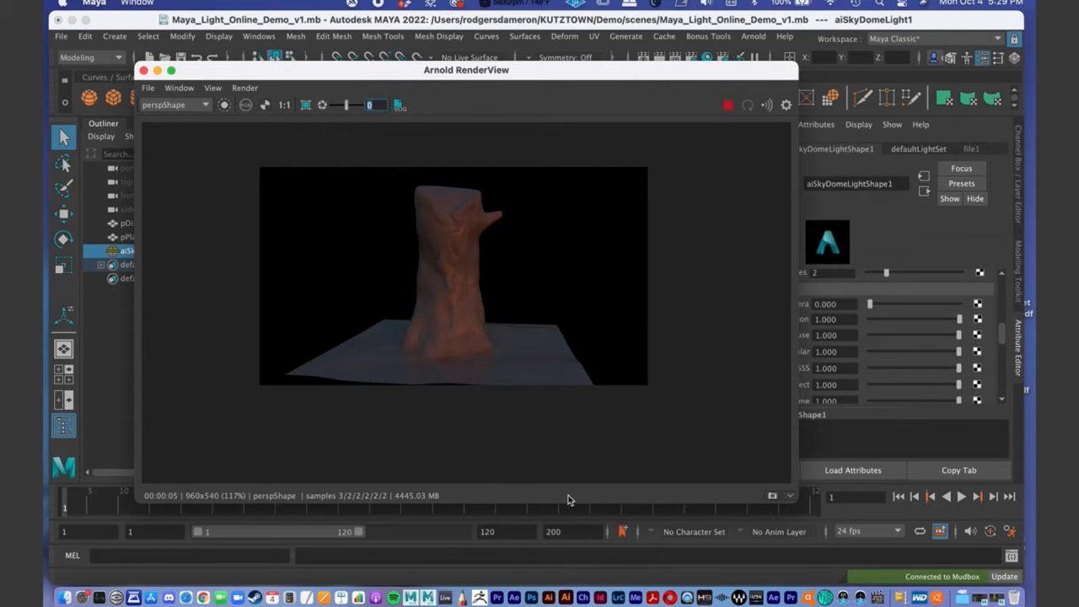
{"action": "left_click_drag", "start_coordinate": [251, 70], "coordinate": [672, 112]}
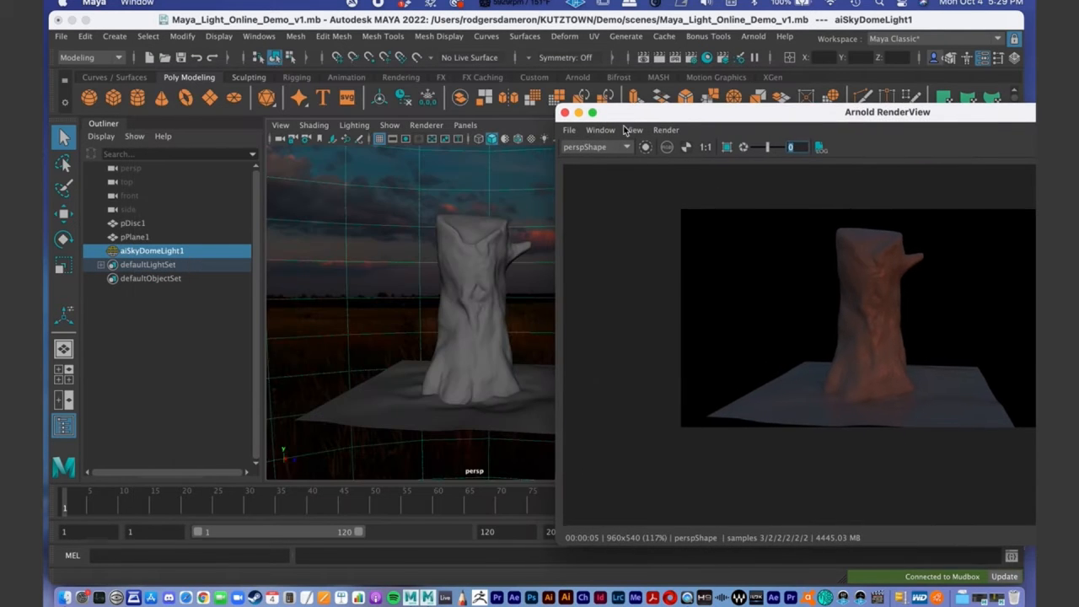
- Examine the skydome lighting on the stump and ground in the live render from several perspective camera angles
{"action": "left_click_drag", "start_coordinate": [422, 301], "coordinate": [425, 272], "text": "alt"}
{"action": "right_click_drag", "start_coordinate": [424, 272], "coordinate": [474, 265], "text": "alt"}
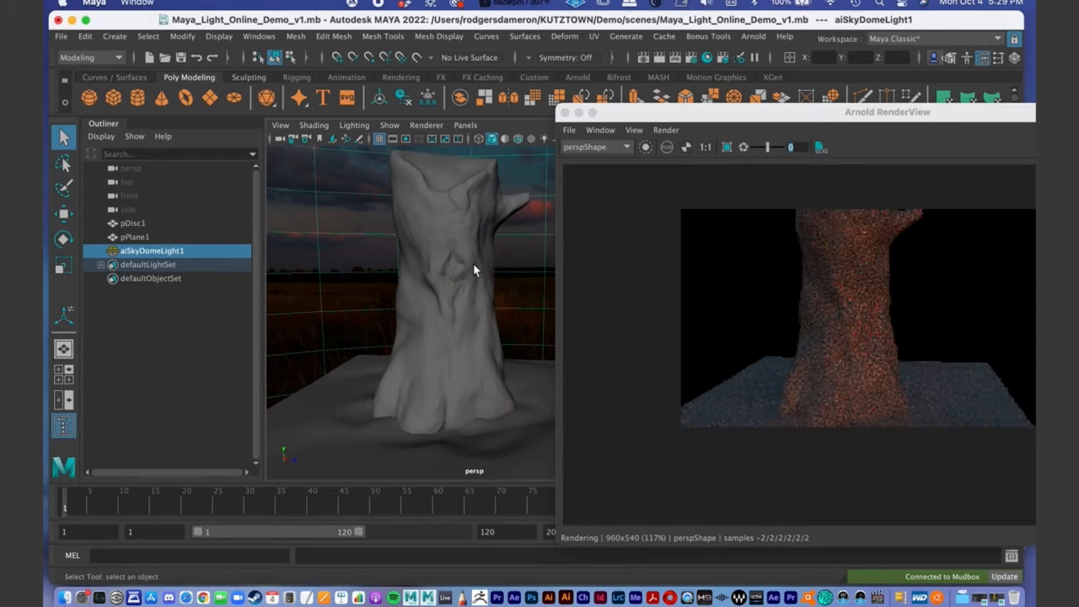
{"action": "left_click_drag", "start_coordinate": [456, 264], "coordinate": [451, 272], "text": "alt"}
{"action": "right_click_drag", "start_coordinate": [504, 264], "coordinate": [419, 247], "text": "alt"}
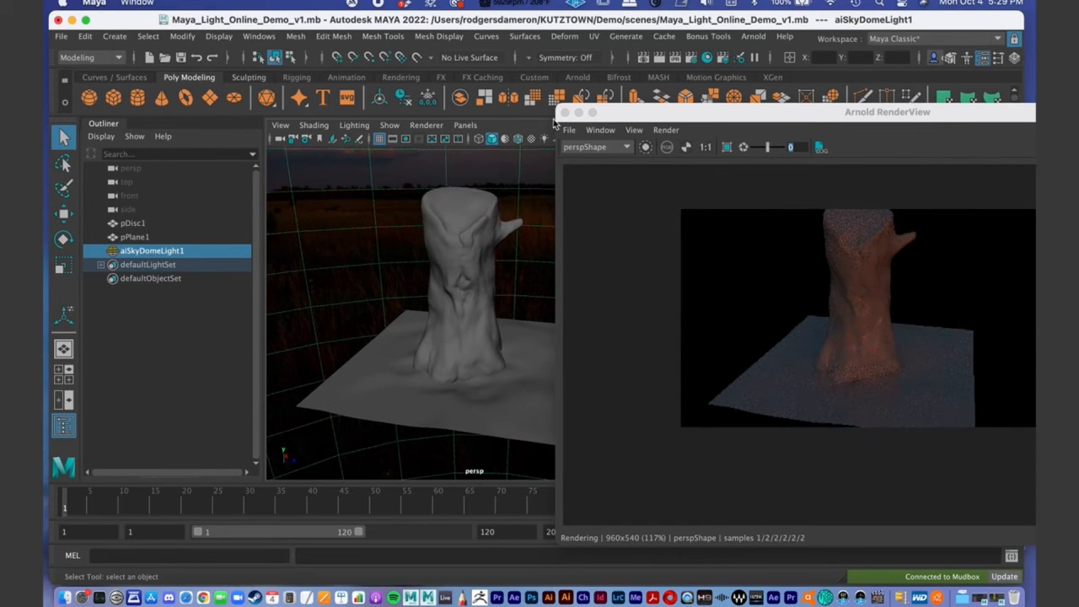
{"action": "left_click_drag", "start_coordinate": [659, 111], "coordinate": [718, 70]}
{"action": "left_click_drag", "start_coordinate": [475, 291], "coordinate": [447, 286], "text": "alt"}
{"action": "middle_click_drag", "start_coordinate": [446, 287], "coordinate": [384, 266], "text": "alt"}
{"action": "right_click_drag", "start_coordinate": [384, 267], "coordinate": [447, 265], "text": "alt"}
{"action": "left_click_drag", "start_coordinate": [448, 265], "coordinate": [489, 266], "text": "alt"}
{"action": "left_click_drag", "start_coordinate": [758, 81], "coordinate": [345, 51]}
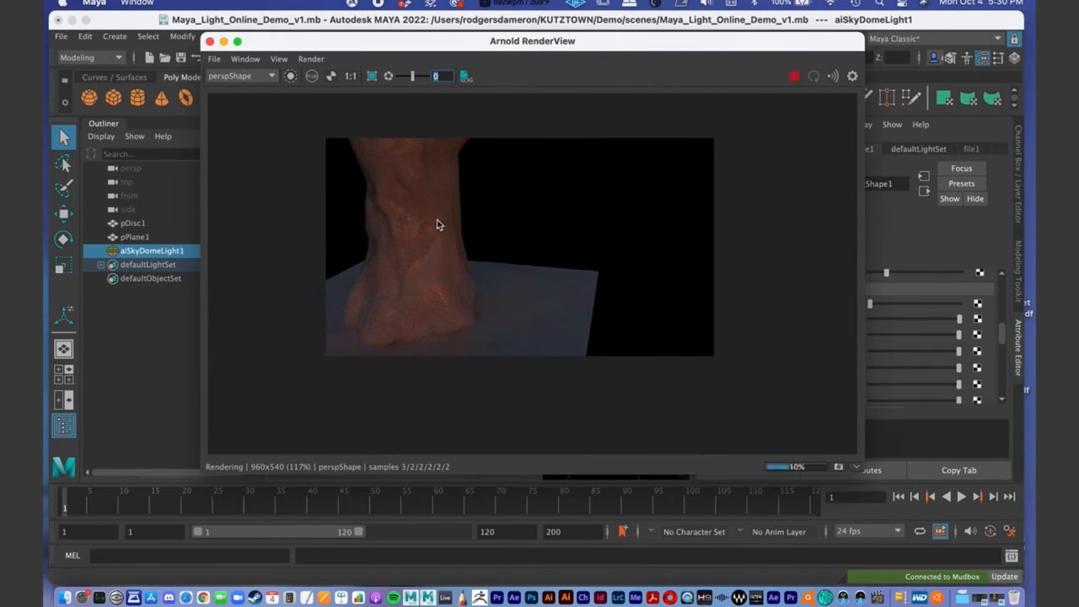
{"action": "scroll", "coordinate": [515, 289], "scroll_direction": "up", "scroll_amount": 1}
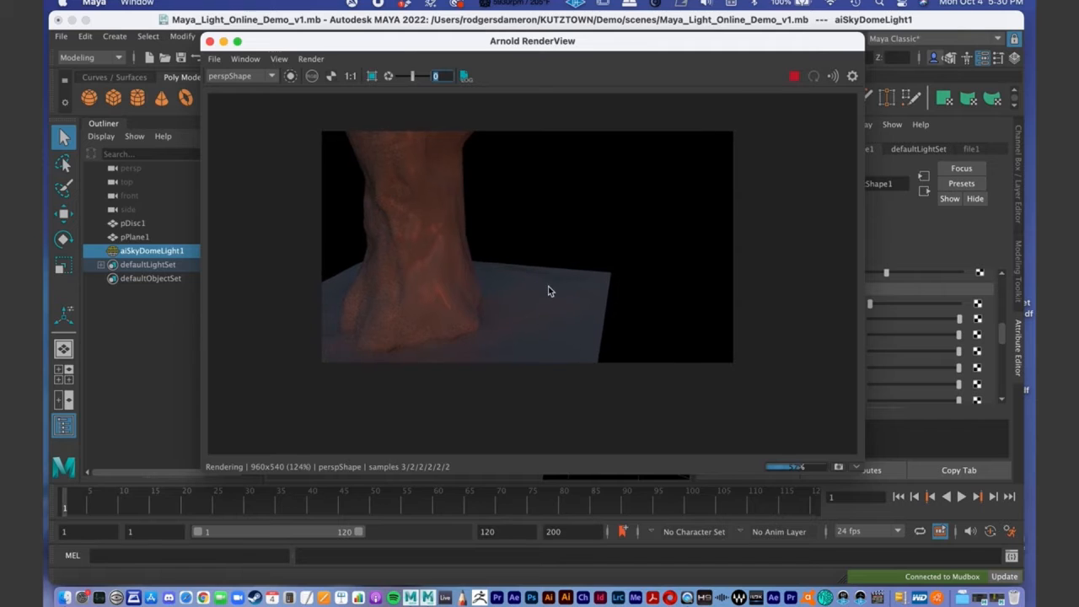
- Try 3D Manipulation in the RenderView to orbit the rendered scene, switch it off and recenter the image
{"action": "left_click", "coordinate": [247, 59]}
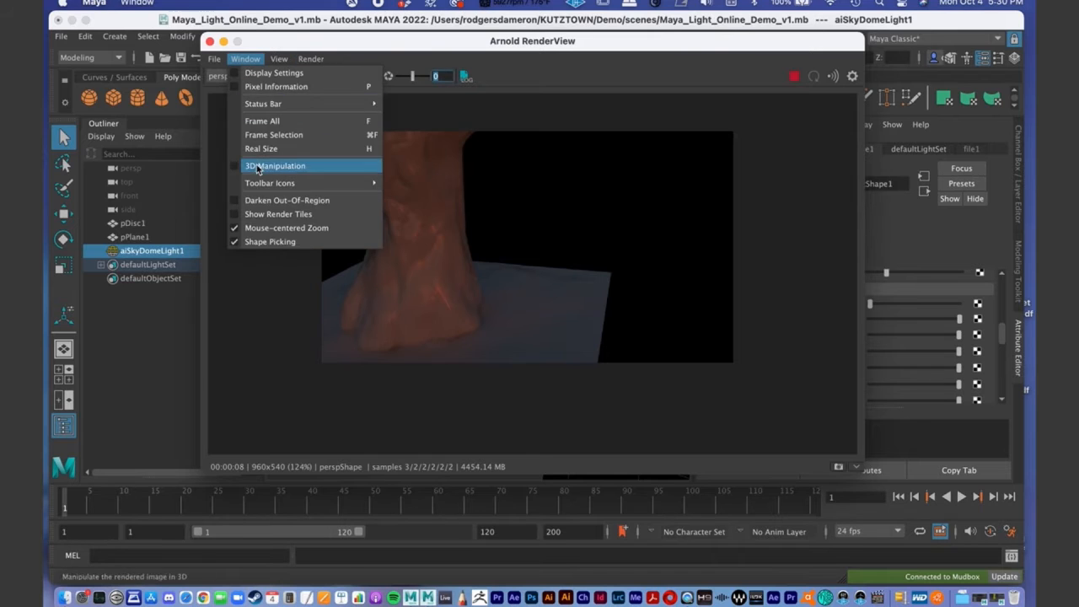
{"action": "left_click", "coordinate": [274, 163]}
{"action": "middle_click_drag", "start_coordinate": [459, 256], "coordinate": [515, 216], "text": "alt"}
{"action": "left_click", "coordinate": [279, 59]}
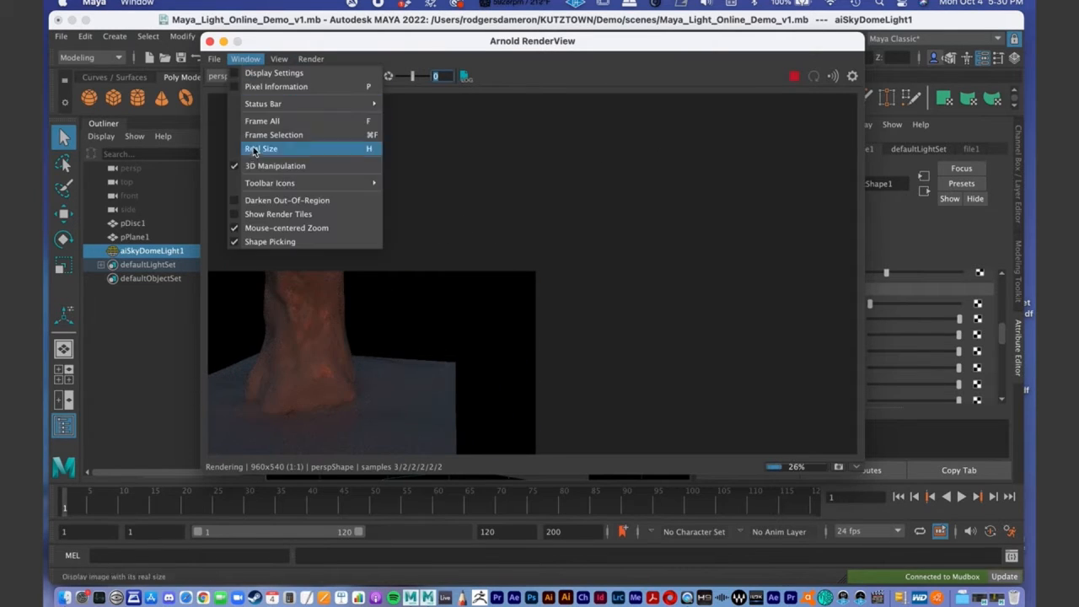
{"action": "left_click", "coordinate": [270, 163]}
{"action": "middle_click_drag", "start_coordinate": [542, 264], "coordinate": [717, 129], "text": "alt"}
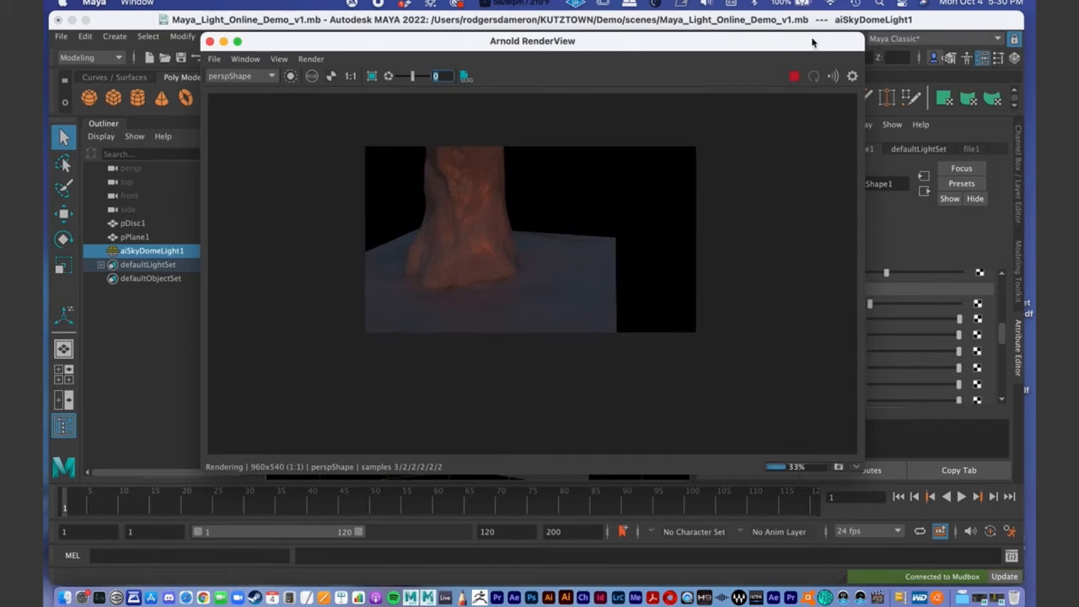
- Enable 3D Manipulation in the RenderView, resize the window and orbit the rendered scene to a raised view of the stump
{"action": "left_click", "coordinate": [256, 64]}
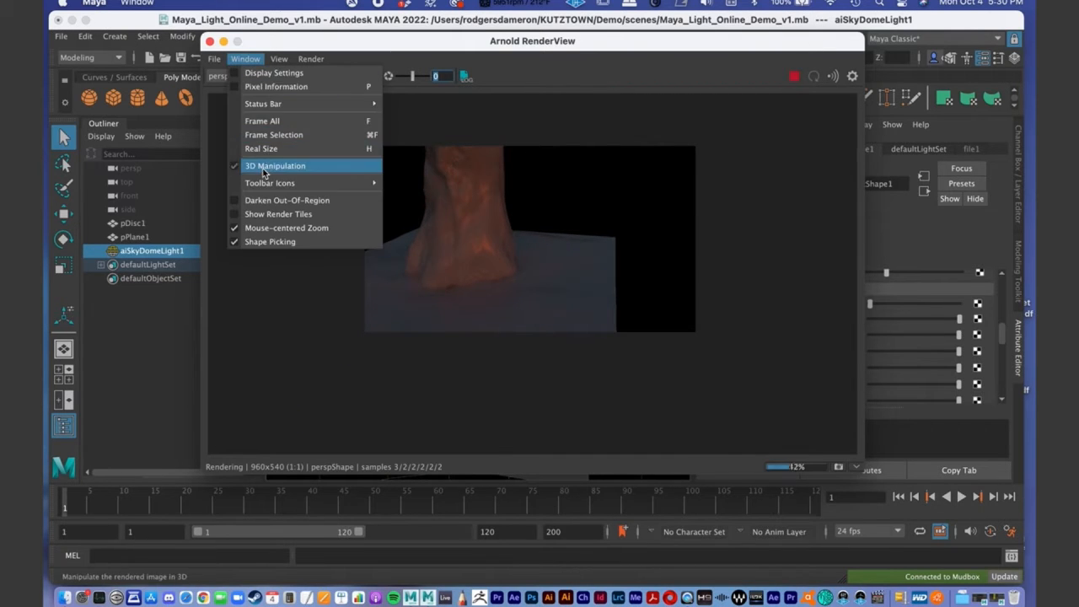
{"action": "left_click", "coordinate": [270, 168]}
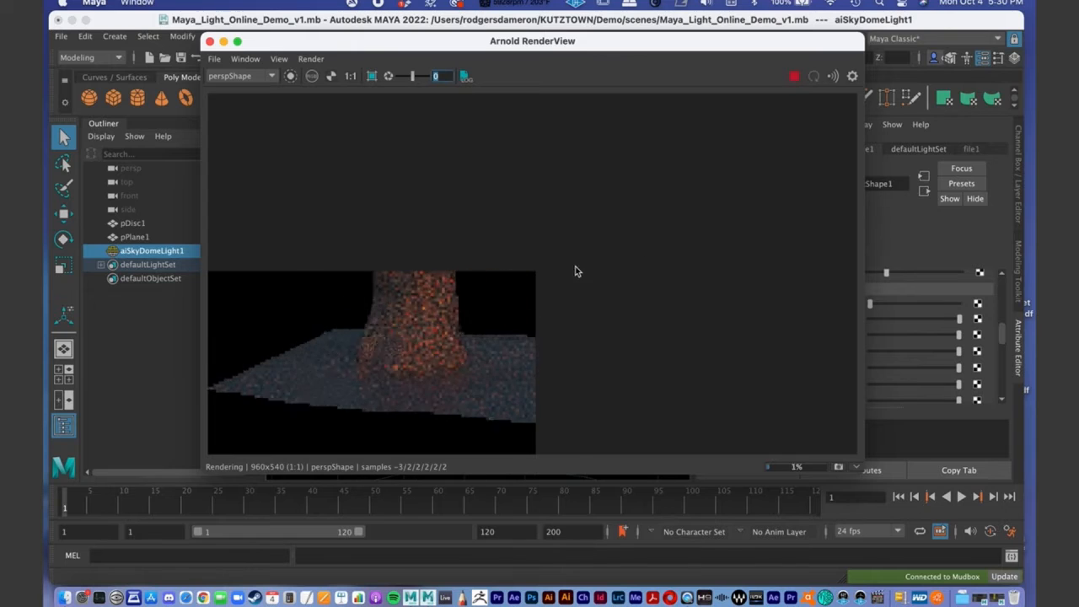
{"action": "left_click_drag", "start_coordinate": [863, 475], "coordinate": [883, 403]}
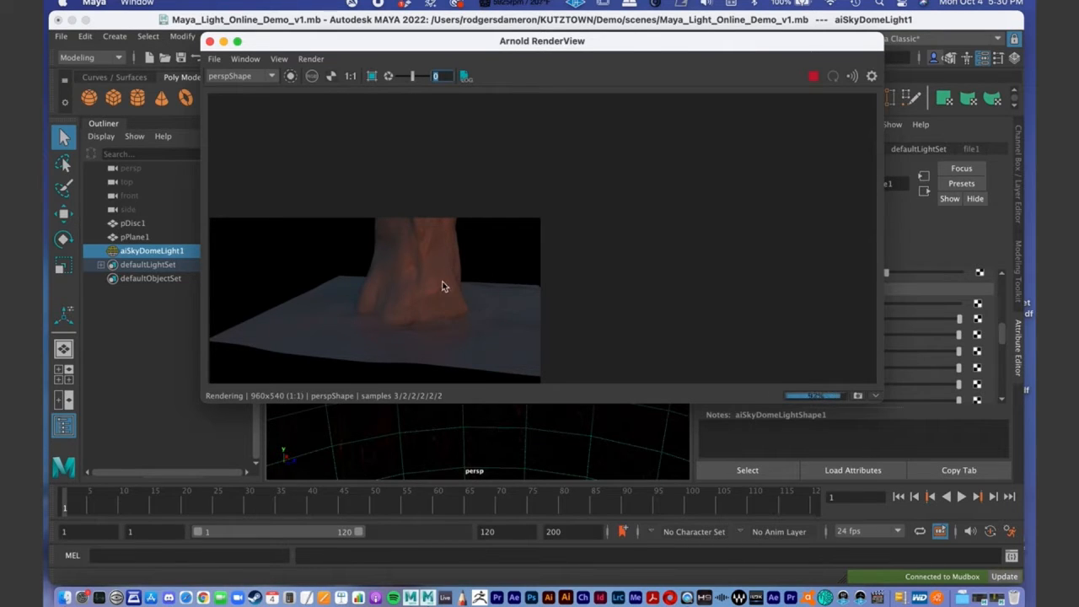
{"action": "middle_click_drag", "start_coordinate": [435, 294], "coordinate": [479, 303], "text": "alt"}
{"action": "right_click_drag", "start_coordinate": [451, 292], "coordinate": [308, 294], "text": "alt"}
{"action": "left_click_drag", "start_coordinate": [308, 295], "coordinate": [540, 303], "text": "alt"}
{"action": "left_click_drag", "start_coordinate": [878, 398], "coordinate": [950, 486]}
{"action": "left_click_drag", "start_coordinate": [417, 405], "coordinate": [411, 329], "text": "alt"}
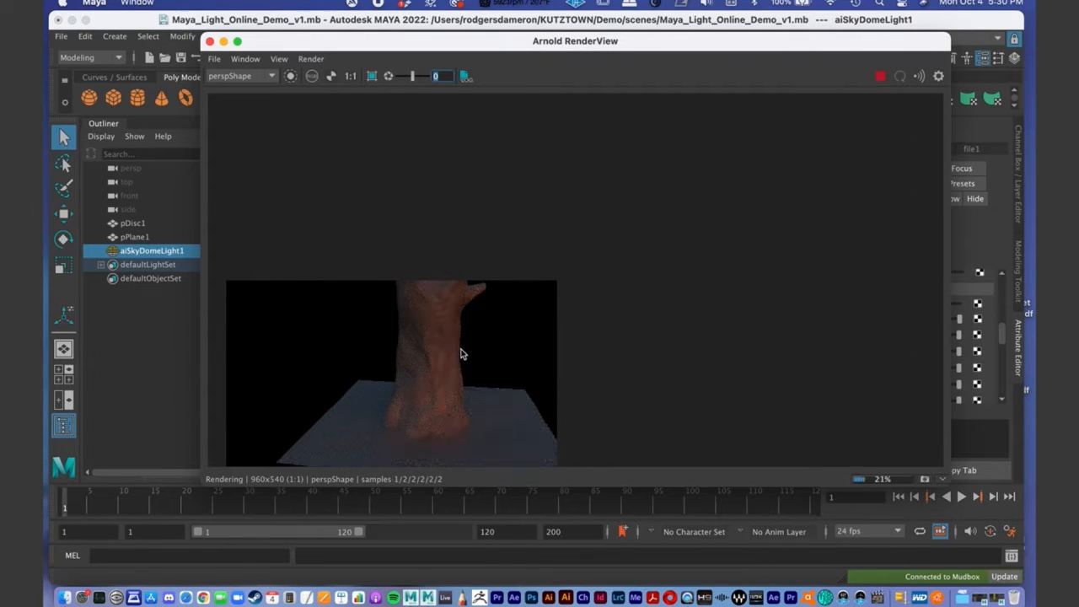
- Turn off 3D Manipulation in the RenderView, then center and enlarge the rendered image in its window
{"action": "left_click", "coordinate": [249, 63]}
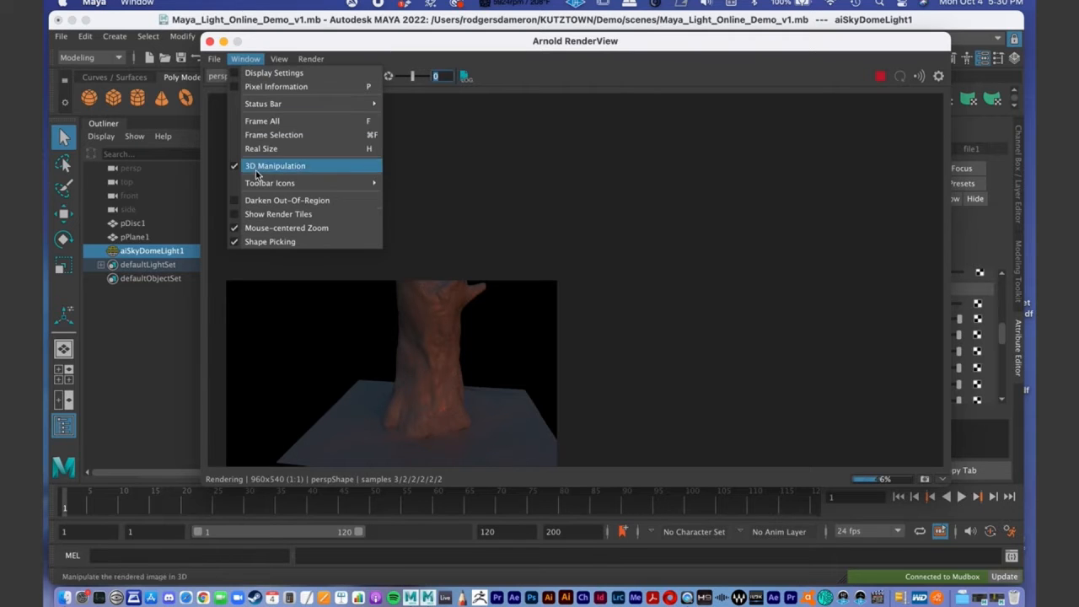
{"action": "left_click", "coordinate": [259, 171]}
{"action": "left_click", "coordinate": [246, 59]}
{"action": "left_click", "coordinate": [249, 61]}
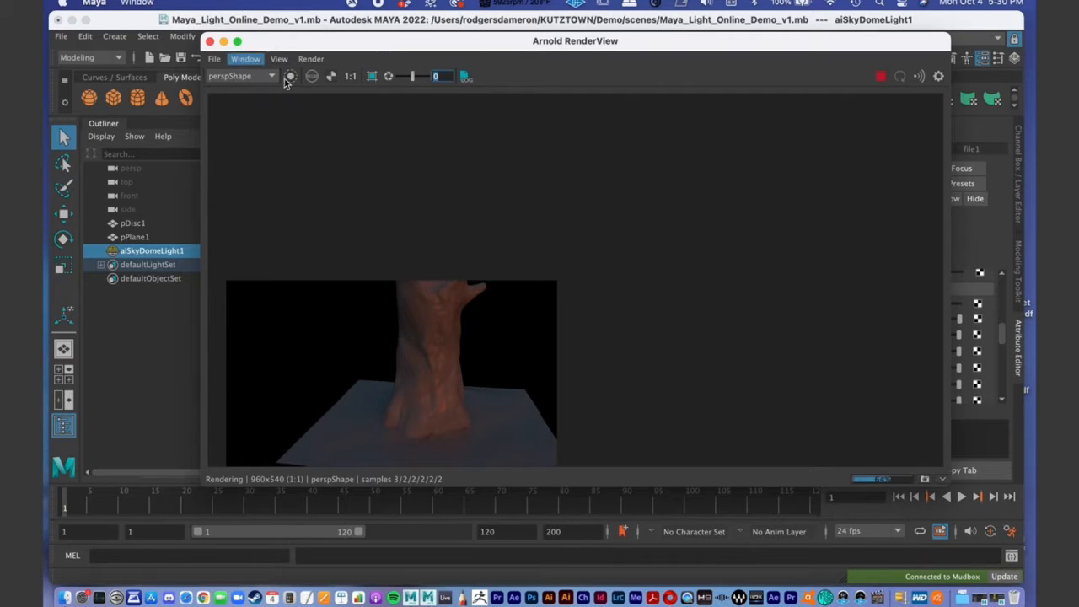
{"action": "middle_click_drag", "start_coordinate": [504, 260], "coordinate": [809, 44], "text": "alt"}
{"action": "right_click_drag", "start_coordinate": [590, 268], "coordinate": [867, 268], "text": "alt"}
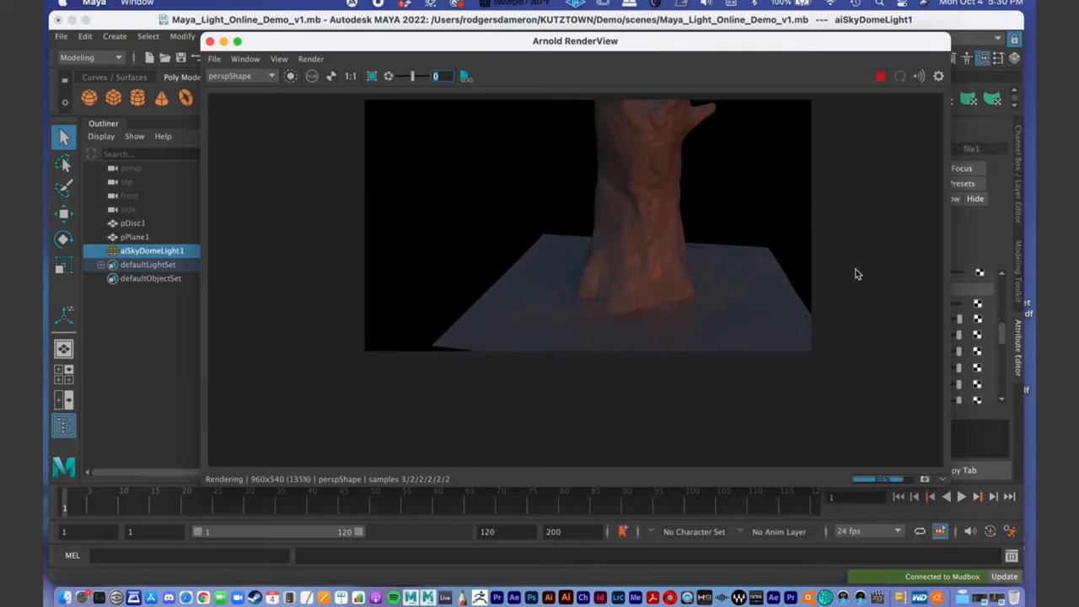
{"action": "middle_click_drag", "start_coordinate": [729, 279], "coordinate": [688, 333], "text": "alt"}
{"action": "right_click_drag", "start_coordinate": [688, 333], "coordinate": [725, 309], "text": "alt"}
{"action": "middle_click_drag", "start_coordinate": [691, 313], "coordinate": [680, 328], "text": "alt"}
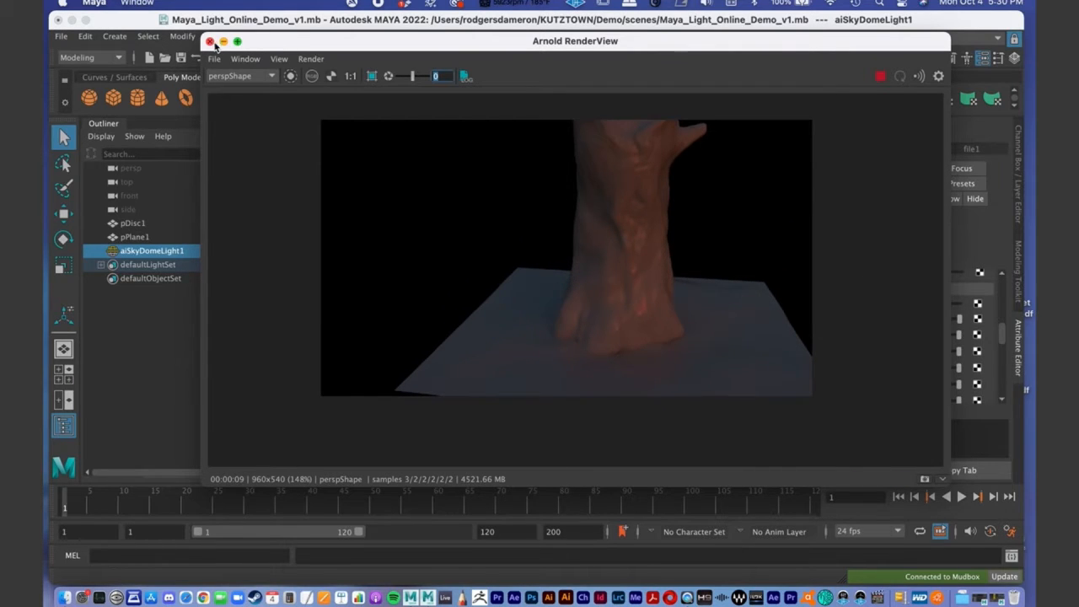
- Minimize the RenderView, reframe the stump and ground in the perspective viewport, and save the scene
{"action": "left_click", "coordinate": [223, 42]}
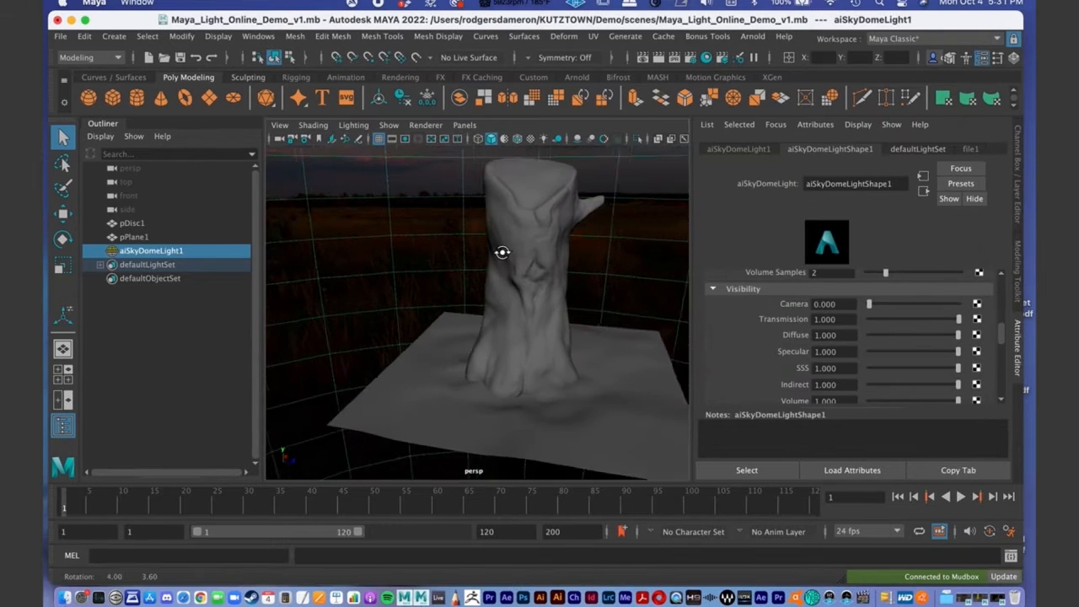
{"action": "middle_click_drag", "start_coordinate": [561, 301], "coordinate": [487, 309], "text": "alt"}
{"action": "right_click_drag", "start_coordinate": [487, 308], "coordinate": [410, 265], "text": "alt"}
{"action": "left_click_drag", "start_coordinate": [440, 287], "coordinate": [456, 306], "text": "alt"}
{"action": "right_click_drag", "start_coordinate": [456, 306], "coordinate": [499, 306], "text": "alt"}
{"action": "left_click_drag", "start_coordinate": [498, 306], "coordinate": [489, 304], "text": "alt"}
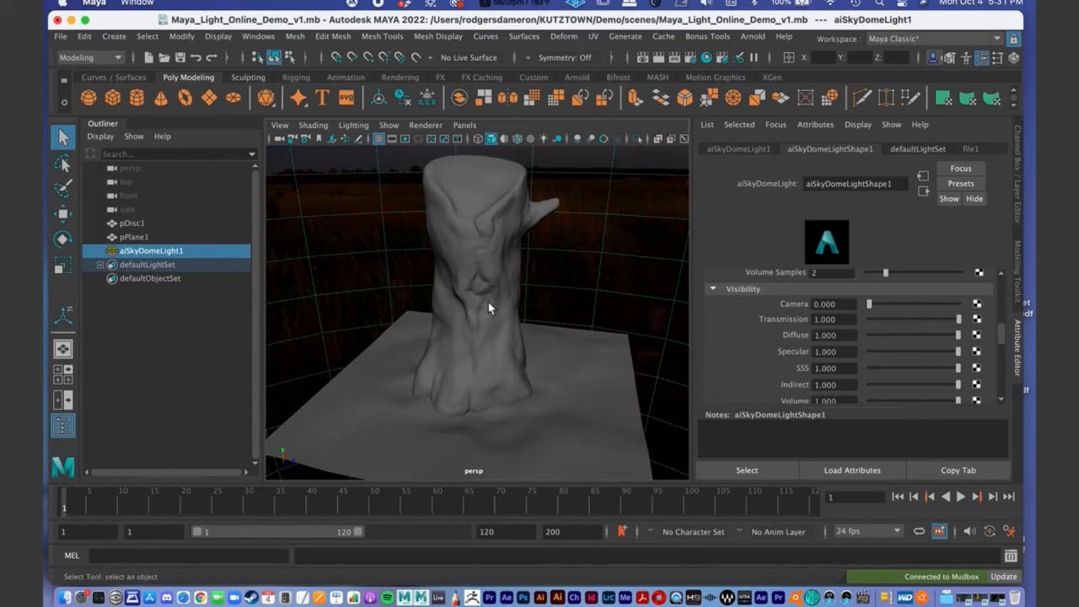
{"action": "left_click", "coordinate": [61, 36]}
{"action": "left_click", "coordinate": [84, 87]}
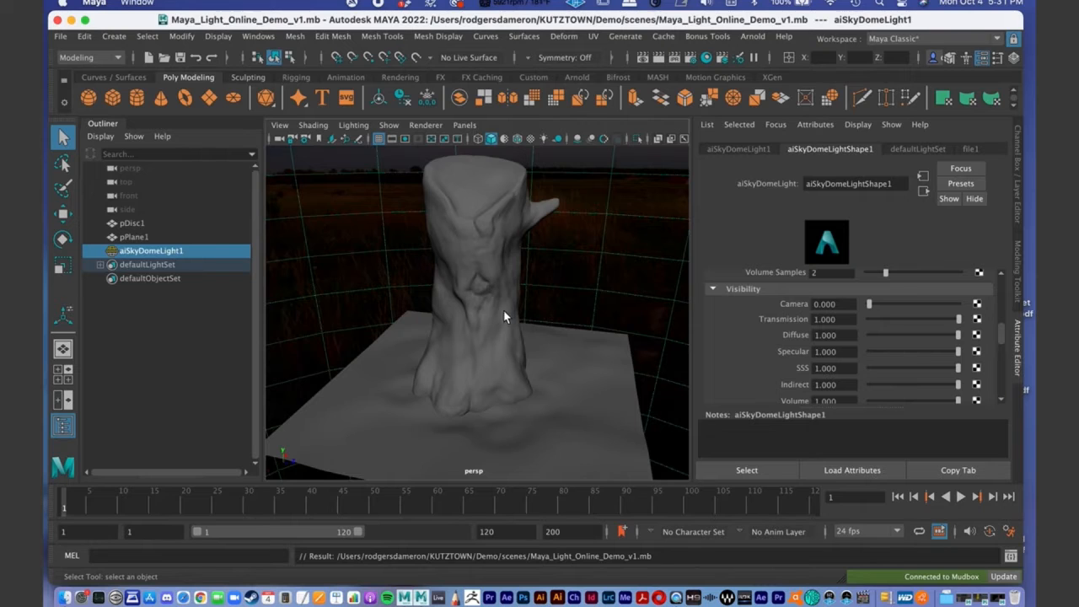
- Select the stump mesh and examine its sculpted form and wireframe from several angles
{"action": "left_click_drag", "start_coordinate": [506, 313], "coordinate": [523, 311], "text": "alt"}
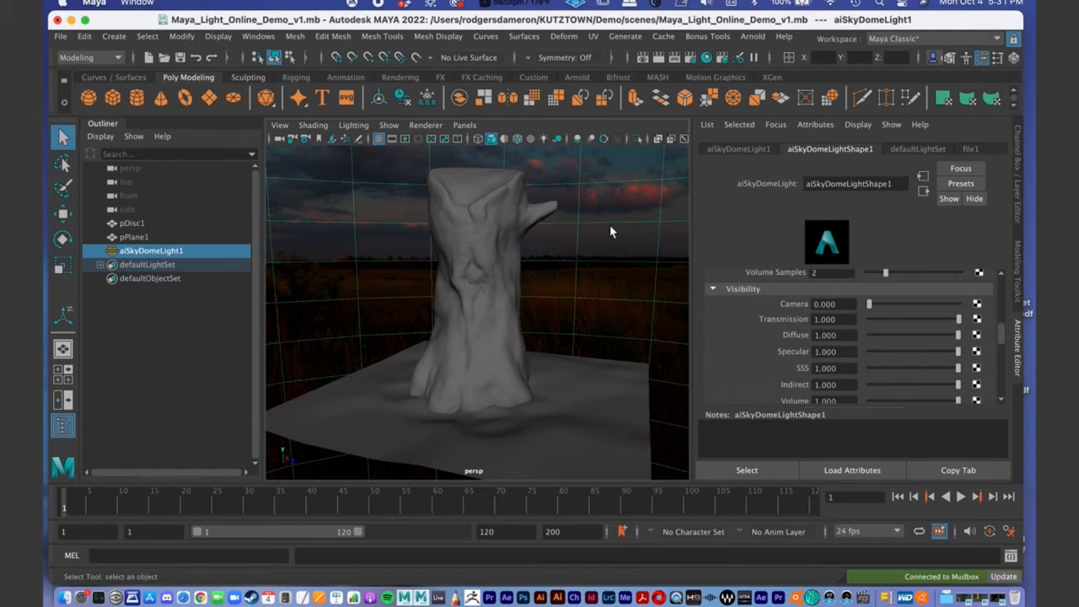
{"action": "left_click", "coordinate": [482, 290]}
{"action": "scroll", "coordinate": [485, 274], "scroll_direction": "up", "scroll_amount": 10}
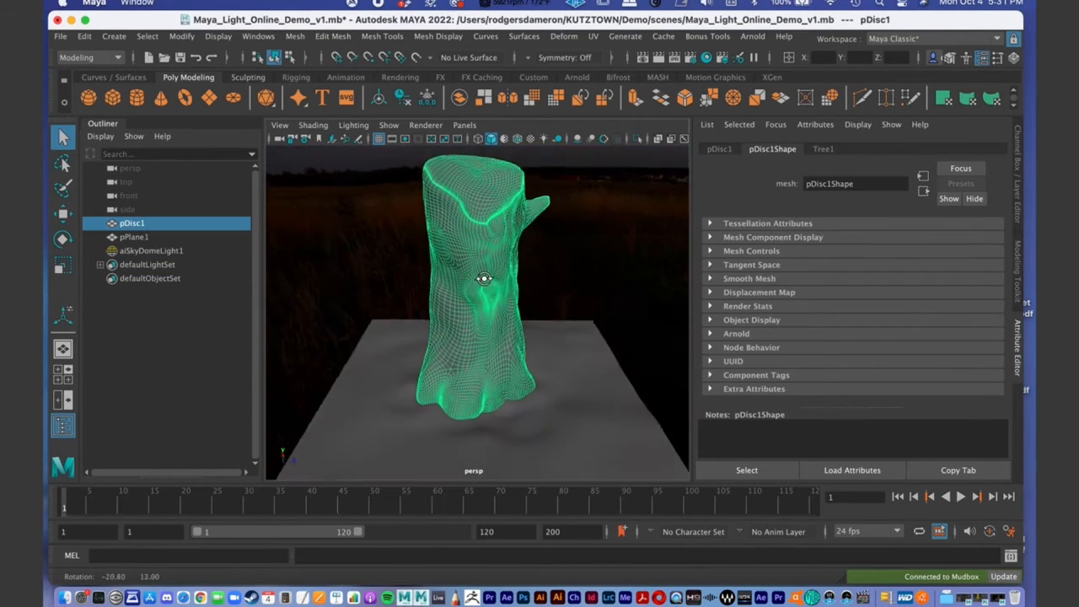
{"action": "scroll", "coordinate": [465, 270], "scroll_direction": "down", "scroll_amount": 3}
{"action": "left_click_drag", "start_coordinate": [465, 270], "coordinate": [429, 233], "text": "alt"}
{"action": "scroll", "coordinate": [489, 241], "scroll_direction": "down", "scroll_amount": 3}
{"action": "right_click_drag", "start_coordinate": [398, 229], "coordinate": [447, 238], "text": "alt"}
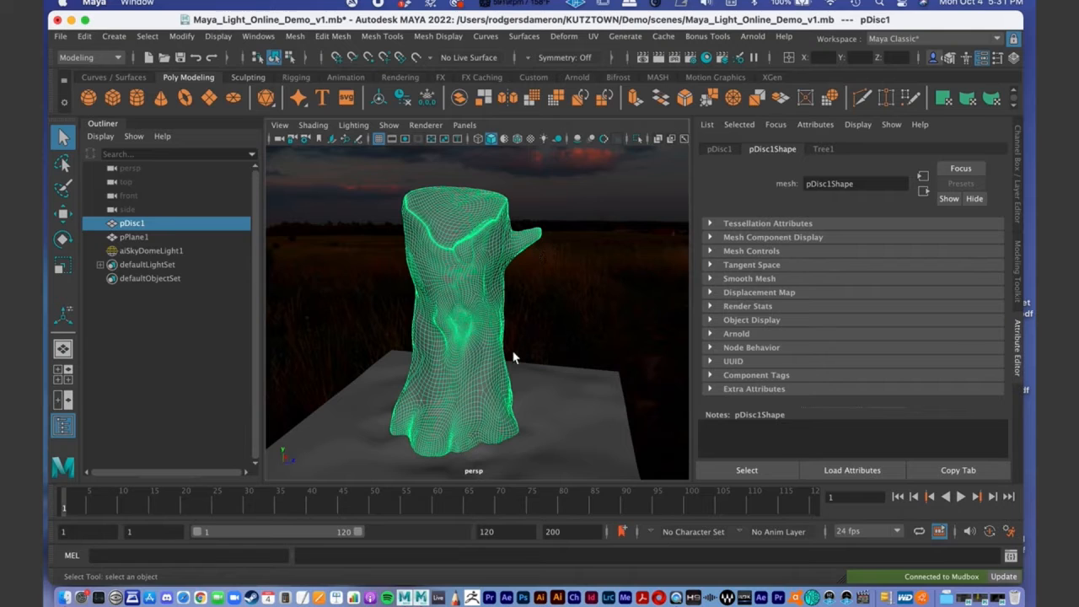
{"action": "left_click_drag", "start_coordinate": [395, 301], "coordinate": [430, 289], "text": "alt"}
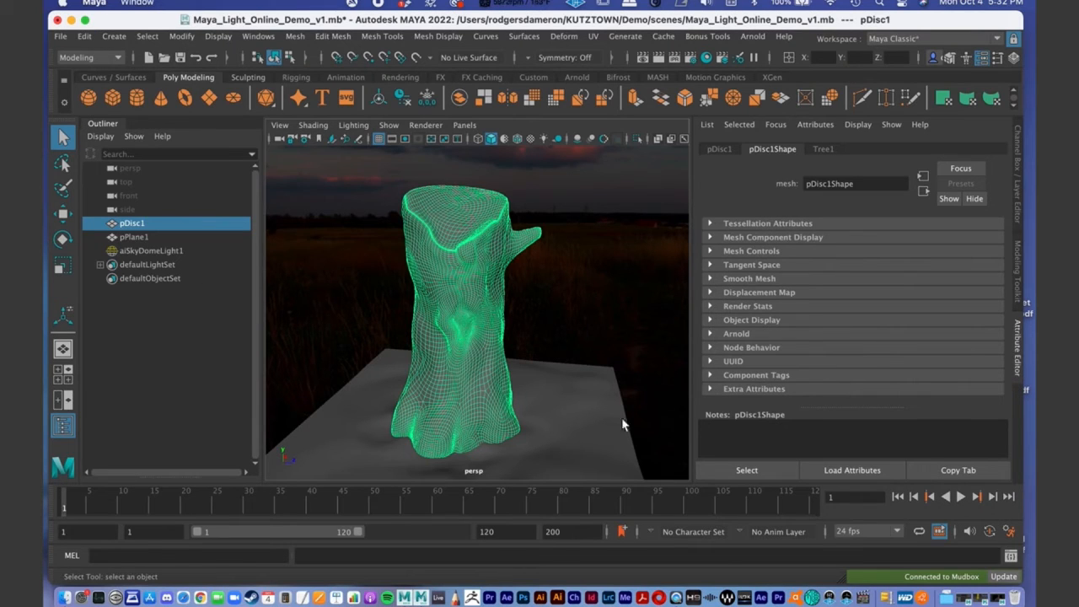
- Deselect the stump mesh and inspect its smooth shaded form from several angles in the perspective viewport
{"action": "left_click", "coordinate": [633, 321]}
{"action": "right_click_drag", "start_coordinate": [417, 312], "coordinate": [555, 250]}
{"action": "left_click_drag", "start_coordinate": [501, 292], "coordinate": [434, 284], "text": "alt"}
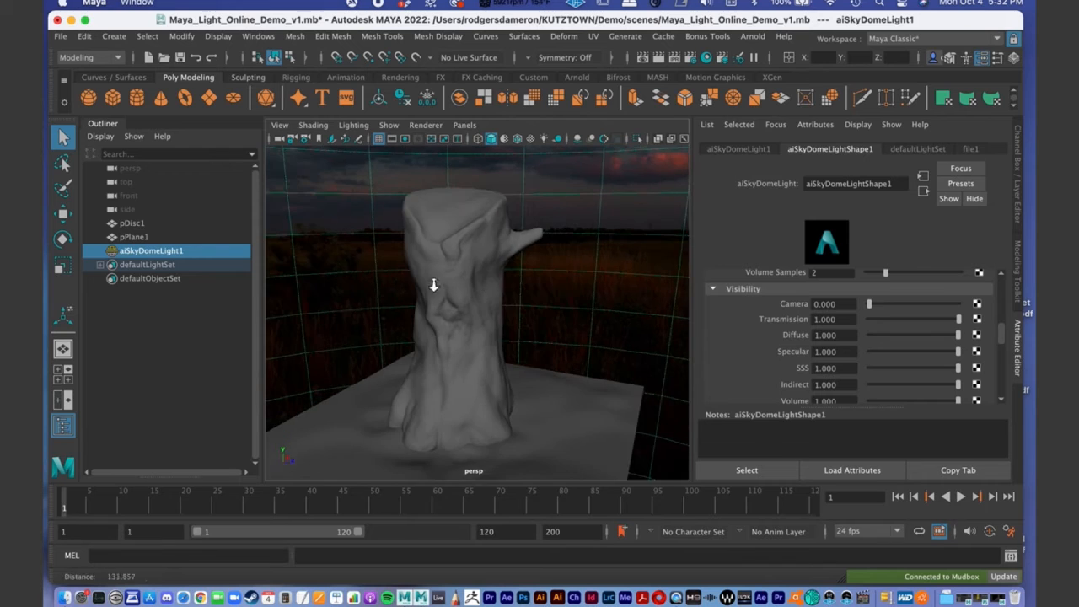
{"action": "right_click_drag", "start_coordinate": [434, 284], "coordinate": [458, 248], "text": "alt"}
{"action": "middle_click_drag", "start_coordinate": [501, 236], "coordinate": [521, 272], "text": "alt"}
{"action": "right_click_drag", "start_coordinate": [521, 272], "coordinate": [434, 250], "text": "alt"}
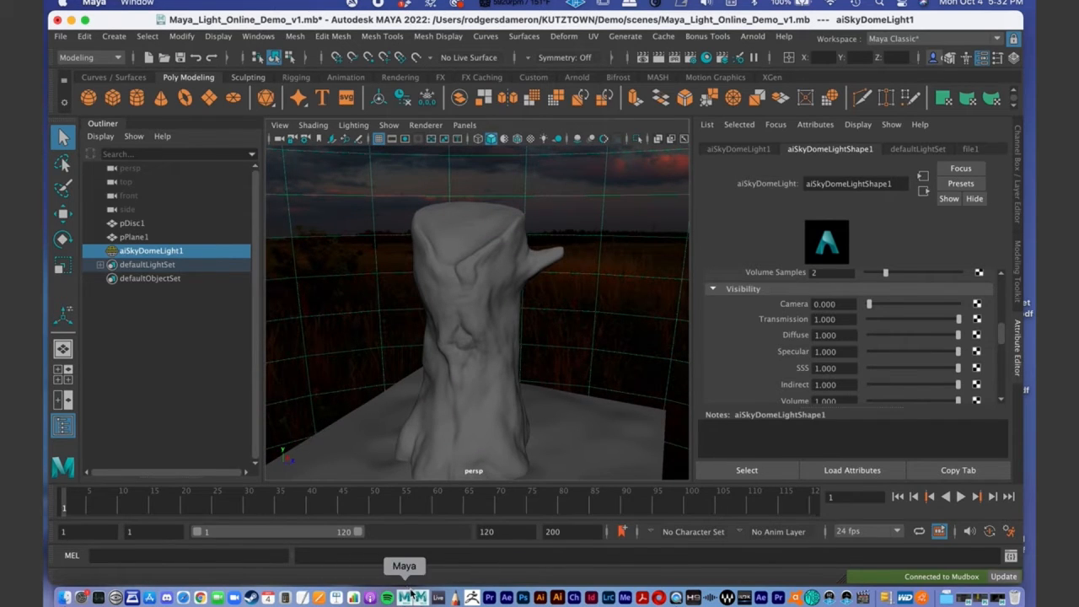
- Switch to Mudbox and step the stump mesh up to subdivision level 4, its highest level
{"action": "left_click", "coordinate": [427, 598]}
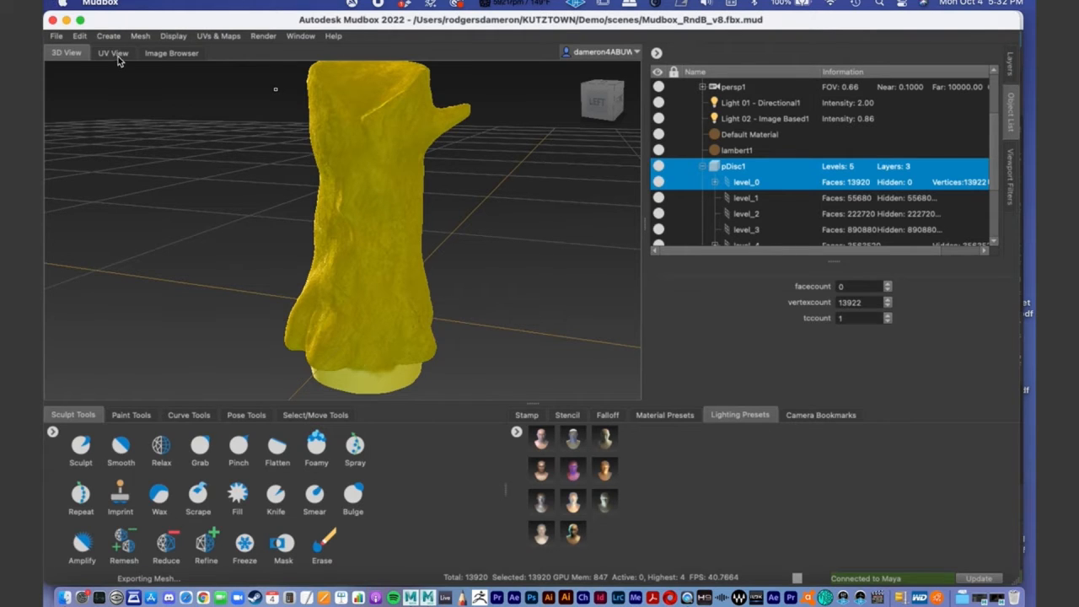
{"action": "left_click", "coordinate": [140, 38]}
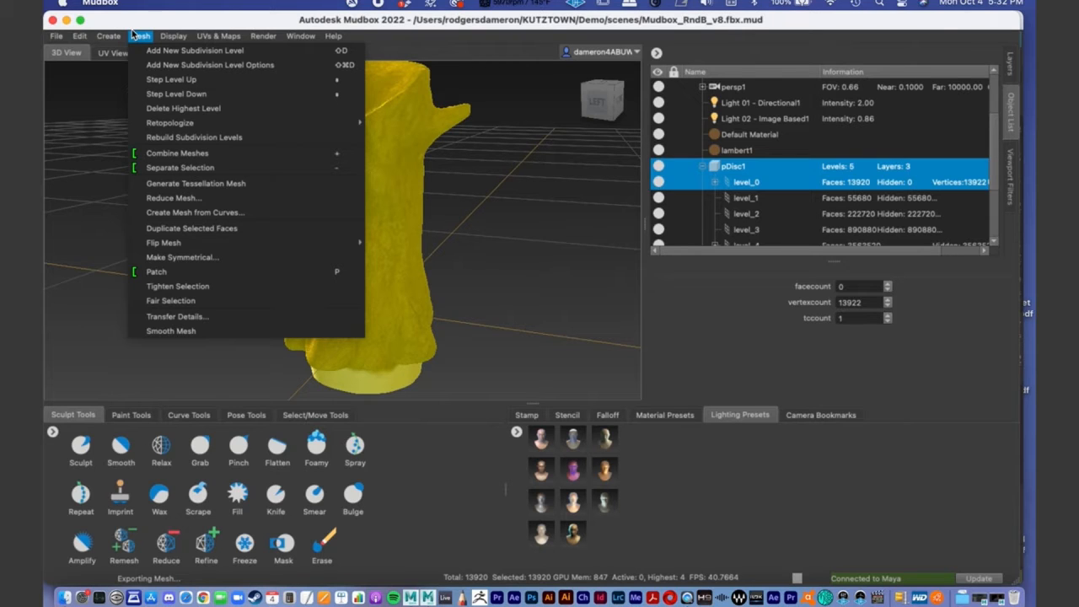
{"action": "left_click", "coordinate": [269, 82]}
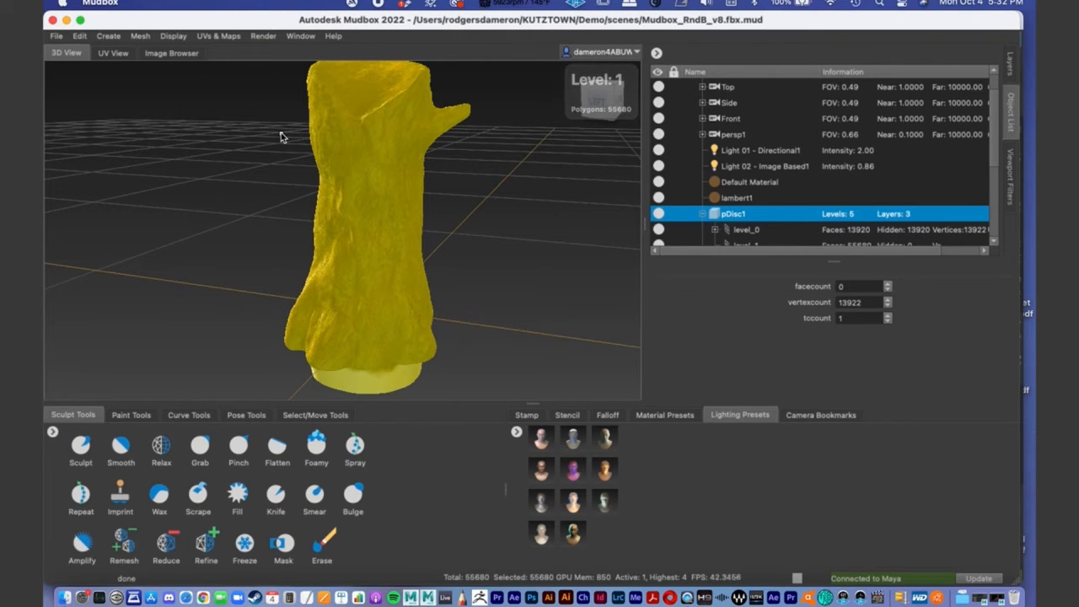
{"action": "key", "text": "Page_Up"}
{"action": "key", "text": "Page_Up"}
{"action": "key", "text": "Page_Up"}
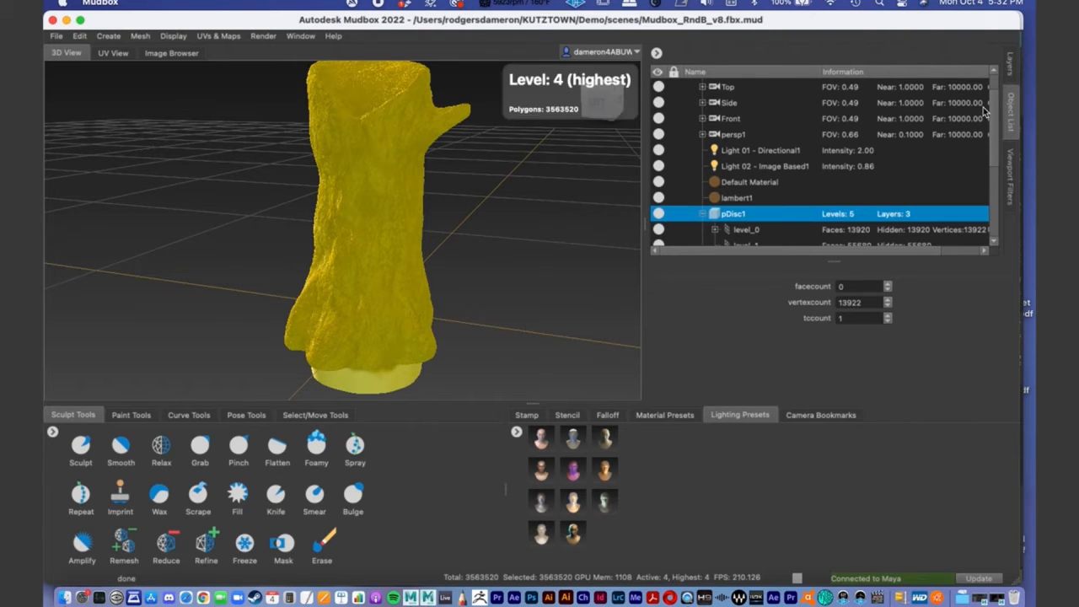
- Select level_3 of pDisc1 in the object list to clear the yellow highlight, and inspect the painted stump
{"action": "left_click_drag", "start_coordinate": [996, 120], "coordinate": [1003, 158]}
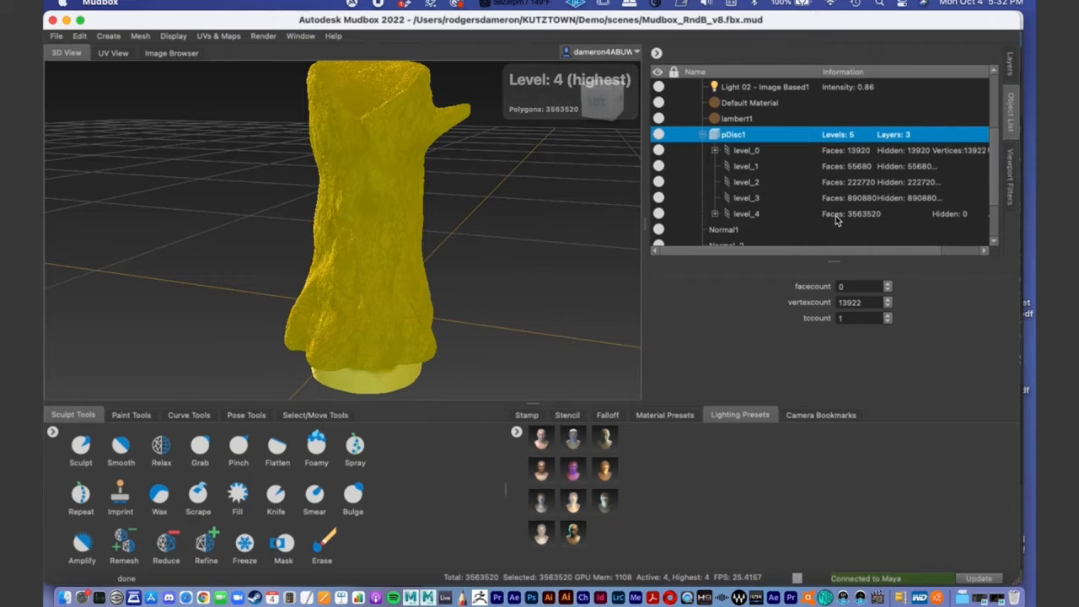
{"action": "left_click", "coordinate": [753, 216]}
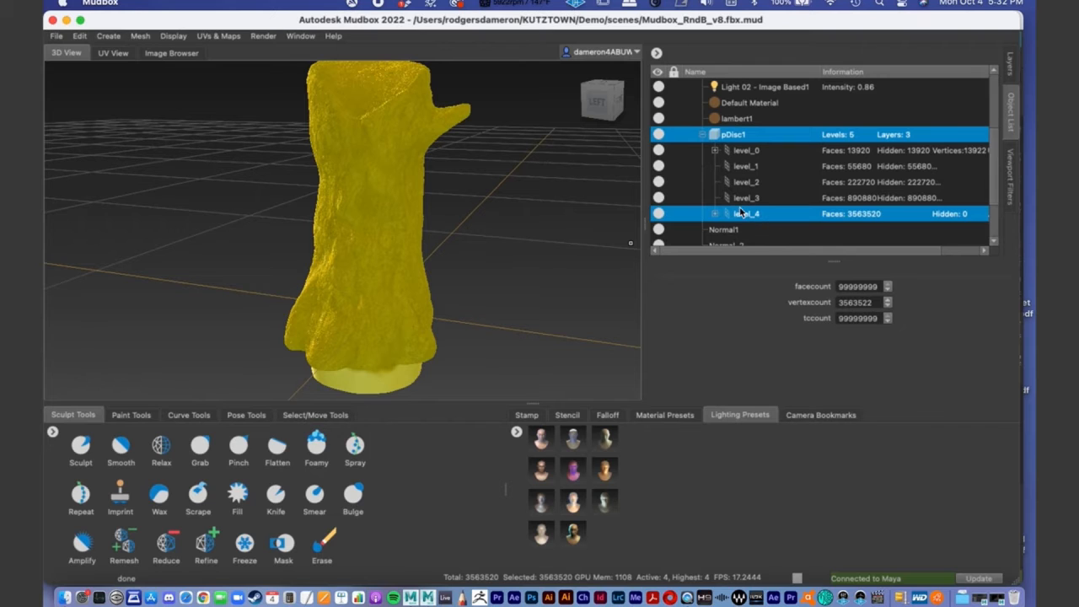
{"action": "left_click", "coordinate": [747, 199]}
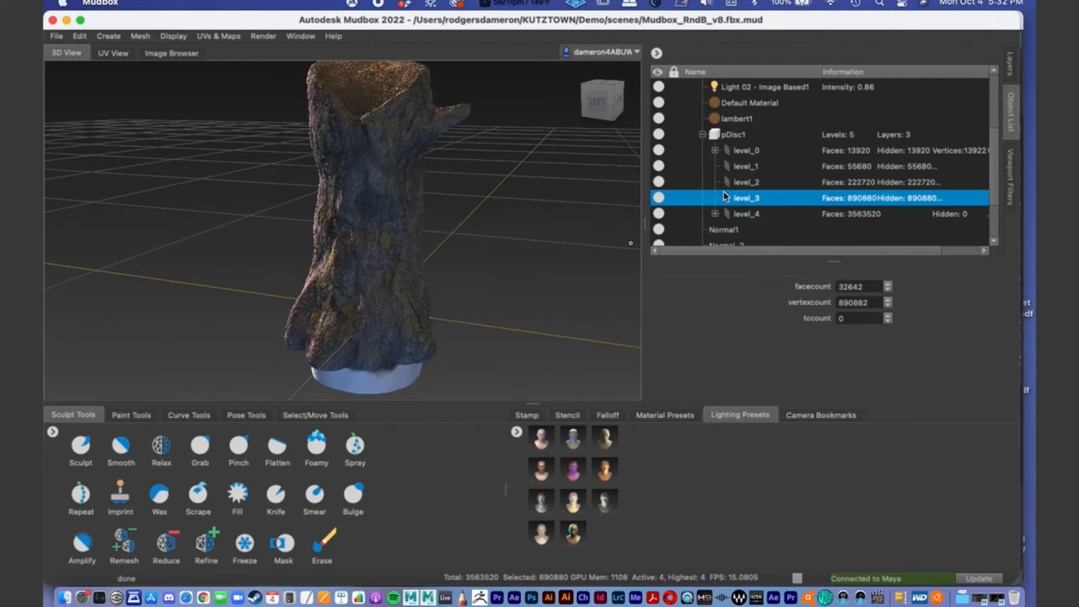
{"action": "left_click_drag", "start_coordinate": [446, 239], "coordinate": [422, 218], "text": "alt"}
{"action": "middle_click_drag", "start_coordinate": [423, 232], "coordinate": [412, 245], "text": "alt"}
{"action": "right_click_drag", "start_coordinate": [412, 245], "coordinate": [451, 235], "text": "alt"}
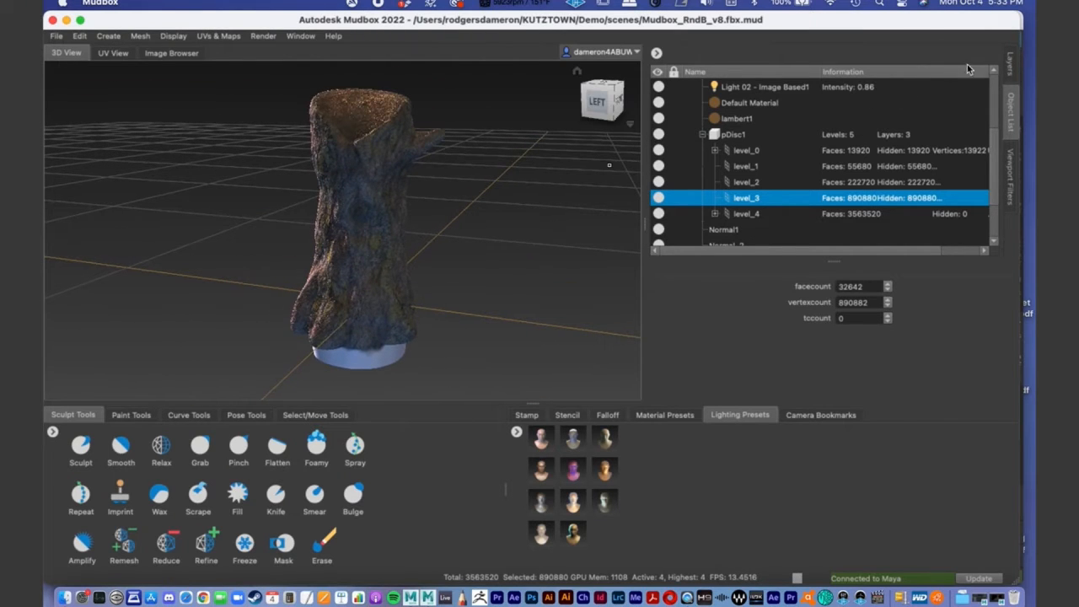
- Hide the stump's whole Diffuse paint layer group and collapse it
{"action": "left_click", "coordinate": [1012, 60]}
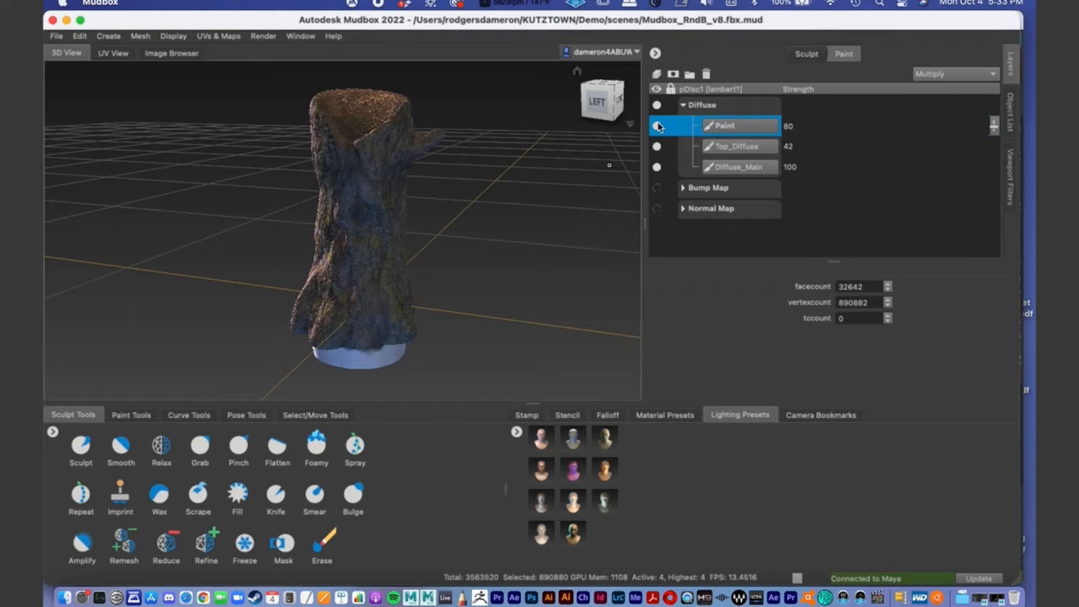
{"action": "left_click", "coordinate": [657, 105]}
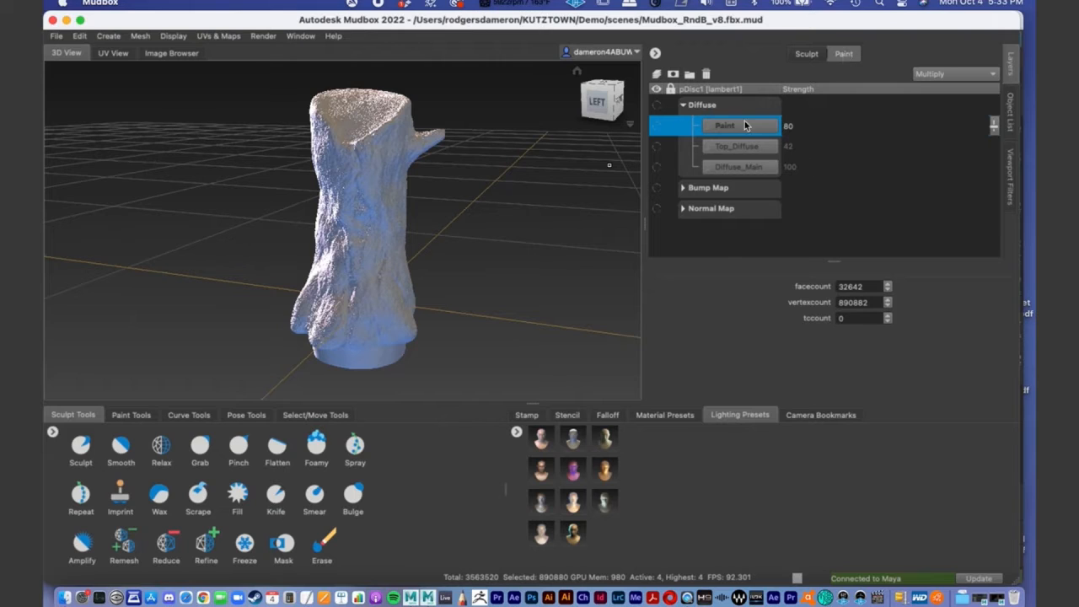
{"action": "left_click", "coordinate": [684, 105]}
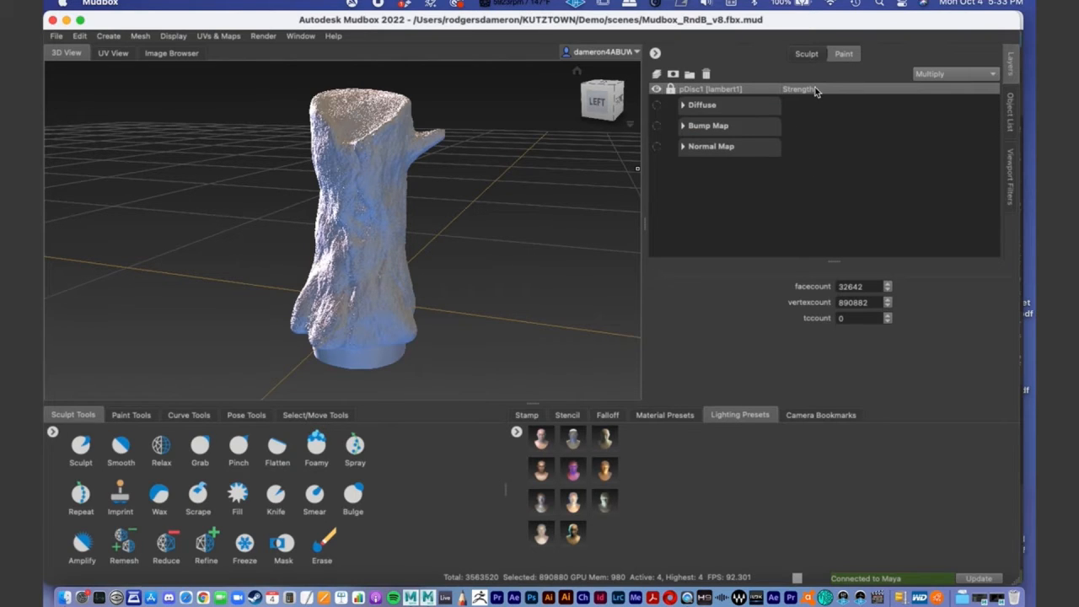
- Set the strength of the Bump_Accurate sculpt layer to 130
{"action": "left_click", "coordinate": [806, 56]}
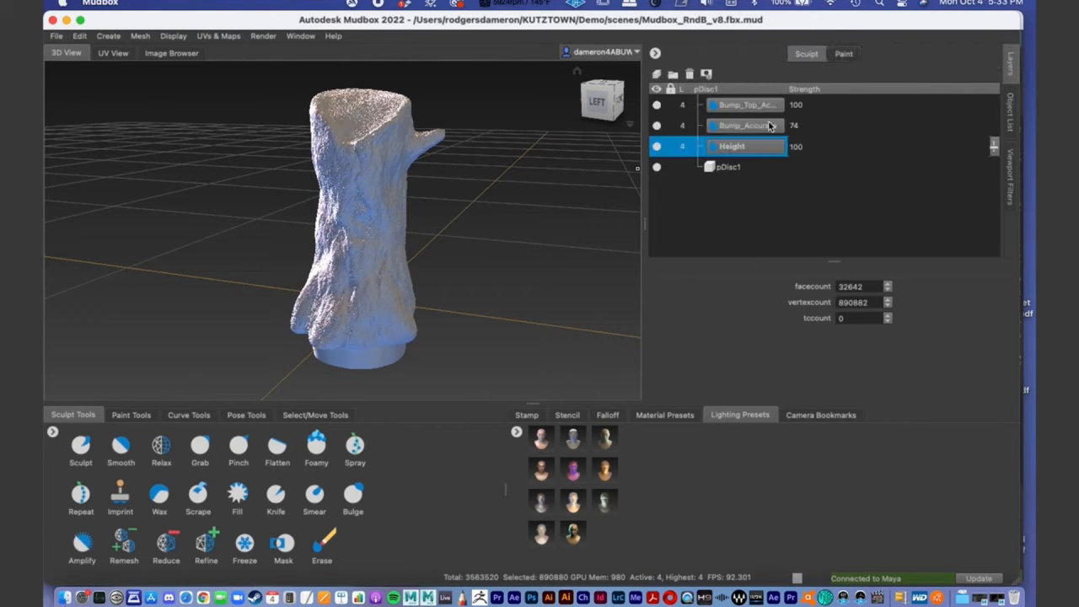
{"action": "left_click", "coordinate": [984, 124]}
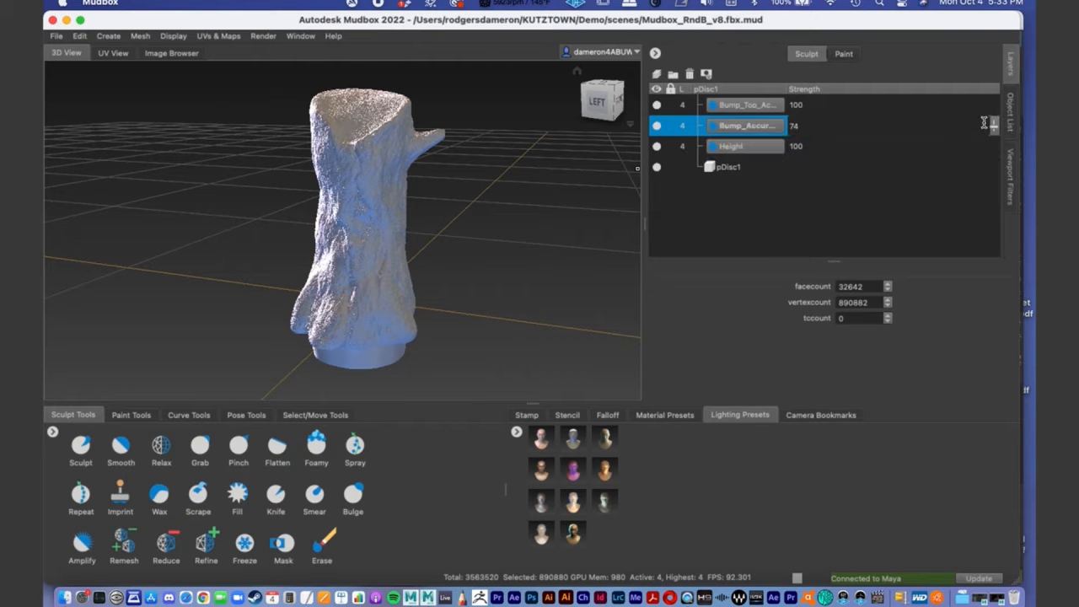
{"action": "left_click_drag", "start_coordinate": [993, 125], "coordinate": [993, 101]}
{"action": "double_click", "coordinate": [807, 127]}
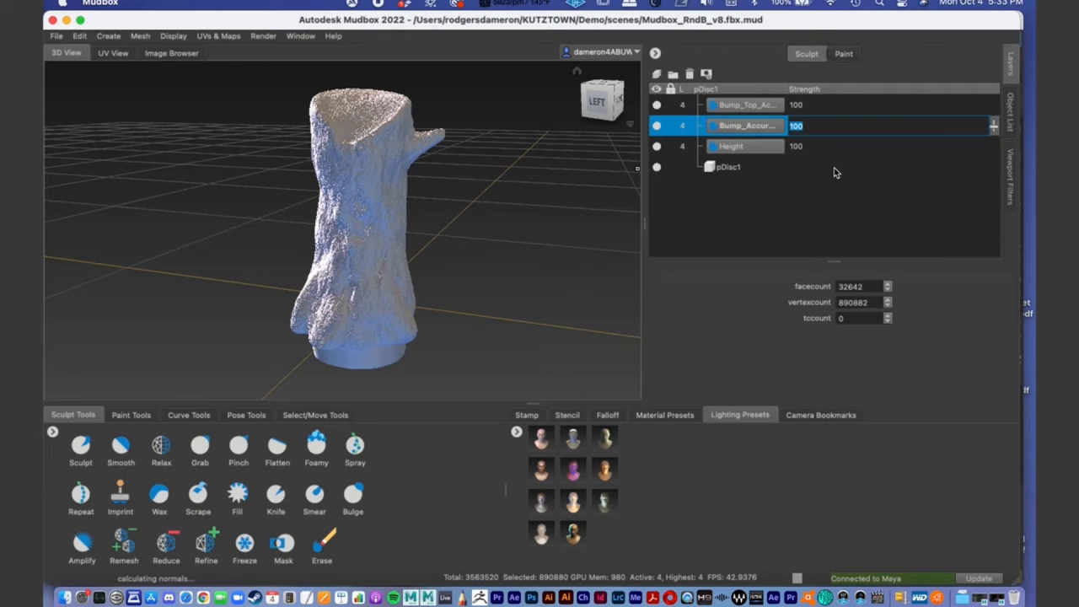
{"action": "type", "text": "130"}
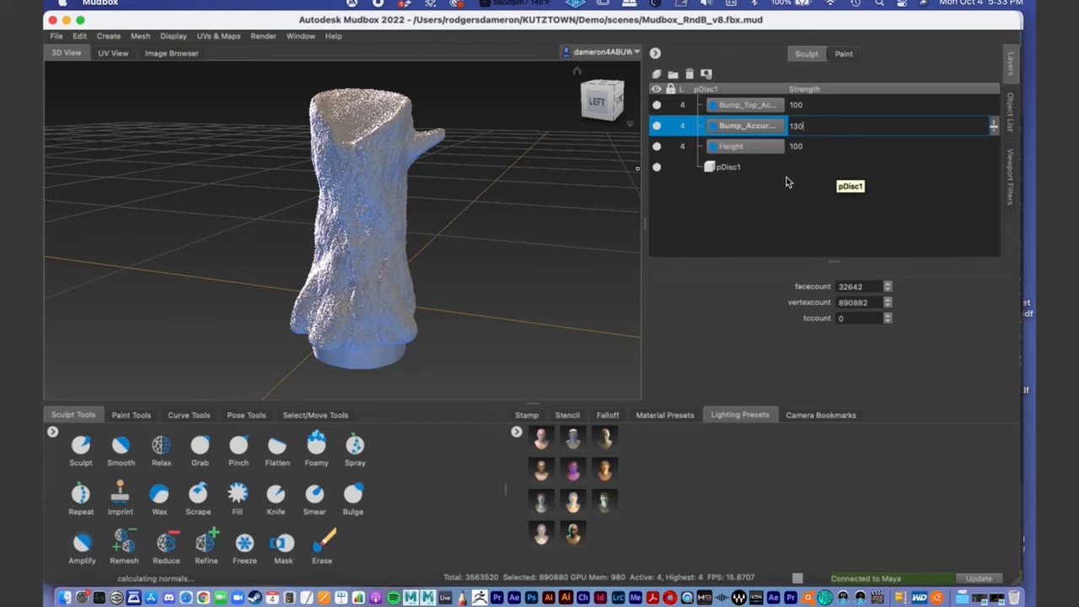
{"action": "left_click", "coordinate": [791, 148]}
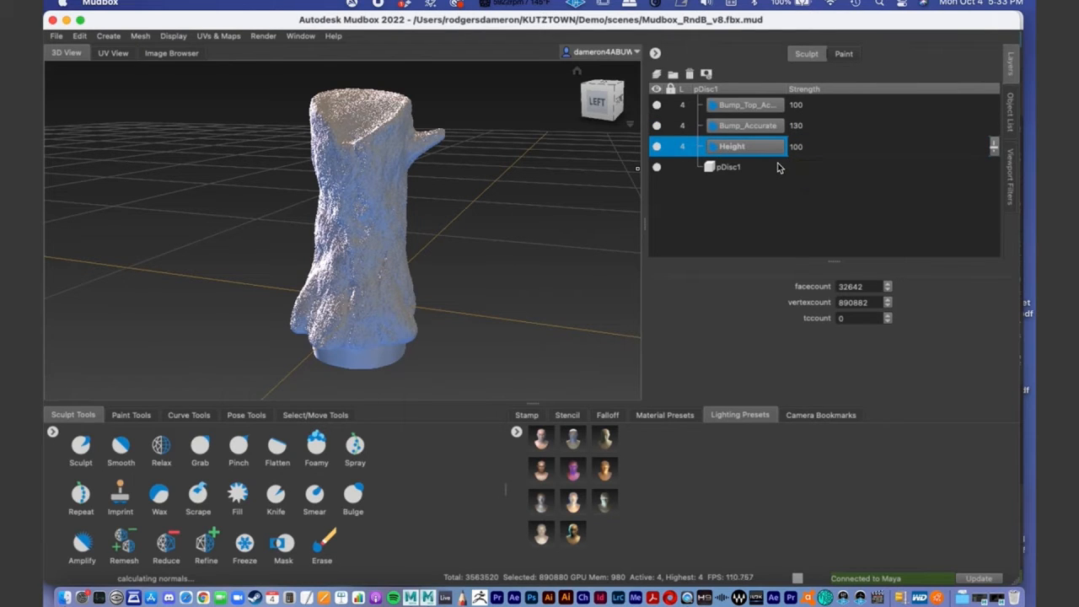
- Hide both bump layers and the Height sculpt layer, then reframe the stump and examine its bare base form
{"action": "left_click", "coordinate": [657, 105]}
{"action": "left_click", "coordinate": [657, 125]}
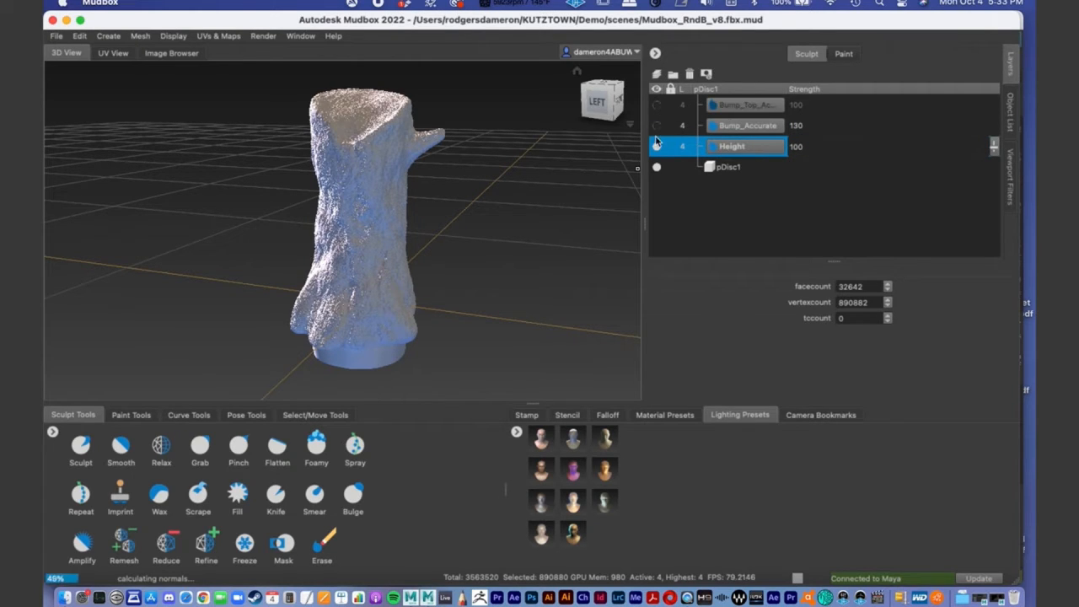
{"action": "left_click", "coordinate": [657, 146]}
{"action": "key", "text": "f"}
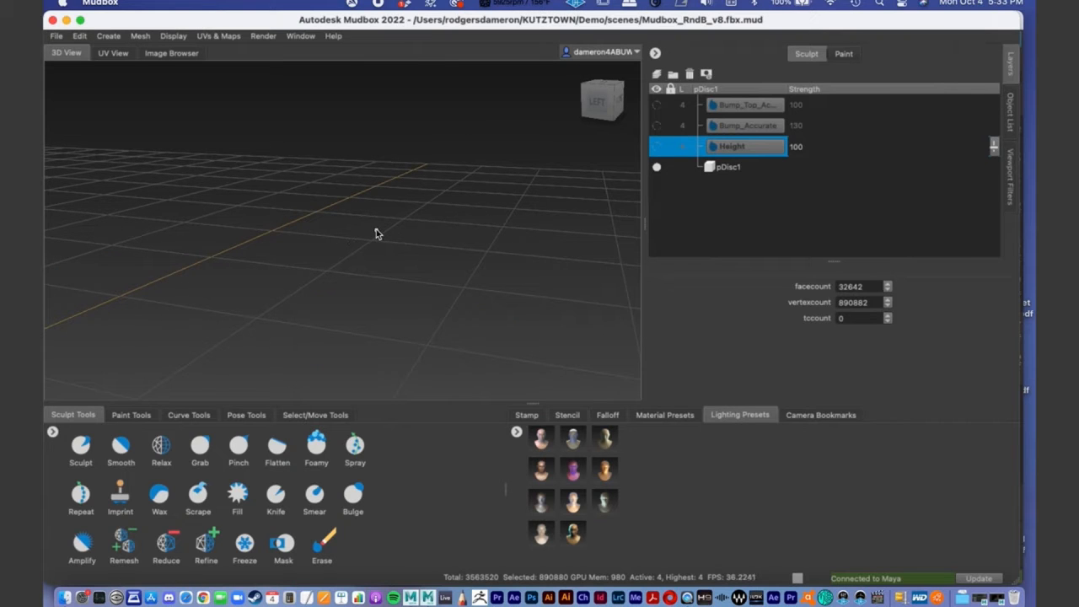
{"action": "key", "text": "a"}
{"action": "key", "text": "f"}
{"action": "key", "text": "f"}
{"action": "right_click_drag", "start_coordinate": [360, 234], "coordinate": [446, 236], "text": "alt"}
{"action": "middle_click_drag", "start_coordinate": [446, 236], "coordinate": [427, 186], "text": "alt"}
{"action": "left_click_drag", "start_coordinate": [426, 186], "coordinate": [445, 227], "text": "alt"}
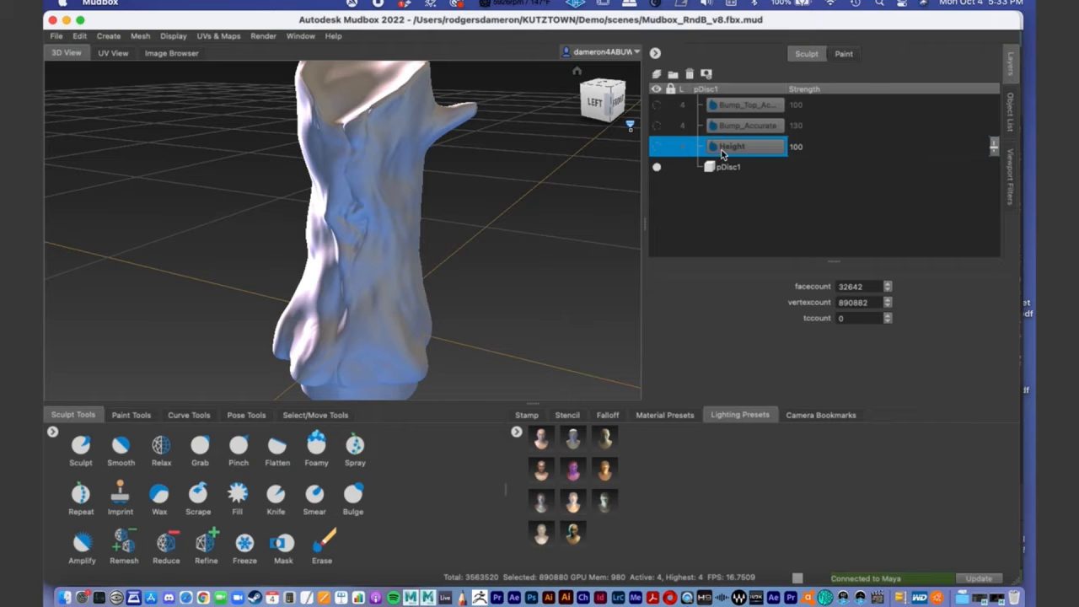
- Show the Height sculpt layer again and examine the bark relief it adds, overall and close to the stump's upper part
{"action": "left_click", "coordinate": [658, 147]}
{"action": "left_click_drag", "start_coordinate": [417, 225], "coordinate": [441, 121], "text": "alt"}
{"action": "left_click_drag", "start_coordinate": [301, 206], "coordinate": [497, 202], "text": "alt"}
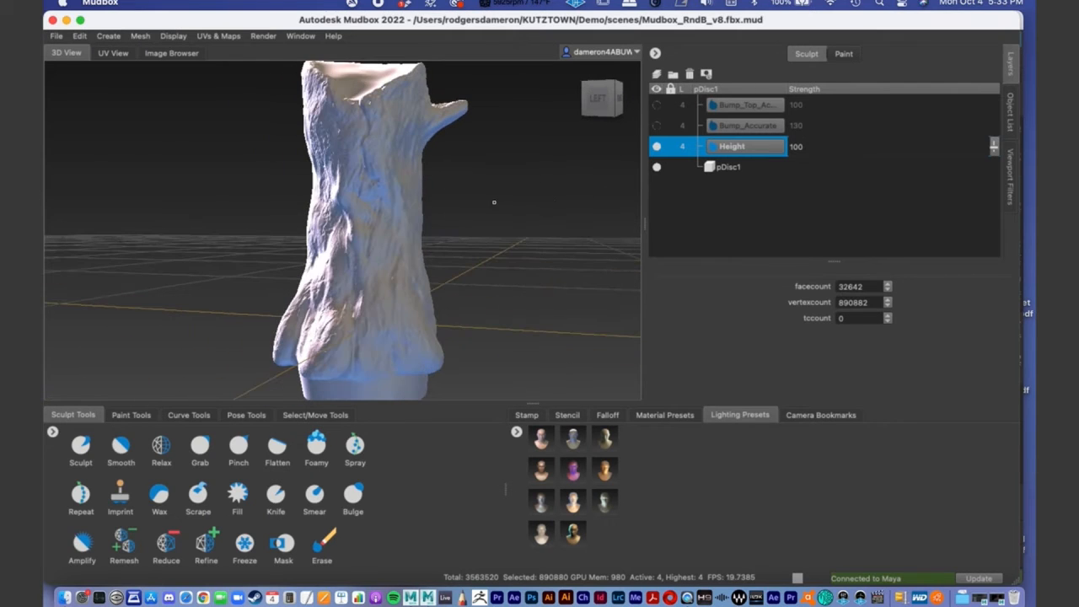
{"action": "mouse_move", "coordinate": [349, 210]}
{"action": "left_mouse_down", "text": "alt"}
{"action": "mouse_move", "coordinate": [366, 226]}
{"action": "mouse_move", "coordinate": [429, 221]}
{"action": "mouse_move", "coordinate": [421, 229]}
{"action": "mouse_move", "coordinate": [354, 217]}
{"action": "mouse_move", "coordinate": [345, 199]}
{"action": "left_mouse_up", "text": "alt"}
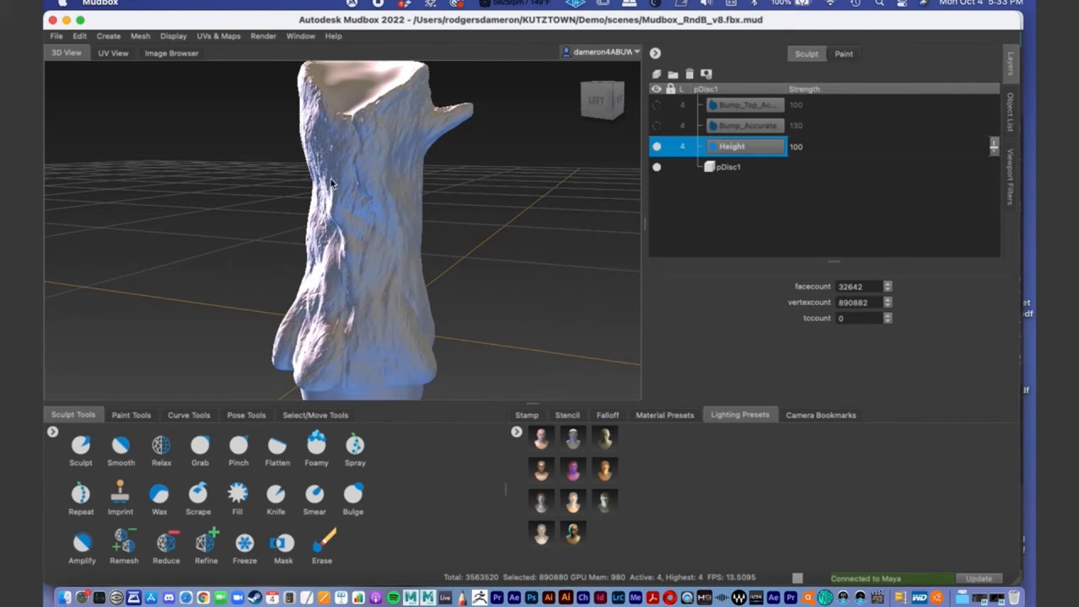
{"action": "right_click_drag", "start_coordinate": [405, 164], "coordinate": [470, 183], "text": "alt"}
{"action": "middle_click_drag", "start_coordinate": [428, 160], "coordinate": [422, 214], "text": "alt"}
{"action": "mouse_move", "coordinate": [421, 212]}
{"action": "left_mouse_down", "text": "alt"}
{"action": "mouse_move", "coordinate": [354, 223]}
{"action": "mouse_move", "coordinate": [434, 206]}
{"action": "left_mouse_up", "text": "alt"}
- Show the Bump_Accurate sculpt layer again and examine its fine bark detail around the upper stump and branch
{"action": "left_click", "coordinate": [656, 124]}
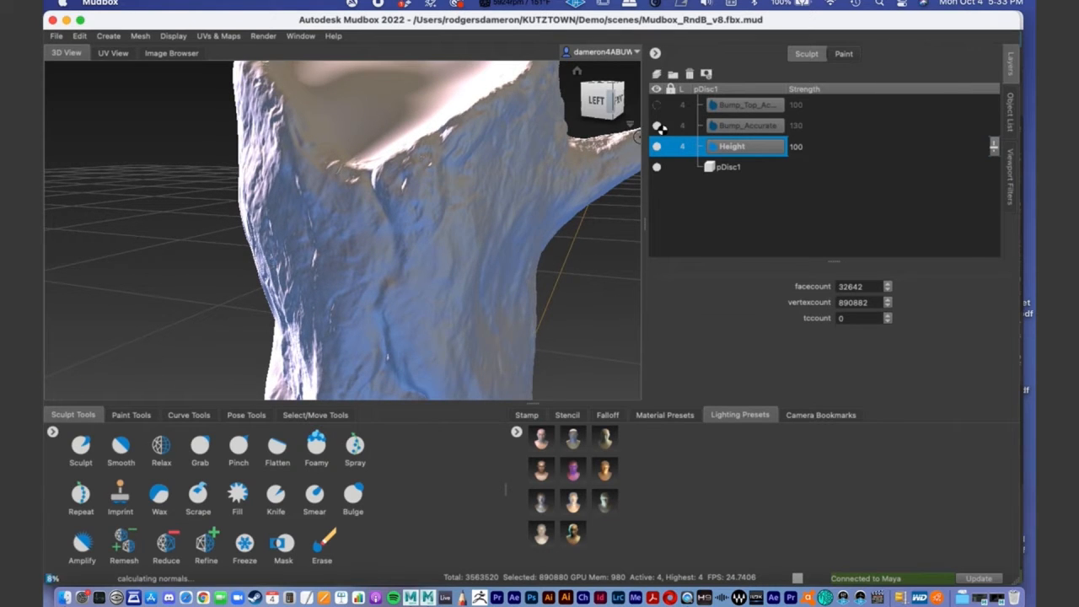
{"action": "left_click_drag", "start_coordinate": [523, 181], "coordinate": [411, 257], "text": "alt"}
{"action": "right_click_drag", "start_coordinate": [412, 258], "coordinate": [246, 262], "text": "alt"}
{"action": "left_click_drag", "start_coordinate": [246, 262], "coordinate": [289, 236], "text": "alt"}
{"action": "right_click_drag", "start_coordinate": [290, 236], "coordinate": [410, 244], "text": "alt"}
{"action": "left_click_drag", "start_coordinate": [410, 243], "coordinate": [434, 223], "text": "alt"}
{"action": "right_click_drag", "start_coordinate": [434, 223], "coordinate": [378, 224], "text": "alt"}
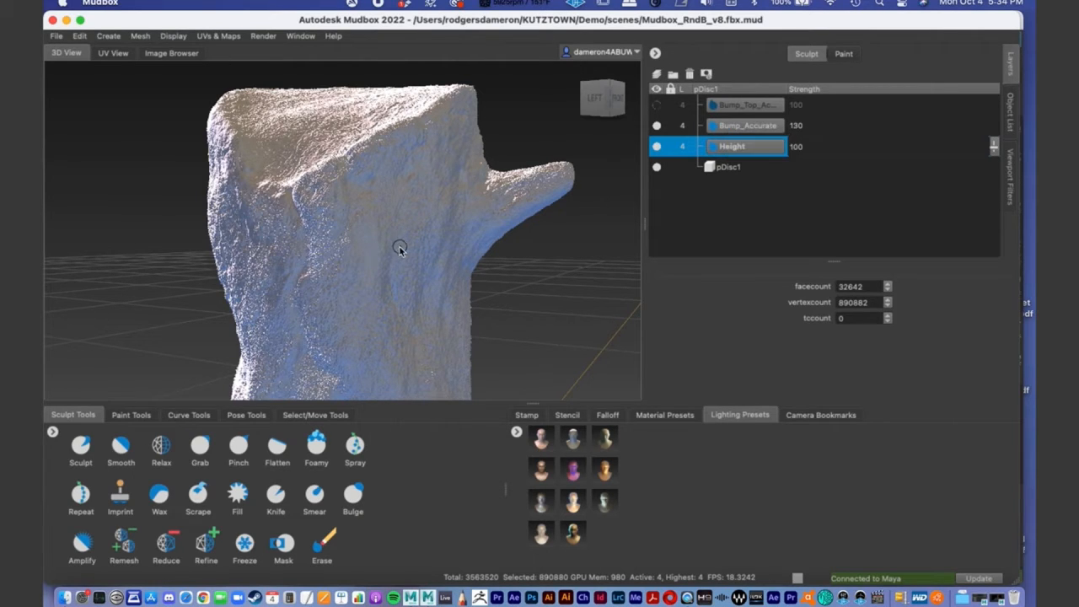
{"action": "left_click_drag", "start_coordinate": [350, 228], "coordinate": [383, 232], "text": "alt"}
{"action": "middle_click_drag", "start_coordinate": [383, 232], "coordinate": [361, 211], "text": "alt"}
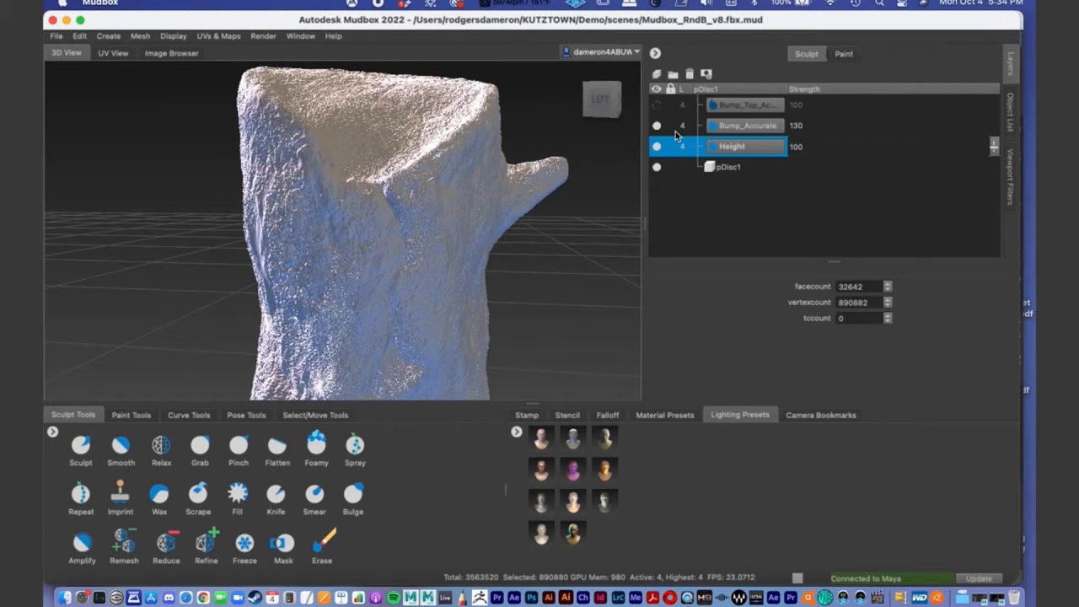
- Show the top bump sculpt layer again and compare the stump's cut top with that layer off and on
{"action": "left_click_drag", "start_coordinate": [477, 260], "coordinate": [457, 216], "text": "alt"}
{"action": "left_click_drag", "start_coordinate": [376, 96], "coordinate": [426, 211], "text": "alt"}
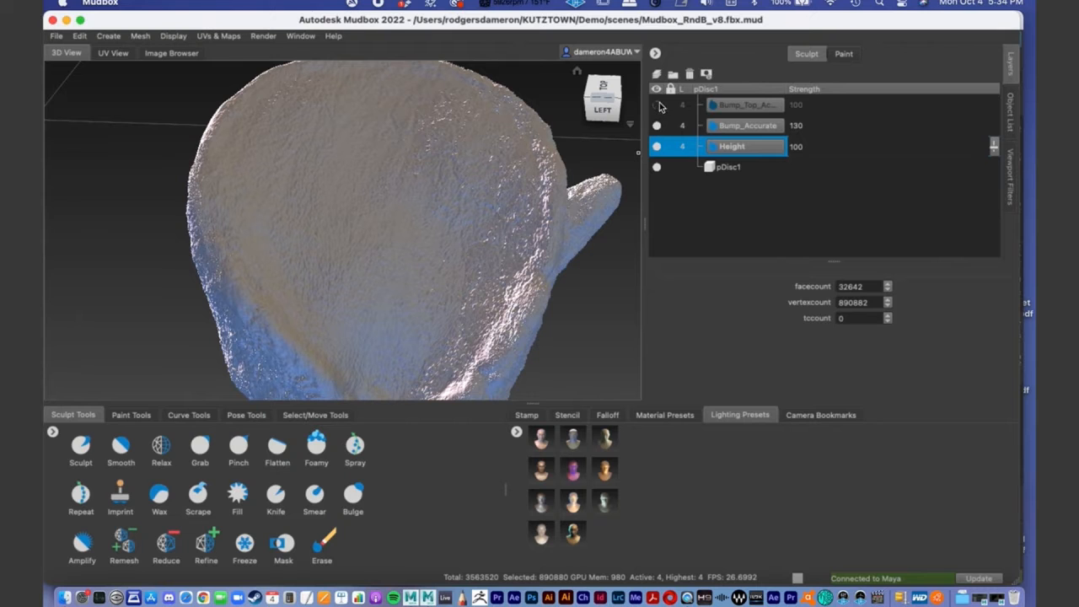
{"action": "left_click", "coordinate": [656, 105]}
{"action": "scroll", "coordinate": [470, 253], "scroll_direction": "up", "scroll_amount": 5}
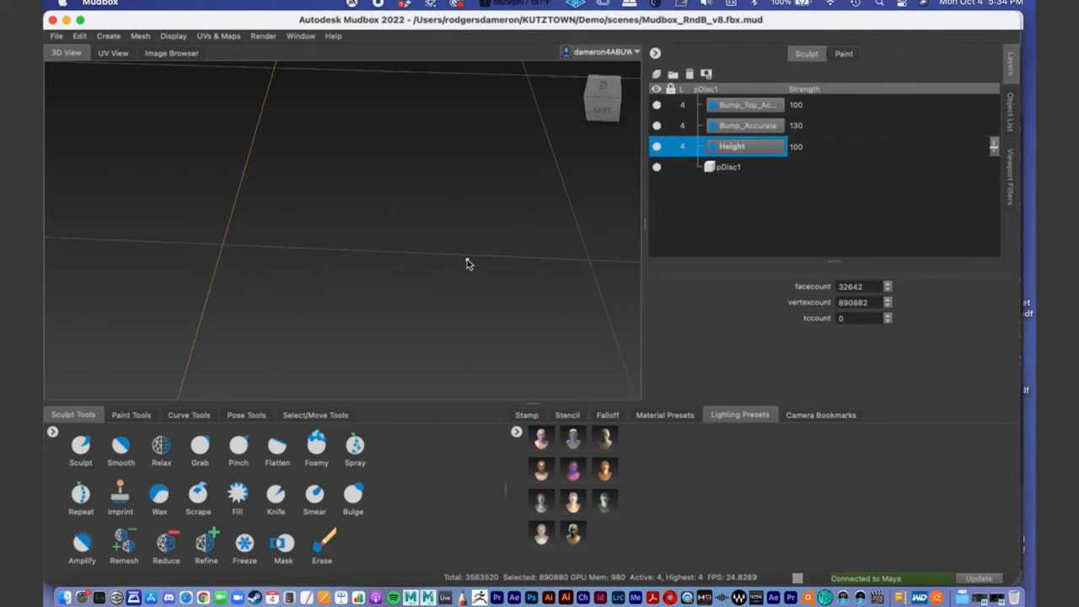
{"action": "mouse_move", "coordinate": [469, 264]}
{"action": "left_mouse_down", "text": "alt"}
{"action": "mouse_move", "coordinate": [446, 258]}
{"action": "mouse_move", "coordinate": [407, 202]}
{"action": "mouse_move", "coordinate": [317, 199]}
{"action": "mouse_move", "coordinate": [317, 217]}
{"action": "left_mouse_up", "text": "alt"}
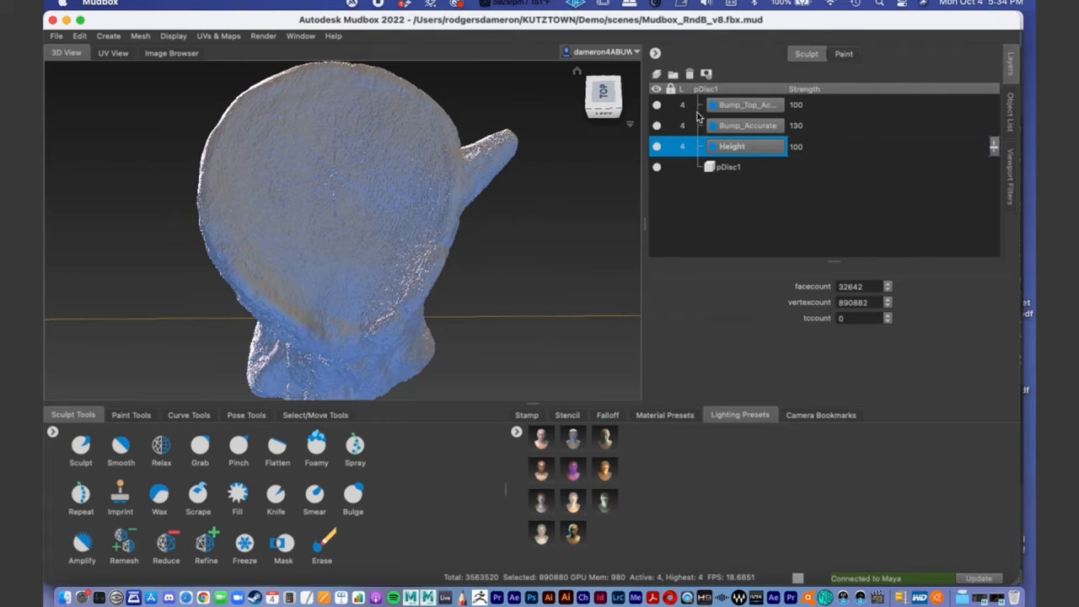
{"action": "left_click", "coordinate": [657, 104]}
{"action": "left_click", "coordinate": [657, 105]}
{"action": "left_click_drag", "start_coordinate": [459, 259], "coordinate": [411, 223], "text": "alt"}
{"action": "scroll", "coordinate": [405, 222], "scroll_direction": "down", "scroll_amount": 3}
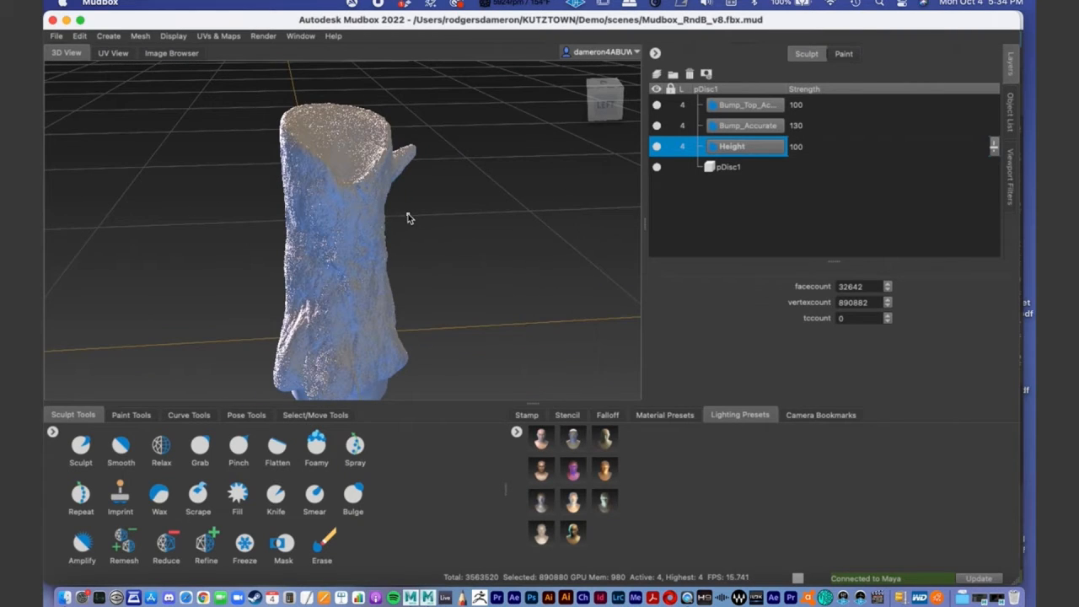
- Examine the stump from all sides and compare its surface with the Bump_Accurate layer off and on
{"action": "left_click_drag", "start_coordinate": [433, 224], "coordinate": [423, 226], "text": "alt"}
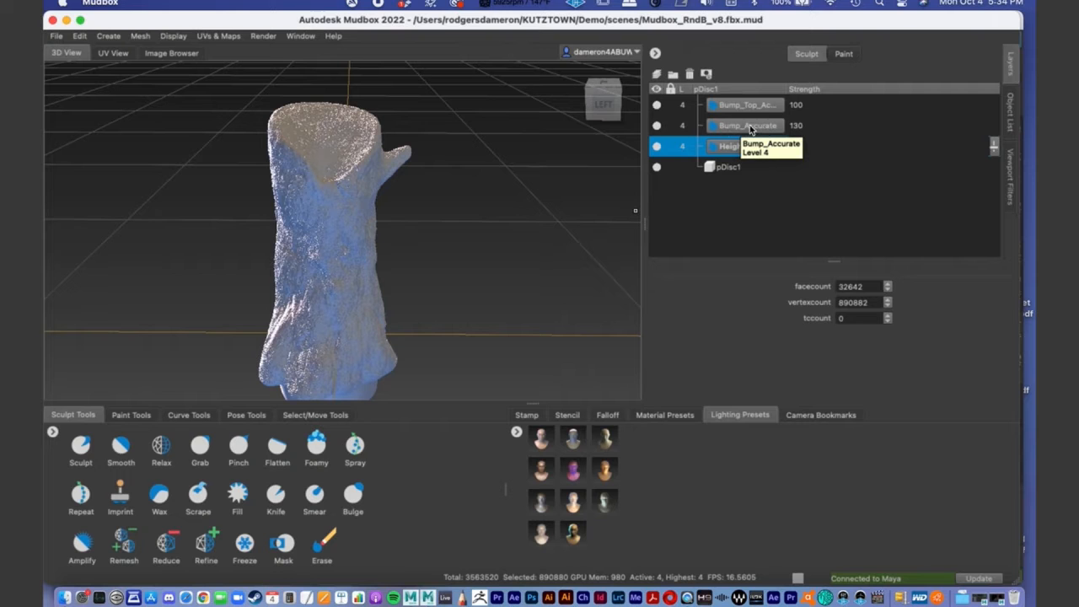
{"action": "left_click_drag", "start_coordinate": [303, 290], "coordinate": [237, 273], "text": "alt"}
{"action": "right_click_drag", "start_coordinate": [236, 273], "coordinate": [495, 272], "text": "alt"}
{"action": "left_click_drag", "start_coordinate": [419, 282], "coordinate": [407, 244], "text": "alt"}
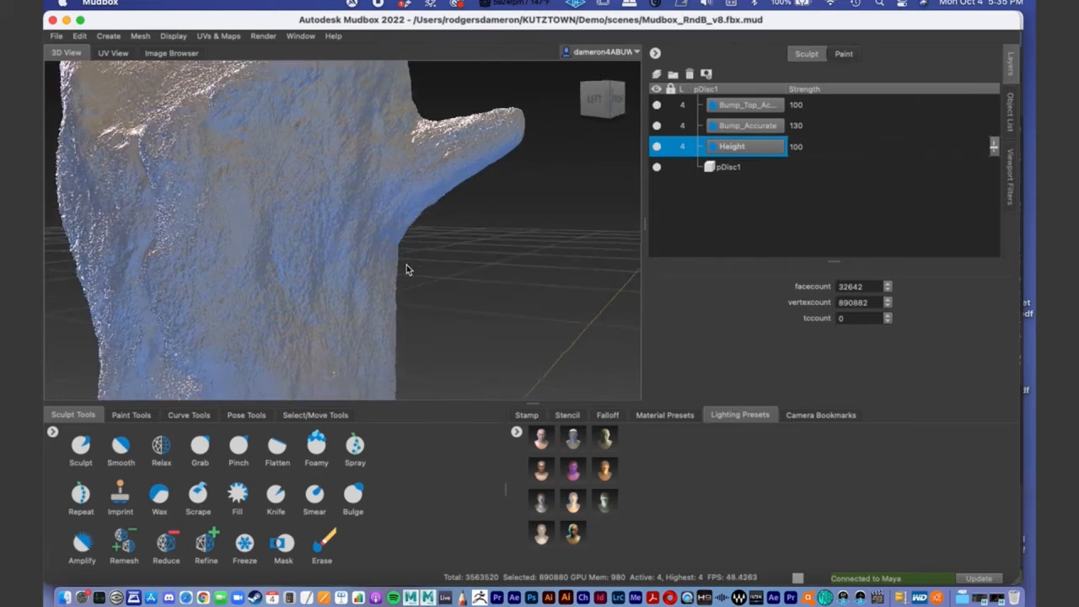
{"action": "right_click_drag", "start_coordinate": [407, 244], "coordinate": [209, 257], "text": "alt"}
{"action": "left_click_drag", "start_coordinate": [258, 246], "coordinate": [259, 222], "text": "alt"}
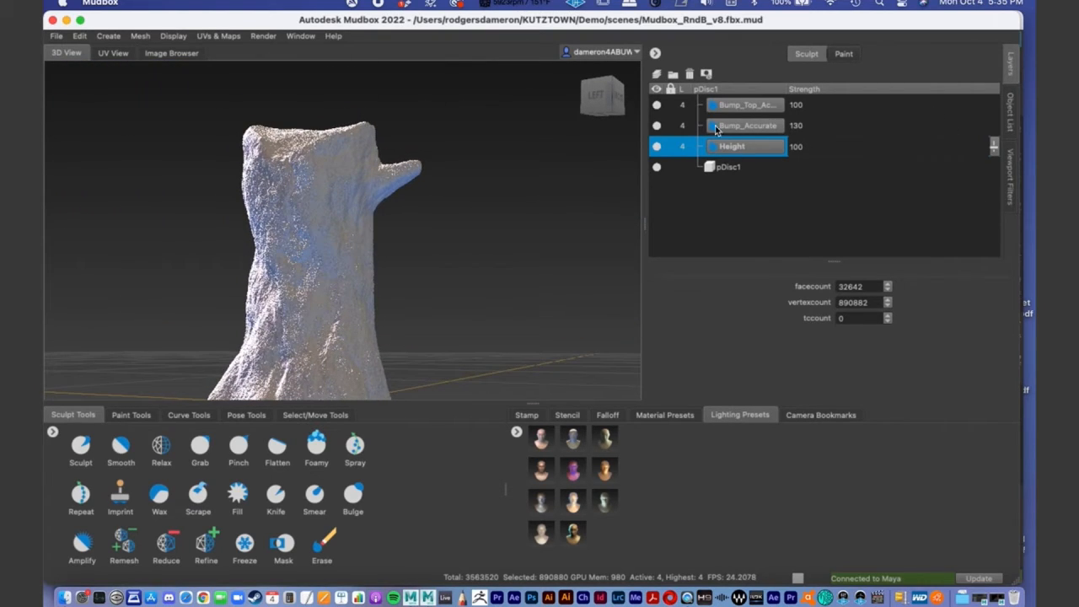
{"action": "left_click", "coordinate": [656, 126]}
{"action": "left_click", "coordinate": [656, 126]}
{"action": "left_click_drag", "start_coordinate": [320, 226], "coordinate": [375, 85], "text": "alt"}
{"action": "left_click_drag", "start_coordinate": [482, 306], "coordinate": [412, 216], "text": "alt"}
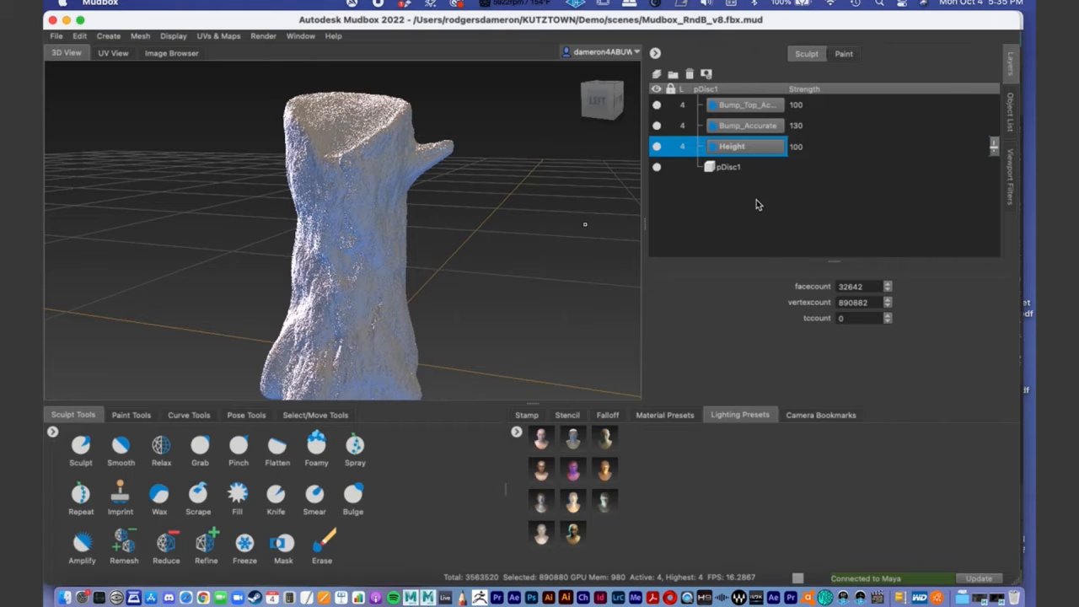
- Apply the second lighting preset of the first row to the scene and accept replacing all existing lights
{"action": "left_click", "coordinate": [1011, 118]}
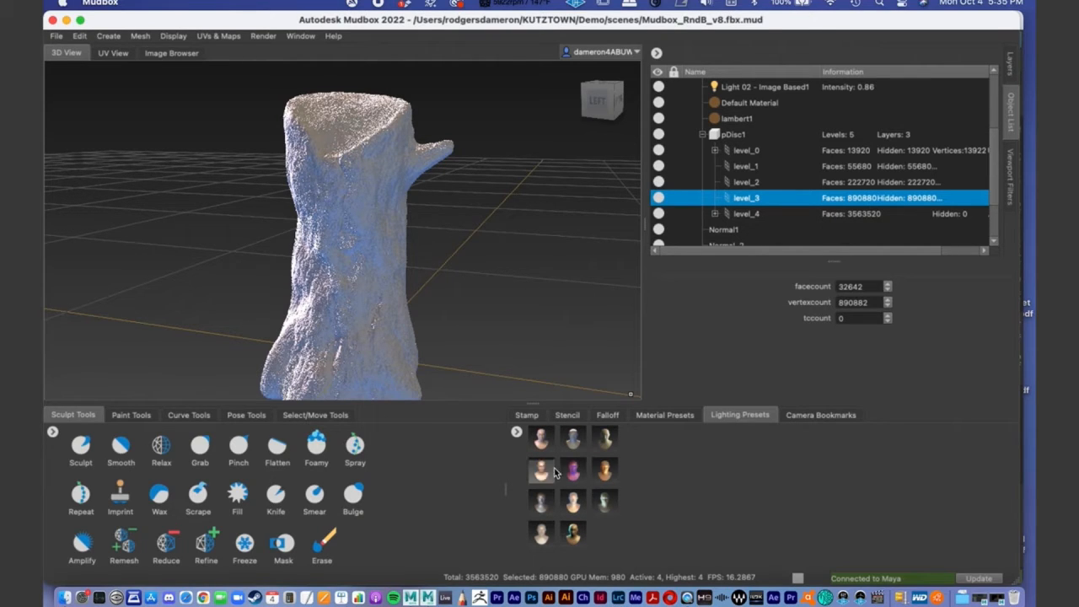
{"action": "left_click_drag", "start_coordinate": [574, 439], "coordinate": [571, 385]}
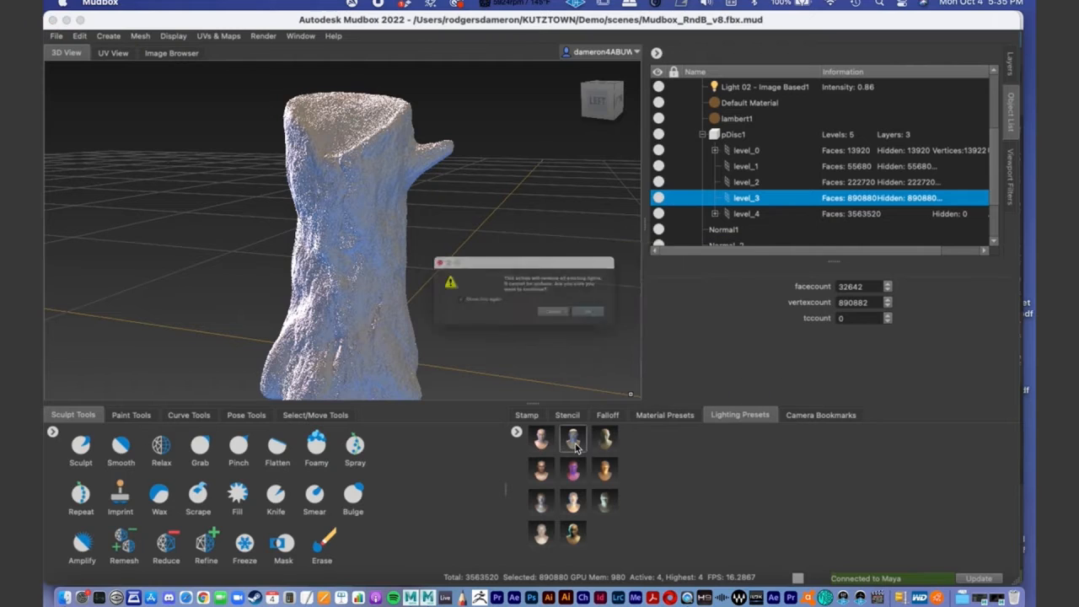
{"action": "left_click", "coordinate": [635, 322]}
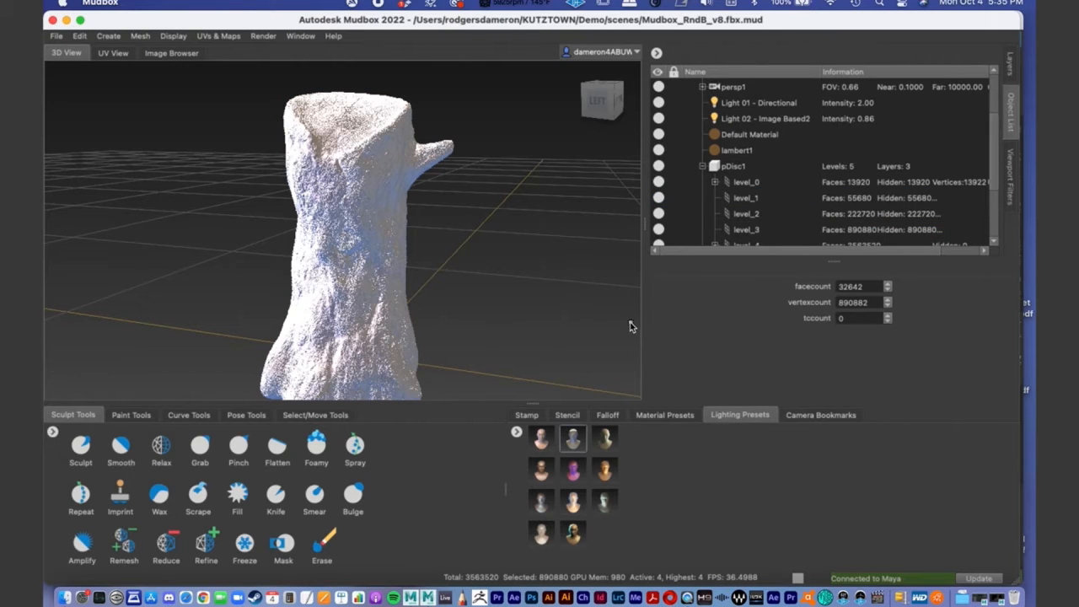
- Apply the third lighting preset of the third row, accept replacing all existing lights, and view the stump under it
{"action": "left_click_drag", "start_coordinate": [607, 502], "coordinate": [553, 369]}
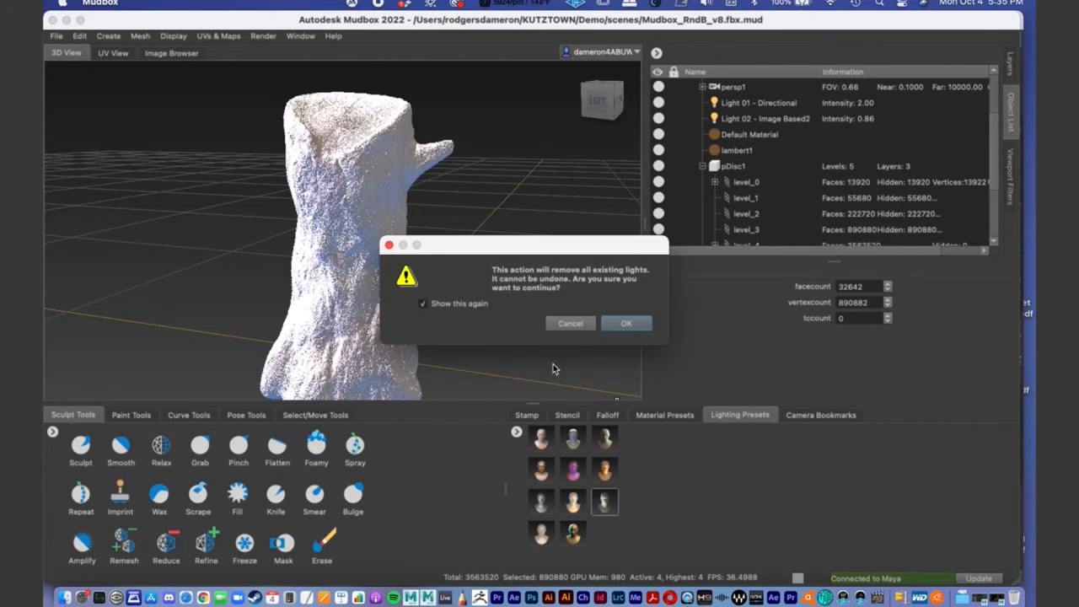
{"action": "left_click", "coordinate": [615, 328]}
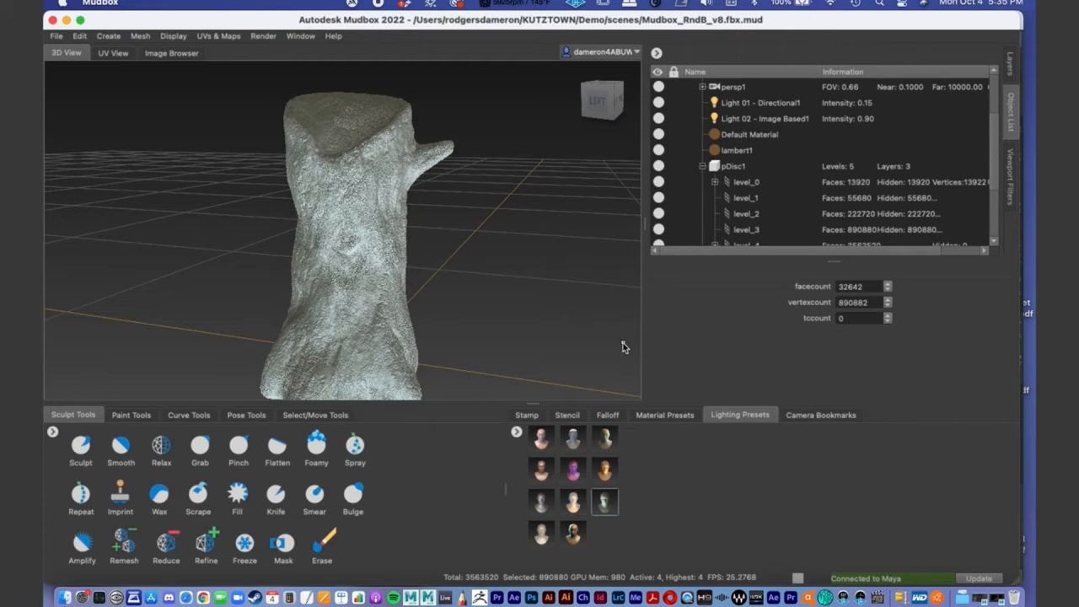
{"action": "left_click_drag", "start_coordinate": [440, 275], "coordinate": [343, 257], "text": "alt"}
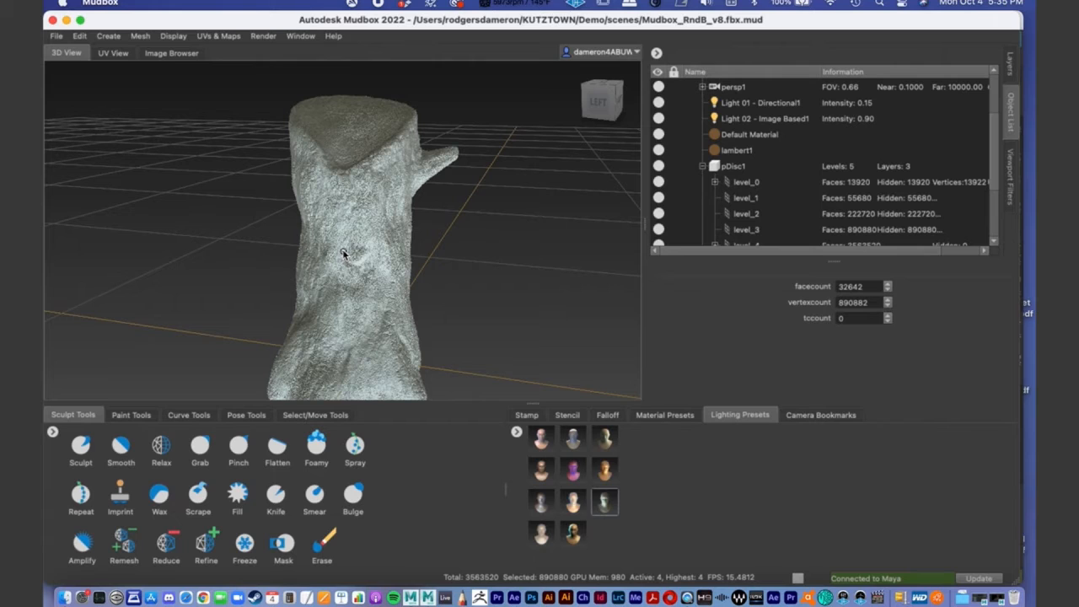
- Try the second lighting preset of the fourth row and the first of the third row, and examine the stump's bark under the new lighting
{"action": "left_click", "coordinate": [571, 535]}
{"action": "left_click", "coordinate": [624, 324]}
{"action": "left_click", "coordinate": [542, 502]}
{"action": "left_click", "coordinate": [624, 324]}
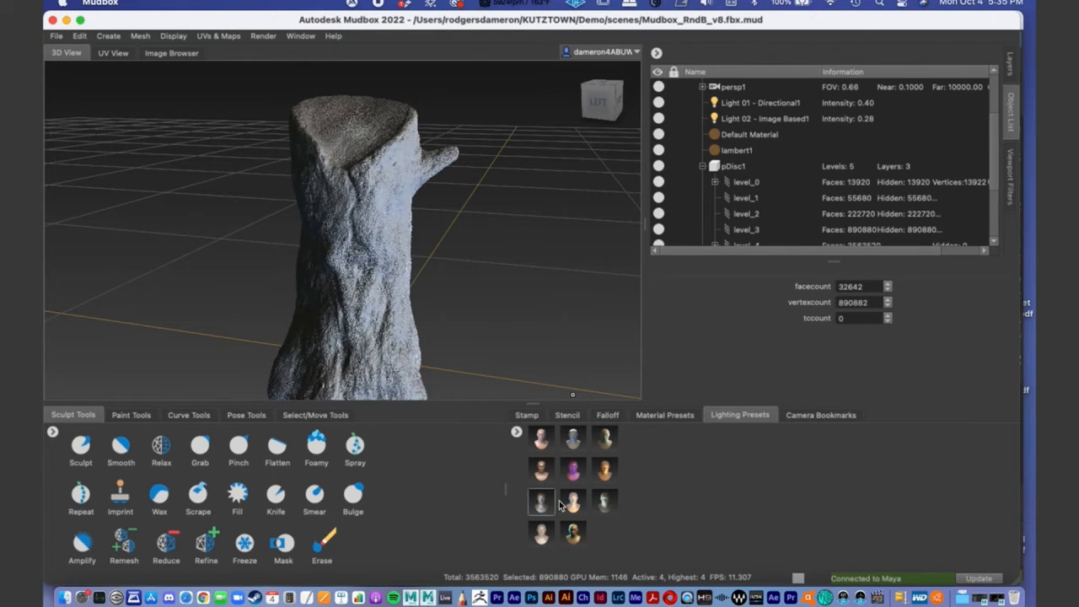
{"action": "mouse_move", "coordinate": [451, 284]}
{"action": "middle_mouse_down", "text": "alt"}
{"action": "mouse_move", "coordinate": [462, 250]}
{"action": "mouse_move", "coordinate": [459, 279]}
{"action": "middle_mouse_up", "text": "alt"}
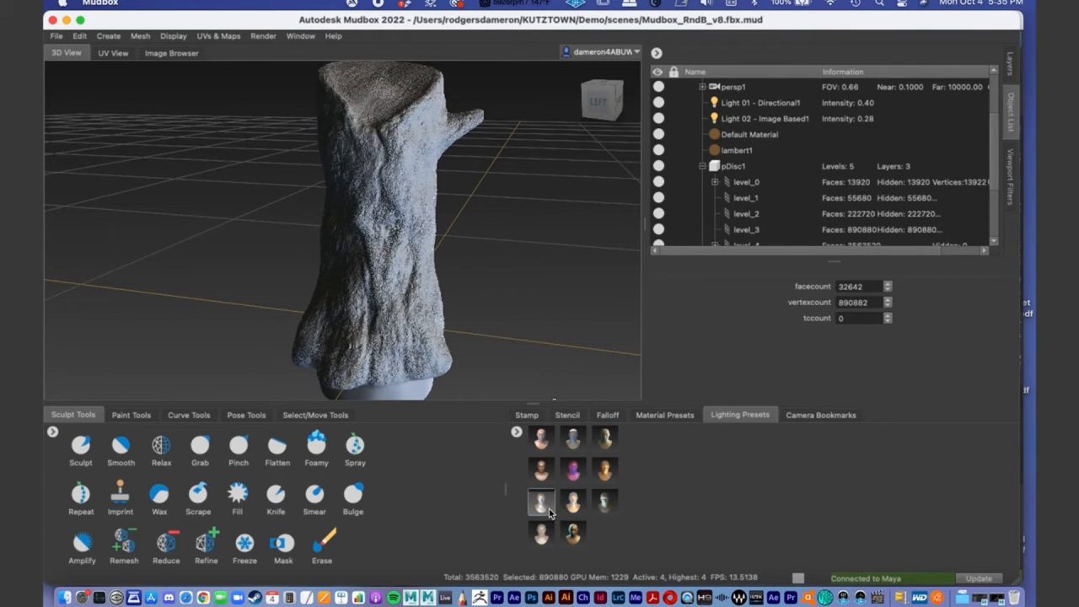
{"action": "left_click_drag", "start_coordinate": [429, 255], "coordinate": [427, 257], "text": "alt"}
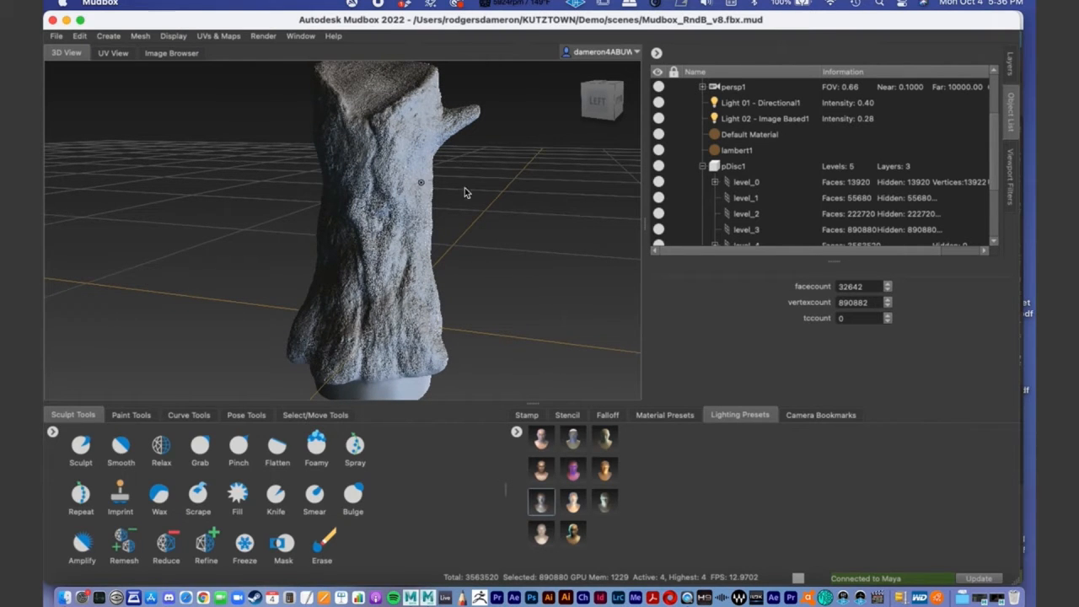
{"action": "left_click_drag", "start_coordinate": [436, 177], "coordinate": [417, 102], "text": "alt"}
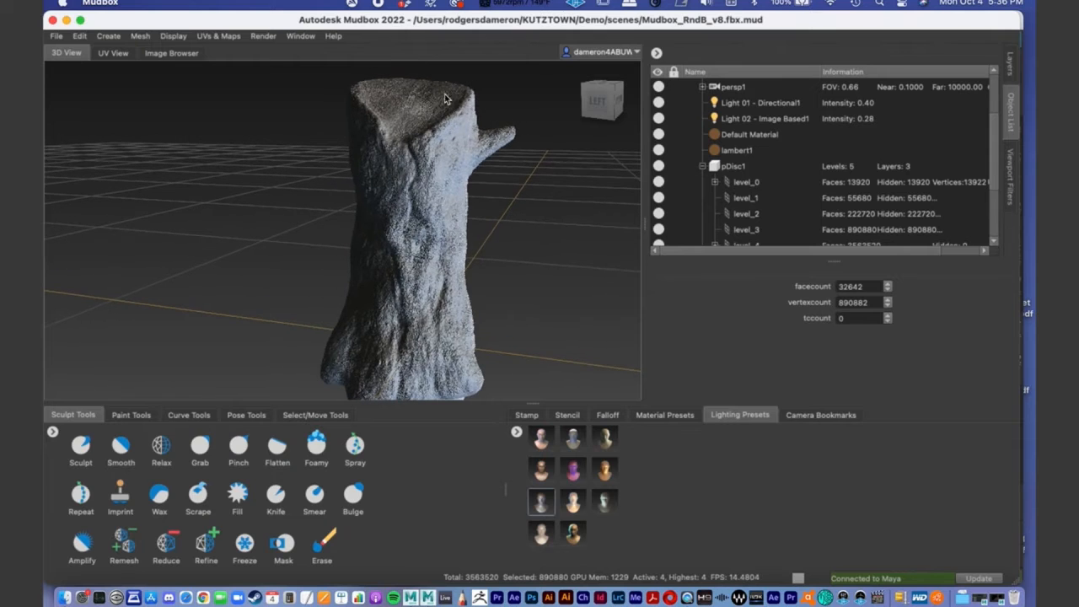
{"action": "middle_click_drag", "start_coordinate": [439, 276], "coordinate": [437, 244], "text": "alt"}
{"action": "right_click_drag", "start_coordinate": [432, 247], "coordinate": [360, 261], "text": "alt"}
{"action": "mouse_move", "coordinate": [360, 263]}
{"action": "left_mouse_down", "text": "alt"}
{"action": "mouse_move", "coordinate": [398, 265]}
{"action": "mouse_move", "coordinate": [372, 266]}
{"action": "left_mouse_up", "text": "alt"}
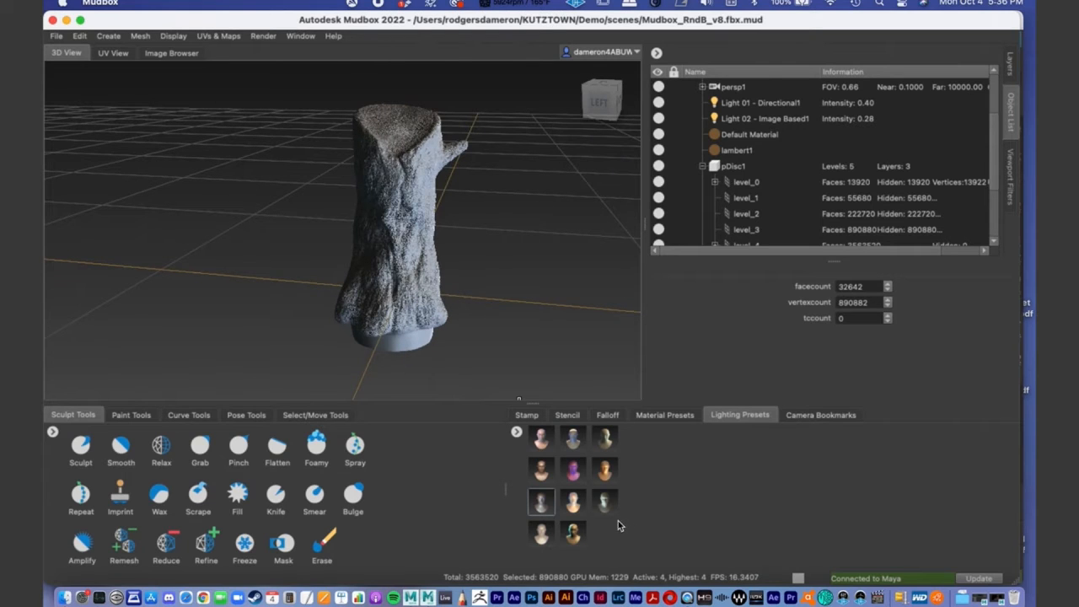
- Switch back to the third lighting preset of the third row, replacing the lights, and inspect the trunk up close
{"action": "double_click", "coordinate": [603, 504]}
{"action": "left_click", "coordinate": [621, 322]}
{"action": "left_click_drag", "start_coordinate": [457, 243], "coordinate": [452, 245], "text": "alt"}
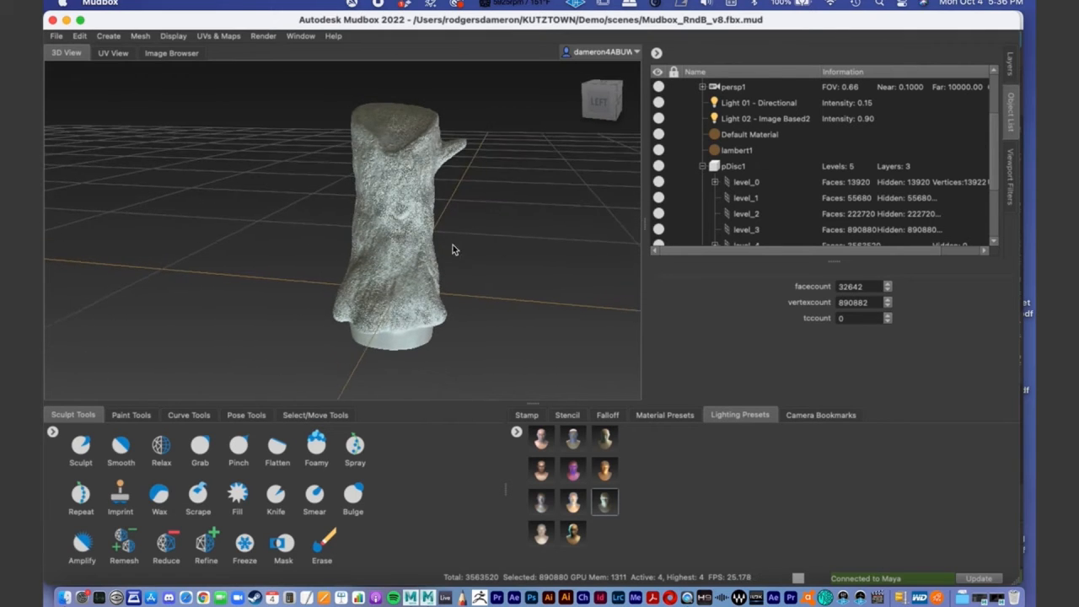
{"action": "right_click_drag", "start_coordinate": [452, 244], "coordinate": [463, 228], "text": "alt"}
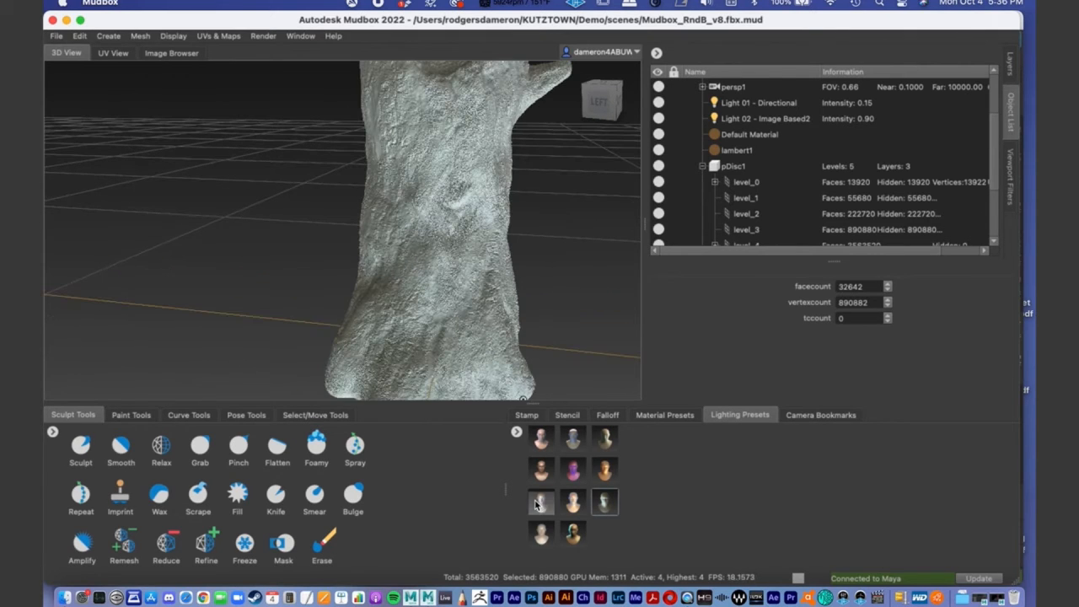
- Replace the lights with the first lighting preset of the third row and view the whole stump under it
{"action": "double_click", "coordinate": [537, 504]}
{"action": "left_click", "coordinate": [626, 326]}
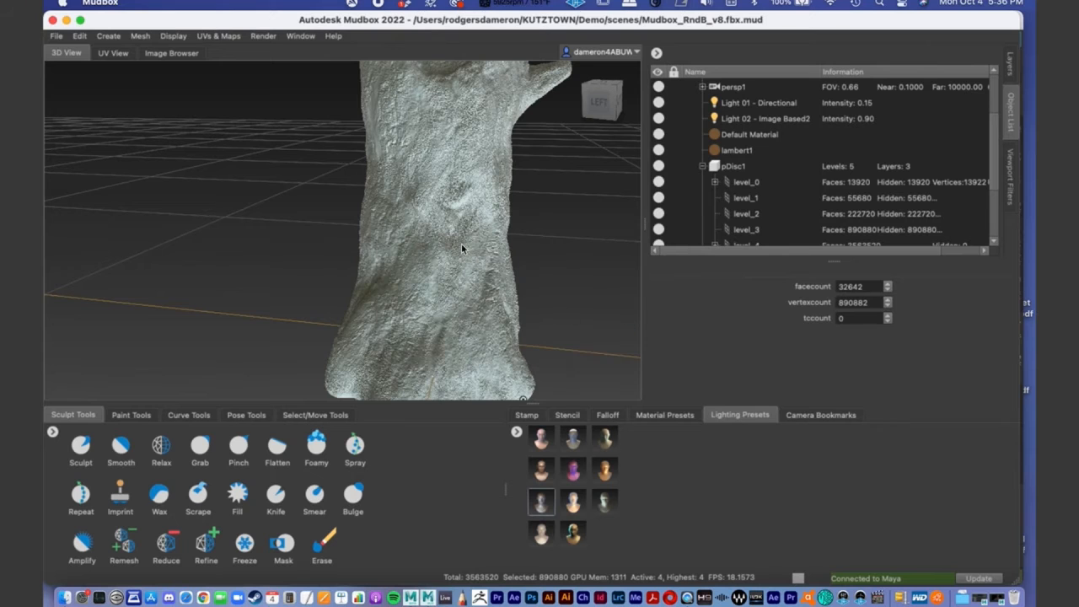
{"action": "left_click_drag", "start_coordinate": [499, 229], "coordinate": [419, 245], "text": "alt"}
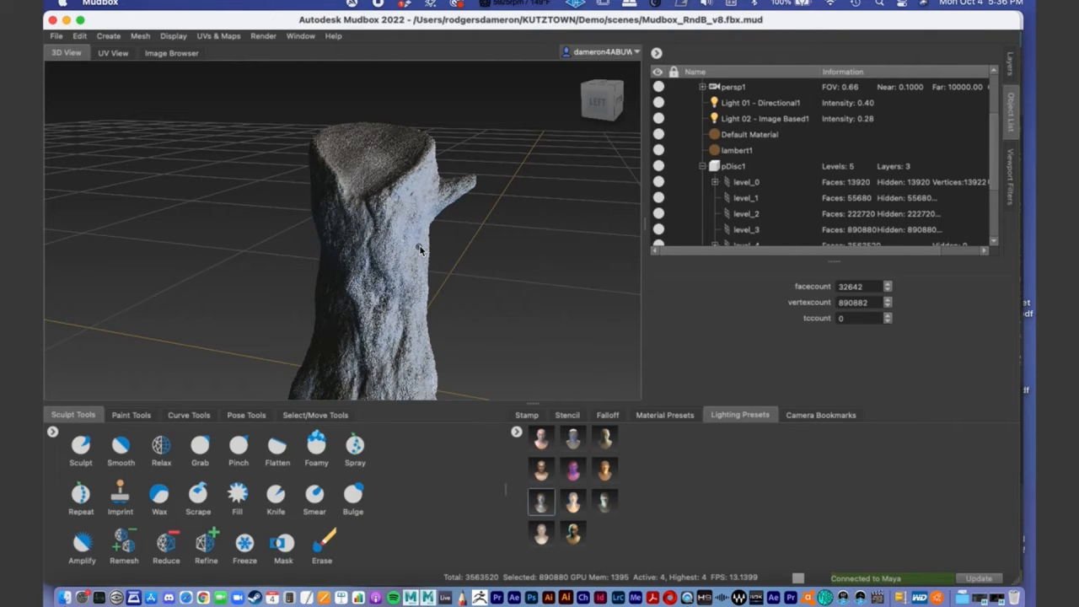
{"action": "left_click_drag", "start_coordinate": [420, 249], "coordinate": [393, 241], "text": "alt"}
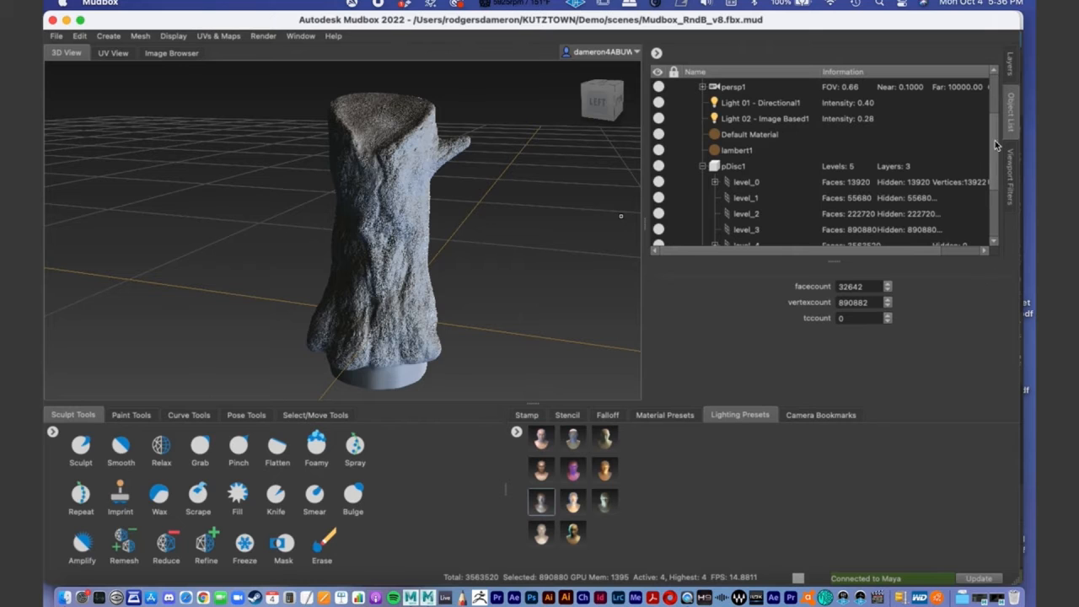
- Select the level_4 subdivision level of the pDisc1 mesh
{"action": "scroll", "coordinate": [993, 151], "scroll_direction": "down", "scroll_amount": 2}
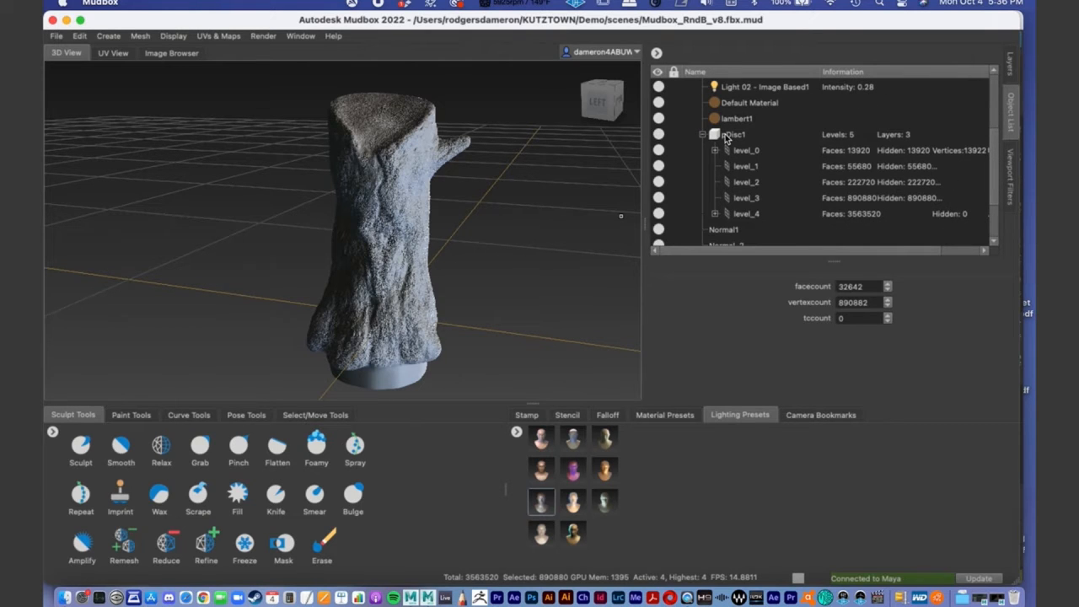
{"action": "right_click_drag", "start_coordinate": [364, 229], "coordinate": [98, 271], "text": "alt"}
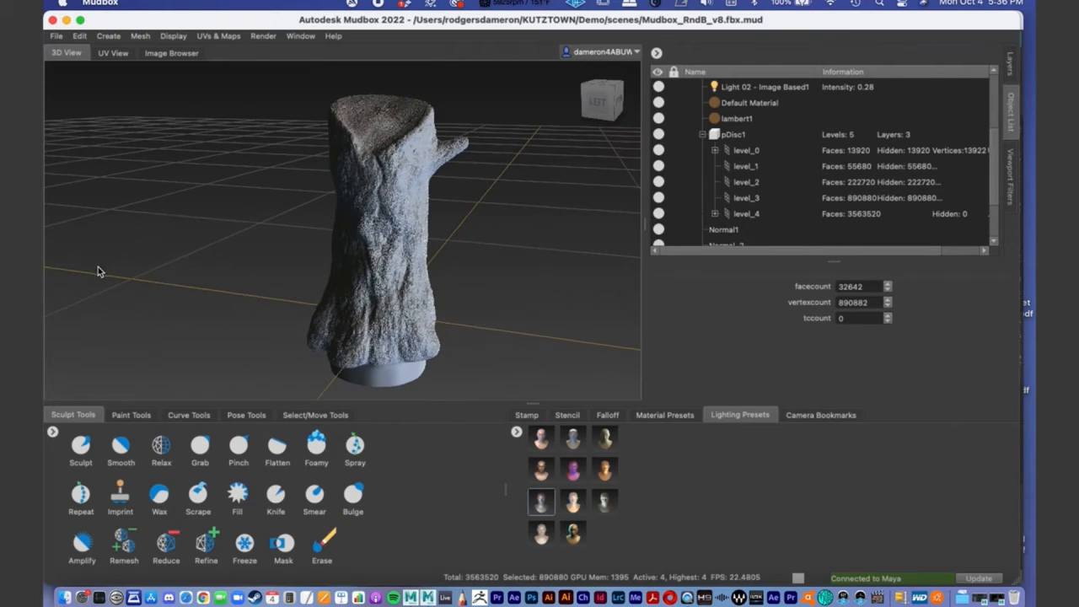
{"action": "left_click", "coordinate": [749, 213]}
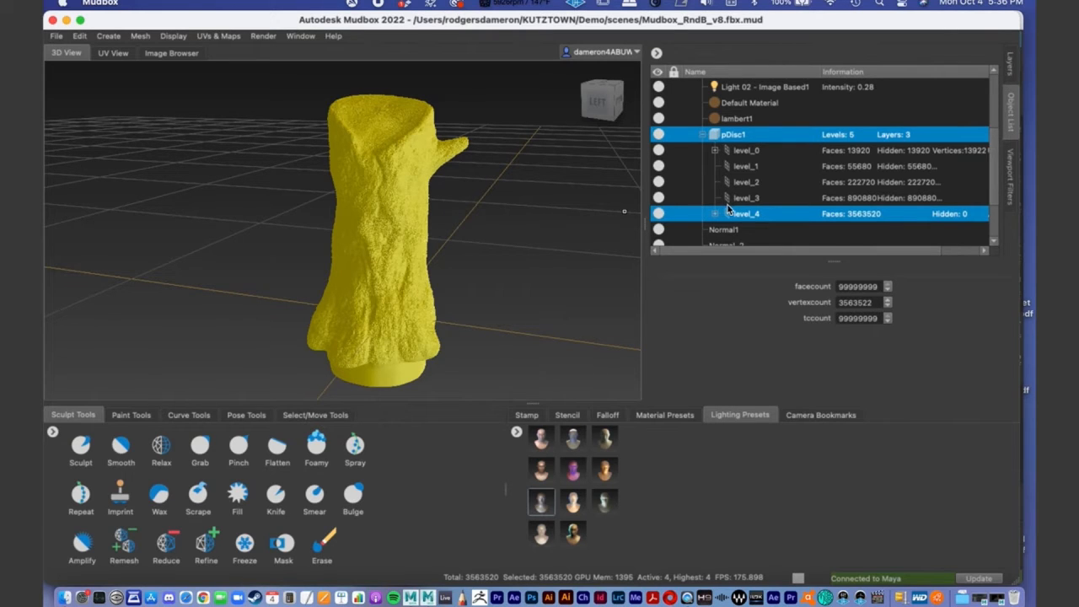
- Create a new texture map extraction operation and choose Normal Map as the map to generate
{"action": "left_click", "coordinate": [221, 36]}
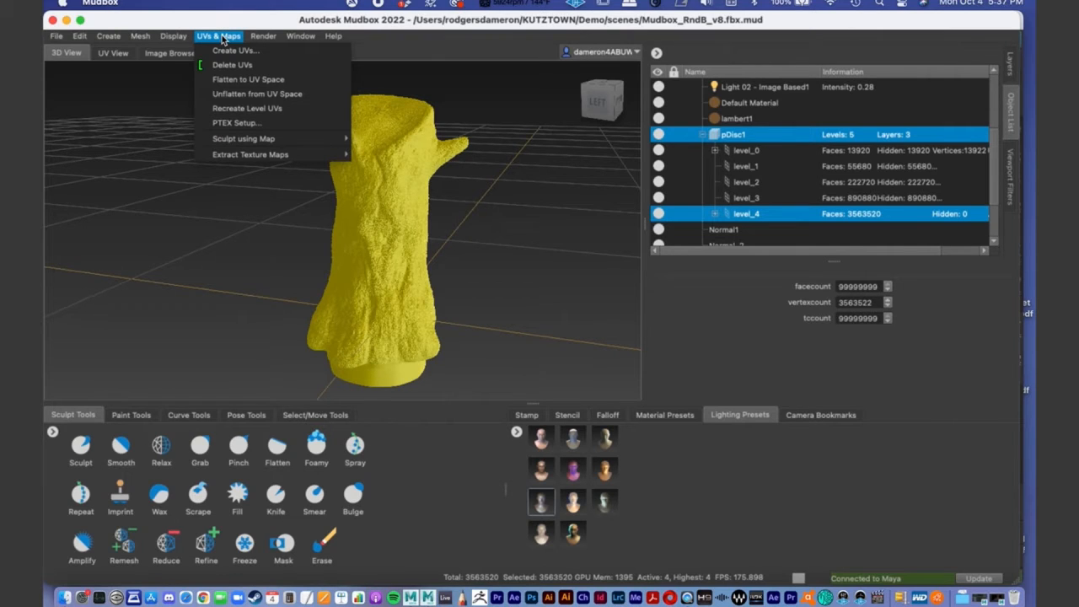
{"action": "mouse_move", "coordinate": [253, 155]}
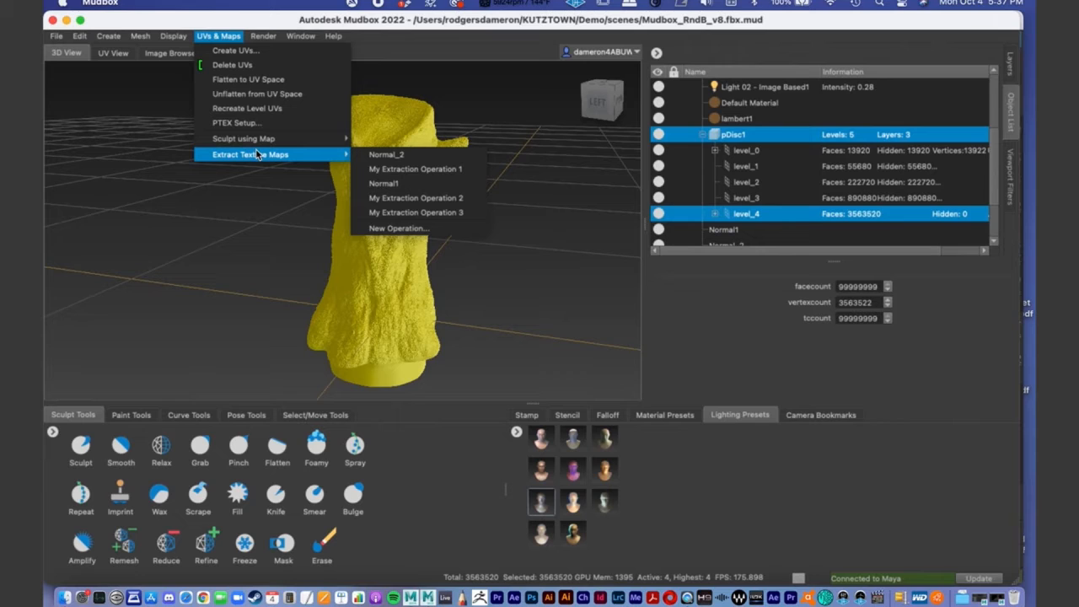
{"action": "left_click", "coordinate": [436, 229]}
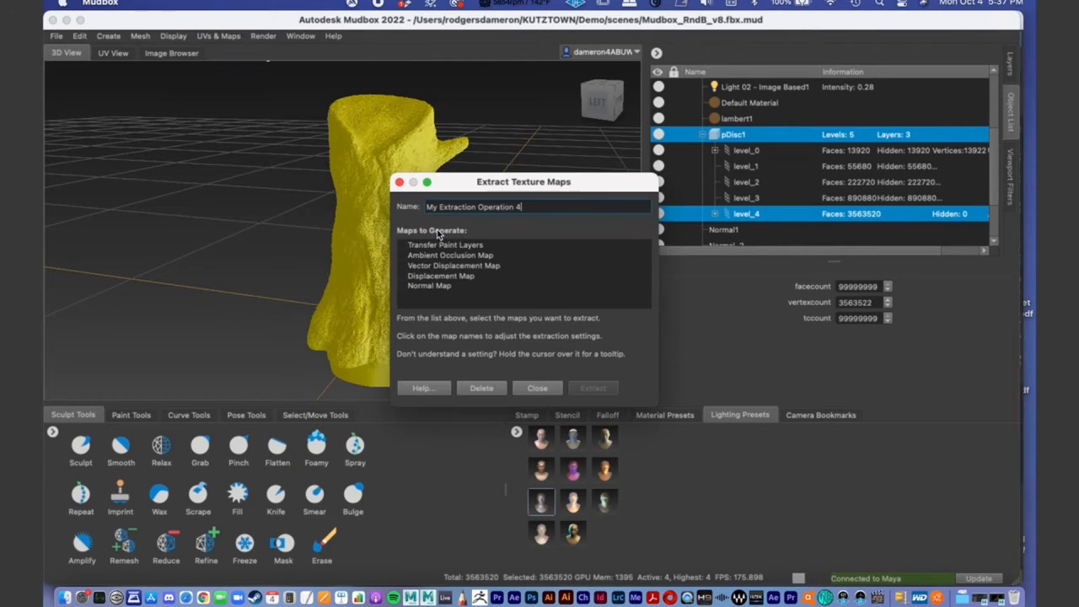
{"action": "left_click_drag", "start_coordinate": [420, 181], "coordinate": [380, 105]}
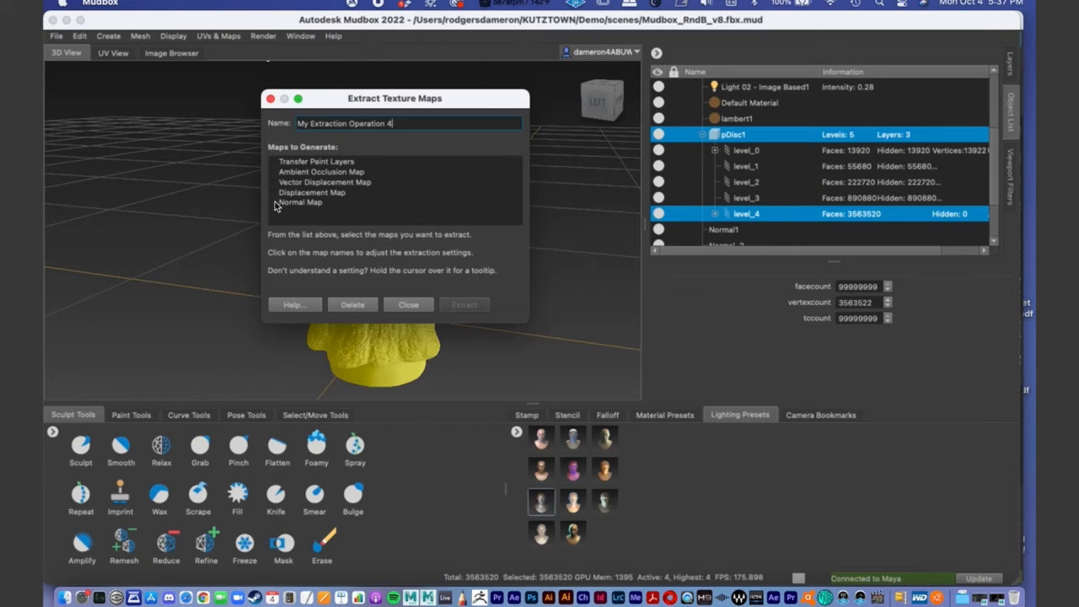
{"action": "mouse_move", "coordinate": [275, 203]}
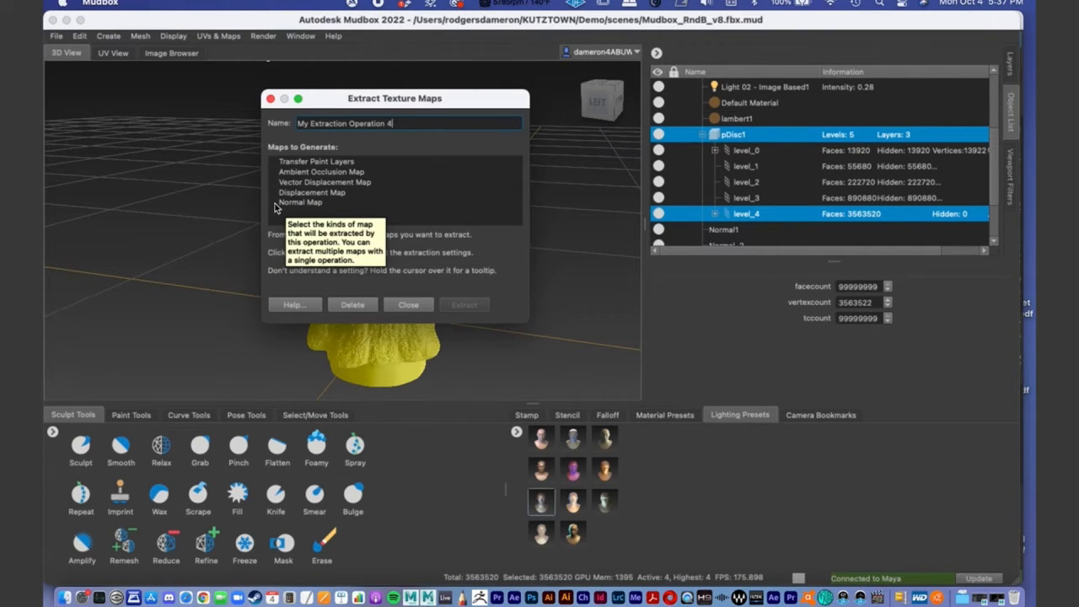
{"action": "left_click", "coordinate": [275, 204]}
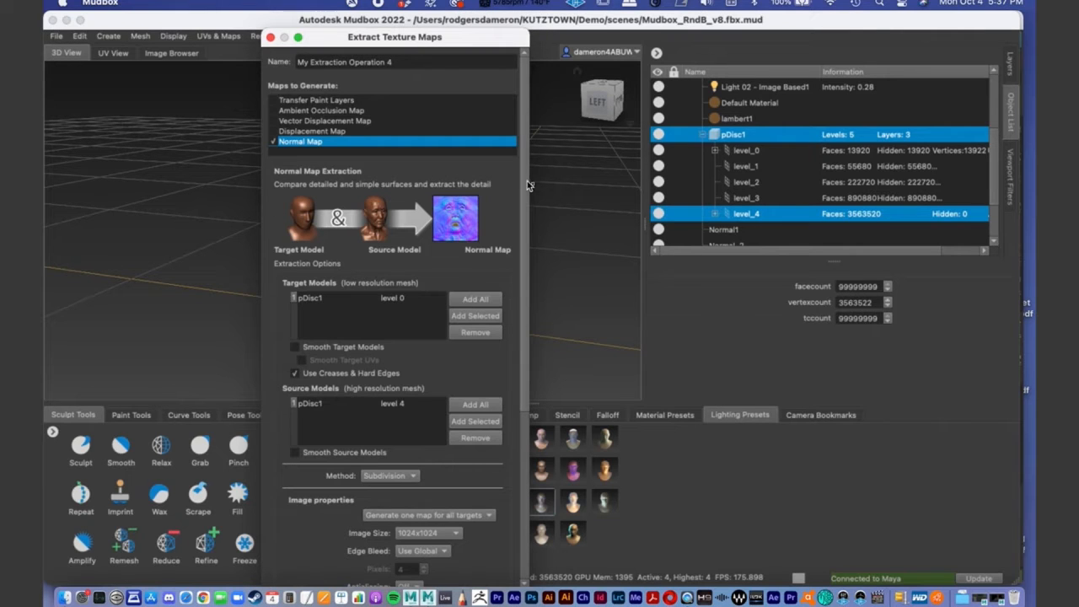
- Examine the normal map extraction settings, including the low-resolution target model, high-resolution source model and output options
{"action": "scroll", "coordinate": [527, 180], "scroll_direction": "down", "scroll_amount": 2}
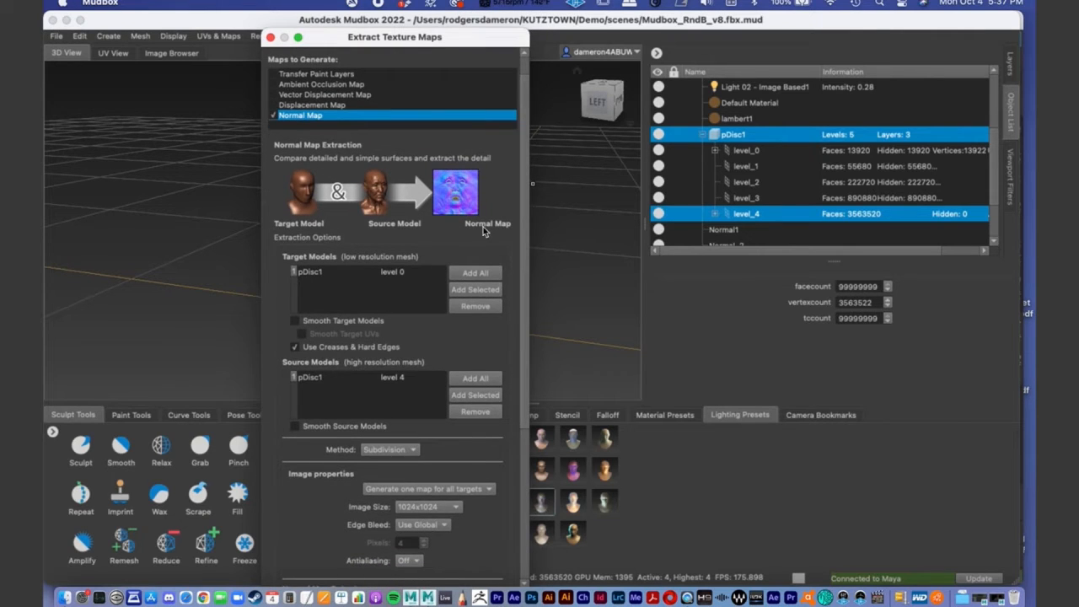
{"action": "scroll", "coordinate": [524, 236], "scroll_direction": "down", "scroll_amount": 5}
{"action": "scroll", "coordinate": [528, 267], "scroll_direction": "up", "scroll_amount": 7}
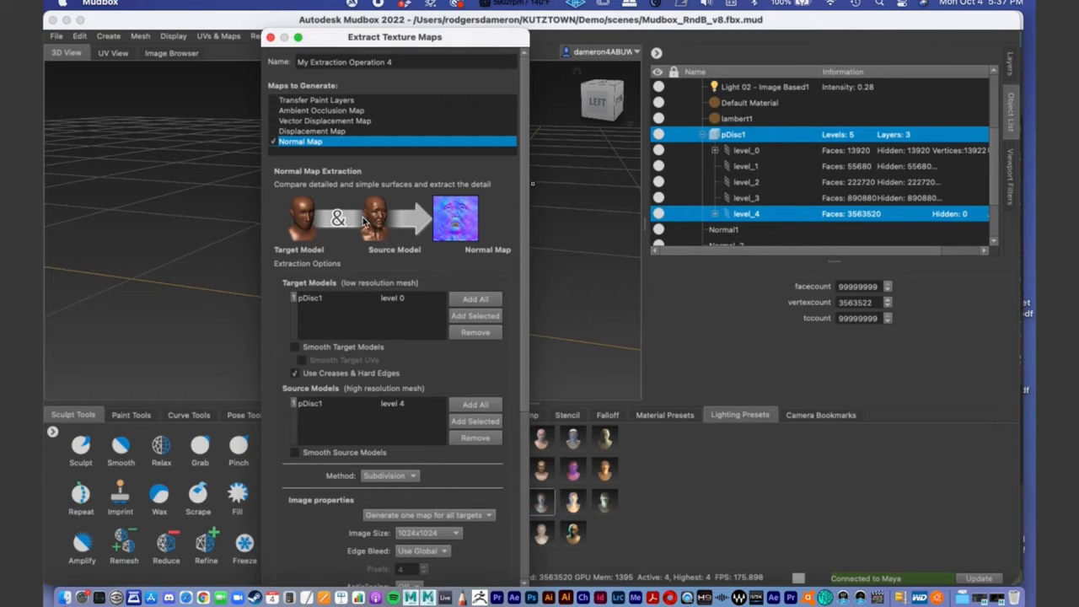
{"action": "left_click_drag", "start_coordinate": [366, 39], "coordinate": [645, 47]}
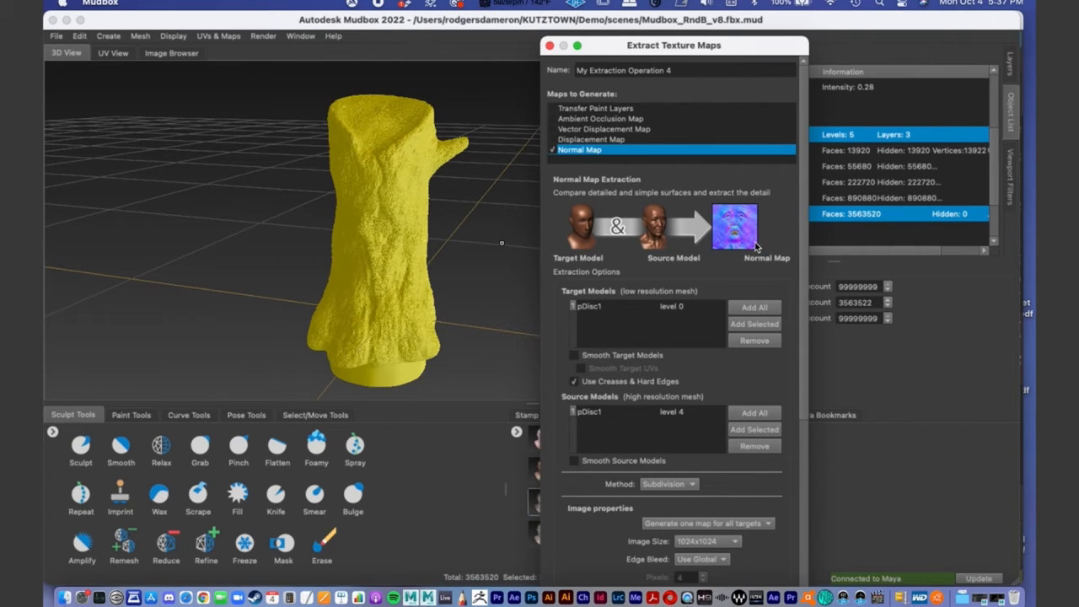
{"action": "left_click_drag", "start_coordinate": [682, 52], "coordinate": [644, 34]}
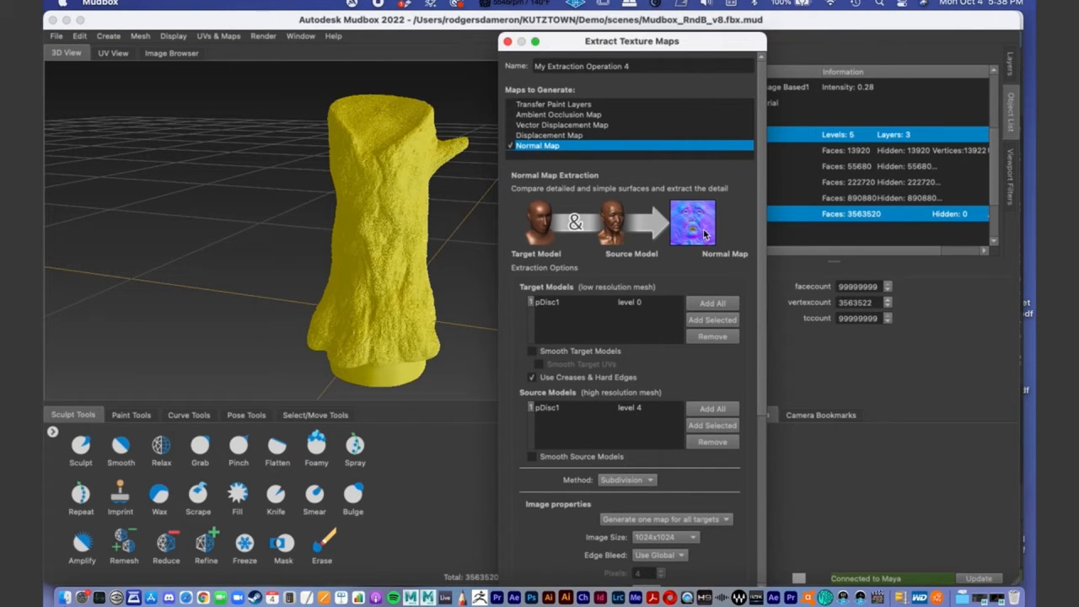
{"action": "left_click_drag", "start_coordinate": [762, 222], "coordinate": [759, 251]}
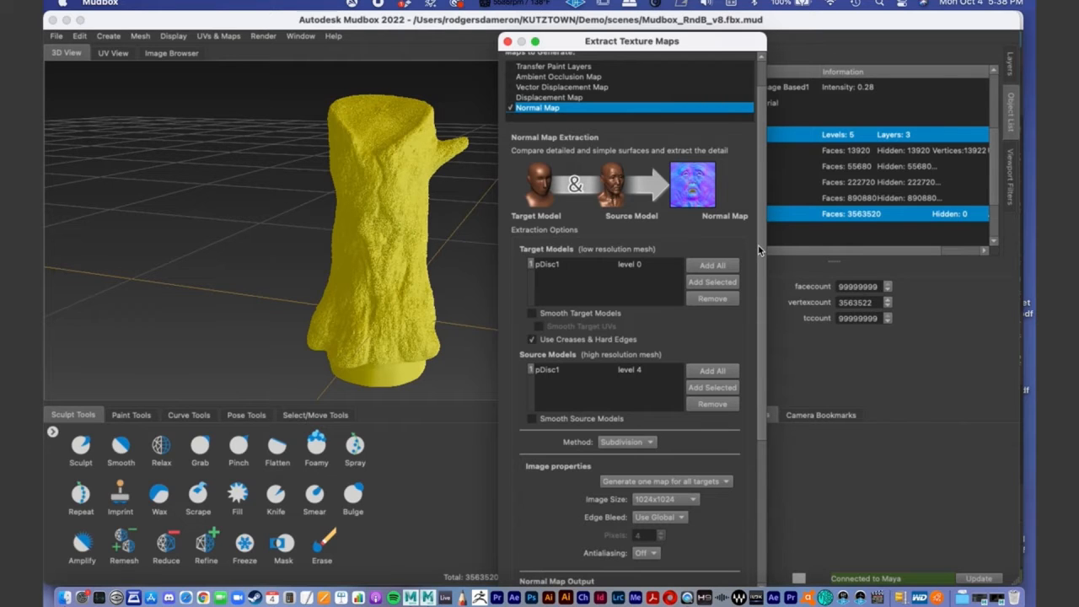
{"action": "left_click_drag", "start_coordinate": [758, 246], "coordinate": [767, 294]}
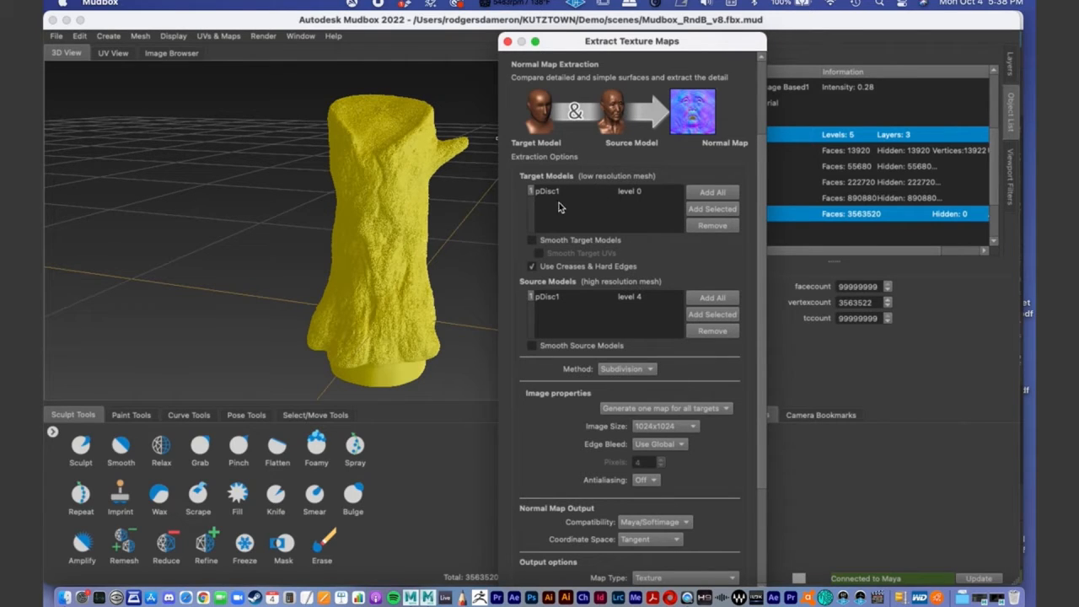
{"action": "left_click_drag", "start_coordinate": [568, 42], "coordinate": [336, 36]}
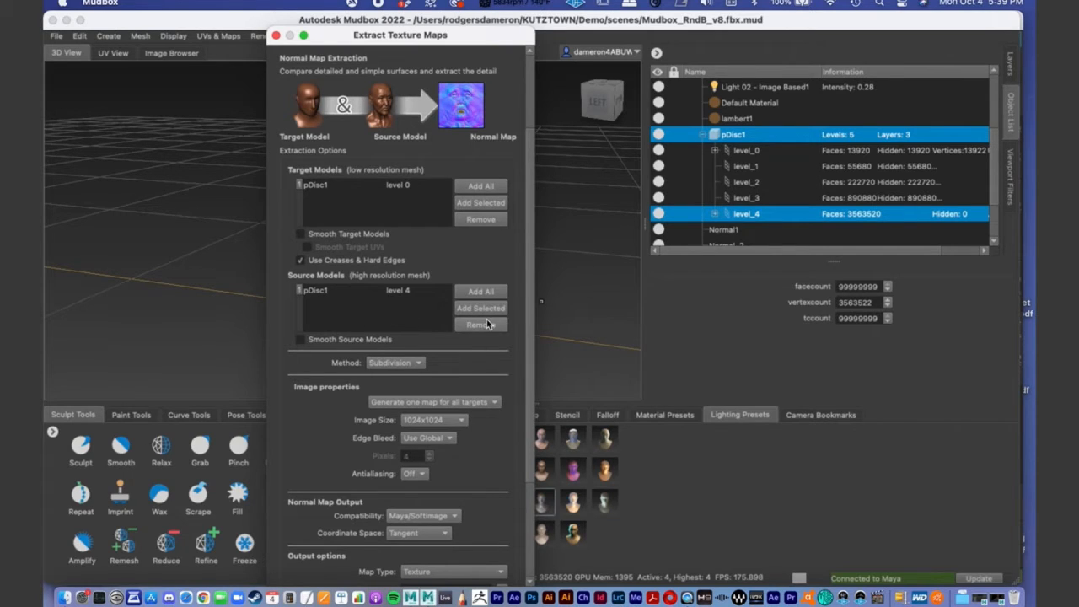
- Set the normal map's image size to 4096x4096
{"action": "scroll", "coordinate": [518, 307], "scroll_direction": "down", "scroll_amount": 3}
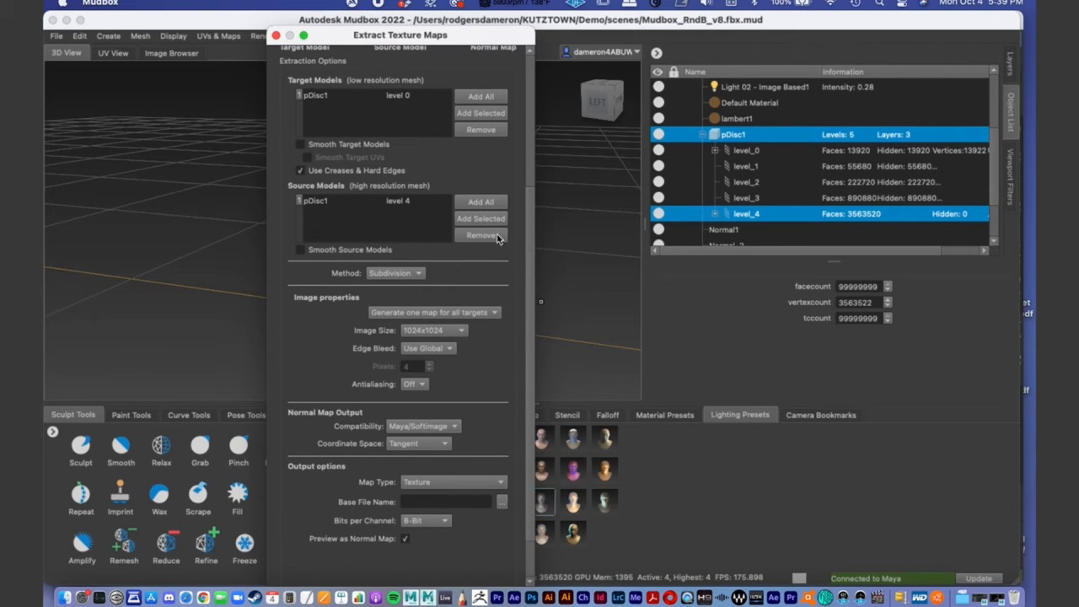
{"action": "scroll", "coordinate": [532, 206], "scroll_direction": "down", "scroll_amount": 2}
{"action": "scroll", "coordinate": [537, 221], "scroll_direction": "down", "scroll_amount": 1}
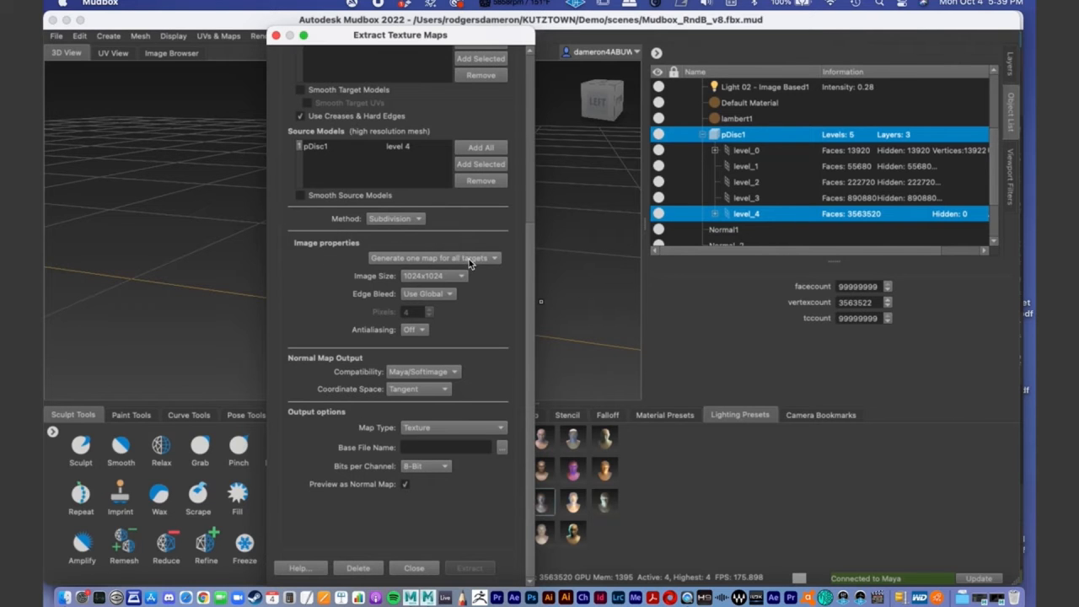
{"action": "left_click_drag", "start_coordinate": [531, 260], "coordinate": [508, 116]}
{"action": "scroll", "coordinate": [513, 196], "scroll_direction": "down", "scroll_amount": 5}
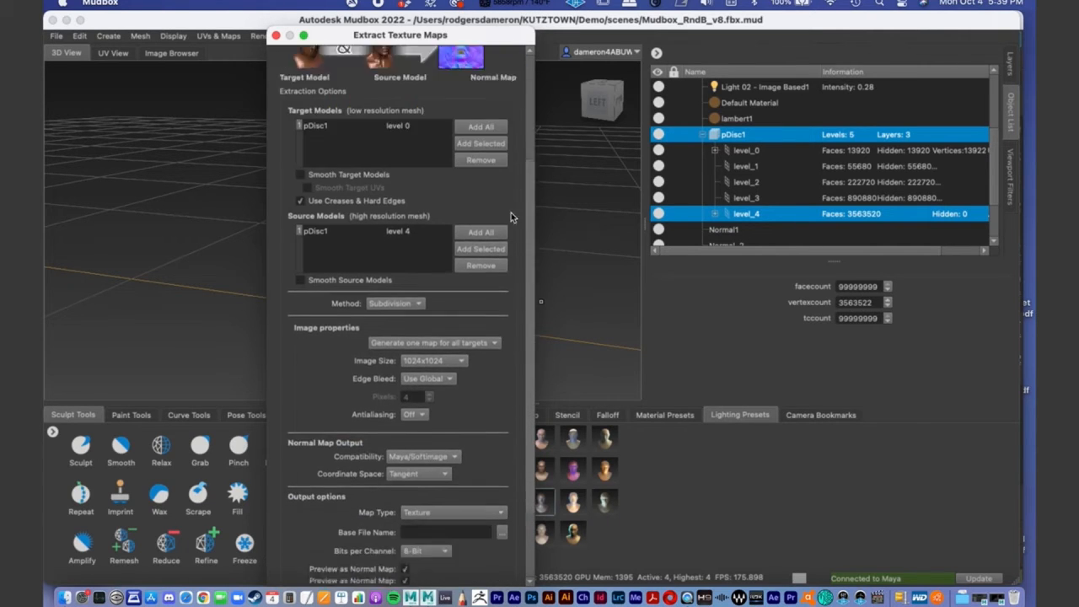
{"action": "left_click", "coordinate": [464, 278]}
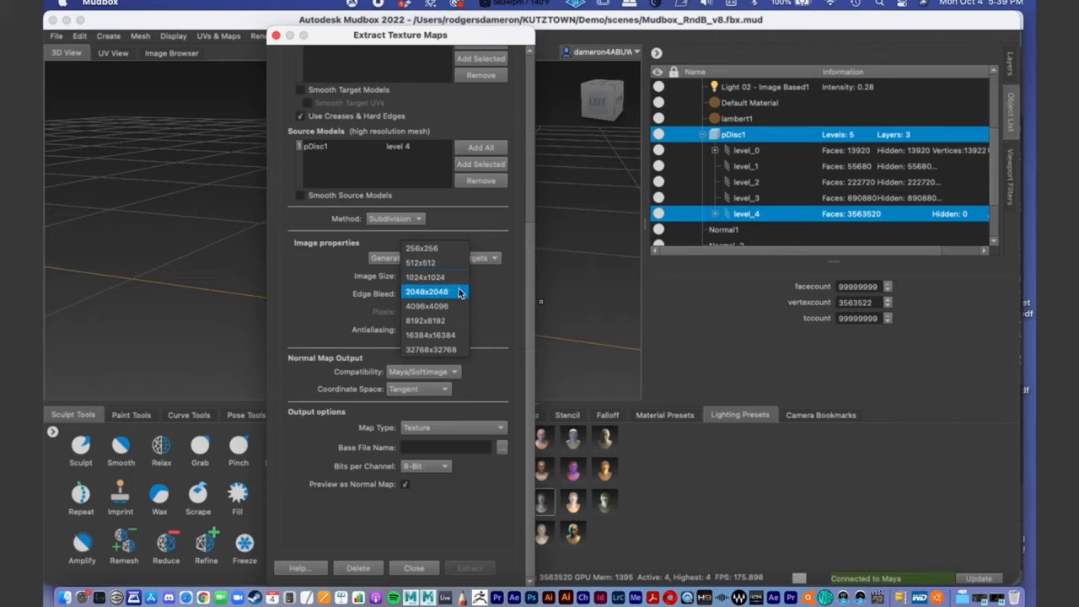
{"action": "left_click", "coordinate": [455, 305]}
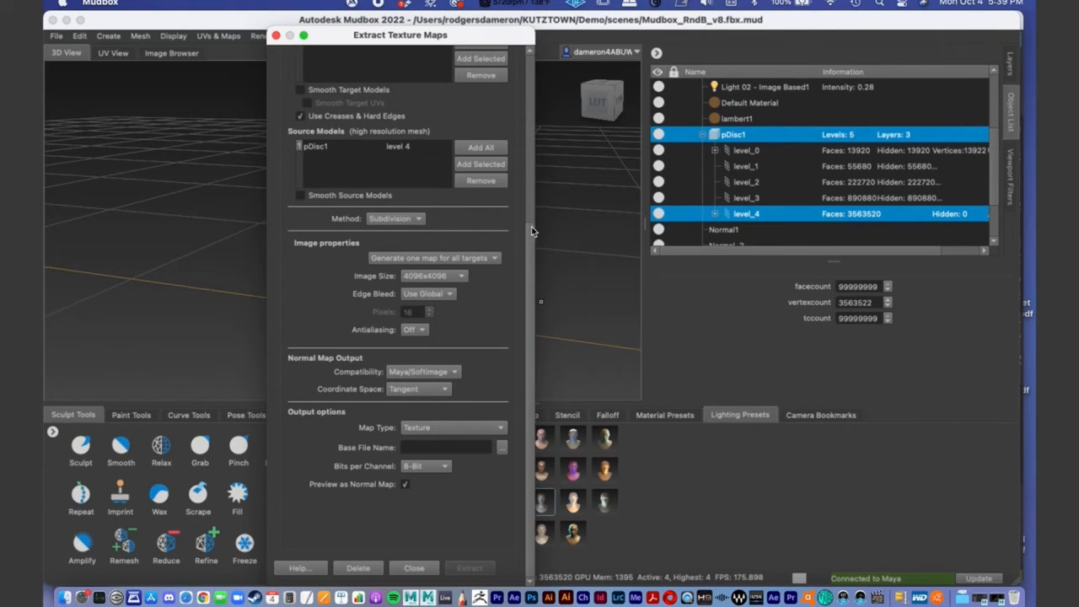
- Examine the antialiasing levels, coordinate space choices and remaining extraction settings for the normal map
{"action": "left_click", "coordinate": [425, 331]}
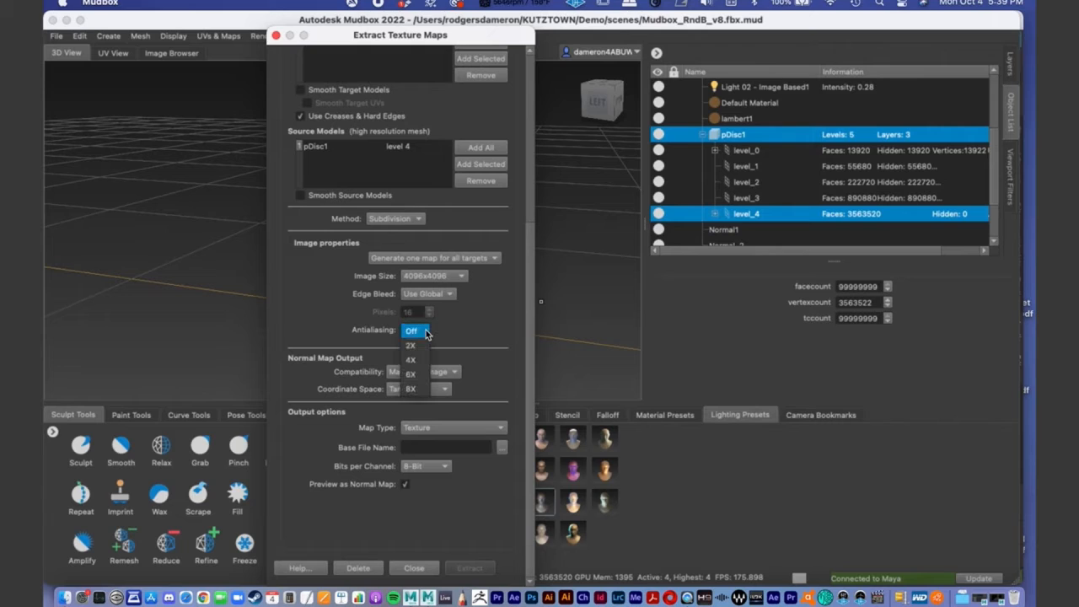
{"action": "left_click", "coordinate": [473, 317]}
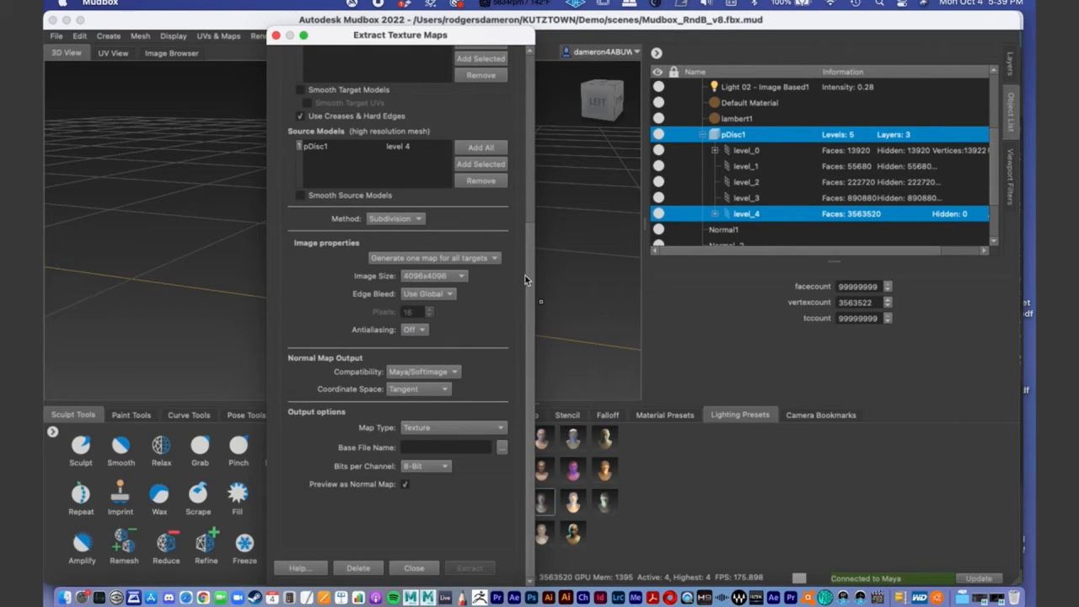
{"action": "left_click_drag", "start_coordinate": [529, 270], "coordinate": [533, 304]}
{"action": "left_click", "coordinate": [417, 330]}
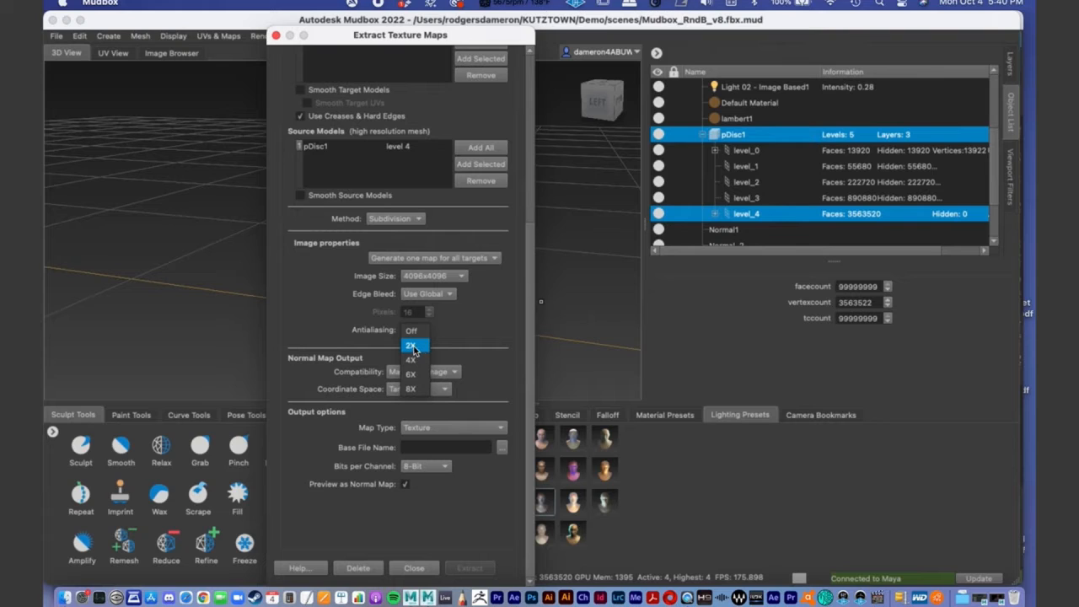
{"action": "left_click", "coordinate": [461, 324]}
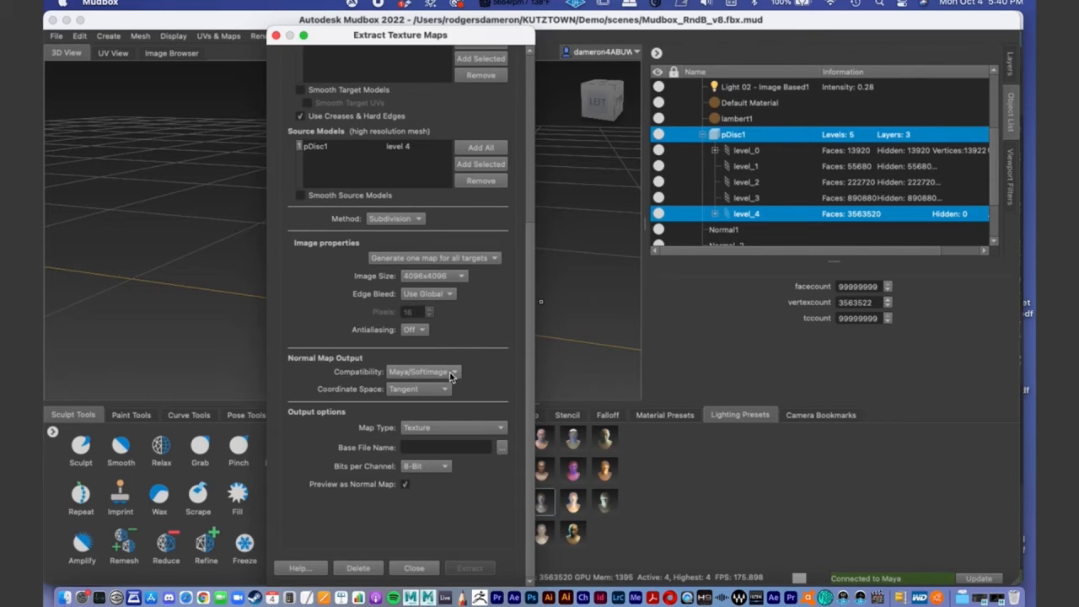
{"action": "left_click", "coordinate": [432, 390]}
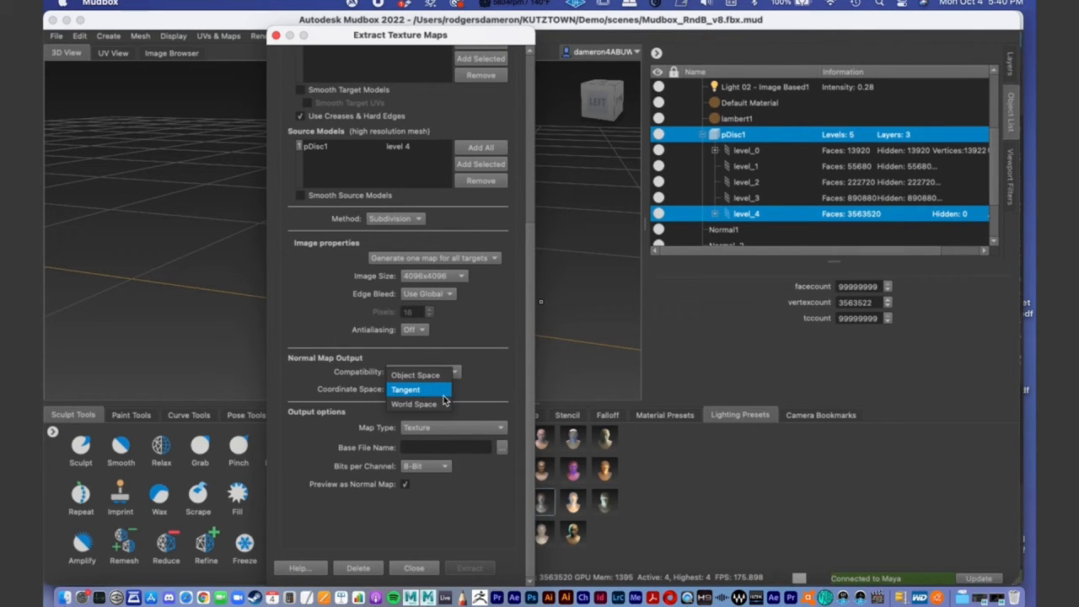
{"action": "left_click", "coordinate": [461, 390]}
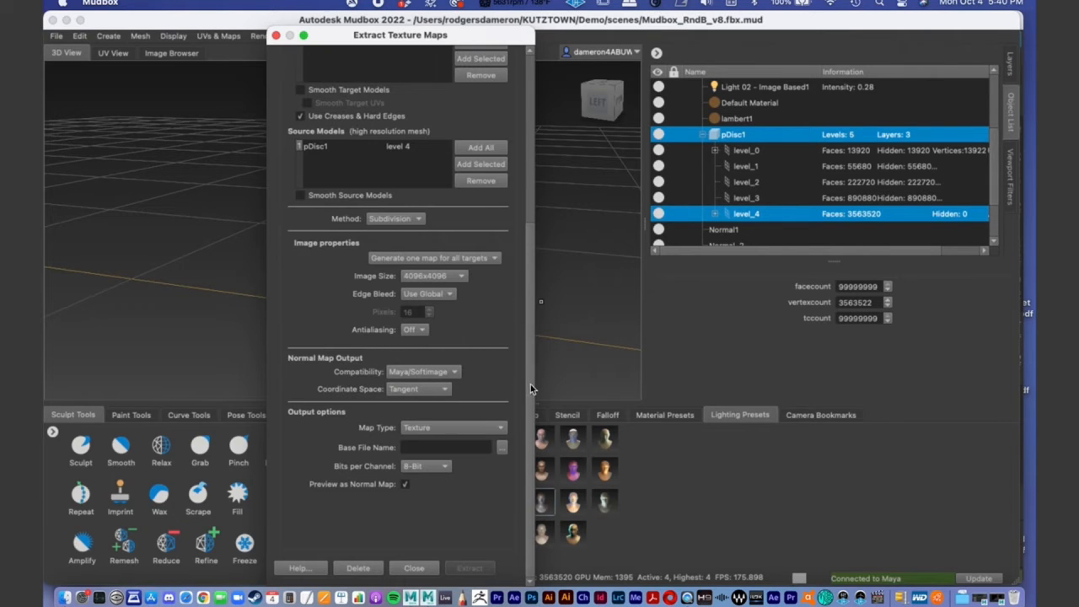
{"action": "scroll", "coordinate": [521, 381], "scroll_direction": "up", "scroll_amount": 5}
{"action": "scroll", "coordinate": [519, 212], "scroll_direction": "down", "scroll_amount": 5}
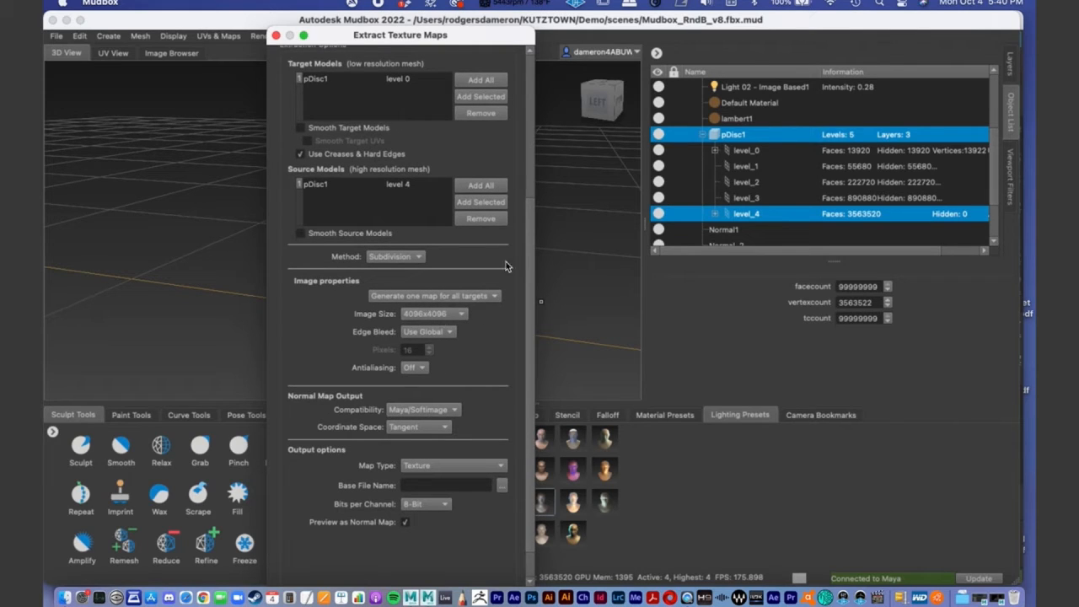
{"action": "scroll", "coordinate": [531, 291], "scroll_direction": "down", "scroll_amount": 2}
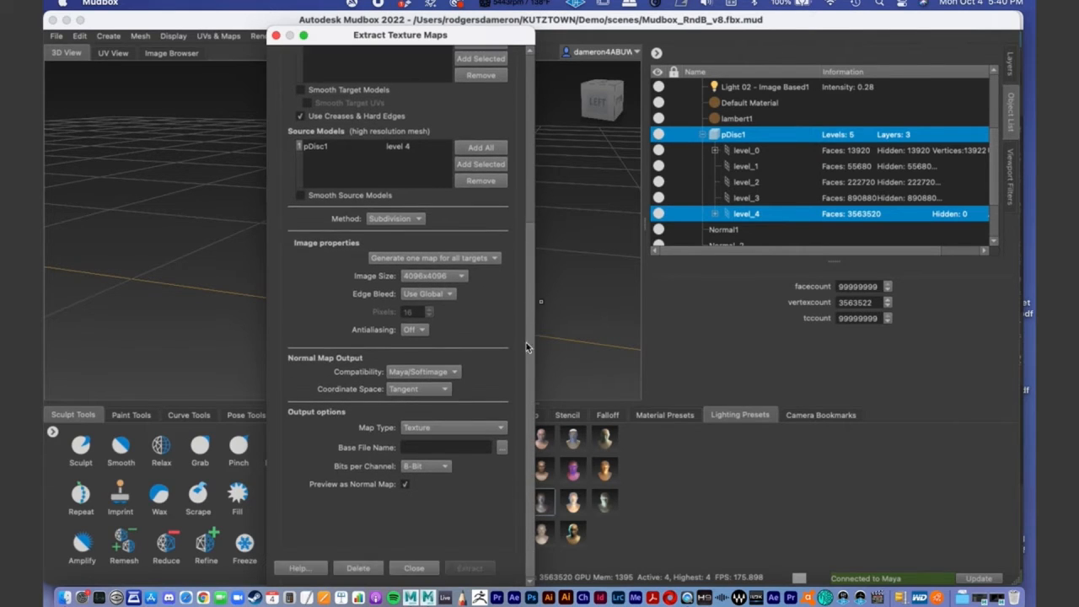
- Browse for the normal map's output file and choose TIFF 16 bit Floating Point RGBA as its format
{"action": "left_click", "coordinate": [433, 431]}
{"action": "left_click", "coordinate": [414, 432]}
{"action": "left_click", "coordinate": [502, 453]}
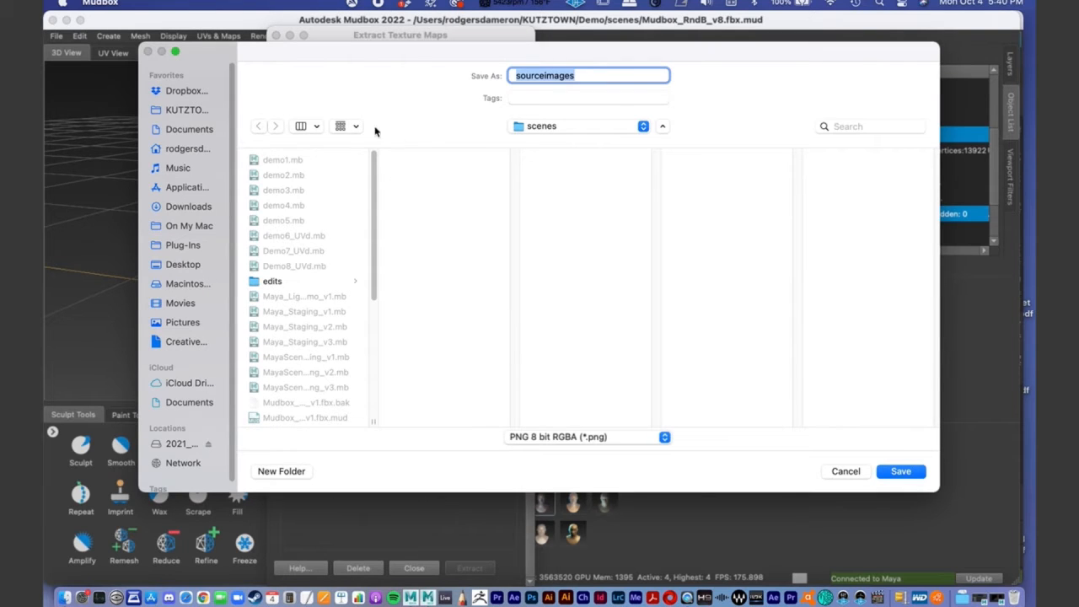
{"action": "left_click", "coordinate": [543, 126]}
{"action": "left_click", "coordinate": [498, 126]}
{"action": "left_click", "coordinate": [554, 437]}
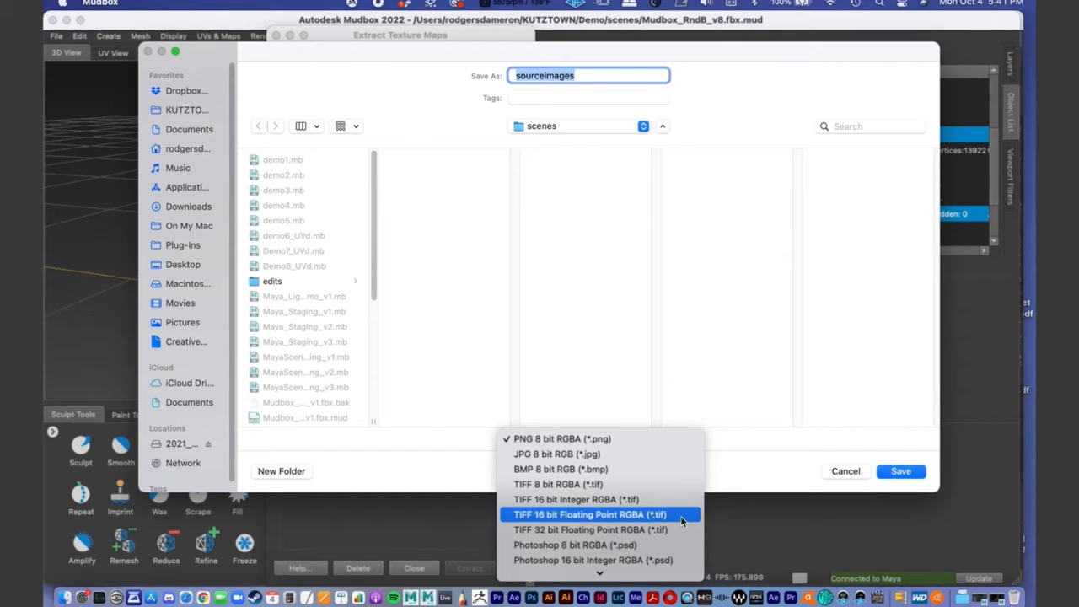
{"action": "left_click", "coordinate": [627, 514]}
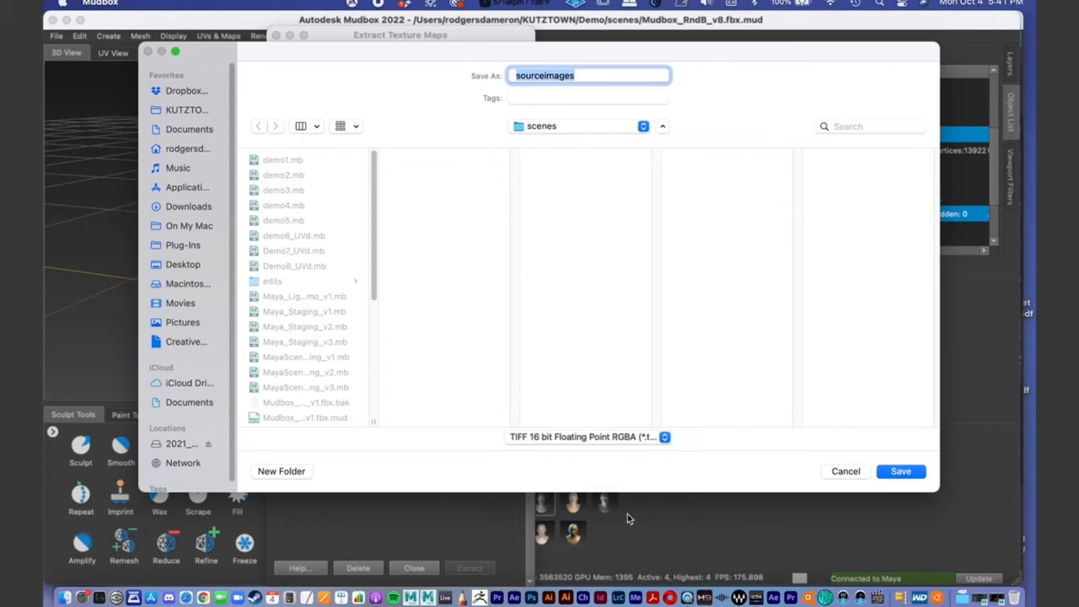
- Go to the Demo project's sourceimages folder and create a subfolder named Online_Demo in it
{"action": "left_click_drag", "start_coordinate": [373, 263], "coordinate": [381, 385]}
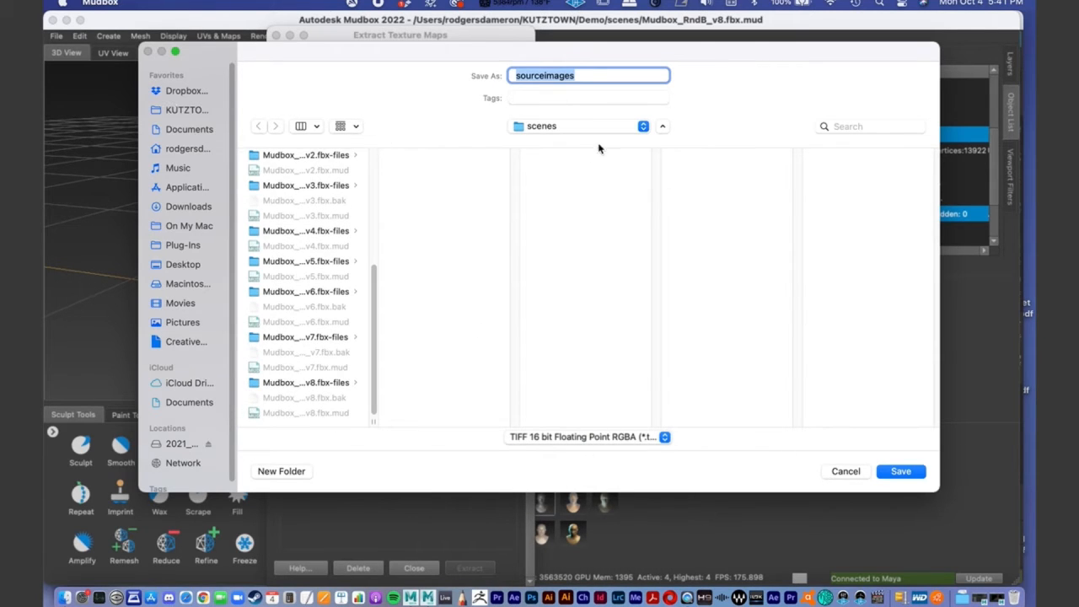
{"action": "left_click", "coordinate": [582, 127]}
{"action": "left_click", "coordinate": [577, 149]}
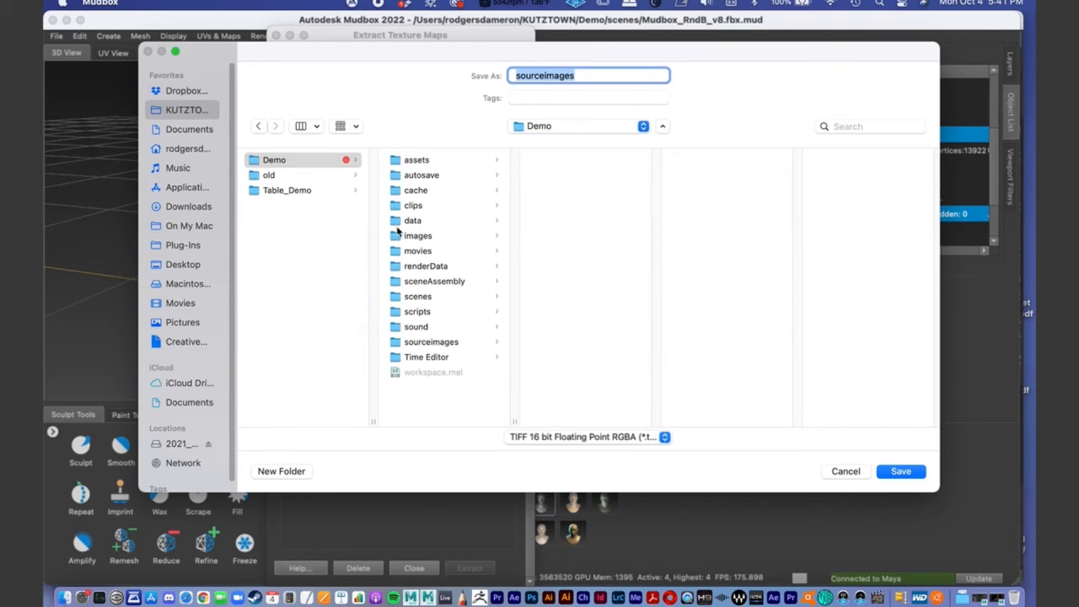
{"action": "left_click", "coordinate": [427, 344]}
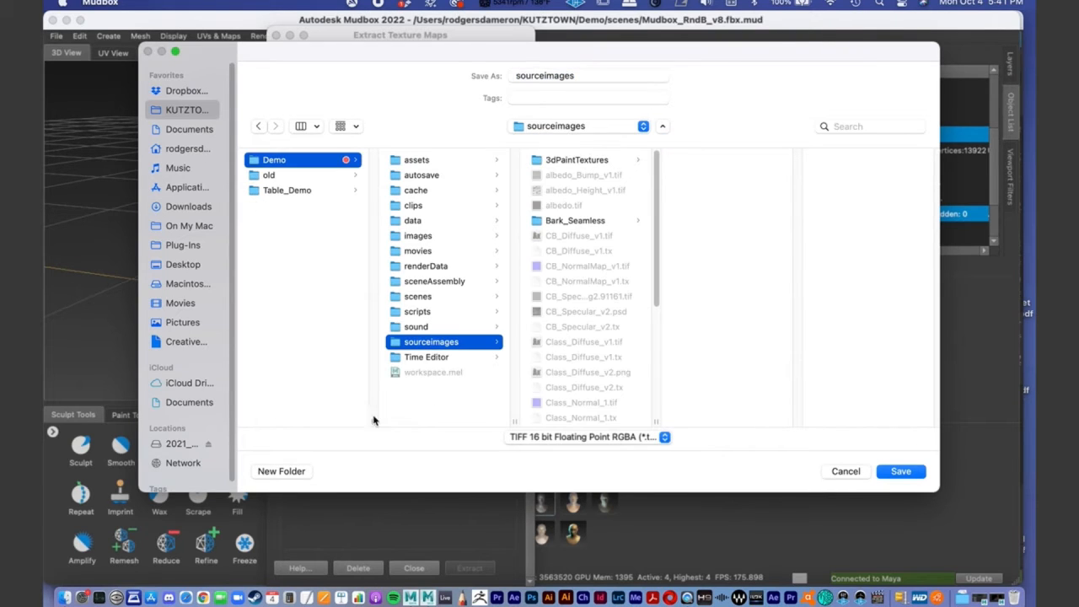
{"action": "left_click", "coordinate": [281, 474]}
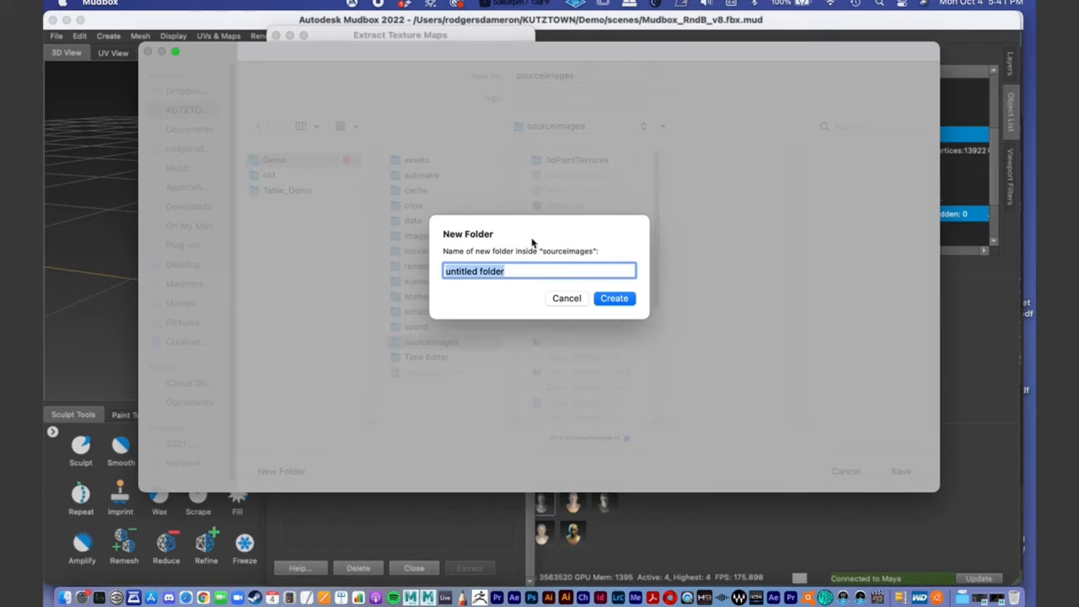
{"action": "type", "text": "Online_Demo"}
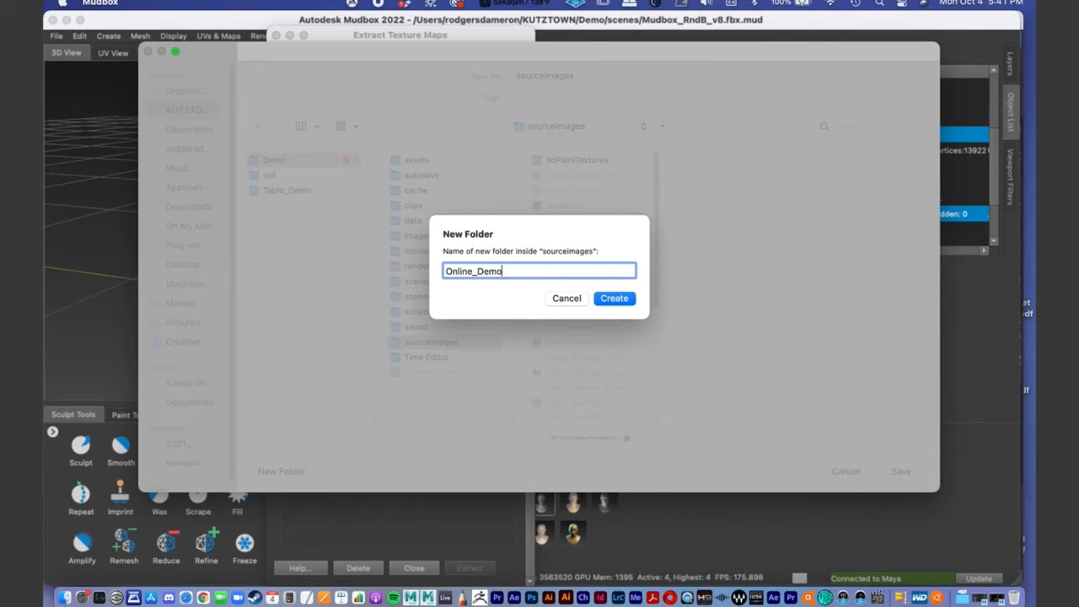
{"action": "key", "text": "Return"}
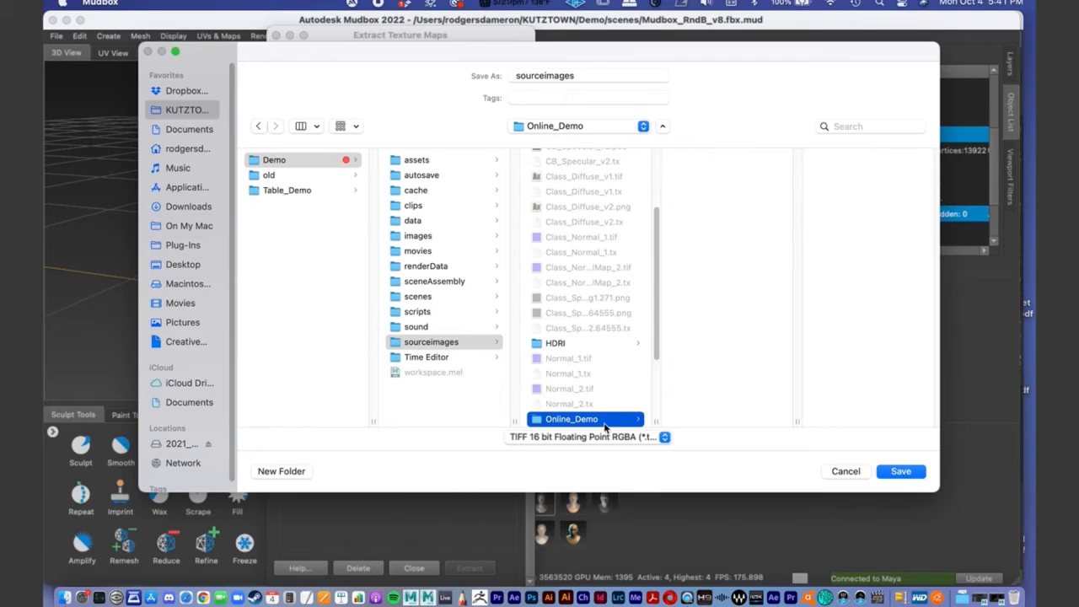
- Name the output file O_NormalMap_v1 and save it in the Online_Demo folder
{"action": "double_click", "coordinate": [588, 77]}
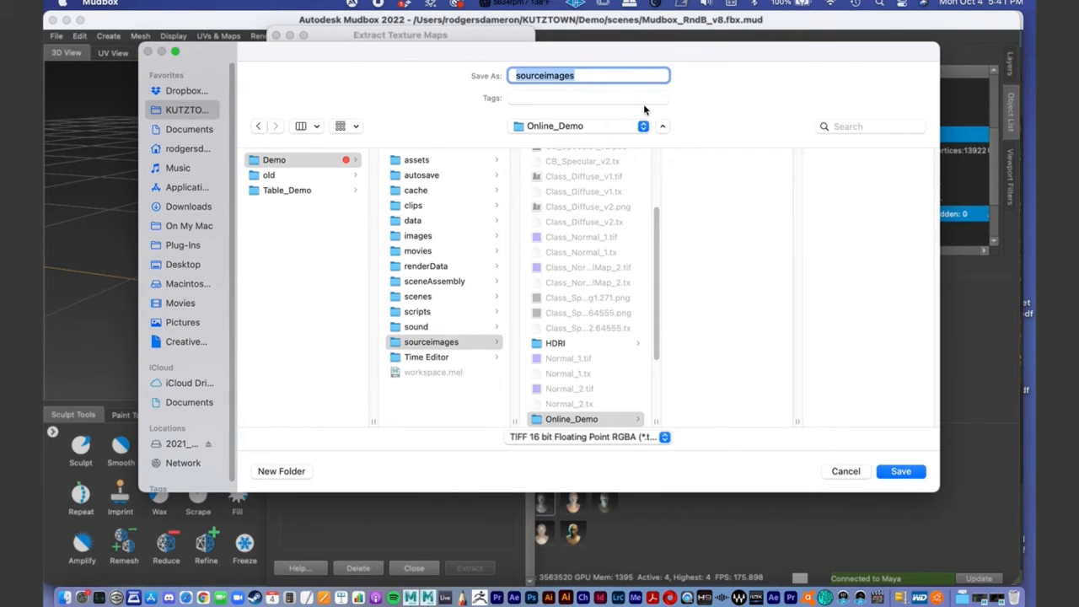
{"action": "type", "text": "O_Norm"}
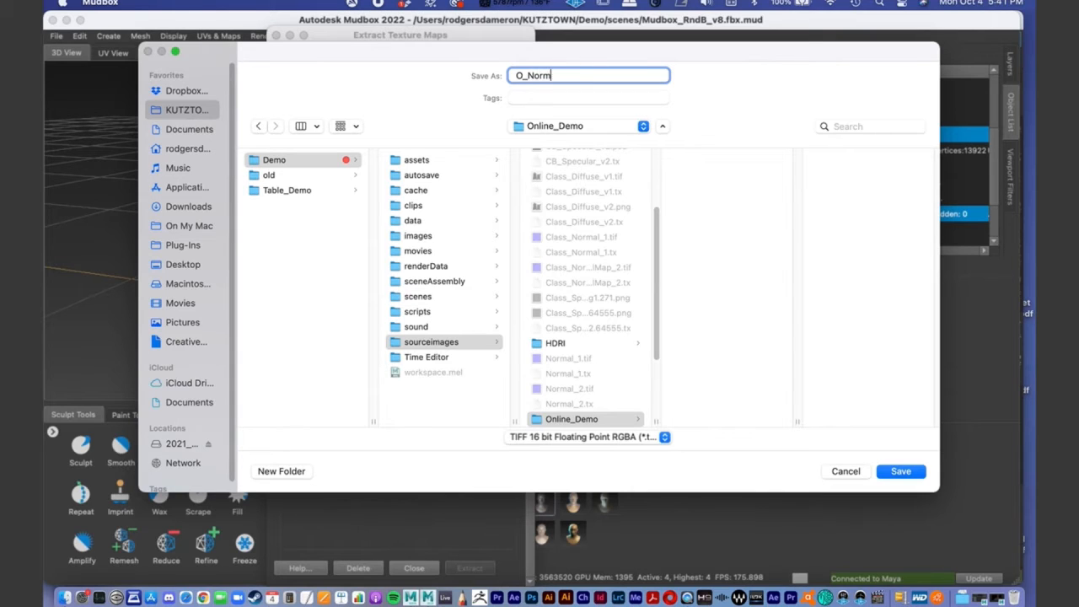
{"action": "type", "text": "alMap_v1"}
{"action": "left_click_drag", "start_coordinate": [528, 75], "coordinate": [578, 85]}
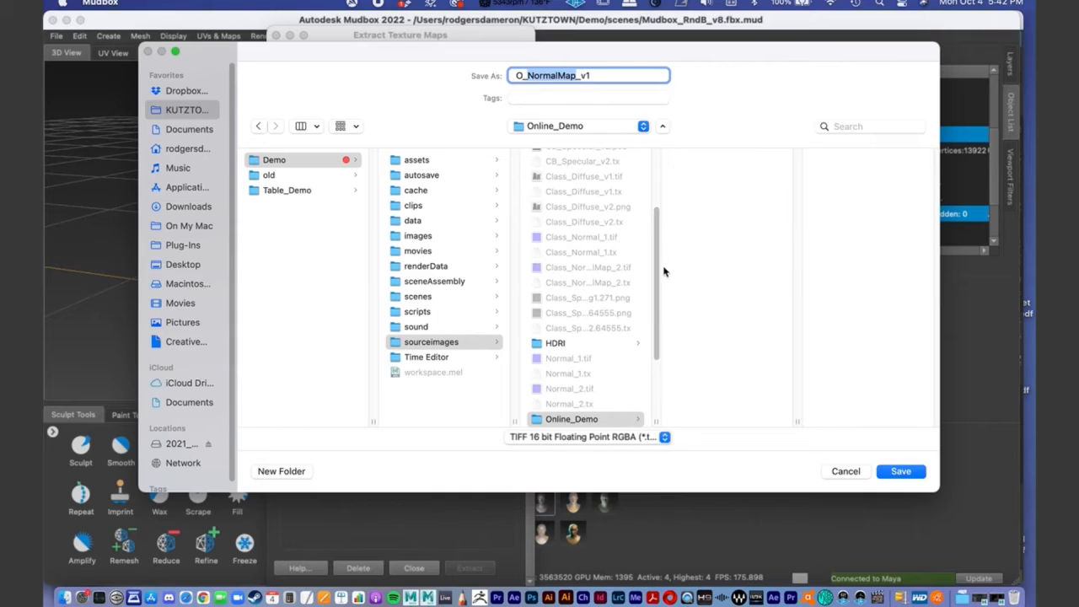
{"action": "left_click_drag", "start_coordinate": [659, 271], "coordinate": [658, 287]}
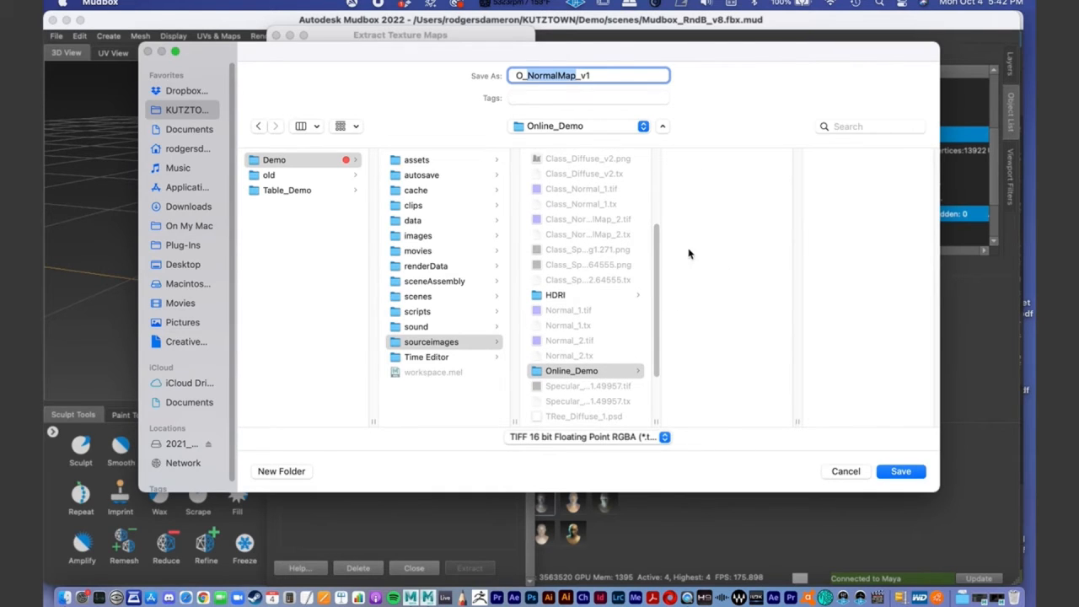
{"action": "left_click", "coordinate": [605, 73]}
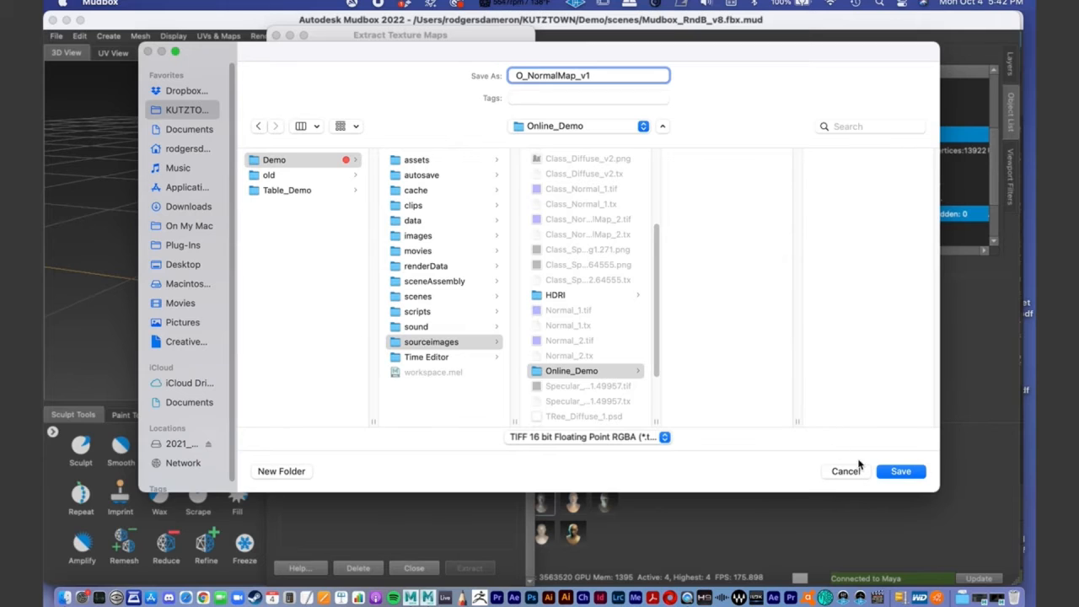
{"action": "left_click", "coordinate": [900, 472]}
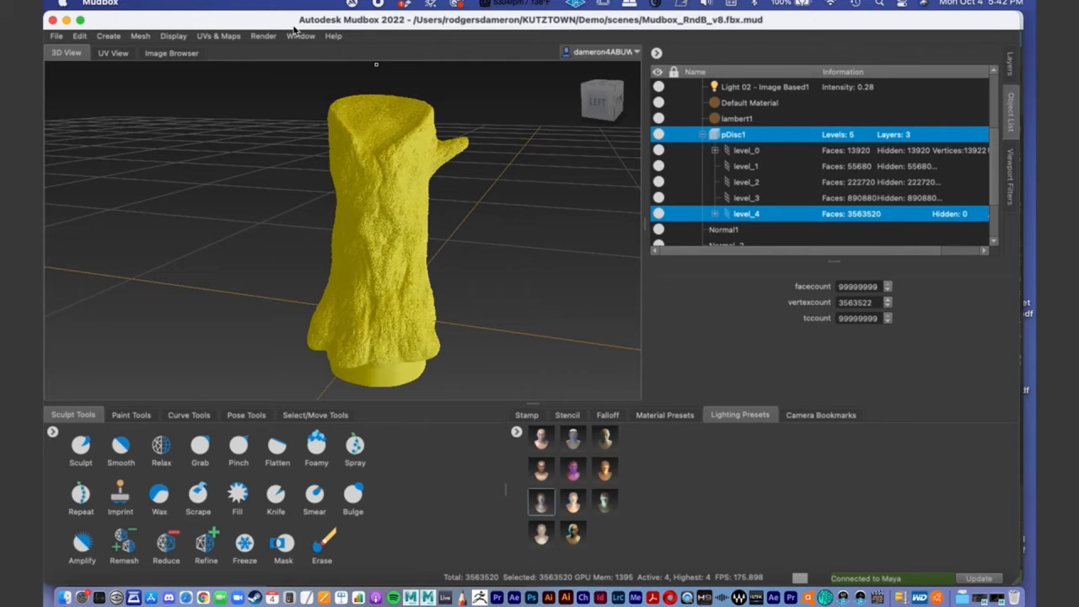
- Arrange the Extract Texture Maps dialog and the Mudbox window side by side
{"action": "left_click_drag", "start_coordinate": [293, 29], "coordinate": [602, 28]}
{"action": "left_click_drag", "start_coordinate": [334, 39], "coordinate": [307, 2]}
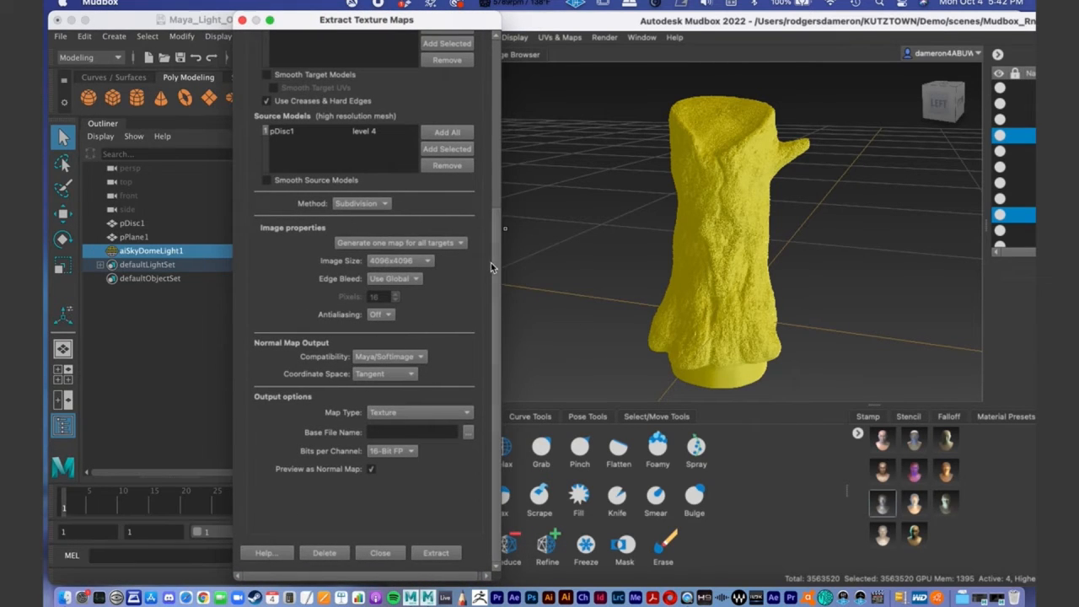
{"action": "left_click_drag", "start_coordinate": [345, 20], "coordinate": [313, 20]}
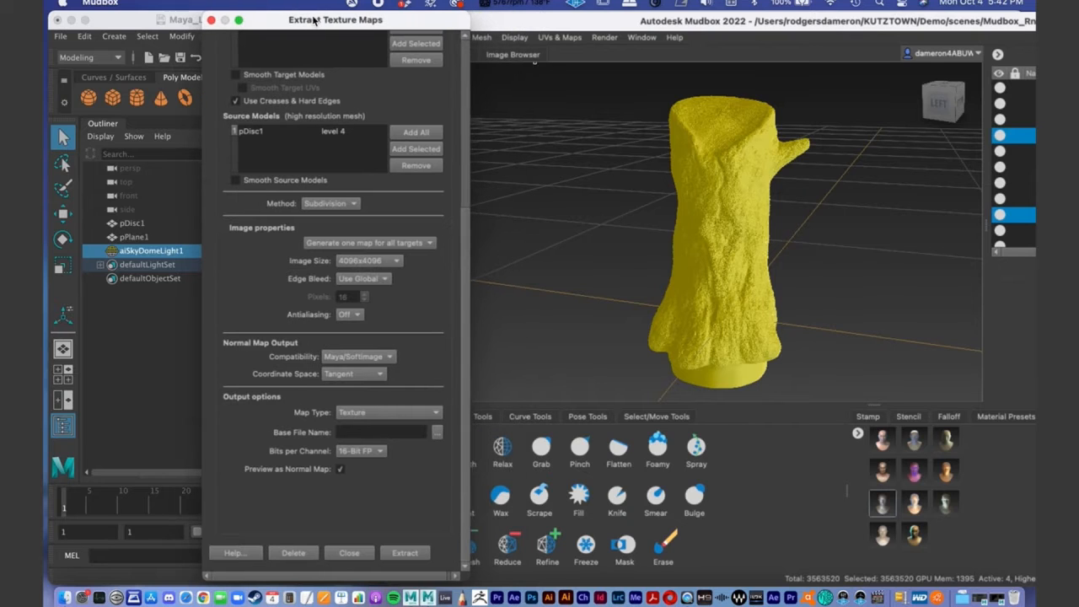
{"action": "left_click_drag", "start_coordinate": [523, 21], "coordinate": [609, 4]}
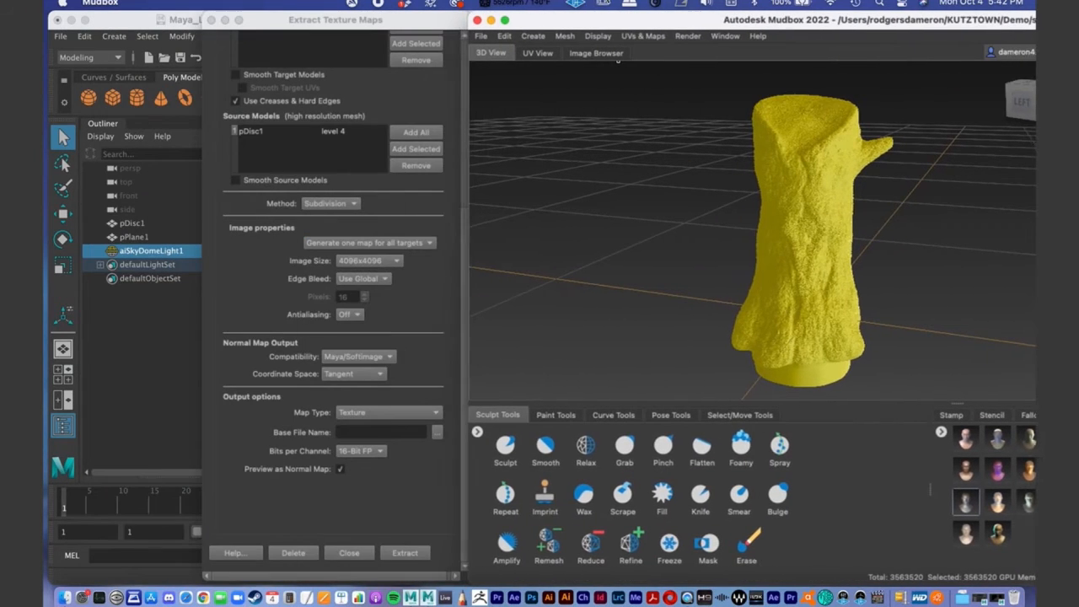
{"action": "left_click", "coordinate": [302, 20]}
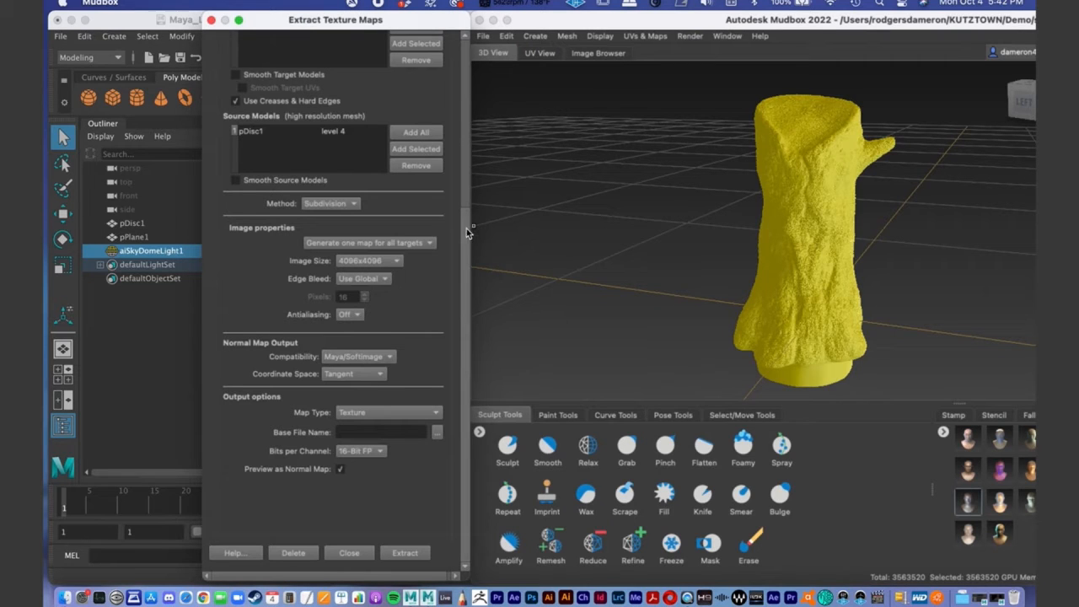
- Recheck the target and source models and extract the normal map
{"action": "left_click_drag", "start_coordinate": [466, 259], "coordinate": [461, 172]}
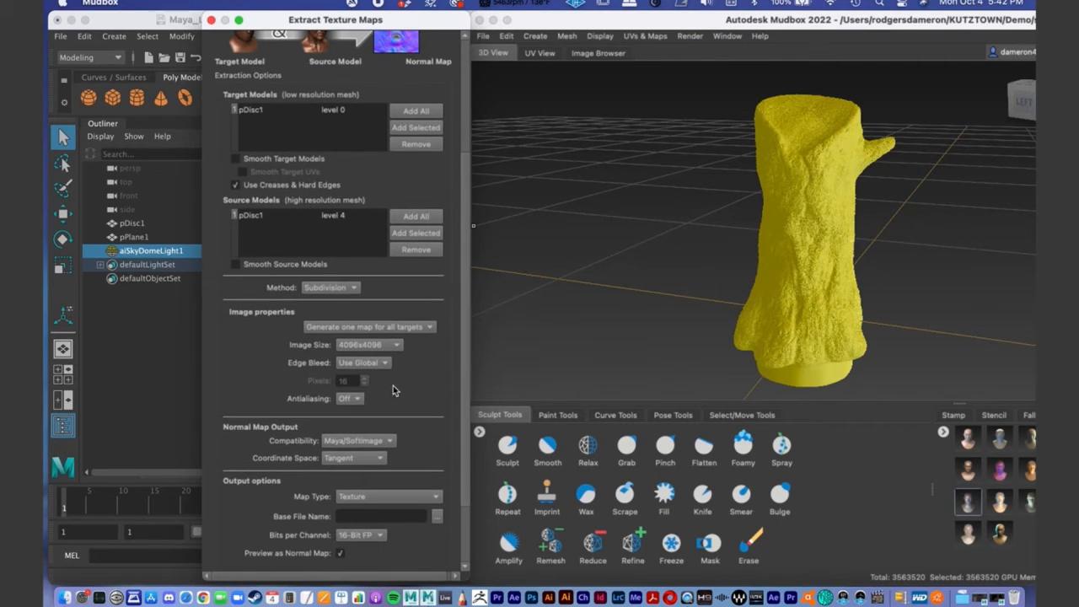
{"action": "left_click_drag", "start_coordinate": [464, 293], "coordinate": [472, 399]}
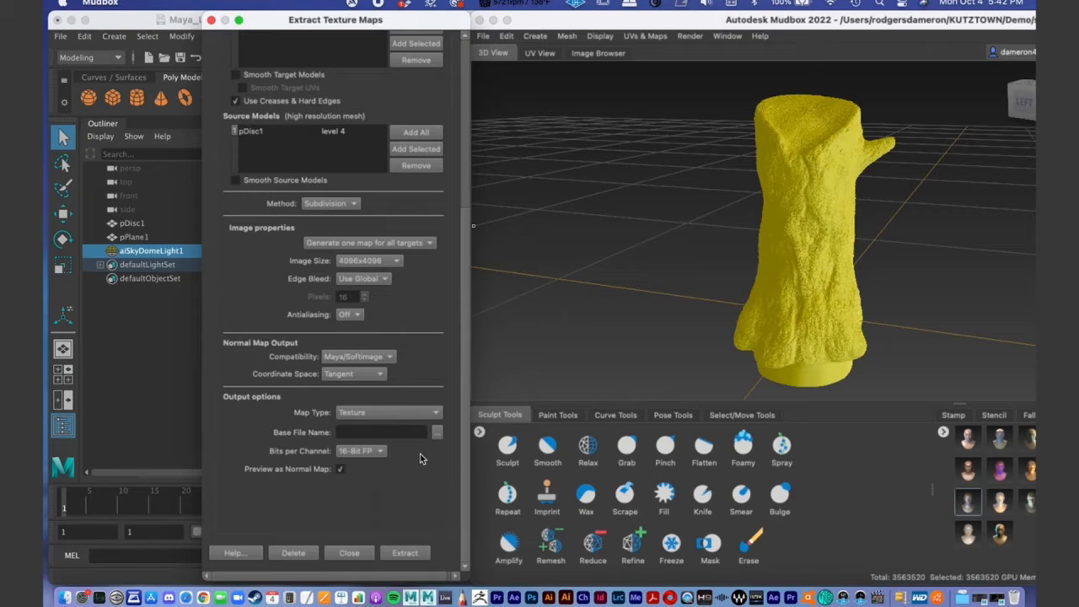
{"action": "left_click", "coordinate": [408, 554]}
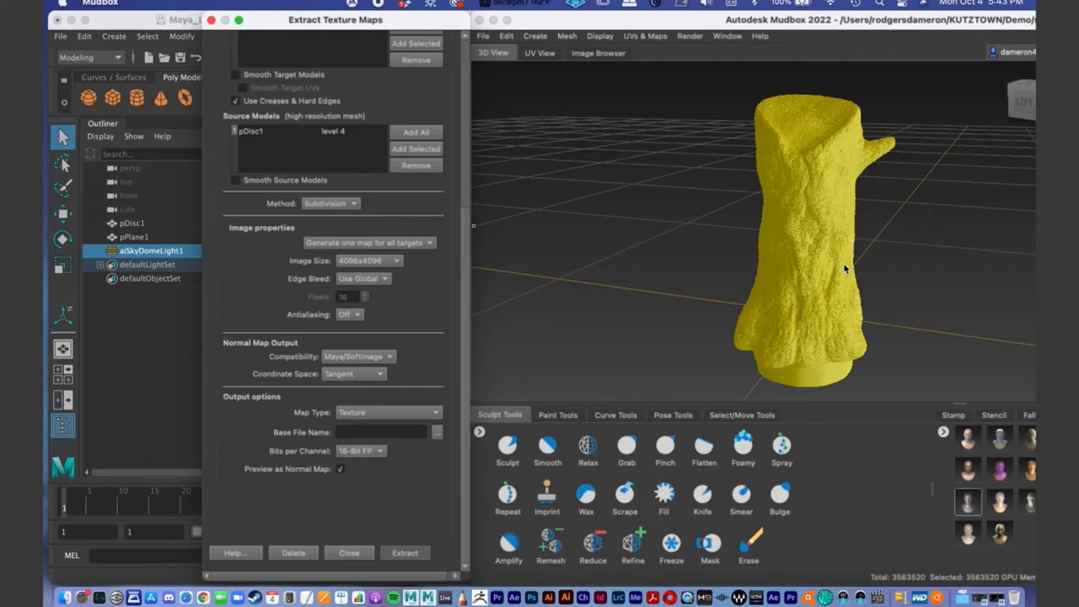
- Launch Photoshop and close the map extraction message and results window
{"action": "left_click", "coordinate": [531, 597]}
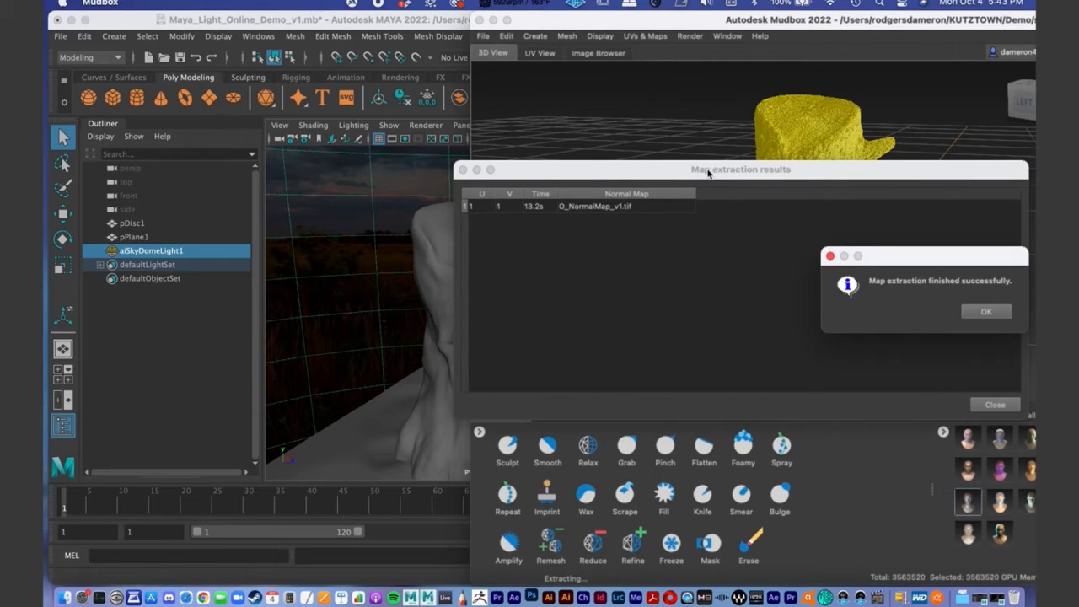
{"action": "left_click_drag", "start_coordinate": [708, 172], "coordinate": [434, 100]}
{"action": "left_click_drag", "start_coordinate": [908, 254], "coordinate": [361, 171]}
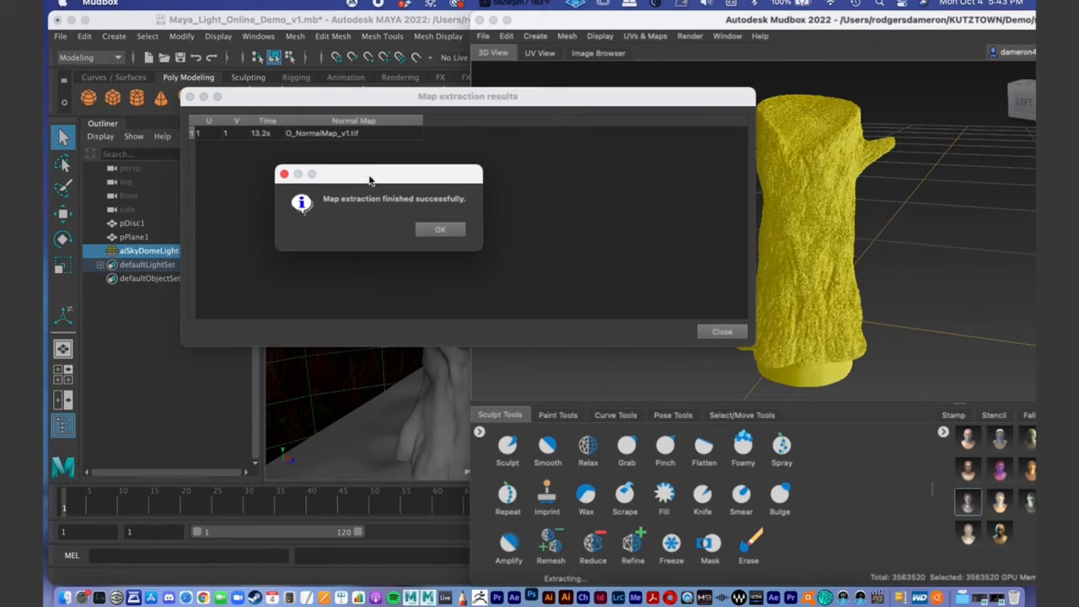
{"action": "left_click", "coordinate": [441, 231]}
{"action": "left_click", "coordinate": [724, 334]}
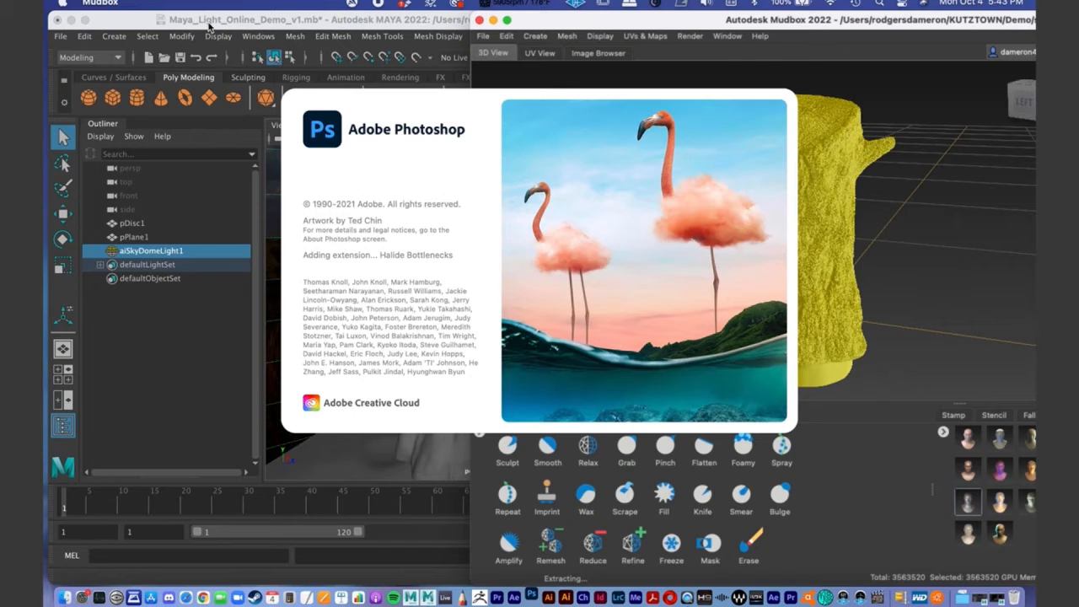
- Switch to Maya and view the whole tree stump on its ground plane in the perspective view
{"action": "left_click", "coordinate": [211, 26]}
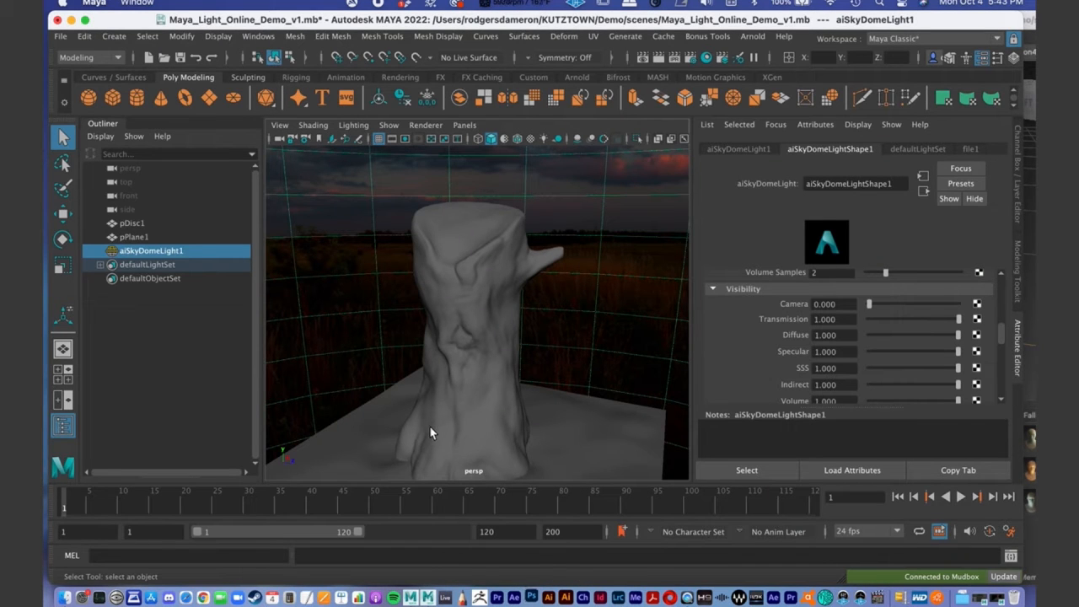
{"action": "left_click_drag", "start_coordinate": [513, 264], "coordinate": [451, 282], "text": "alt"}
{"action": "middle_click_drag", "start_coordinate": [450, 282], "coordinate": [452, 265], "text": "alt"}
{"action": "right_click_drag", "start_coordinate": [453, 265], "coordinate": [564, 284], "text": "alt"}
{"action": "left_click_drag", "start_coordinate": [564, 284], "coordinate": [561, 309], "text": "alt"}
{"action": "right_click_drag", "start_coordinate": [561, 309], "coordinate": [485, 294], "text": "alt"}
{"action": "left_click_drag", "start_coordinate": [485, 294], "coordinate": [496, 303], "text": "alt"}
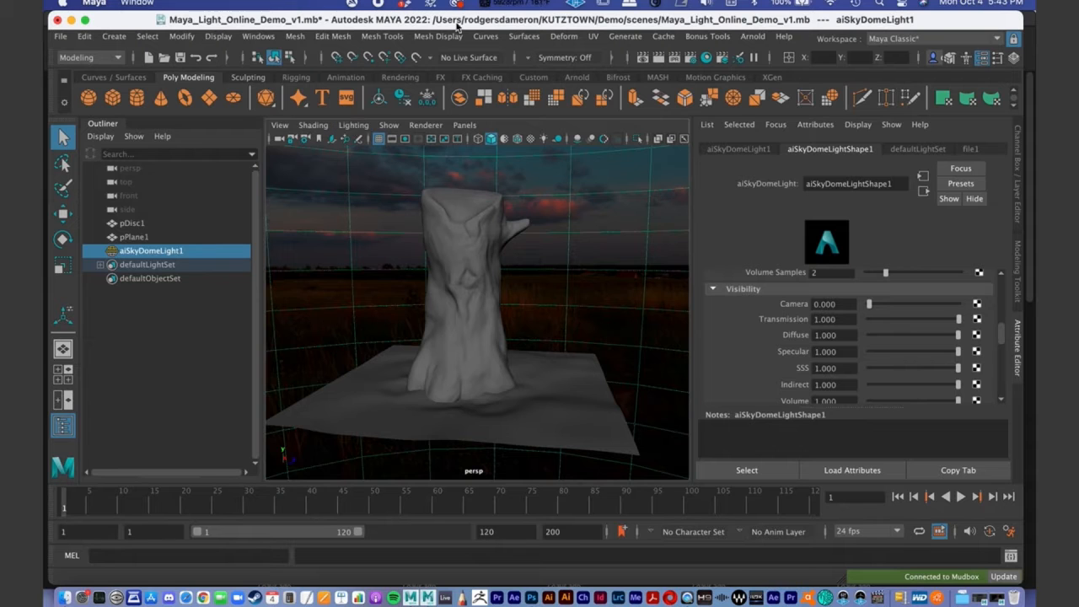
- Minimize the Photoshop window, return to Maya and open the Hypershade
{"action": "left_click", "coordinate": [608, 322]}
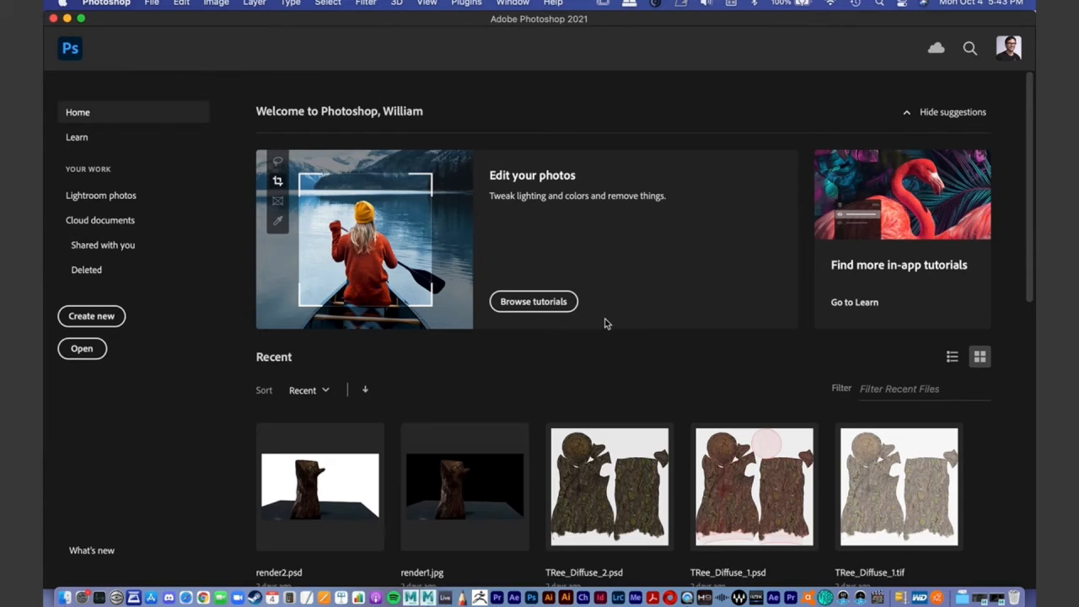
{"action": "left_click", "coordinate": [67, 19]}
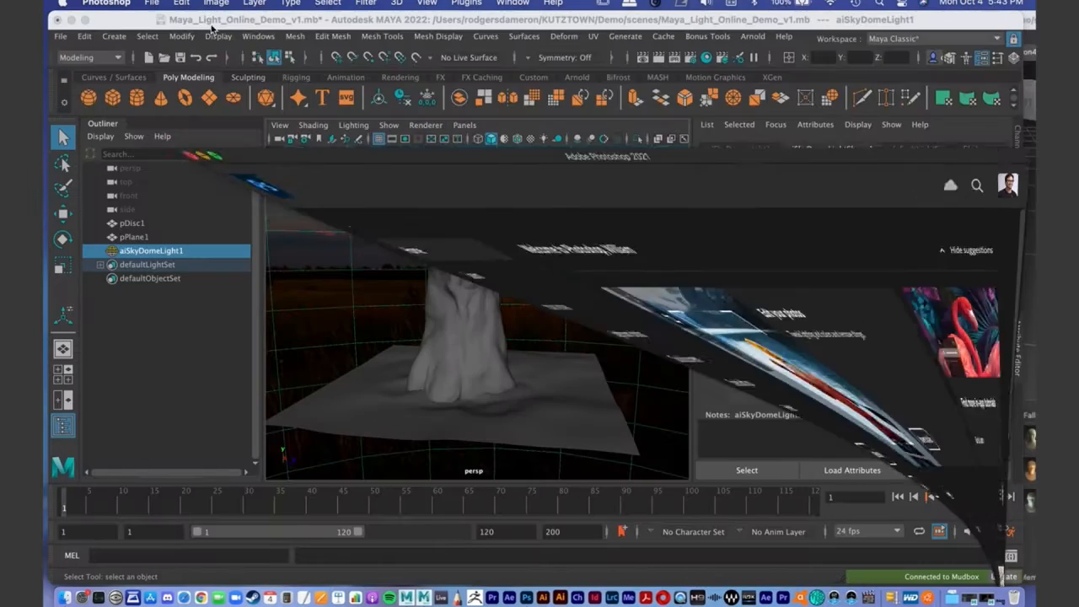
{"action": "left_click", "coordinate": [722, 57]}
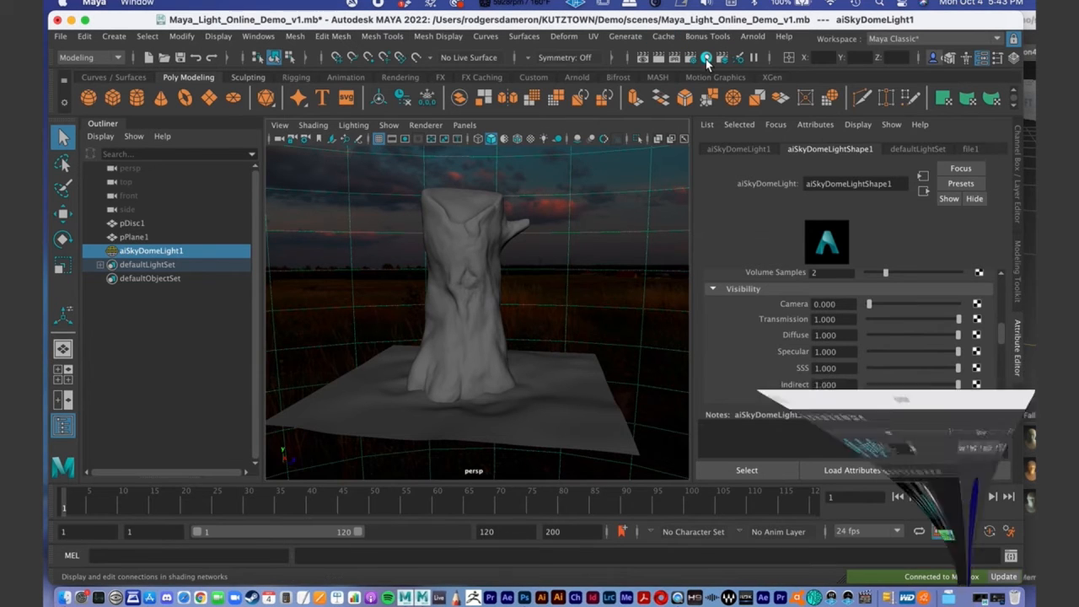
{"action": "left_click_drag", "start_coordinate": [459, 89], "coordinate": [353, 19]}
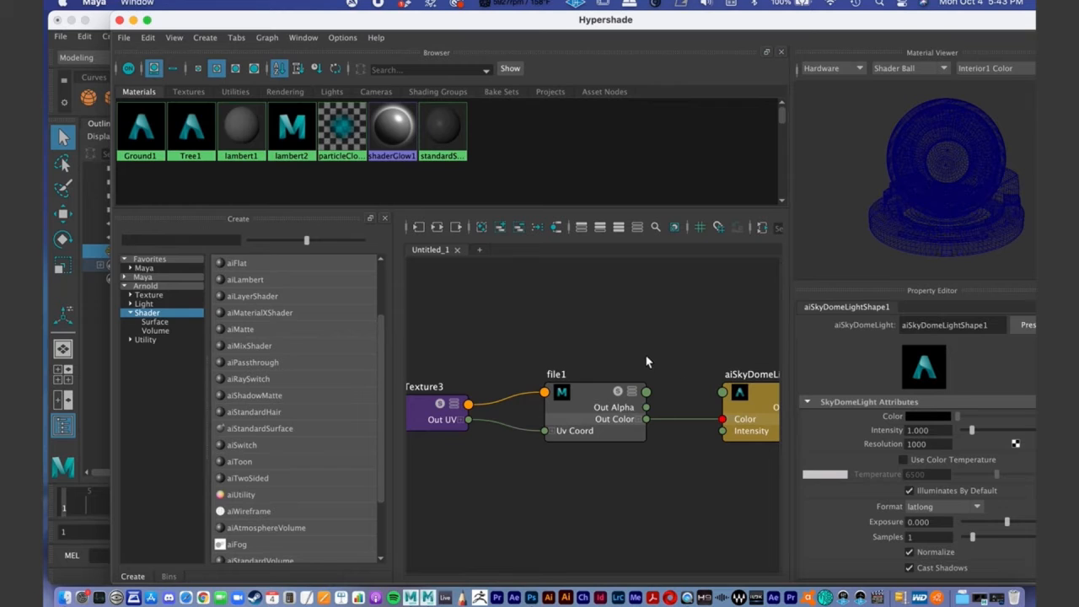
- Look over the sky dome light's node network and clear it from the Hypershade graph
{"action": "middle_click_drag", "start_coordinate": [694, 470], "coordinate": [649, 369], "text": "alt"}
{"action": "right_click_drag", "start_coordinate": [647, 366], "coordinate": [573, 314], "text": "alt"}
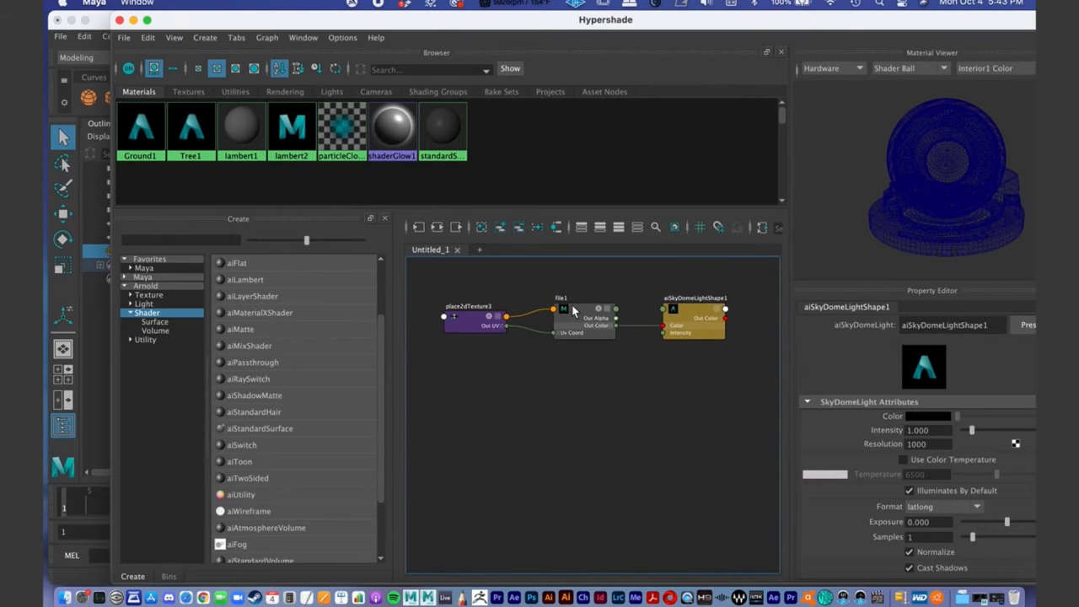
{"action": "middle_click_drag", "start_coordinate": [574, 312], "coordinate": [577, 326], "text": "alt"}
{"action": "left_click", "coordinate": [699, 331]}
{"action": "mouse_move", "coordinate": [690, 332]}
{"action": "left_mouse_down"}
{"action": "mouse_move", "coordinate": [701, 310]}
{"action": "mouse_move", "coordinate": [692, 327]}
{"action": "mouse_move", "coordinate": [678, 315]}
{"action": "left_mouse_up"}
{"action": "left_click_drag", "start_coordinate": [596, 341], "coordinate": [587, 326]}
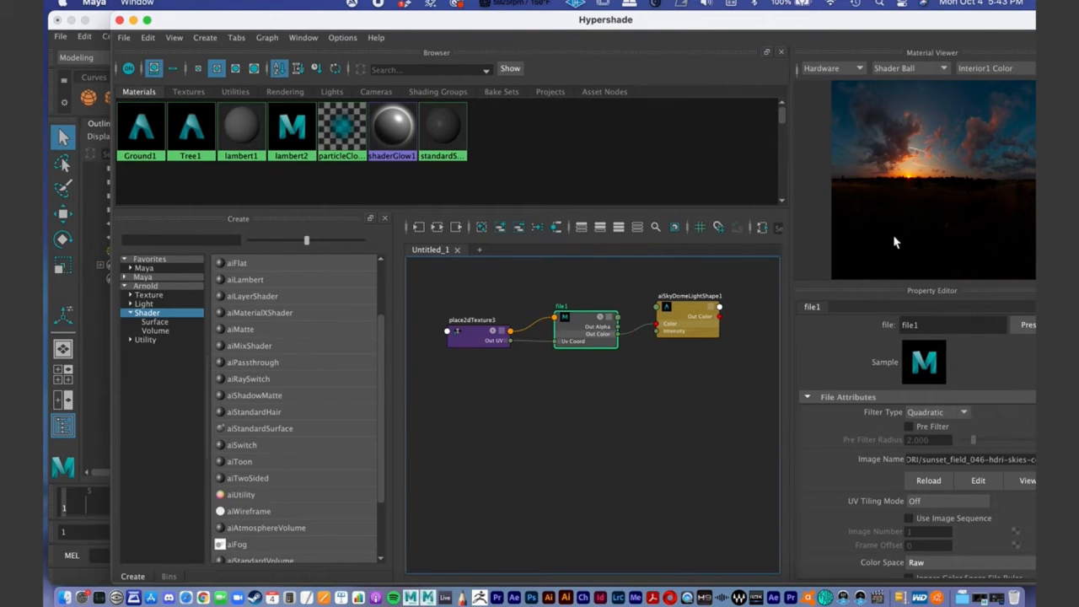
{"action": "left_click", "coordinate": [481, 228]}
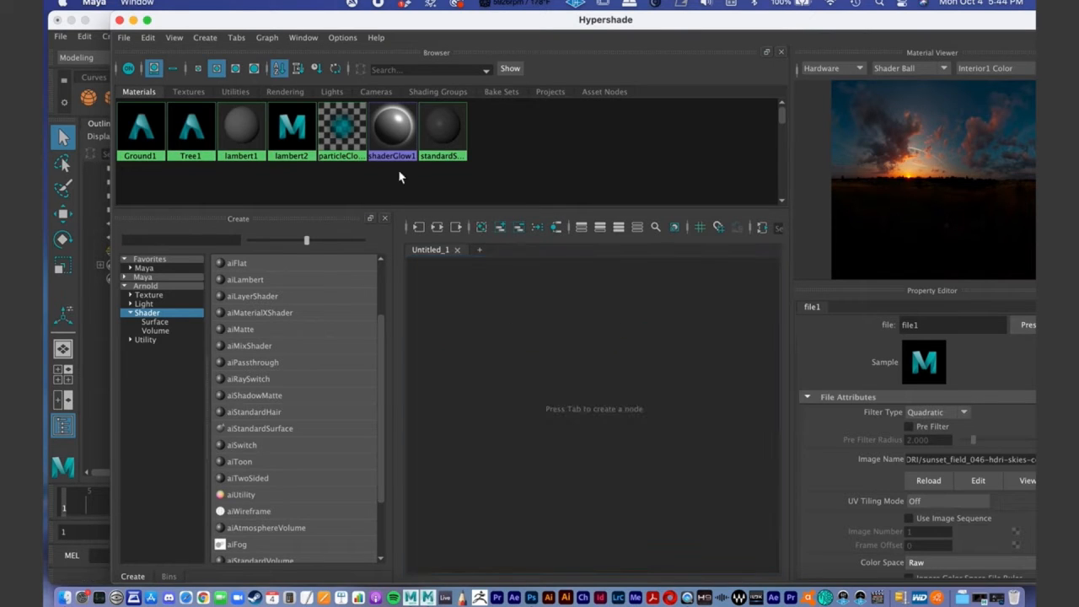
- Graph the input and output connections of the Tree1 material
{"action": "left_click", "coordinate": [192, 145]}
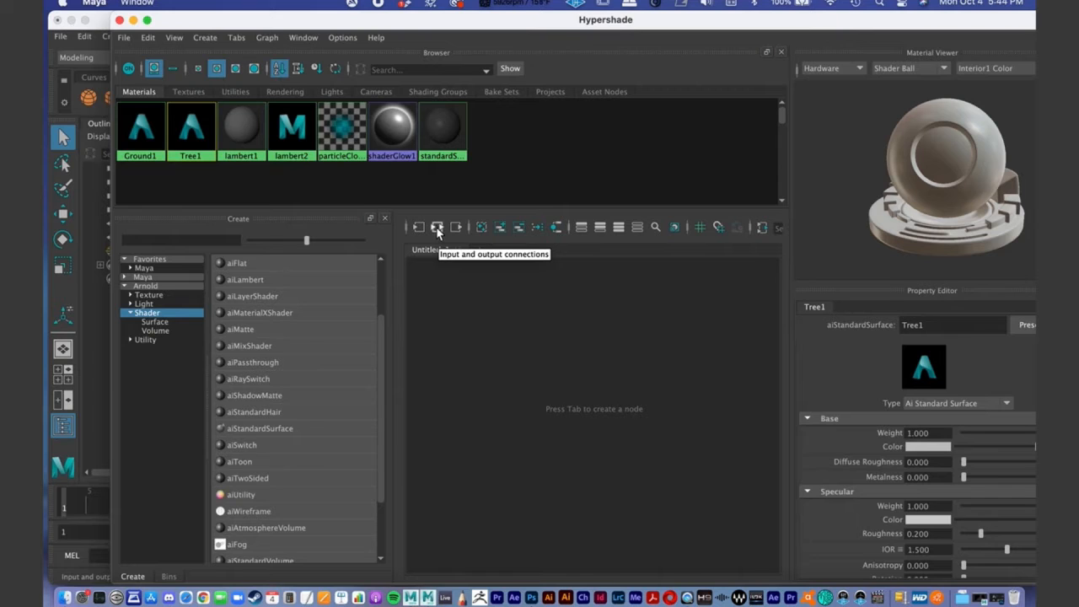
{"action": "left_click", "coordinate": [436, 227]}
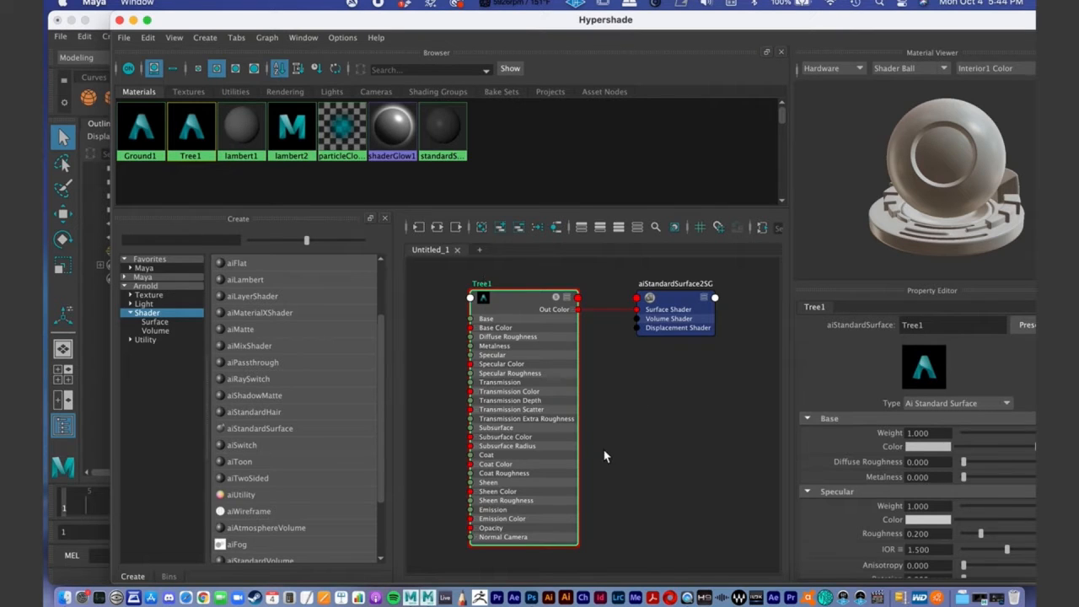
{"action": "middle_click_drag", "start_coordinate": [627, 428], "coordinate": [642, 392], "text": "alt"}
{"action": "right_click_drag", "start_coordinate": [646, 379], "coordinate": [606, 359], "text": "alt"}
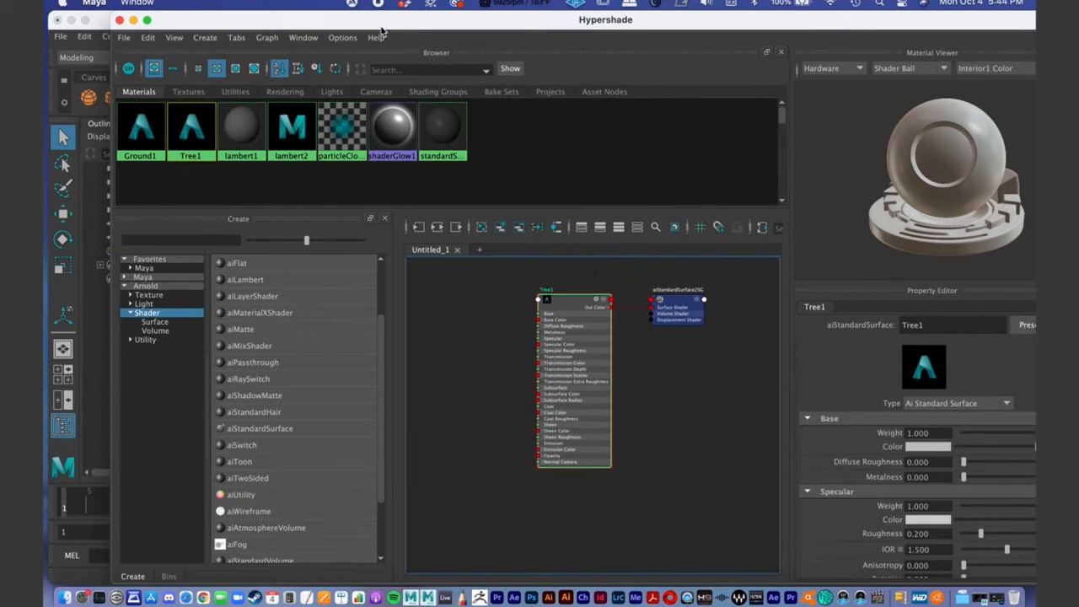
- Shift the Hypershade window so its Property Editor fits on screen, and move the Tree1 node closer to its shading group
{"action": "left_click_drag", "start_coordinate": [375, 24], "coordinate": [278, 24]}
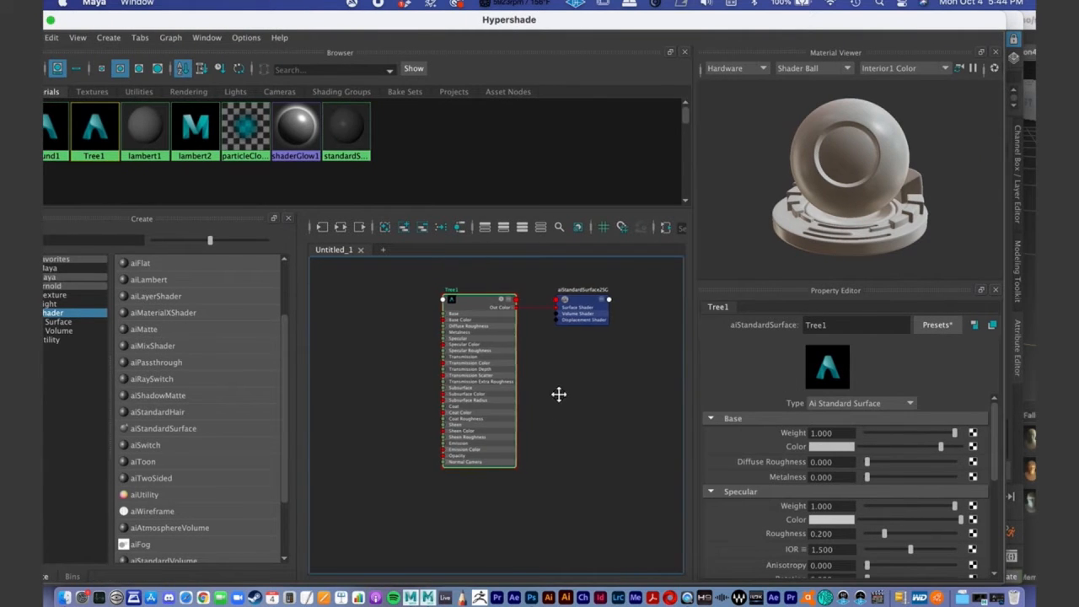
{"action": "middle_click_drag", "start_coordinate": [557, 394], "coordinate": [566, 401], "text": "alt"}
{"action": "left_click_drag", "start_coordinate": [503, 350], "coordinate": [525, 349]}
{"action": "left_click", "coordinate": [592, 316]}
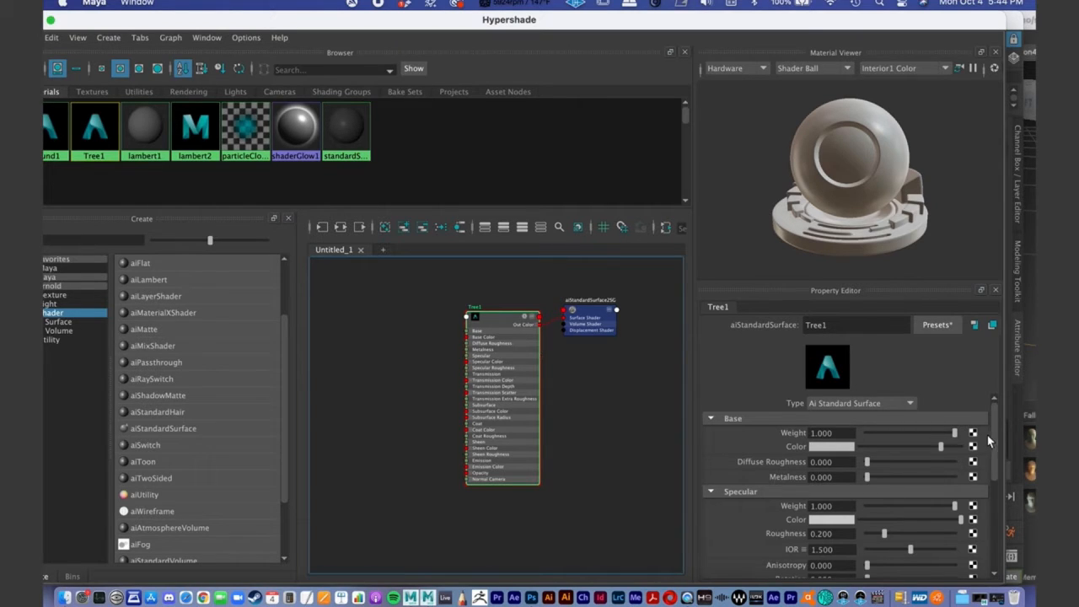
- Look through the Tree1 material's attributes and expand its Geometry section to reach Bump Mapping
{"action": "left_click_drag", "start_coordinate": [991, 434], "coordinate": [996, 527]}
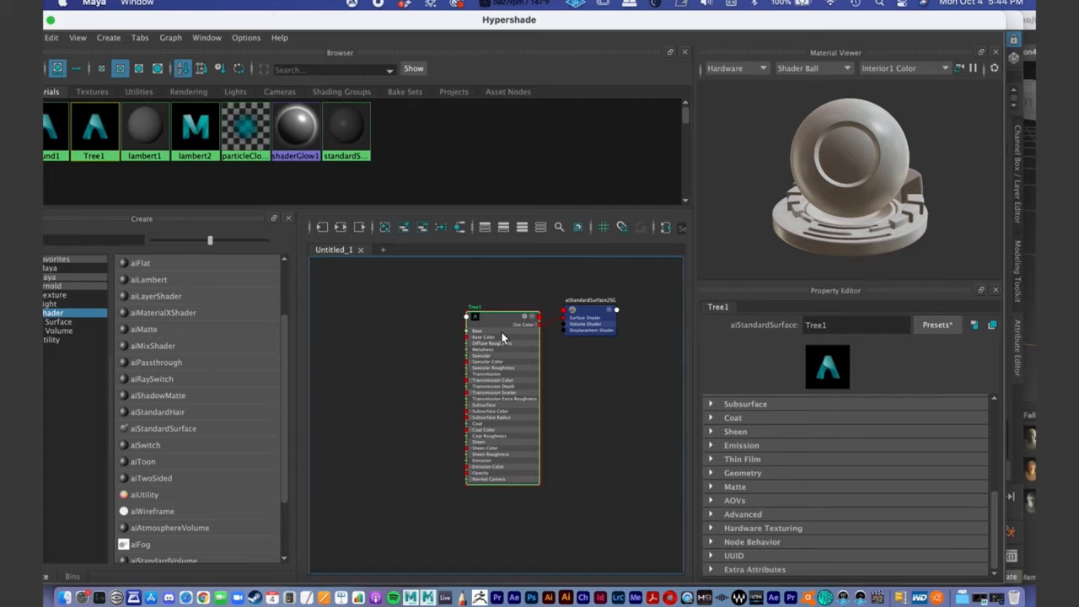
{"action": "left_click_drag", "start_coordinate": [502, 330], "coordinate": [505, 333]}
{"action": "scroll", "coordinate": [549, 392], "scroll_direction": "up", "scroll_amount": 1}
{"action": "mouse_move", "coordinate": [548, 389]}
{"action": "middle_mouse_down", "text": "alt"}
{"action": "mouse_move", "coordinate": [547, 365]}
{"action": "mouse_move", "coordinate": [537, 374]}
{"action": "middle_mouse_up", "text": "alt"}
{"action": "scroll", "coordinate": [538, 400], "scroll_direction": "down", "scroll_amount": 1}
{"action": "left_click_drag", "start_coordinate": [518, 347], "coordinate": [507, 335]}
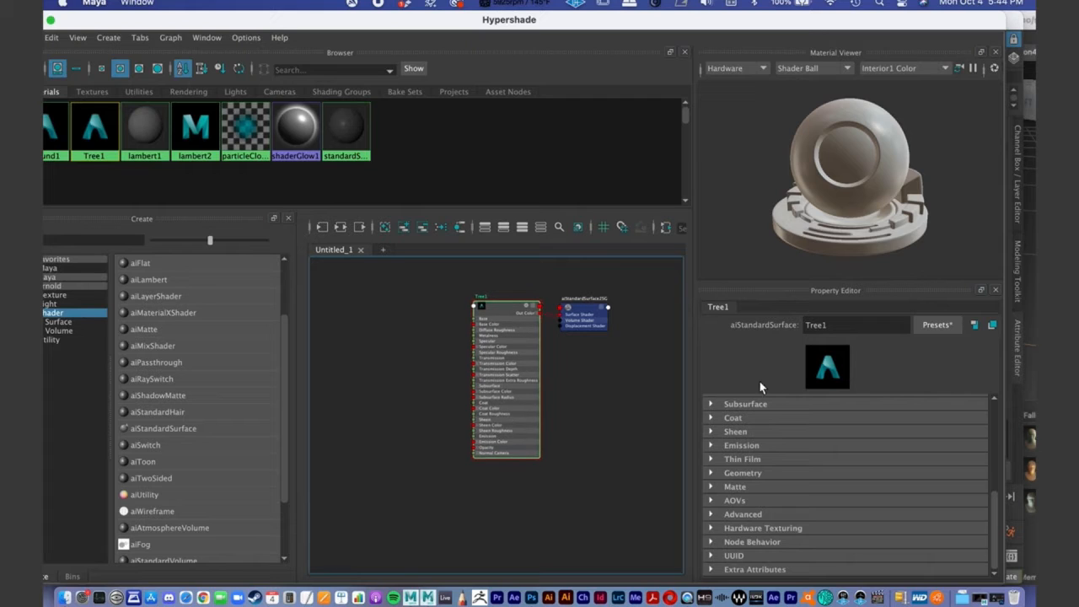
{"action": "scroll", "coordinate": [926, 418], "scroll_direction": "up", "scroll_amount": 10}
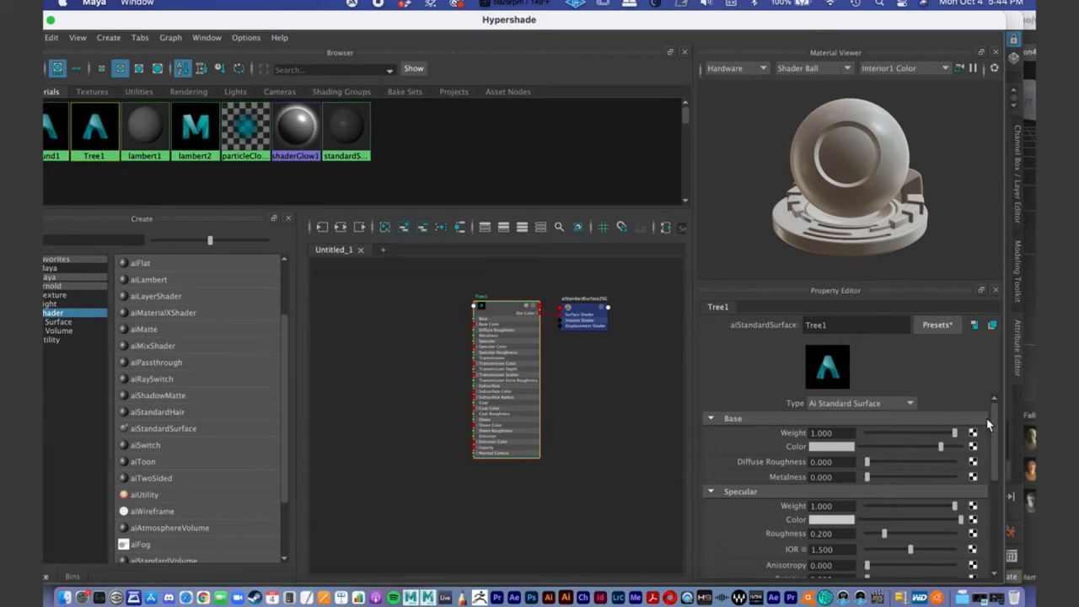
{"action": "left_click_drag", "start_coordinate": [995, 417], "coordinate": [991, 491]}
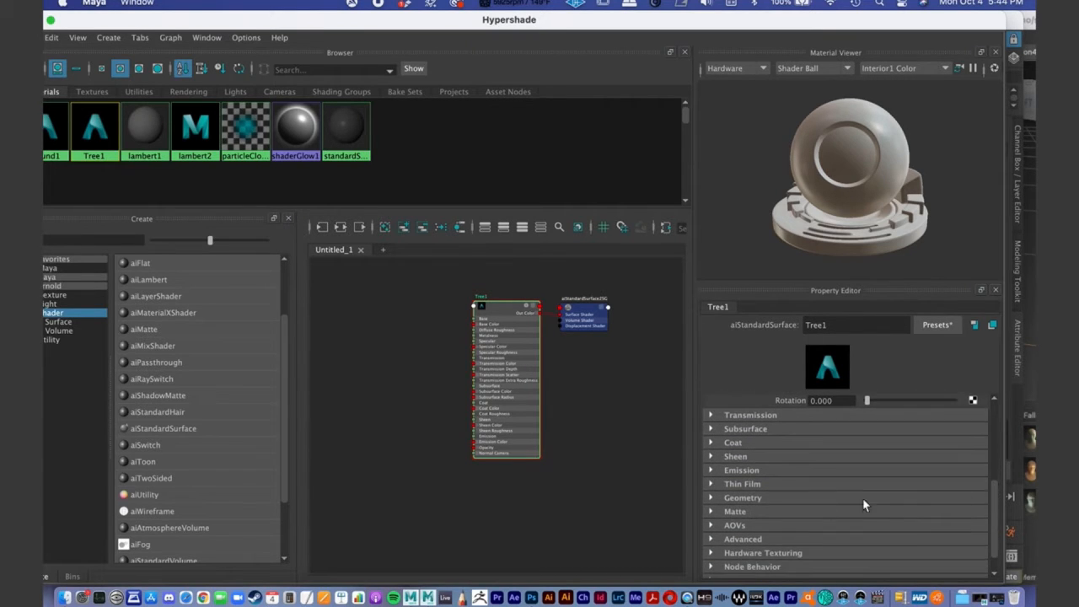
{"action": "left_click", "coordinate": [710, 498]}
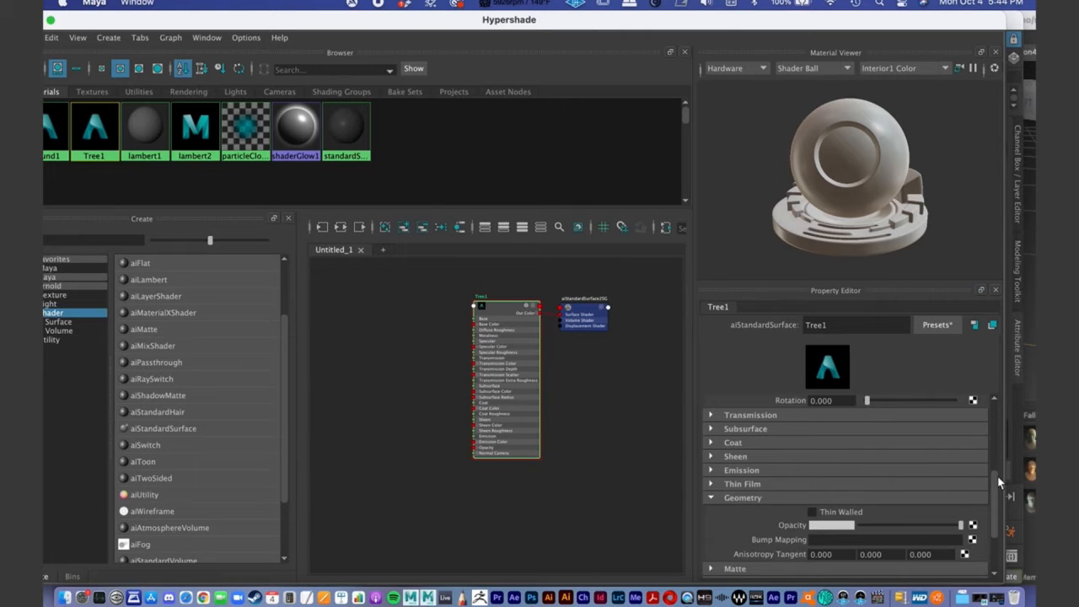
{"action": "left_click_drag", "start_coordinate": [995, 477], "coordinate": [993, 488]}
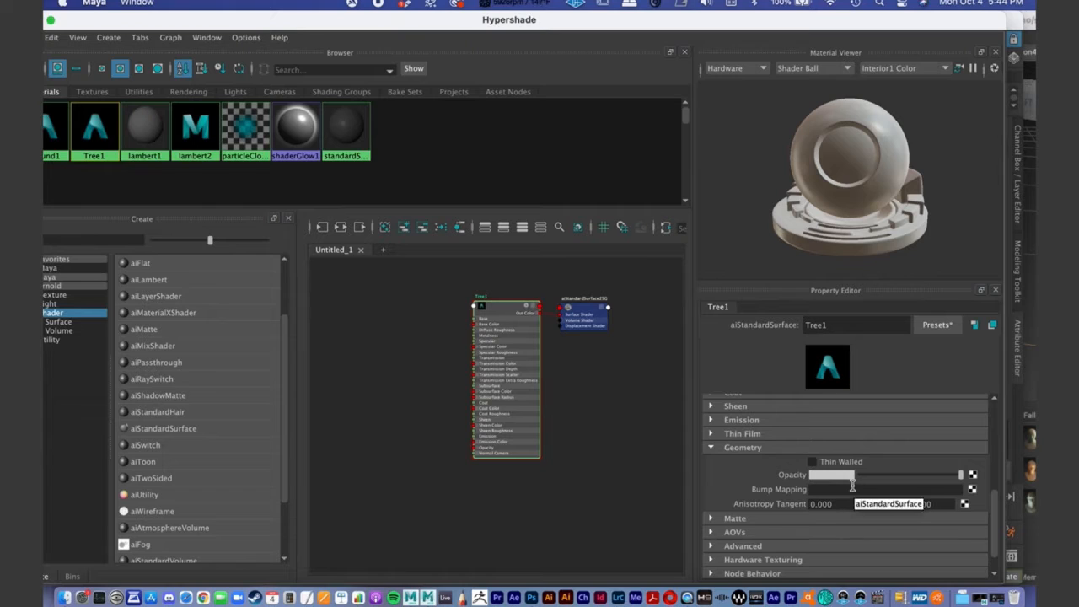
- Map a File texture to the Tree1 material's Bump Mapping attribute
{"action": "left_click", "coordinate": [973, 491]}
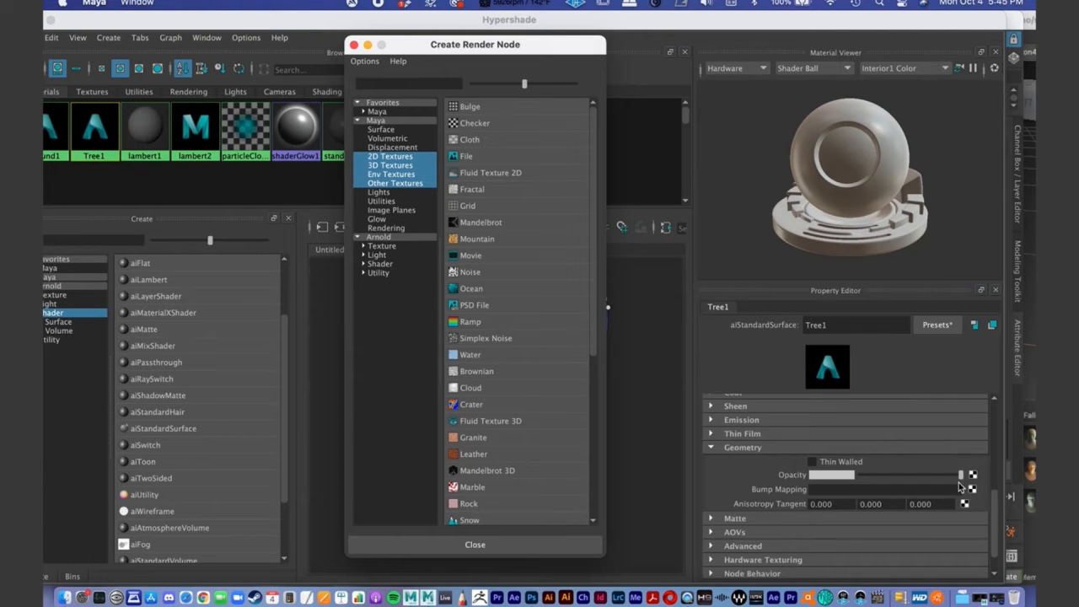
{"action": "left_click", "coordinate": [467, 155]}
{"action": "middle_click_drag", "start_coordinate": [501, 431], "coordinate": [501, 362], "text": "alt"}
{"action": "right_click_drag", "start_coordinate": [501, 361], "coordinate": [379, 370], "text": "alt"}
{"action": "left_click_drag", "start_coordinate": [517, 455], "coordinate": [494, 453]}
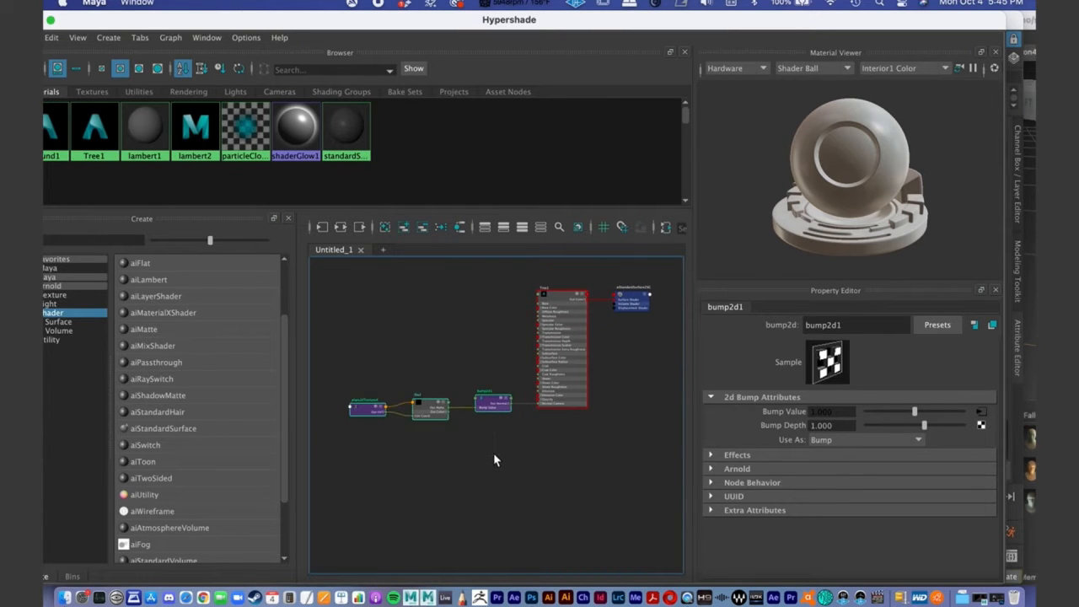
- Examine how the placement, file and bump nodes connect to the Tree1 material's Normal Camera input
{"action": "middle_click_drag", "start_coordinate": [492, 438], "coordinate": [479, 377], "text": "alt"}
{"action": "right_click_drag", "start_coordinate": [430, 375], "coordinate": [595, 365], "text": "alt"}
{"action": "middle_click_drag", "start_coordinate": [587, 370], "coordinate": [430, 441], "text": "alt"}
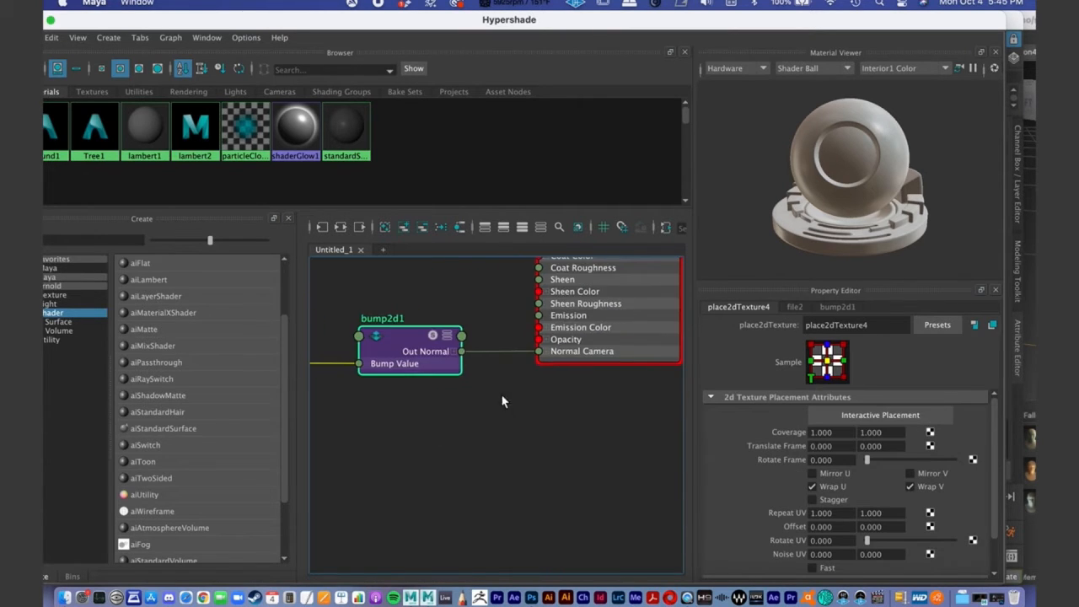
{"action": "right_click_drag", "start_coordinate": [500, 407], "coordinate": [457, 405], "text": "alt"}
{"action": "middle_click_drag", "start_coordinate": [519, 387], "coordinate": [554, 410], "text": "alt"}
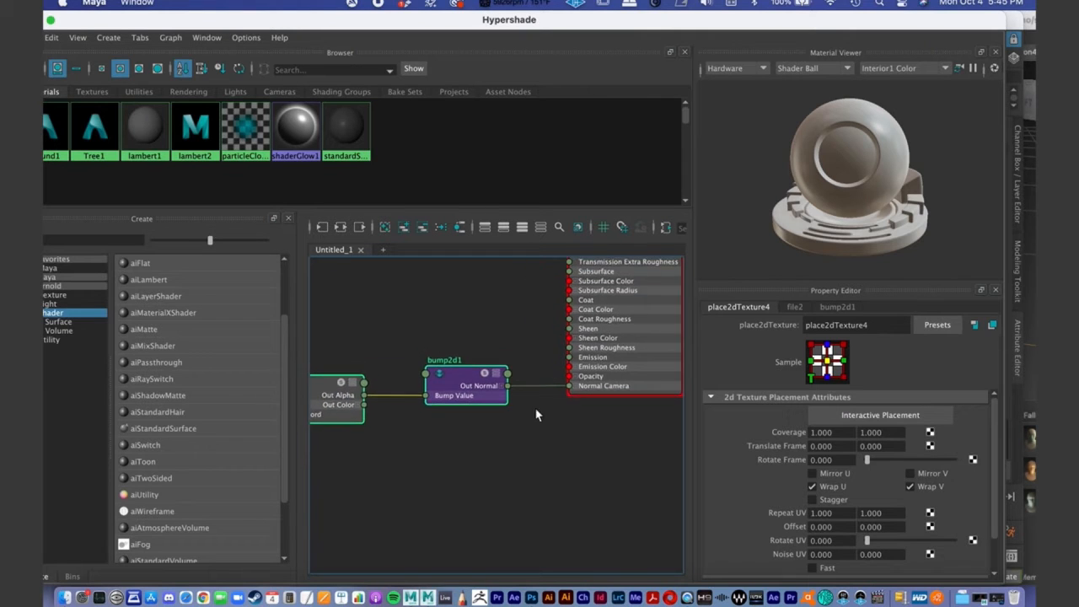
{"action": "right_click_drag", "start_coordinate": [547, 413], "coordinate": [478, 410], "text": "alt"}
{"action": "middle_click_drag", "start_coordinate": [498, 435], "coordinate": [510, 436], "text": "alt"}
{"action": "right_click_drag", "start_coordinate": [510, 436], "coordinate": [384, 411], "text": "alt"}
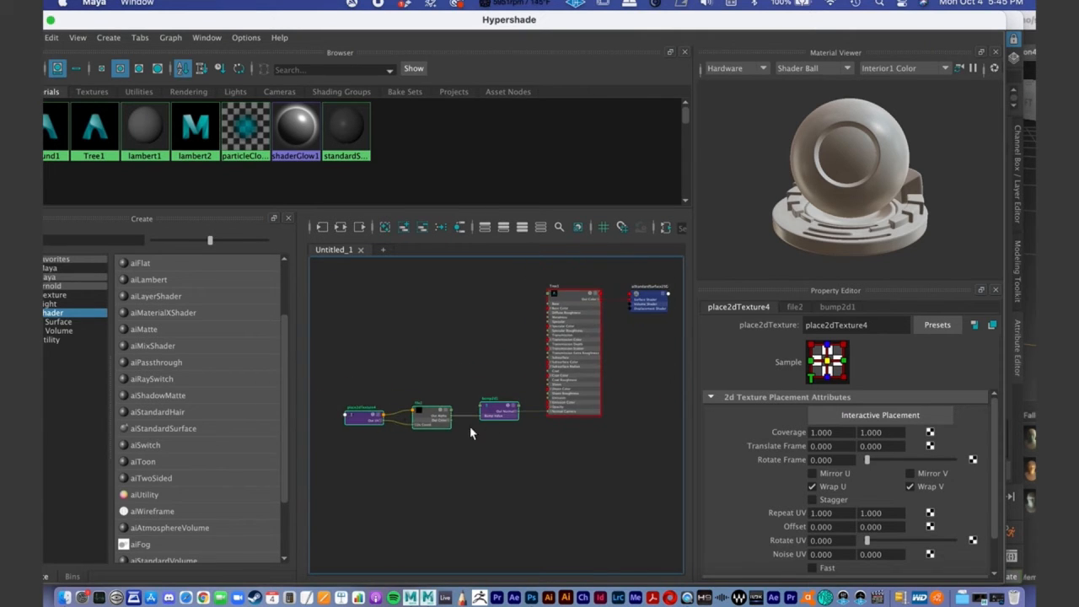
{"action": "middle_click_drag", "start_coordinate": [560, 452], "coordinate": [552, 434], "text": "alt"}
{"action": "right_click_drag", "start_coordinate": [467, 419], "coordinate": [554, 414], "text": "alt"}
{"action": "middle_click_drag", "start_coordinate": [535, 374], "coordinate": [484, 405], "text": "alt"}
{"action": "left_click", "coordinate": [512, 480]}
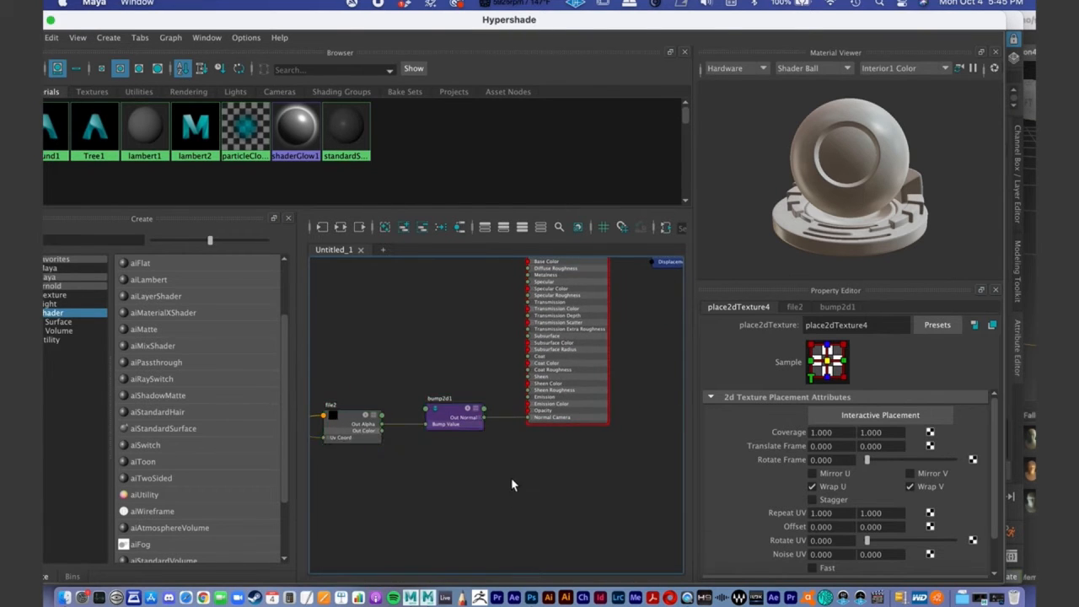
- Select the bump2d1 node and set its Use As option to Tangent Space Normals
{"action": "left_click", "coordinate": [455, 422]}
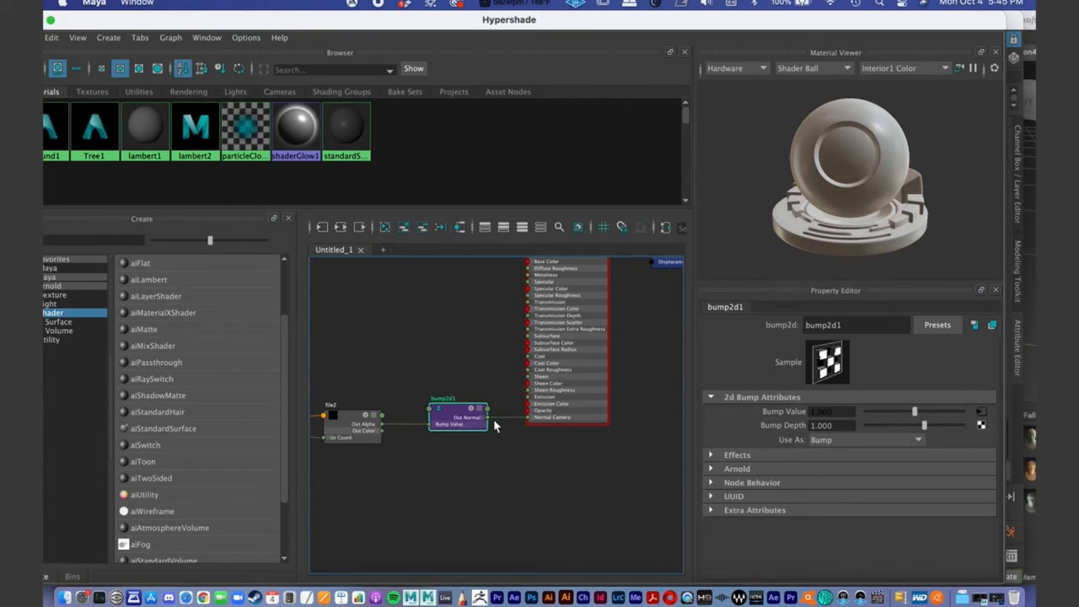
{"action": "middle_click_drag", "start_coordinate": [490, 408], "coordinate": [516, 400], "text": "alt"}
{"action": "right_click_drag", "start_coordinate": [516, 401], "coordinate": [518, 396], "text": "alt"}
{"action": "middle_click_drag", "start_coordinate": [518, 396], "coordinate": [555, 399], "text": "alt"}
{"action": "mouse_move", "coordinate": [555, 400]}
{"action": "right_mouse_down", "text": "alt"}
{"action": "mouse_move", "coordinate": [496, 440]}
{"action": "mouse_move", "coordinate": [541, 415]}
{"action": "right_mouse_up", "text": "alt"}
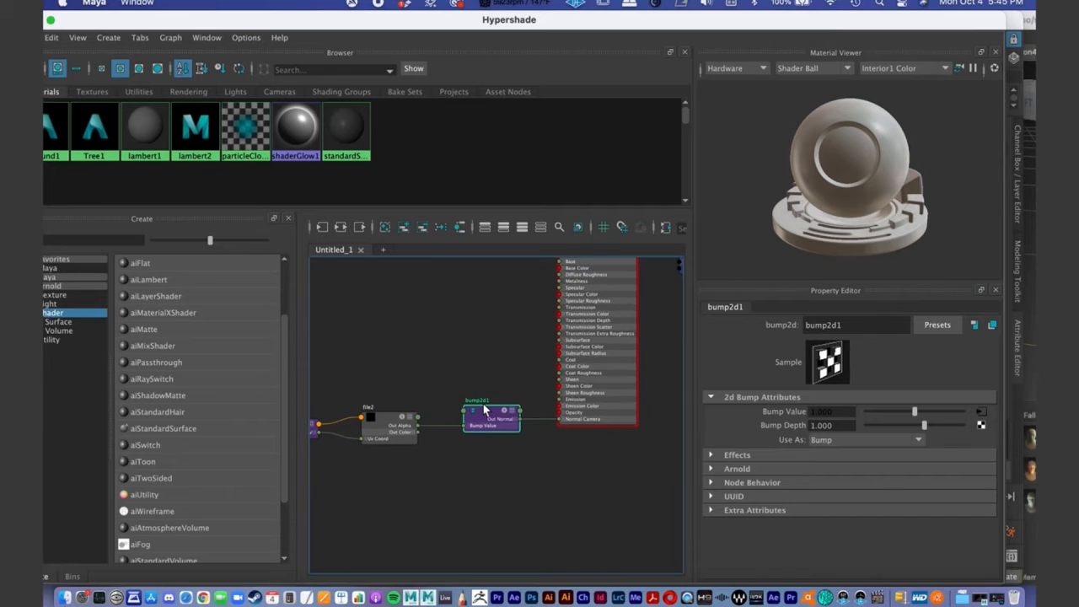
{"action": "left_click_drag", "start_coordinate": [494, 414], "coordinate": [492, 419]}
{"action": "middle_click_drag", "start_coordinate": [541, 432], "coordinate": [513, 446], "text": "alt"}
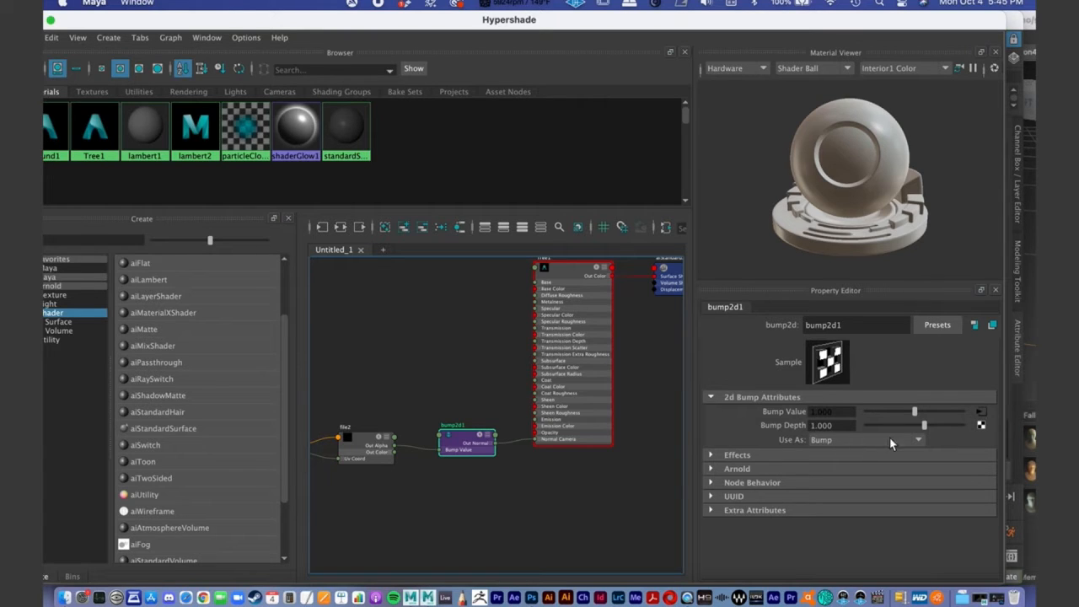
{"action": "left_click", "coordinate": [910, 442]}
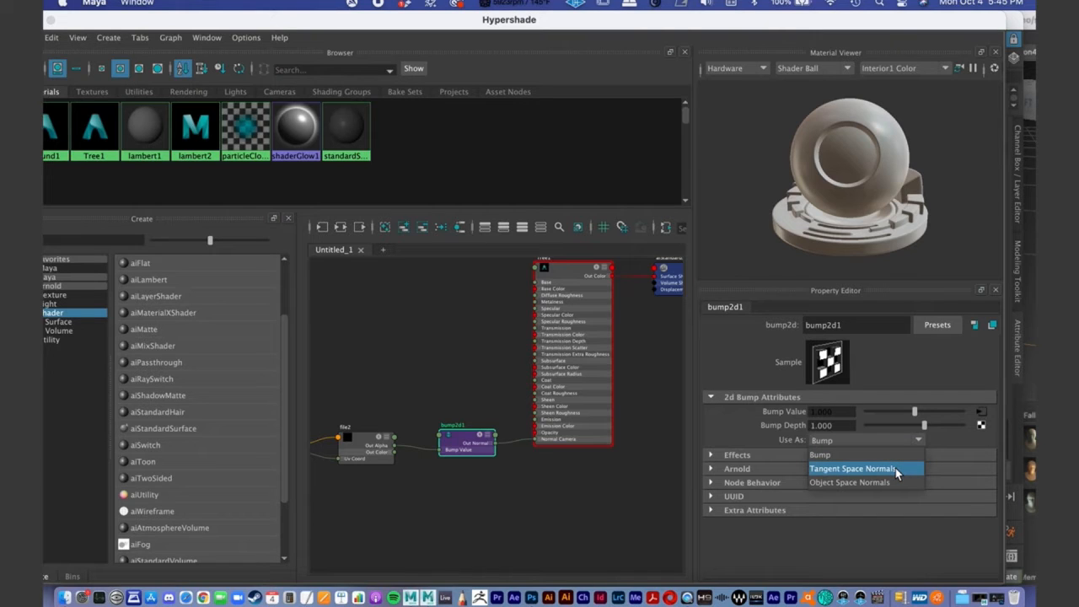
{"action": "left_click", "coordinate": [898, 469]}
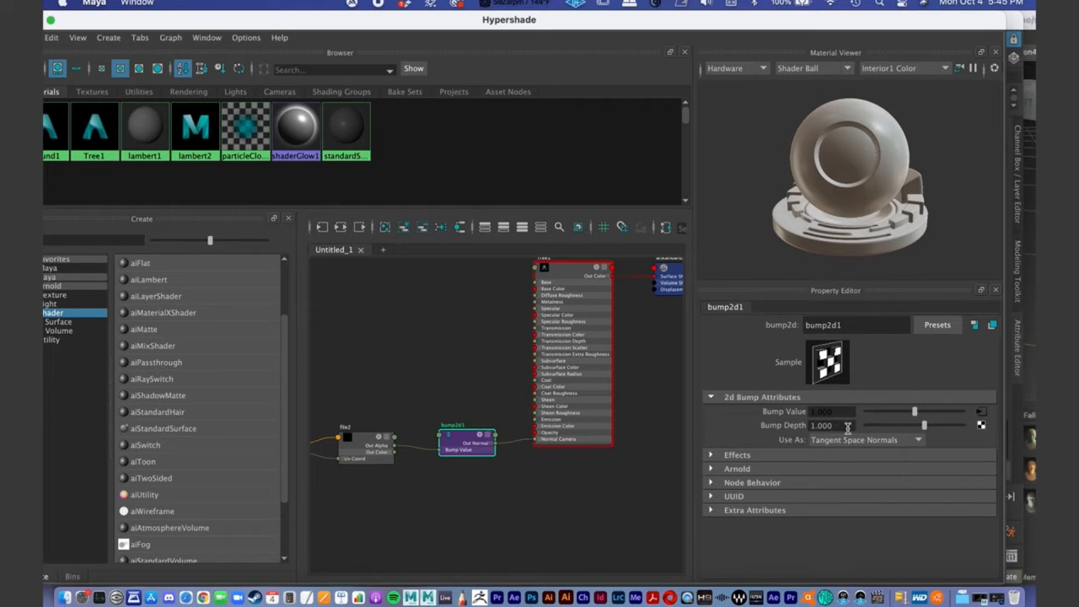
- Set the bump2d1 node's Bump Depth to 4
{"action": "left_click_drag", "start_coordinate": [850, 426], "coordinate": [722, 417]}
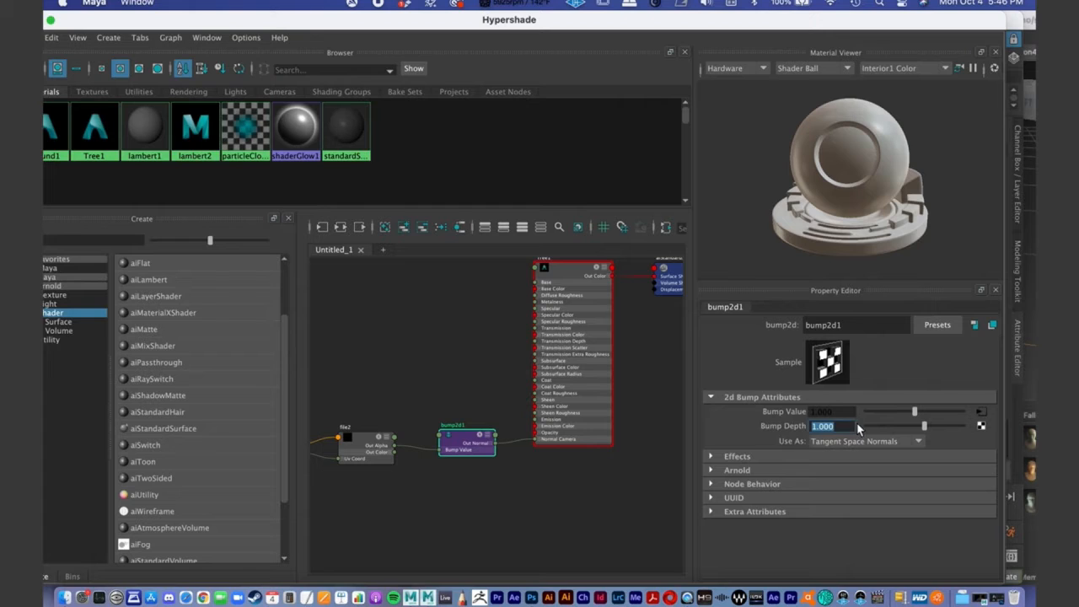
{"action": "type", "text": "4"}
{"action": "key", "text": "Return"}
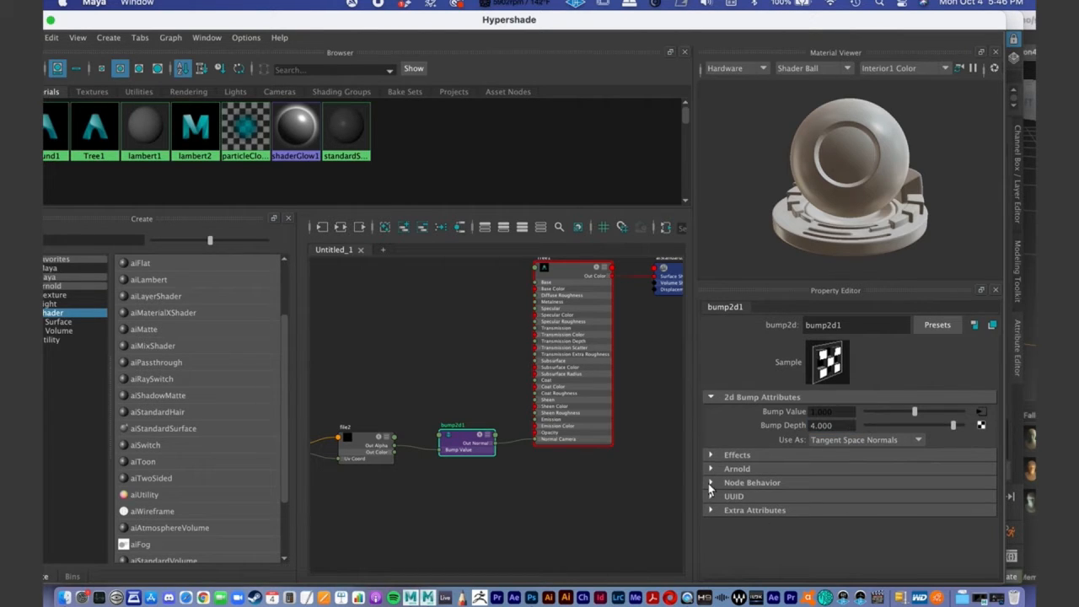
- Turn off Flip R Channel and Flip G Channel in the bump2d1 node's Arnold settings
{"action": "middle_click_drag", "start_coordinate": [395, 444], "coordinate": [418, 440], "text": "alt"}
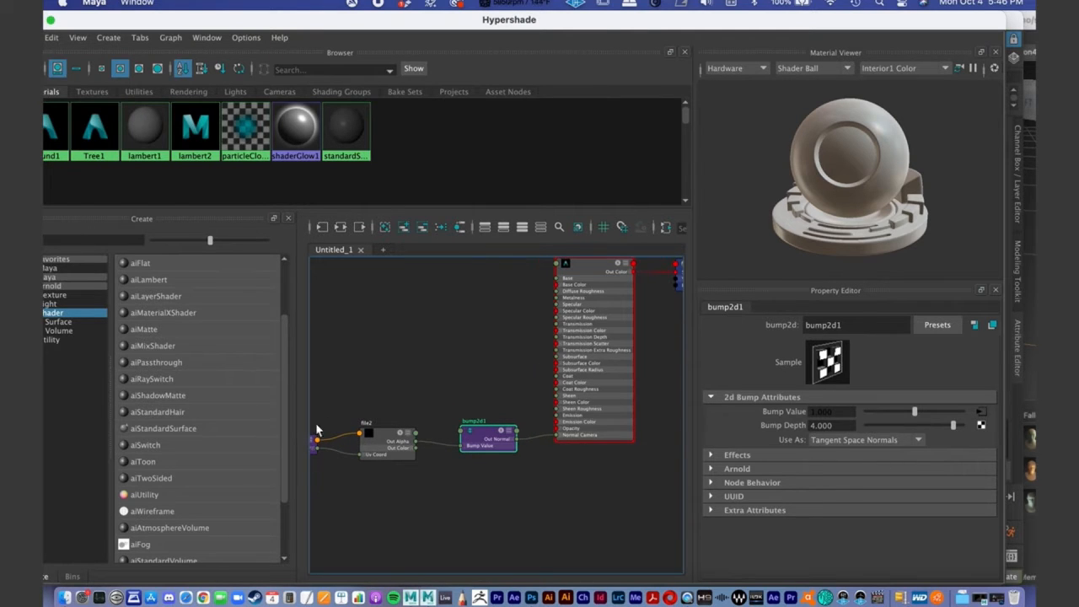
{"action": "scroll", "coordinate": [506, 448], "scroll_direction": "up", "scroll_amount": 4}
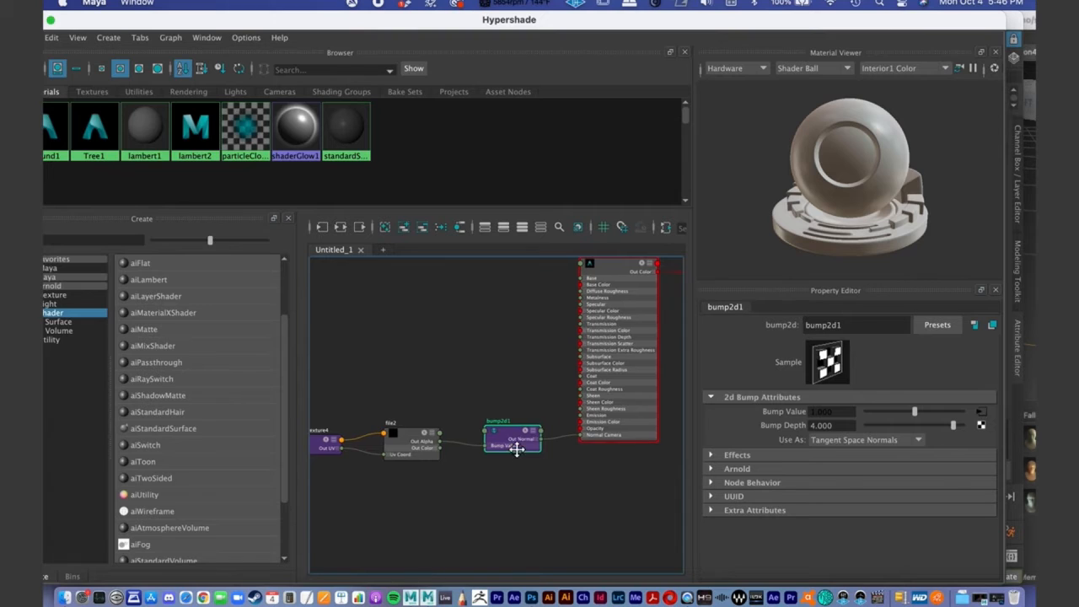
{"action": "mouse_move", "coordinate": [503, 434]}
{"action": "middle_mouse_down", "text": "alt"}
{"action": "mouse_move", "coordinate": [509, 397]}
{"action": "mouse_move", "coordinate": [513, 424]}
{"action": "middle_mouse_up", "text": "alt"}
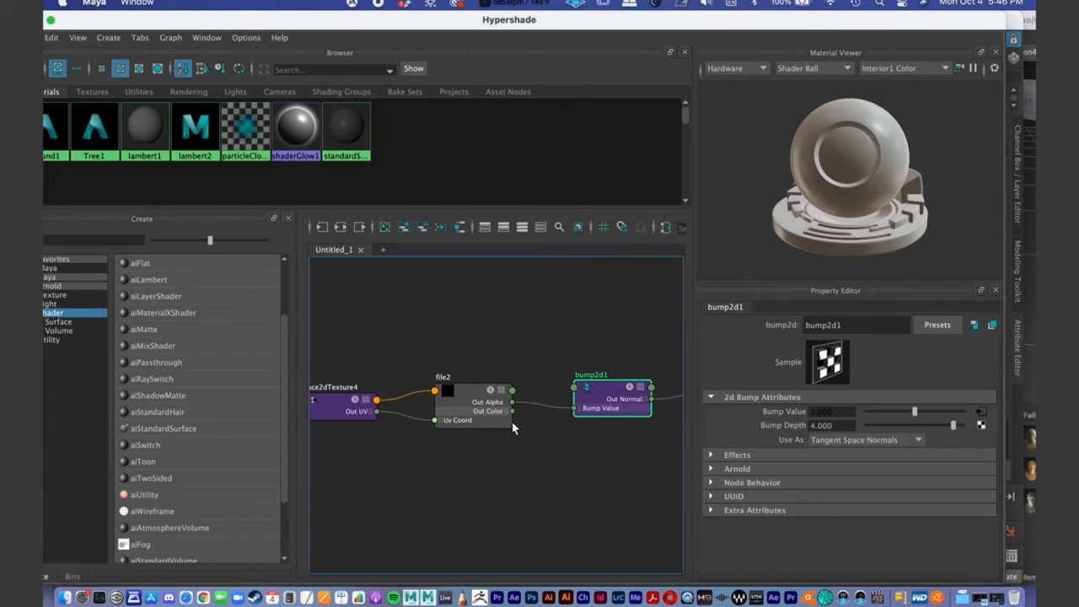
{"action": "middle_click_drag", "start_coordinate": [638, 425], "coordinate": [632, 425], "text": "alt"}
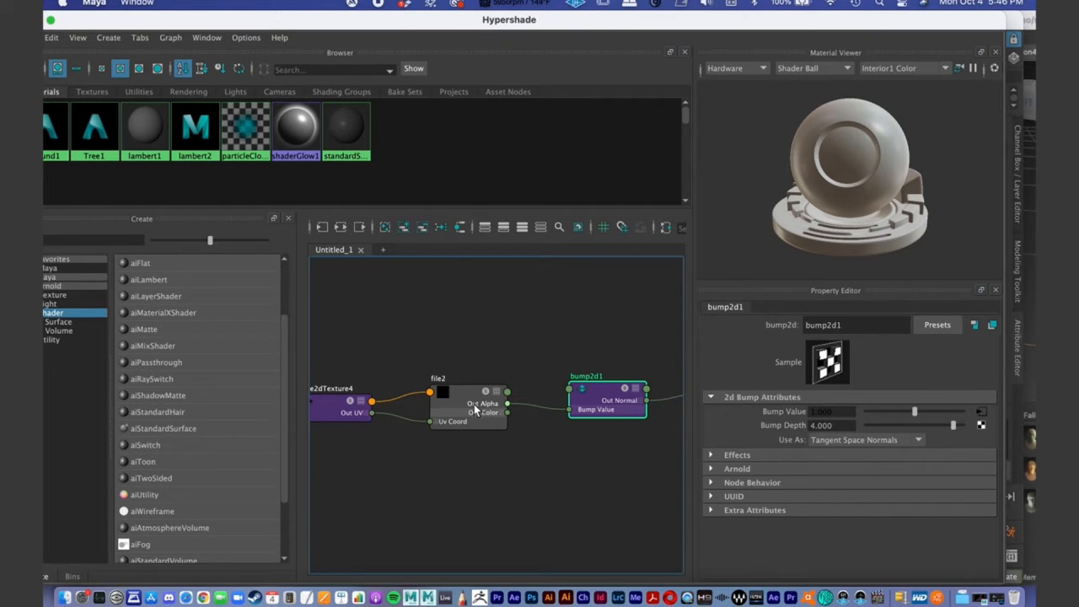
{"action": "left_click", "coordinate": [710, 469]}
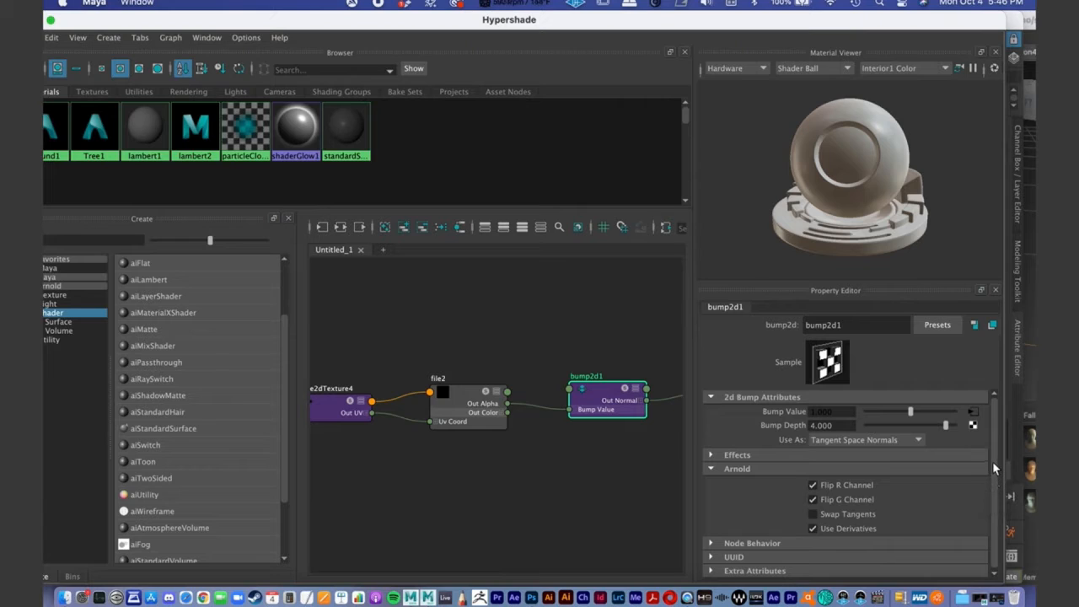
{"action": "left_click", "coordinate": [813, 486]}
{"action": "left_click", "coordinate": [813, 500]}
{"action": "left_click", "coordinate": [813, 487]}
{"action": "mouse_move", "coordinate": [405, 364]}
{"action": "middle_mouse_down", "text": "alt"}
{"action": "mouse_move", "coordinate": [452, 353]}
{"action": "mouse_move", "coordinate": [422, 360]}
{"action": "middle_mouse_up", "text": "alt"}
{"action": "right_click_drag", "start_coordinate": [503, 387], "coordinate": [447, 376], "text": "alt"}
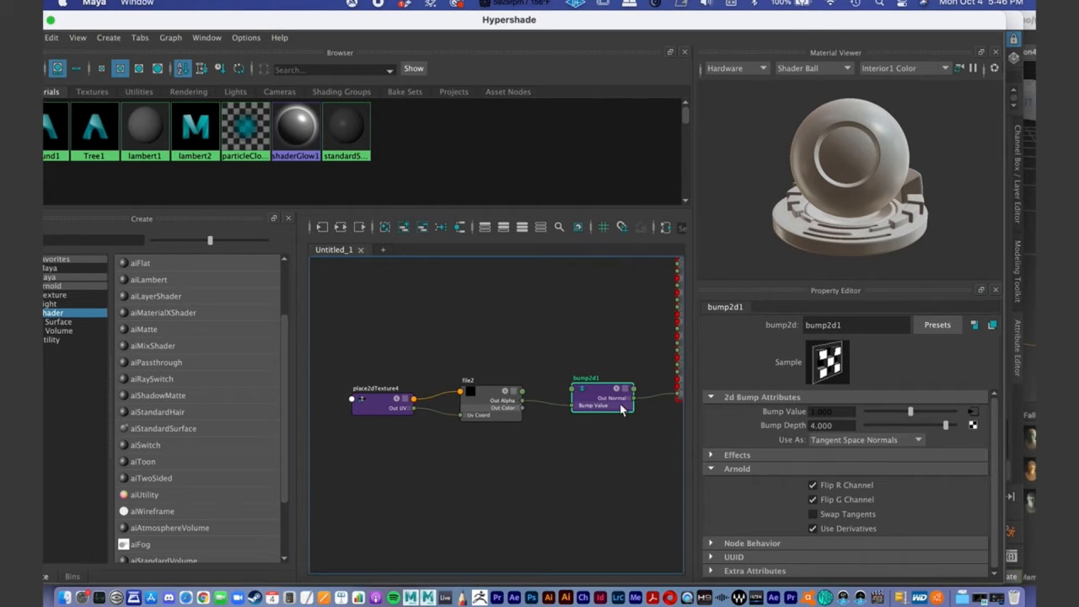
{"action": "left_click", "coordinate": [813, 485]}
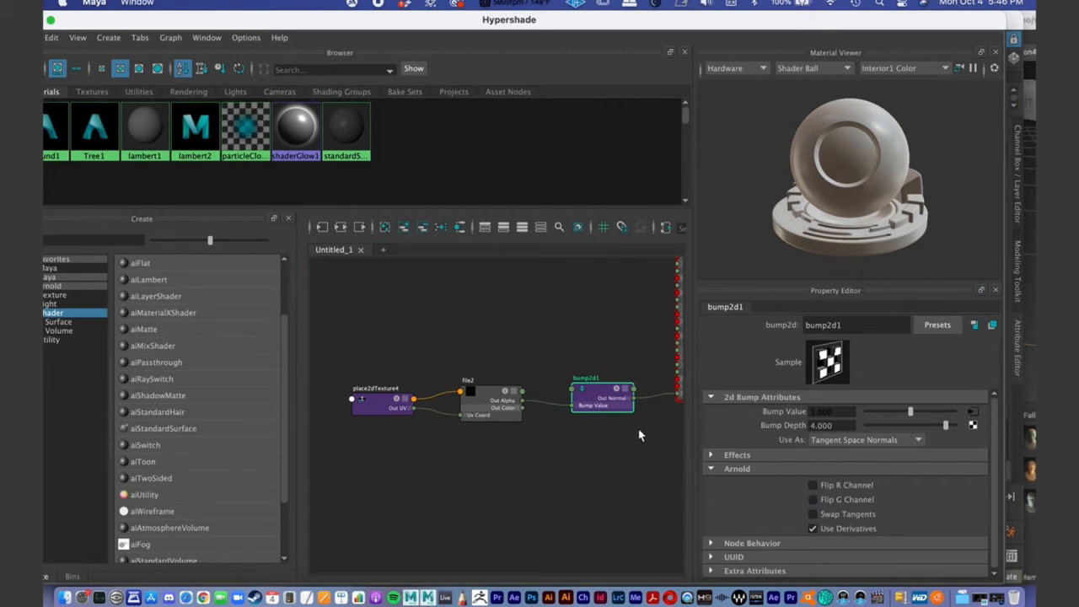
- Review the bump2d1 node's Use As options and choose Tangent Space Normals
{"action": "middle_click_drag", "start_coordinate": [504, 394], "coordinate": [469, 397], "text": "alt"}
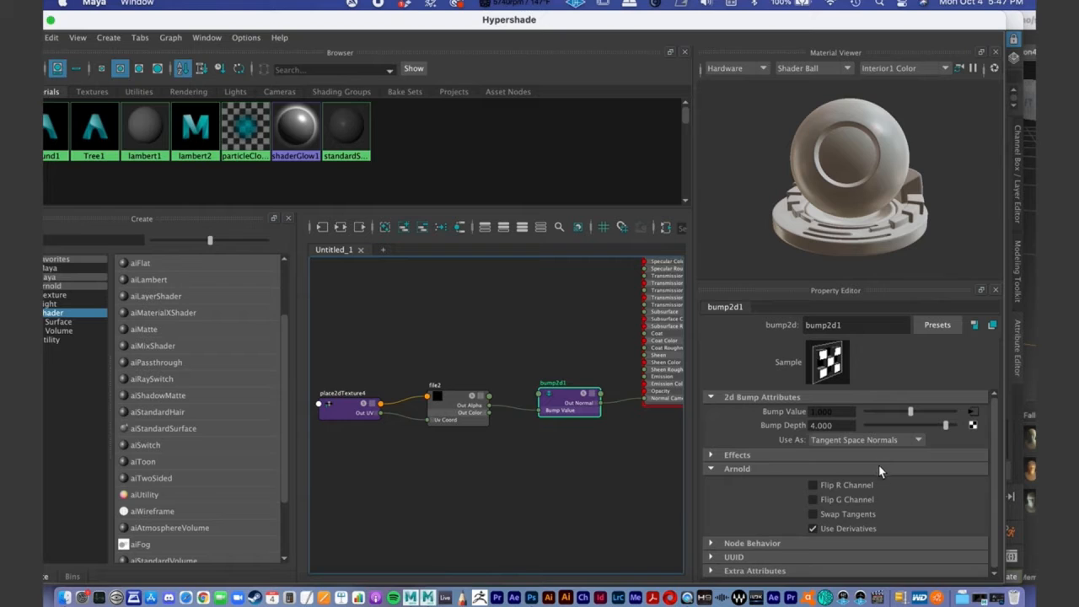
{"action": "left_click_drag", "start_coordinate": [575, 407], "coordinate": [571, 411]}
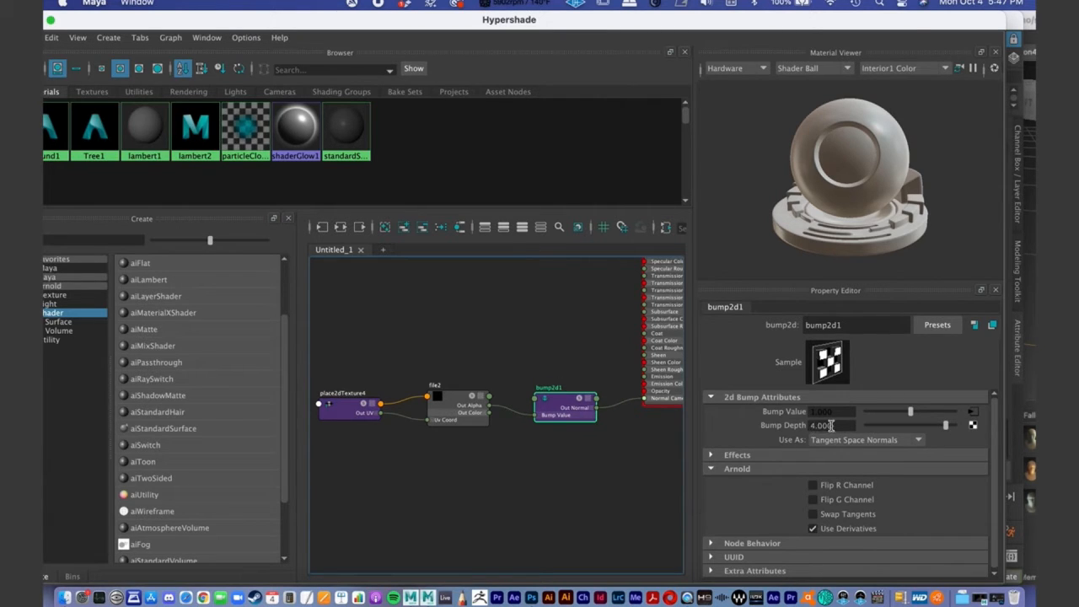
{"action": "left_click", "coordinate": [872, 439]}
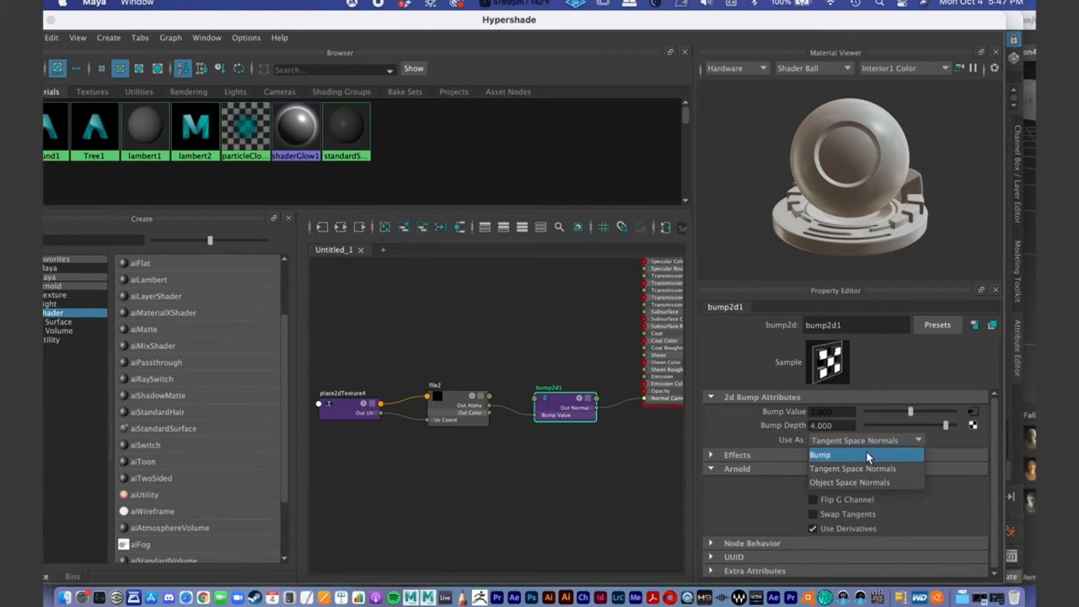
{"action": "left_click", "coordinate": [884, 469]}
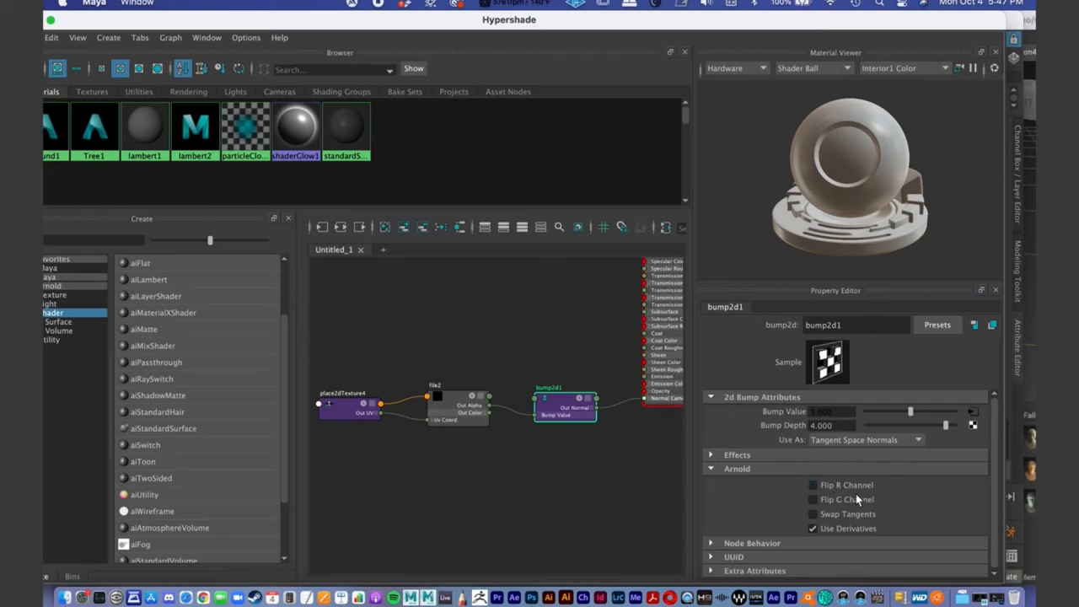
- Load O_NormalMap_v1.tif from the sourceimages/Online_Demo folder as the file2 node's image
{"action": "left_click_drag", "start_coordinate": [455, 402], "coordinate": [450, 406]}
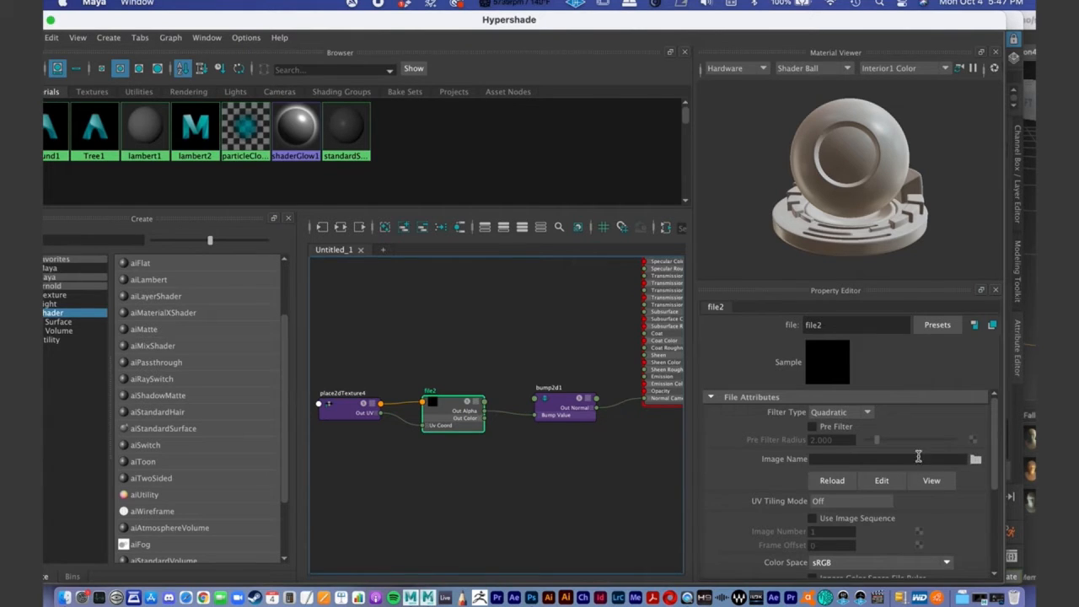
{"action": "left_click", "coordinate": [976, 459]}
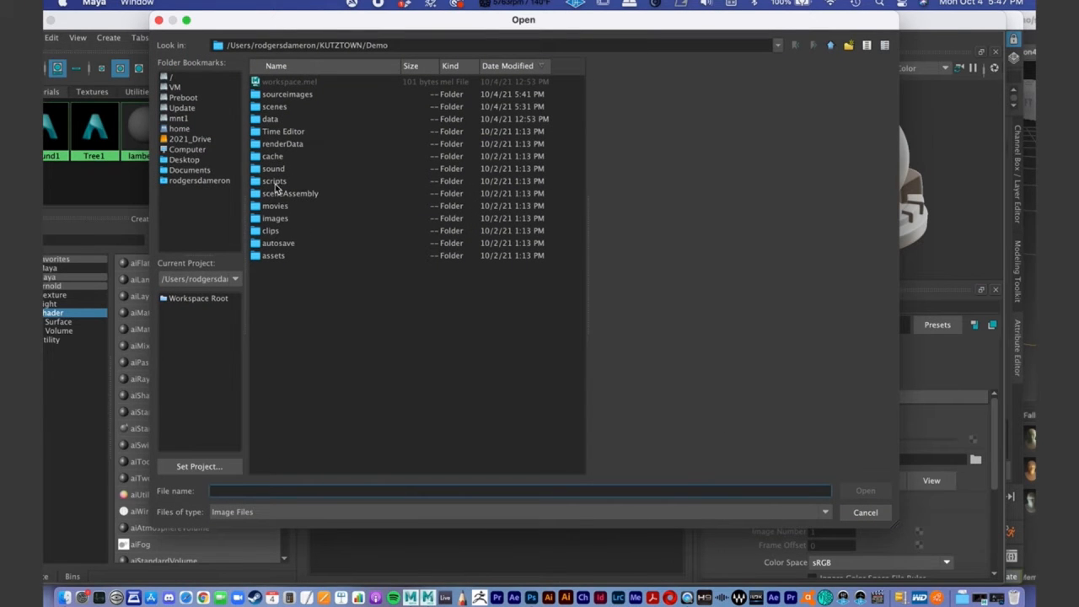
{"action": "double_click", "coordinate": [282, 94]}
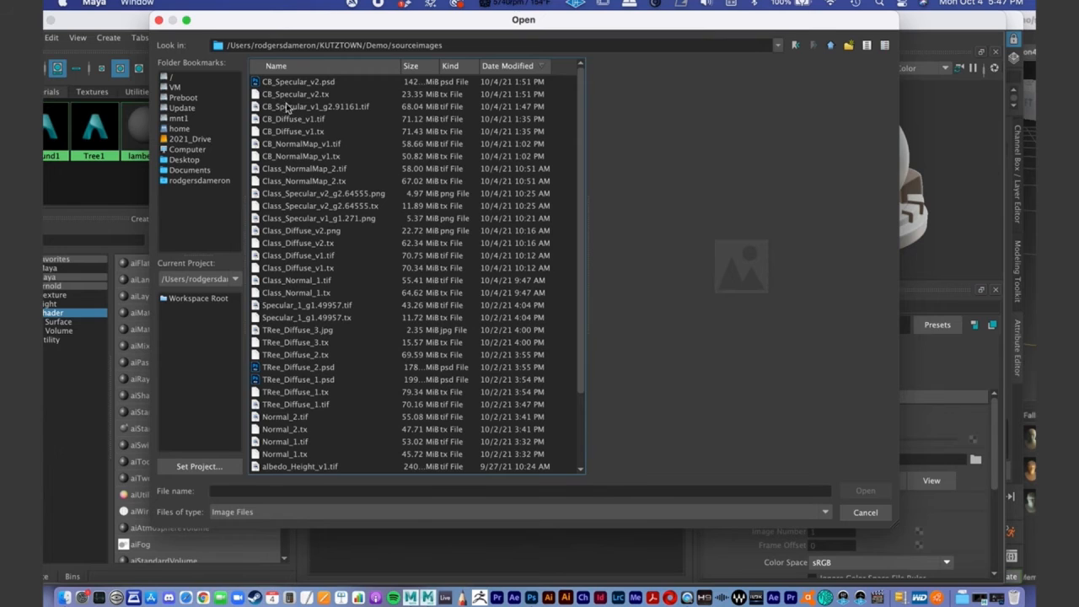
{"action": "scroll", "coordinate": [363, 261], "scroll_direction": "down", "scroll_amount": 5}
{"action": "double_click", "coordinate": [287, 430]}
{"action": "left_click", "coordinate": [287, 82]}
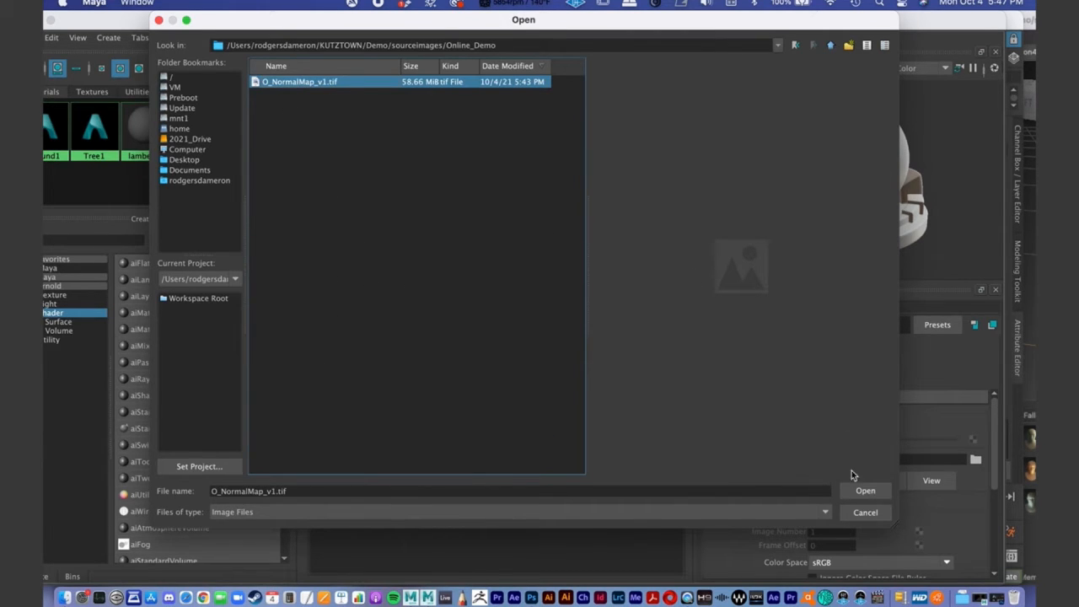
{"action": "left_click", "coordinate": [862, 491]}
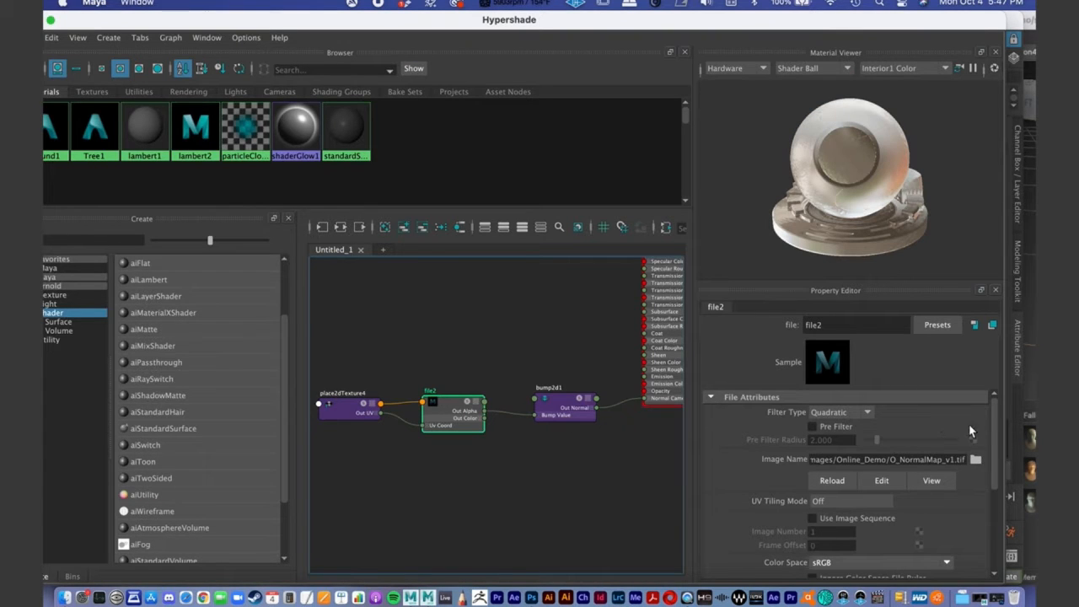
- Set the file2 node's Color Space to Raw
{"action": "left_click_drag", "start_coordinate": [446, 410], "coordinate": [448, 405]}
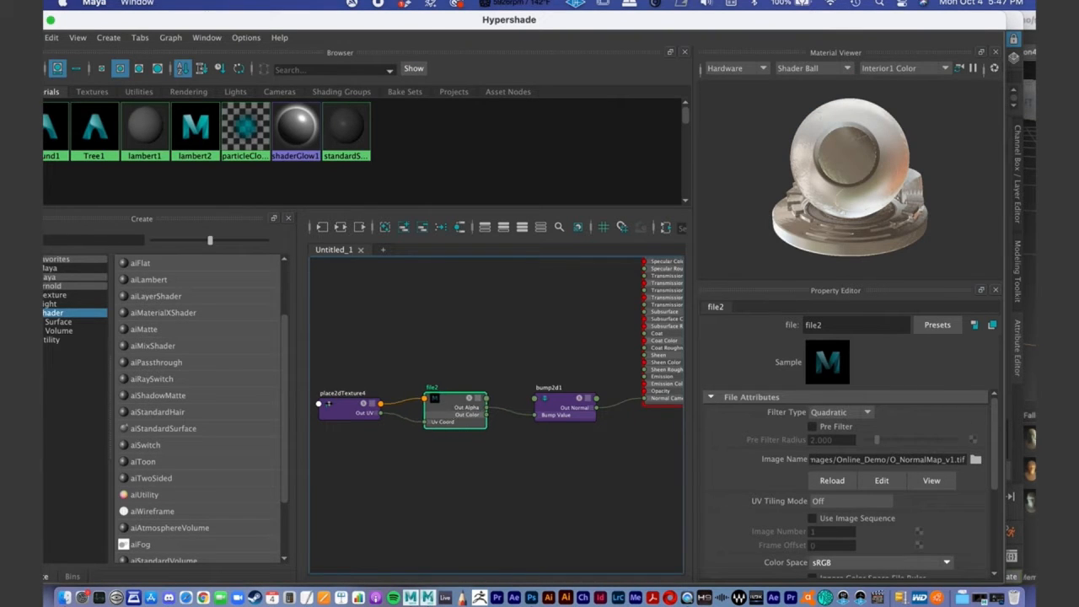
{"action": "scroll", "coordinate": [993, 432], "scroll_direction": "down", "scroll_amount": 2}
{"action": "scroll", "coordinate": [988, 445], "scroll_direction": "down", "scroll_amount": 2}
{"action": "scroll", "coordinate": [986, 455], "scroll_direction": "up", "scroll_amount": 2}
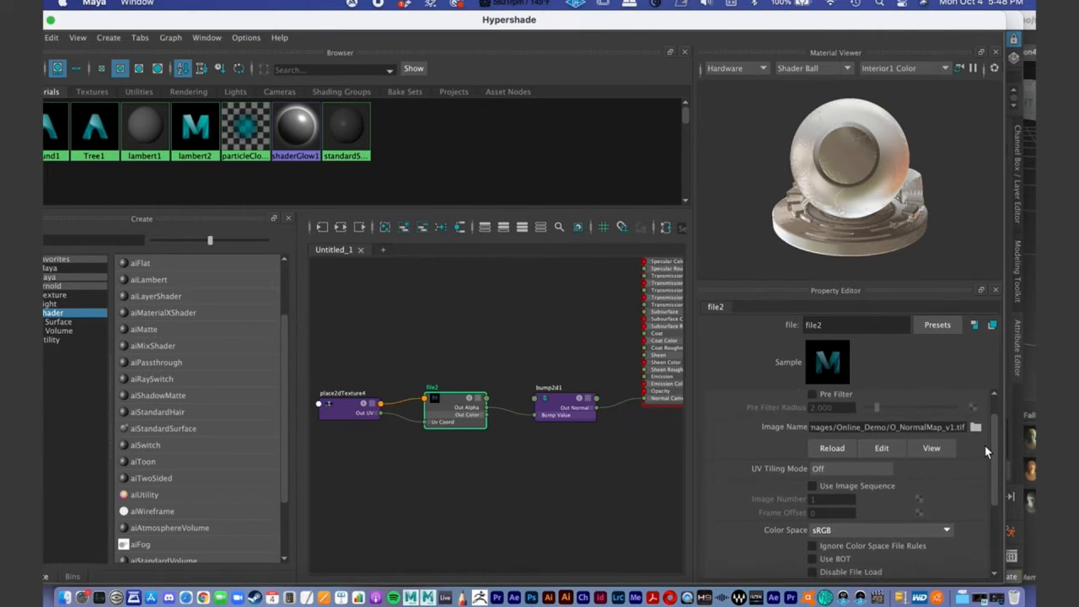
{"action": "scroll", "coordinate": [984, 442], "scroll_direction": "down", "scroll_amount": 2}
{"action": "left_click", "coordinate": [946, 501]}
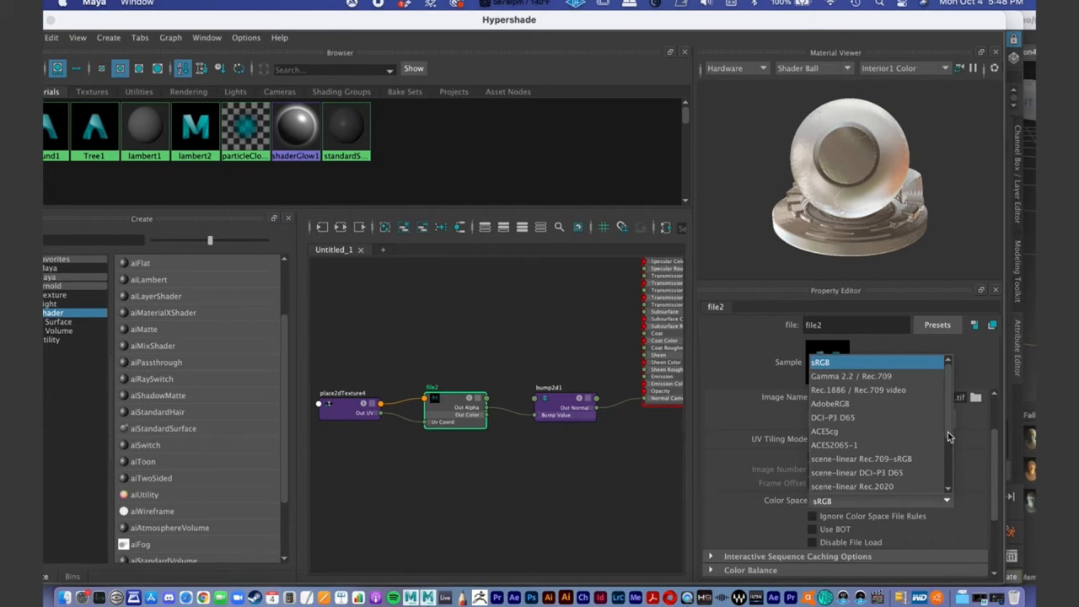
{"action": "left_click_drag", "start_coordinate": [950, 436], "coordinate": [953, 493]}
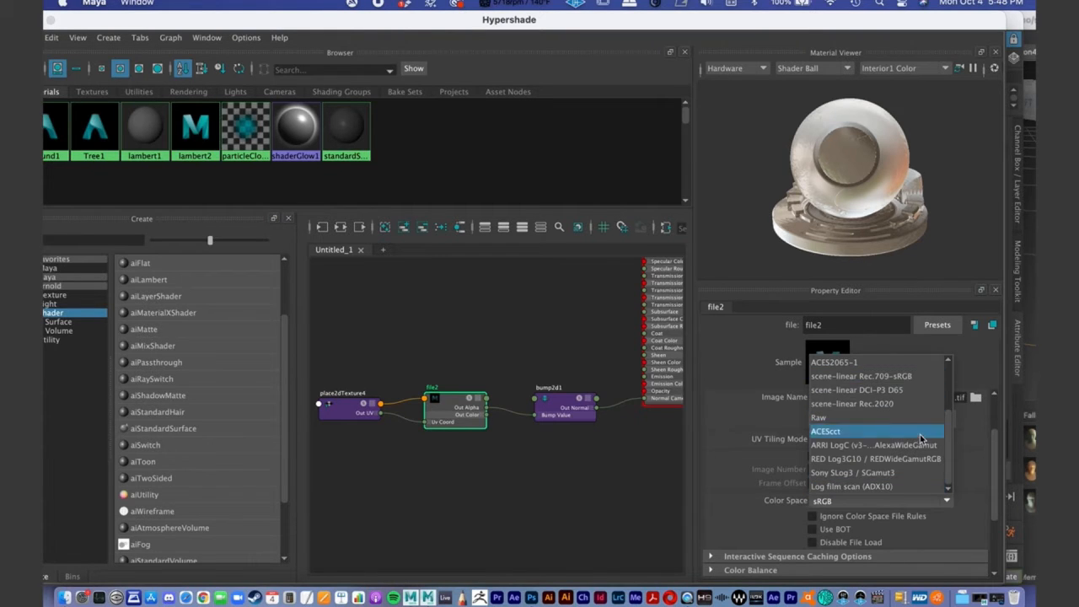
{"action": "mouse_move", "coordinate": [948, 446]}
{"action": "left_mouse_down"}
{"action": "mouse_move", "coordinate": [944, 401]}
{"action": "mouse_move", "coordinate": [950, 435]}
{"action": "left_mouse_up"}
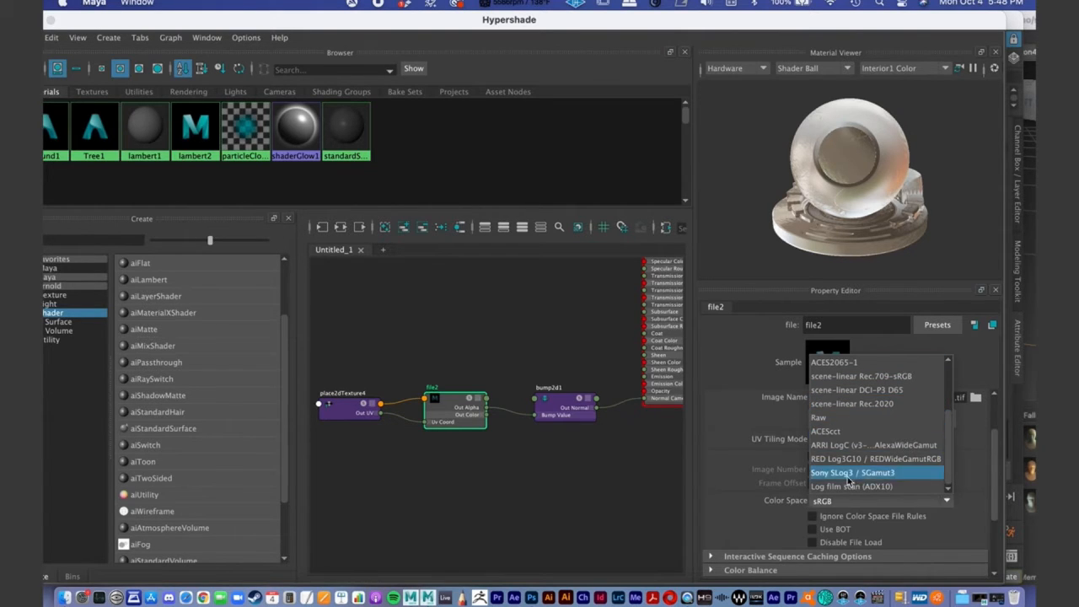
{"action": "left_click", "coordinate": [871, 418]}
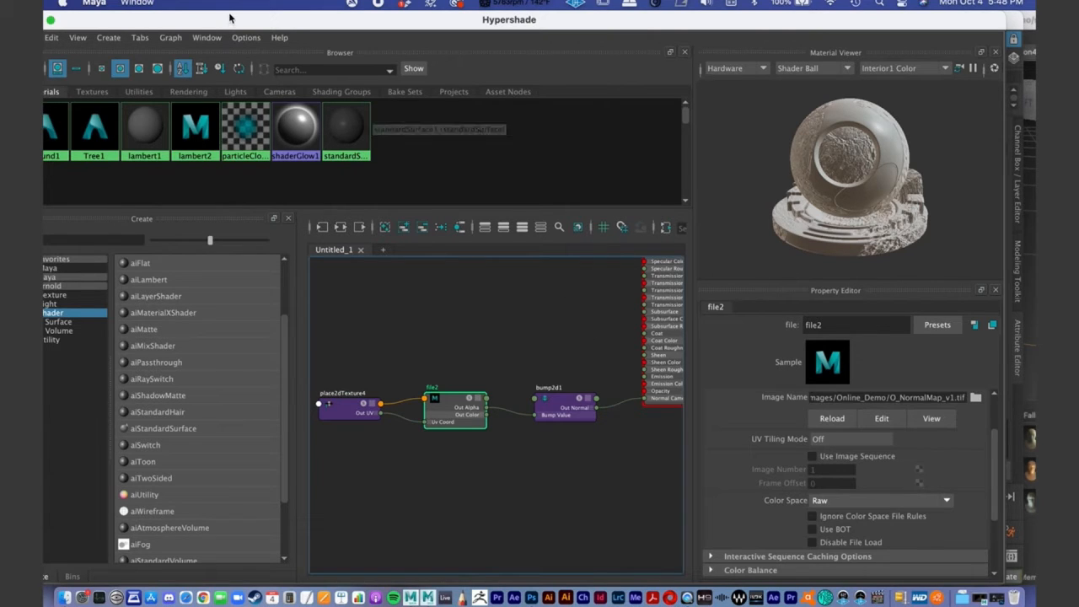
- Examine the complete Tree1 shading network and the material's Bump Mapping connection
{"action": "left_click_drag", "start_coordinate": [564, 405], "coordinate": [561, 401]}
{"action": "middle_click_drag", "start_coordinate": [615, 364], "coordinate": [579, 377], "text": "alt"}
{"action": "right_click_drag", "start_coordinate": [579, 377], "coordinate": [458, 351], "text": "alt"}
{"action": "middle_click_drag", "start_coordinate": [554, 358], "coordinate": [520, 378], "text": "alt"}
{"action": "left_click", "coordinate": [595, 355]}
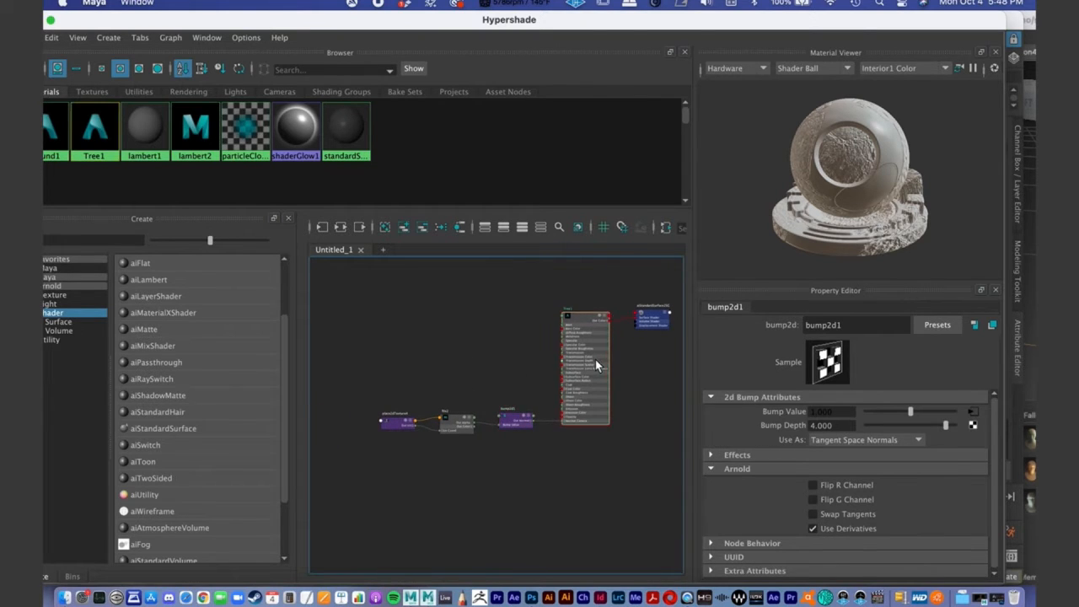
{"action": "left_click_drag", "start_coordinate": [589, 368], "coordinate": [584, 366]}
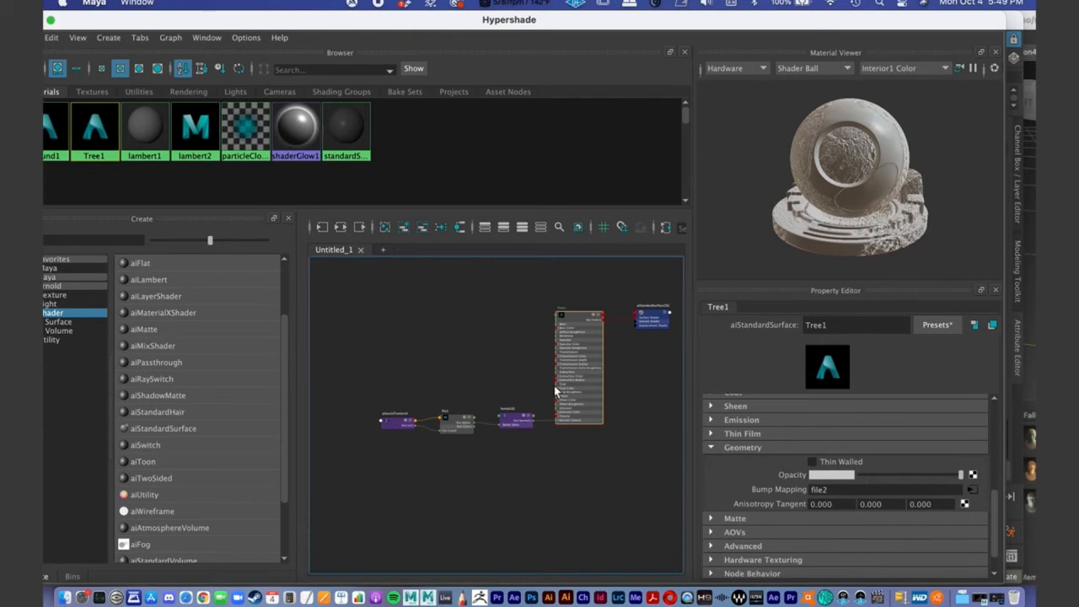
{"action": "left_click_drag", "start_coordinate": [544, 462], "coordinate": [544, 462]}
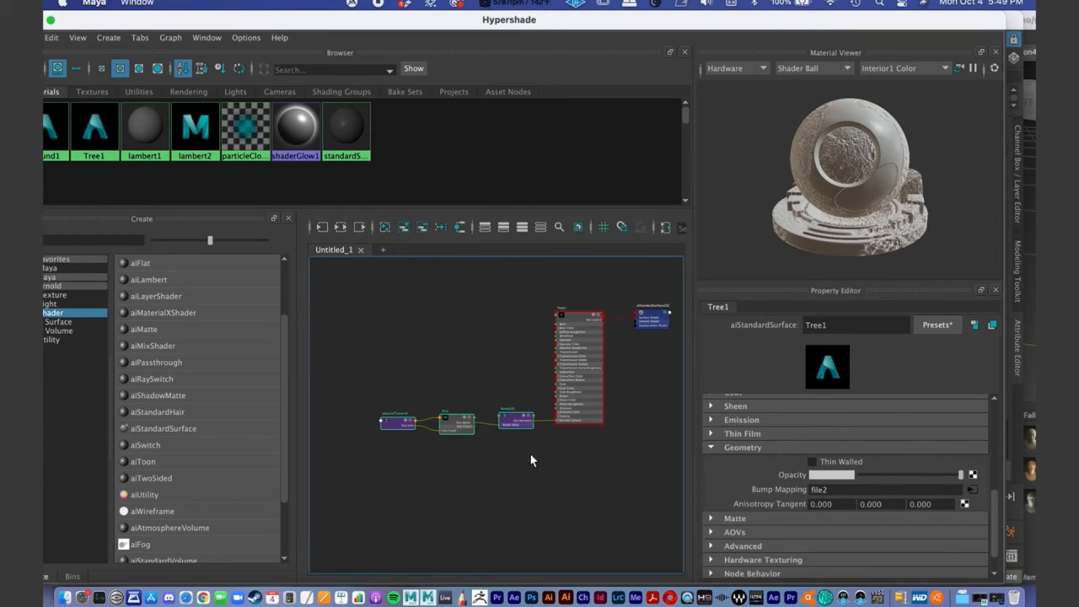
- Recheck the file2 node's image and color space and the bump2d1 node's bump and Arnold settings
{"action": "left_click", "coordinate": [524, 424]}
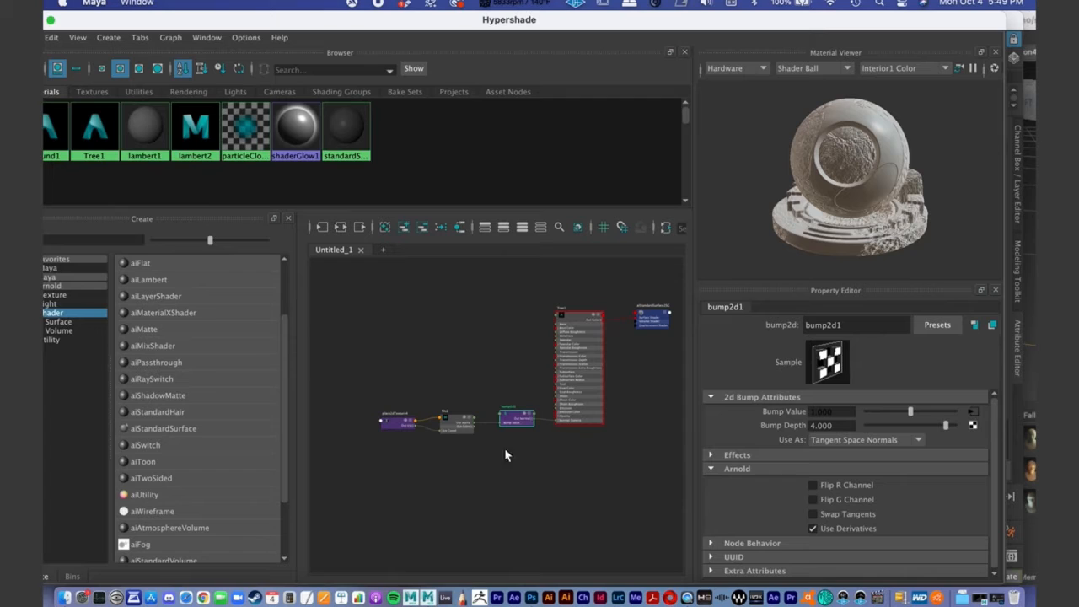
{"action": "left_click", "coordinate": [460, 424]}
{"action": "left_click_drag", "start_coordinate": [465, 427], "coordinate": [469, 430]}
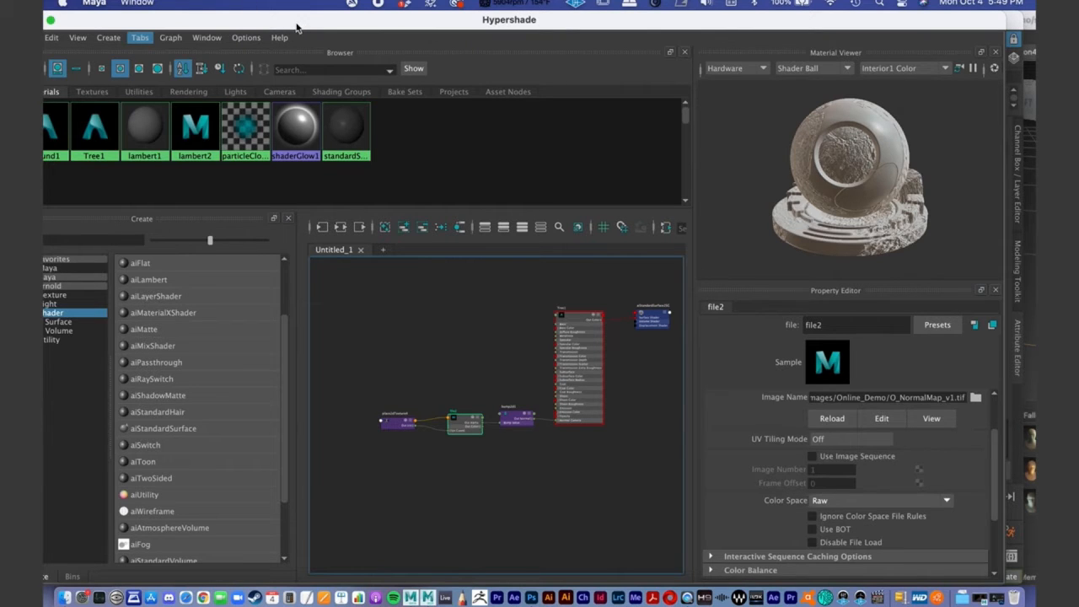
{"action": "left_click", "coordinate": [517, 421]}
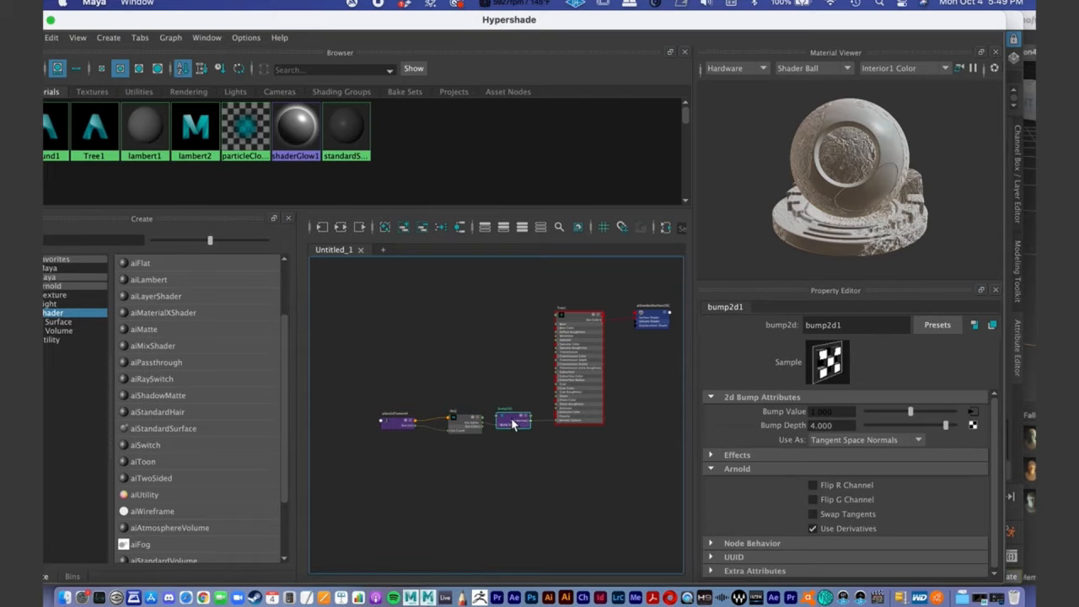
{"action": "left_click", "coordinate": [712, 469]}
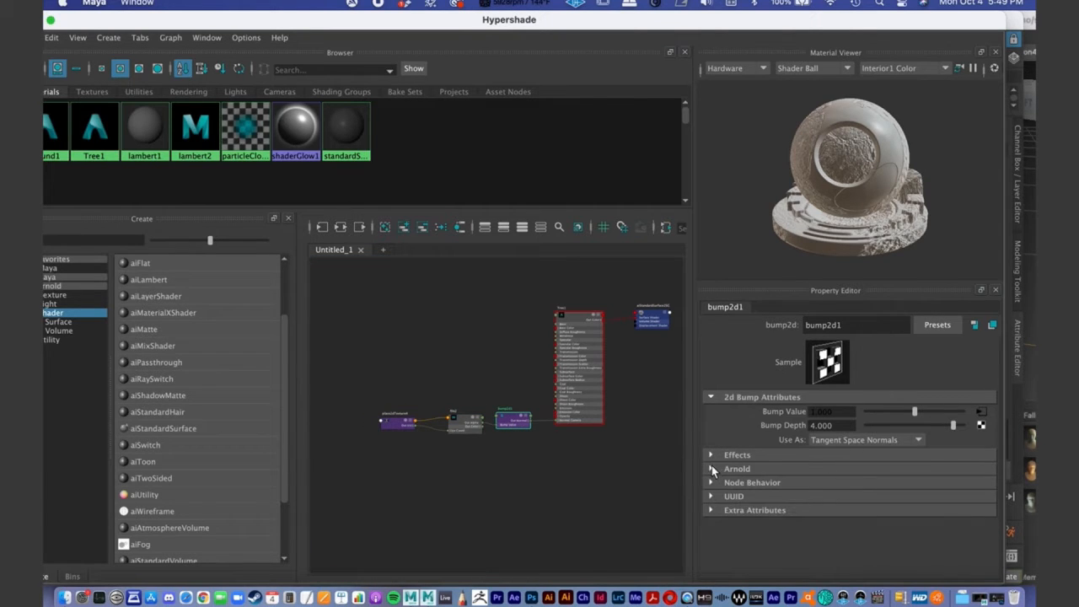
{"action": "left_click", "coordinate": [713, 470]}
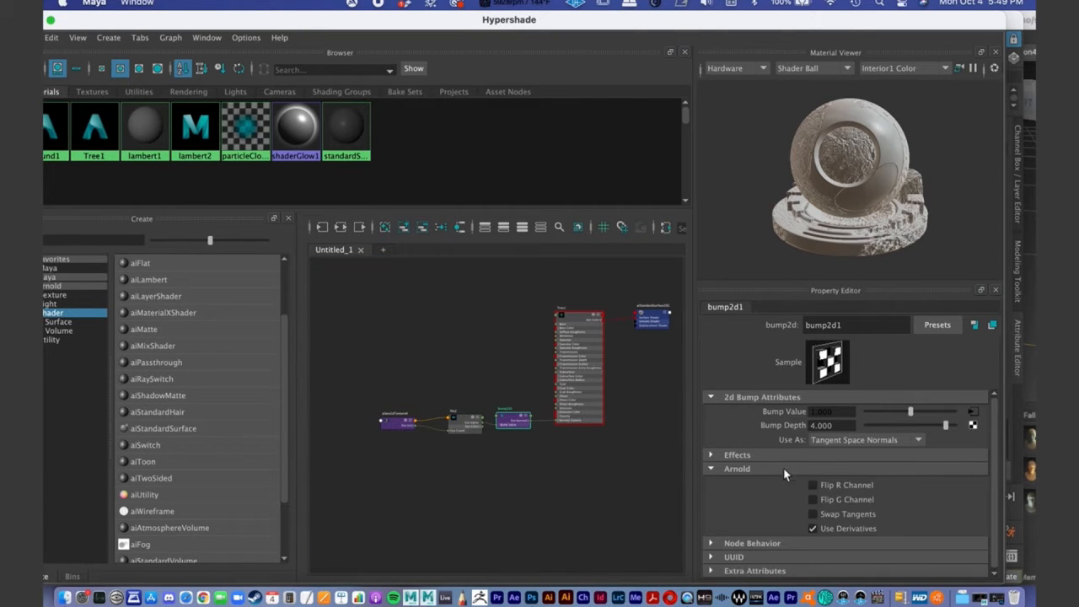
{"action": "left_click", "coordinate": [711, 470]}
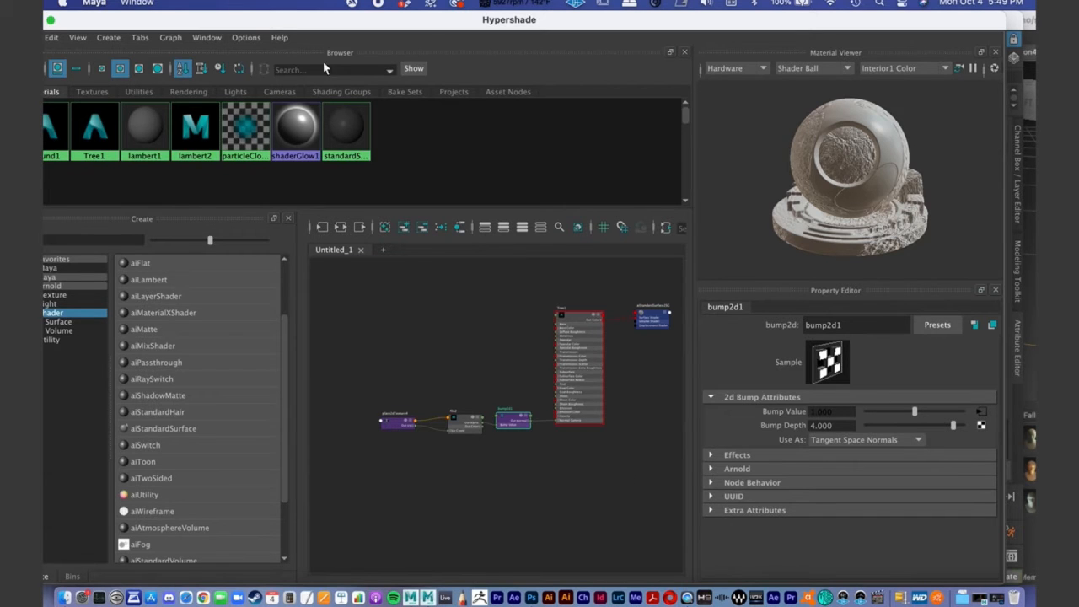
- Minimize the Hypershade, then select the tree stump and frame it in the perspective view
{"action": "double_click", "coordinate": [263, 25]}
{"action": "left_click_drag", "start_coordinate": [531, 293], "coordinate": [529, 270], "text": "alt"}
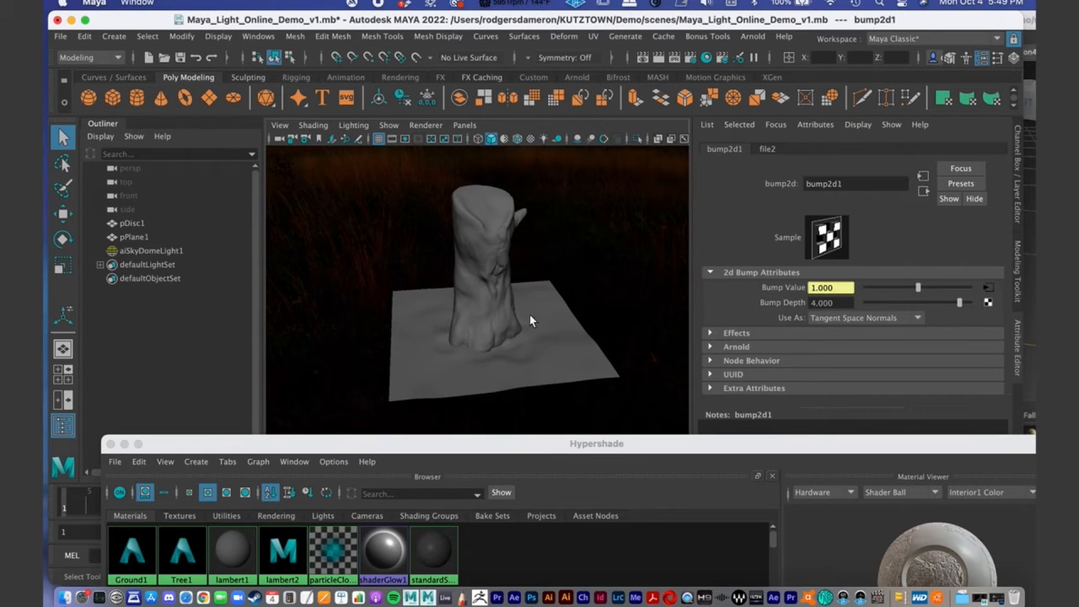
{"action": "scroll", "coordinate": [426, 329], "scroll_direction": "up", "scroll_amount": 2}
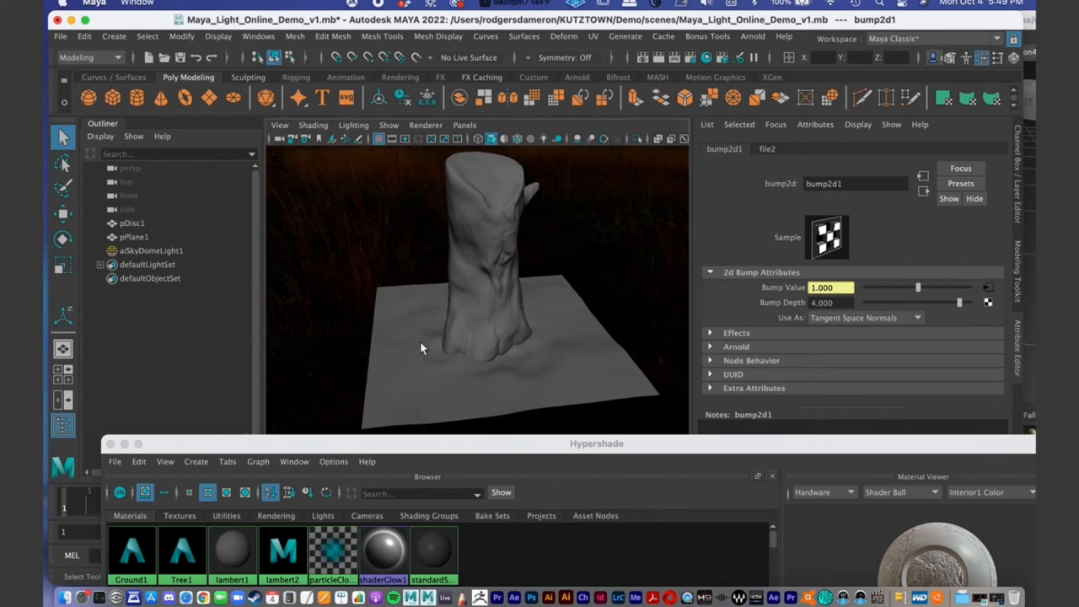
{"action": "left_click", "coordinate": [124, 444]}
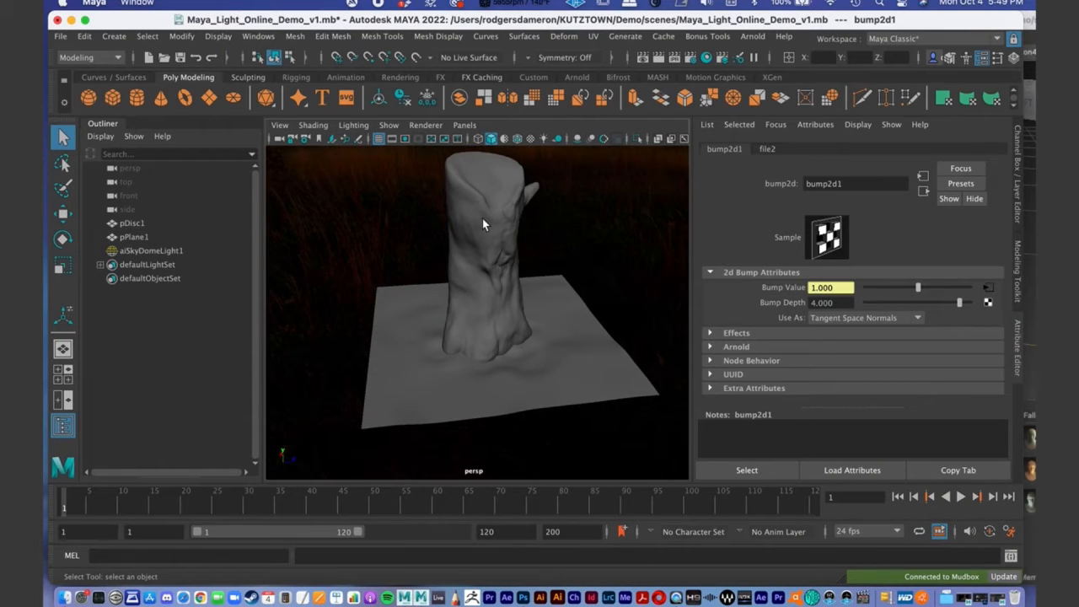
{"action": "left_click", "coordinate": [482, 219]}
{"action": "key", "text": "f"}
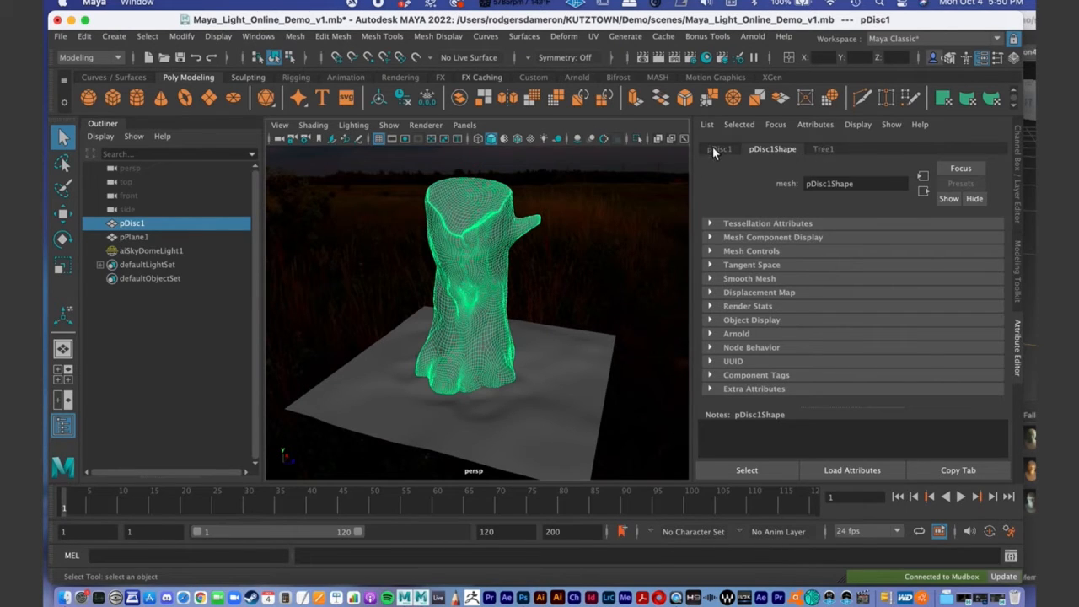
- Rename the tree stump object as stump and the ground object as plane
{"action": "left_click", "coordinate": [823, 150]}
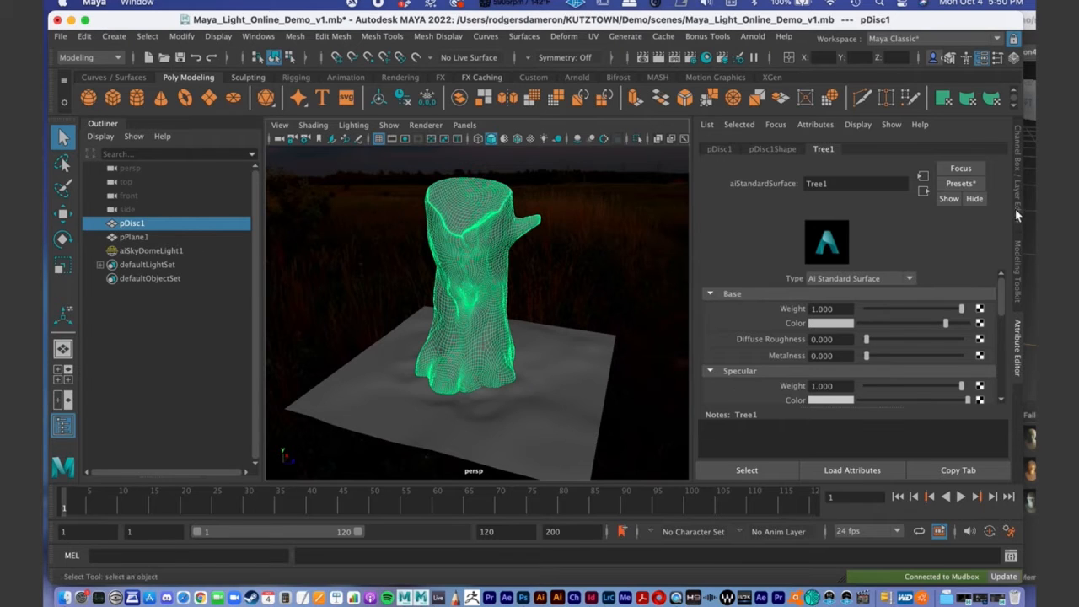
{"action": "double_click", "coordinate": [136, 224]}
{"action": "type", "text": "stump"}
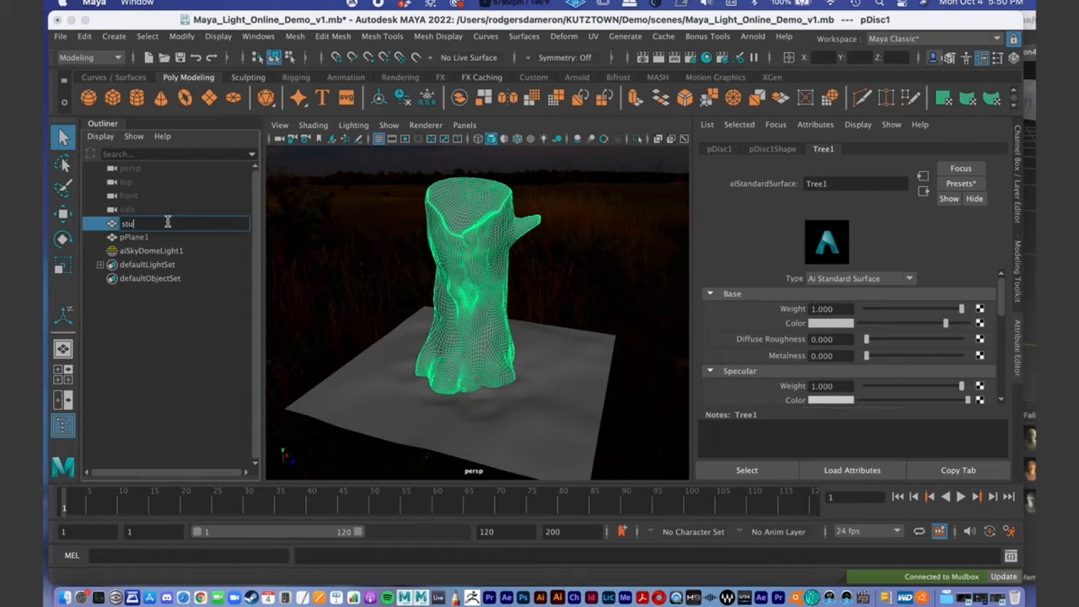
{"action": "key", "text": "Return"}
{"action": "double_click", "coordinate": [134, 238]}
{"action": "type", "text": "pl"}
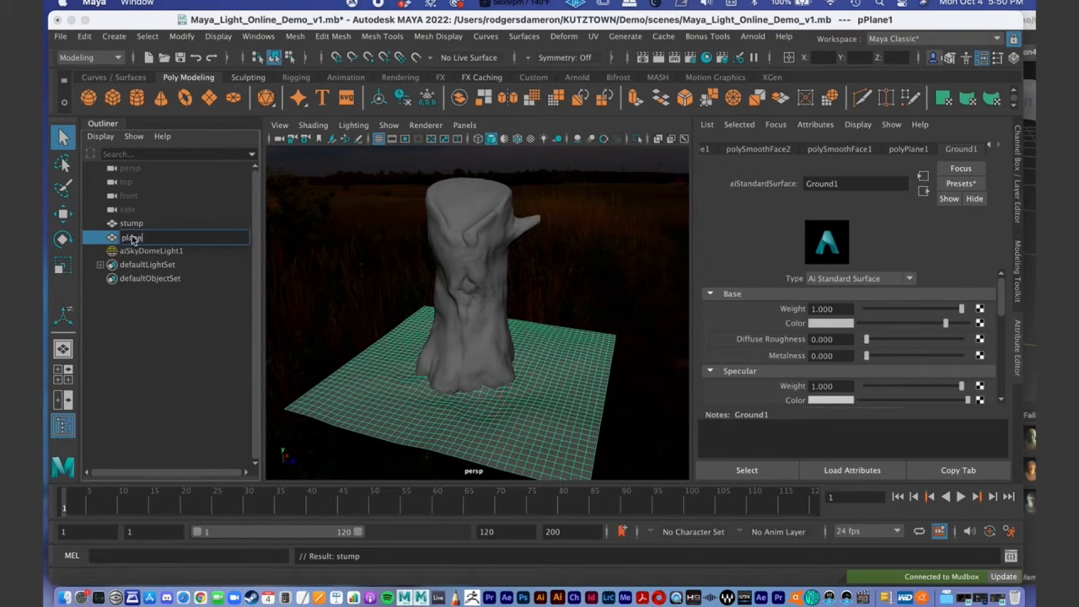
{"action": "type", "text": "ane"}
{"action": "key", "text": "Return"}
- Select the stump and examine the Geometry section and Bump Mapping attribute of its Tree1 material
{"action": "left_click", "coordinate": [140, 223]}
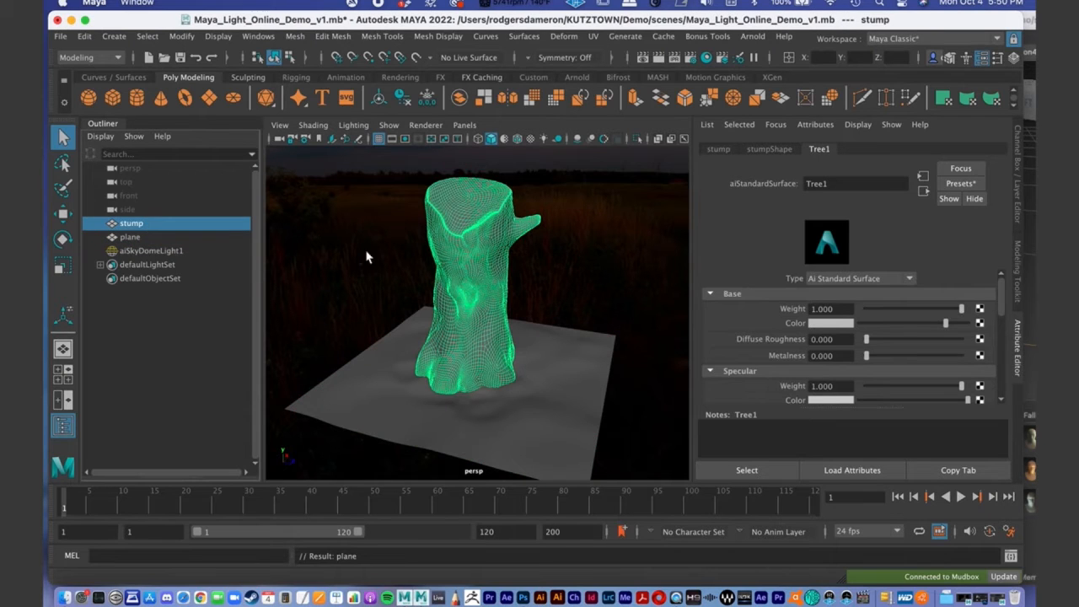
{"action": "left_click", "coordinate": [542, 237]}
{"action": "left_click", "coordinate": [498, 245]}
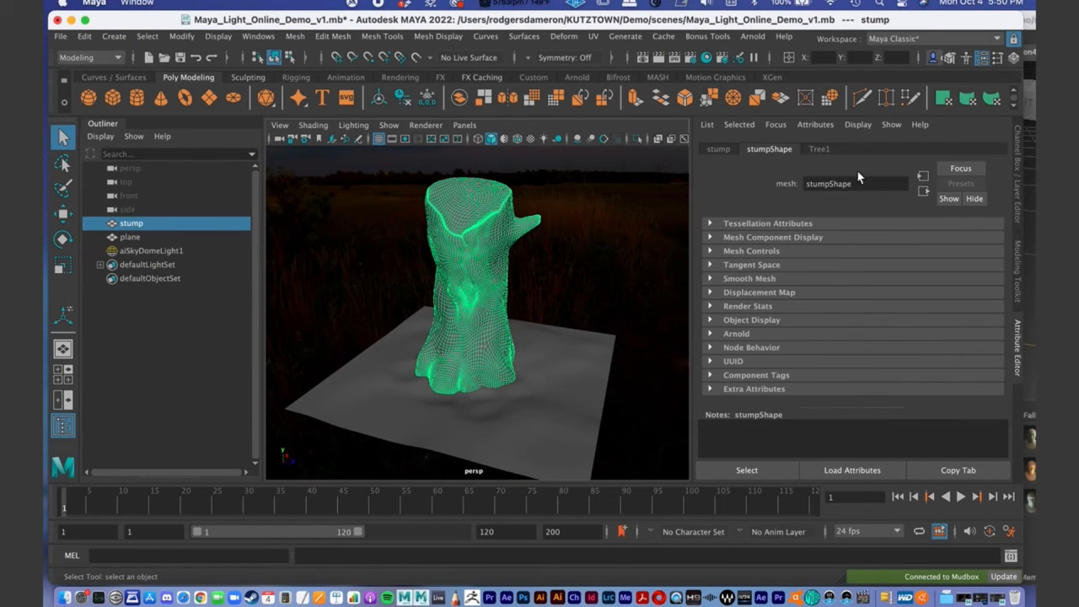
{"action": "left_click", "coordinate": [814, 150]}
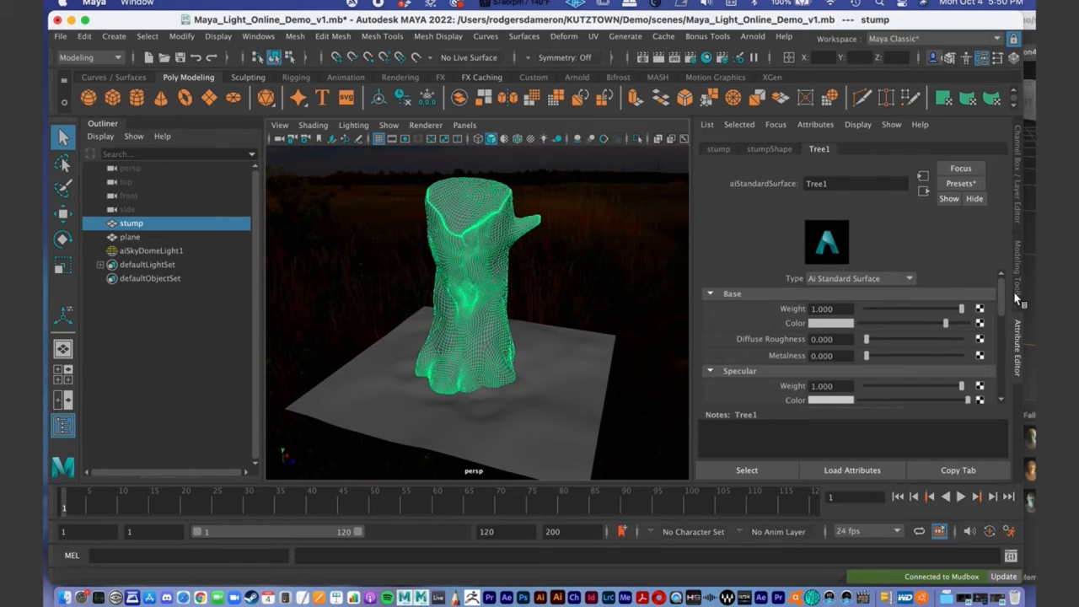
{"action": "left_click_drag", "start_coordinate": [1001, 288], "coordinate": [991, 349]}
{"action": "left_click", "coordinate": [710, 342]}
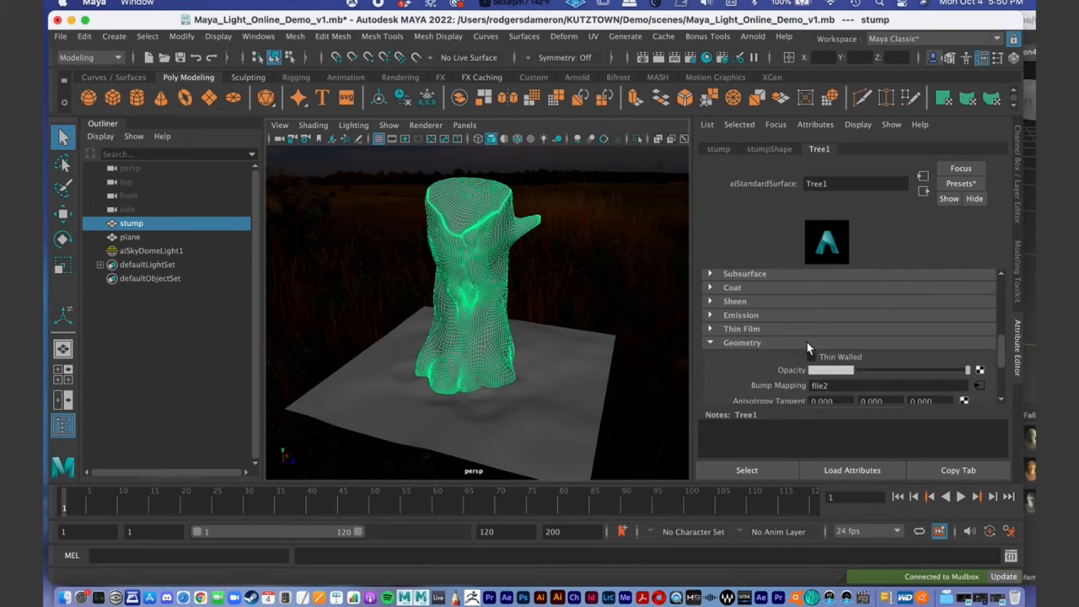
{"action": "left_click_drag", "start_coordinate": [1001, 345], "coordinate": [1000, 343]}
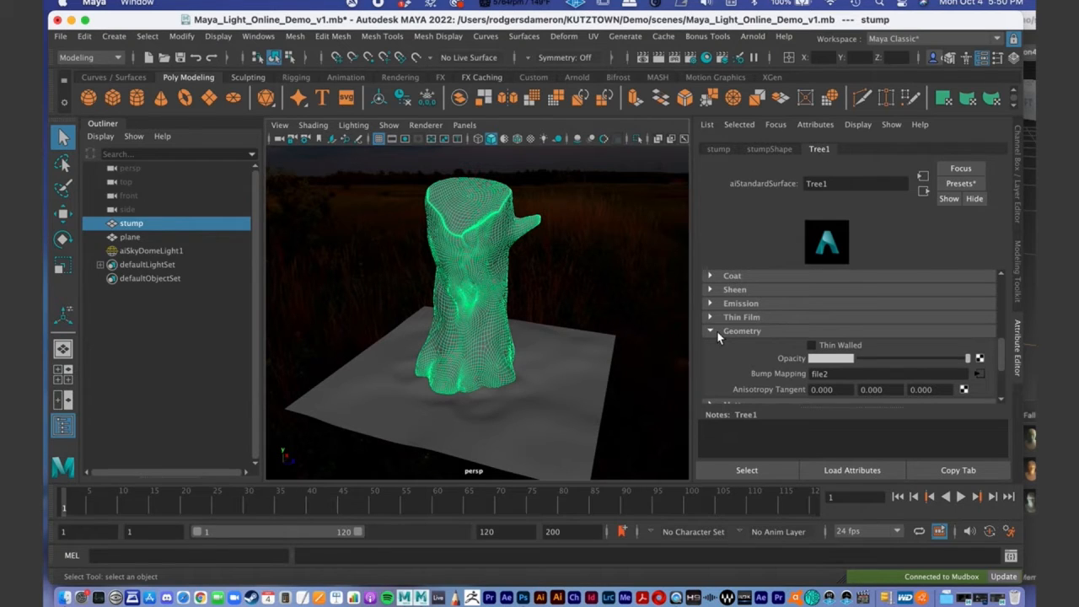
{"action": "scroll", "coordinate": [1004, 346], "scroll_direction": "down", "scroll_amount": 2}
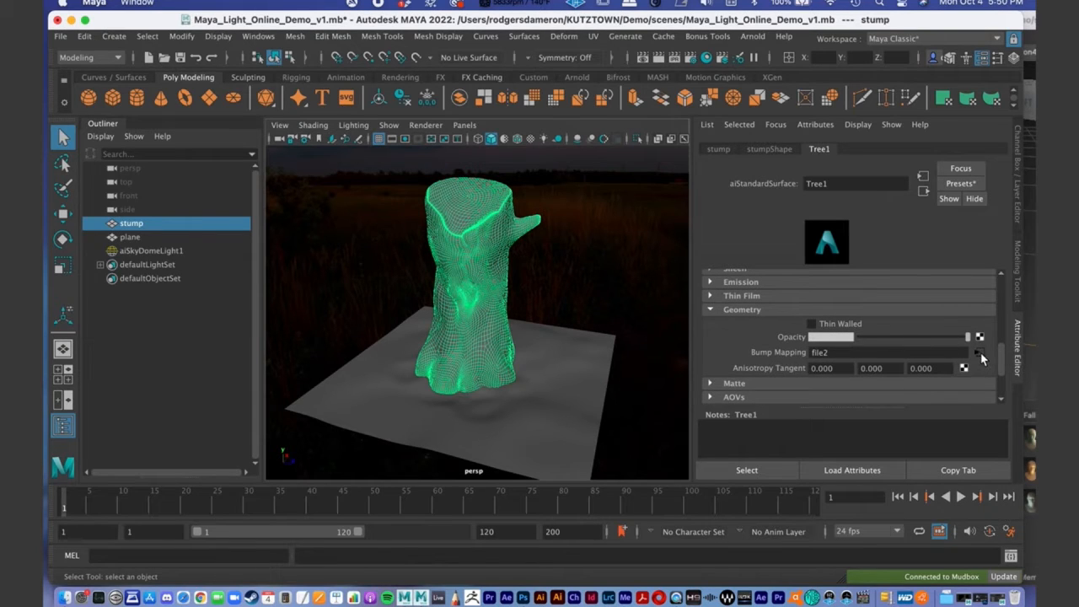
- Open the bump2d1 node connected to Tree1's Bump Mapping and inspect its 2D bump and Arnold settings
{"action": "right_click", "coordinate": [780, 355]}
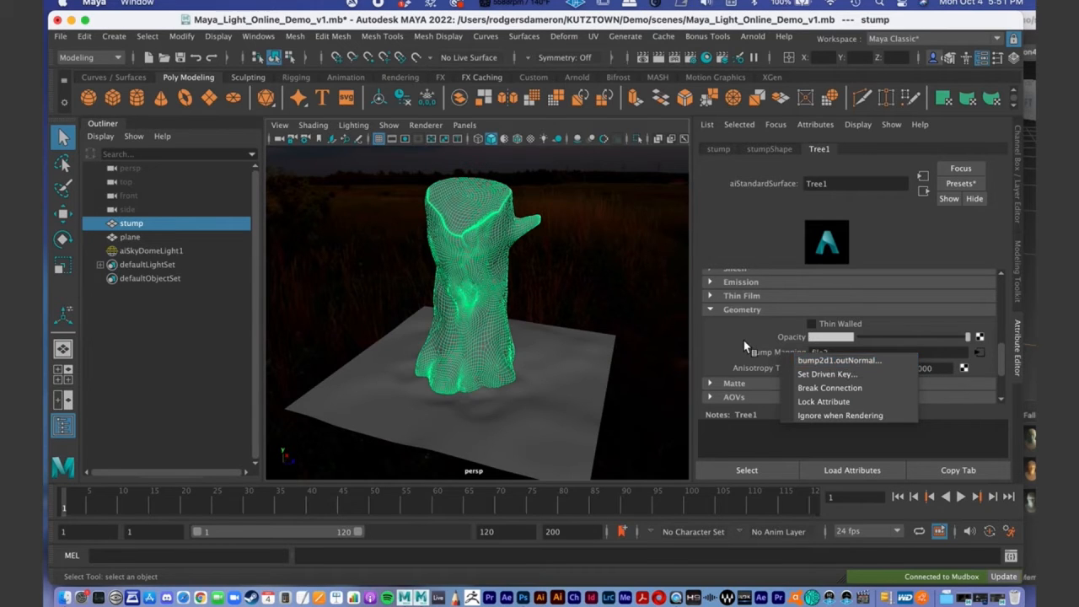
{"action": "left_click", "coordinate": [762, 359]}
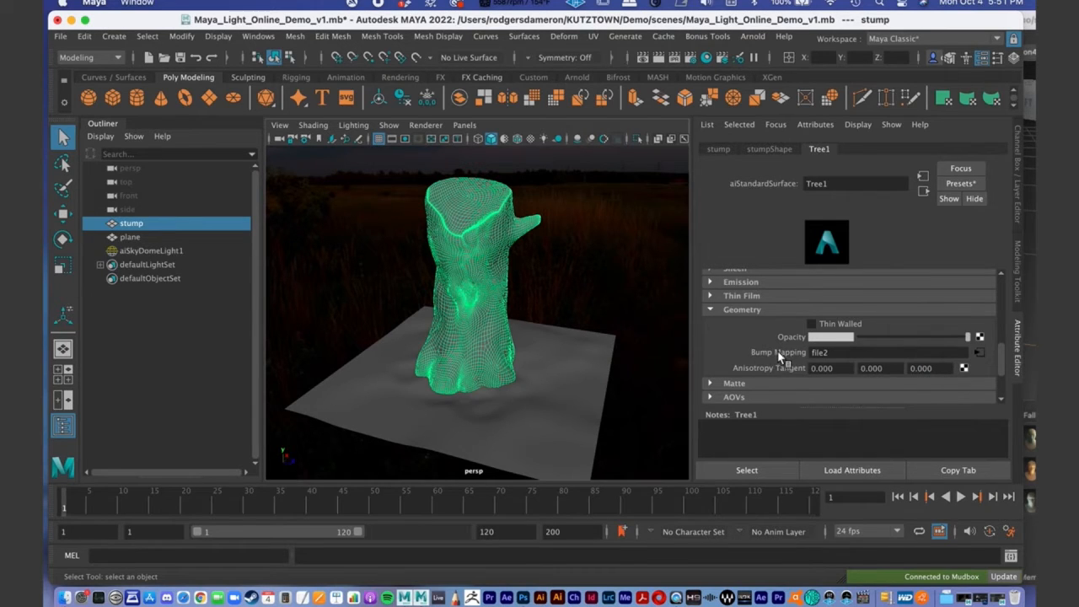
{"action": "right_click", "coordinate": [776, 351]}
{"action": "left_click", "coordinate": [789, 358]}
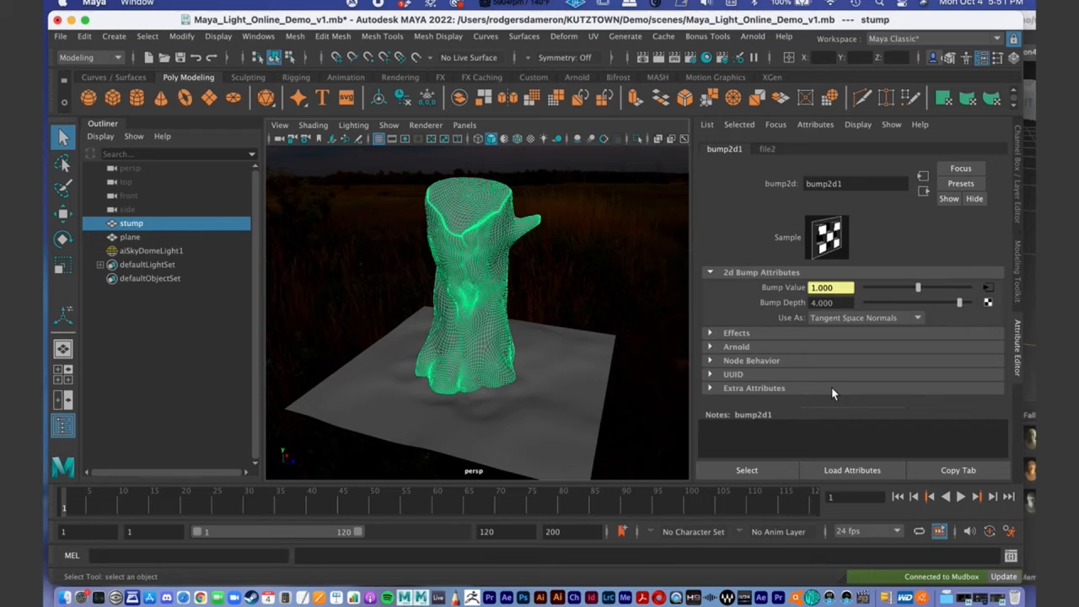
{"action": "left_click", "coordinate": [712, 346]}
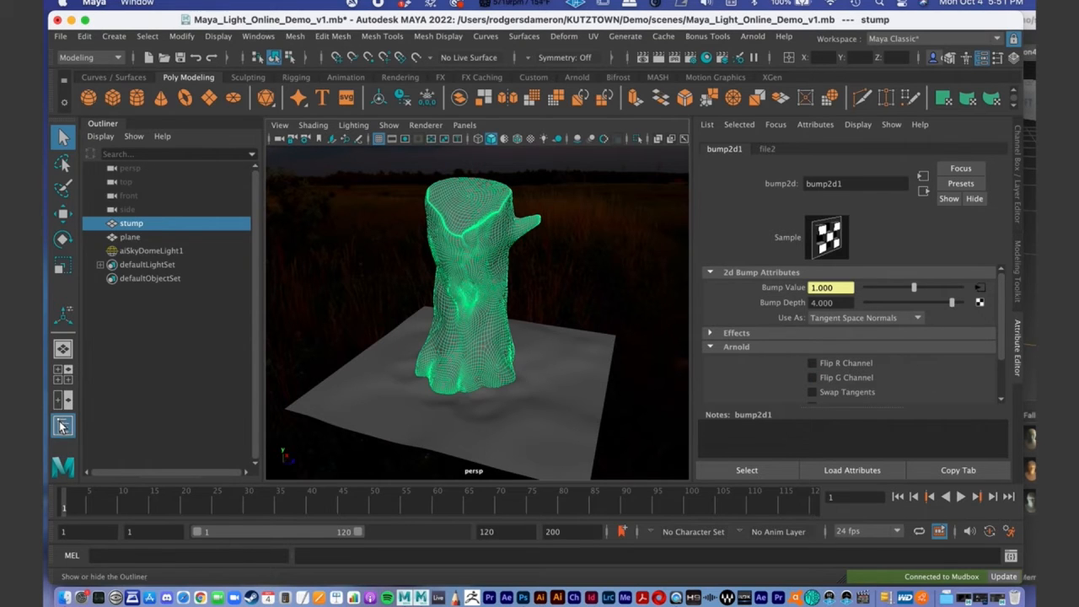
- Create an Arnold area light in the scene
{"action": "right_click_drag", "start_coordinate": [566, 264], "coordinate": [445, 288], "text": "alt"}
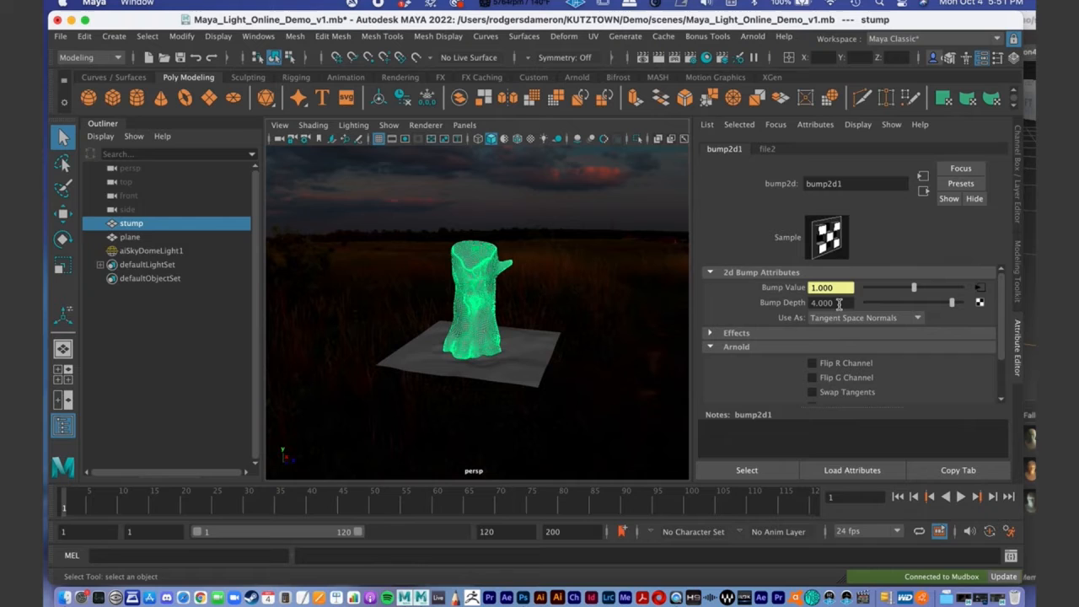
{"action": "right_click_drag", "start_coordinate": [436, 334], "coordinate": [525, 307], "text": "alt"}
{"action": "left_click_drag", "start_coordinate": [520, 307], "coordinate": [501, 294], "text": "alt"}
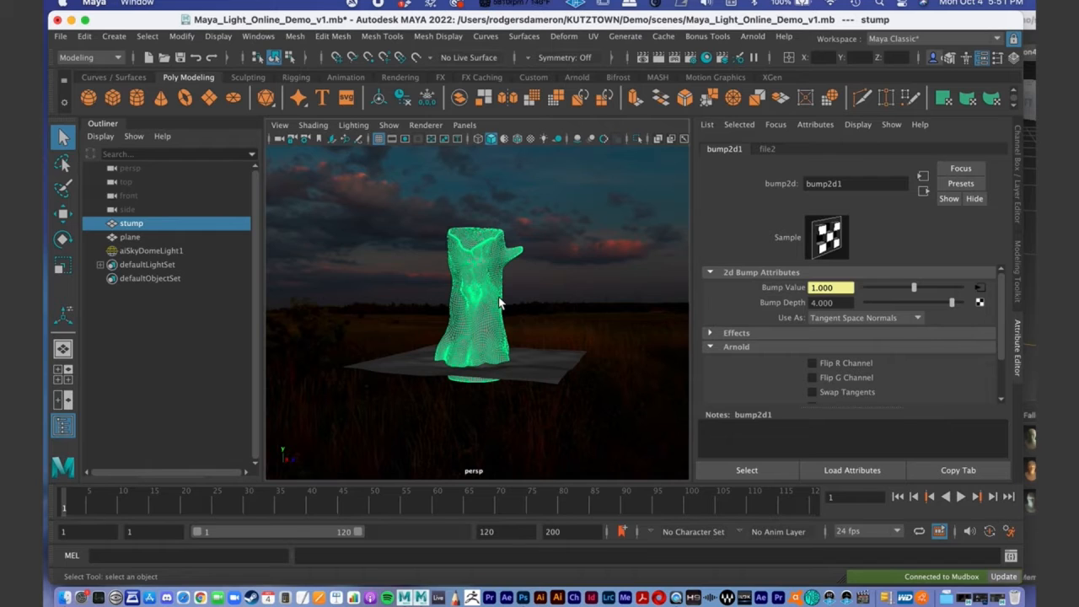
{"action": "left_click_drag", "start_coordinate": [487, 291], "coordinate": [535, 319], "text": "alt"}
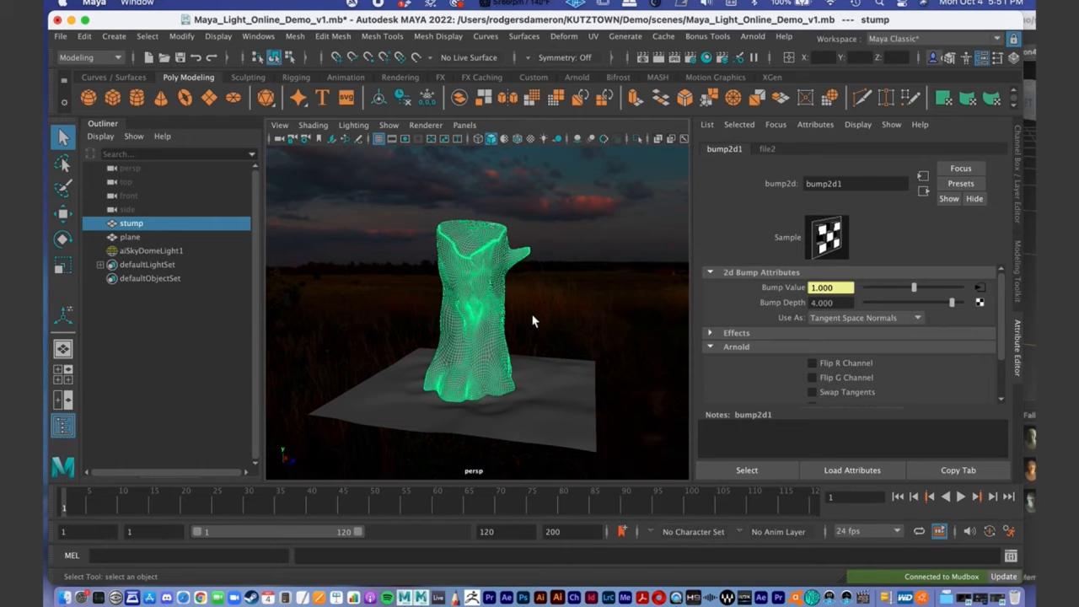
{"action": "middle_click_drag", "start_coordinate": [487, 301], "coordinate": [469, 266], "text": "alt"}
{"action": "right_click_drag", "start_coordinate": [499, 261], "coordinate": [485, 262], "text": "alt"}
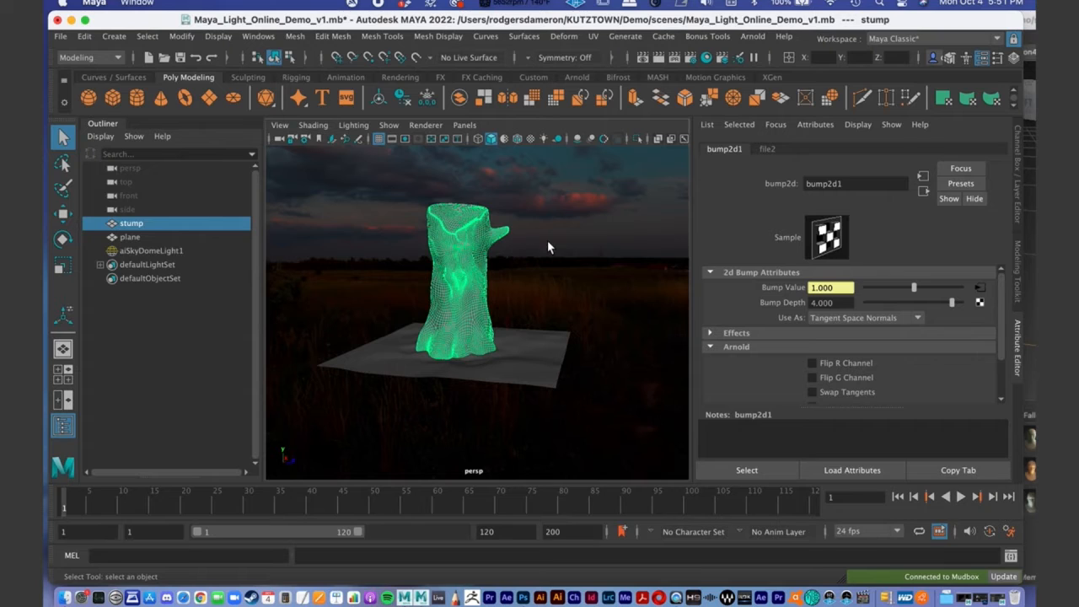
{"action": "left_click", "coordinate": [748, 37]}
{"action": "mouse_move", "coordinate": [769, 110]}
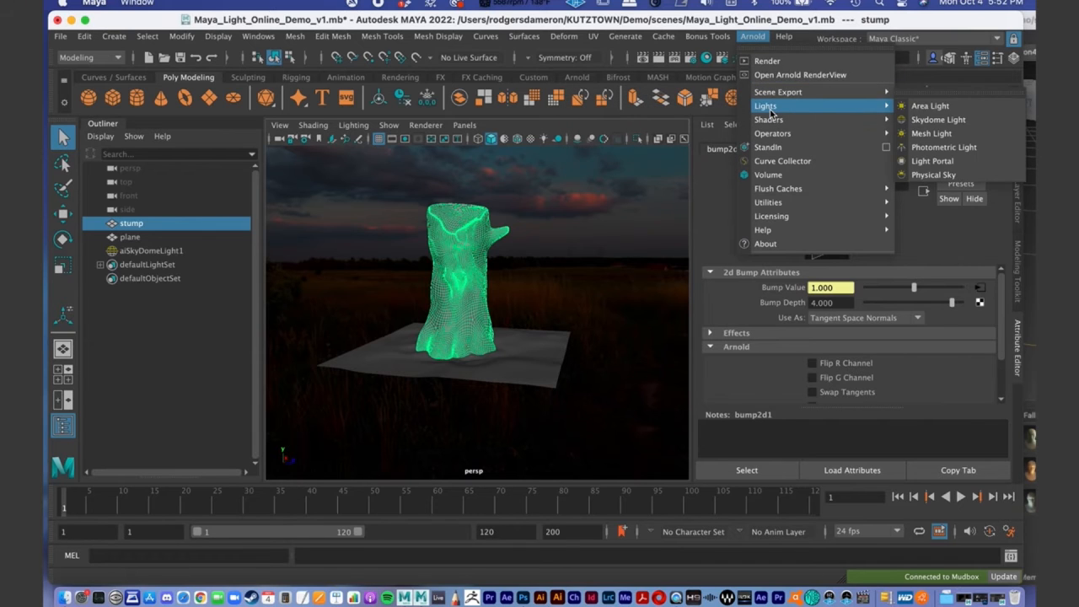
{"action": "left_click", "coordinate": [928, 112]}
- Move the new area light out beside the stump and raise it to about the height of the branch
{"action": "mouse_move", "coordinate": [446, 334]}
{"action": "left_mouse_down", "text": "alt"}
{"action": "mouse_move", "coordinate": [439, 315]}
{"action": "mouse_move", "coordinate": [461, 343]}
{"action": "left_mouse_up", "text": "alt"}
{"action": "key", "text": "w"}
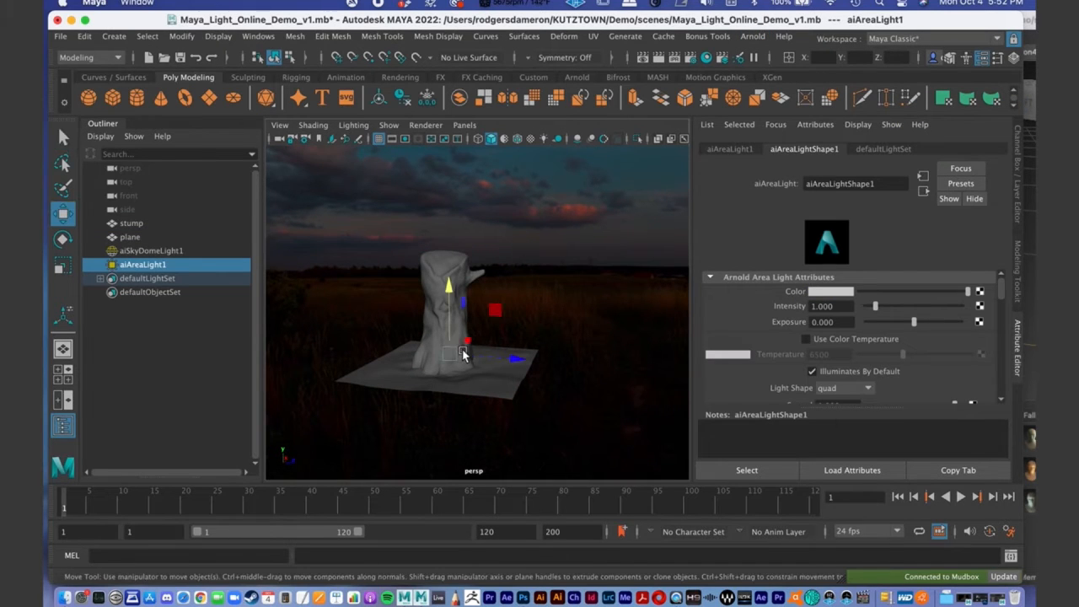
{"action": "left_click_drag", "start_coordinate": [516, 362], "coordinate": [578, 363]}
{"action": "mouse_move", "coordinate": [504, 293]}
{"action": "left_mouse_down"}
{"action": "mouse_move", "coordinate": [496, 202]}
{"action": "mouse_move", "coordinate": [463, 304]}
{"action": "mouse_move", "coordinate": [487, 296]}
{"action": "left_mouse_up"}
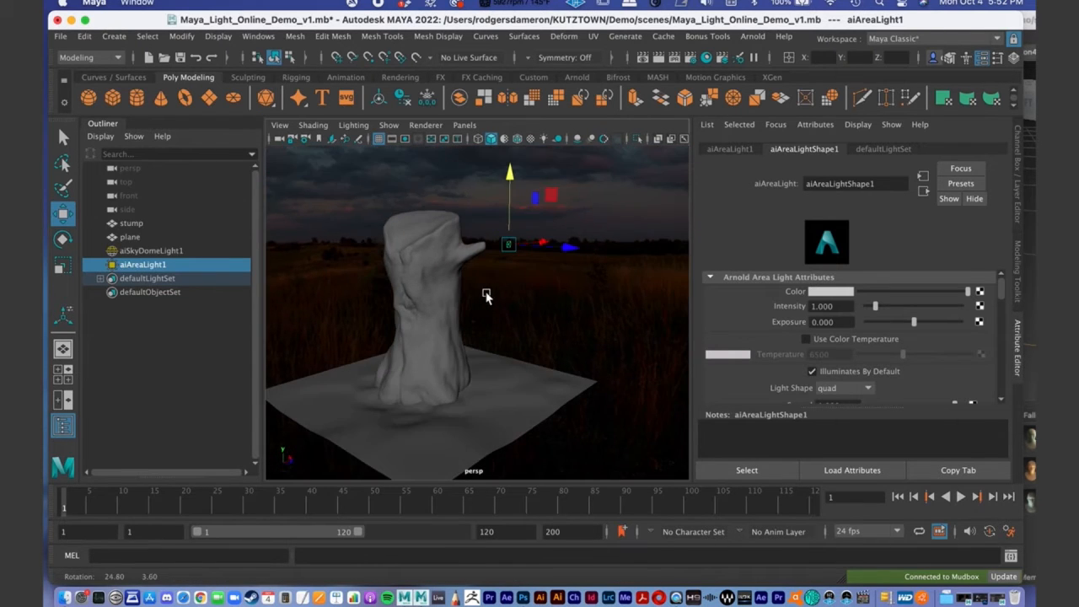
- Scale the area light up uniformly to about 5.6 and lower it to roughly the stump's mid-height
{"action": "key", "text": "r"}
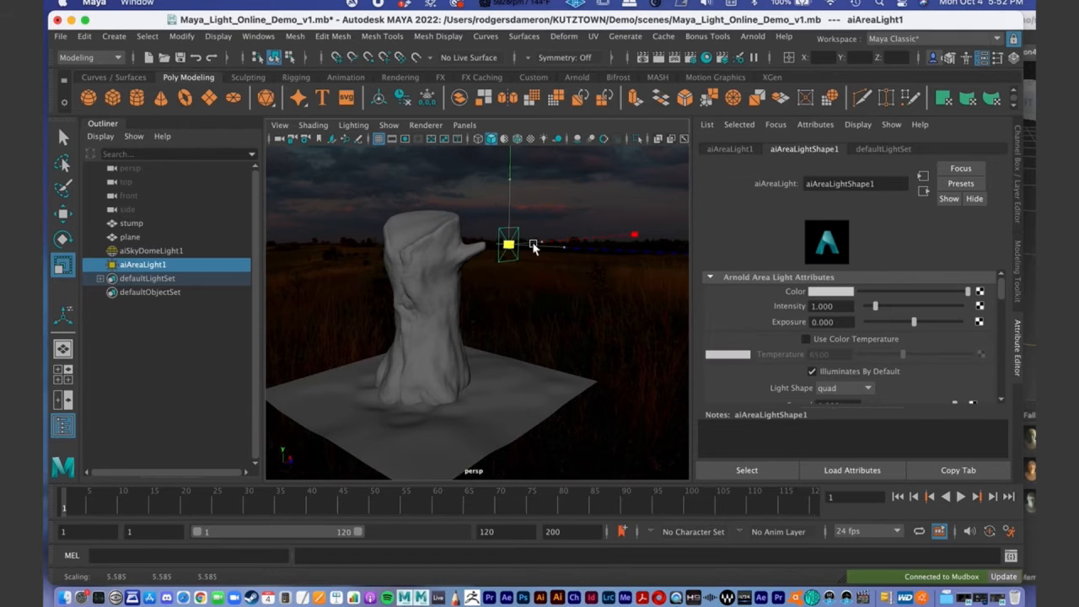
{"action": "left_click_drag", "start_coordinate": [506, 284], "coordinate": [515, 292], "text": "alt"}
{"action": "key", "text": "w"}
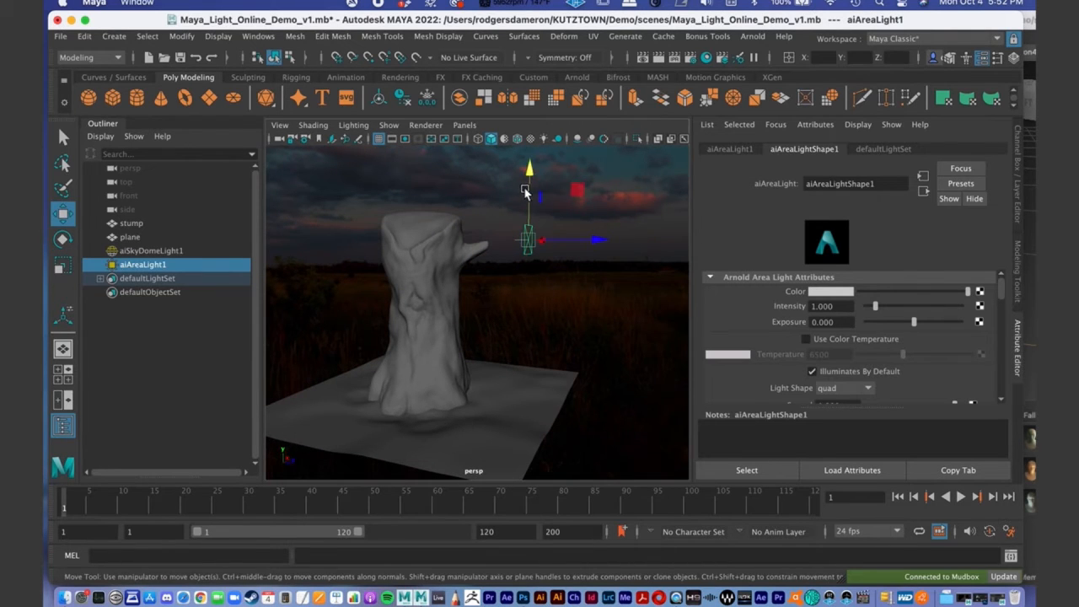
{"action": "left_click_drag", "start_coordinate": [527, 274], "coordinate": [495, 343], "text": "alt"}
{"action": "middle_click_drag", "start_coordinate": [494, 343], "coordinate": [482, 280], "text": "alt"}
{"action": "left_click_drag", "start_coordinate": [481, 280], "coordinate": [470, 245], "text": "alt"}
{"action": "mouse_move", "coordinate": [436, 306]}
{"action": "left_mouse_down", "text": "alt"}
{"action": "mouse_move", "coordinate": [470, 287]}
{"action": "mouse_move", "coordinate": [452, 293]}
{"action": "mouse_move", "coordinate": [470, 269]}
{"action": "mouse_move", "coordinate": [453, 297]}
{"action": "left_mouse_up", "text": "alt"}
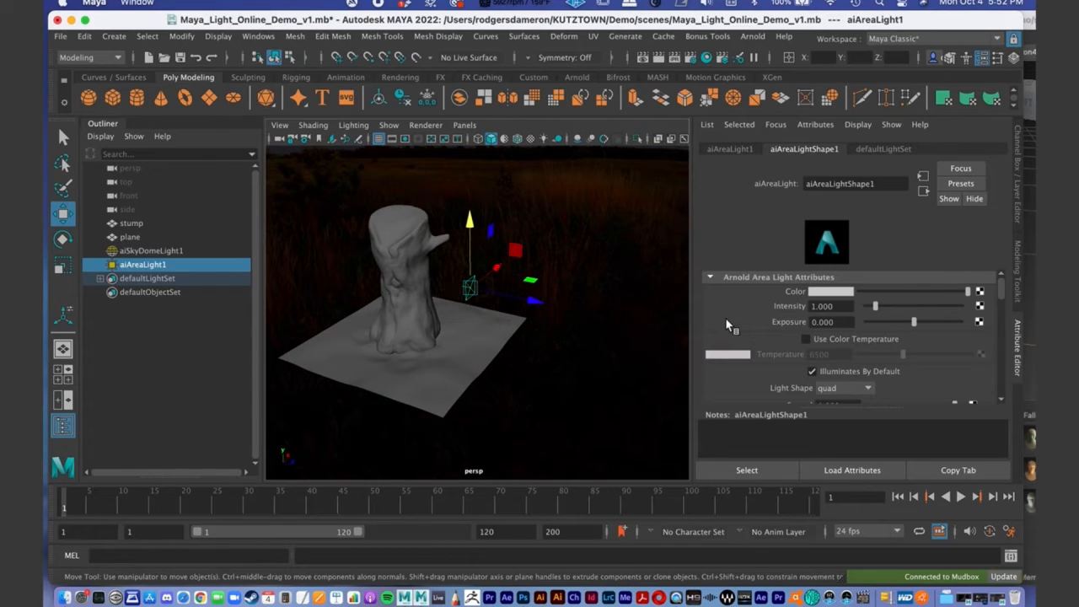
{"action": "left_click_drag", "start_coordinate": [512, 313], "coordinate": [526, 309], "text": "alt"}
- Set the area light's Intensity to 3000
{"action": "left_click_drag", "start_coordinate": [842, 306], "coordinate": [737, 309]}
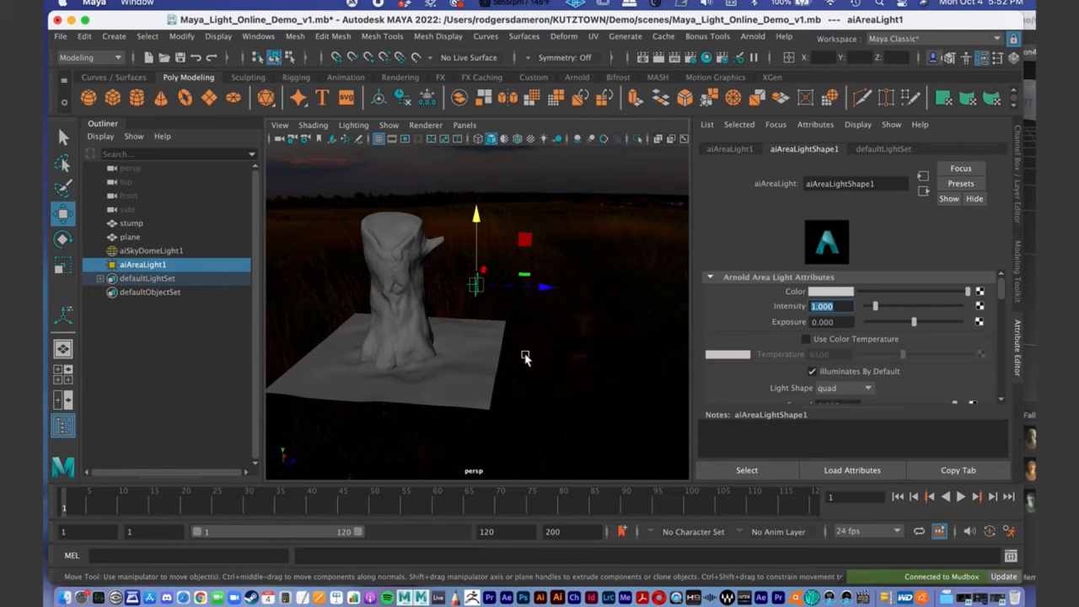
{"action": "mouse_move", "coordinate": [518, 359]}
{"action": "left_mouse_down", "text": "alt"}
{"action": "mouse_move", "coordinate": [518, 335]}
{"action": "mouse_move", "coordinate": [519, 360]}
{"action": "left_mouse_up", "text": "alt"}
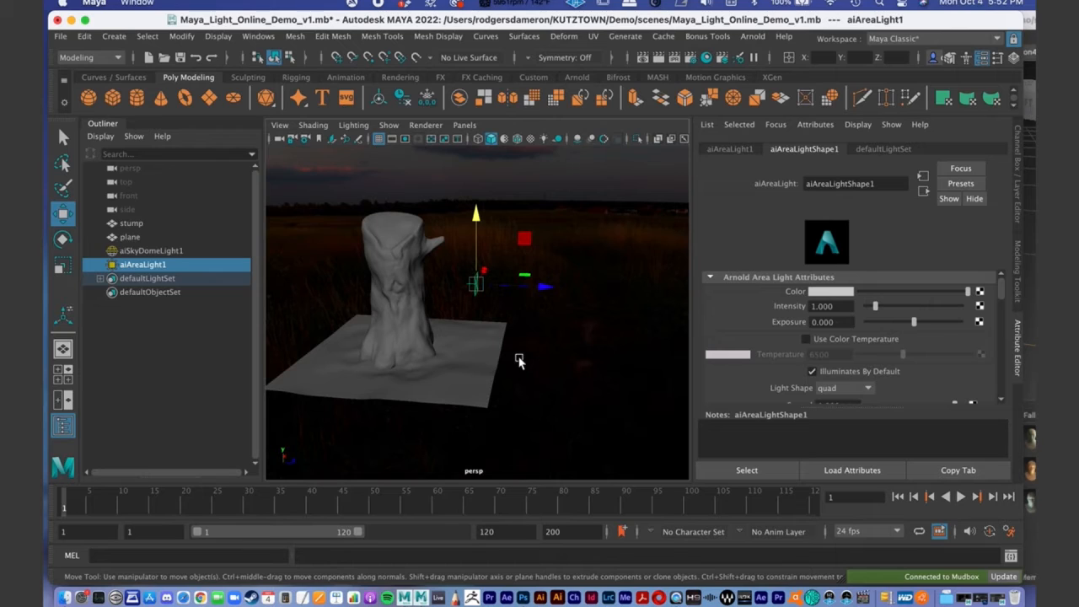
{"action": "left_click", "coordinate": [833, 306]}
{"action": "type", "text": "3000"}
{"action": "key", "text": "Return"}
- Shift the area light slightly toward the stump along Z, to about -2.0, 33.6, 37.9 cm
{"action": "left_click_drag", "start_coordinate": [528, 292], "coordinate": [496, 301], "text": "alt"}
{"action": "middle_click_drag", "start_coordinate": [422, 302], "coordinate": [480, 309], "text": "alt"}
{"action": "right_click_drag", "start_coordinate": [480, 309], "coordinate": [608, 293], "text": "alt"}
{"action": "left_click_drag", "start_coordinate": [607, 293], "coordinate": [620, 275], "text": "alt"}
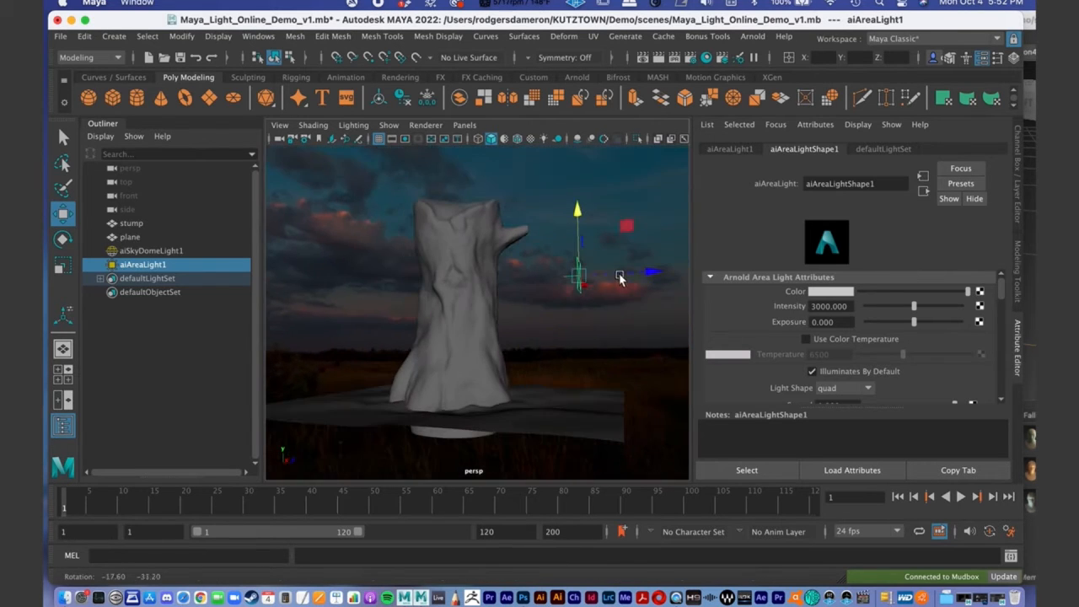
{"action": "scroll", "coordinate": [513, 286], "scroll_direction": "down", "scroll_amount": 3}
{"action": "left_click_drag", "start_coordinate": [502, 257], "coordinate": [478, 293], "text": "alt"}
{"action": "scroll", "coordinate": [478, 292], "scroll_direction": "up", "scroll_amount": 4}
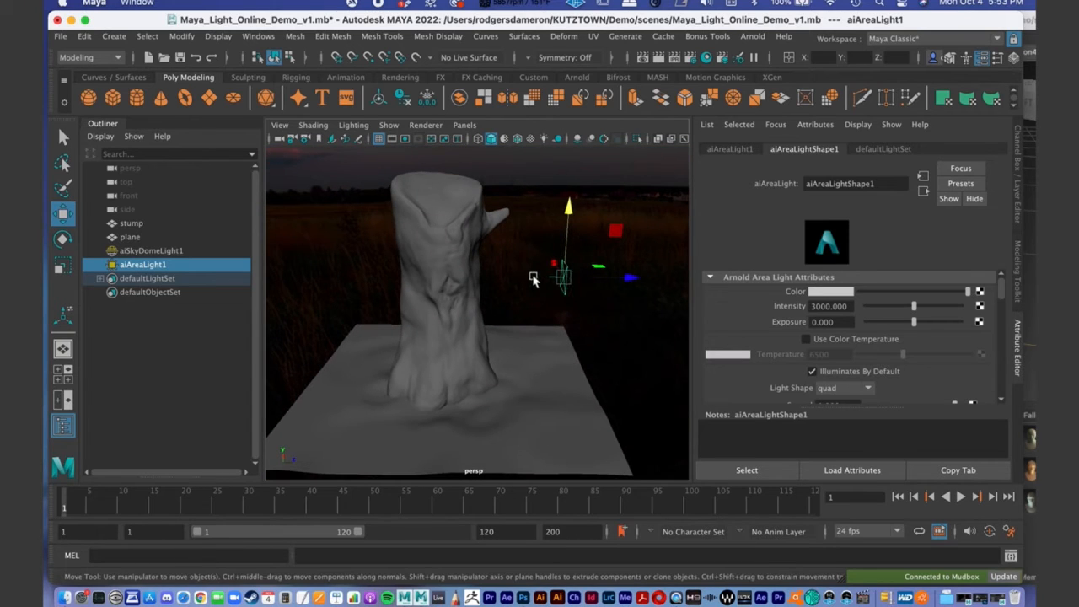
{"action": "left_click_drag", "start_coordinate": [509, 293], "coordinate": [460, 302], "text": "alt"}
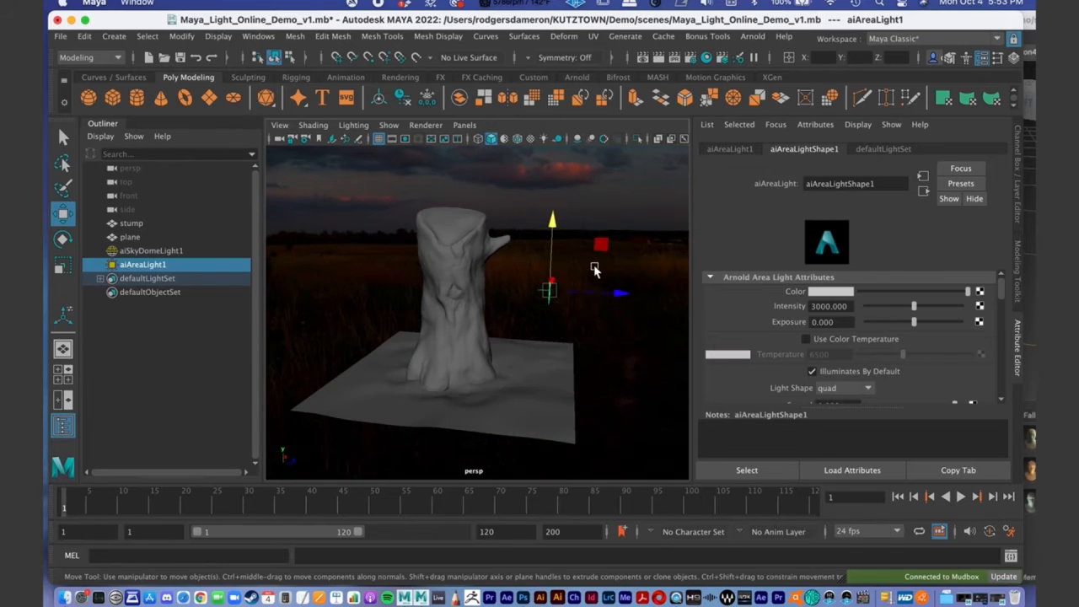
{"action": "left_click_drag", "start_coordinate": [617, 295], "coordinate": [613, 294]}
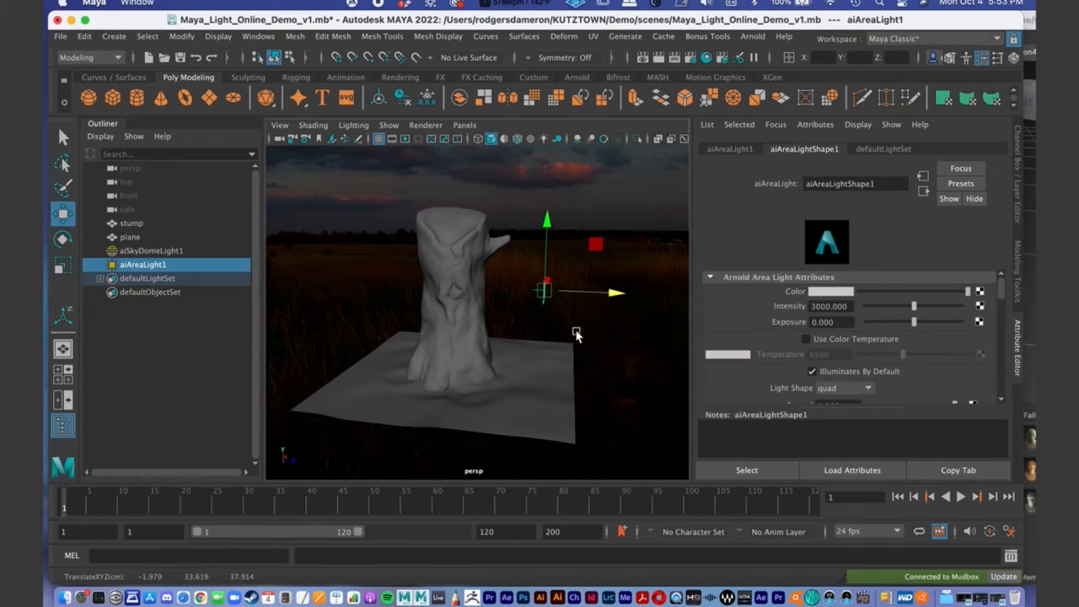
- Frame the stump and area light in the perspective view and open the Arnold RenderView
{"action": "mouse_move", "coordinate": [577, 334]}
{"action": "left_mouse_down", "text": "alt"}
{"action": "mouse_move", "coordinate": [540, 341]}
{"action": "mouse_move", "coordinate": [582, 328]}
{"action": "left_mouse_up", "text": "alt"}
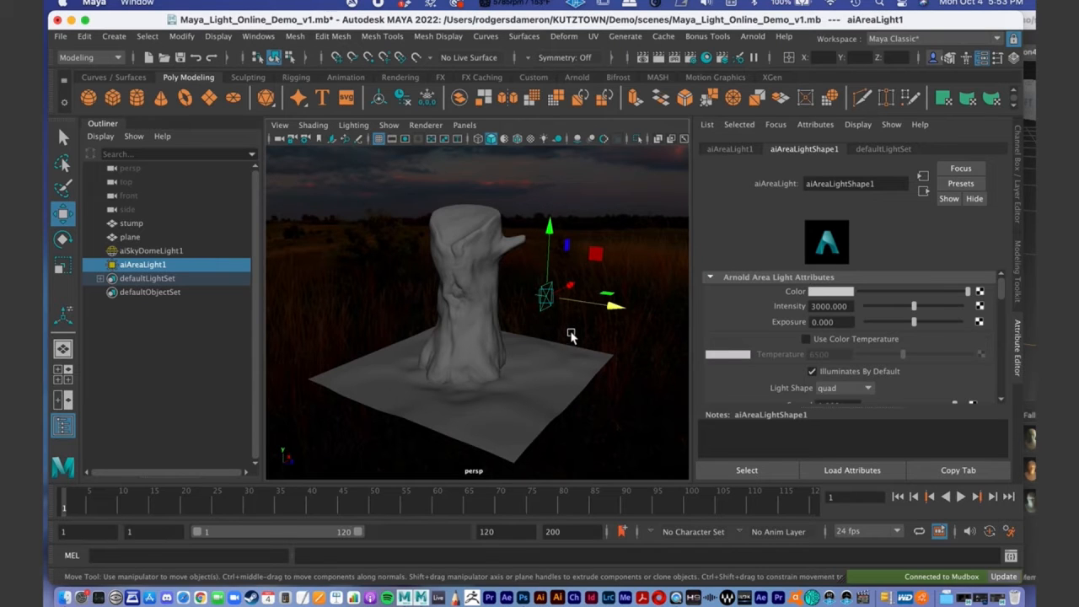
{"action": "left_click_drag", "start_coordinate": [510, 299], "coordinate": [518, 301], "text": "alt"}
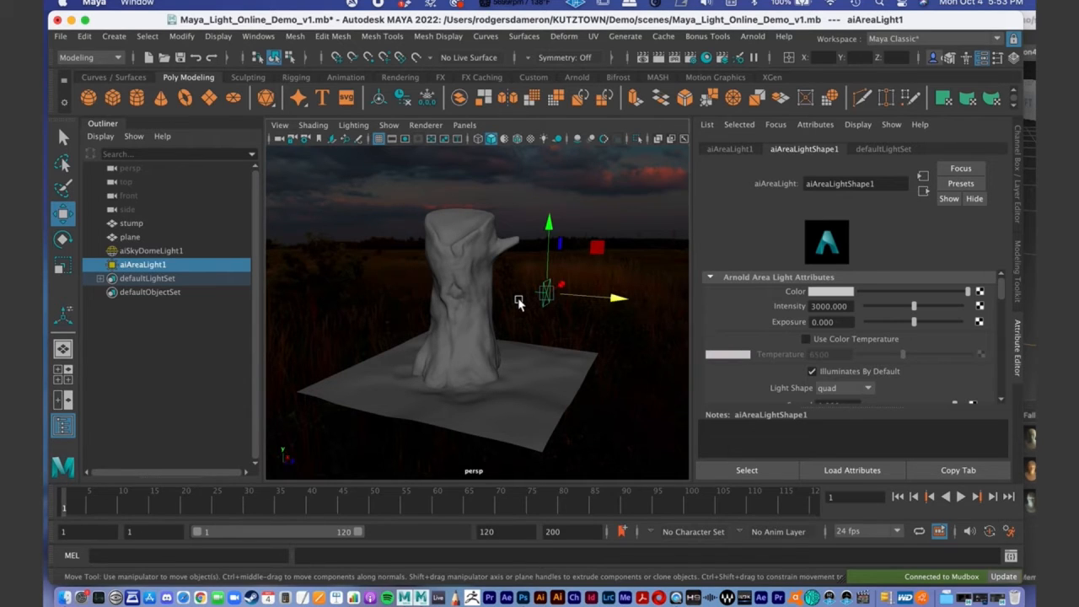
{"action": "left_click_drag", "start_coordinate": [518, 313], "coordinate": [491, 288], "text": "alt"}
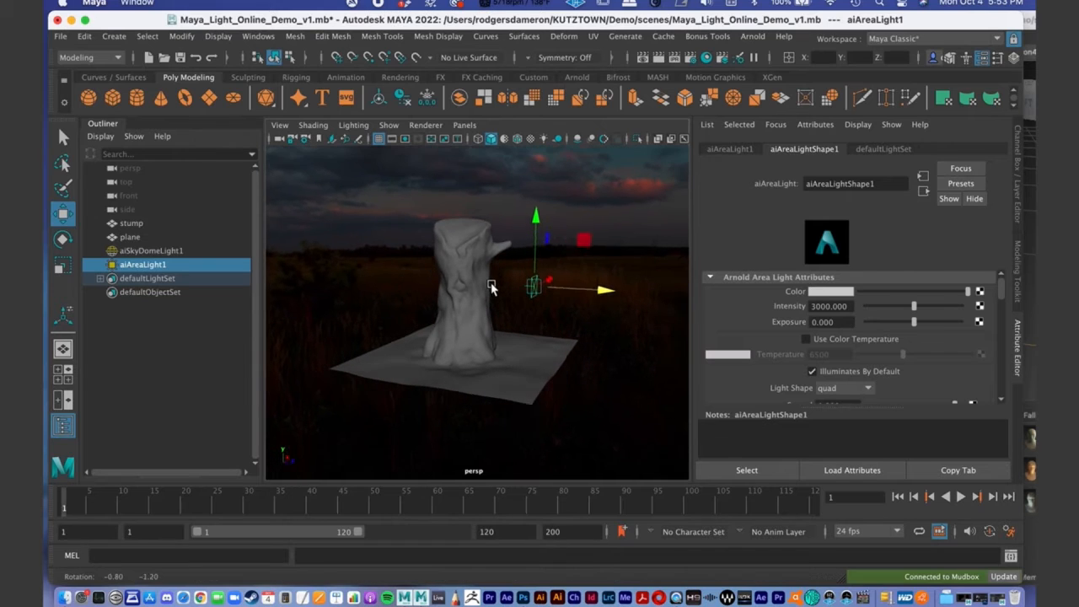
{"action": "scroll", "coordinate": [514, 286], "scroll_direction": "up", "scroll_amount": 3}
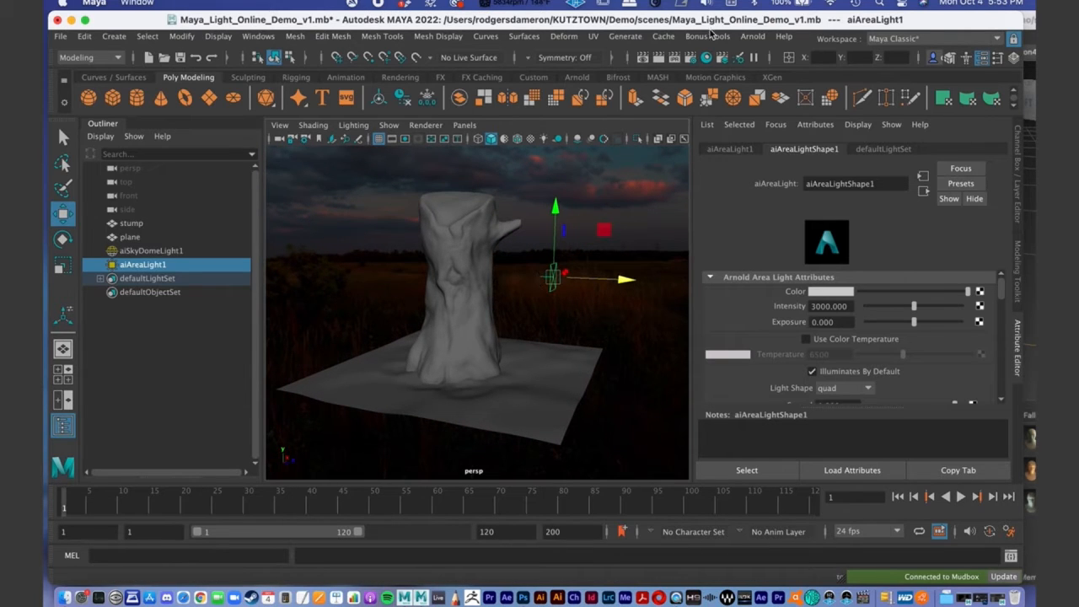
{"action": "left_click", "coordinate": [753, 36]}
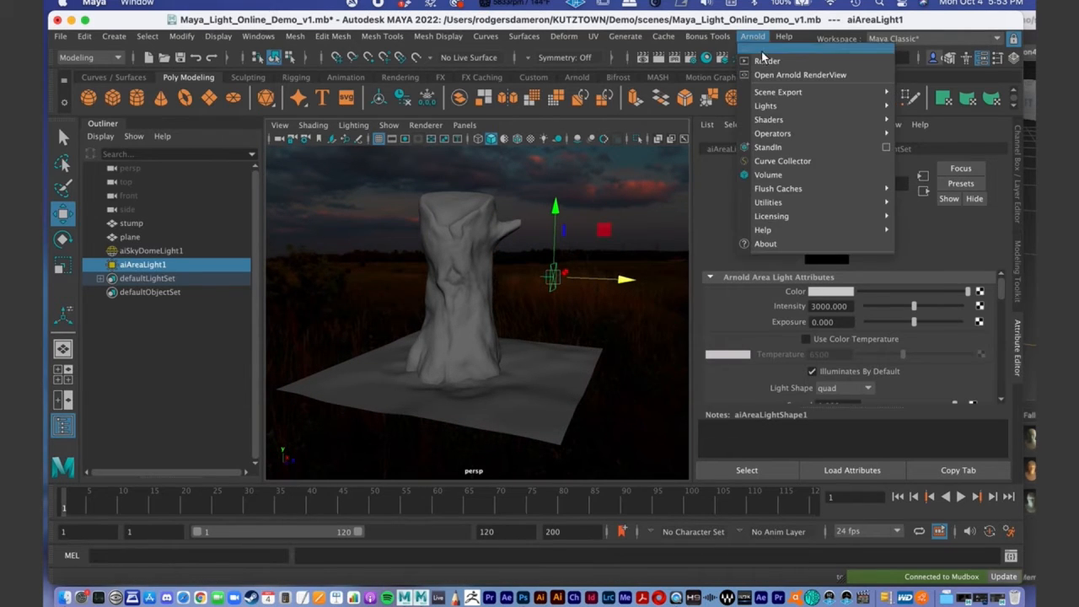
{"action": "left_click", "coordinate": [767, 74]}
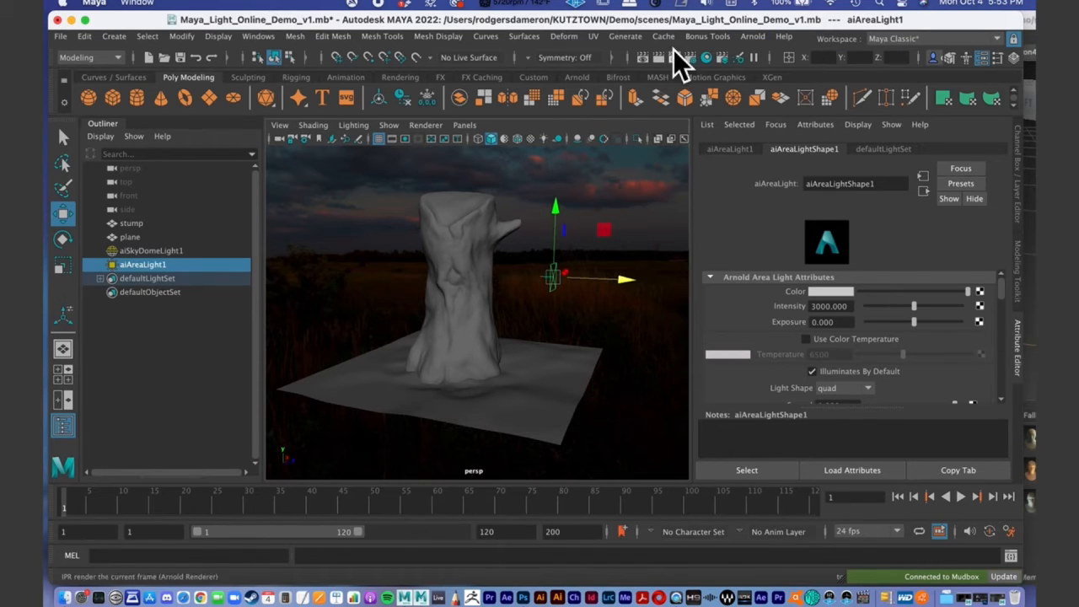
- Bring the Arnold RenderView to the front and place it beside the perspective view so the stump is visible in both
{"action": "right_click", "coordinate": [406, 597]}
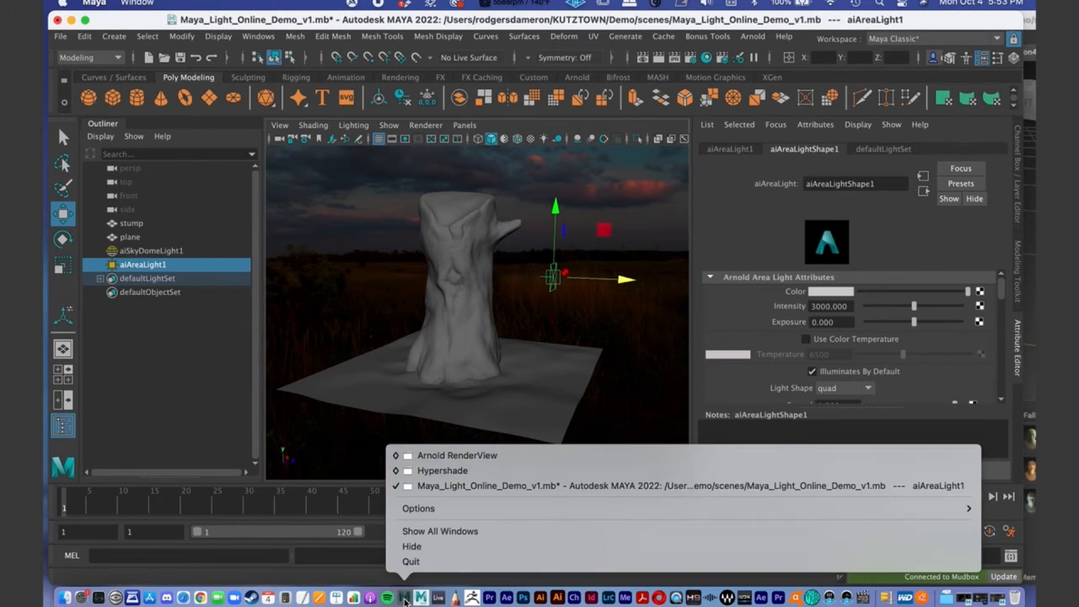
{"action": "left_click", "coordinate": [455, 457]}
{"action": "left_click_drag", "start_coordinate": [453, 46], "coordinate": [392, 47]}
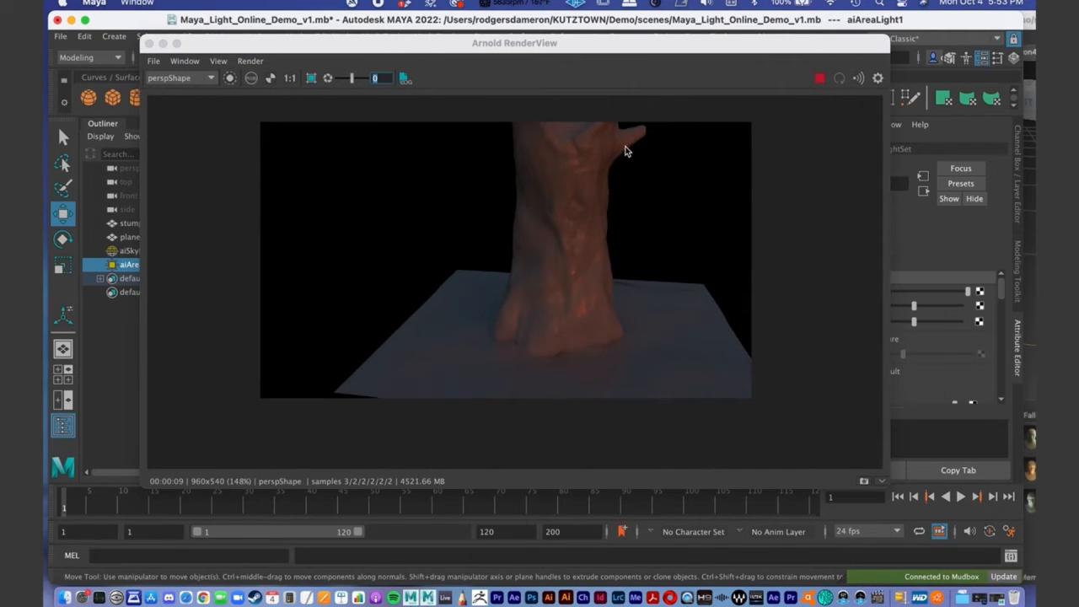
{"action": "left_click", "coordinate": [578, 195]}
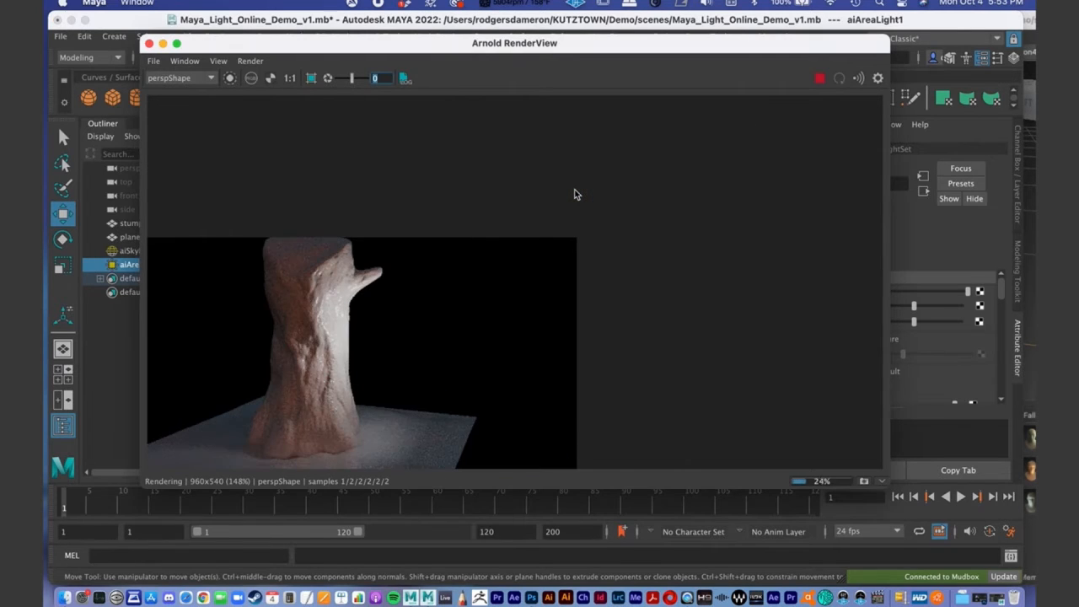
{"action": "left_click_drag", "start_coordinate": [310, 57], "coordinate": [350, 32]}
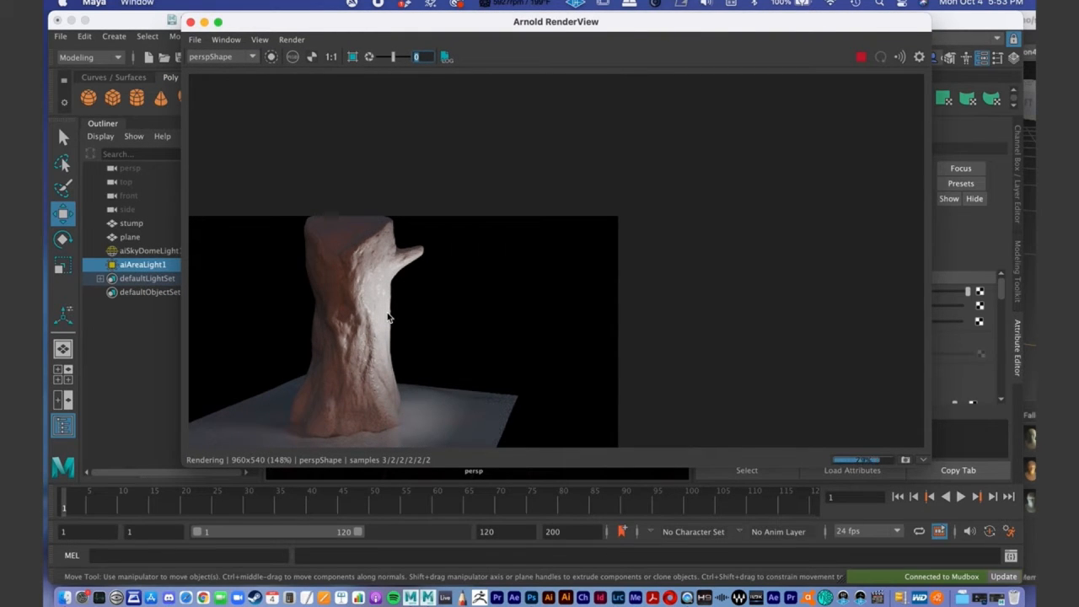
{"action": "left_click_drag", "start_coordinate": [324, 20], "coordinate": [353, 19]}
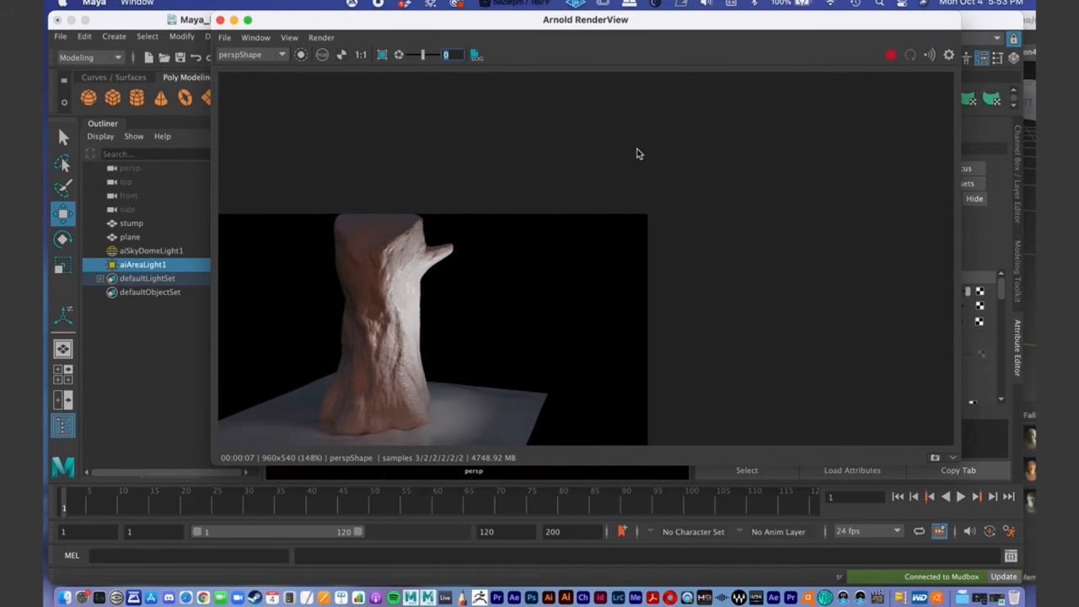
{"action": "left_click_drag", "start_coordinate": [427, 25], "coordinate": [727, 83]}
{"action": "scroll", "coordinate": [408, 304], "scroll_direction": "up", "scroll_amount": 1}
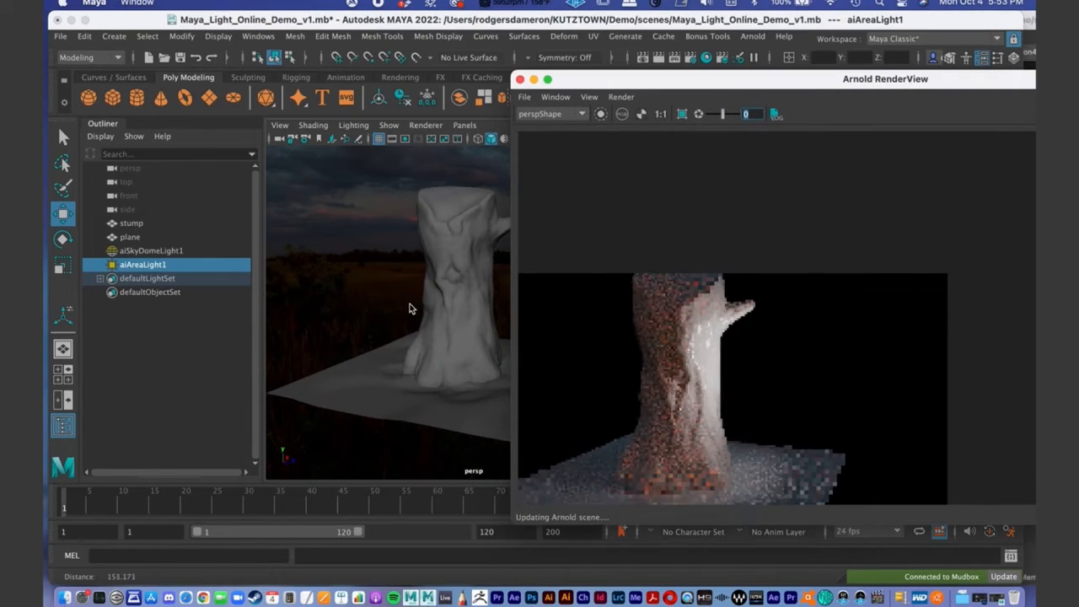
{"action": "left_click_drag", "start_coordinate": [430, 300], "coordinate": [404, 306], "text": "alt"}
{"action": "left_click_drag", "start_coordinate": [617, 73], "coordinate": [705, 61]}
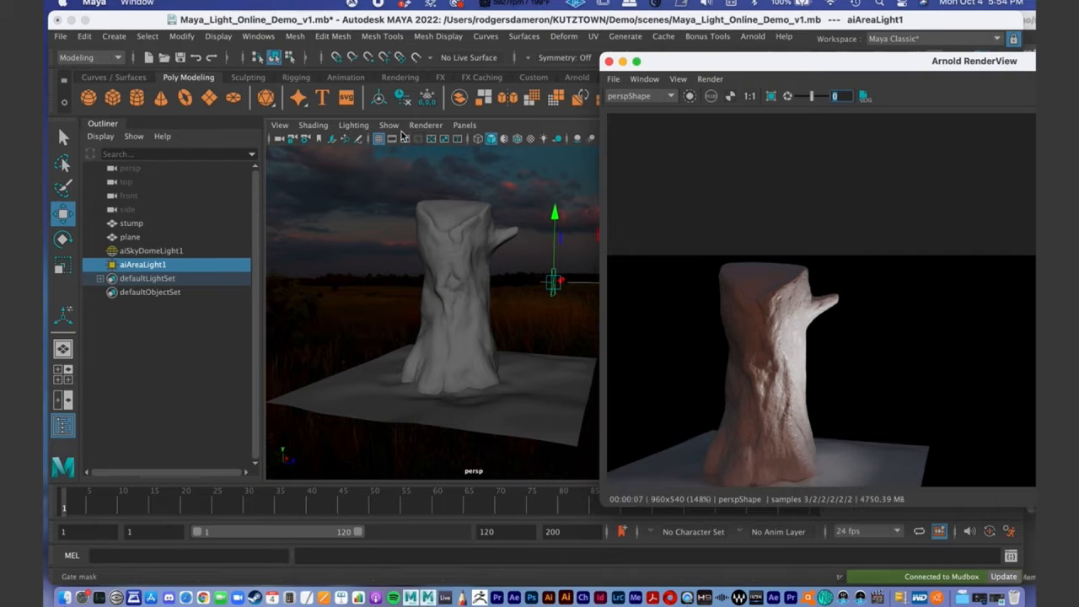
- Display the resolution gate with its mask in the perspective view and centre the whole render in the Arnold RenderView
{"action": "left_click", "coordinate": [404, 140]}
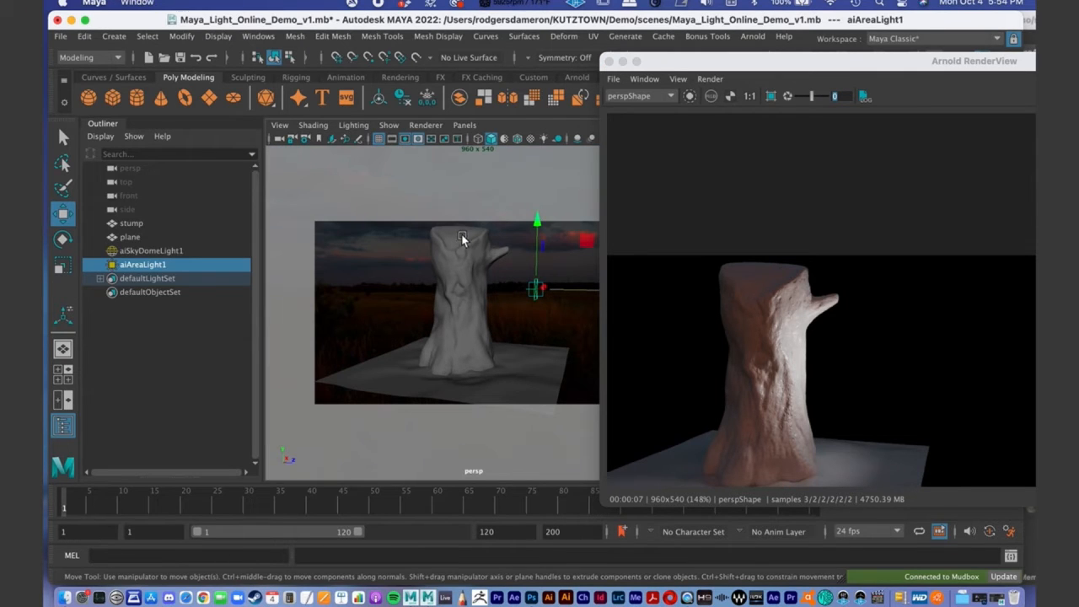
{"action": "left_click_drag", "start_coordinate": [718, 64], "coordinate": [643, 23]}
{"action": "middle_click_drag", "start_coordinate": [833, 227], "coordinate": [935, 153], "text": "alt"}
{"action": "scroll", "coordinate": [857, 170], "scroll_direction": "down", "scroll_amount": 1}
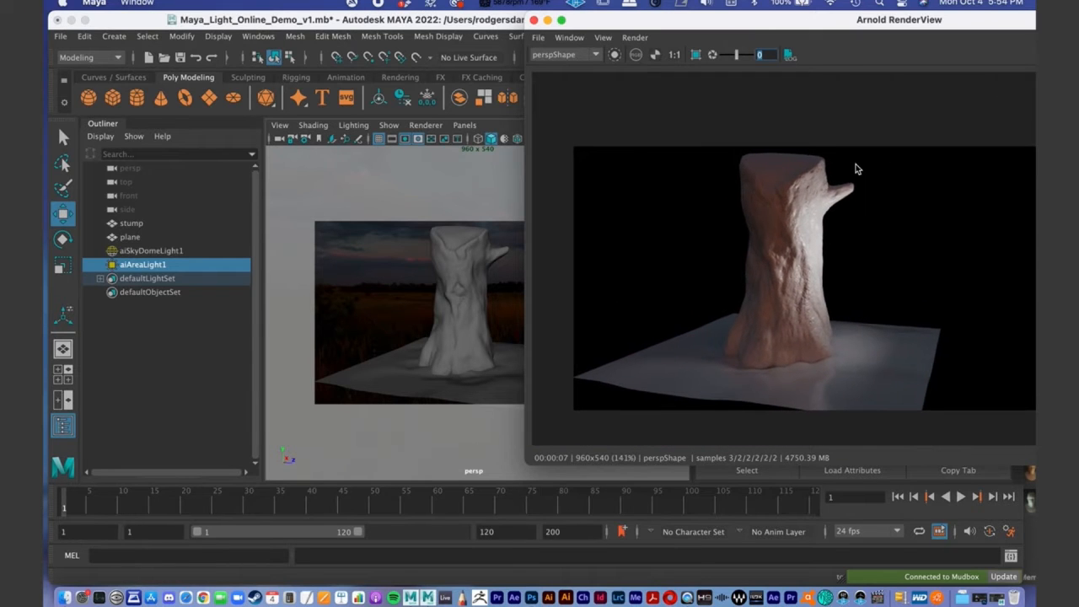
{"action": "left_click_drag", "start_coordinate": [608, 20], "coordinate": [327, 8]}
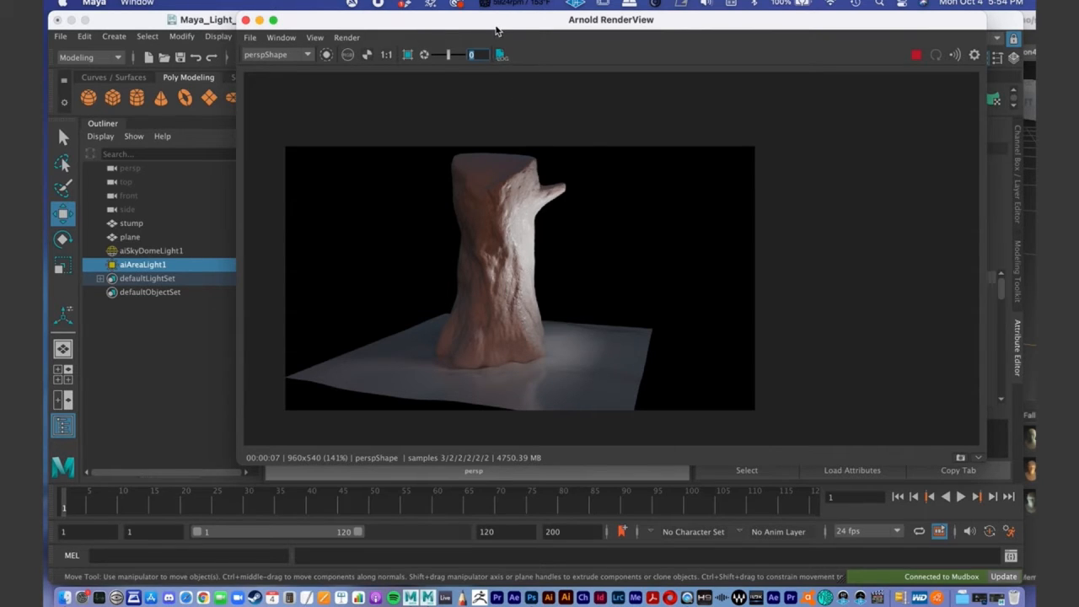
{"action": "left_click_drag", "start_coordinate": [469, 29], "coordinate": [348, 49]}
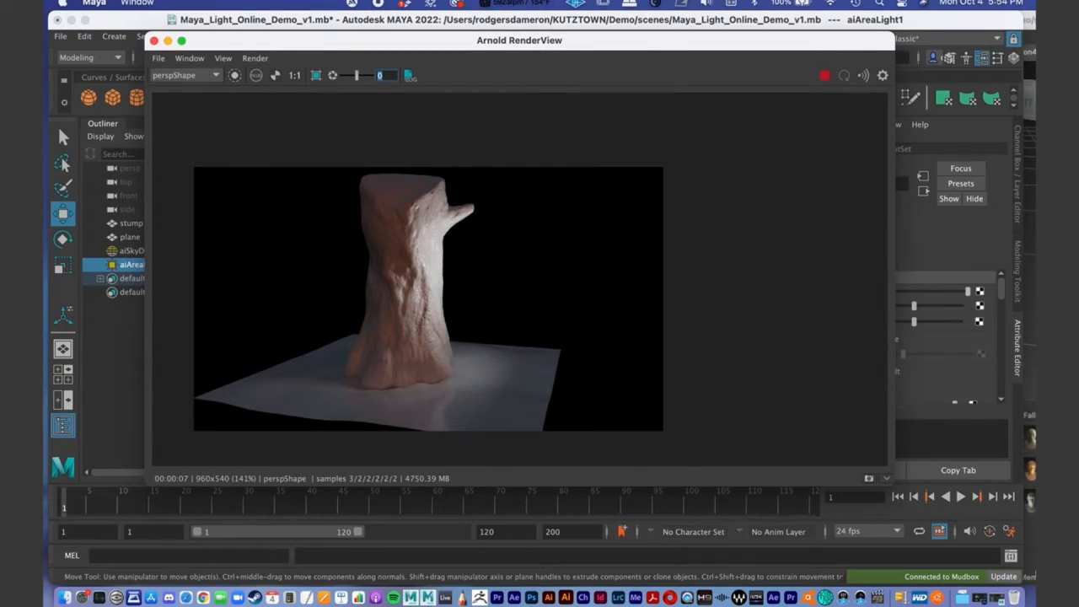
- Store a snapshot of the current stump render in the Arnold RenderView
{"action": "left_click", "coordinate": [998, 597]}
{"action": "left_click_drag", "start_coordinate": [450, 455], "coordinate": [447, 172]}
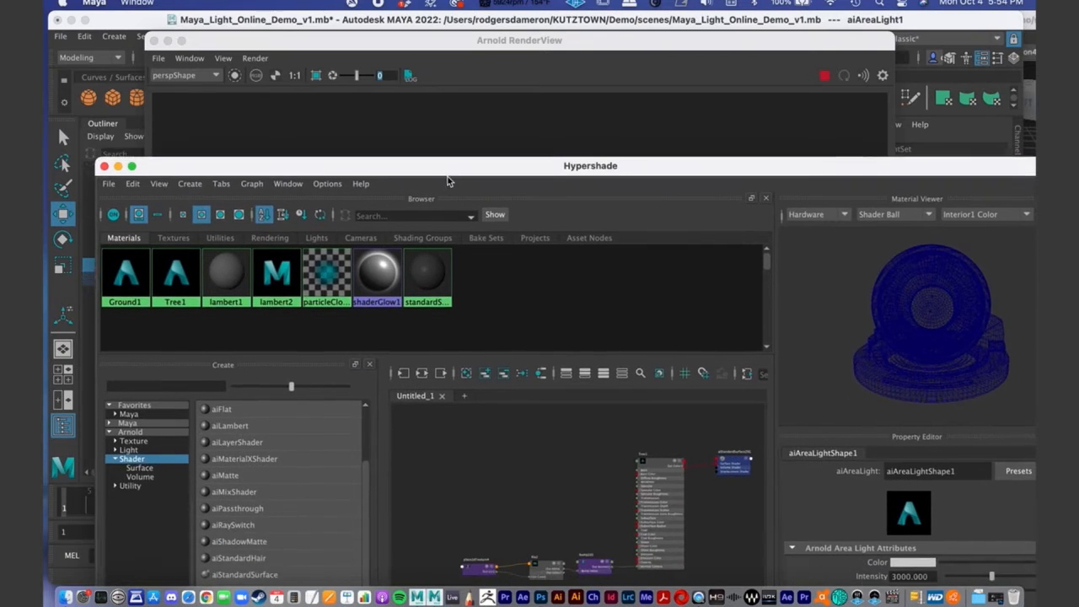
{"action": "left_click", "coordinate": [438, 40]}
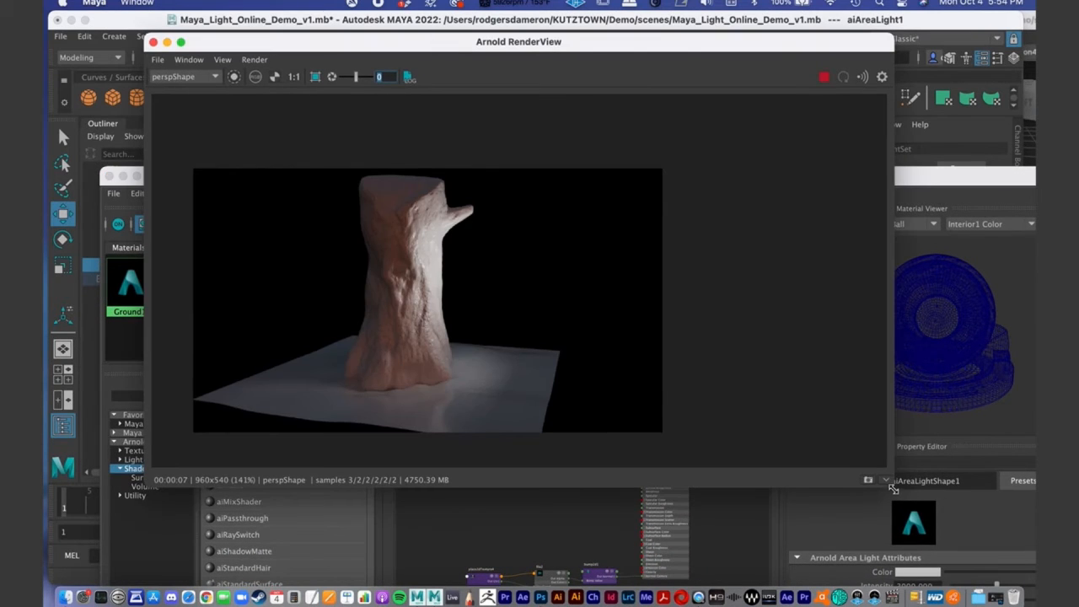
{"action": "left_click", "coordinate": [885, 480]}
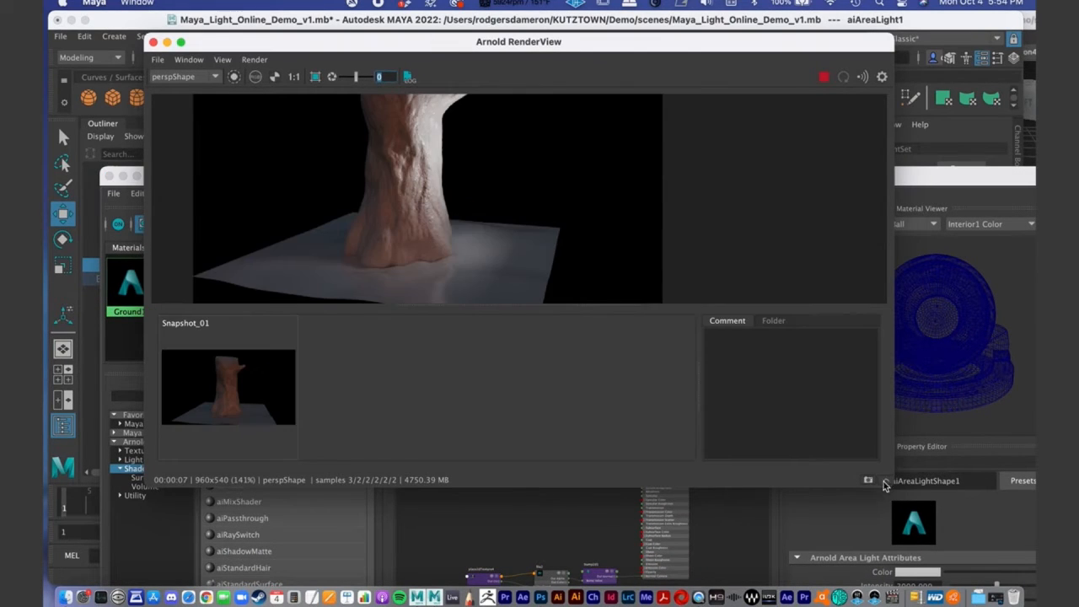
{"action": "left_click", "coordinate": [868, 480]}
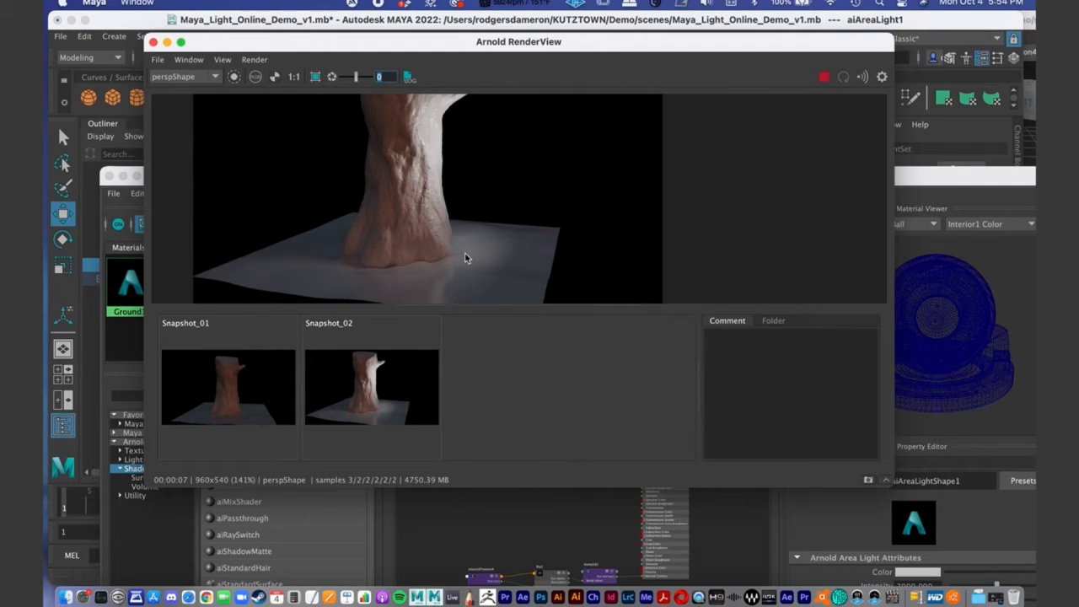
{"action": "middle_click_drag", "start_coordinate": [429, 144], "coordinate": [440, 175], "text": "alt"}
{"action": "scroll", "coordinate": [427, 180], "scroll_direction": "down", "scroll_amount": 1}
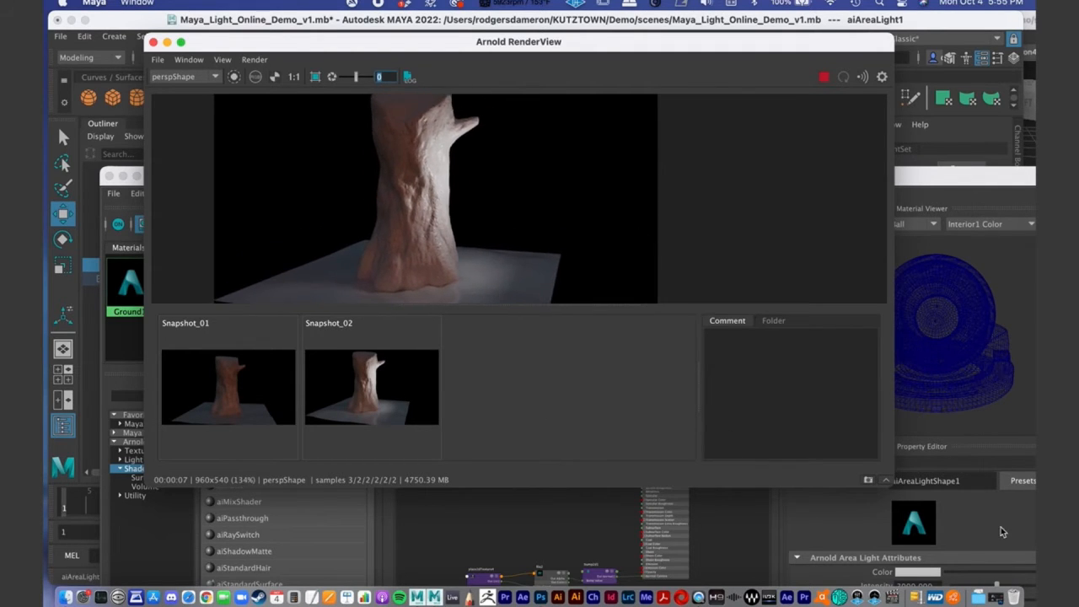
- Set the Bump Depth of Tree1's bump2d node to 11 in the Hypershade, and minimise the Hypershade
{"action": "left_click", "coordinate": [886, 481]}
{"action": "left_click_drag", "start_coordinate": [926, 180], "coordinate": [881, 22]}
{"action": "middle_click_drag", "start_coordinate": [563, 453], "coordinate": [536, 434], "text": "alt"}
{"action": "scroll", "coordinate": [506, 351], "scroll_direction": "up", "scroll_amount": 2}
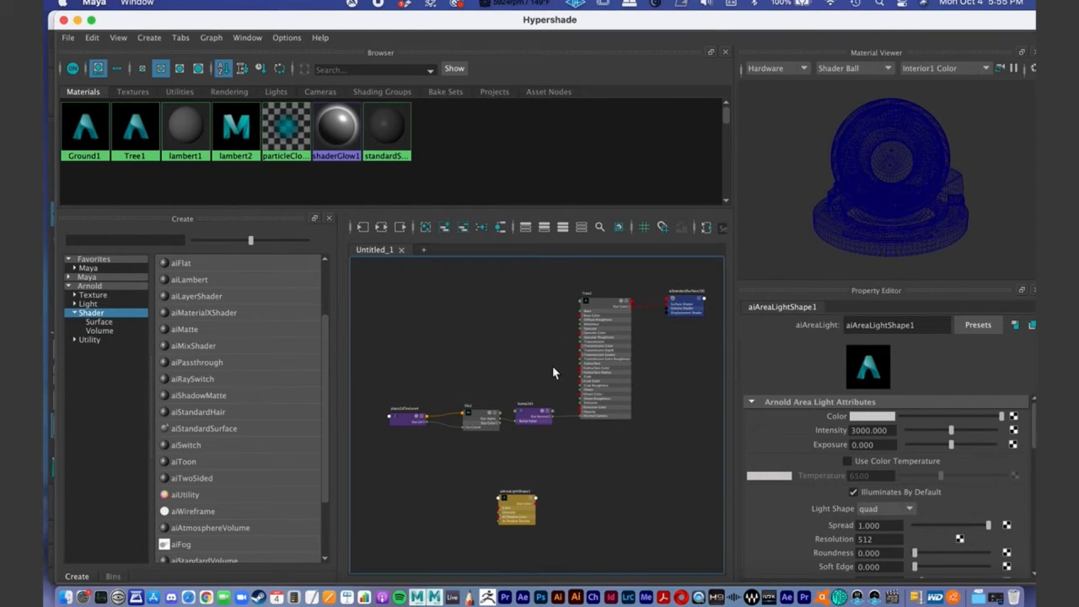
{"action": "left_click", "coordinate": [529, 414]}
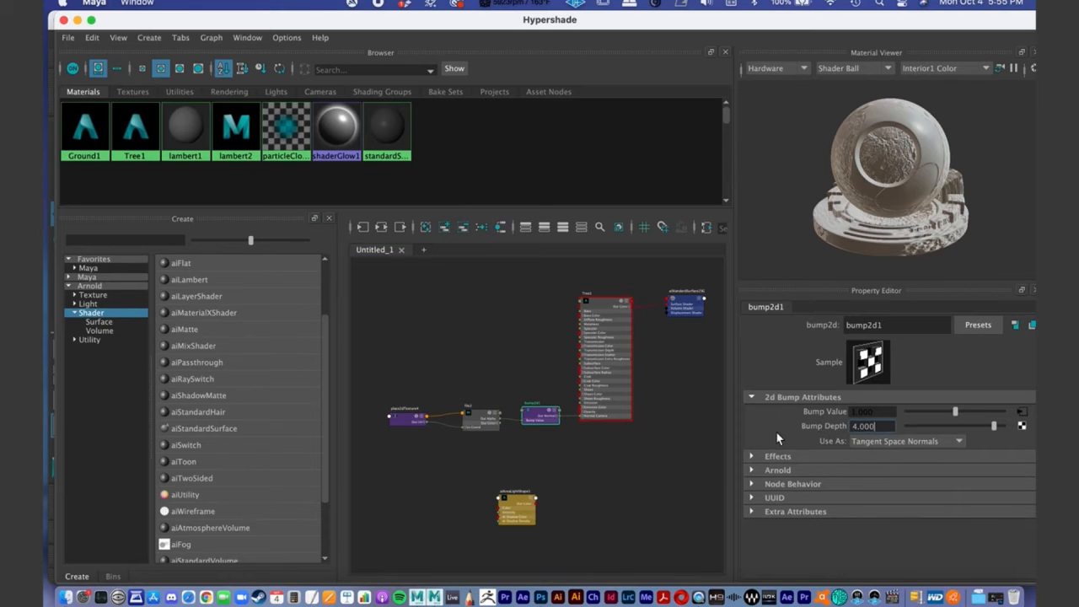
{"action": "left_click_drag", "start_coordinate": [879, 426], "coordinate": [823, 428]}
{"action": "type", "text": "11"}
{"action": "key", "text": "Return"}
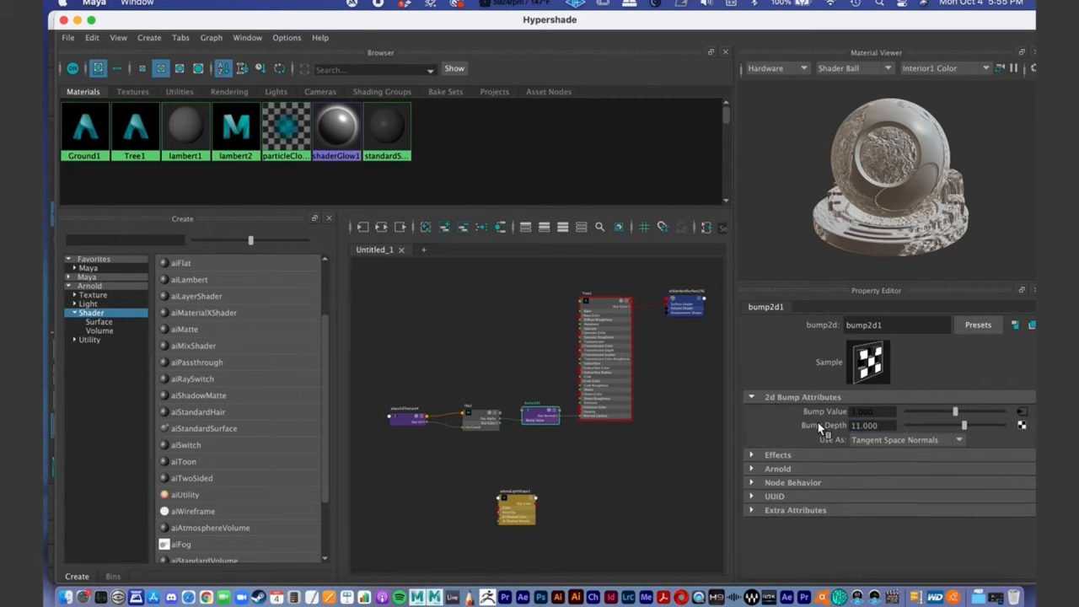
{"action": "left_click", "coordinate": [77, 20]}
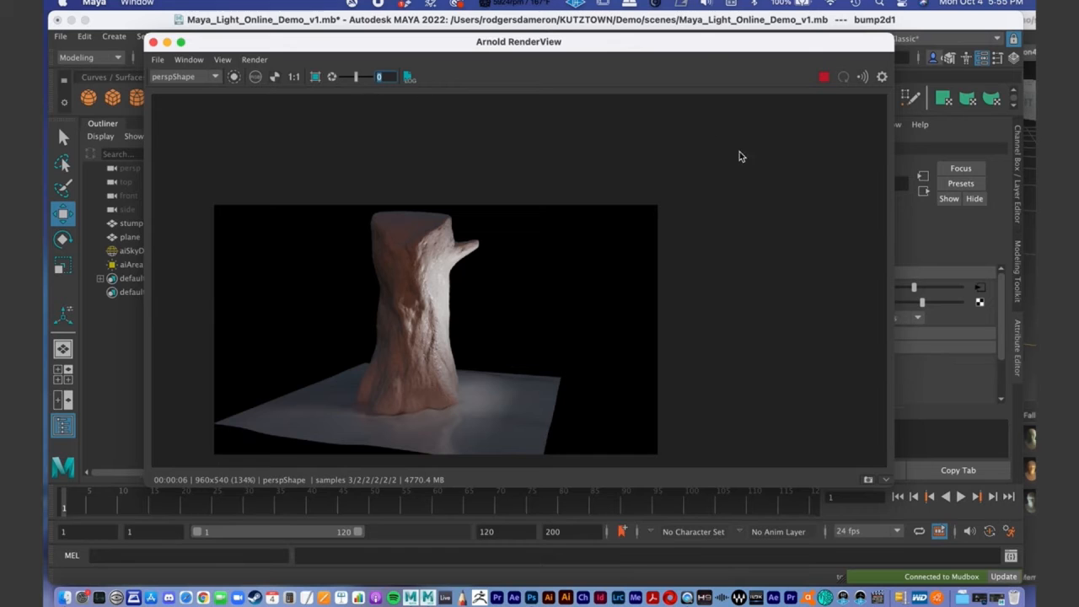
- Store a snapshot of the render with the new bump depth and enlarge the Arnold RenderView window
{"action": "mouse_move", "coordinate": [421, 46]}
{"action": "left_mouse_down"}
{"action": "mouse_move", "coordinate": [480, 26]}
{"action": "mouse_move", "coordinate": [417, 43]}
{"action": "left_mouse_up"}
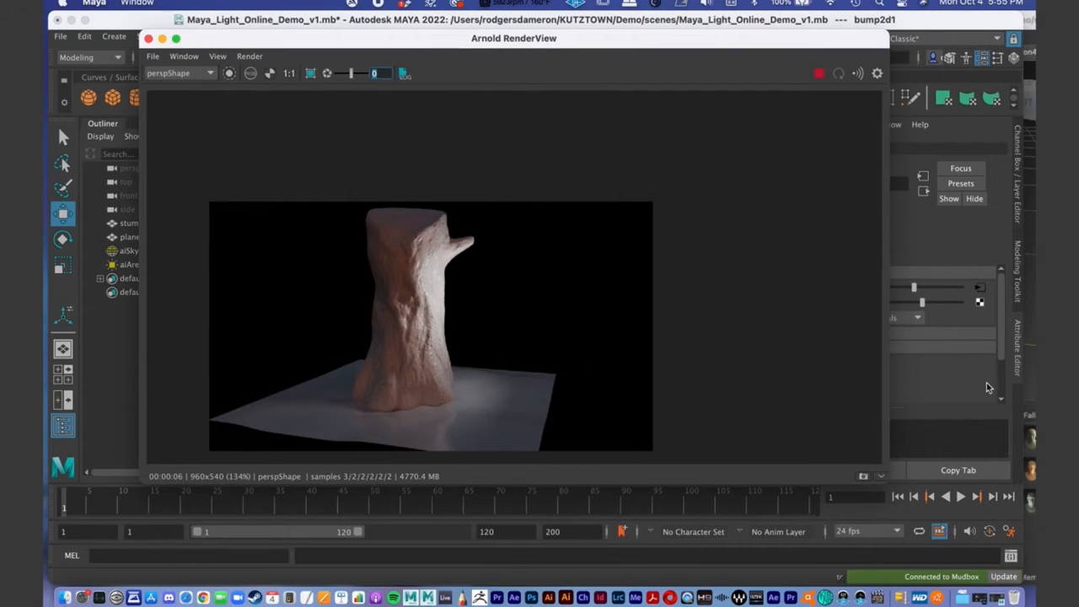
{"action": "left_click", "coordinate": [881, 476]}
{"action": "left_click", "coordinate": [864, 478]}
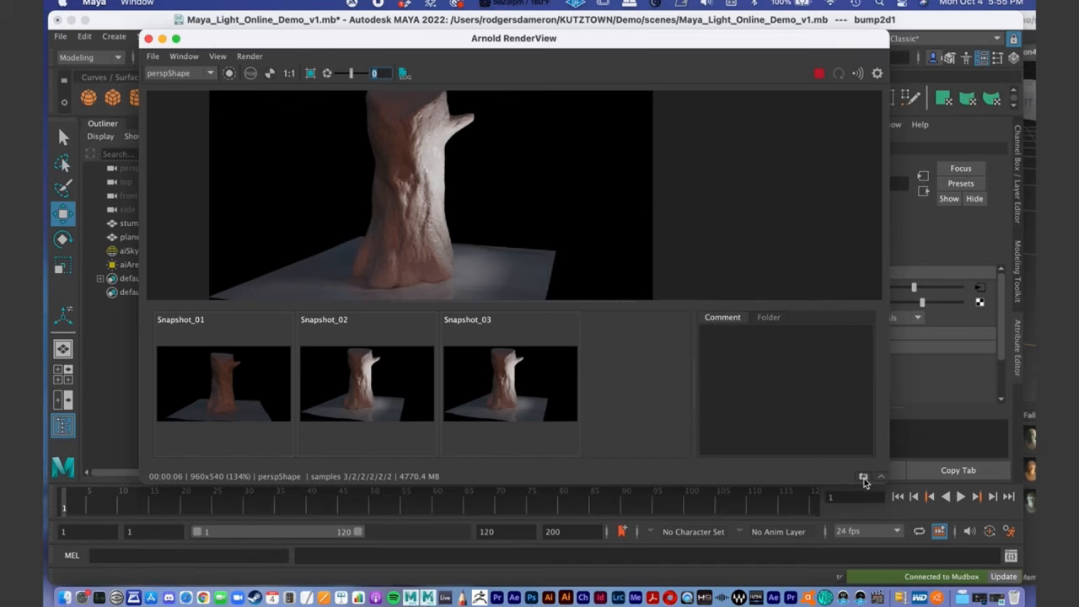
{"action": "left_click_drag", "start_coordinate": [887, 484], "coordinate": [992, 558]}
- Compare the three stored snapshots, examining the stump's lighting and the bark relief at the two bump depths
{"action": "left_click", "coordinate": [211, 451]}
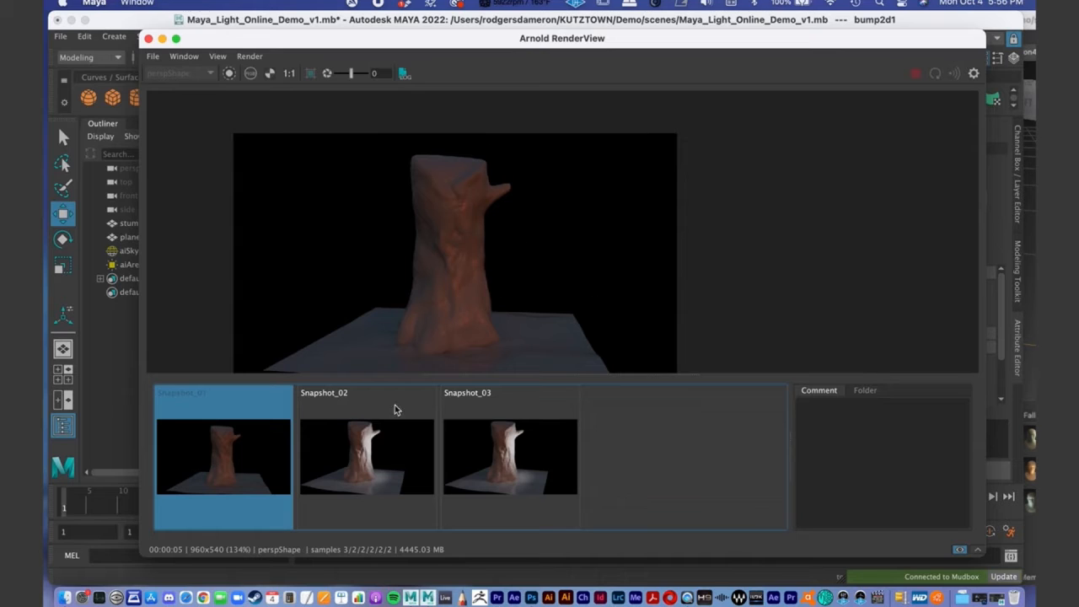
{"action": "left_click", "coordinate": [381, 454]}
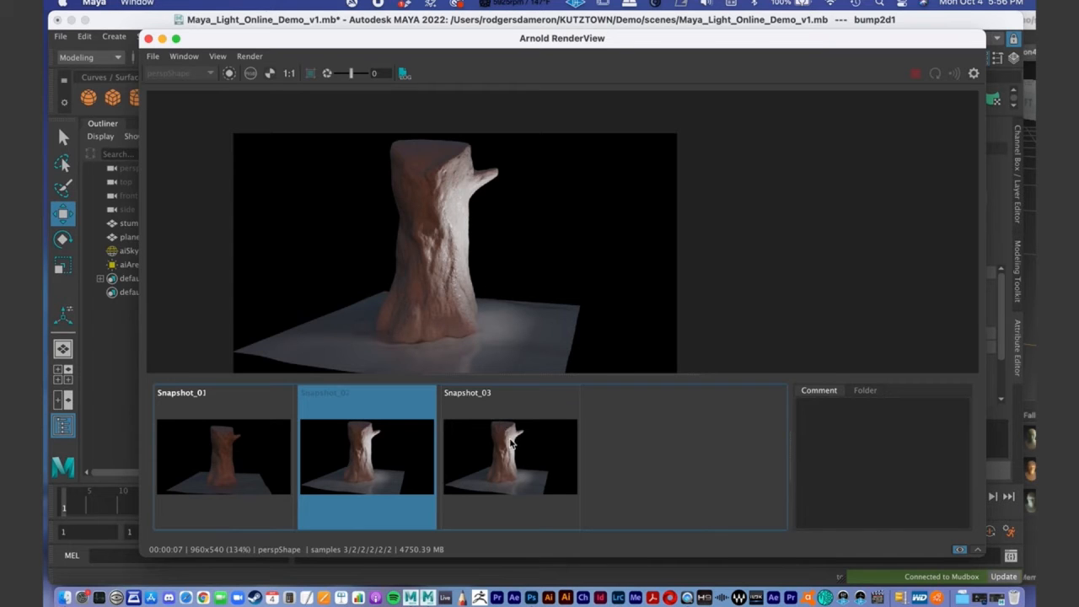
{"action": "left_click", "coordinate": [508, 437]}
{"action": "left_click", "coordinate": [416, 458]}
{"action": "left_click", "coordinate": [460, 462]}
{"action": "left_click", "coordinate": [390, 487]}
{"action": "left_click", "coordinate": [497, 477]}
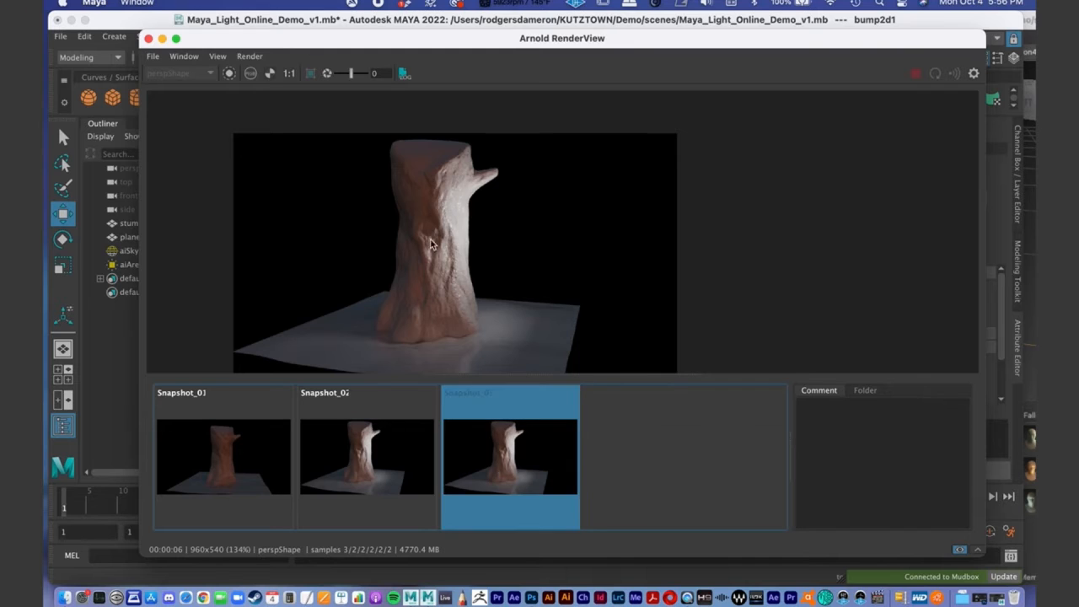
{"action": "scroll", "coordinate": [398, 219], "scroll_direction": "up", "scroll_amount": 2}
{"action": "scroll", "coordinate": [689, 231], "scroll_direction": "down", "scroll_amount": 3}
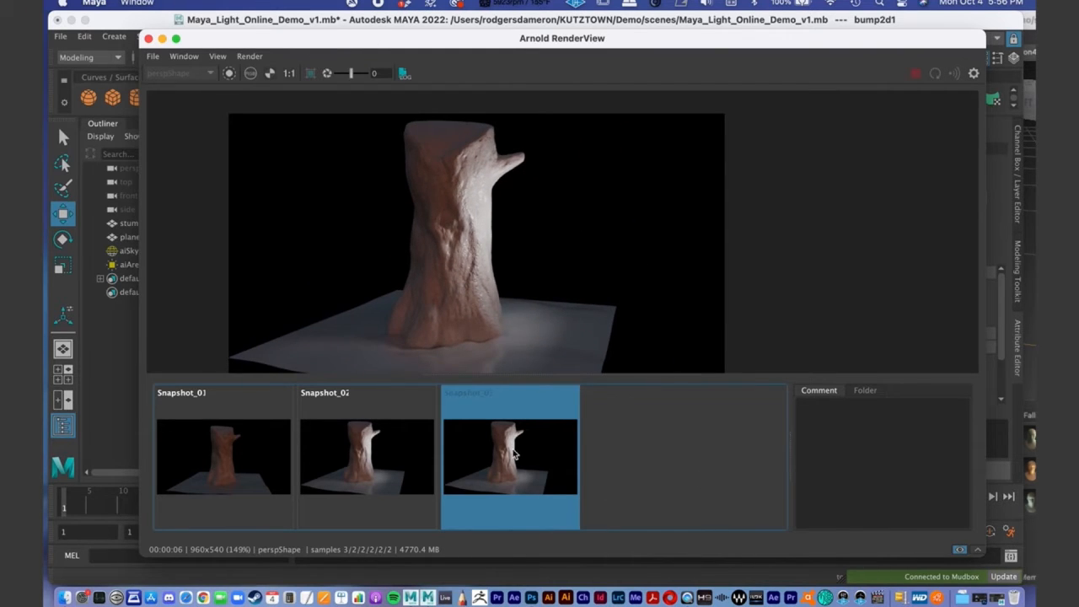
{"action": "left_click", "coordinate": [512, 451]}
{"action": "left_click", "coordinate": [521, 456]}
- Reframe the stump from a slightly higher angle inside the resolution gate, select the area light, and reopen the Arnold RenderView
{"action": "left_click", "coordinate": [162, 39]}
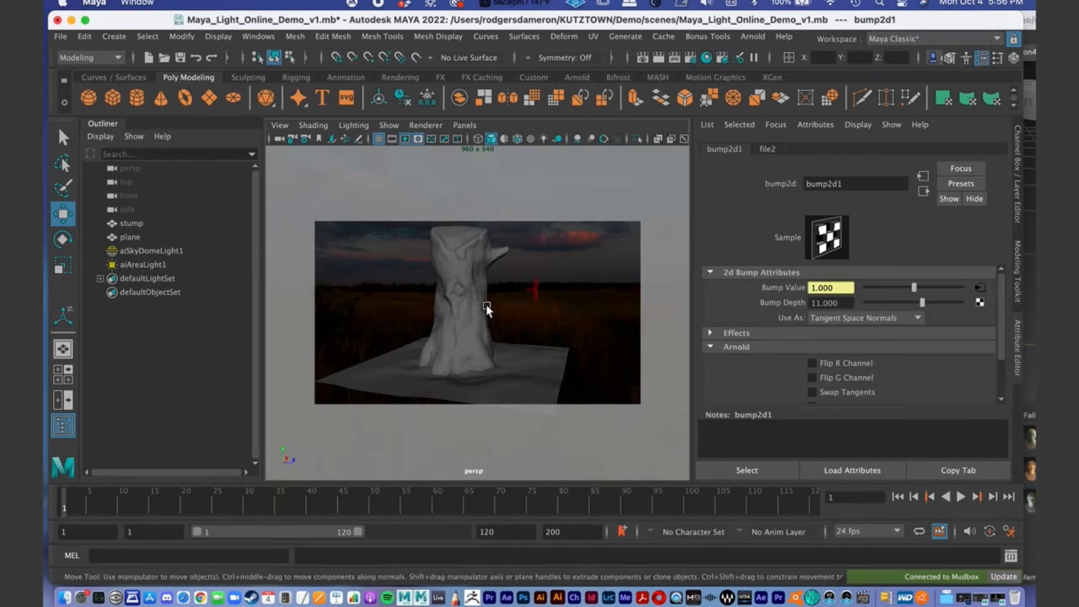
{"action": "left_click_drag", "start_coordinate": [486, 305], "coordinate": [472, 327], "text": "alt"}
{"action": "right_click_drag", "start_coordinate": [472, 327], "coordinate": [373, 313], "text": "alt"}
{"action": "left_click_drag", "start_coordinate": [373, 314], "coordinate": [423, 278], "text": "alt"}
{"action": "right_click_drag", "start_coordinate": [424, 279], "coordinate": [549, 272], "text": "alt"}
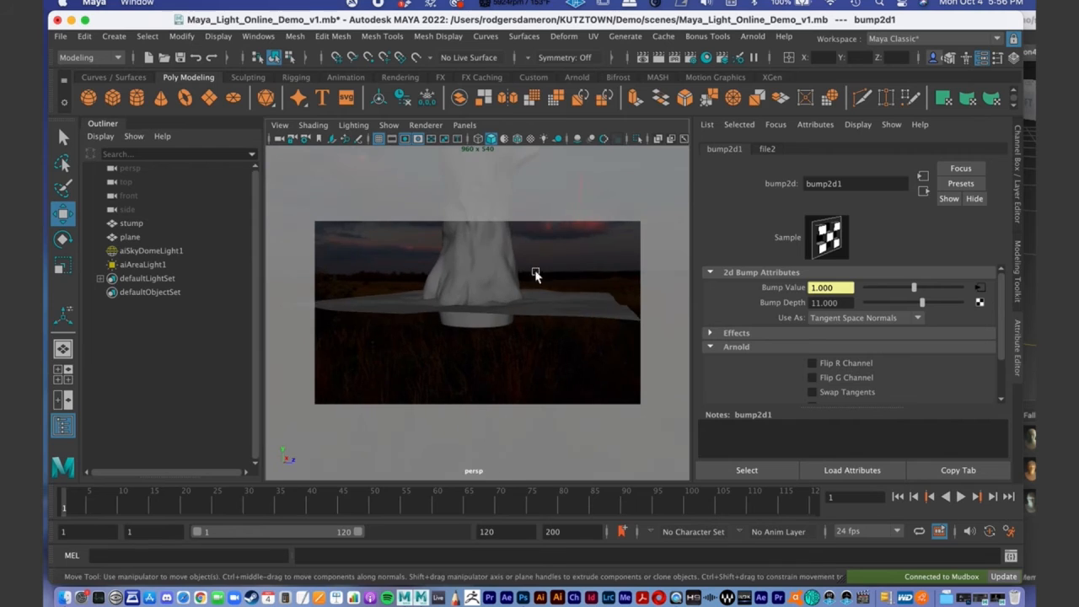
{"action": "left_click_drag", "start_coordinate": [549, 273], "coordinate": [501, 309], "text": "alt"}
{"action": "left_click_drag", "start_coordinate": [478, 269], "coordinate": [454, 327], "text": "alt"}
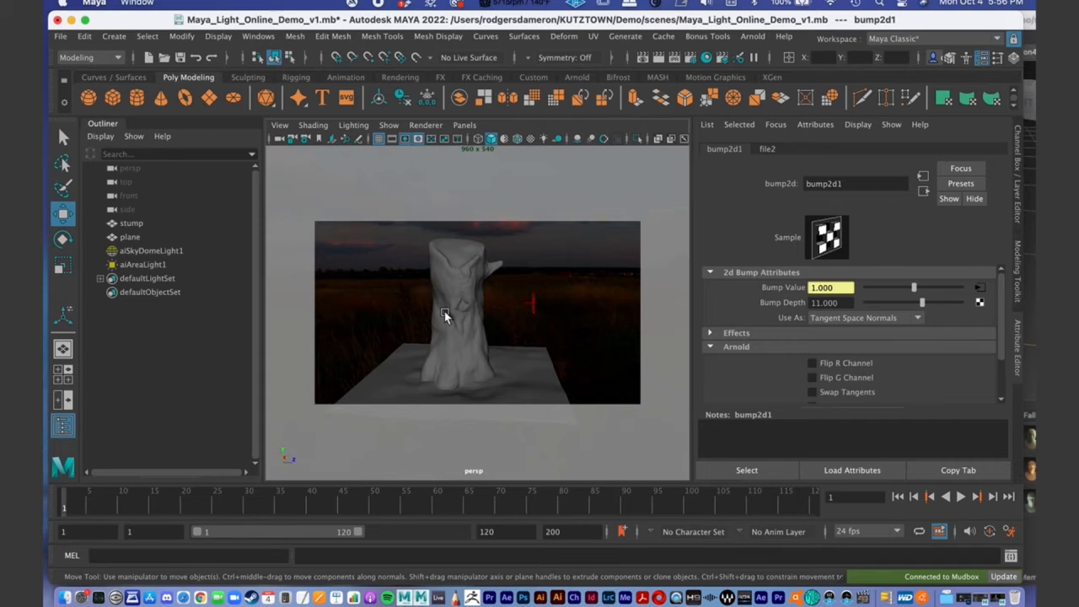
{"action": "left_click_drag", "start_coordinate": [537, 309], "coordinate": [441, 313], "text": "alt"}
{"action": "left_click", "coordinate": [544, 281]}
{"action": "right_click_drag", "start_coordinate": [441, 313], "coordinate": [477, 311], "text": "alt"}
{"action": "mouse_move", "coordinate": [477, 311]}
{"action": "left_mouse_down", "text": "alt"}
{"action": "mouse_move", "coordinate": [417, 313]}
{"action": "mouse_move", "coordinate": [460, 305]}
{"action": "left_mouse_up", "text": "alt"}
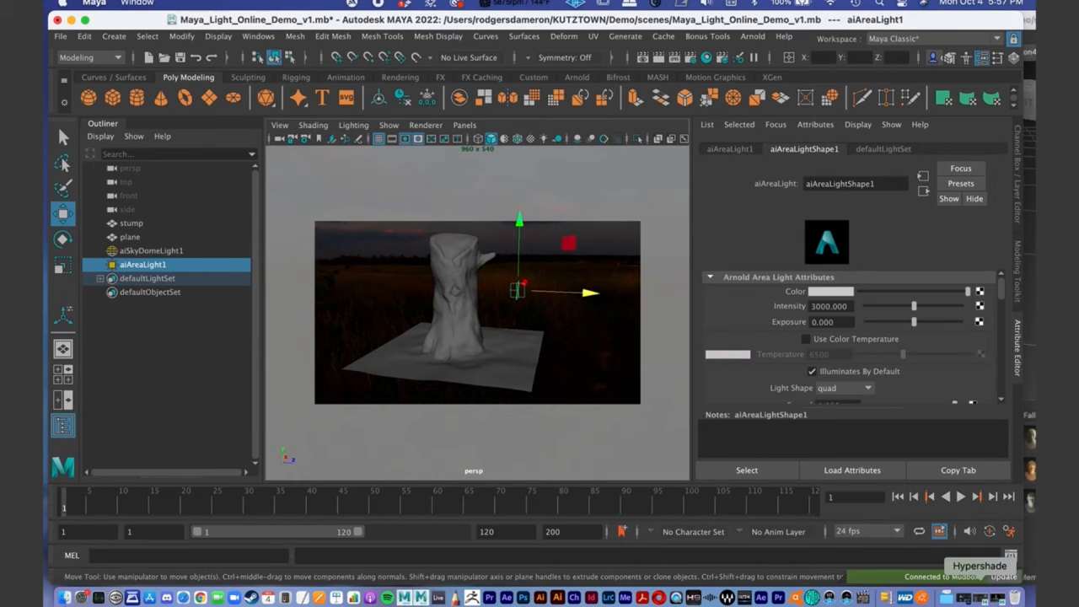
{"action": "left_click", "coordinate": [990, 597]}
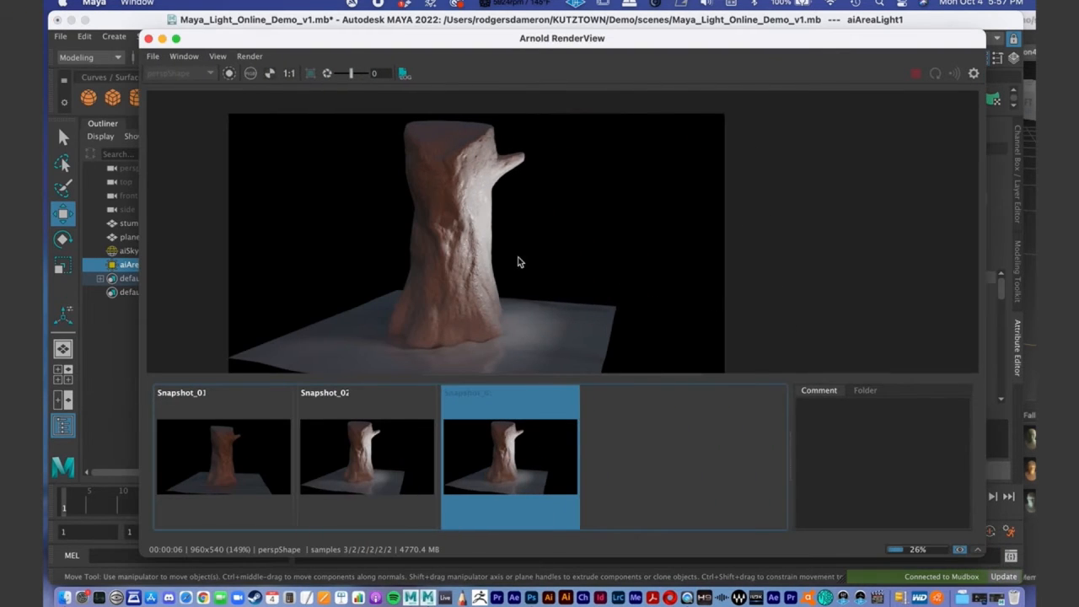
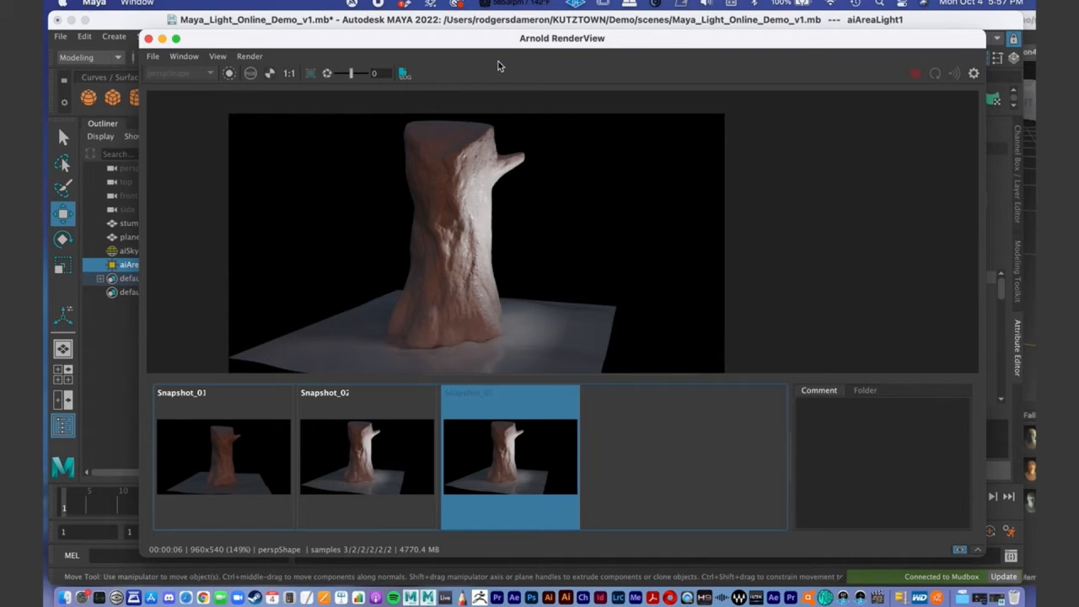
- Minimise the Arnold RenderView and examine the area light's size and placement beside the stump from several angles
{"action": "left_click_drag", "start_coordinate": [424, 46], "coordinate": [465, 45]}
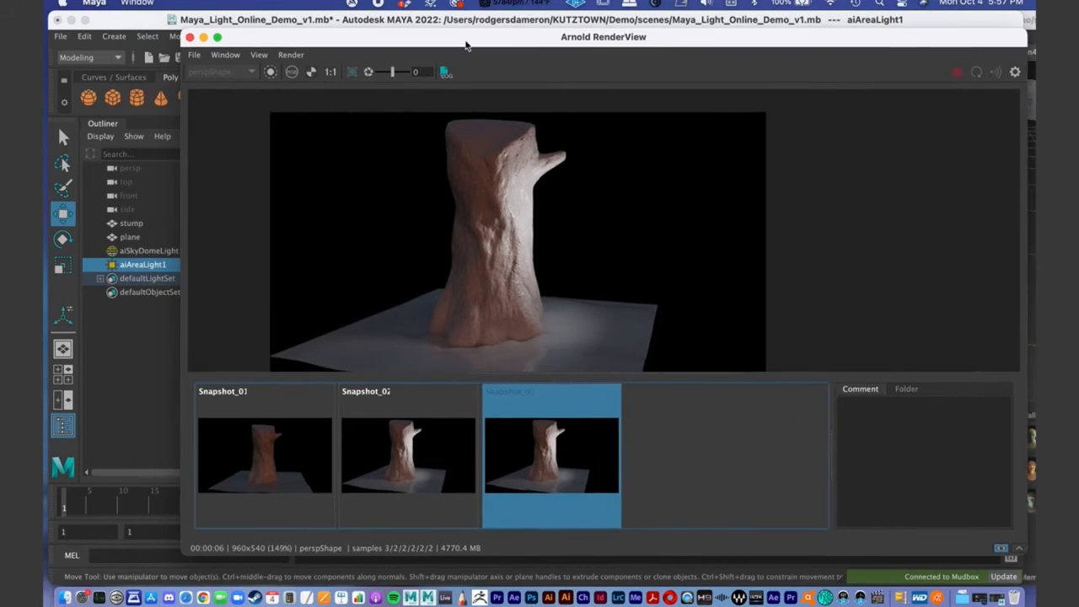
{"action": "left_click_drag", "start_coordinate": [207, 43], "coordinate": [238, 129]}
{"action": "left_click", "coordinate": [235, 123]}
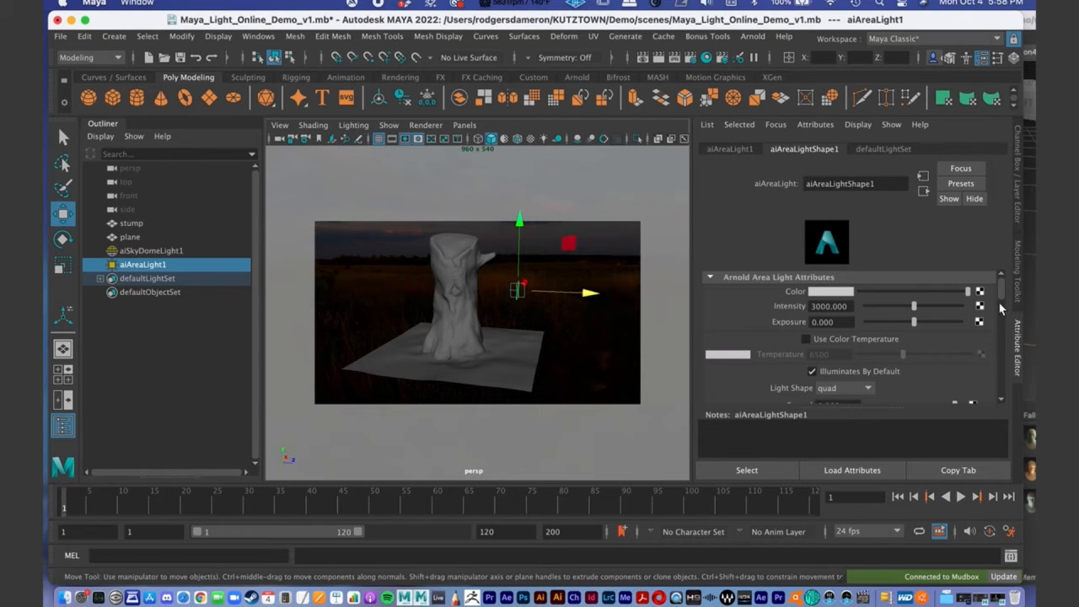
{"action": "left_click_drag", "start_coordinate": [1005, 299], "coordinate": [1004, 288]}
{"action": "left_click_drag", "start_coordinate": [501, 292], "coordinate": [544, 299], "text": "alt"}
{"action": "right_click_drag", "start_coordinate": [506, 295], "coordinate": [535, 284], "text": "alt"}
{"action": "middle_click_drag", "start_coordinate": [524, 295], "coordinate": [521, 310], "text": "alt"}
{"action": "right_click_drag", "start_coordinate": [521, 308], "coordinate": [506, 309], "text": "alt"}
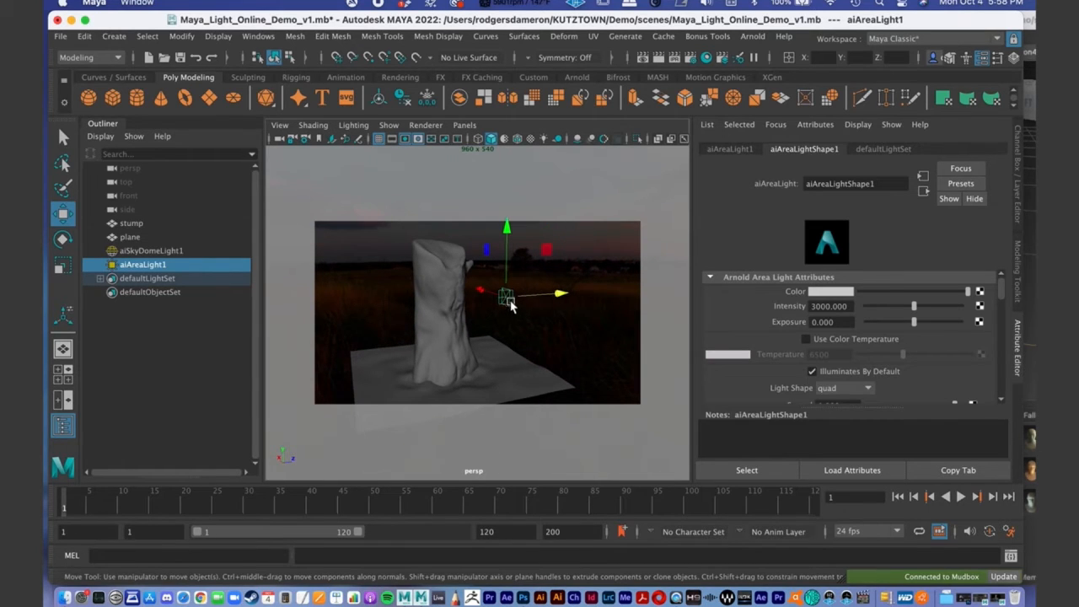
{"action": "left_click_drag", "start_coordinate": [515, 315], "coordinate": [483, 310], "text": "alt"}
{"action": "right_click_drag", "start_coordinate": [483, 310], "coordinate": [580, 313], "text": "alt"}
{"action": "left_click_drag", "start_coordinate": [580, 312], "coordinate": [523, 306], "text": "alt"}
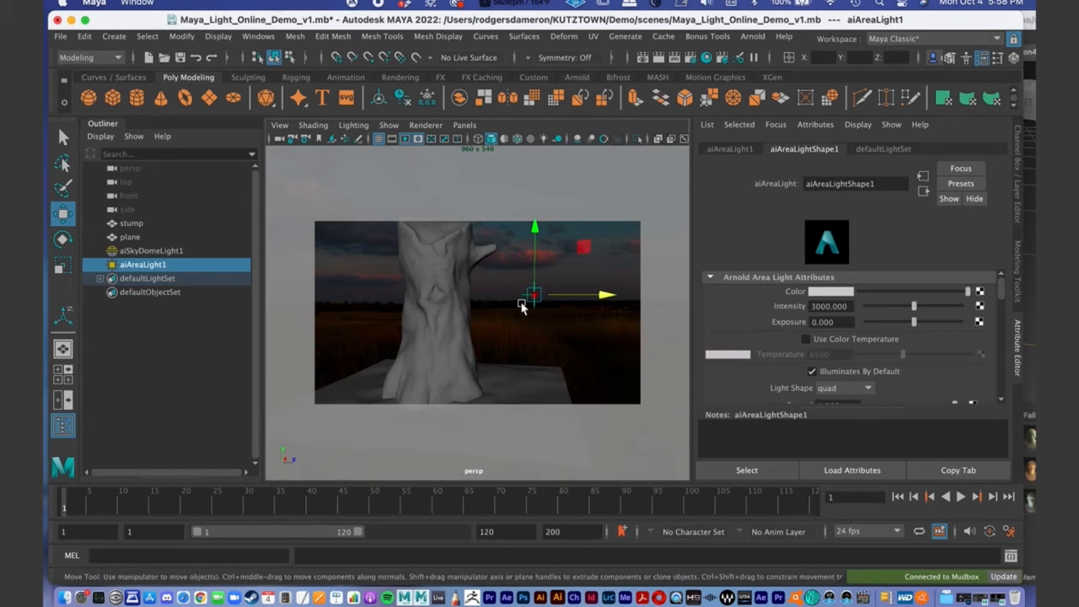
{"action": "left_click_drag", "start_coordinate": [525, 306], "coordinate": [560, 312], "text": "alt"}
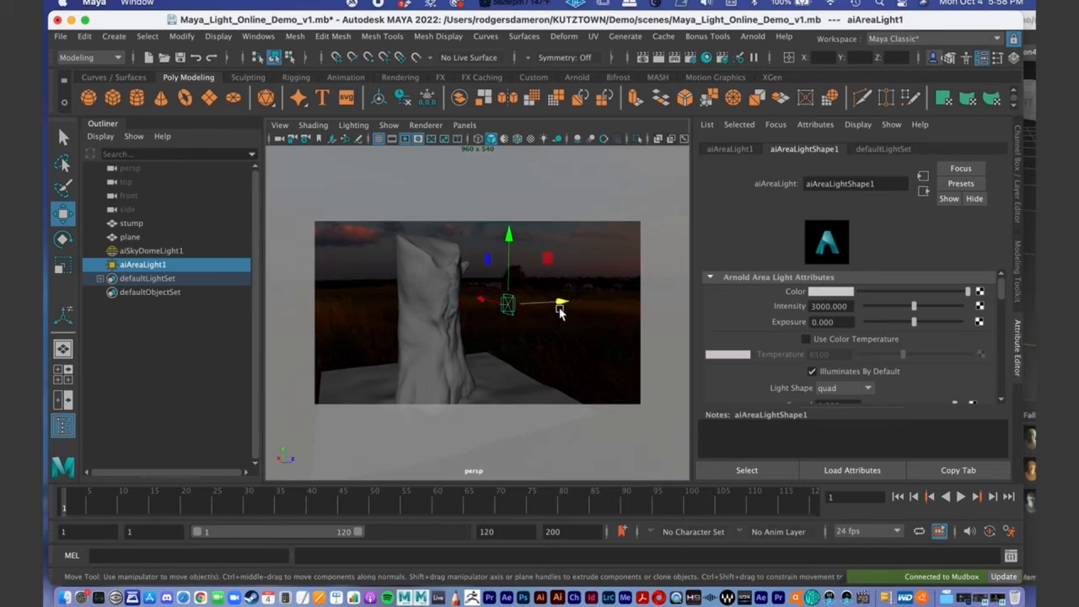
- Scale the area light uniformly to about 31.47, making it nearly as tall as the stump
{"action": "key", "text": "e"}
{"action": "key", "text": "r"}
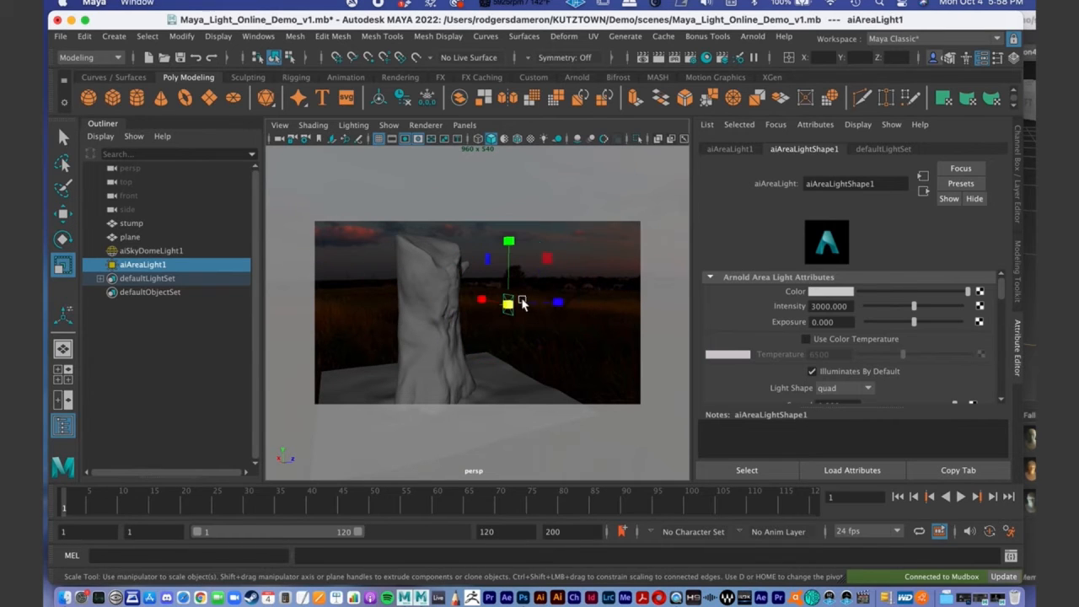
{"action": "left_click_drag", "start_coordinate": [509, 305], "coordinate": [600, 280]}
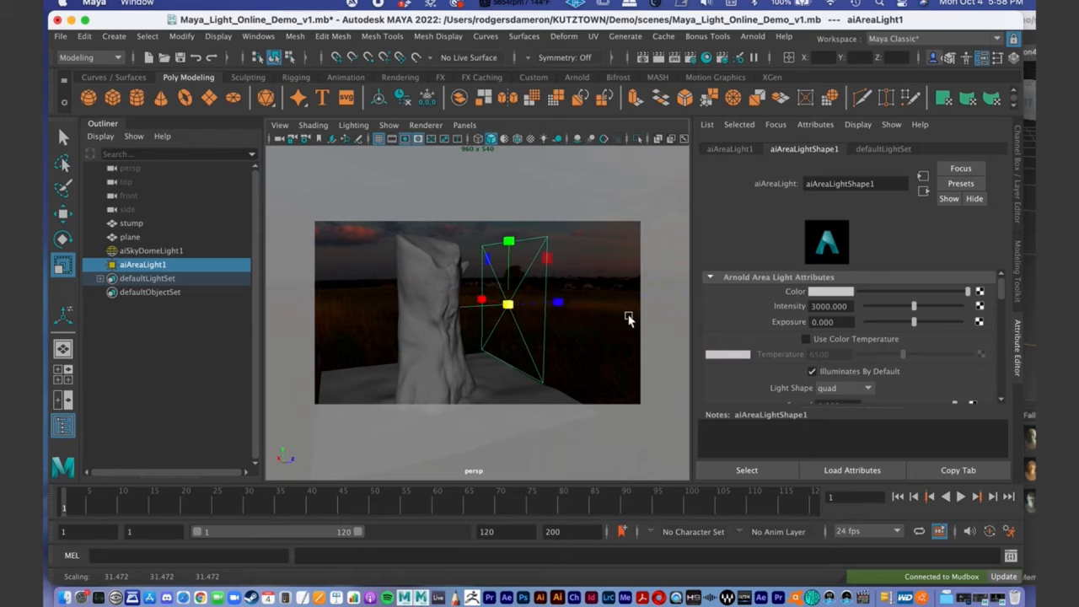
{"action": "left_click_drag", "start_coordinate": [631, 315], "coordinate": [561, 340], "text": "alt"}
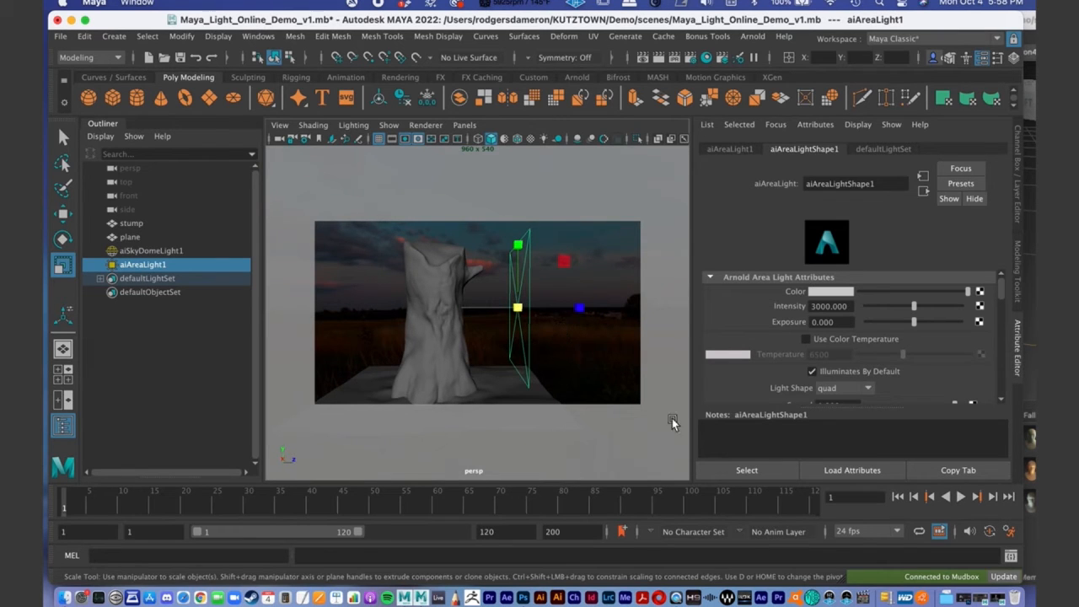
- Reopen the Arnold RenderView, return it to the live render without the snapshot strip, and examine the stump under the enlarged area light
{"action": "left_click", "coordinate": [1000, 599]}
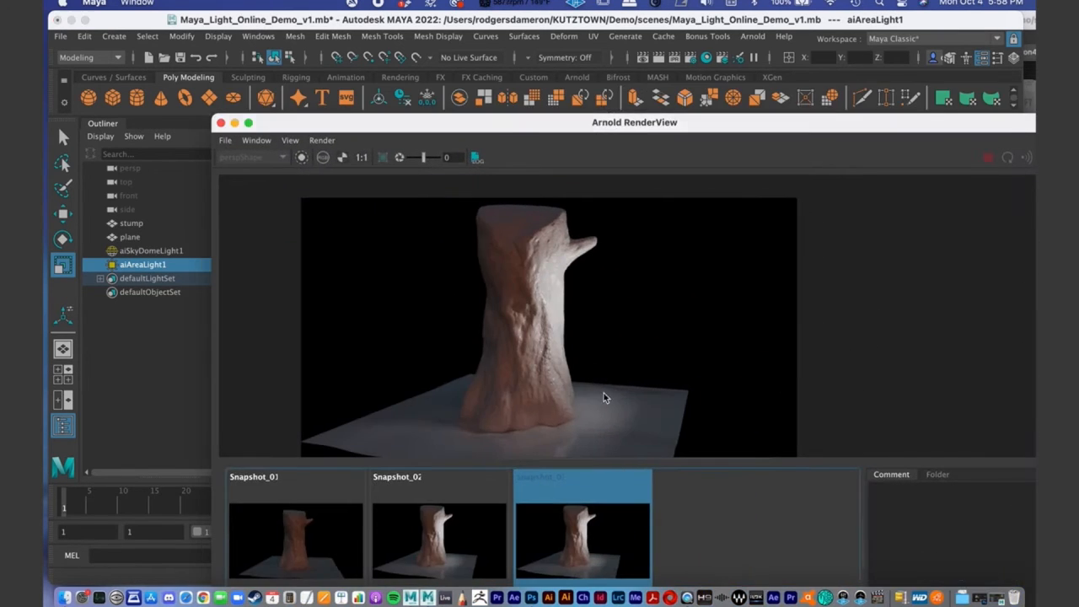
{"action": "left_click_drag", "start_coordinate": [492, 127], "coordinate": [317, 24]}
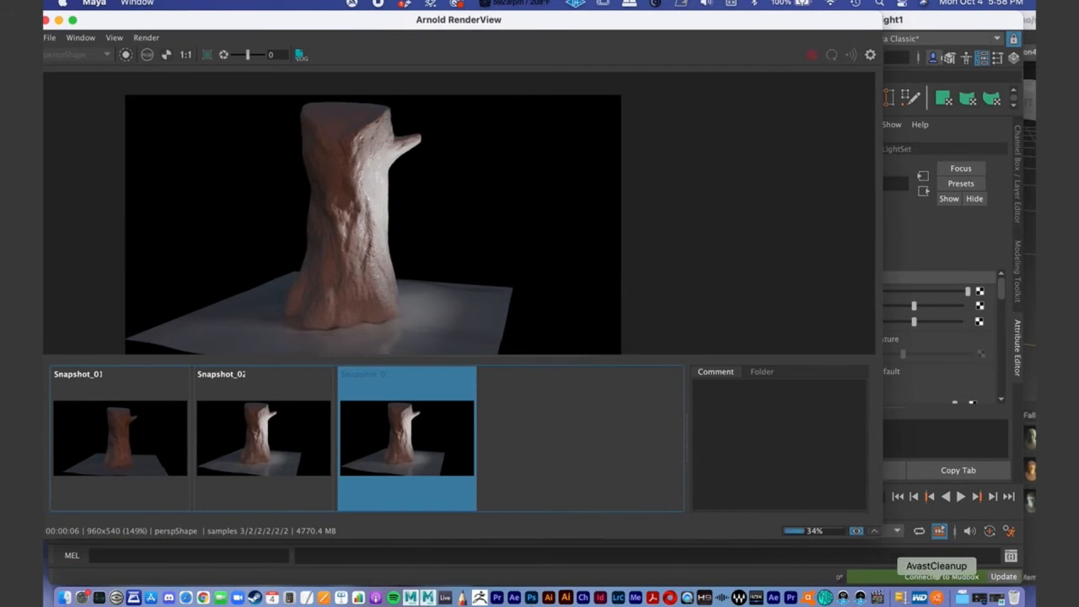
{"action": "left_click", "coordinate": [859, 533]}
{"action": "left_click", "coordinate": [874, 532]}
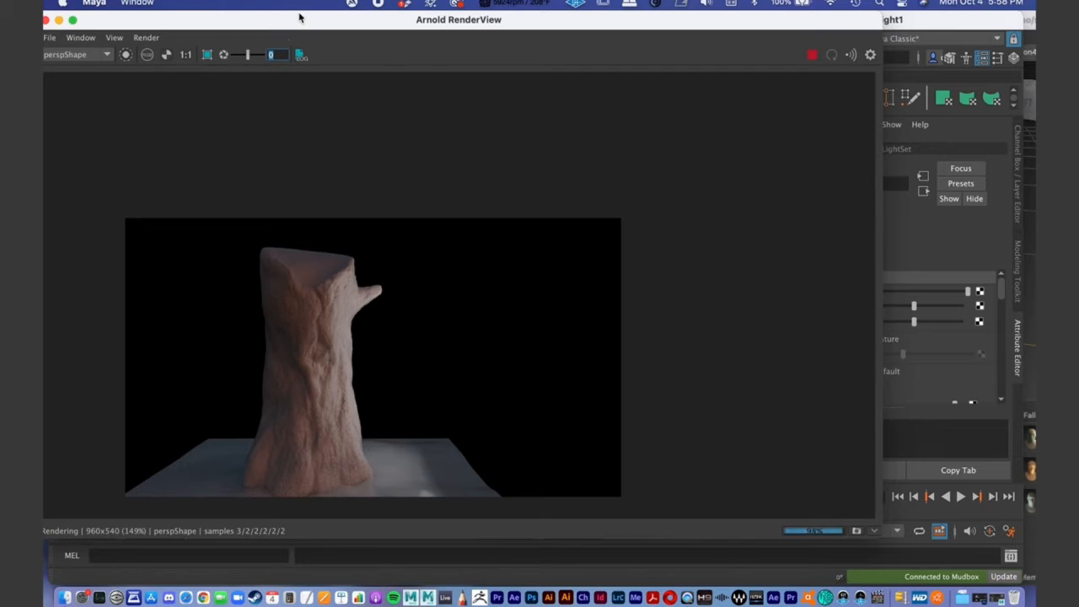
{"action": "left_click_drag", "start_coordinate": [294, 26], "coordinate": [353, 9]}
{"action": "scroll", "coordinate": [550, 322], "scroll_direction": "up", "scroll_amount": 3}
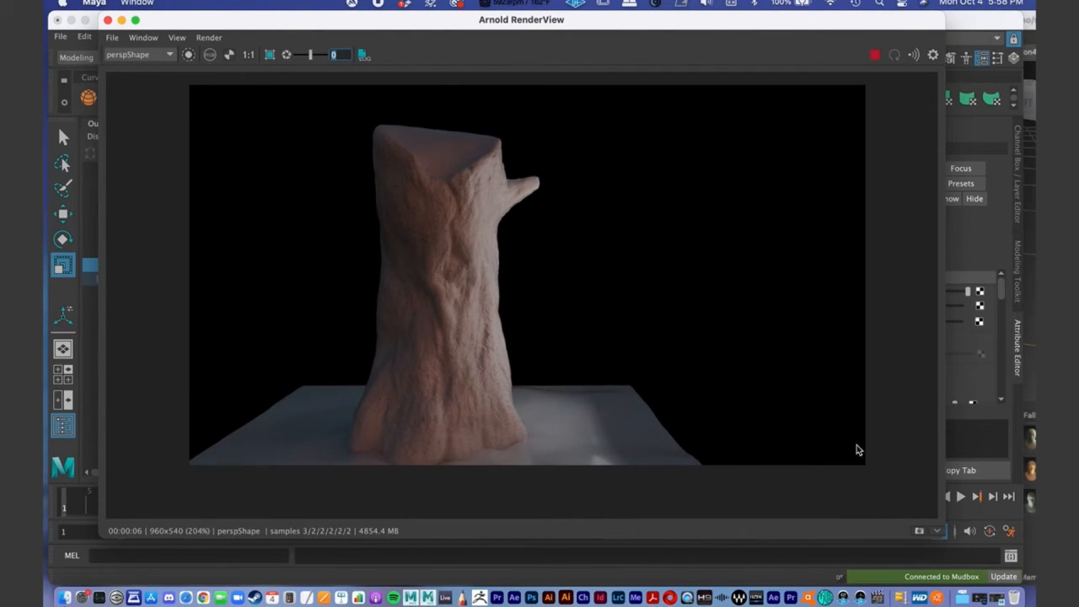
- Show the snapshot strip again and store a snapshot of the render with the enlarged area light
{"action": "left_click_drag", "start_coordinate": [938, 531], "coordinate": [937, 526]}
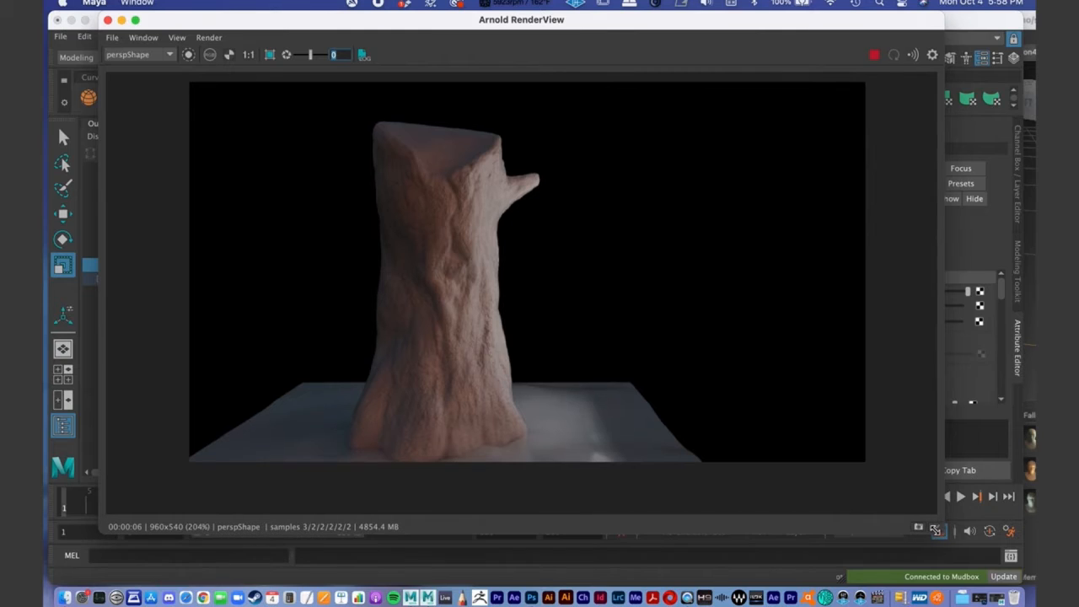
{"action": "left_click", "coordinate": [937, 525]}
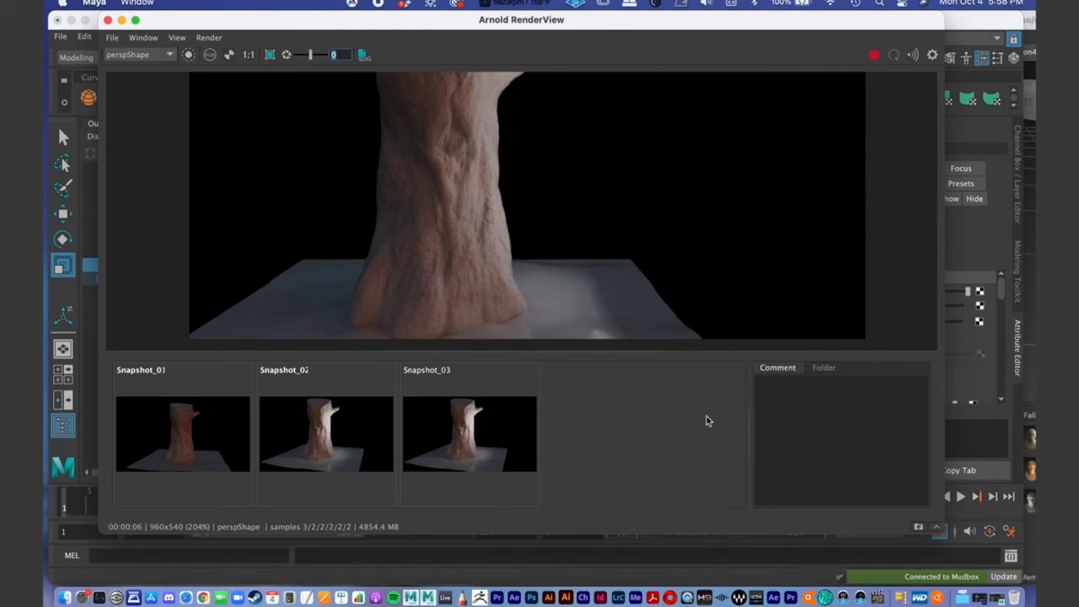
{"action": "left_click", "coordinate": [918, 528]}
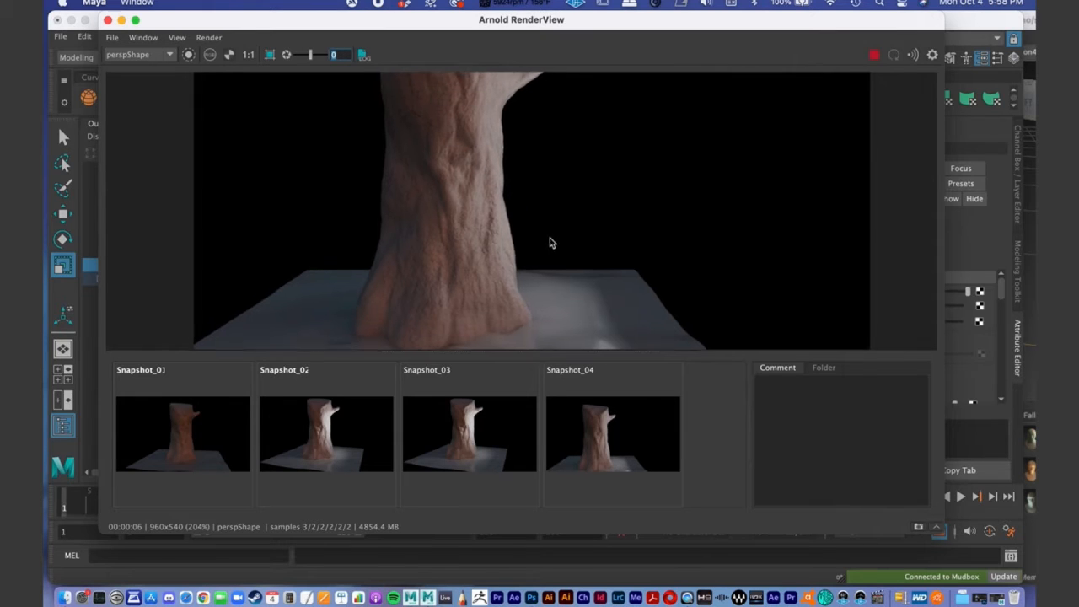
- Frame the stump's top in the render, and try scaling the area light along its Z axis to about 27.25
{"action": "middle_click_drag", "start_coordinate": [549, 241], "coordinate": [594, 381]}
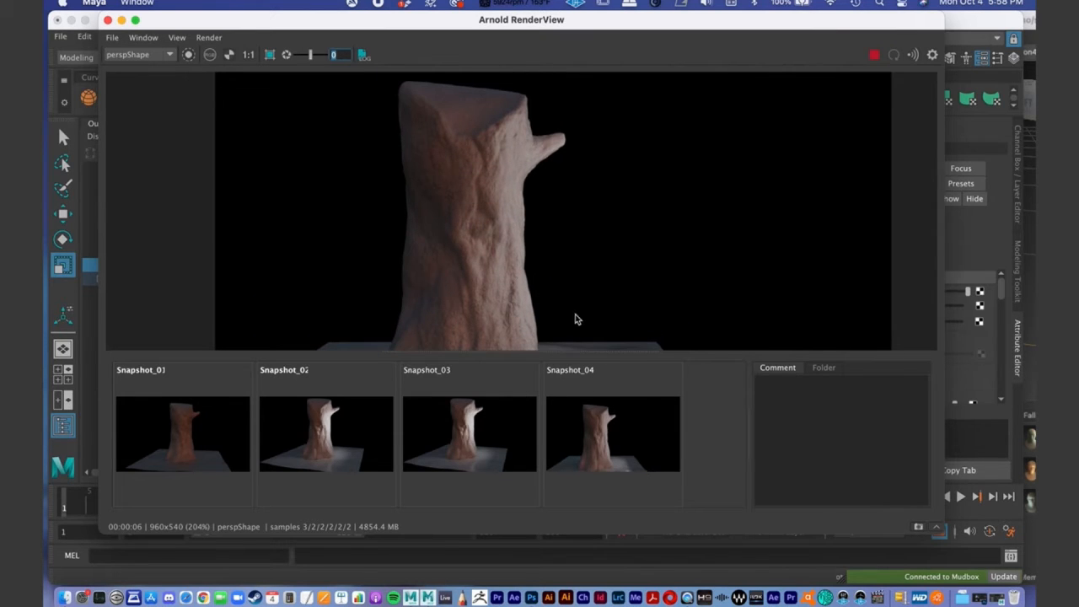
{"action": "left_click_drag", "start_coordinate": [294, 20], "coordinate": [338, 505]}
{"action": "left_click_drag", "start_coordinate": [555, 504], "coordinate": [510, 12]}
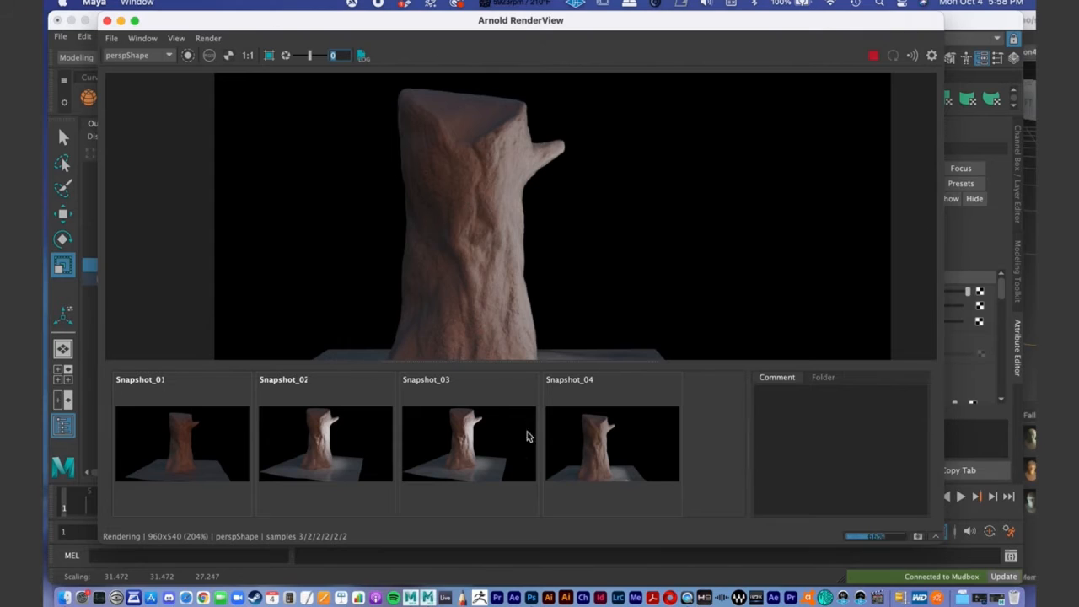
- Display Snapshot_03 to examine the bark relief under the small area light, and minimise the Arnold RenderView
{"action": "left_click", "coordinate": [501, 451]}
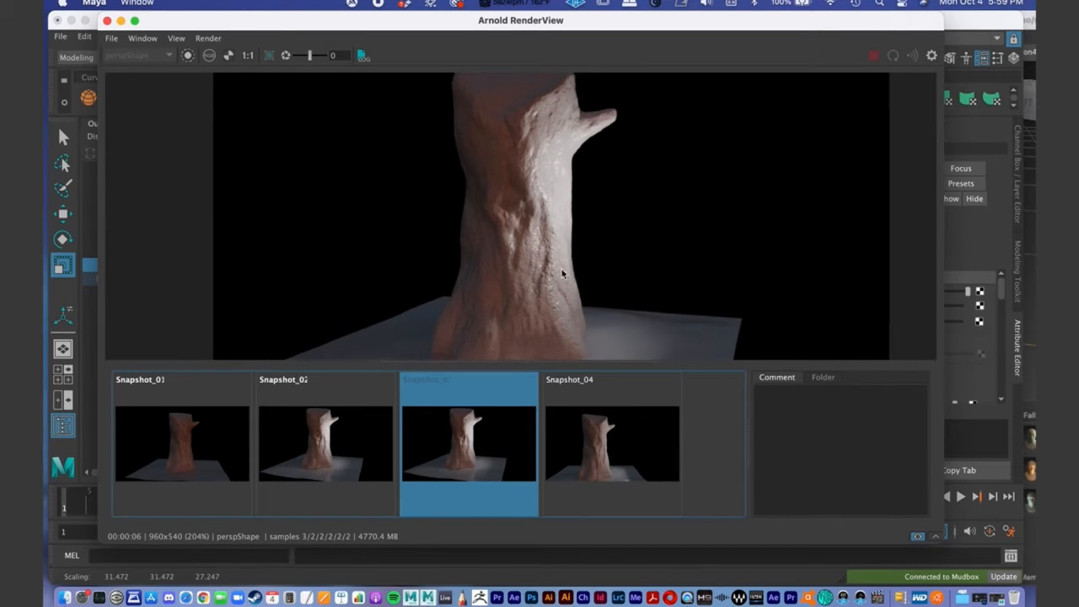
{"action": "scroll", "coordinate": [463, 241], "scroll_direction": "down", "scroll_amount": 2}
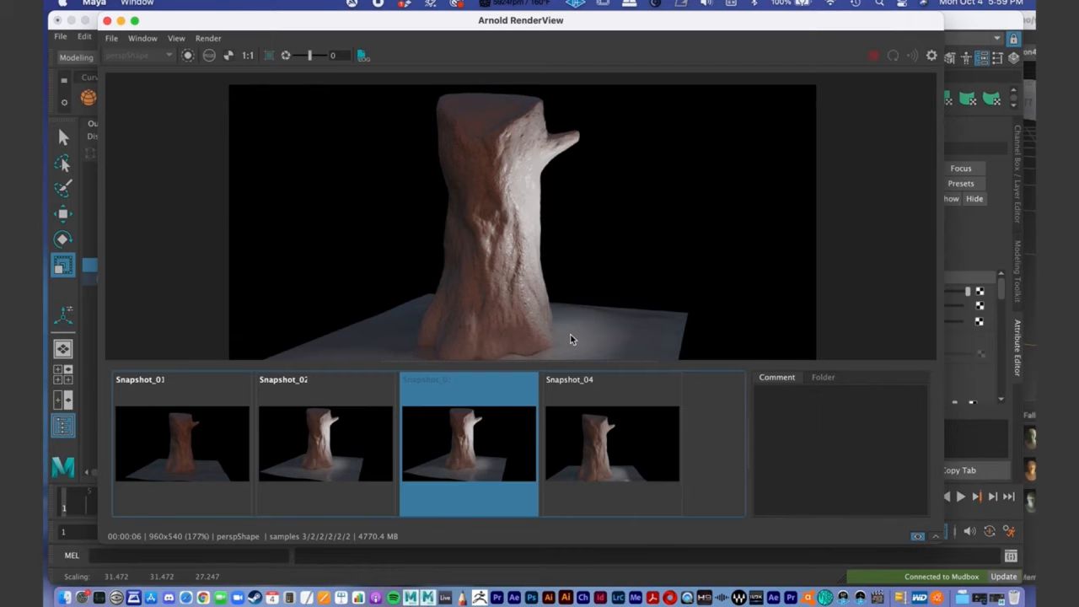
{"action": "left_click", "coordinate": [121, 21]}
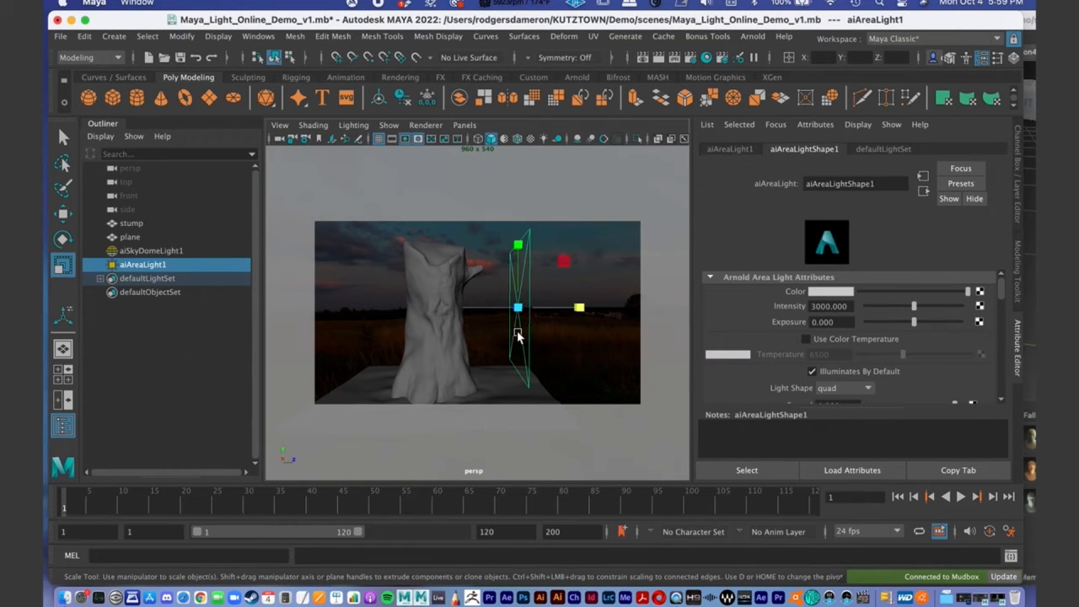
- Undo both scalings of the area light, inspect its original size from a higher angle, and switch to the Select tool
{"action": "key", "text": "super+z"}
{"action": "key", "text": "super+z"}
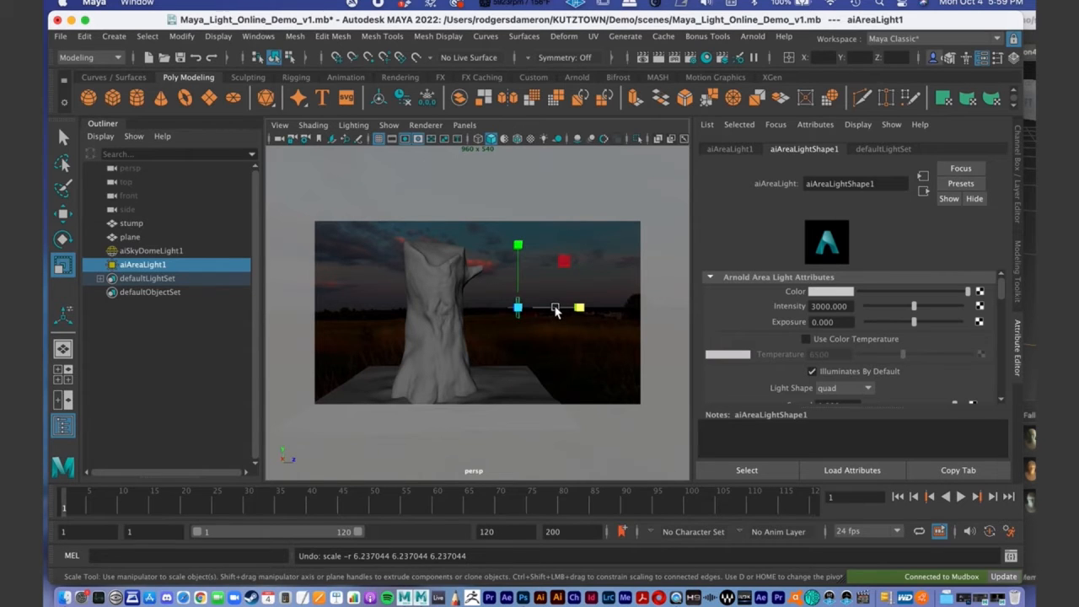
{"action": "middle_click_drag", "start_coordinate": [541, 306], "coordinate": [538, 299], "text": "alt"}
{"action": "mouse_move", "coordinate": [513, 307]}
{"action": "left_mouse_down", "text": "alt"}
{"action": "mouse_move", "coordinate": [510, 297]}
{"action": "mouse_move", "coordinate": [512, 306]}
{"action": "left_mouse_up", "text": "alt"}
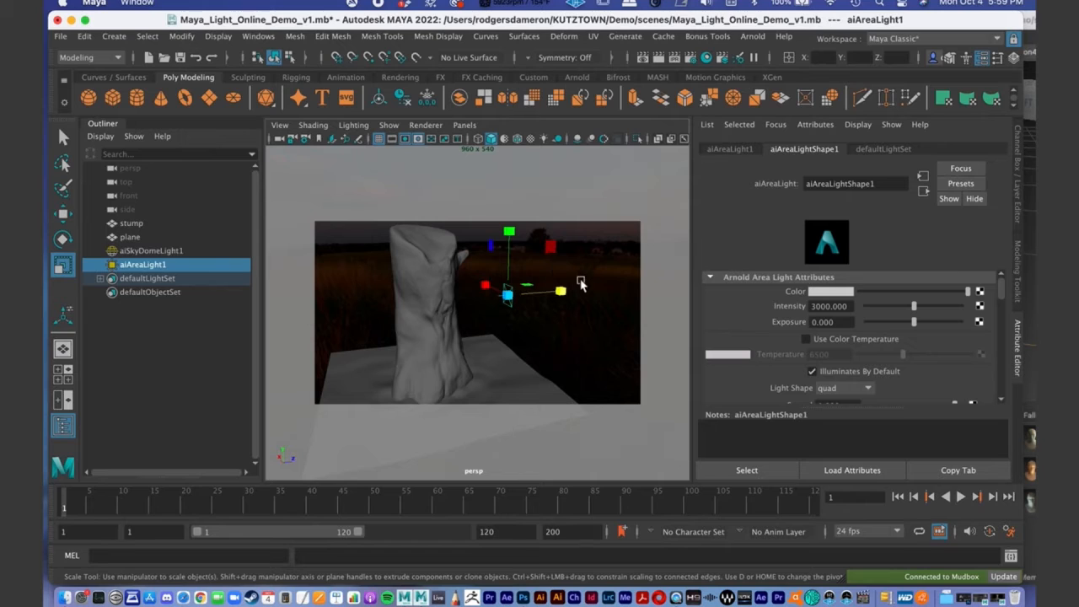
{"action": "left_click_drag", "start_coordinate": [507, 295], "coordinate": [528, 312]}
{"action": "key", "text": "q"}
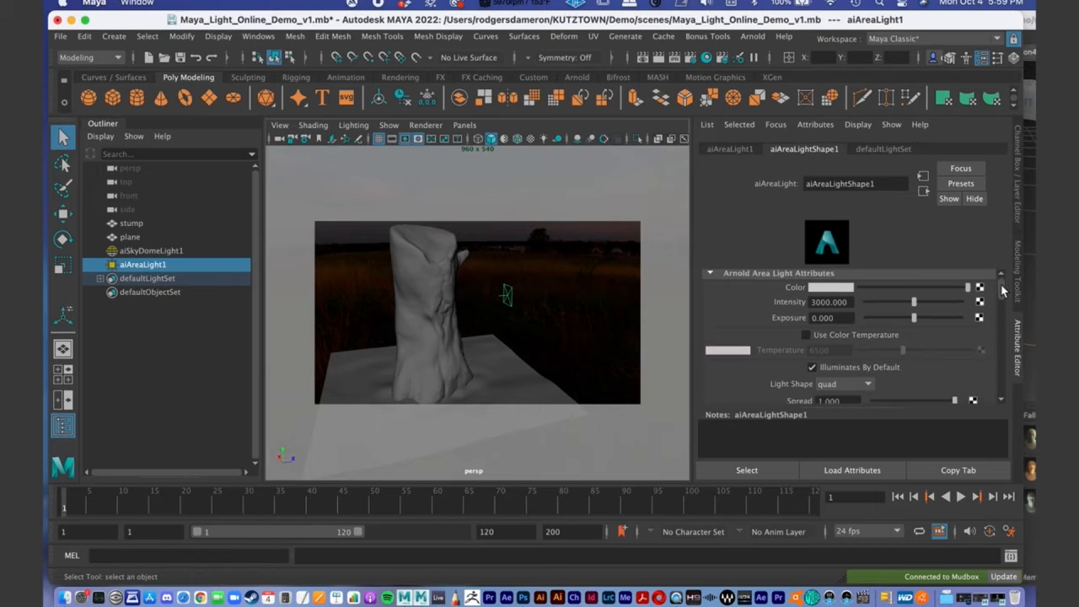
- Examine aiAreaLightShape1's attributes, including Color, Intensity, Exposure, Use Color Temperature, Light Shape, Spread, Roundness and Soft Edge
{"action": "scroll", "coordinate": [999, 294], "scroll_direction": "down", "scroll_amount": 2}
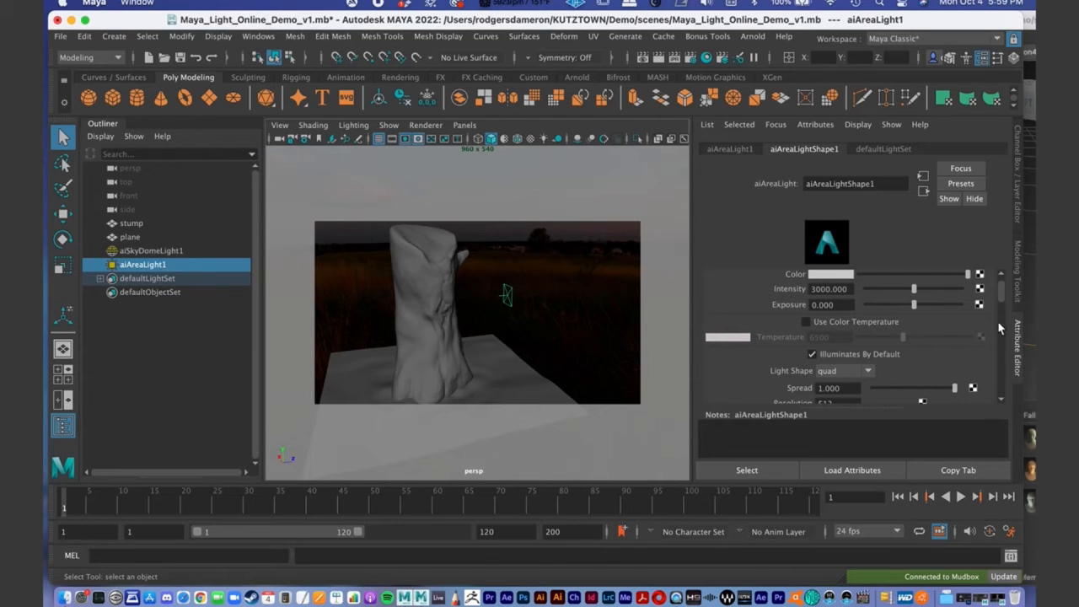
{"action": "scroll", "coordinate": [1003, 299], "scroll_direction": "down", "scroll_amount": 5}
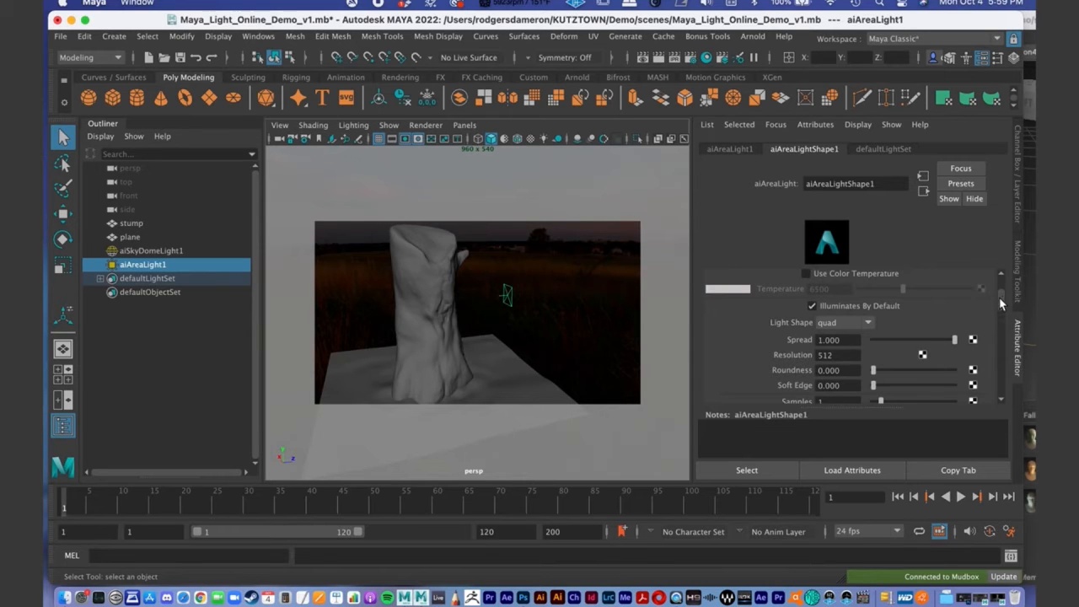
{"action": "scroll", "coordinate": [1001, 302], "scroll_direction": "up", "scroll_amount": 6}
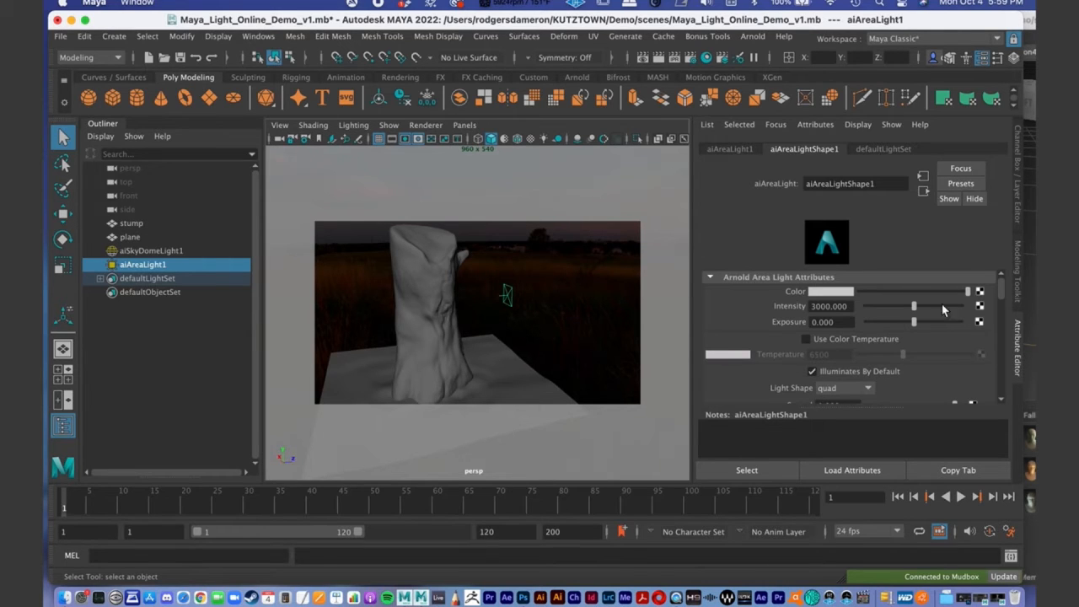
{"action": "scroll", "coordinate": [1003, 290], "scroll_direction": "down", "scroll_amount": 1}
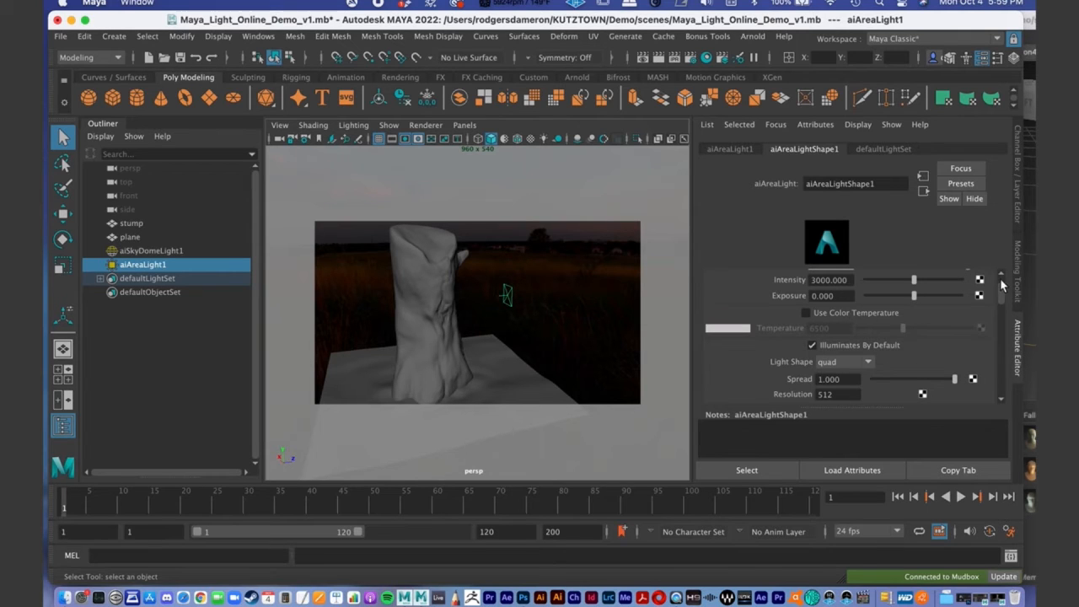
{"action": "scroll", "coordinate": [1005, 291], "scroll_direction": "up", "scroll_amount": 1}
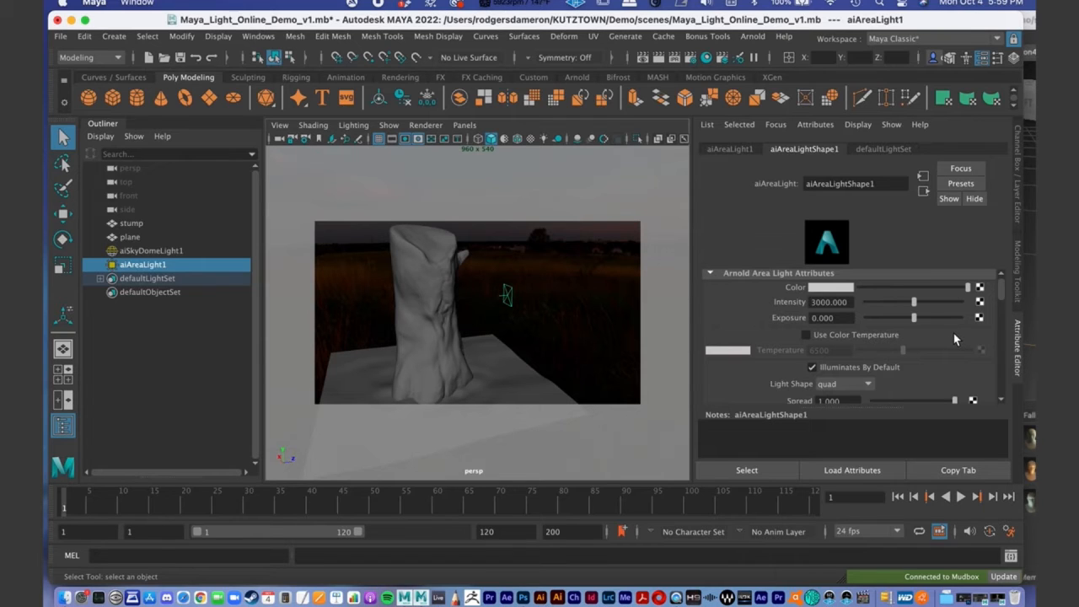
{"action": "left_click_drag", "start_coordinate": [1001, 290], "coordinate": [1003, 301]}
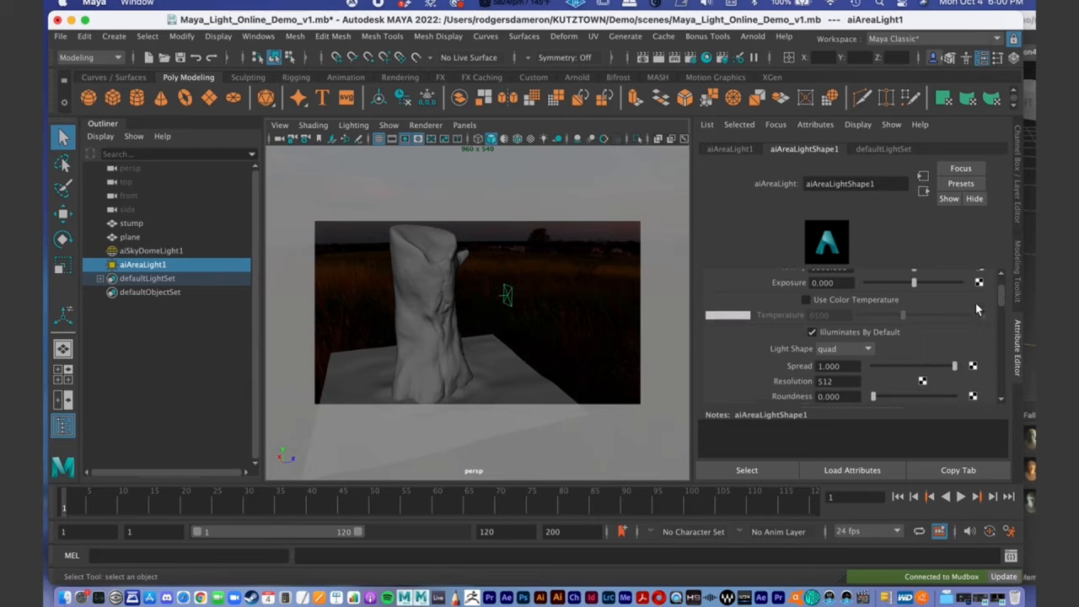
{"action": "left_click", "coordinate": [807, 300]}
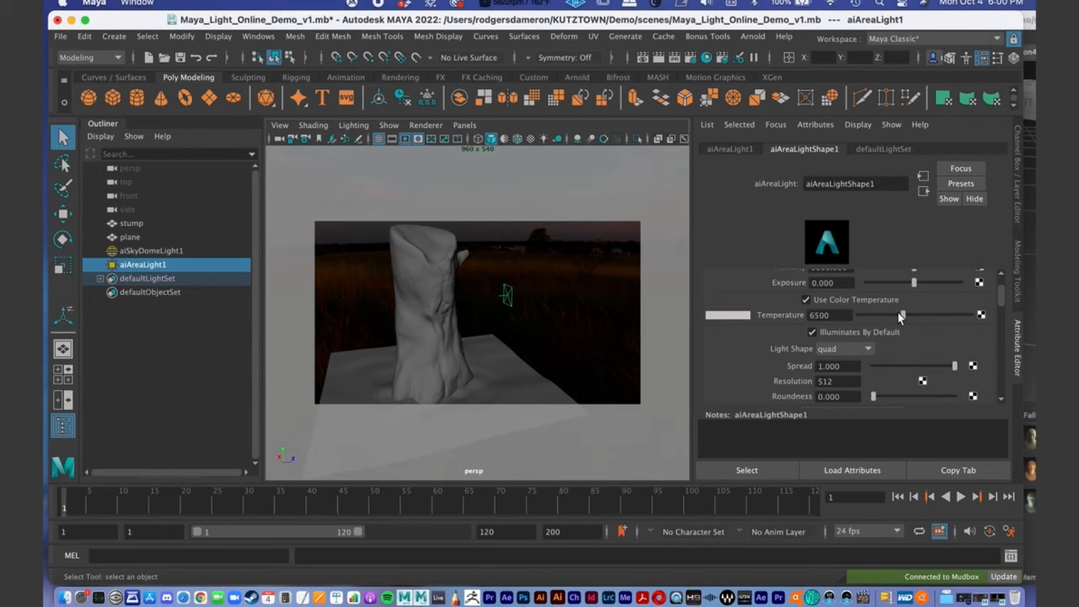
{"action": "left_click", "coordinate": [808, 300]}
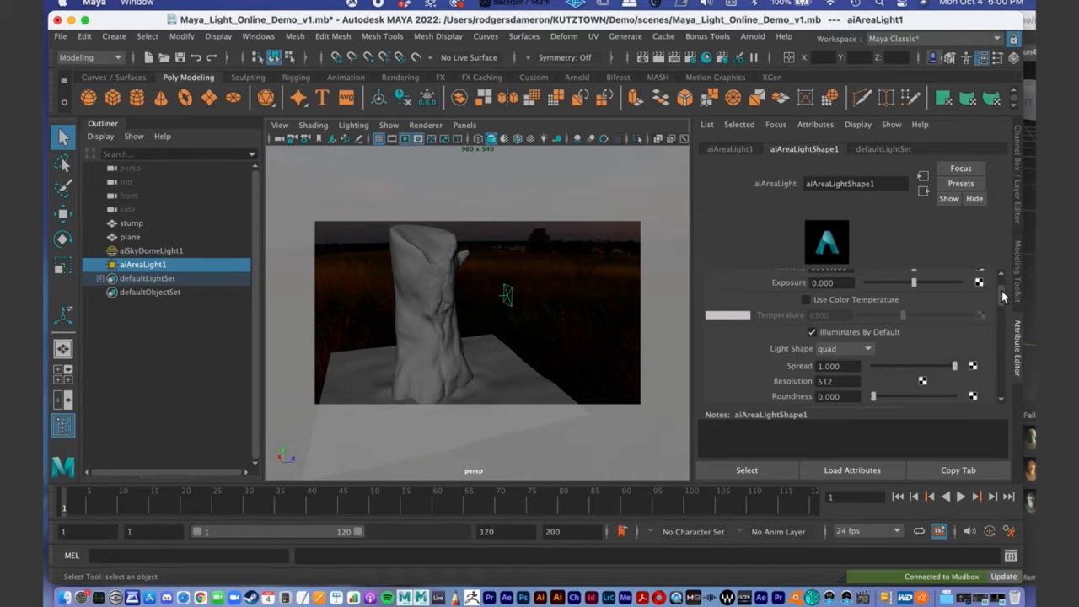
{"action": "scroll", "coordinate": [1002, 295], "scroll_direction": "up", "scroll_amount": 1}
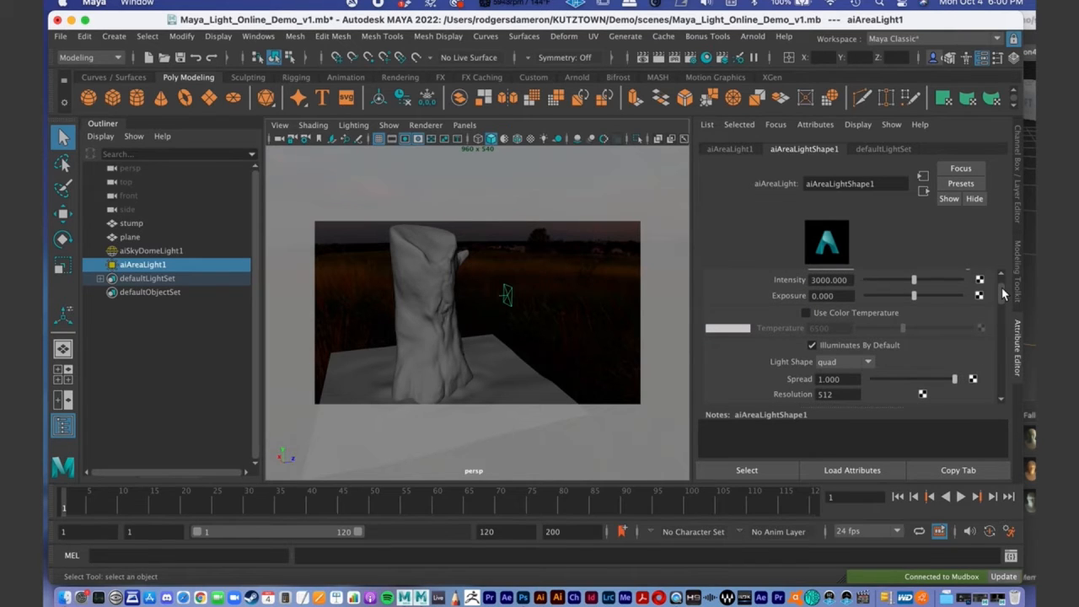
{"action": "scroll", "coordinate": [1003, 293], "scroll_direction": "down", "scroll_amount": 2}
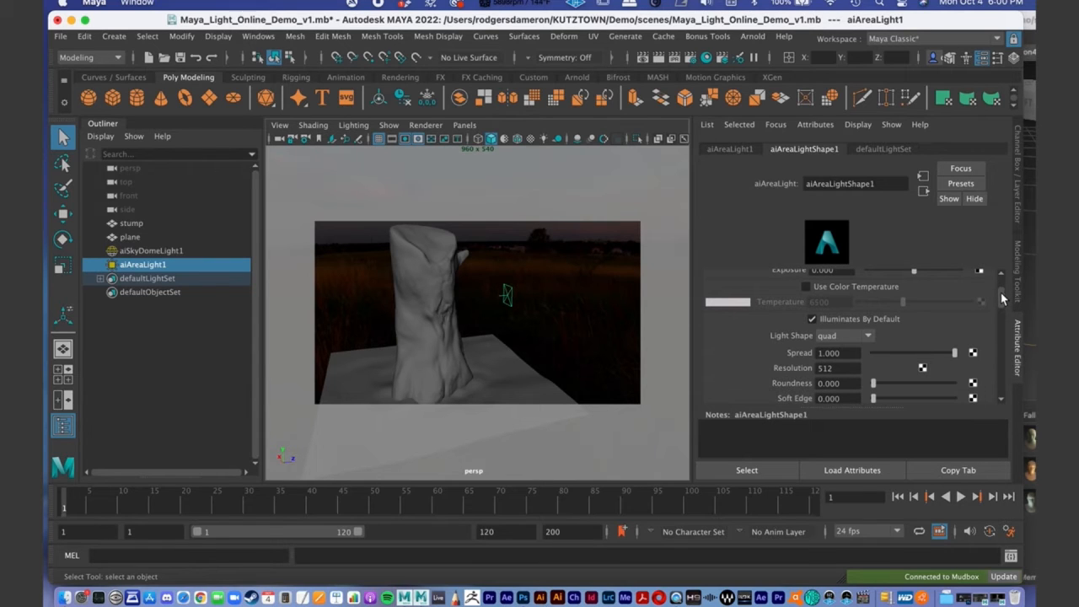
{"action": "scroll", "coordinate": [999, 293], "scroll_direction": "down", "scroll_amount": 1}
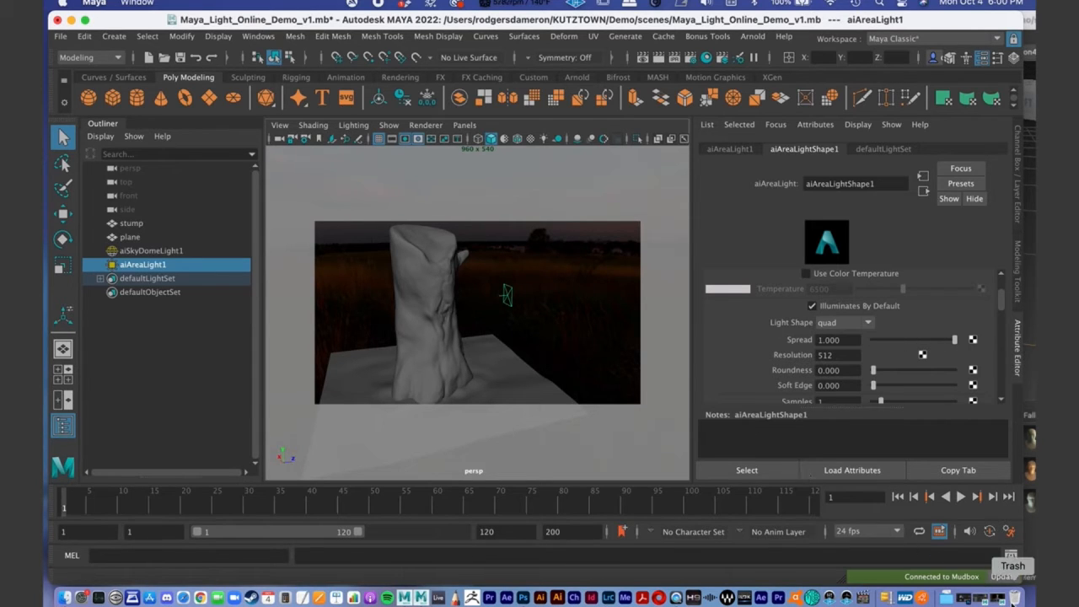
- Set the area light's Spread to 0.164 and return the reopened Arnold RenderView to the live render
{"action": "left_click_drag", "start_coordinate": [952, 341], "coordinate": [885, 346]}
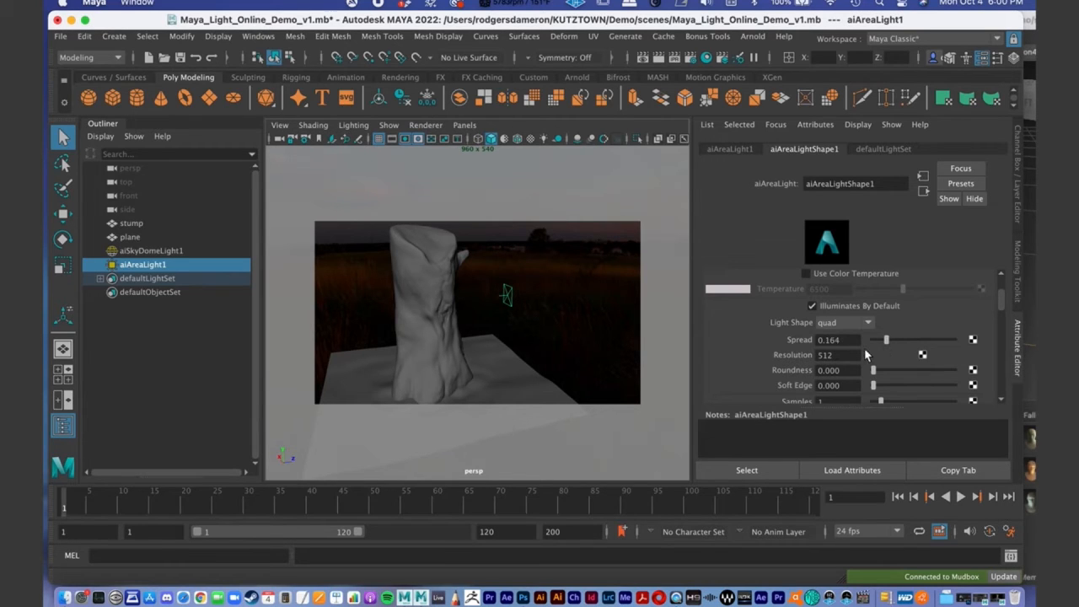
{"action": "left_click", "coordinate": [997, 598]}
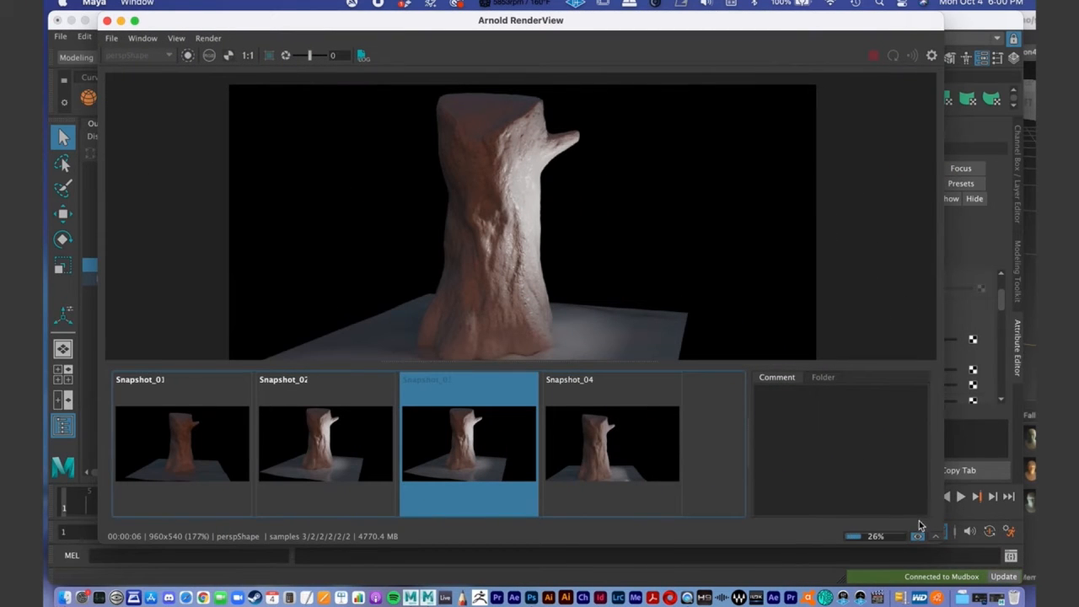
{"action": "left_click", "coordinate": [919, 537]}
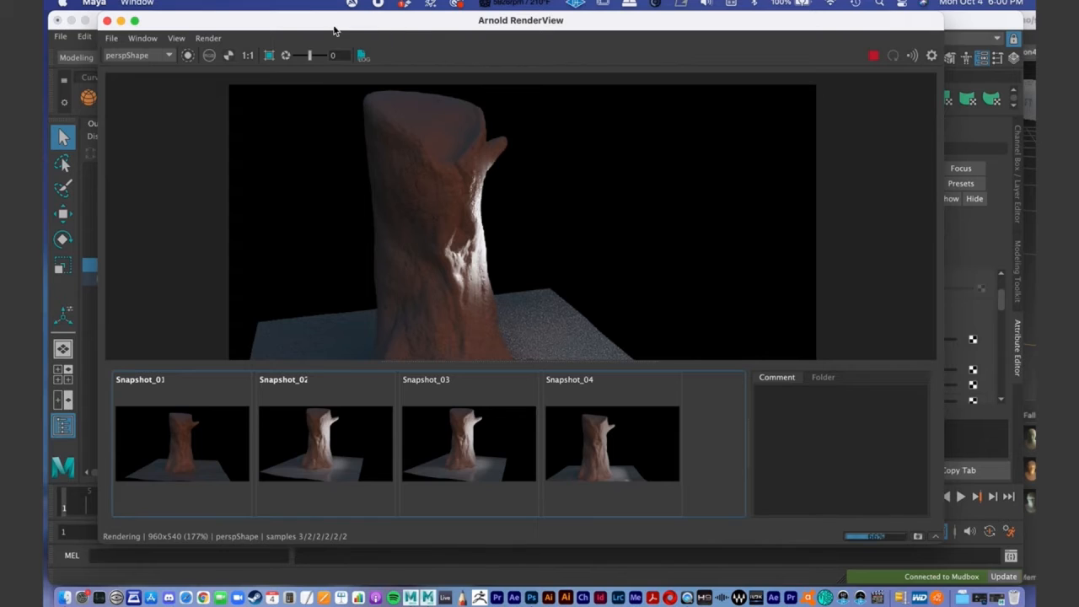
- Display Snapshot_03 for comparison with the narrow-spread render, collapse the snapshot library, and return to the live render
{"action": "left_click_drag", "start_coordinate": [335, 28], "coordinate": [331, 28]}
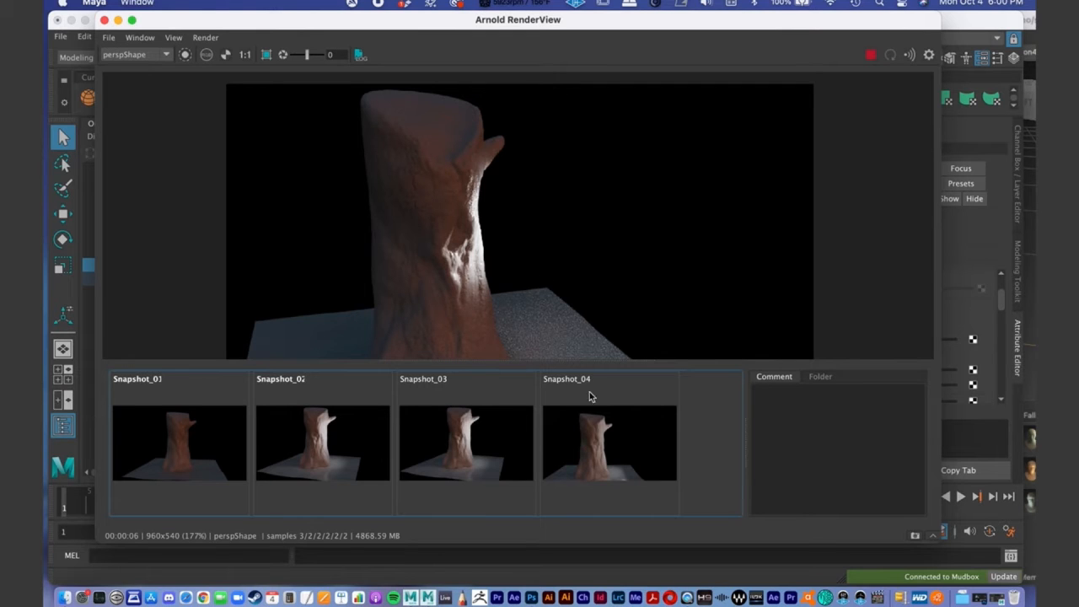
{"action": "left_click", "coordinate": [468, 444]}
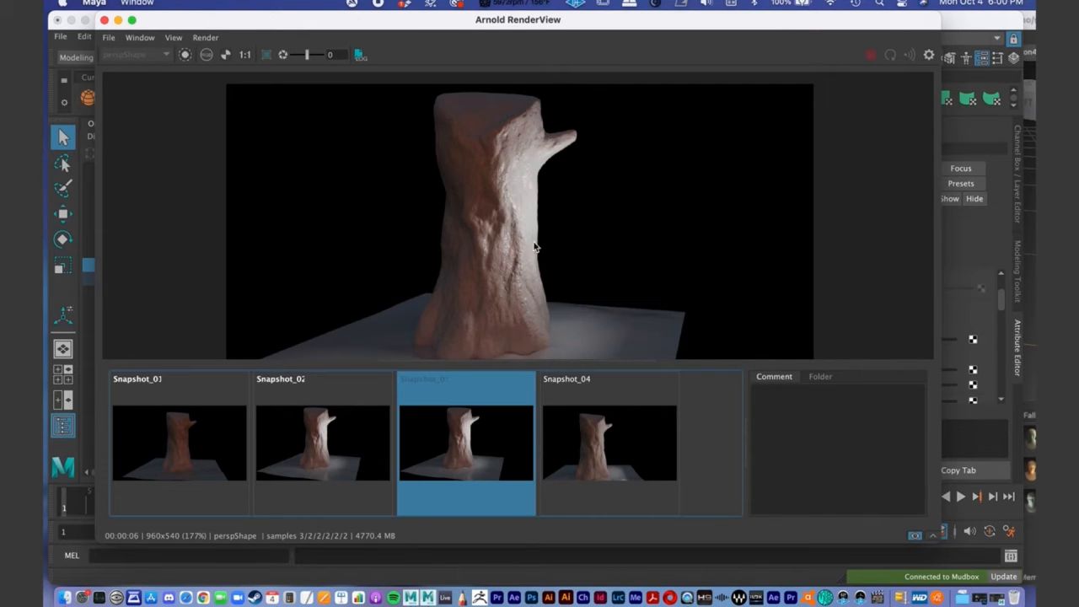
{"action": "left_click", "coordinate": [933, 533]}
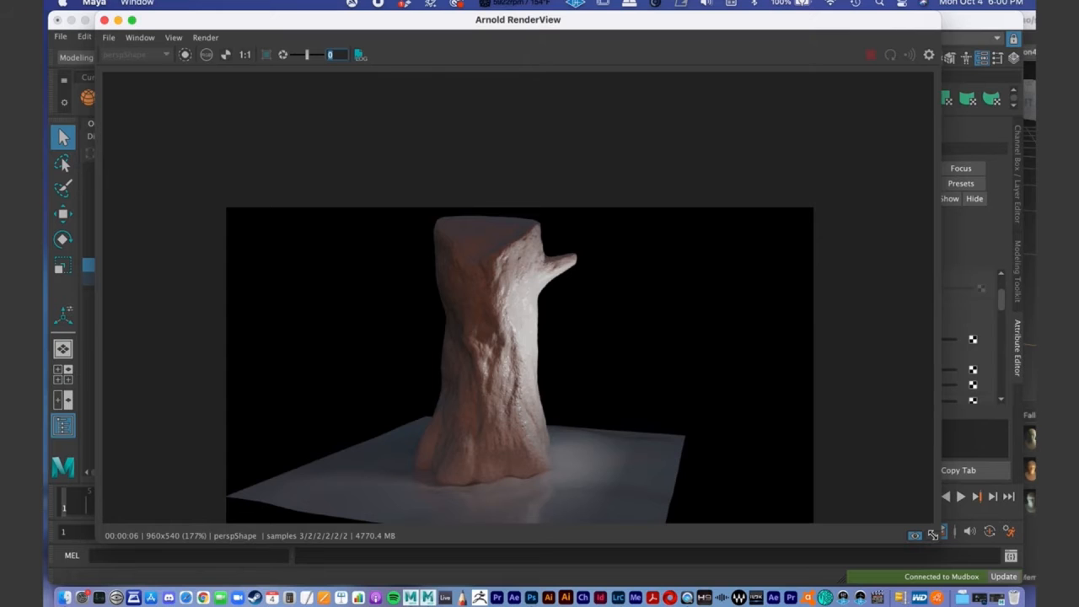
{"action": "left_click", "coordinate": [918, 536]}
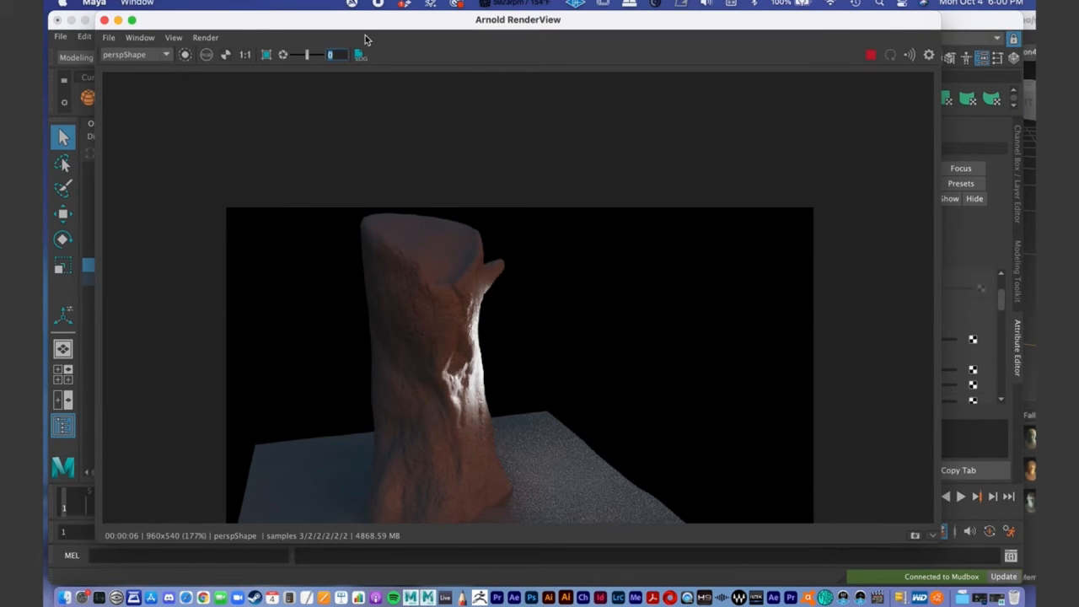
- Move the Arnold RenderView aside, switch to Google Chrome, and search the web for "lighting barn doors"
{"action": "double_click", "coordinate": [321, 22]}
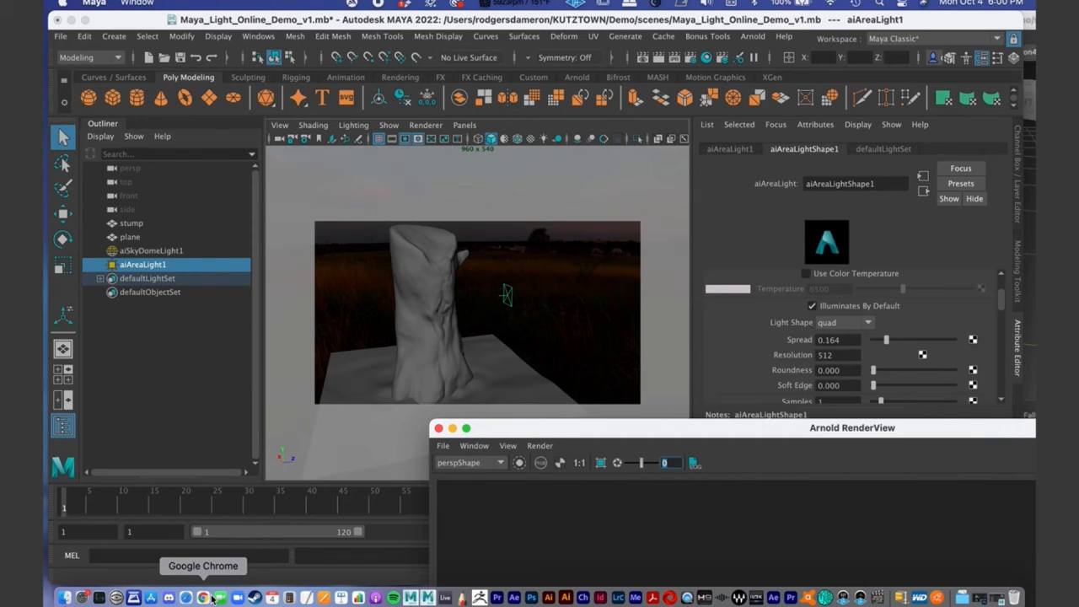
{"action": "left_click_drag", "start_coordinate": [503, 432], "coordinate": [478, 374]}
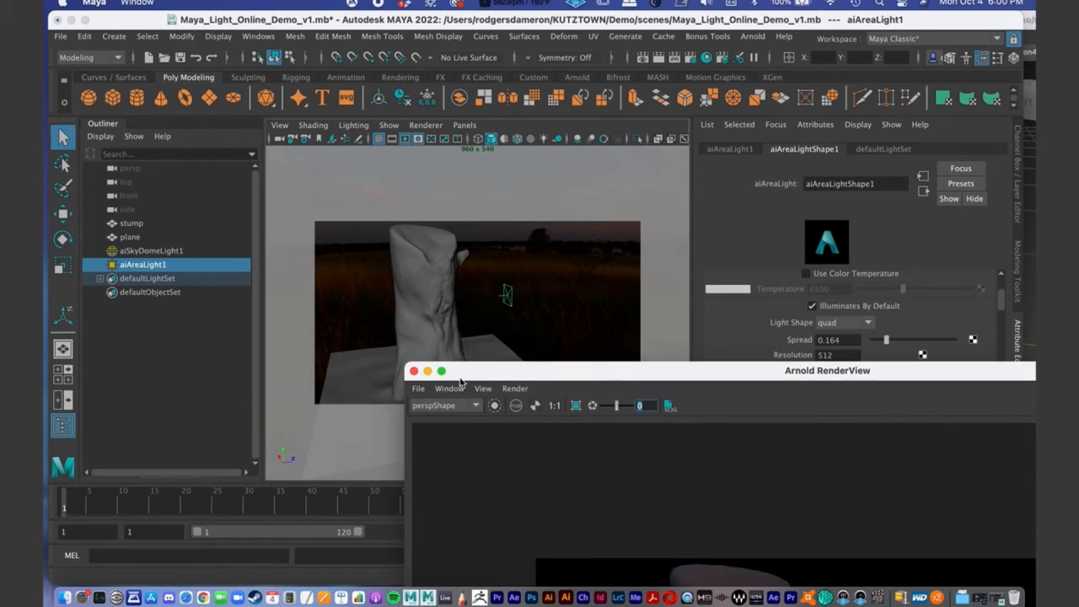
{"action": "left_click", "coordinate": [205, 597]}
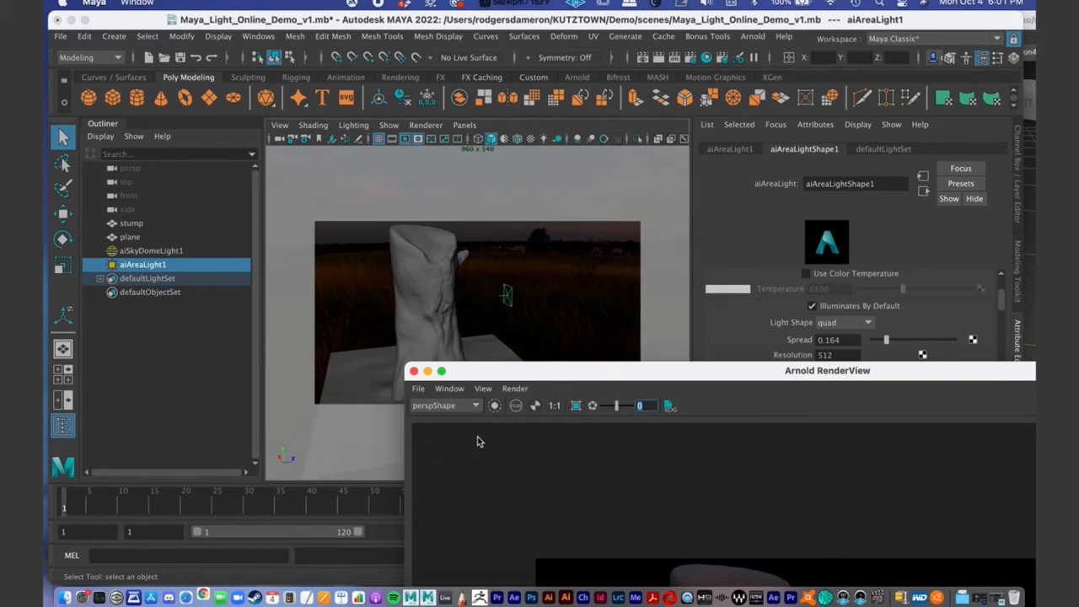
{"action": "left_click_drag", "start_coordinate": [603, 372], "coordinate": [447, 111]}
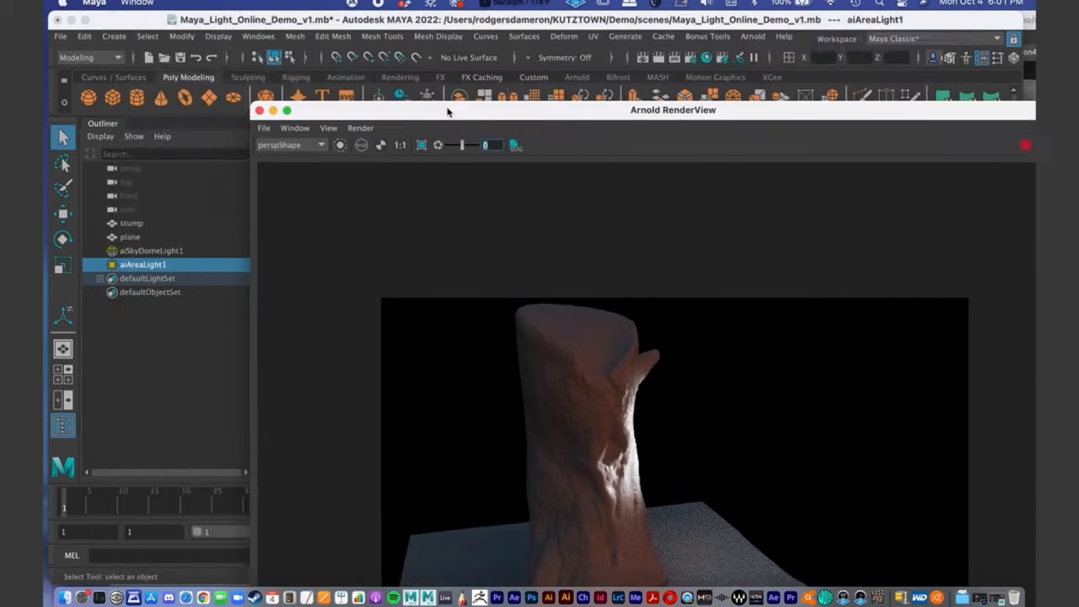
{"action": "left_click", "coordinate": [364, 48]}
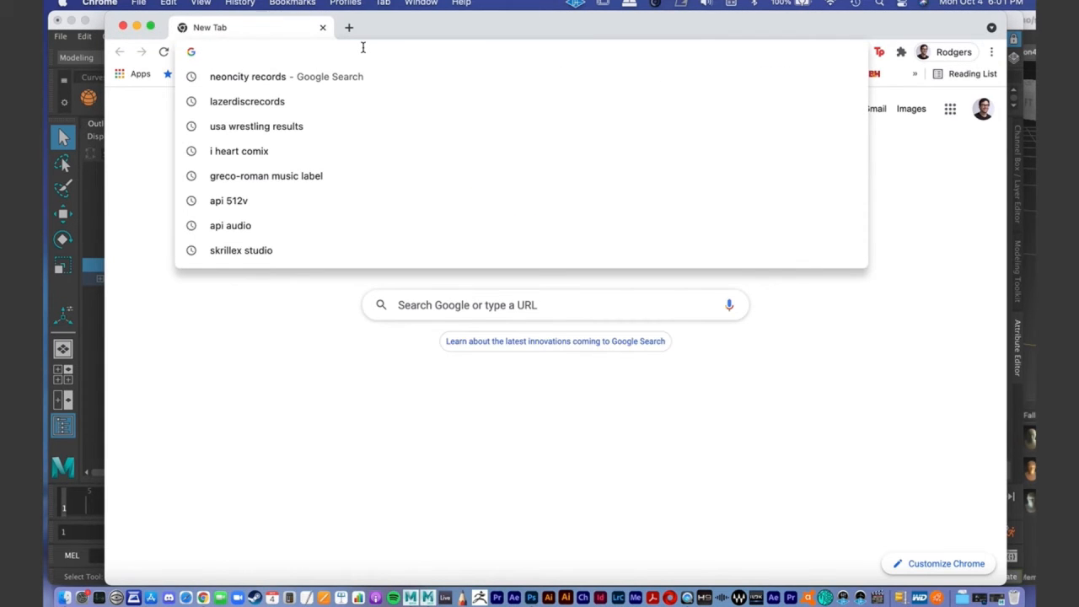
{"action": "type", "text": "lighting ba"}
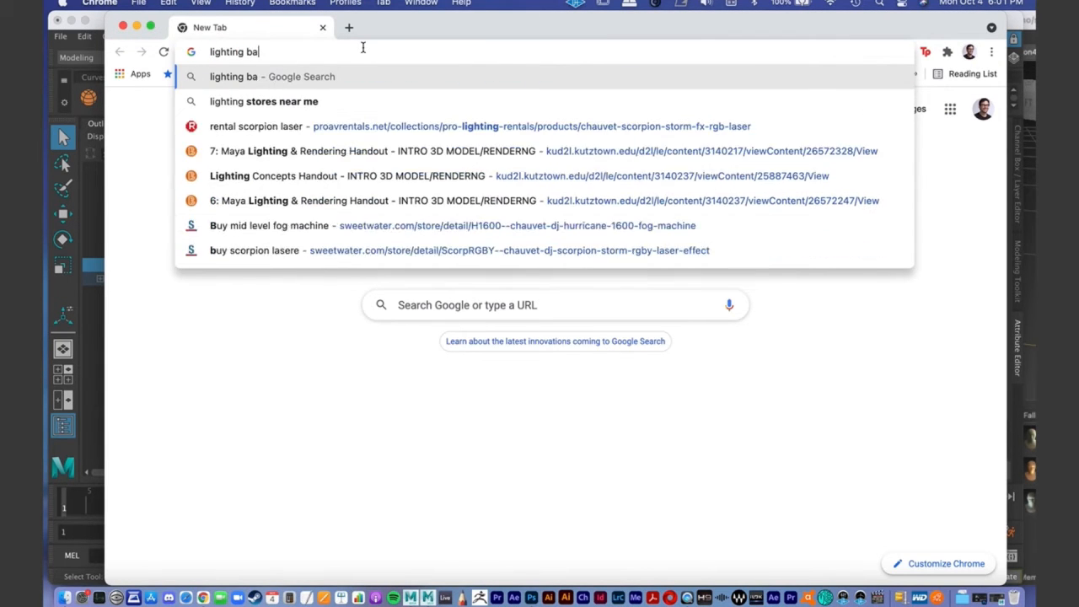
{"action": "type", "text": "rn doors"}
{"action": "key", "text": "Return"}
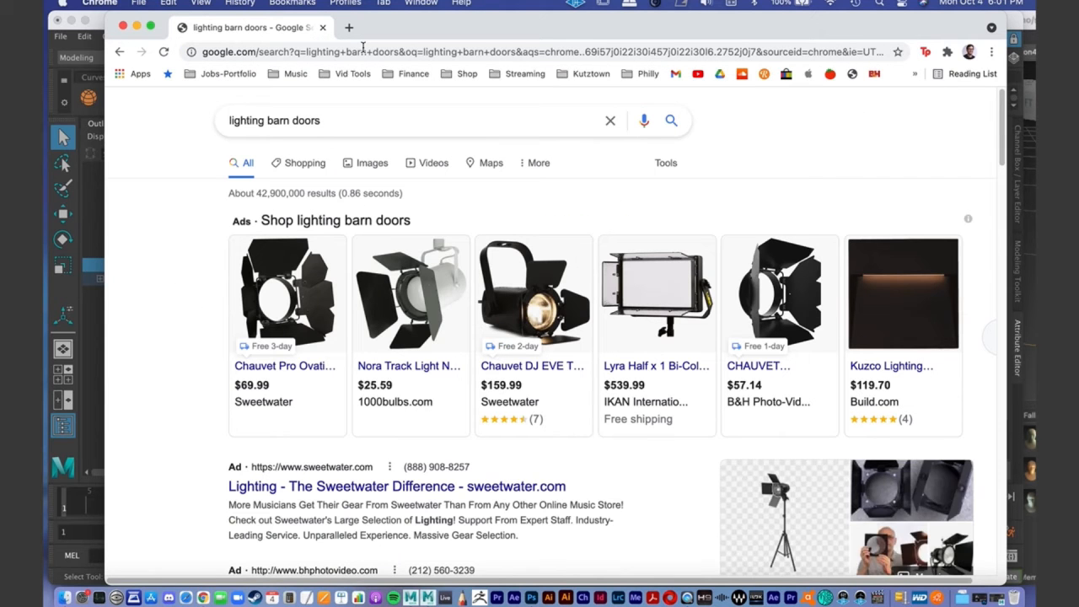
- Open the Nora NT-339 barn door product page, examine its photo, and close both browser pages to return to Maya
{"action": "left_click", "coordinate": [426, 306]}
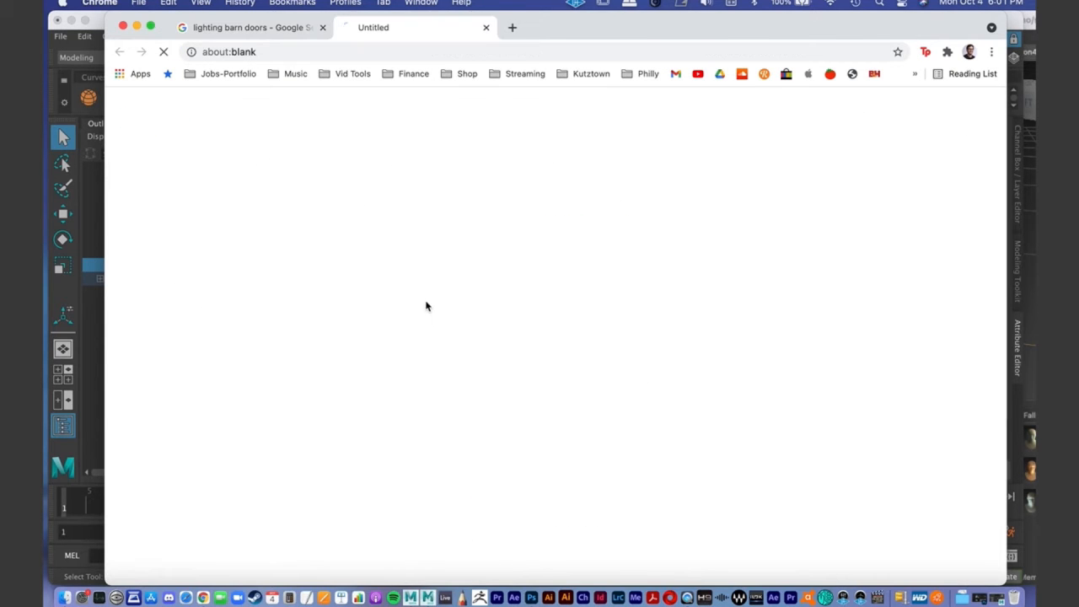
{"action": "left_click", "coordinate": [276, 29]}
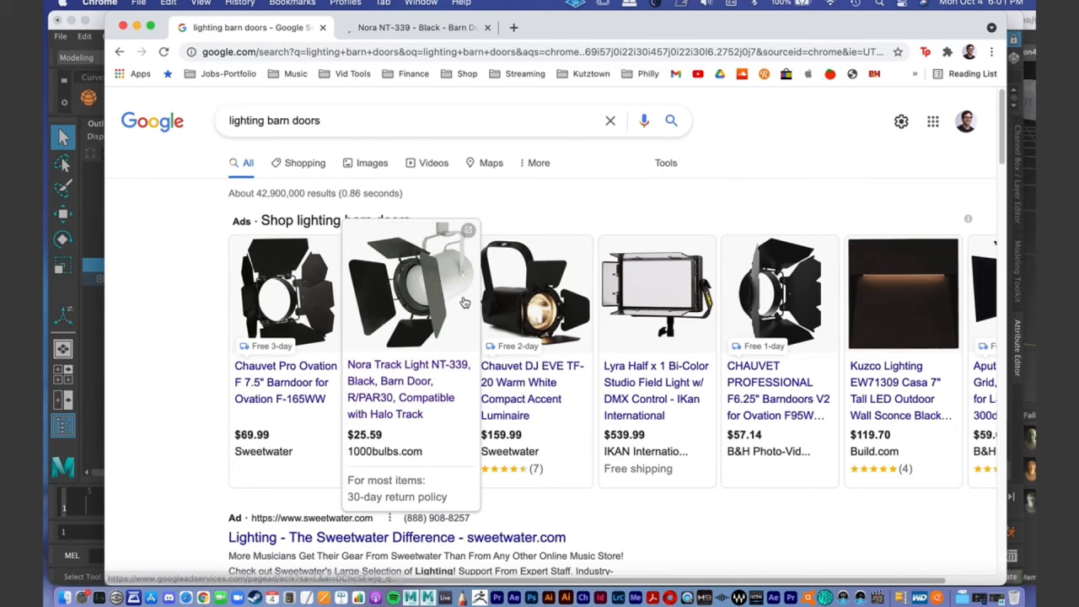
{"action": "left_click", "coordinate": [413, 27]}
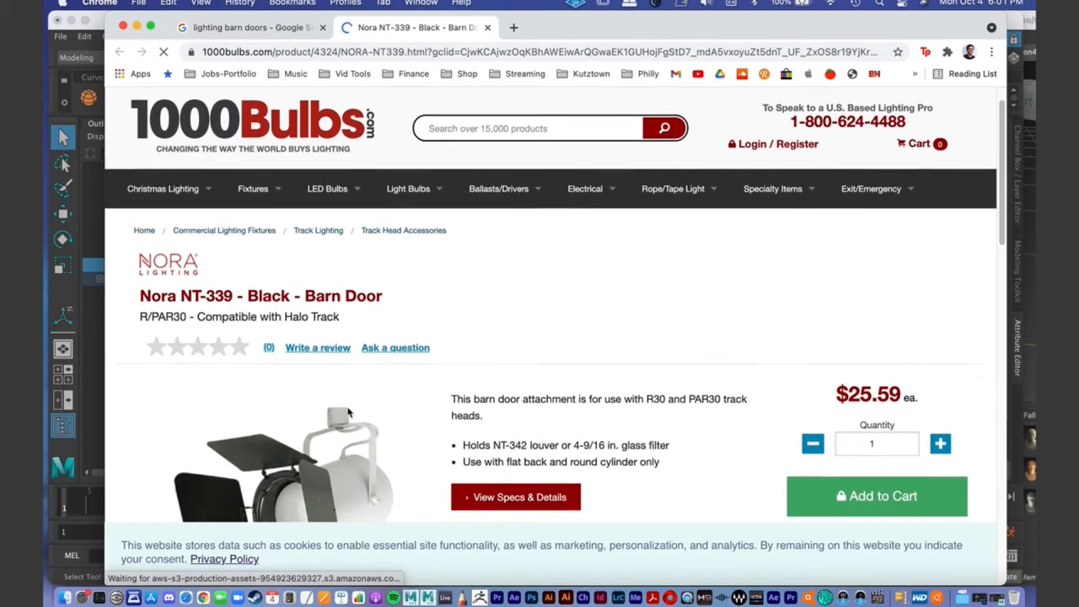
{"action": "scroll", "coordinate": [310, 367], "scroll_direction": "down", "scroll_amount": 5}
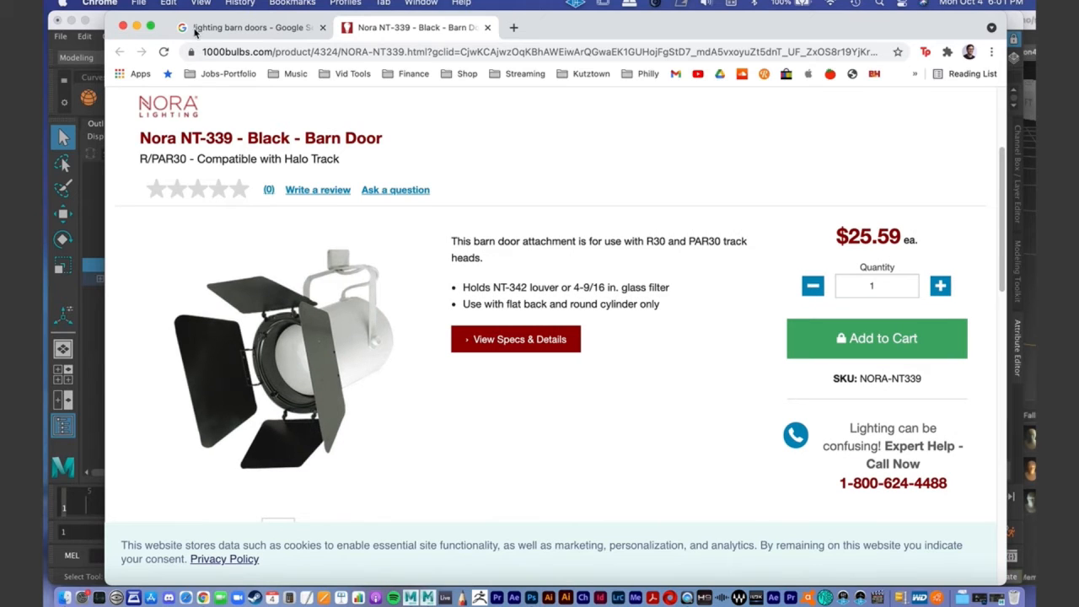
{"action": "left_click", "coordinate": [488, 28]}
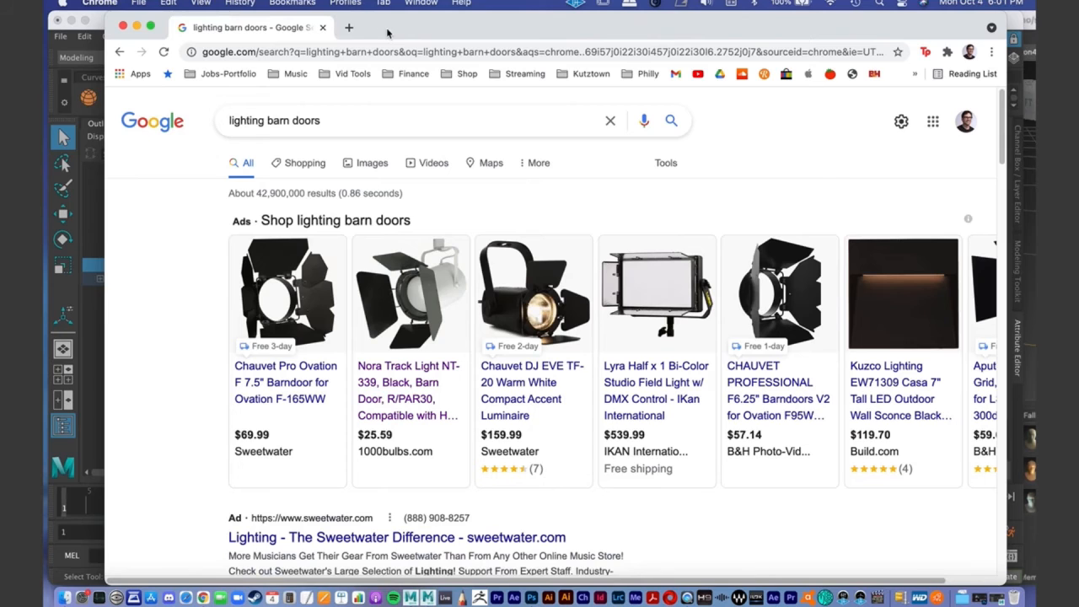
{"action": "left_click", "coordinate": [322, 27]}
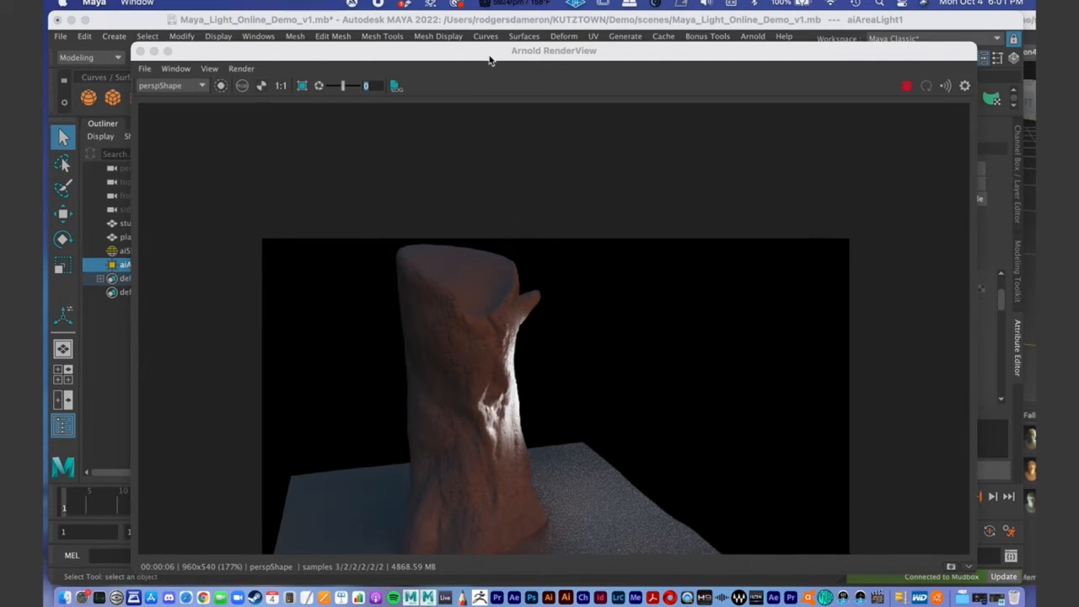
- Minimise the Arnold RenderView and restore the area light's Spread to 1.000
{"action": "left_click_drag", "start_coordinate": [490, 59], "coordinate": [456, 5]}
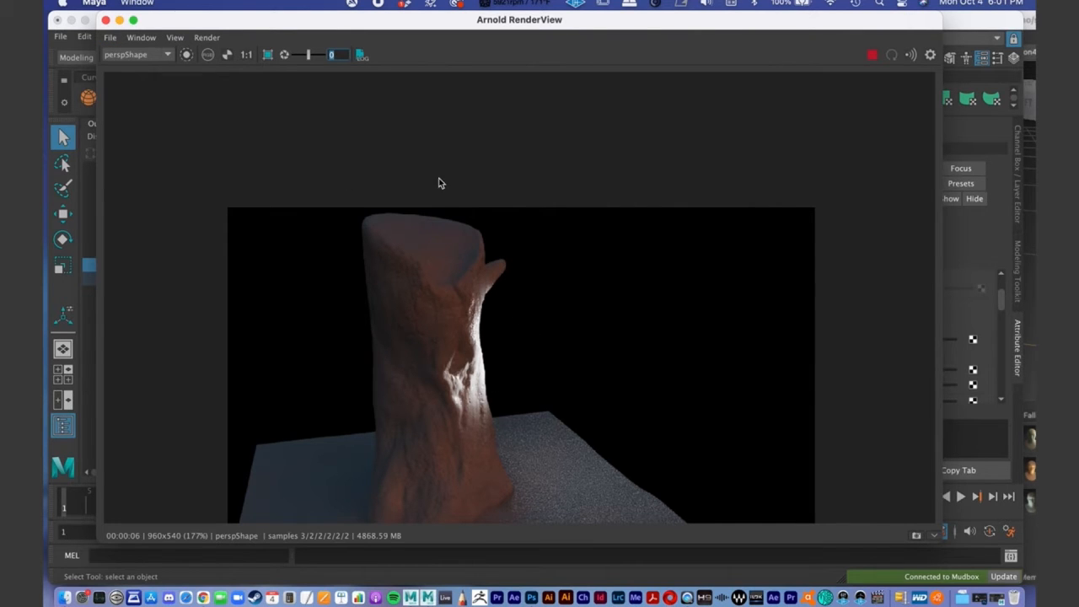
{"action": "left_click", "coordinate": [119, 19]}
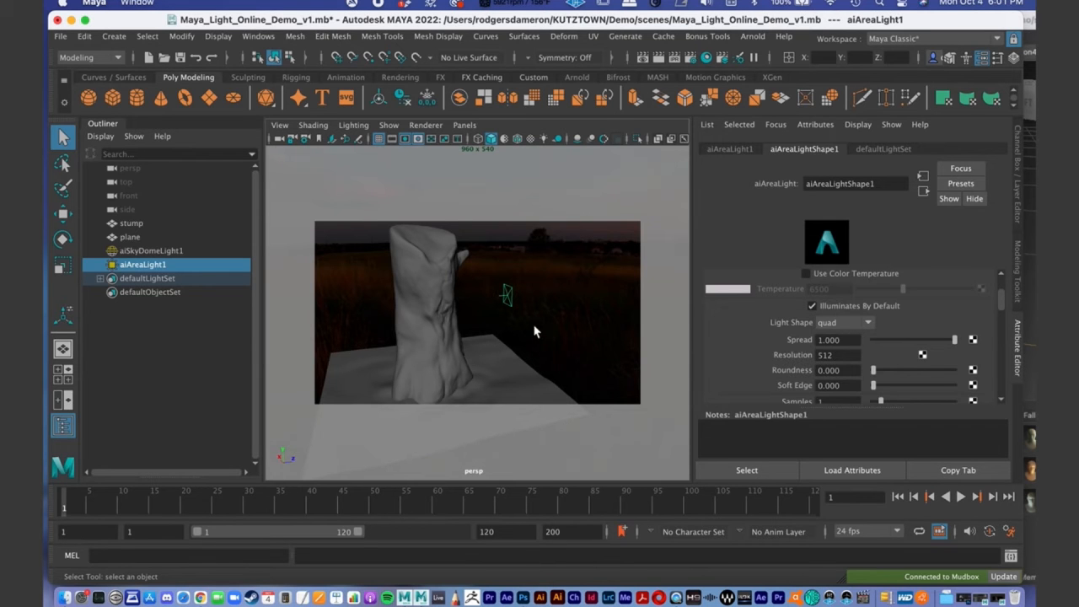
- Examine the stump and its area light from several angles and distances in the perspective view
{"action": "left_click_drag", "start_coordinate": [558, 336], "coordinate": [531, 326], "text": "alt"}
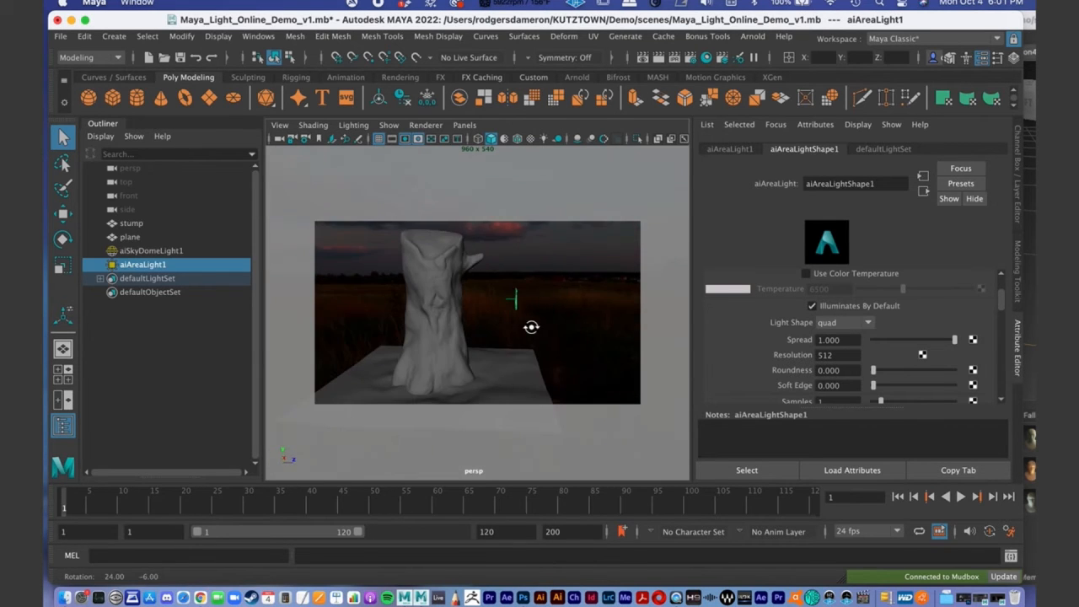
{"action": "right_click_drag", "start_coordinate": [489, 319], "coordinate": [517, 313], "text": "alt"}
{"action": "middle_click_drag", "start_coordinate": [456, 277], "coordinate": [496, 286], "text": "alt"}
{"action": "right_click_drag", "start_coordinate": [468, 285], "coordinate": [423, 290], "text": "alt"}
{"action": "middle_click_drag", "start_coordinate": [457, 298], "coordinate": [450, 308], "text": "alt"}
{"action": "right_click_drag", "start_coordinate": [449, 305], "coordinate": [464, 298], "text": "alt"}
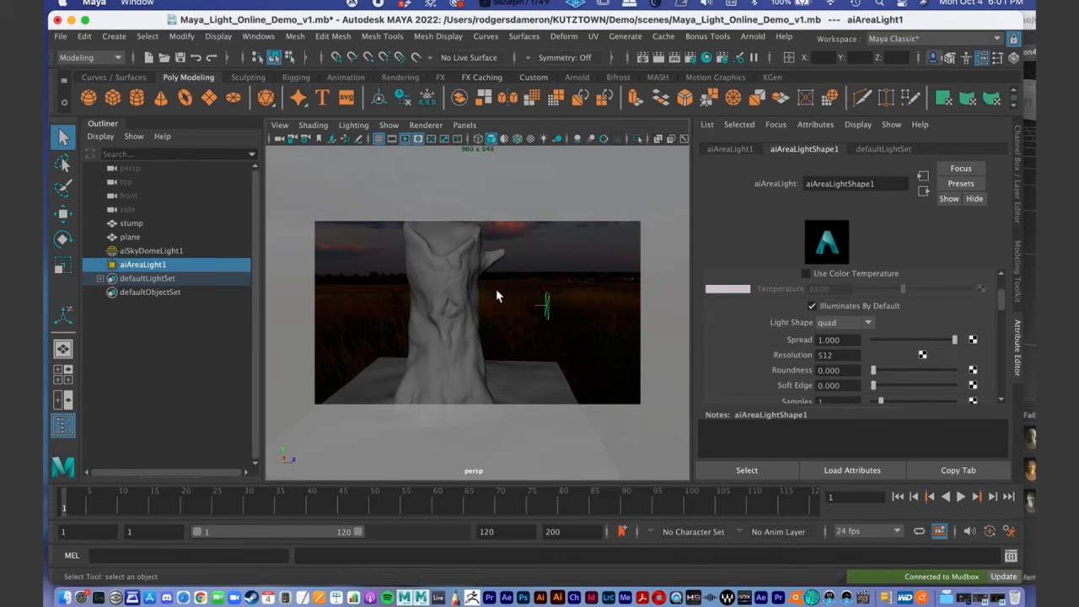
{"action": "middle_click_drag", "start_coordinate": [494, 297], "coordinate": [484, 267], "text": "alt"}
{"action": "right_click_drag", "start_coordinate": [484, 268], "coordinate": [421, 273], "text": "alt"}
{"action": "left_click_drag", "start_coordinate": [421, 273], "coordinate": [419, 267], "text": "alt"}
{"action": "middle_click_drag", "start_coordinate": [419, 267], "coordinate": [438, 275], "text": "alt"}
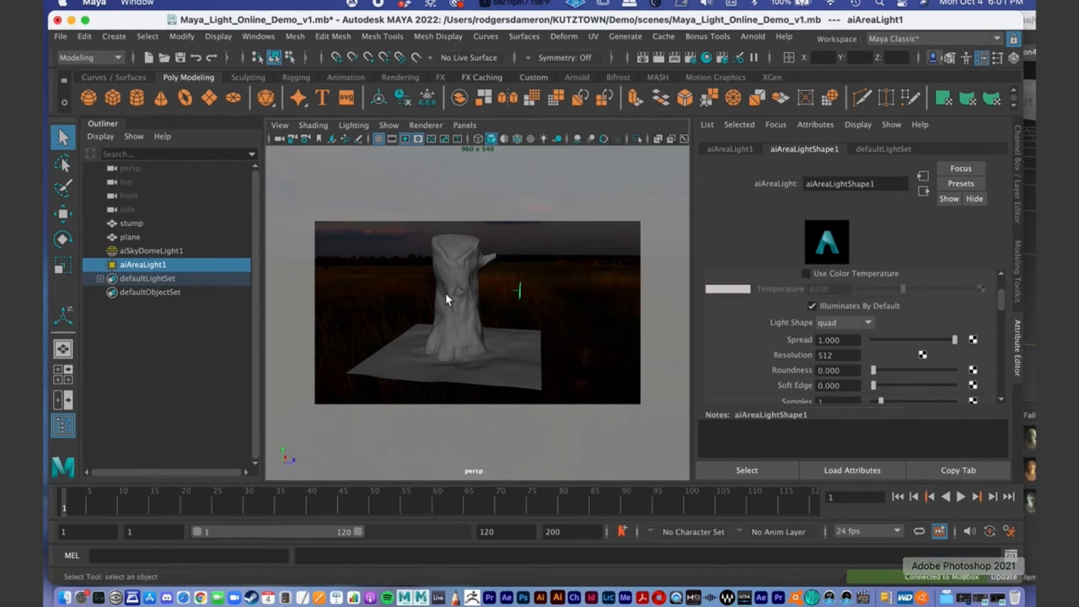
{"action": "mouse_move", "coordinate": [444, 294]}
{"action": "right_mouse_down", "text": "alt"}
{"action": "mouse_move", "coordinate": [513, 292]}
{"action": "mouse_move", "coordinate": [438, 289]}
{"action": "right_mouse_up", "text": "alt"}
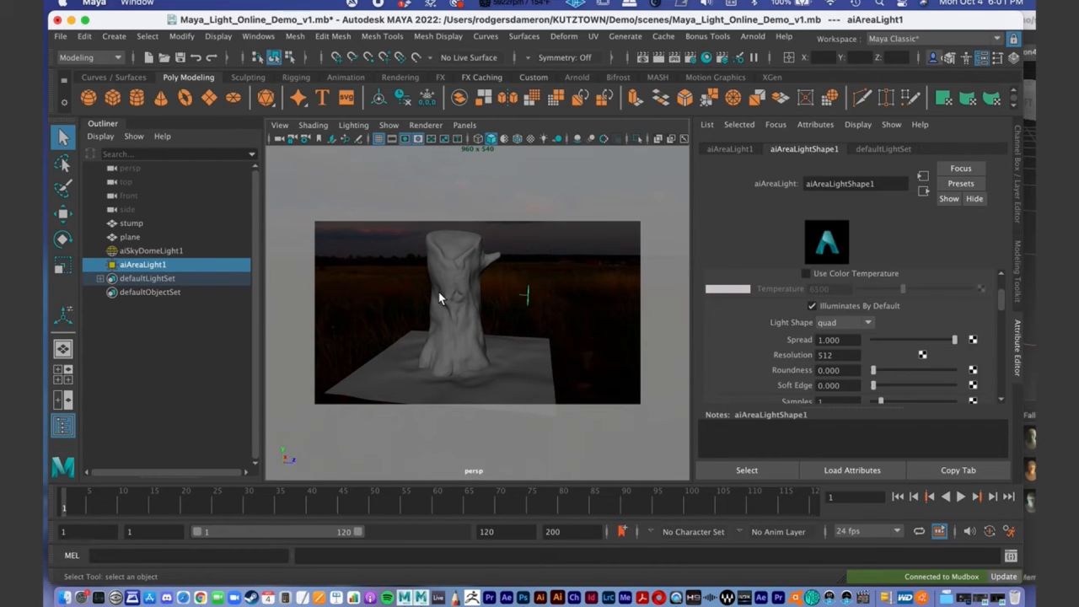
{"action": "middle_click_drag", "start_coordinate": [445, 300], "coordinate": [449, 312], "text": "alt"}
{"action": "right_click_drag", "start_coordinate": [449, 311], "coordinate": [469, 313], "text": "alt"}
{"action": "middle_click_drag", "start_coordinate": [469, 313], "coordinate": [477, 309], "text": "alt"}
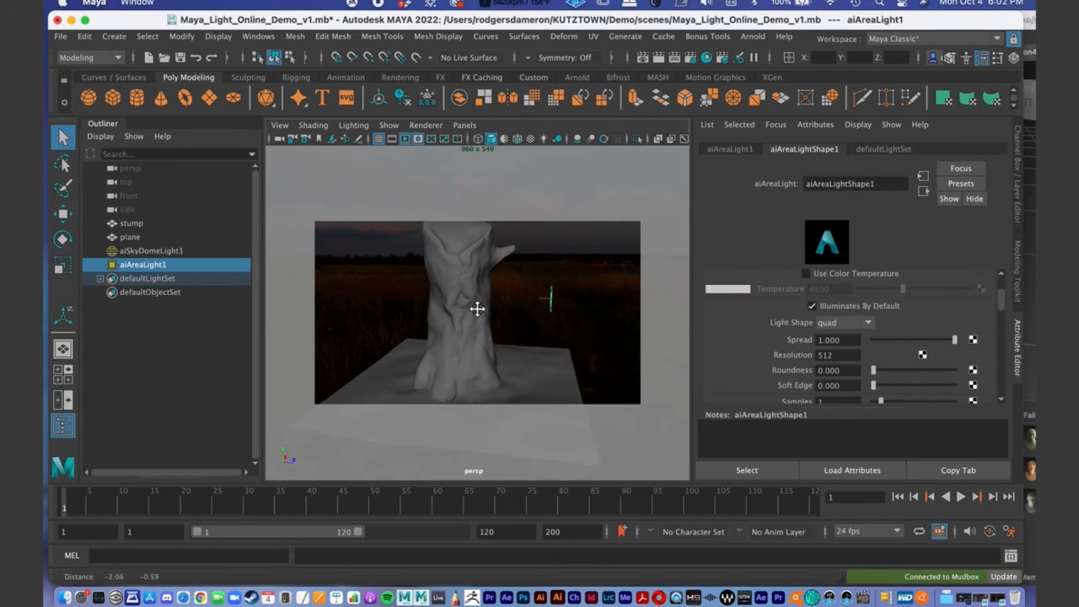
{"action": "right_click_drag", "start_coordinate": [477, 310], "coordinate": [447, 303], "text": "alt"}
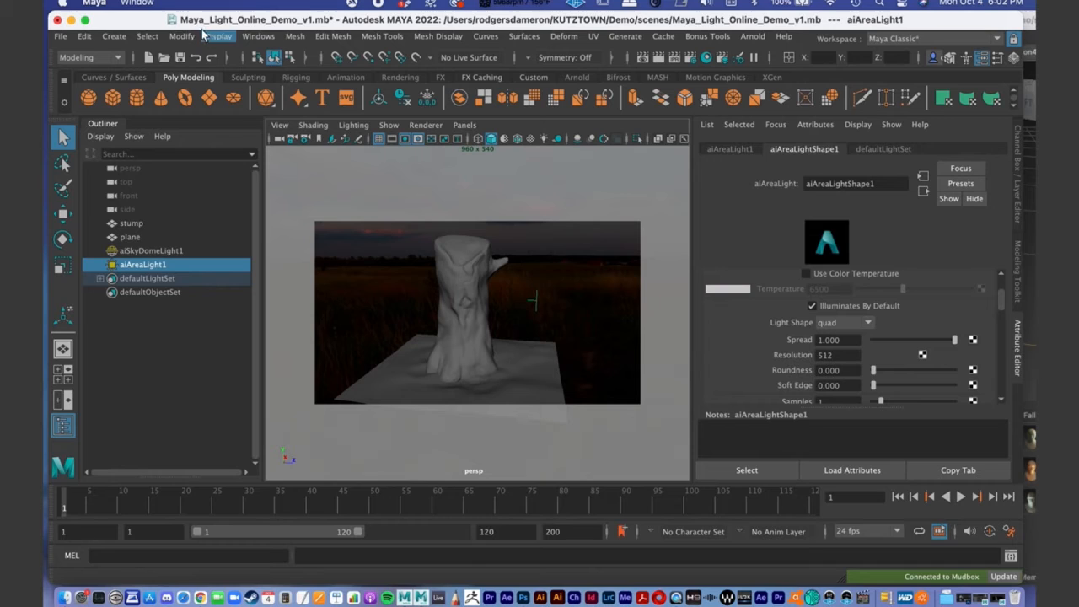
{"action": "left_click", "coordinate": [753, 37]}
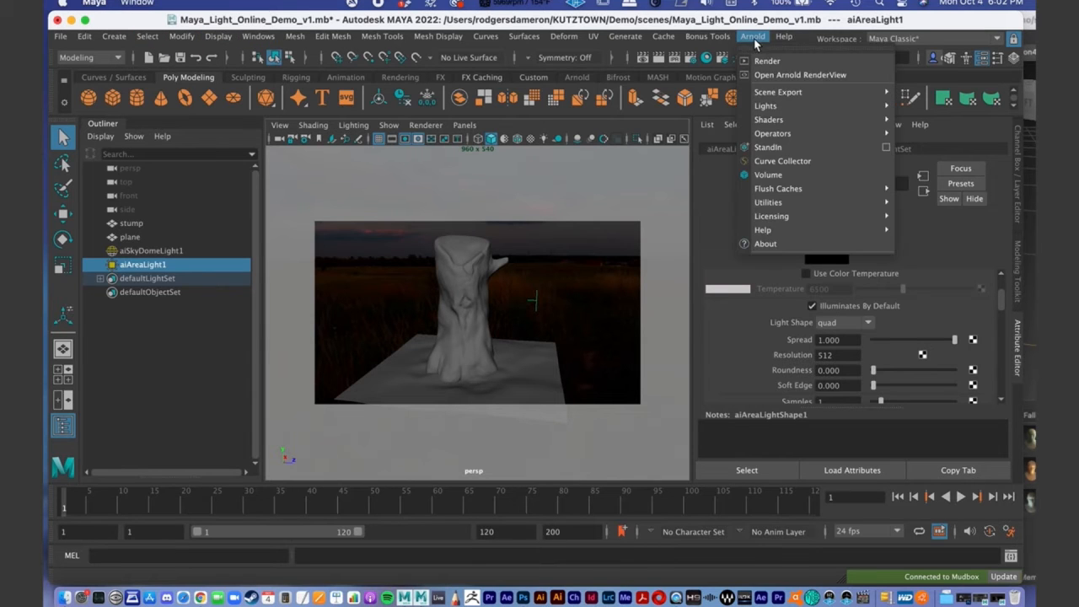
{"action": "left_click", "coordinate": [927, 105]}
{"action": "mouse_move", "coordinate": [440, 333]}
{"action": "right_mouse_down", "text": "alt"}
{"action": "mouse_move", "coordinate": [499, 330]}
{"action": "mouse_move", "coordinate": [439, 315]}
{"action": "right_mouse_up", "text": "alt"}
{"action": "key", "text": "w"}
{"action": "left_click_drag", "start_coordinate": [561, 339], "coordinate": [511, 342]}
{"action": "left_click_drag", "start_coordinate": [443, 271], "coordinate": [443, 244]}
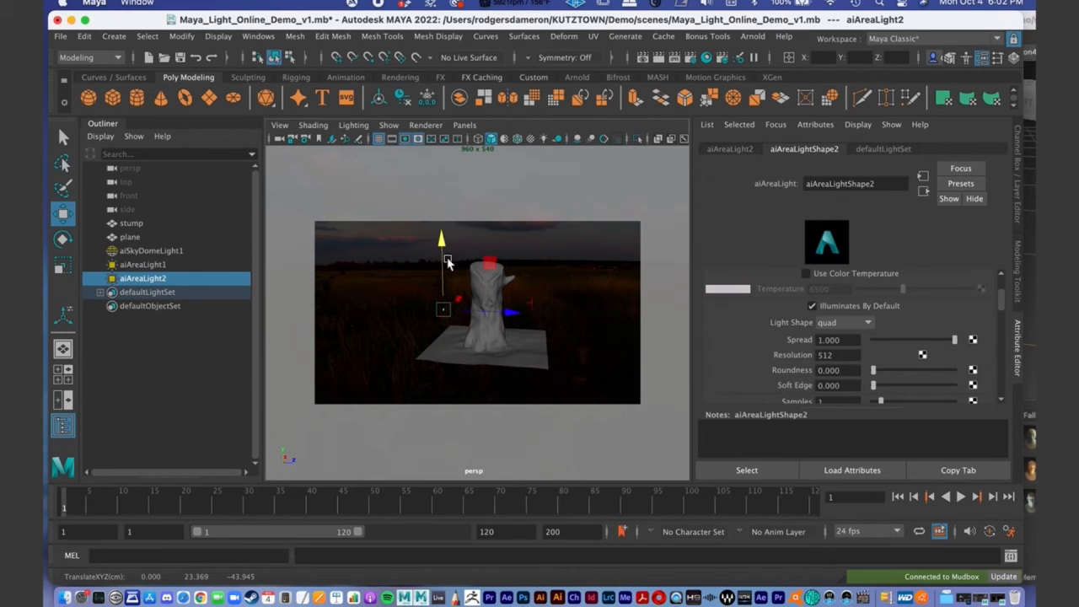
{"action": "key", "text": "Delete"}
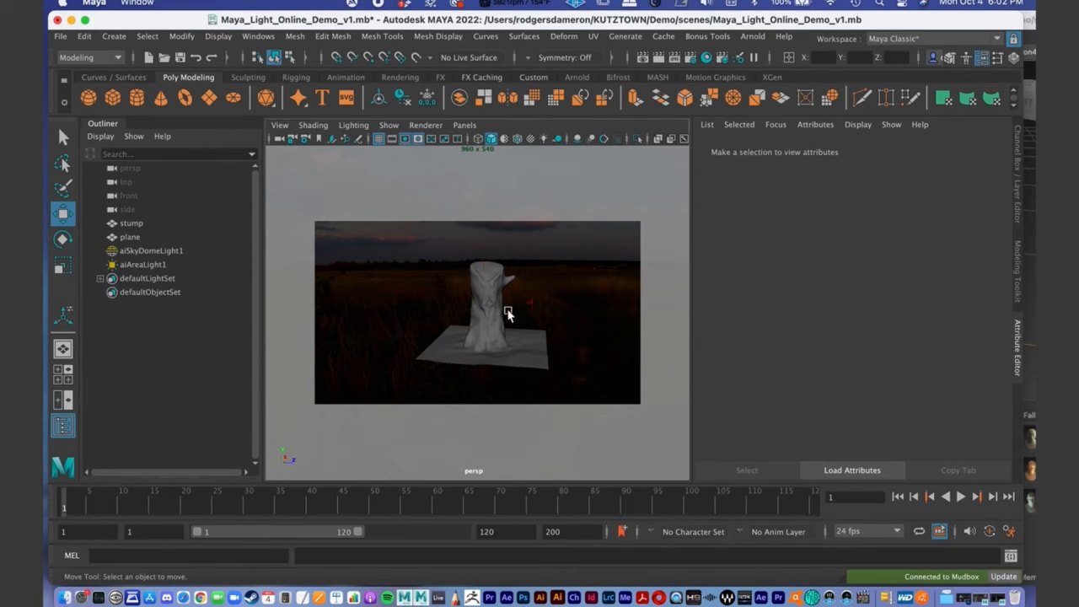
- Select the existing area light beside the stump and rename it Keylight
{"action": "left_click", "coordinate": [532, 308]}
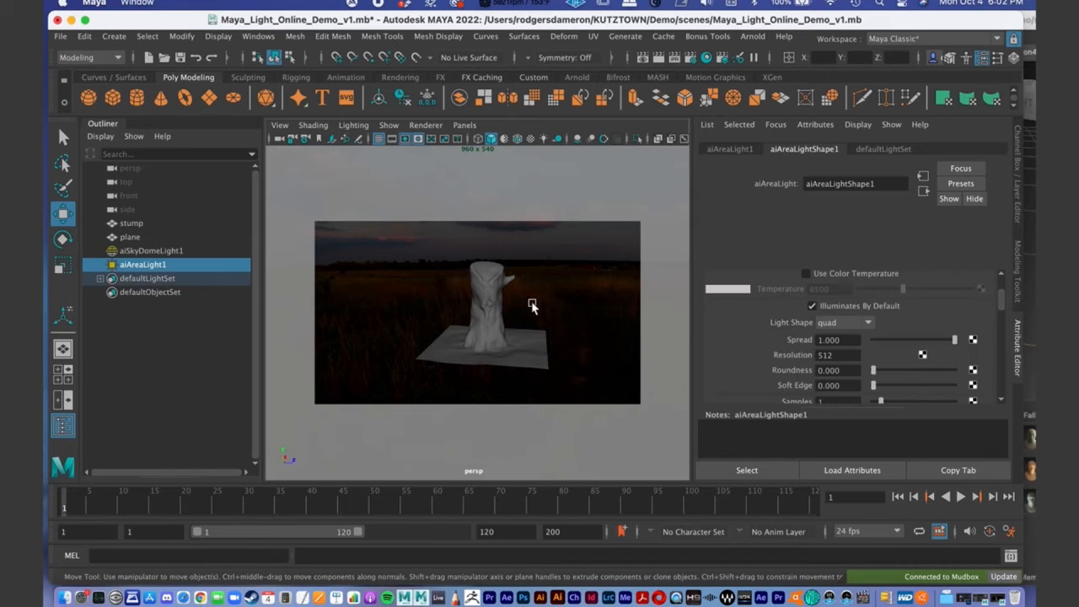
{"action": "double_click", "coordinate": [139, 266]}
{"action": "type", "text": "Keylight"}
{"action": "key", "text": "Return"}
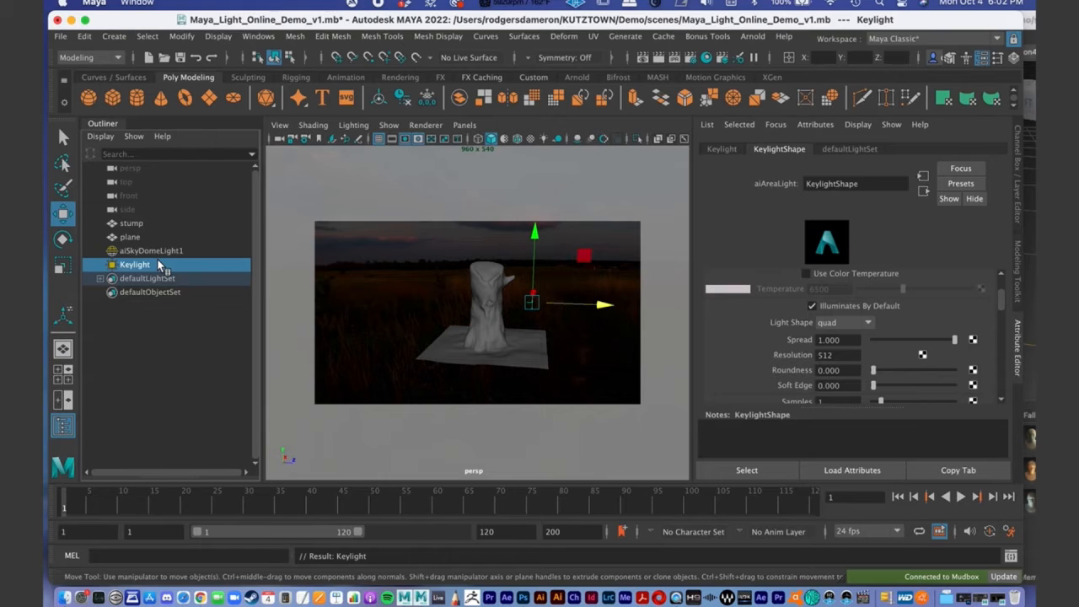
- Duplicate Keylight and rename the copy FillLight
{"action": "key", "text": "ctrl+d"}
{"action": "double_click", "coordinate": [148, 279]}
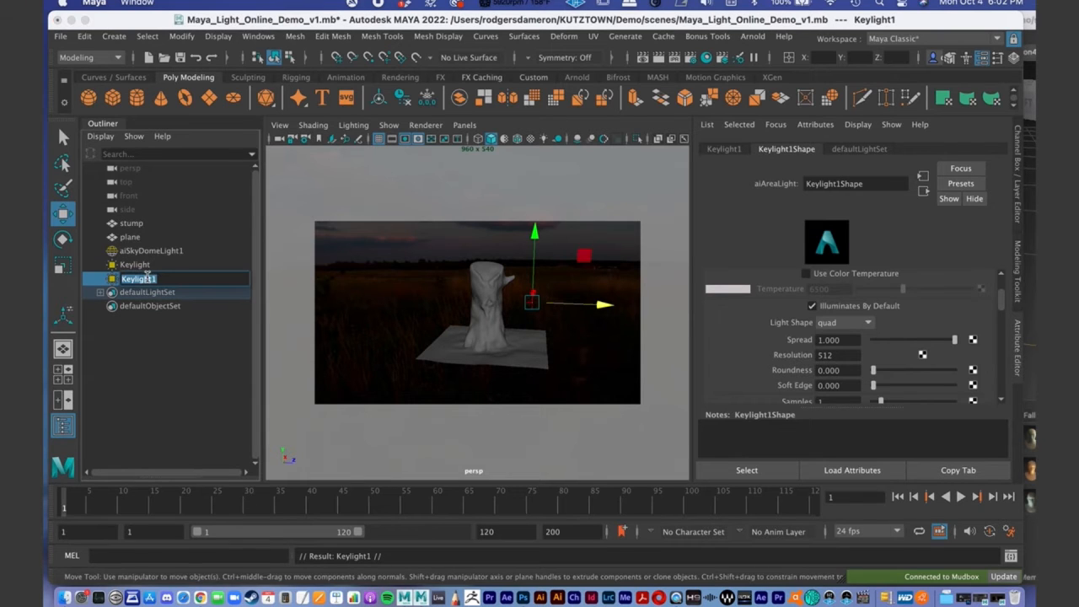
{"action": "type", "text": "FillLight"}
{"action": "key", "text": "Return"}
- Move FillLight to the stump's opposite side, rotate it about 180° around Y to face the stump, and adjust its position
{"action": "left_click_drag", "start_coordinate": [602, 305], "coordinate": [345, 313]}
{"action": "key", "text": "e"}
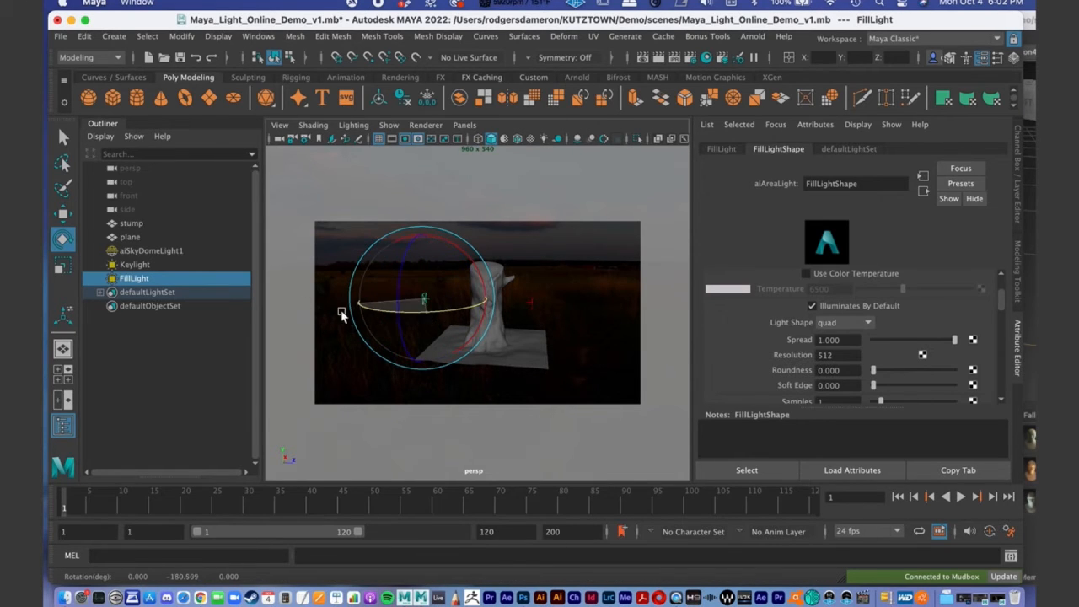
{"action": "left_click_drag", "start_coordinate": [472, 258], "coordinate": [472, 253]}
{"action": "key", "text": "w"}
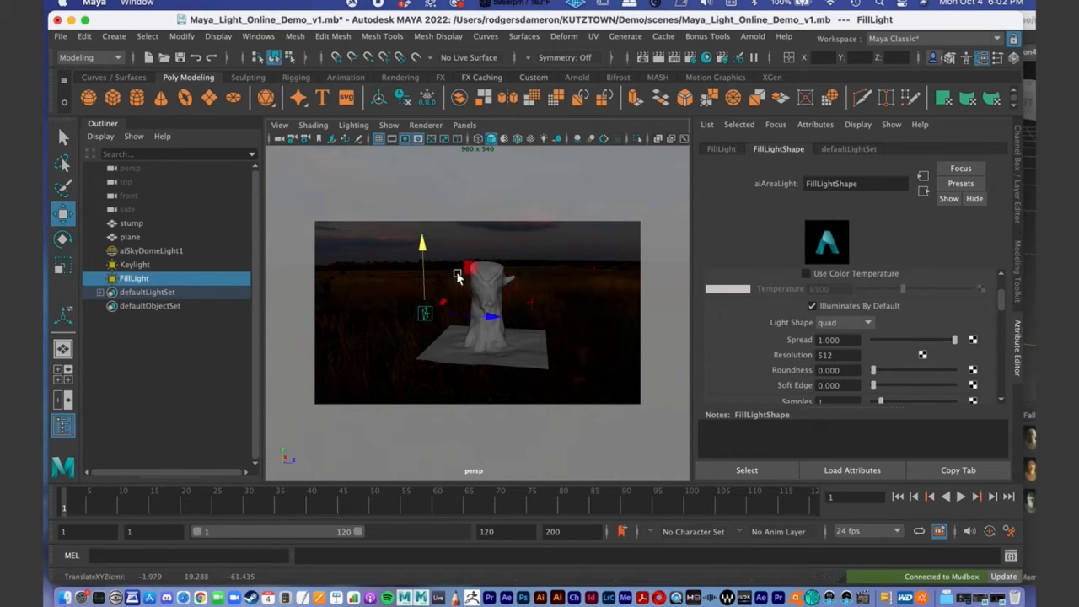
{"action": "left_click_drag", "start_coordinate": [492, 317], "coordinate": [520, 320]}
- Frame the stump closely from the front and reopen the Arnold RenderView to examine the key and fill lighting
{"action": "right_click_drag", "start_coordinate": [506, 322], "coordinate": [432, 332], "text": "alt"}
{"action": "left_click_drag", "start_coordinate": [432, 332], "coordinate": [430, 324], "text": "alt"}
{"action": "right_click_drag", "start_coordinate": [432, 326], "coordinate": [438, 300], "text": "alt"}
{"action": "mouse_move", "coordinate": [438, 300]}
{"action": "left_mouse_down", "text": "alt"}
{"action": "mouse_move", "coordinate": [437, 311]}
{"action": "mouse_move", "coordinate": [447, 291]}
{"action": "mouse_move", "coordinate": [426, 295]}
{"action": "mouse_move", "coordinate": [477, 325]}
{"action": "mouse_move", "coordinate": [455, 292]}
{"action": "left_mouse_up", "text": "alt"}
{"action": "left_click_drag", "start_coordinate": [369, 263], "coordinate": [364, 251]}
{"action": "left_click_drag", "start_coordinate": [435, 284], "coordinate": [436, 259], "text": "alt"}
{"action": "right_click_drag", "start_coordinate": [479, 285], "coordinate": [464, 282], "text": "alt"}
{"action": "mouse_move", "coordinate": [465, 285]}
{"action": "left_mouse_down", "text": "alt"}
{"action": "mouse_move", "coordinate": [474, 297]}
{"action": "mouse_move", "coordinate": [448, 277]}
{"action": "left_mouse_up", "text": "alt"}
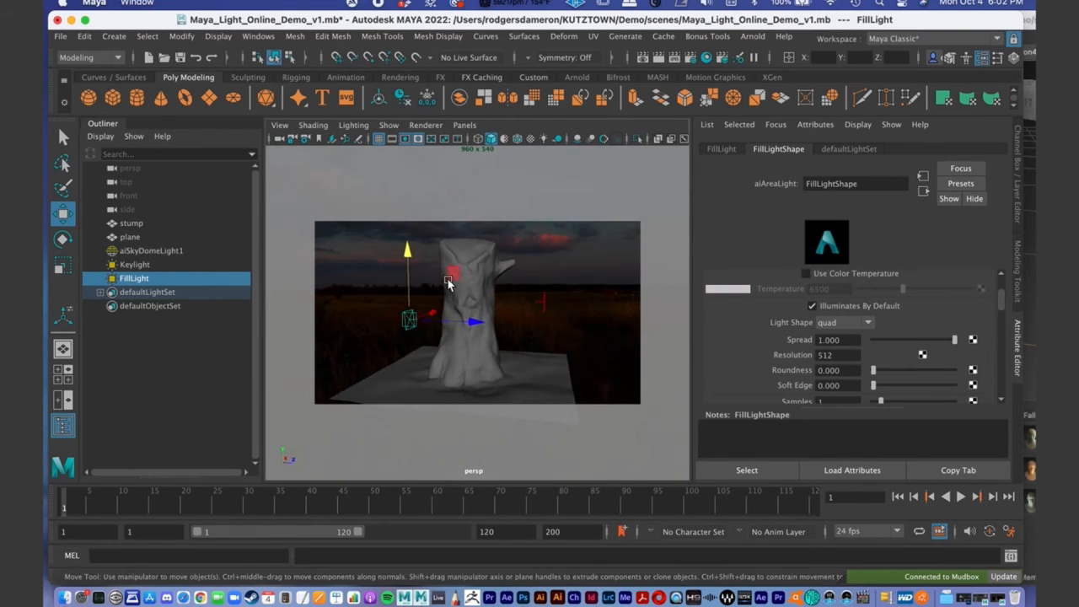
{"action": "left_click", "coordinate": [1001, 597]}
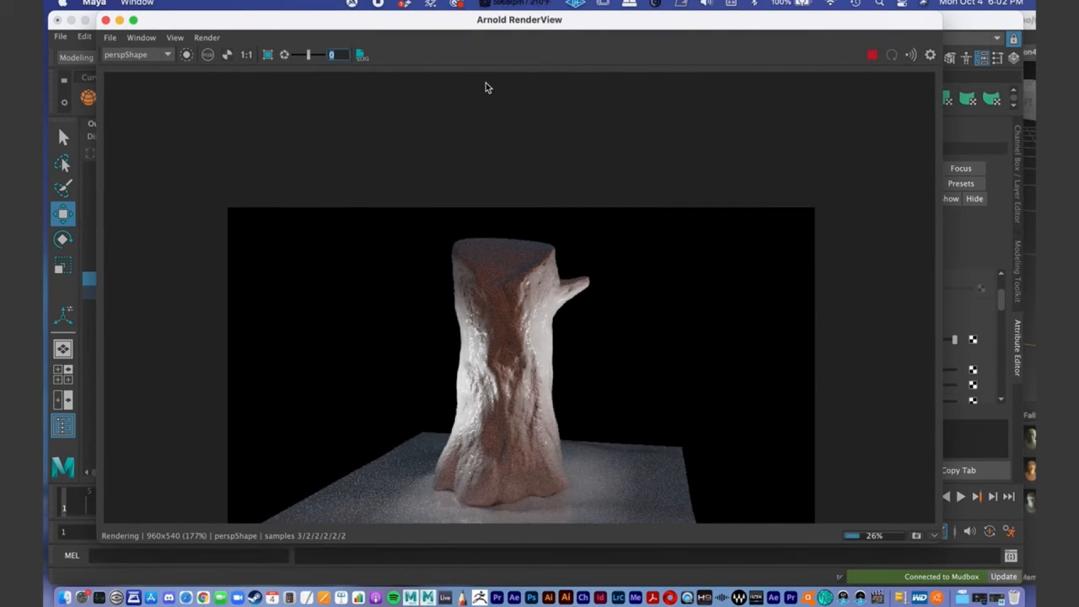
- Shift FillLight along the X axis beside the stump and examine the result in the Arnold RenderView
{"action": "double_click", "coordinate": [424, 27]}
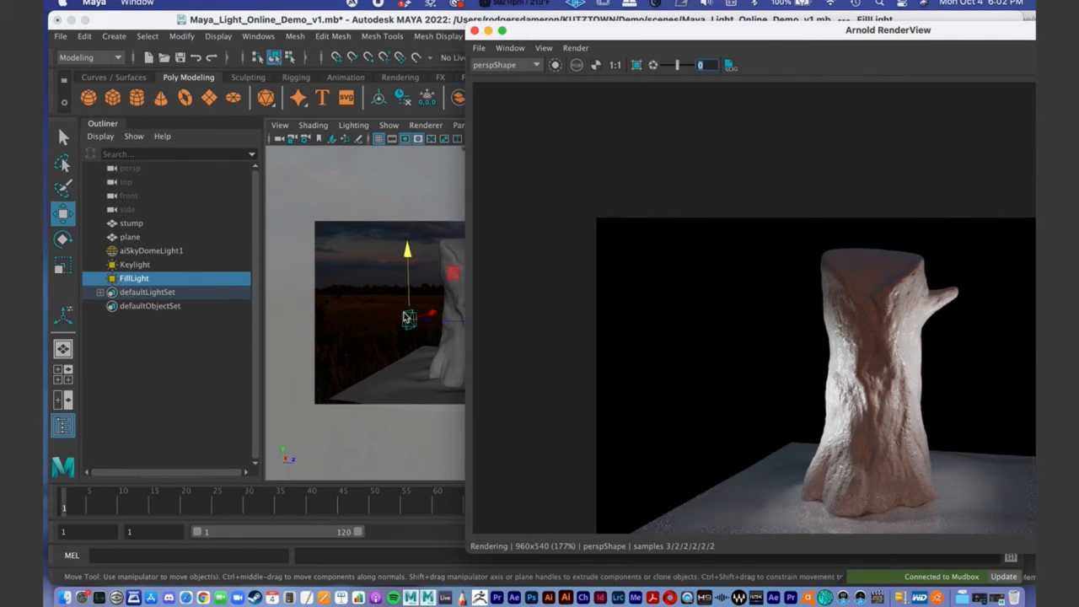
{"action": "left_click_drag", "start_coordinate": [429, 317], "coordinate": [438, 310]}
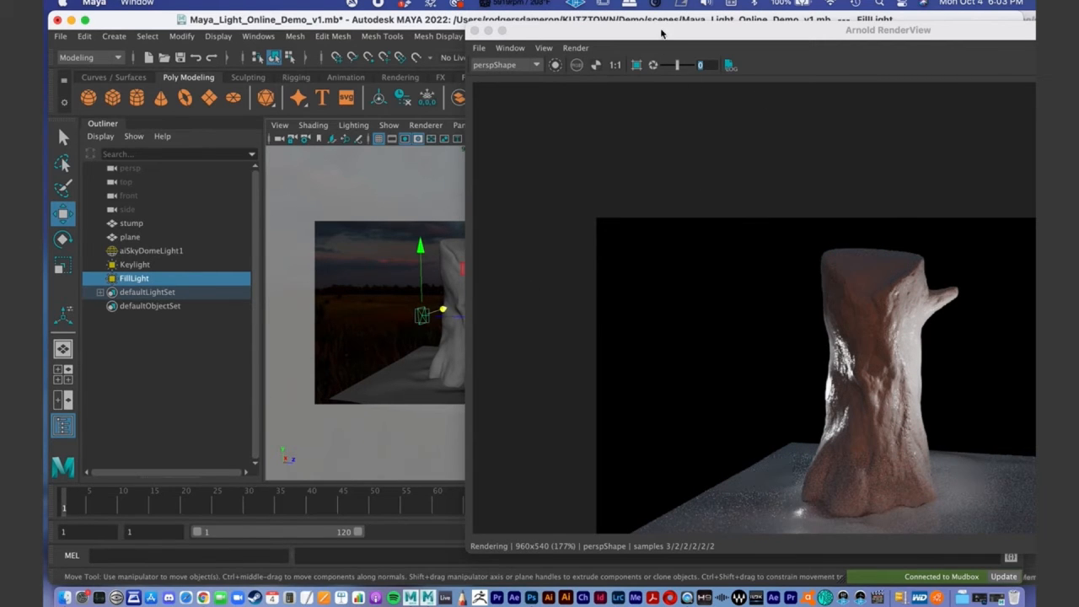
{"action": "left_click_drag", "start_coordinate": [662, 33], "coordinate": [483, 15]}
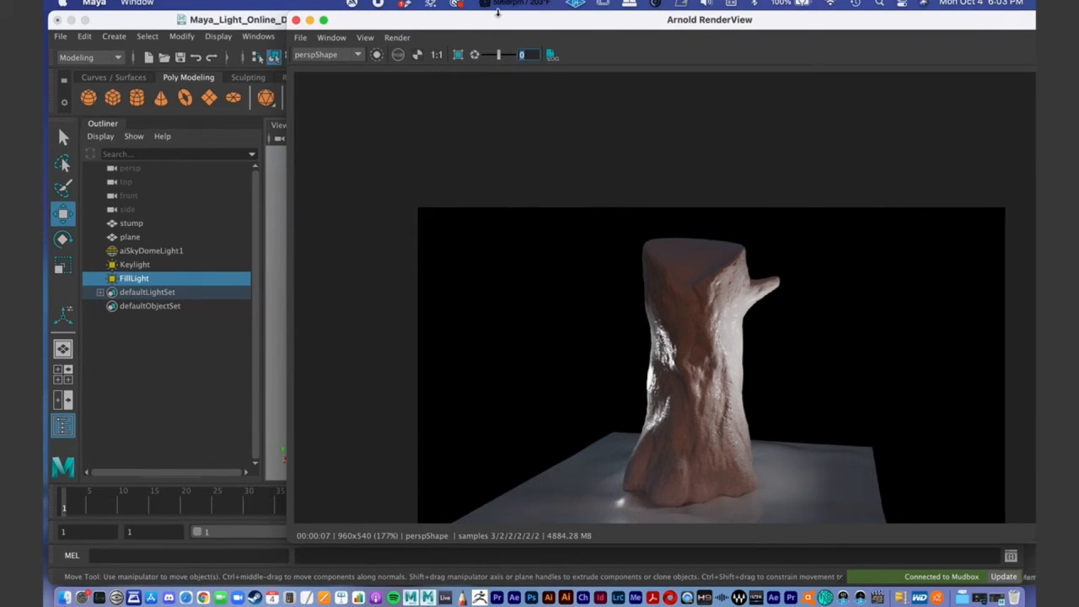
{"action": "left_click_drag", "start_coordinate": [493, 26], "coordinate": [296, 2]}
{"action": "middle_click_drag", "start_coordinate": [632, 337], "coordinate": [657, 169]}
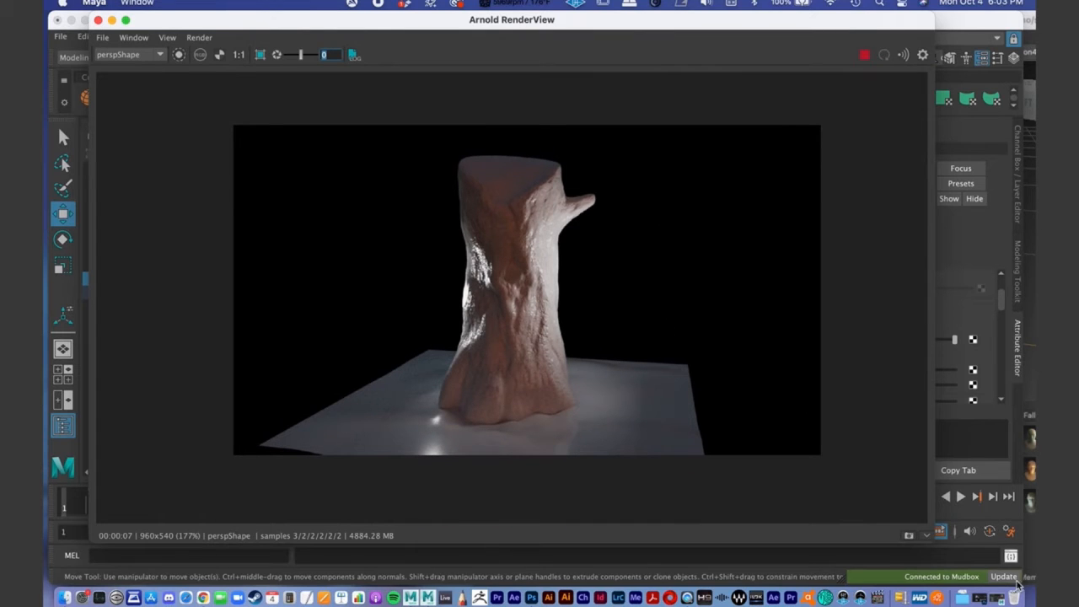
- Show the stored render snapshots and delete Snapshot_07 and Snapshot_06
{"action": "left_click", "coordinate": [930, 535]}
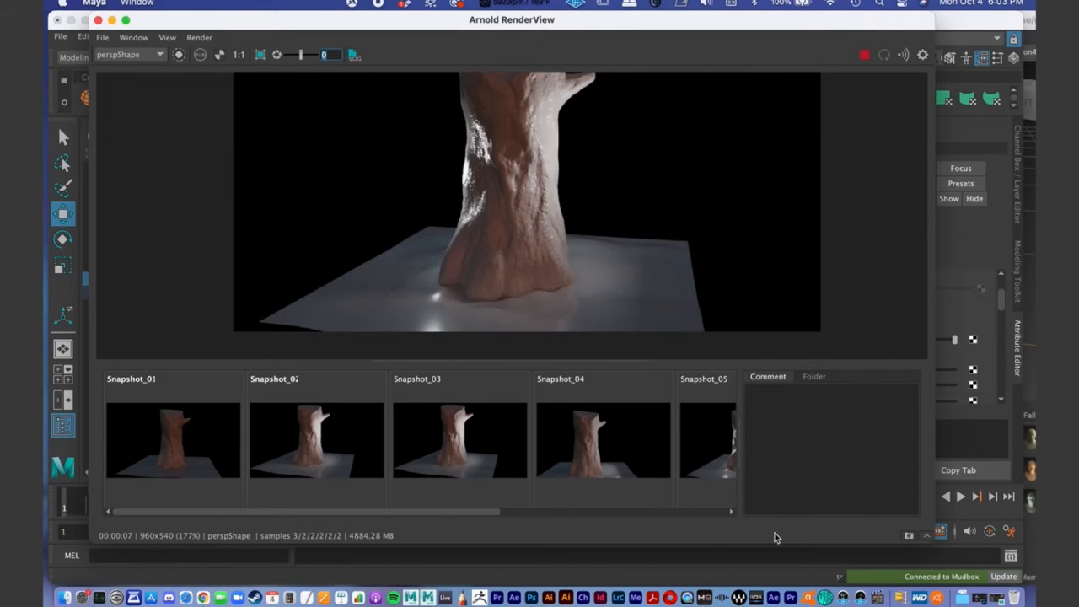
{"action": "left_click_drag", "start_coordinate": [469, 512], "coordinate": [727, 496]}
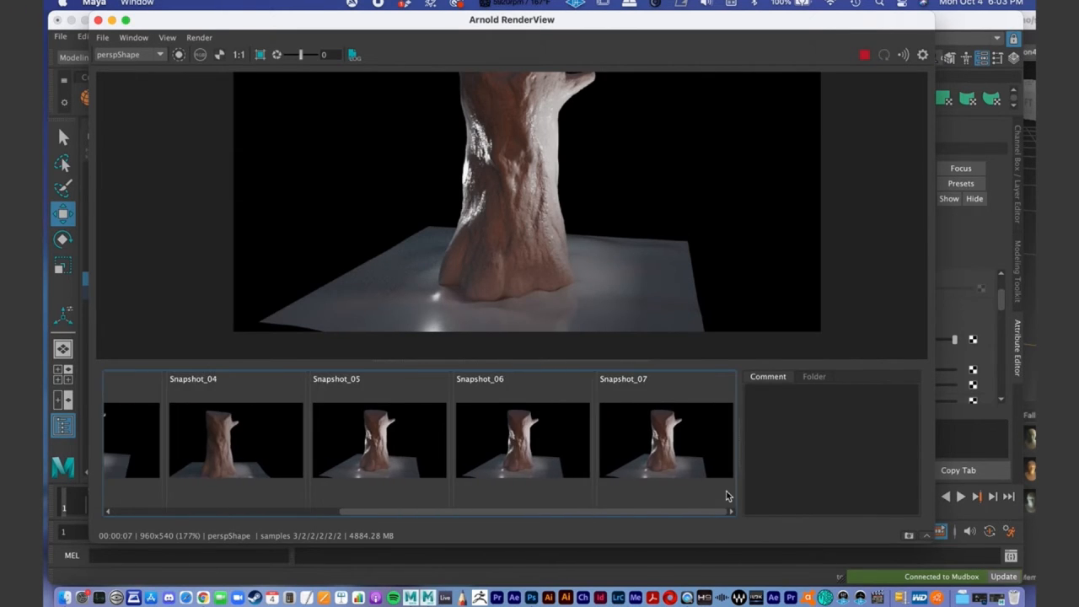
{"action": "right_click", "coordinate": [665, 442]}
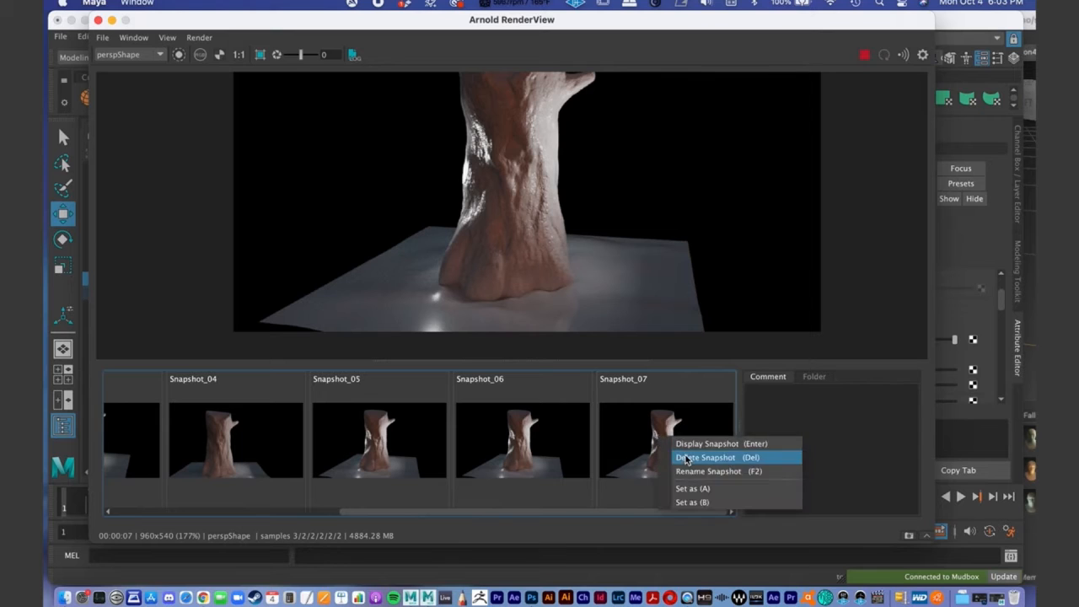
{"action": "left_click", "coordinate": [688, 460]}
{"action": "right_click", "coordinate": [665, 447]}
{"action": "left_click", "coordinate": [688, 467]}
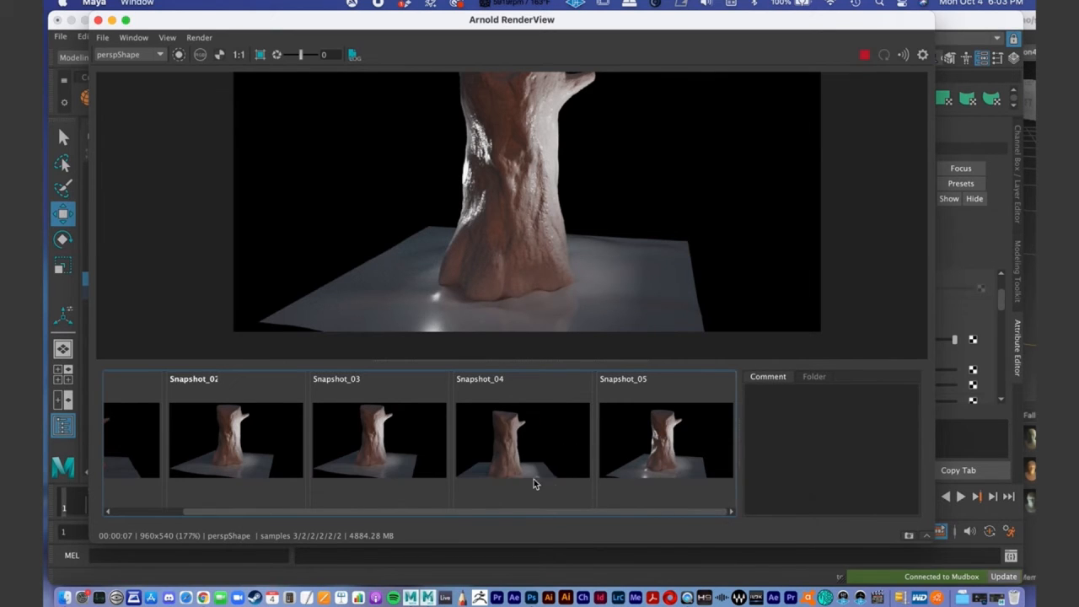
- Compare Snapshot_02, Snapshot_03 and Snapshot_04, and delete Snapshot_04
{"action": "left_click", "coordinate": [281, 451]}
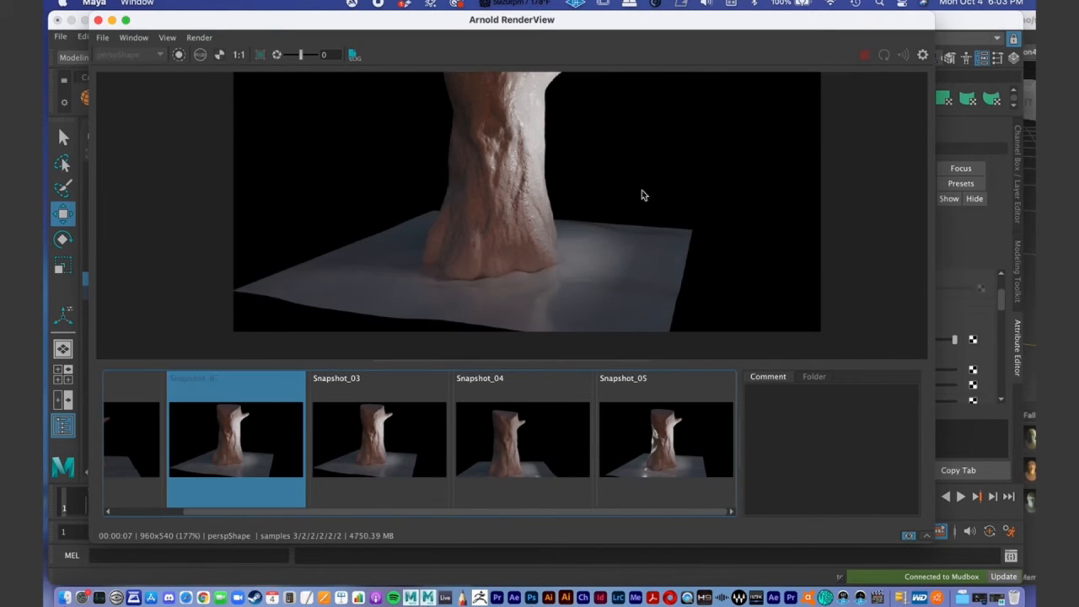
{"action": "middle_click_drag", "start_coordinate": [508, 219], "coordinate": [516, 240]}
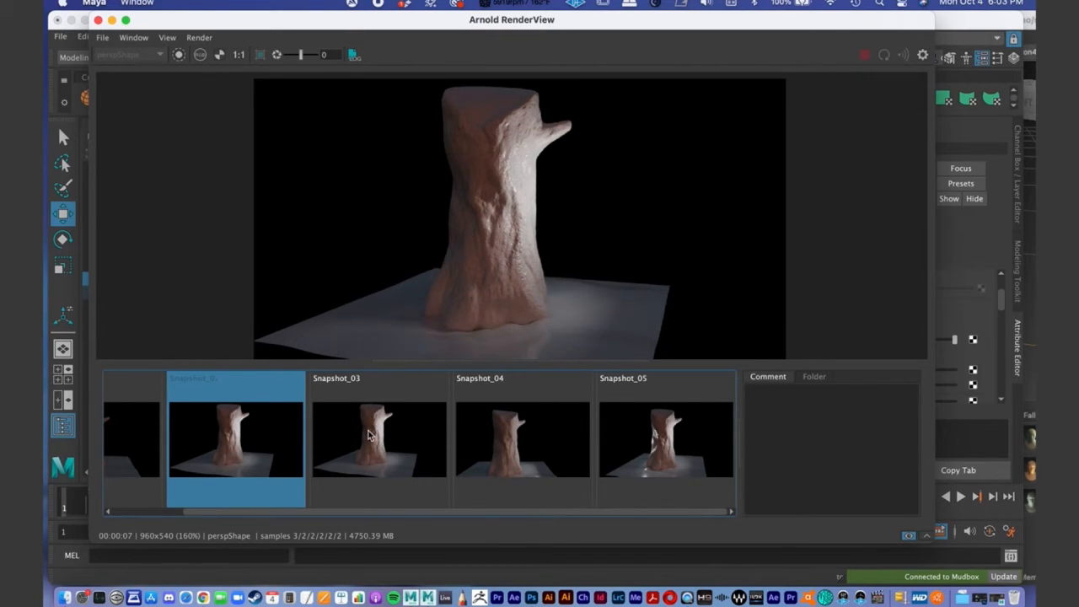
{"action": "left_click", "coordinate": [404, 440]}
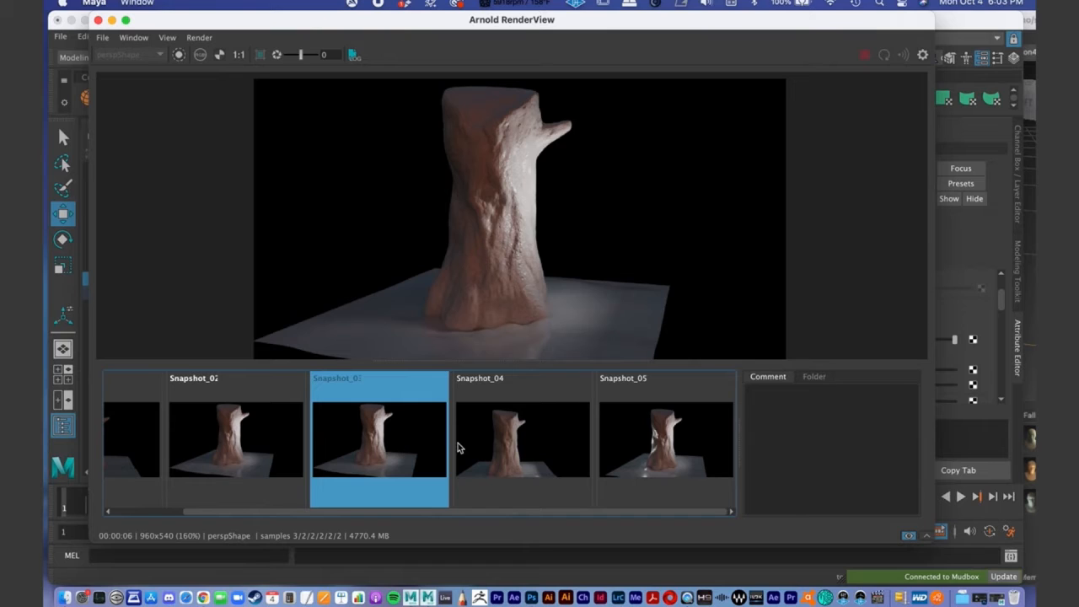
{"action": "left_click", "coordinate": [534, 451]}
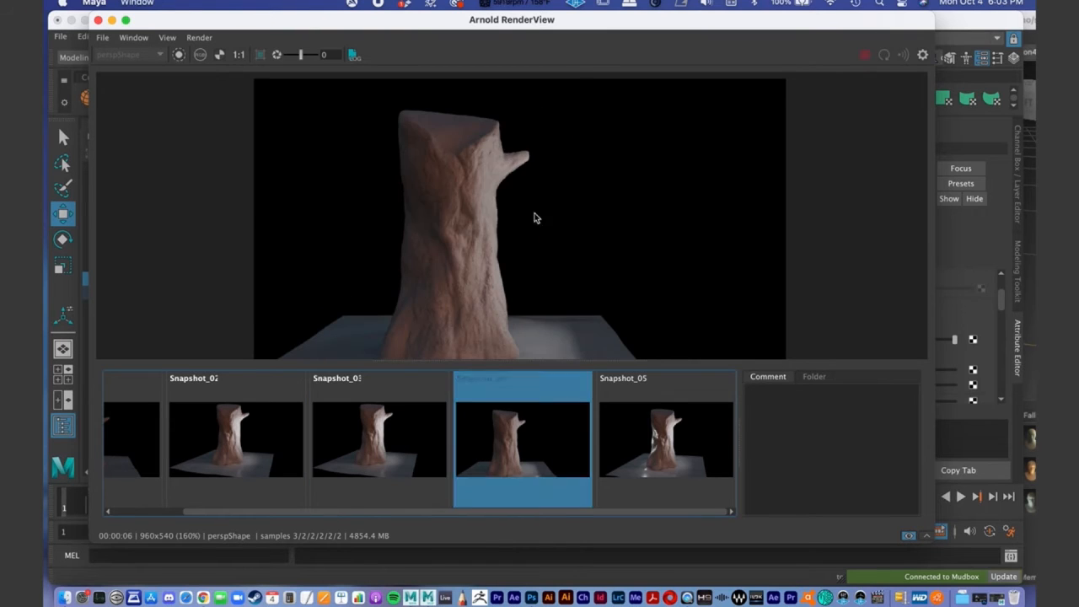
{"action": "left_click", "coordinate": [382, 445]}
{"action": "right_click", "coordinate": [528, 436]}
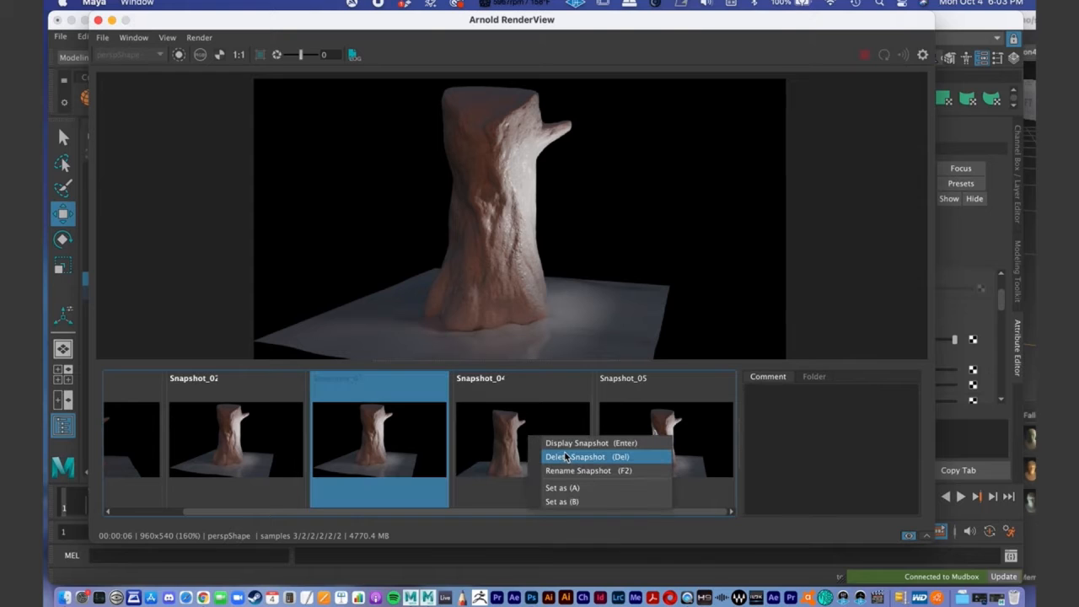
{"action": "left_click", "coordinate": [594, 457]}
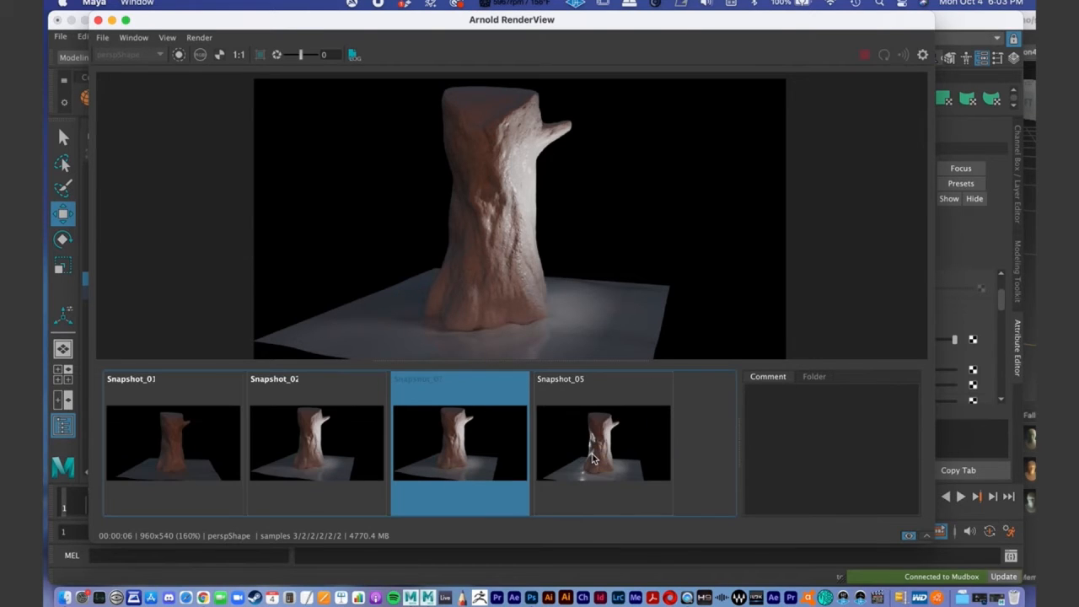
- Compare Snapshot_03 with Snapshot_05 to examine the fill light's effect, and minimize the Arnold RenderView
{"action": "left_click", "coordinate": [472, 447]}
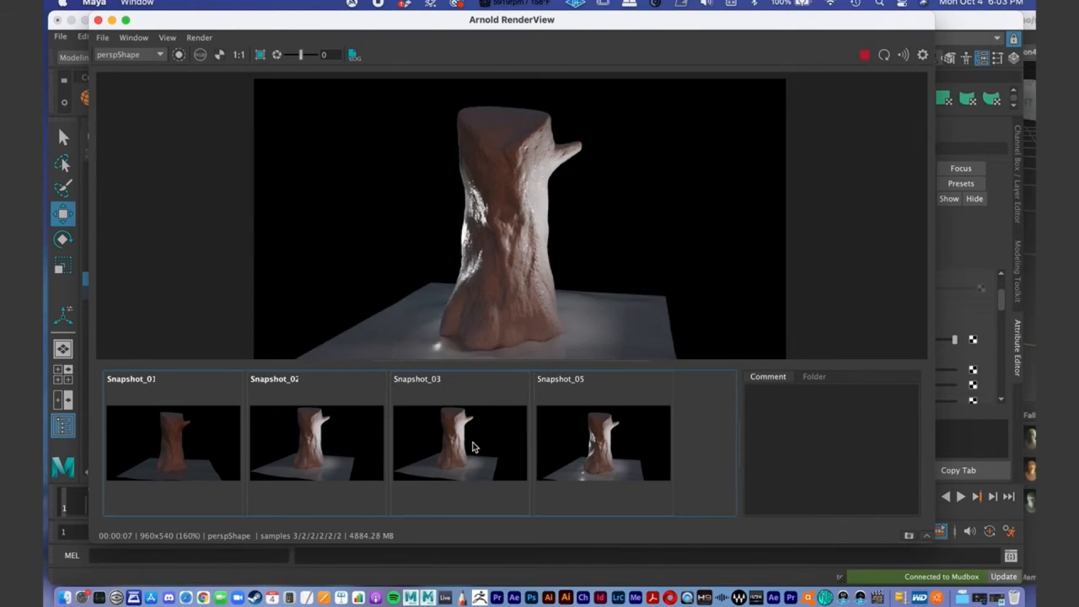
{"action": "left_click", "coordinate": [442, 443]}
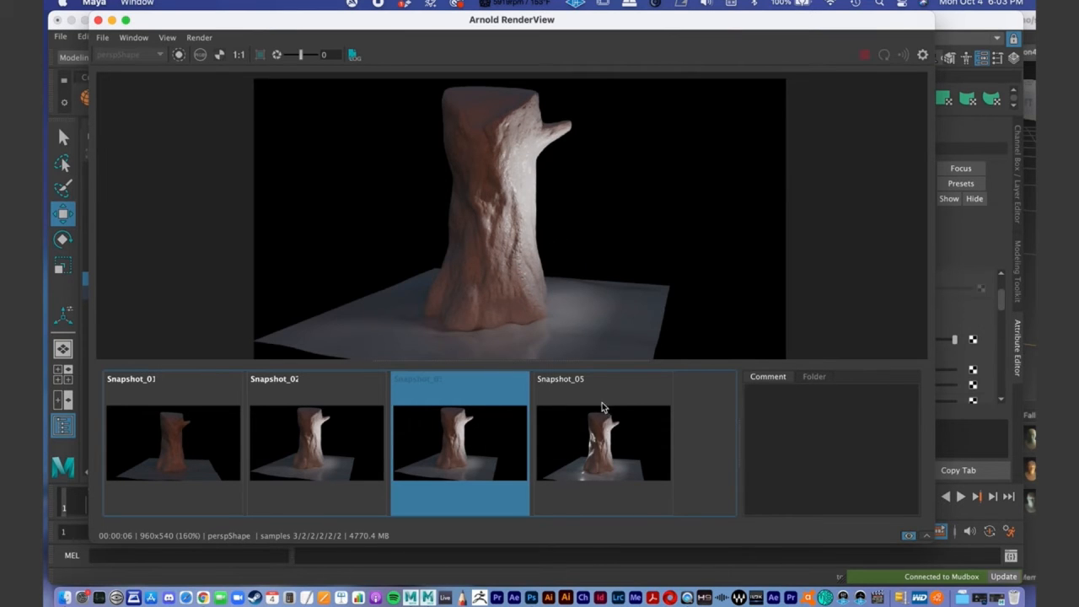
{"action": "left_click", "coordinate": [605, 441]}
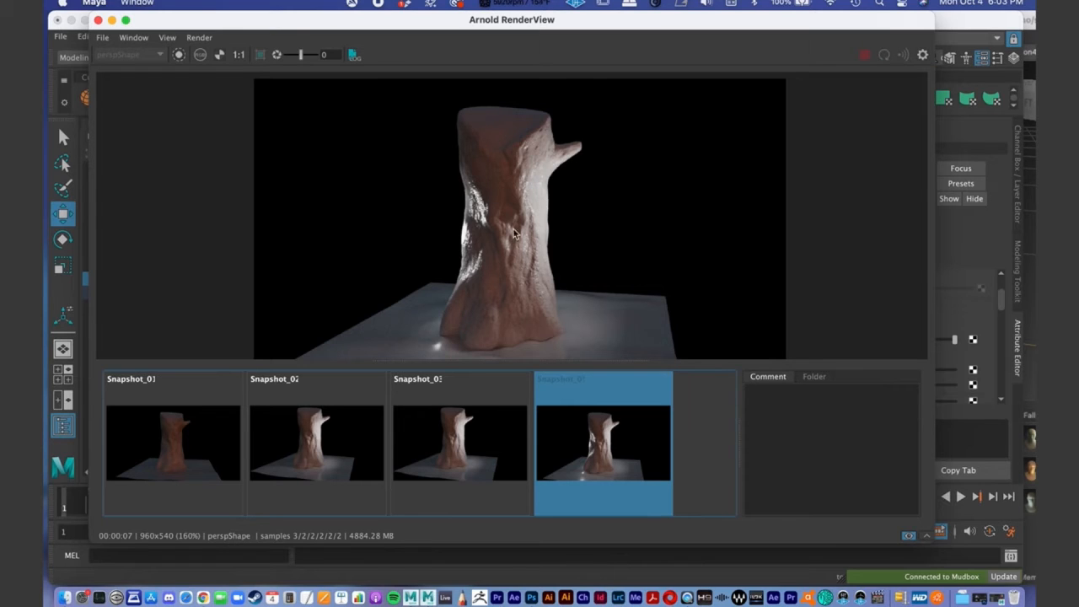
{"action": "left_click", "coordinate": [483, 439]}
{"action": "left_click", "coordinate": [611, 457]}
{"action": "left_click", "coordinate": [112, 21]}
- Duplicate FillLight and rename the copy RimLight
{"action": "left_click_drag", "start_coordinate": [457, 266], "coordinate": [511, 308], "text": "alt"}
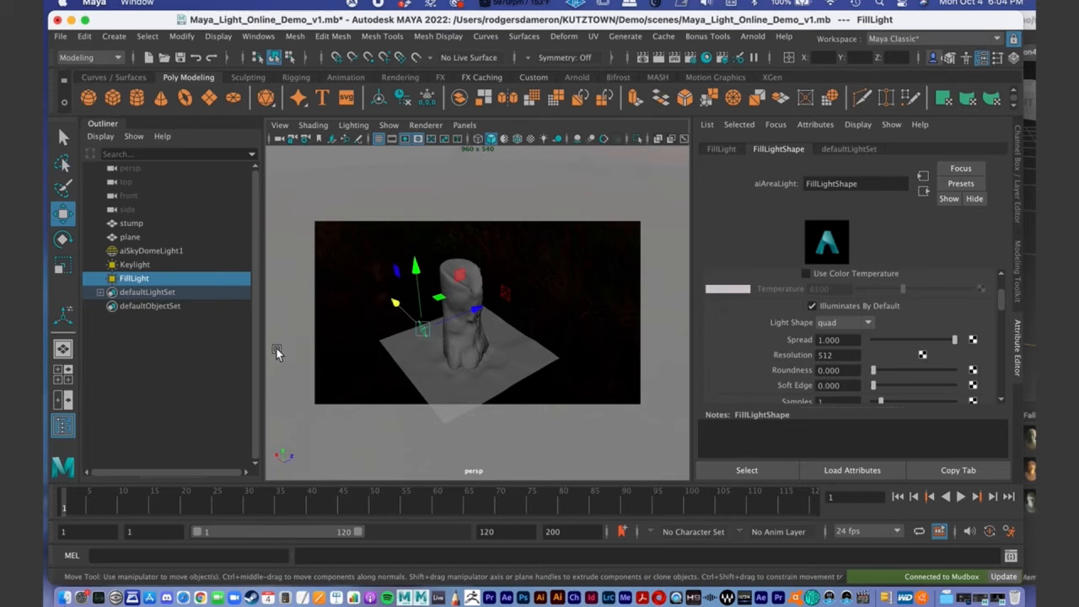
{"action": "key", "text": "ctrl+d"}
{"action": "double_click", "coordinate": [133, 292]}
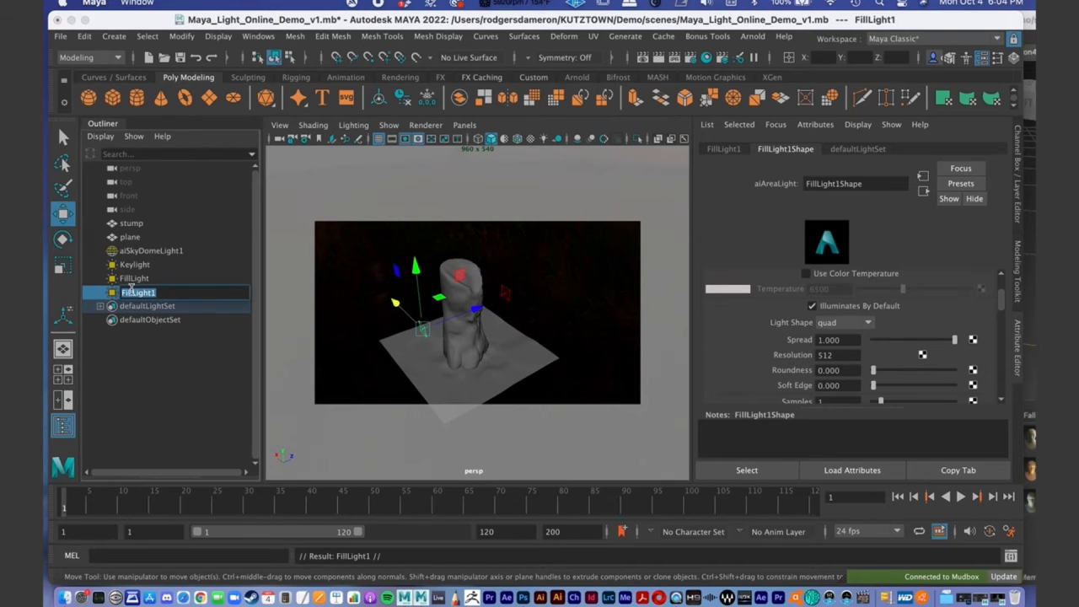
{"action": "type", "text": "Rim"}
{"action": "key", "text": "Return"}
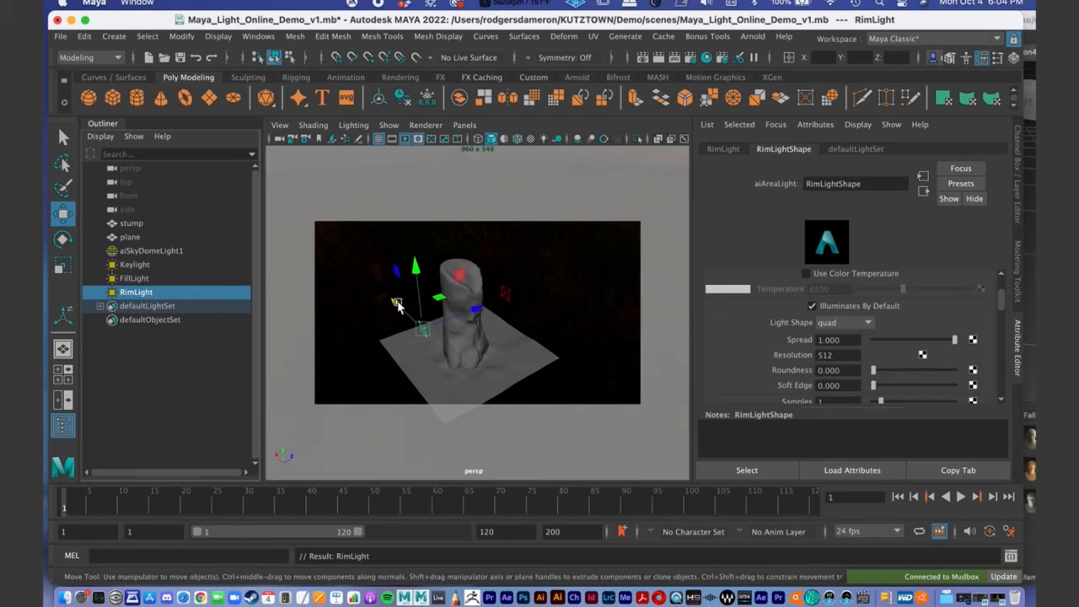
- Move RimLight behind the stump and rotate it to face the stump
{"action": "left_click_drag", "start_coordinate": [515, 350], "coordinate": [494, 299], "text": "alt"}
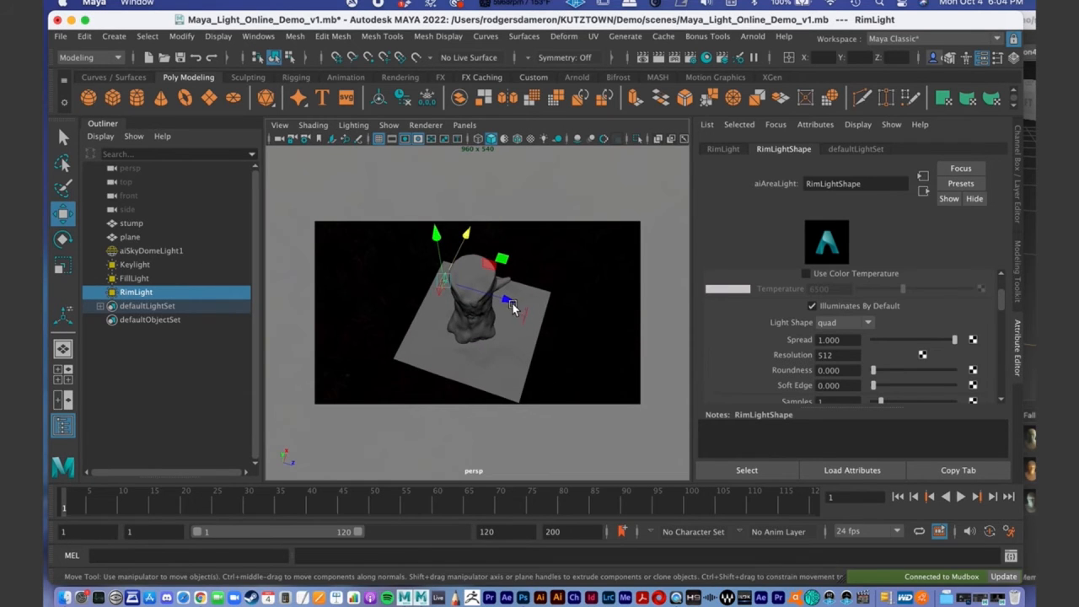
{"action": "left_click_drag", "start_coordinate": [559, 273], "coordinate": [580, 290], "text": "alt"}
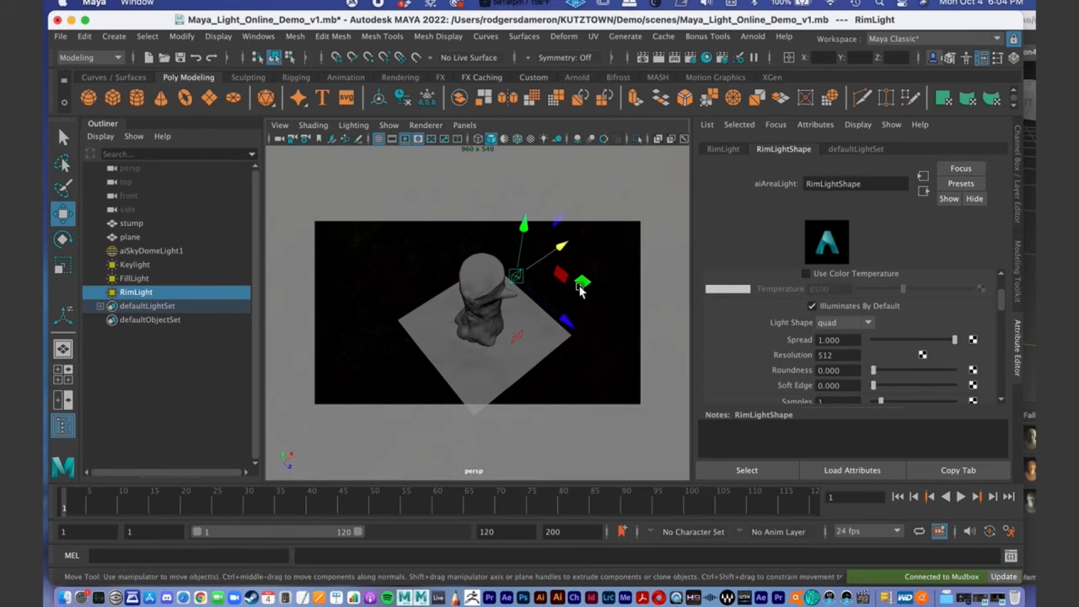
{"action": "key", "text": "e"}
{"action": "left_click_drag", "start_coordinate": [544, 324], "coordinate": [454, 307]}
{"action": "left_click_drag", "start_coordinate": [545, 316], "coordinate": [604, 302], "text": "alt"}
{"action": "scroll", "coordinate": [571, 321], "scroll_direction": "up", "scroll_amount": 3}
- Raise RimLight along the Y axis to the height of the stump's top
{"action": "key", "text": "w"}
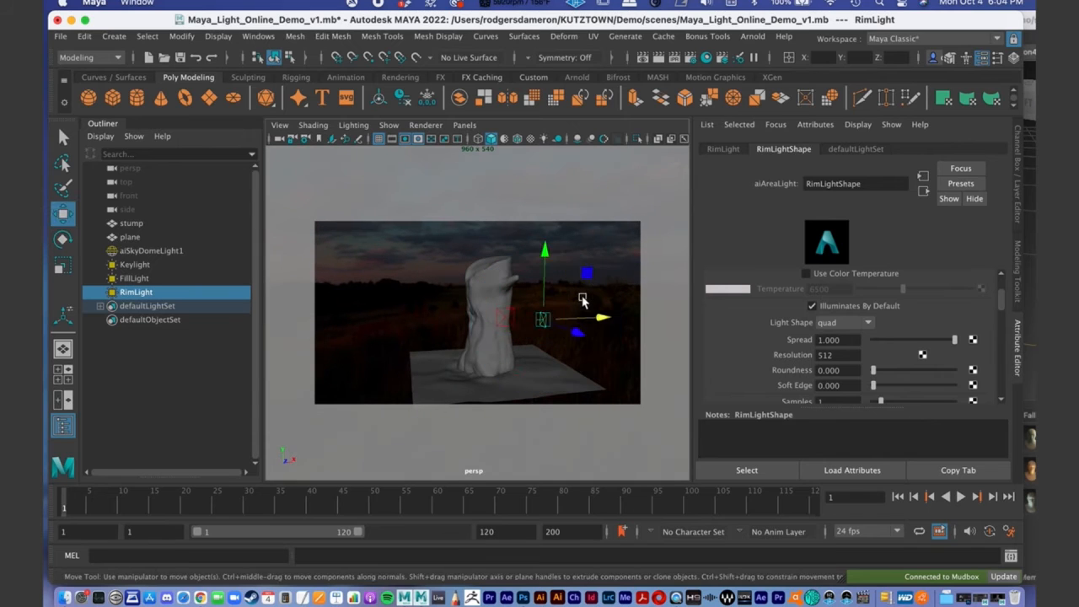
{"action": "left_click_drag", "start_coordinate": [545, 253], "coordinate": [546, 184]}
{"action": "left_click_drag", "start_coordinate": [527, 231], "coordinate": [487, 305], "text": "alt"}
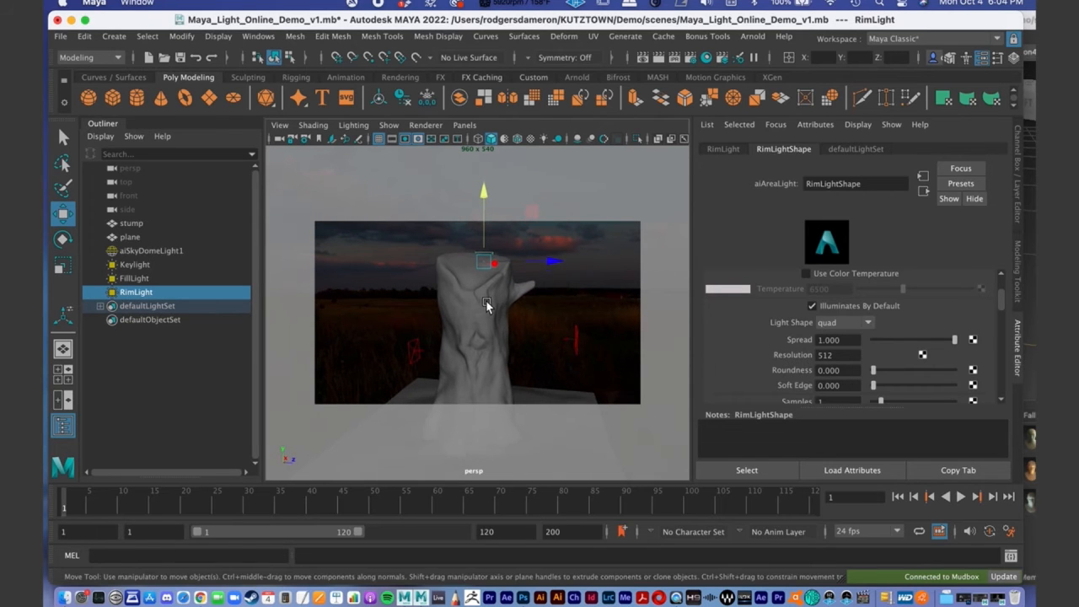
- Restore the Arnold RenderView, return from the stored snapshot to the live render, and hide the snapshots
{"action": "left_click", "coordinate": [992, 597]}
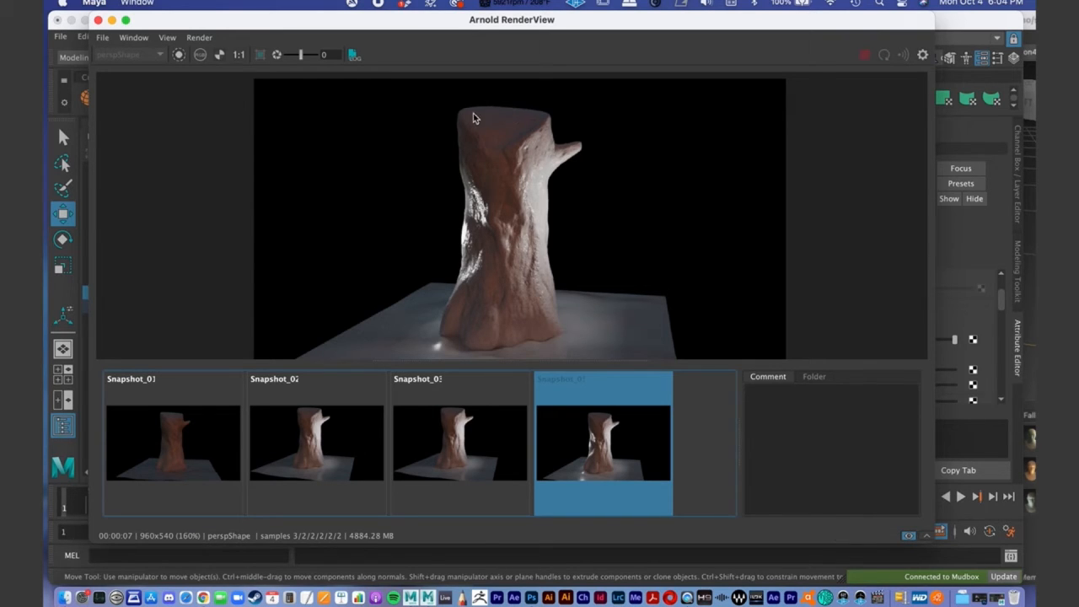
{"action": "left_click", "coordinate": [908, 537]}
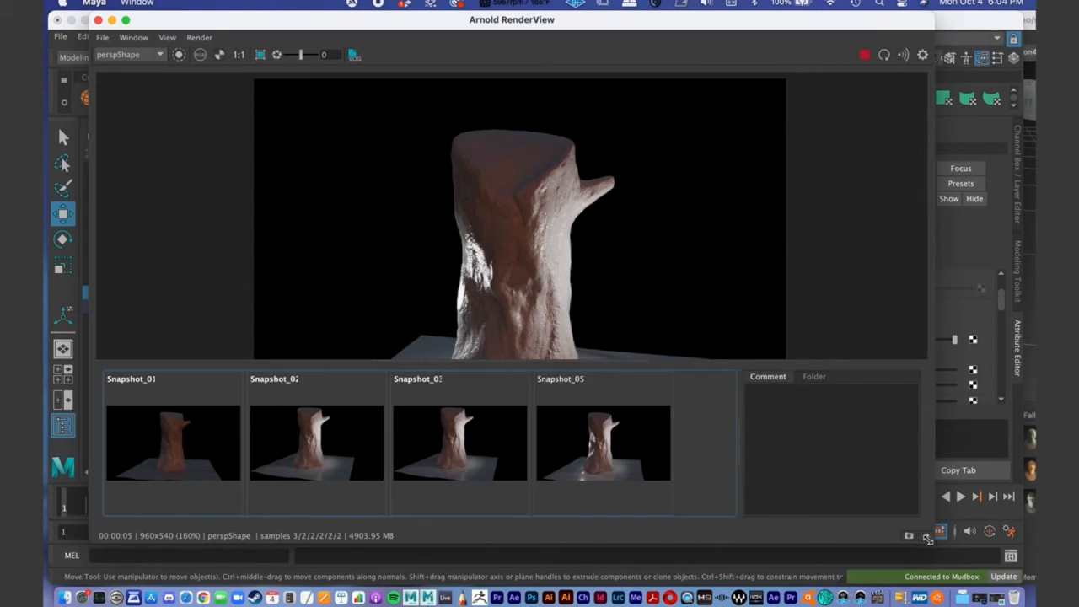
{"action": "left_click_drag", "start_coordinate": [928, 538], "coordinate": [940, 544]}
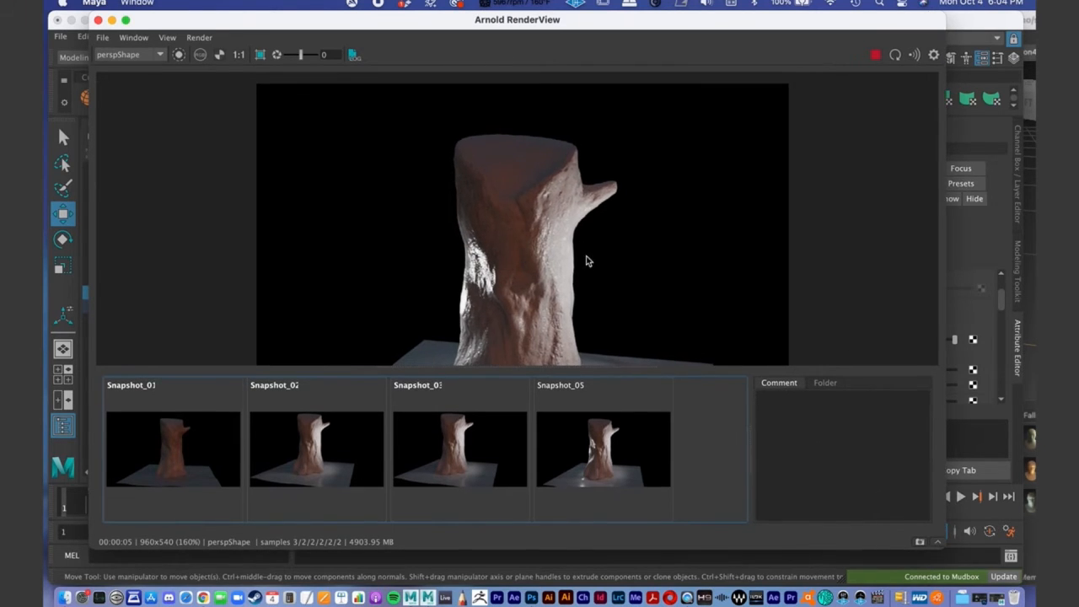
{"action": "scroll", "coordinate": [449, 223], "scroll_direction": "down", "scroll_amount": 2}
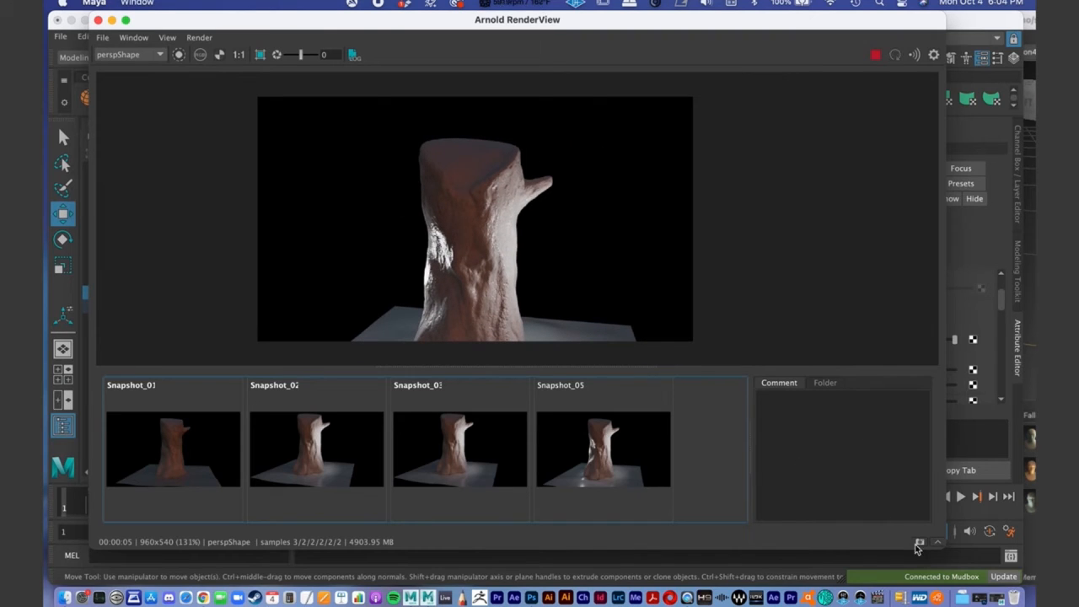
{"action": "left_click", "coordinate": [934, 544]}
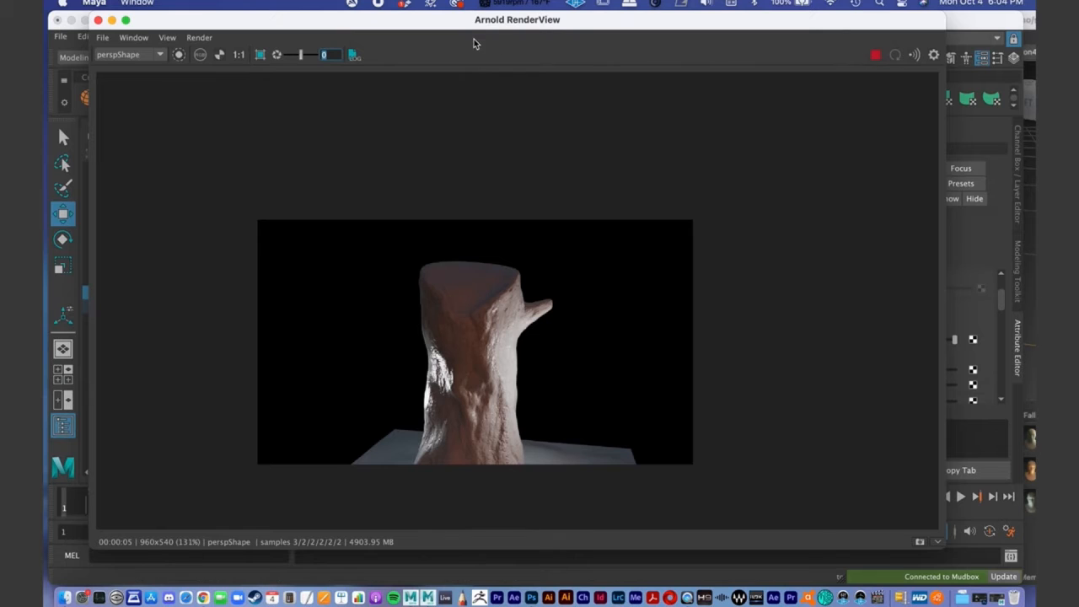
- Shift RimLight slightly along the Z axis behind the stump and check the Arnold render from above
{"action": "left_click_drag", "start_coordinate": [464, 23], "coordinate": [592, 386]}
{"action": "left_click_drag", "start_coordinate": [540, 283], "coordinate": [557, 320], "text": "alt"}
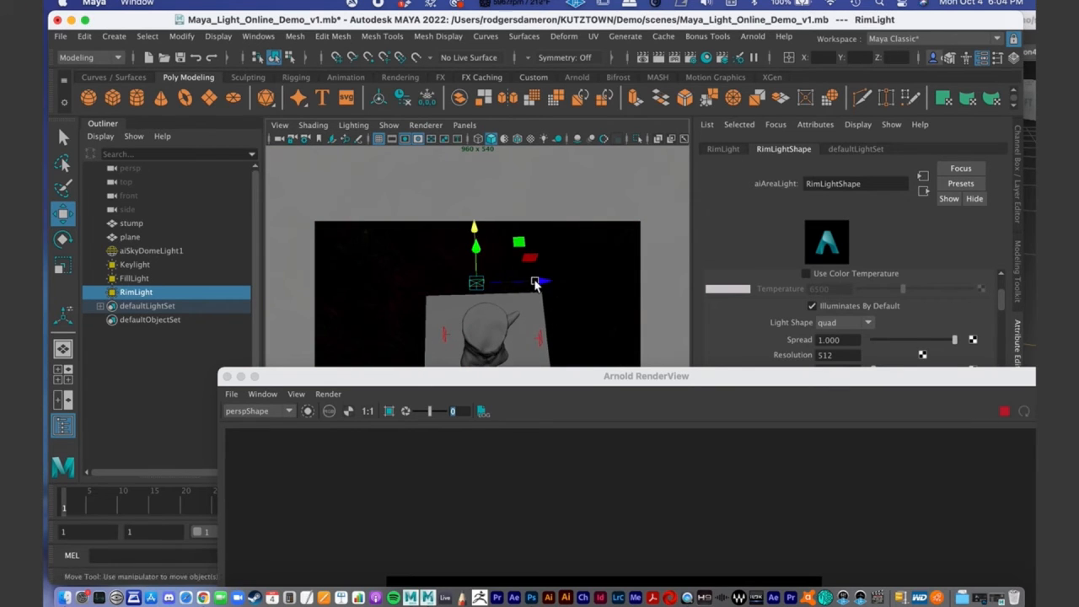
{"action": "left_click_drag", "start_coordinate": [536, 282], "coordinate": [554, 281]}
{"action": "double_click", "coordinate": [552, 381]}
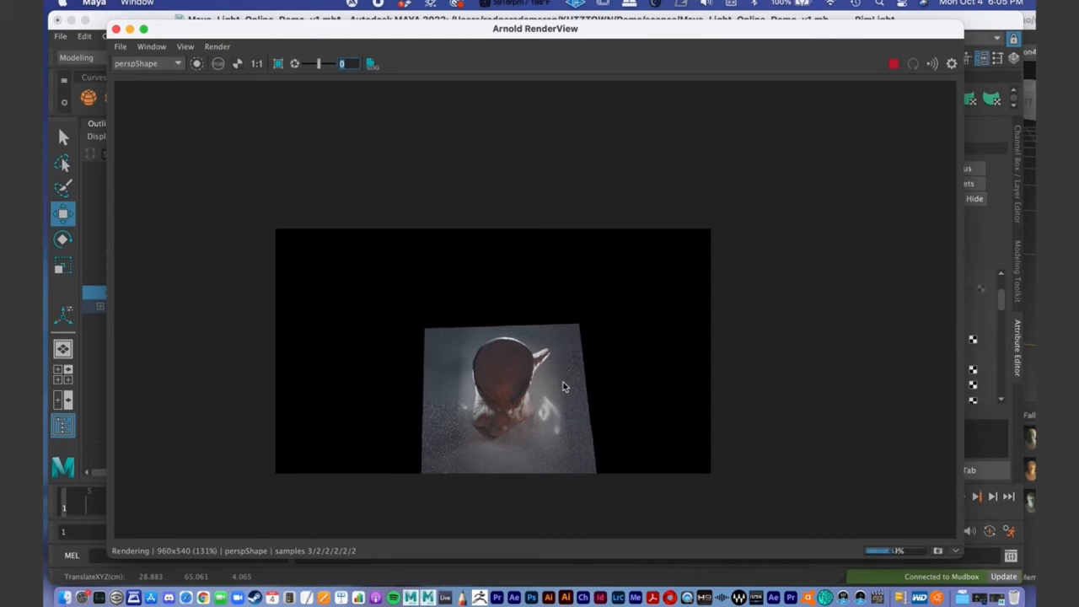
- Place the Arnold RenderView beside the viewport and raise RimLight to about 71 cm in Y
{"action": "double_click", "coordinate": [318, 28]}
{"action": "left_click_drag", "start_coordinate": [434, 310], "coordinate": [408, 267], "text": "alt"}
{"action": "middle_click_drag", "start_coordinate": [407, 268], "coordinate": [325, 270], "text": "alt"}
{"action": "right_click_drag", "start_coordinate": [325, 271], "coordinate": [472, 278], "text": "alt"}
{"action": "middle_click_drag", "start_coordinate": [429, 281], "coordinate": [538, 304], "text": "alt"}
{"action": "right_click_drag", "start_coordinate": [410, 309], "coordinate": [371, 295], "text": "alt"}
{"action": "left_click_drag", "start_coordinate": [455, 197], "coordinate": [453, 183]}
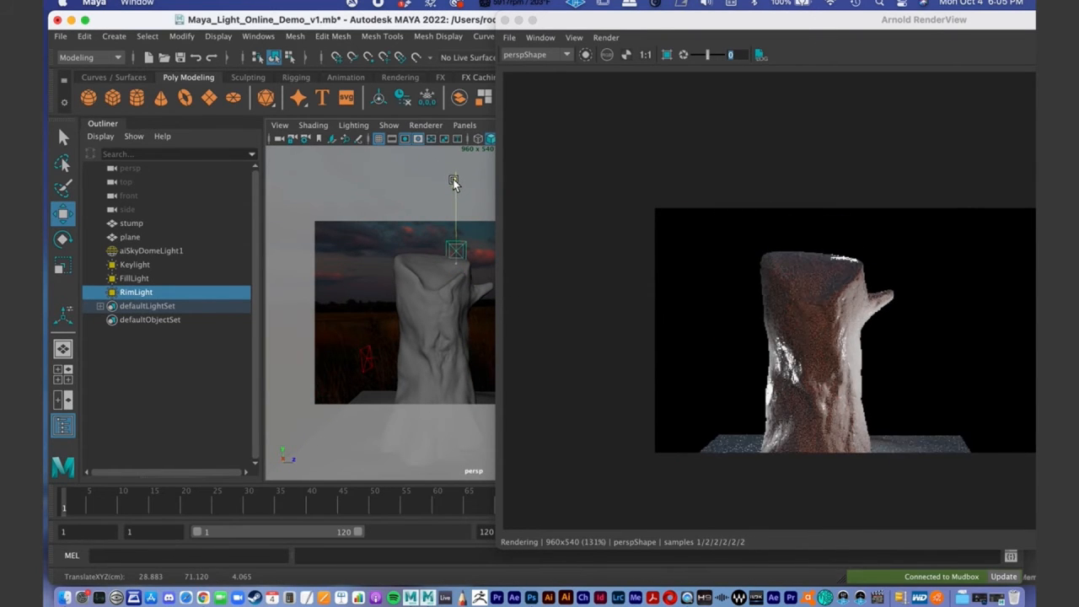
- Tilt RimLight toward the stump and raise it to about 75 cm in Y
{"action": "key", "text": "e"}
{"action": "left_click_drag", "start_coordinate": [455, 212], "coordinate": [456, 229]}
{"action": "left_click_drag", "start_coordinate": [454, 271], "coordinate": [513, 284], "text": "alt"}
{"action": "middle_click_drag", "start_coordinate": [424, 295], "coordinate": [403, 292], "text": "alt"}
{"action": "left_click_drag", "start_coordinate": [403, 292], "coordinate": [374, 289], "text": "alt"}
{"action": "key", "text": "w"}
{"action": "left_click_drag", "start_coordinate": [408, 227], "coordinate": [402, 194]}
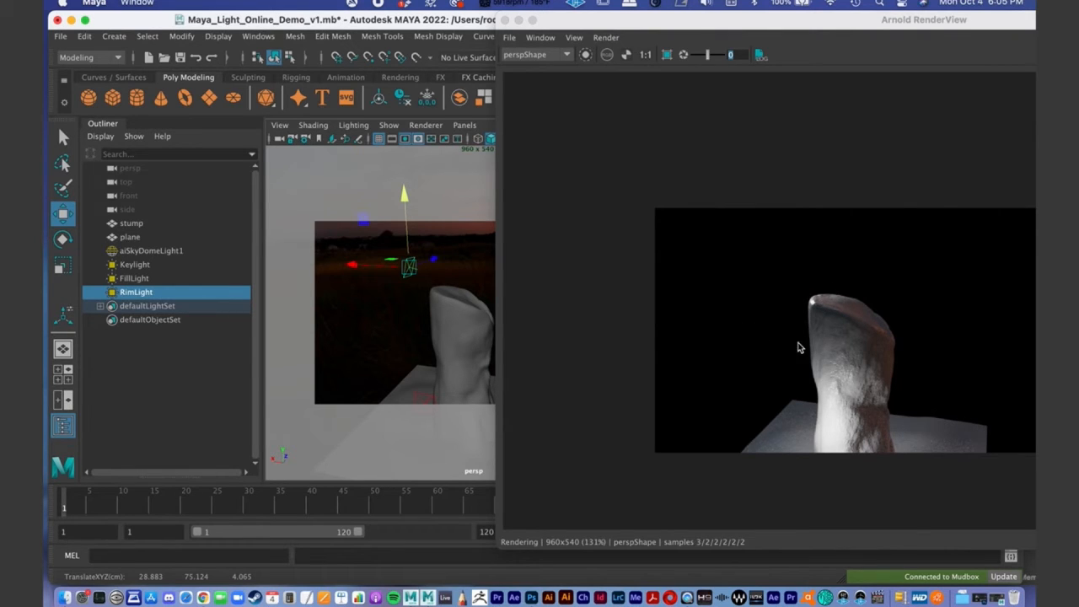
- Frame the stump from the front again and examine the rim lighting in the Arnold RenderView
{"action": "mouse_move", "coordinate": [410, 318]}
{"action": "left_mouse_down", "text": "alt"}
{"action": "mouse_move", "coordinate": [362, 320]}
{"action": "mouse_move", "coordinate": [421, 312]}
{"action": "mouse_move", "coordinate": [405, 311]}
{"action": "left_mouse_up", "text": "alt"}
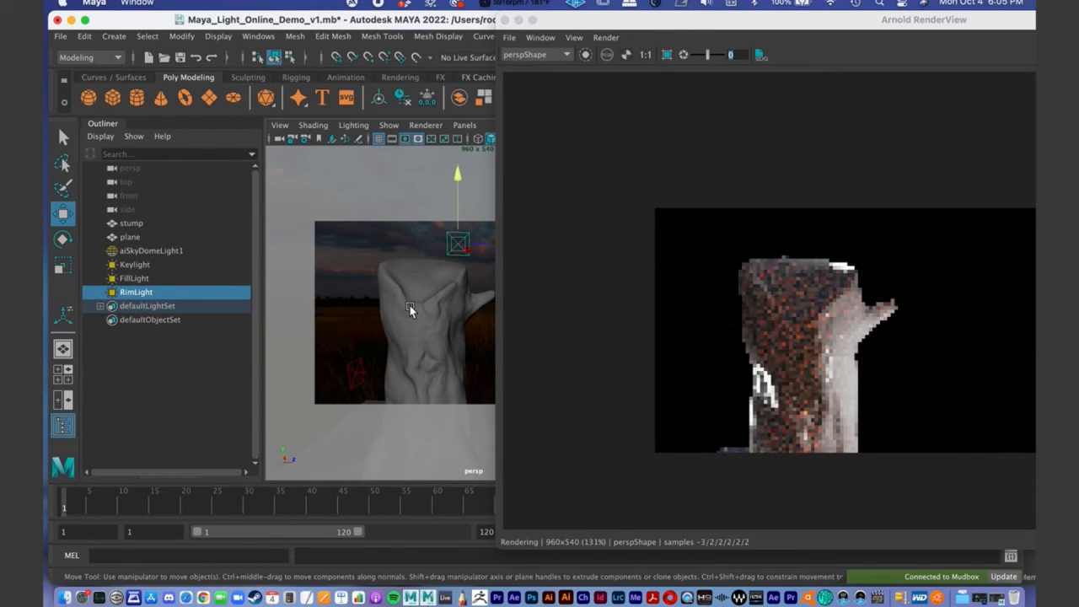
{"action": "mouse_move", "coordinate": [637, 22]}
{"action": "left_mouse_down"}
{"action": "mouse_move", "coordinate": [621, 21]}
{"action": "mouse_move", "coordinate": [632, 22]}
{"action": "left_mouse_up"}
{"action": "middle_click_drag", "start_coordinate": [419, 301], "coordinate": [404, 276], "text": "alt"}
{"action": "left_click_drag", "start_coordinate": [404, 272], "coordinate": [376, 299], "text": "alt"}
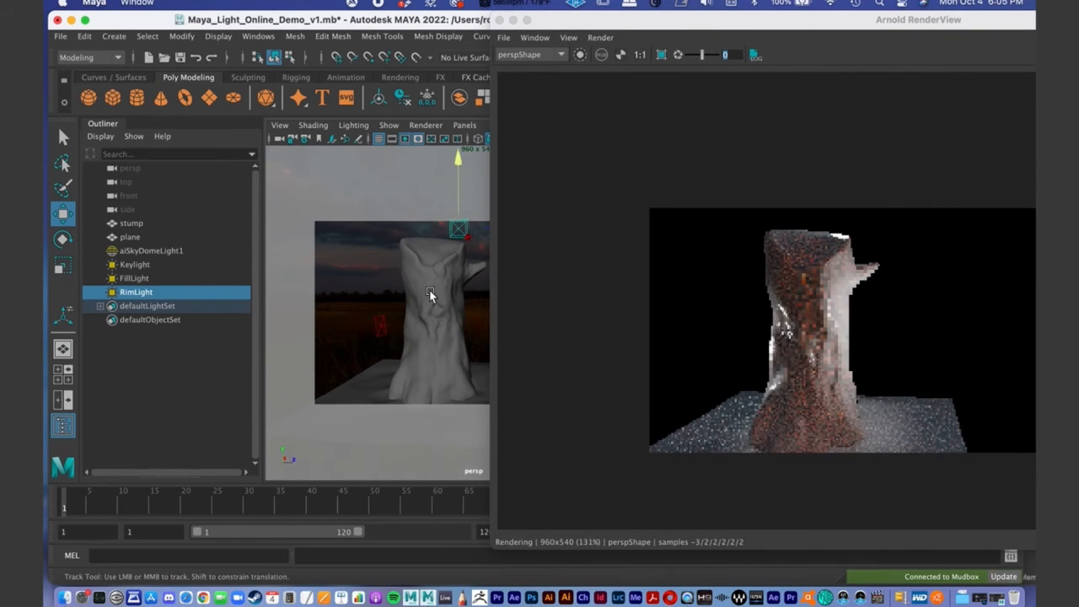
- Raise RimLight to about 78 cm in Y and shift it slightly along the X axis
{"action": "left_click", "coordinate": [458, 154]}
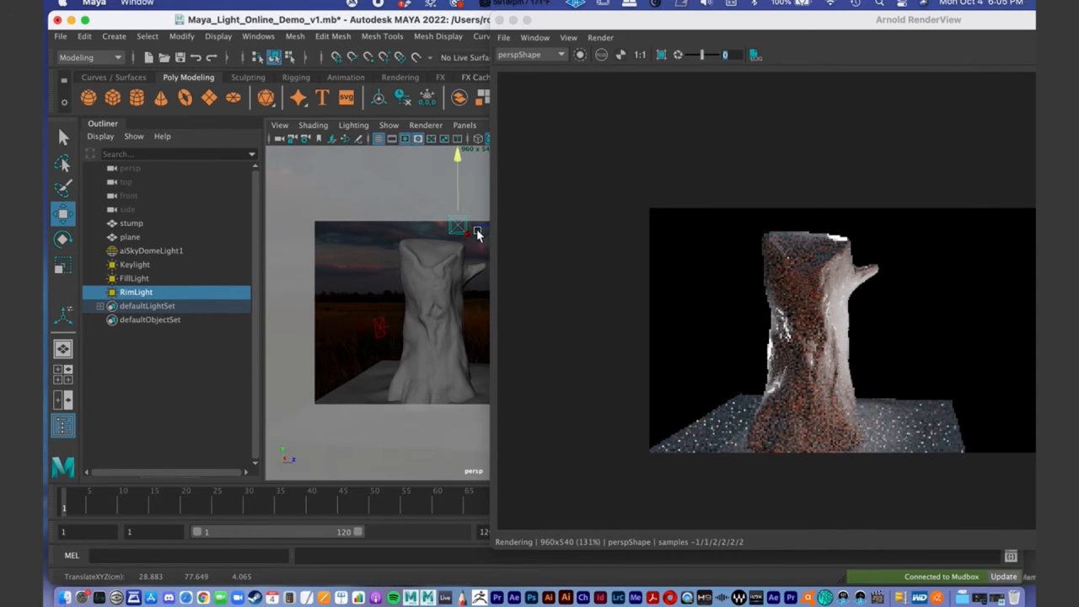
{"action": "left_click_drag", "start_coordinate": [465, 250], "coordinate": [424, 283], "text": "alt"}
{"action": "left_click_drag", "start_coordinate": [473, 242], "coordinate": [465, 243]}
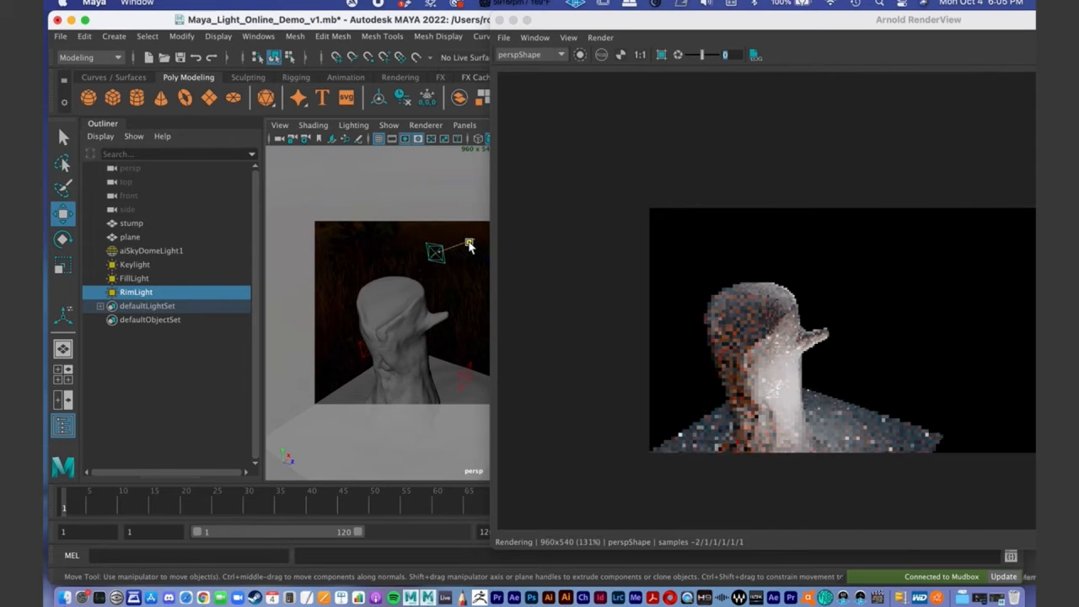
{"action": "left_click_drag", "start_coordinate": [428, 282], "coordinate": [435, 279], "text": "alt"}
{"action": "middle_click_drag", "start_coordinate": [381, 307], "coordinate": [411, 260], "text": "alt"}
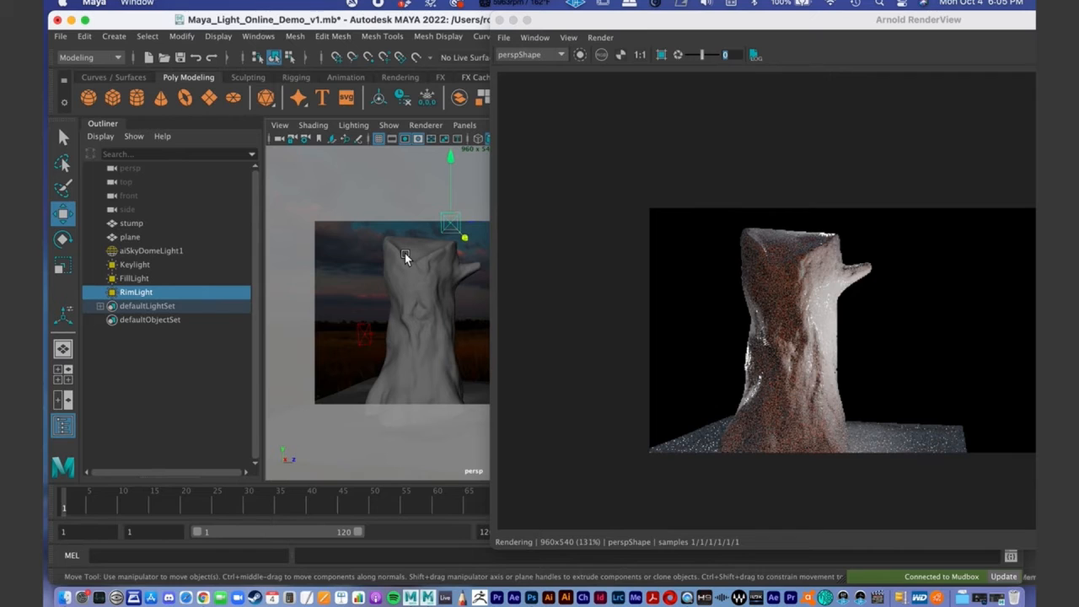
- Reframe the whole stump from the front and bring the Arnold RenderView into full view to check the rim-lit render
{"action": "double_click", "coordinate": [662, 23]}
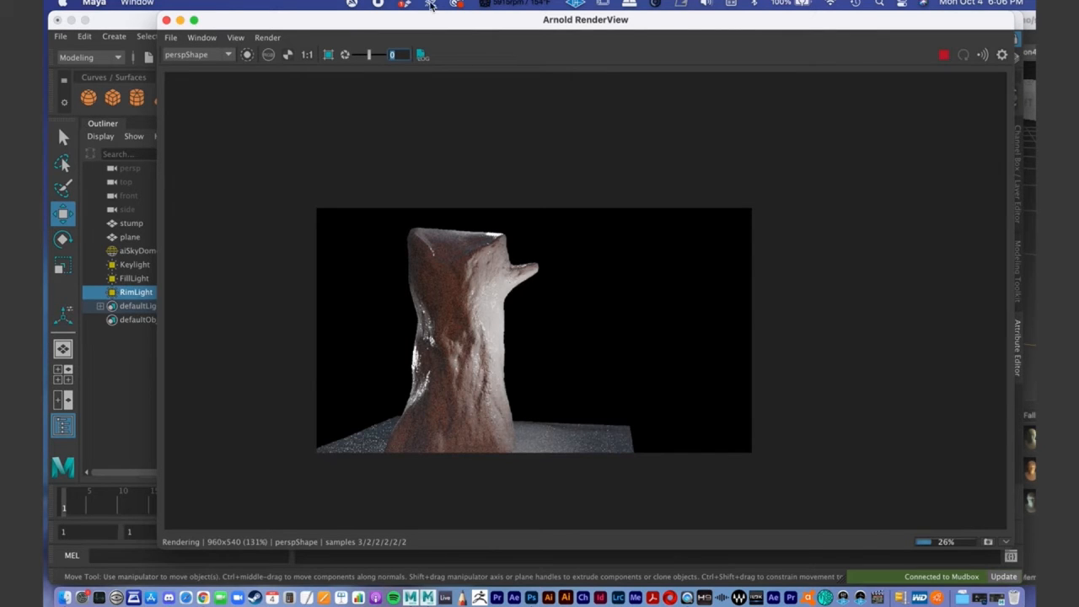
{"action": "left_click_drag", "start_coordinate": [420, 22], "coordinate": [573, 22]}
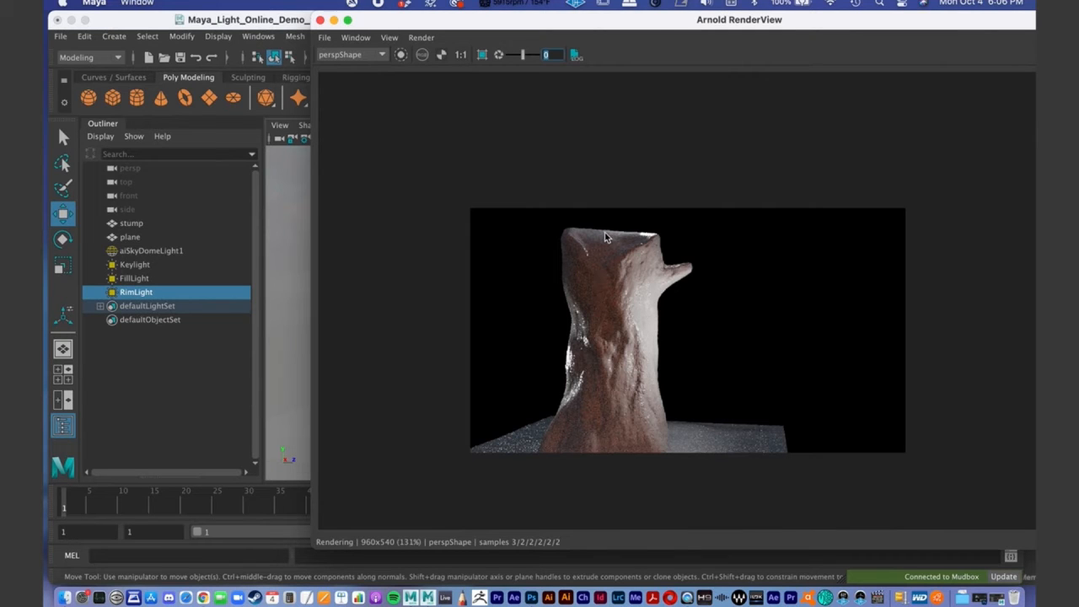
{"action": "left_click_drag", "start_coordinate": [459, 19], "coordinate": [704, 71]}
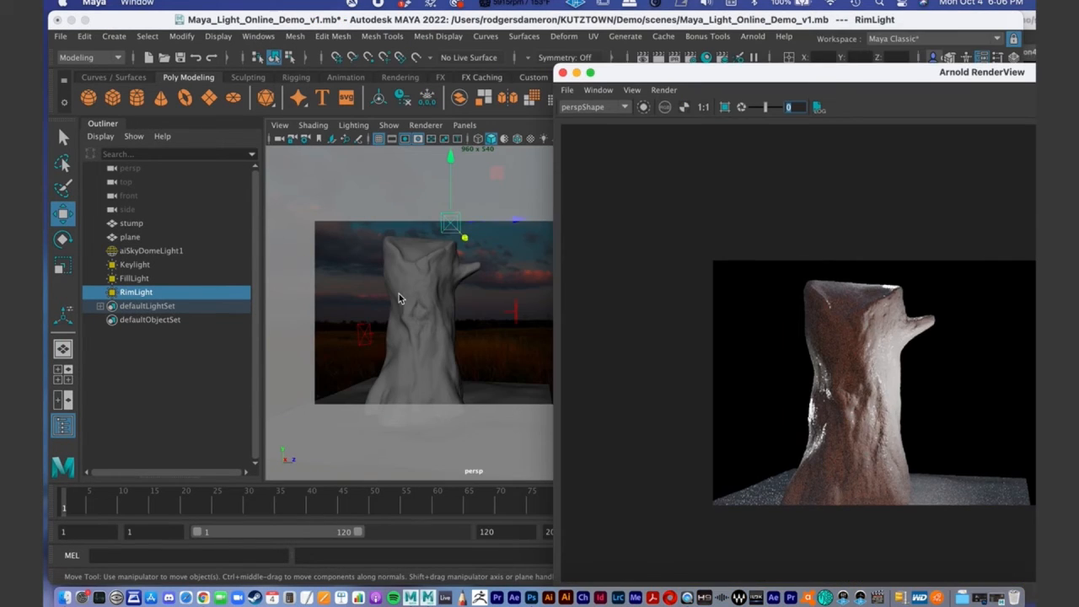
{"action": "left_click", "coordinate": [419, 299]}
{"action": "left_click_drag", "start_coordinate": [438, 305], "coordinate": [454, 304], "text": "alt"}
{"action": "left_click_drag", "start_coordinate": [672, 70], "coordinate": [263, 27]}
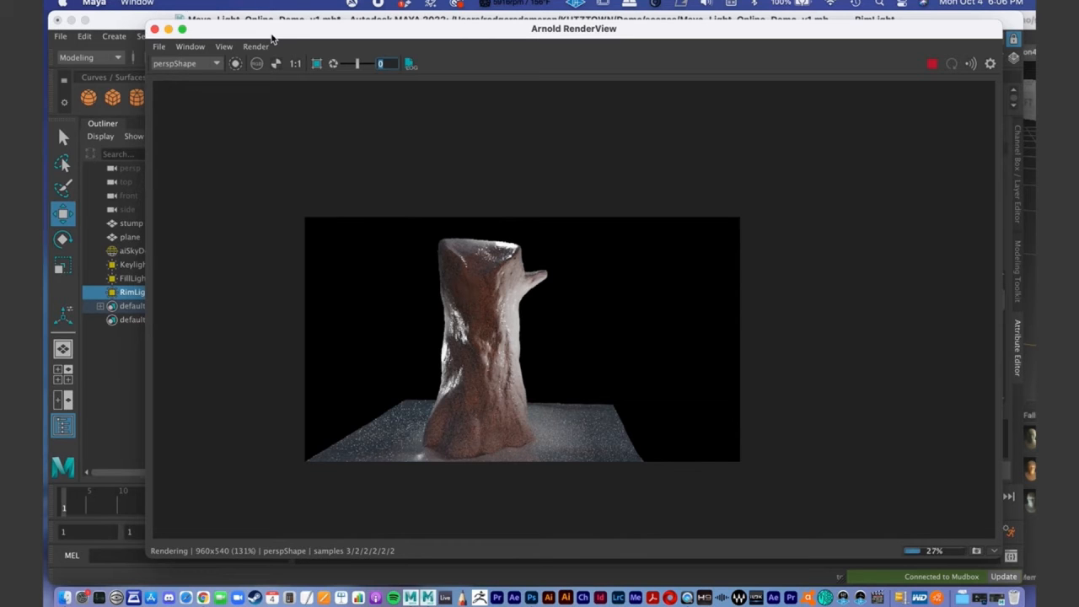
{"action": "left_click_drag", "start_coordinate": [337, 31], "coordinate": [275, 29]}
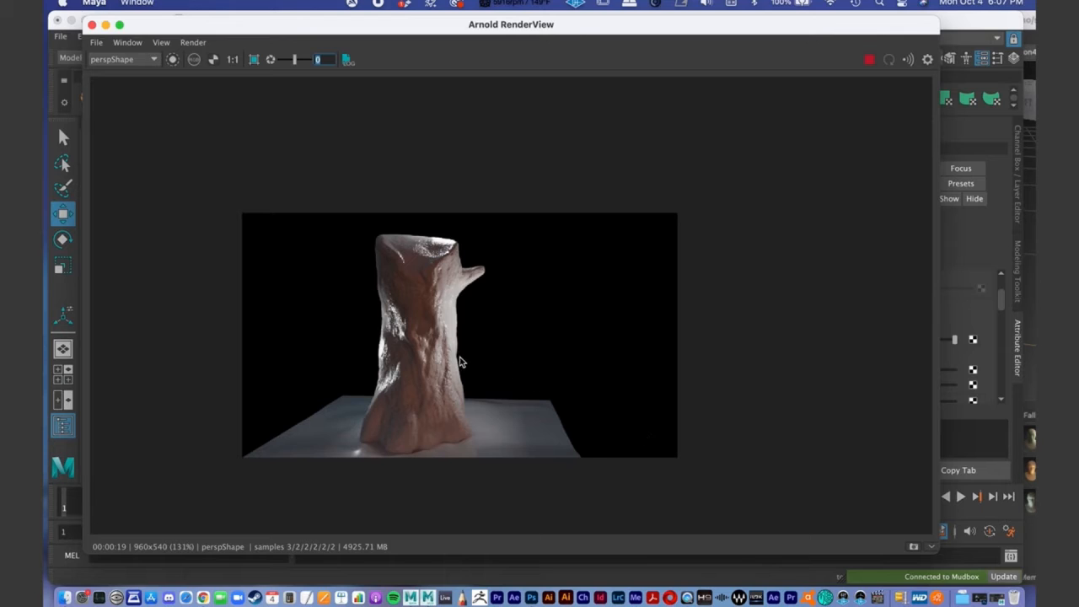
- Store a snapshot of the current Arnold render and compare it with the earlier lighting snapshots
{"action": "left_click", "coordinate": [931, 548]}
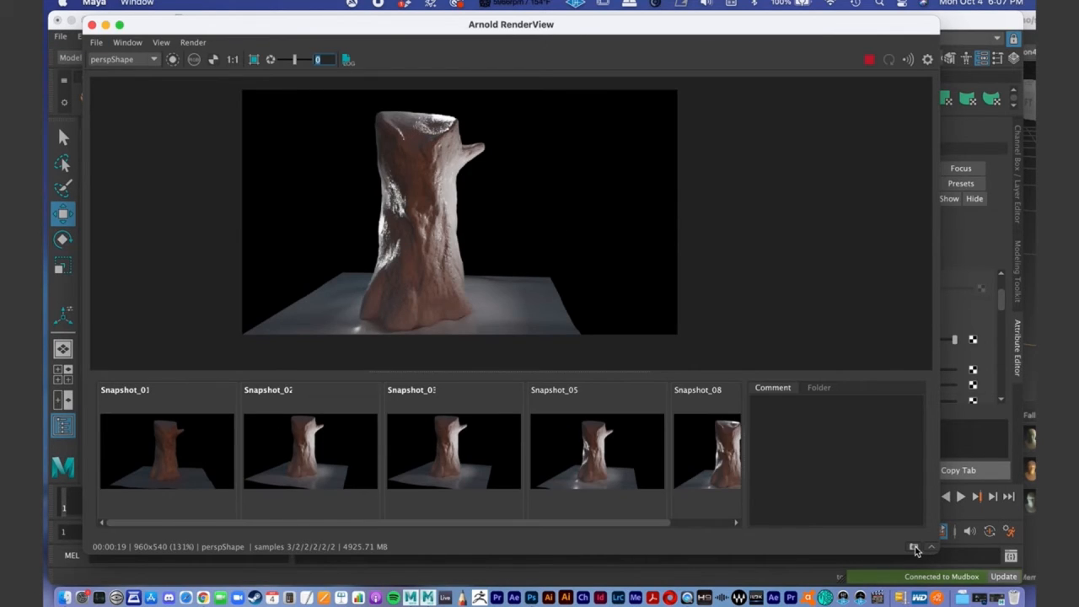
{"action": "left_click", "coordinate": [156, 468]}
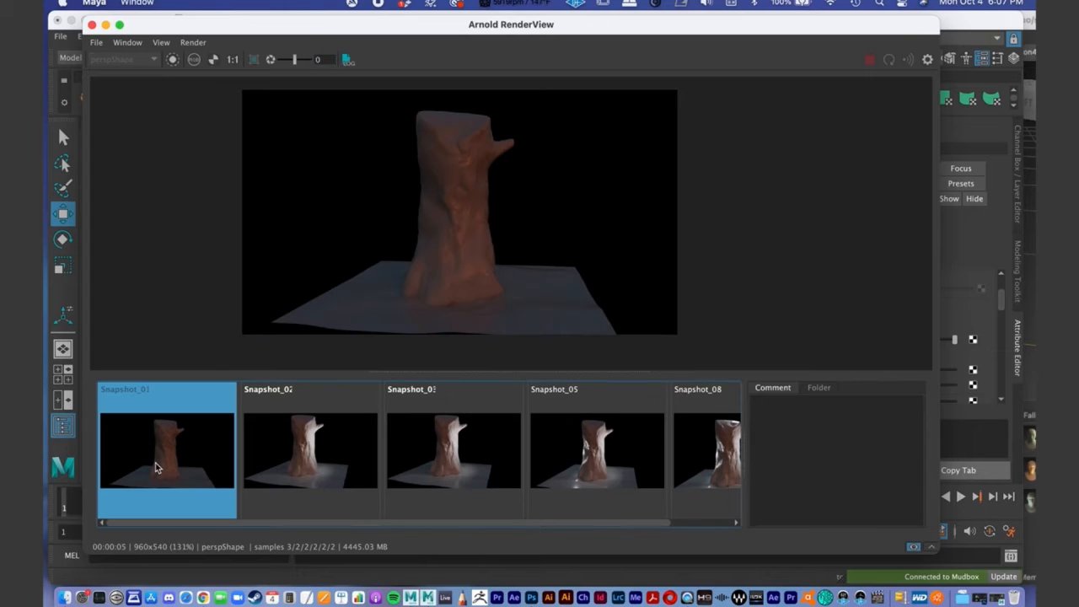
{"action": "left_click", "coordinate": [342, 454]}
{"action": "left_click", "coordinate": [457, 459]}
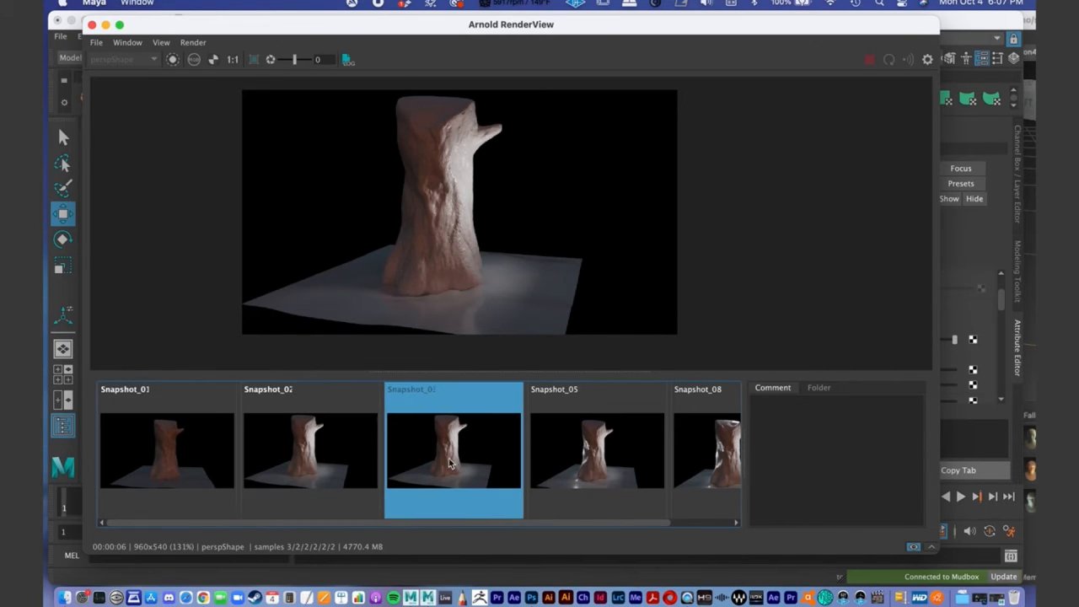
{"action": "left_click", "coordinate": [618, 462]}
{"action": "left_click", "coordinate": [718, 470]}
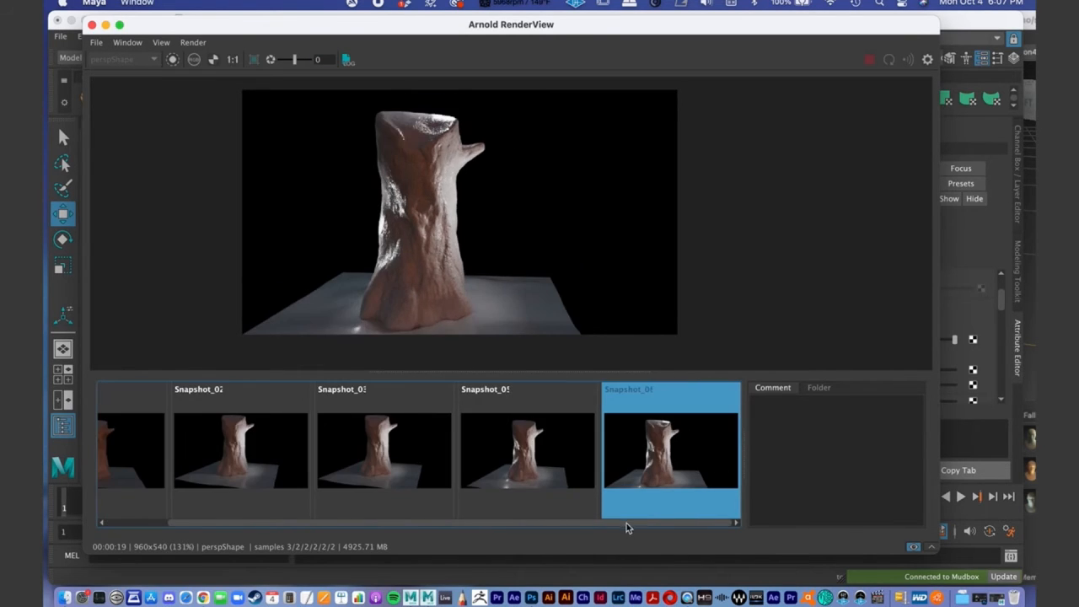
{"action": "left_click", "coordinate": [637, 451]}
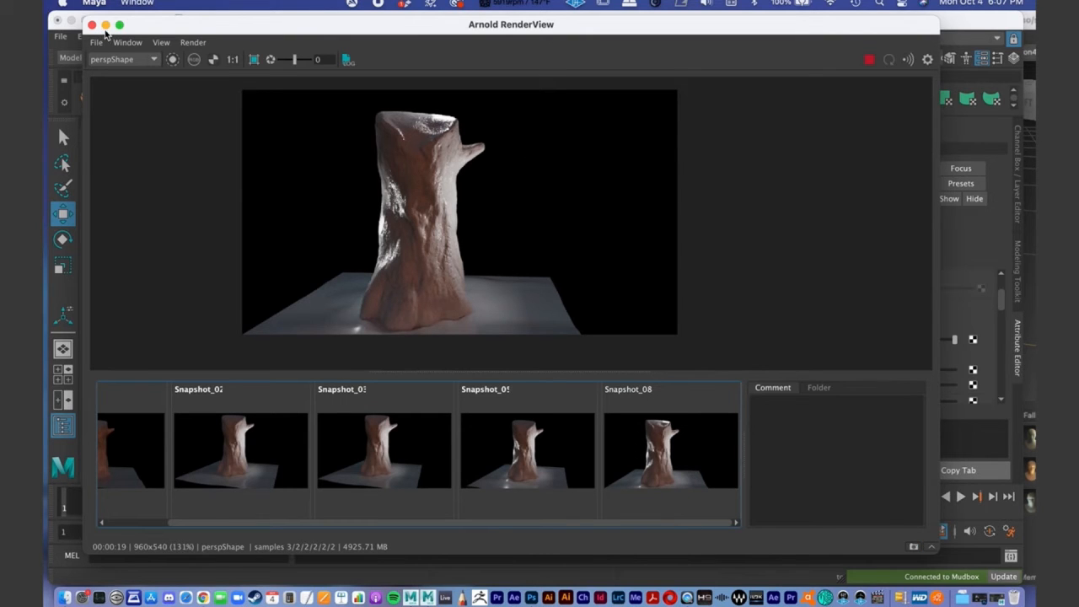
- Minimize the Arnold RenderView and save the Maya scene
{"action": "left_click", "coordinate": [105, 25]}
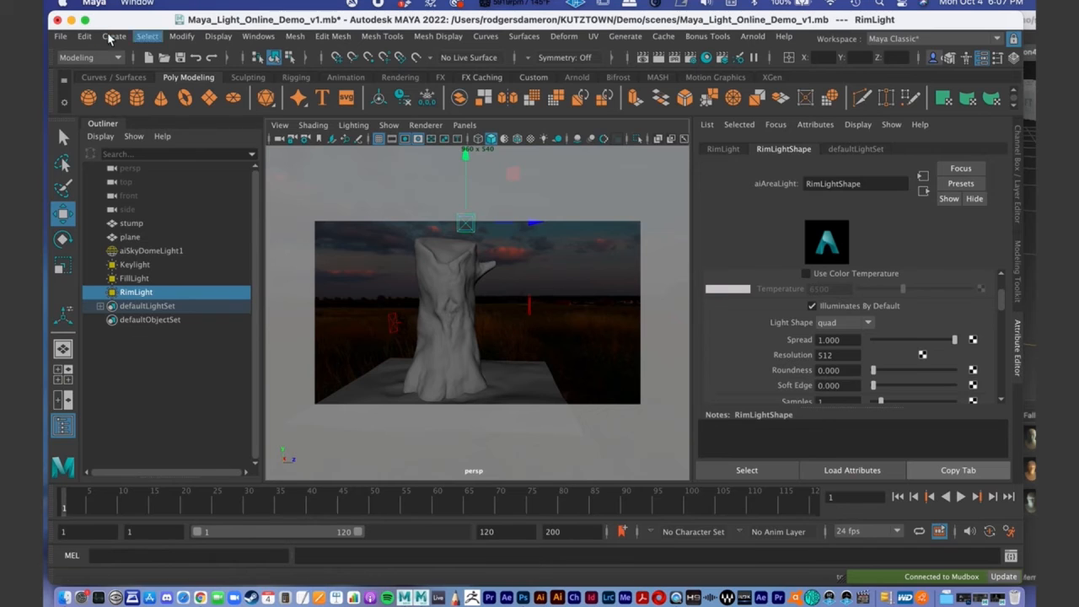
{"action": "left_click", "coordinate": [59, 38]}
{"action": "left_click", "coordinate": [99, 93]}
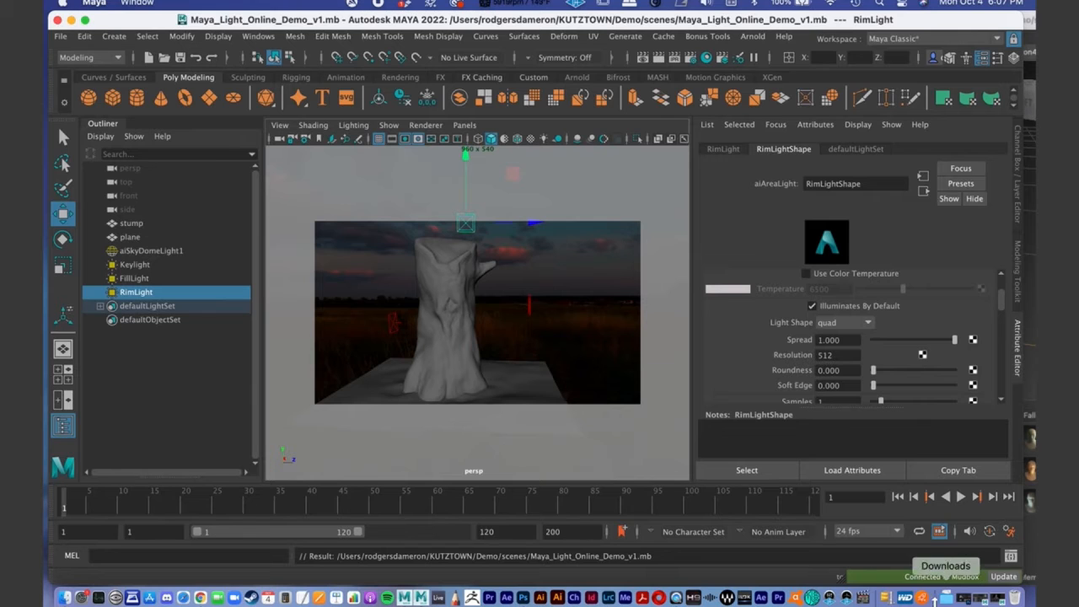
- Switch to Mudbox and make the Diffuse paint layers of the stump visible
{"action": "left_click", "coordinate": [422, 598]}
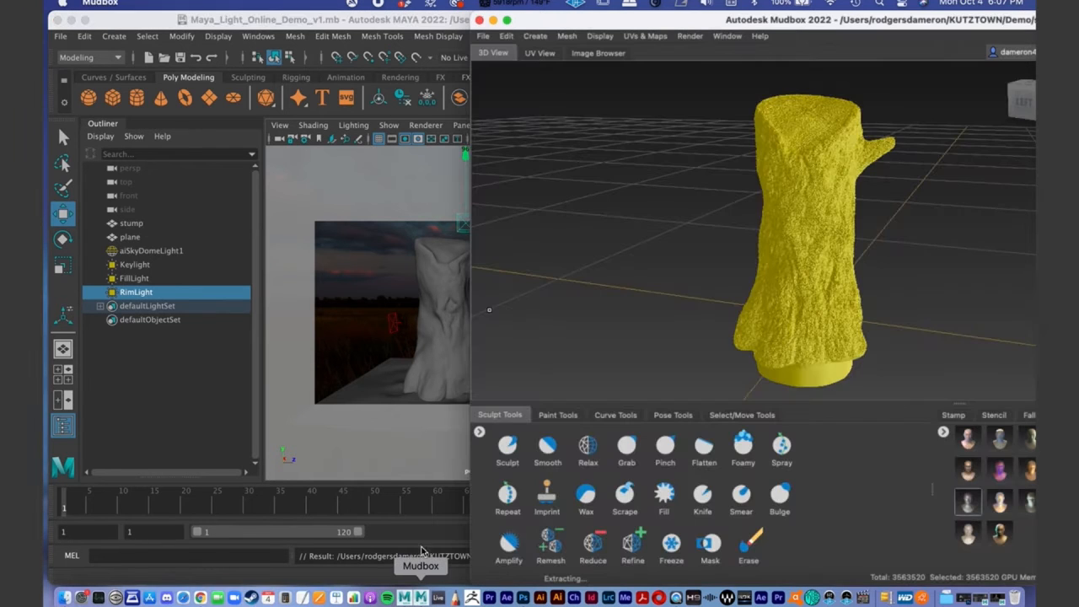
{"action": "double_click", "coordinate": [560, 28]}
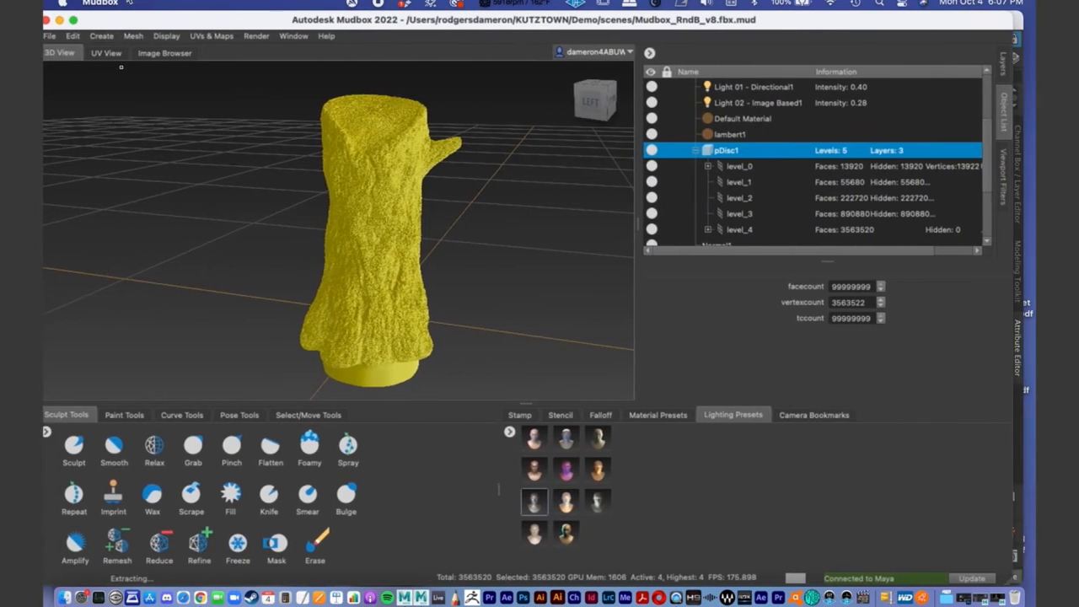
{"action": "left_click", "coordinate": [1001, 72]}
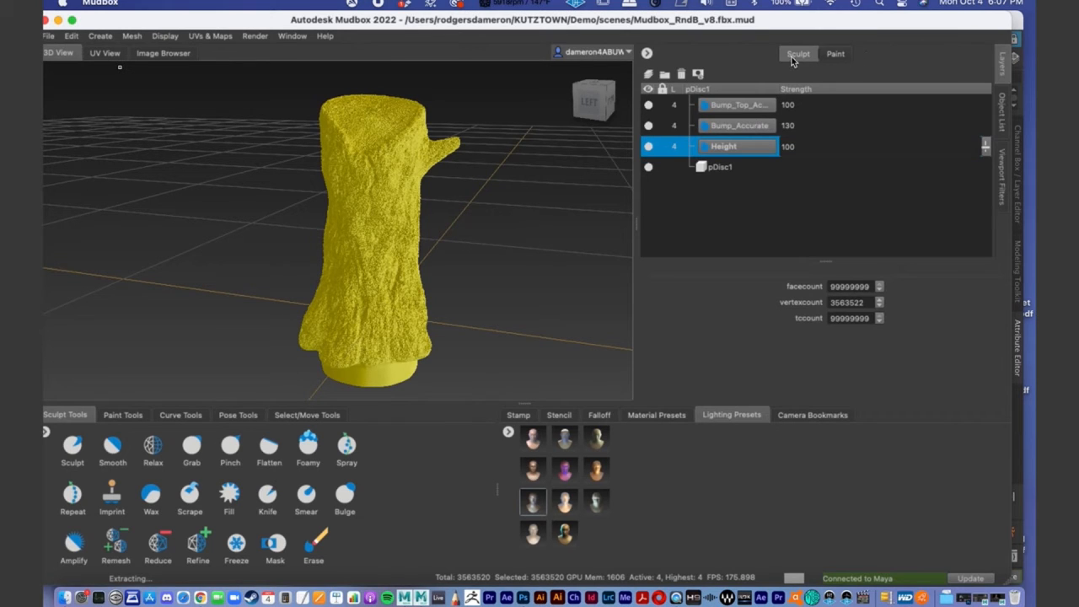
{"action": "left_click", "coordinate": [835, 54]}
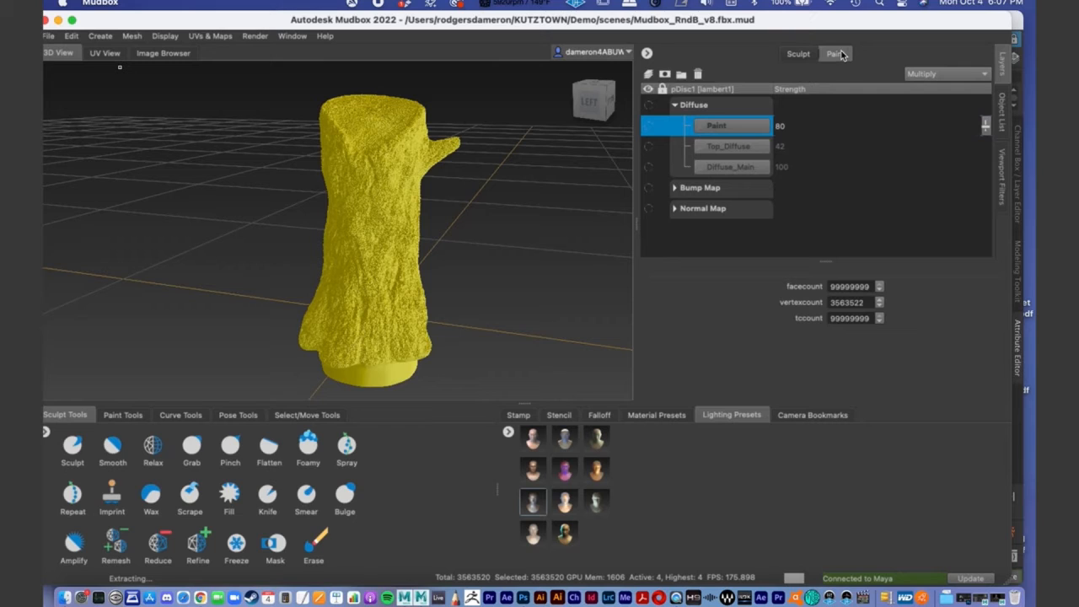
{"action": "left_click", "coordinate": [649, 105]}
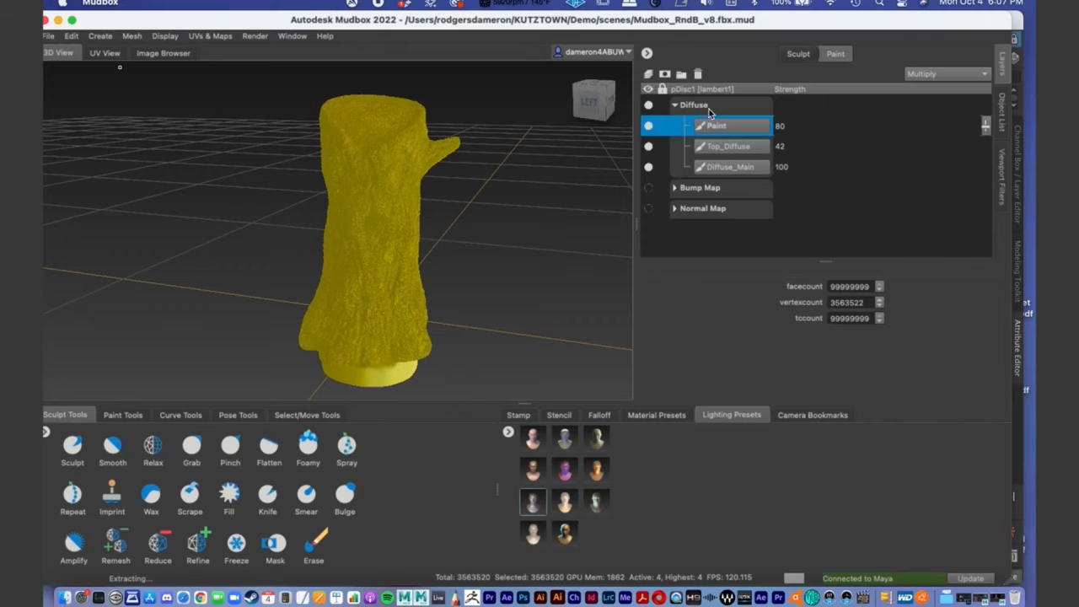
- Select level_0 of pDisc1 in place of the whole mesh and view the textured stump up close
{"action": "left_click", "coordinate": [1004, 114]}
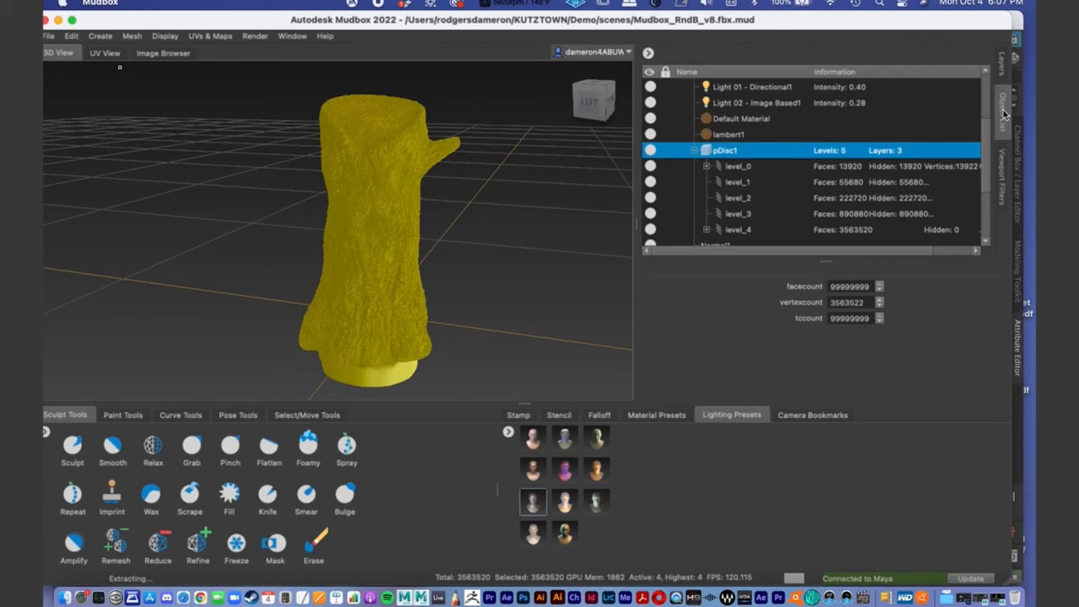
{"action": "left_click", "coordinate": [731, 169]}
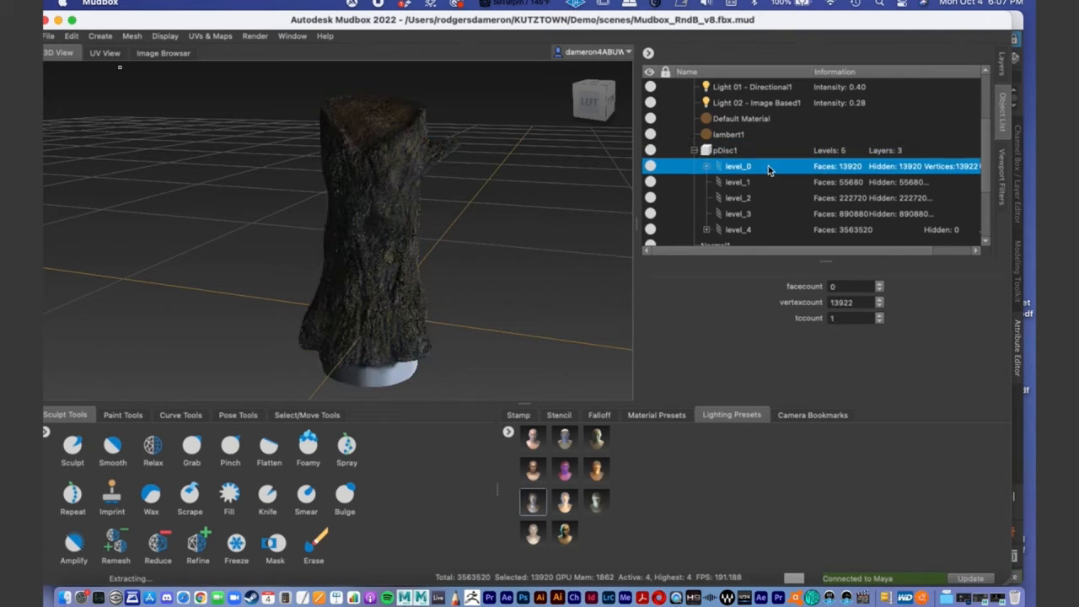
{"action": "left_click_drag", "start_coordinate": [464, 255], "coordinate": [352, 243], "text": "alt"}
{"action": "right_click_drag", "start_coordinate": [352, 243], "coordinate": [401, 207], "text": "alt"}
{"action": "middle_click_drag", "start_coordinate": [400, 207], "coordinate": [393, 247], "text": "alt"}
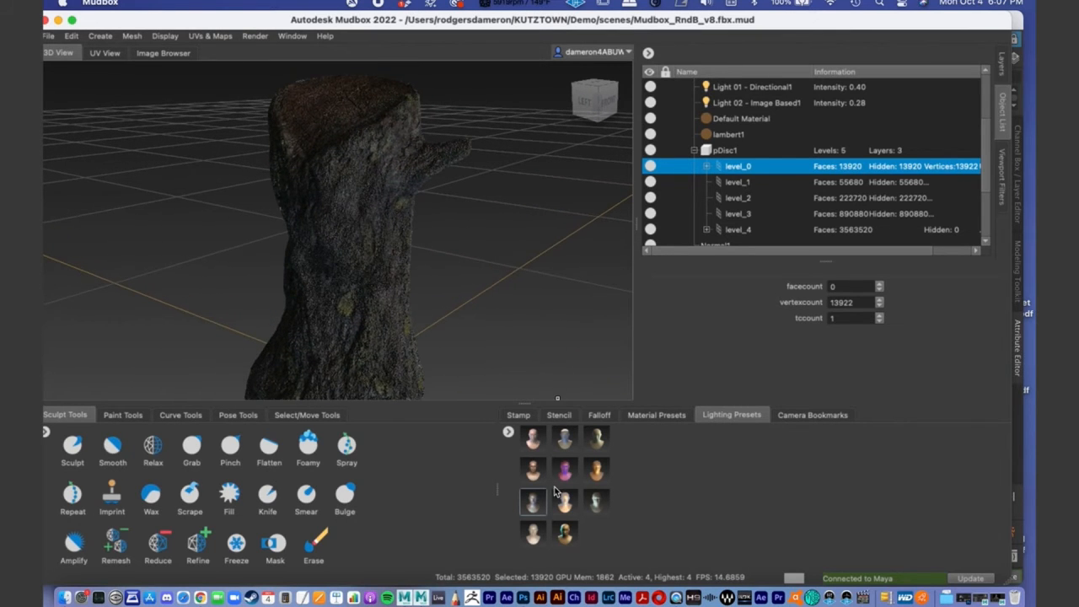
- Replace the existing Mudbox lights with the last lighting preset, the one with teal and orange tones
{"action": "left_click", "coordinate": [565, 532]}
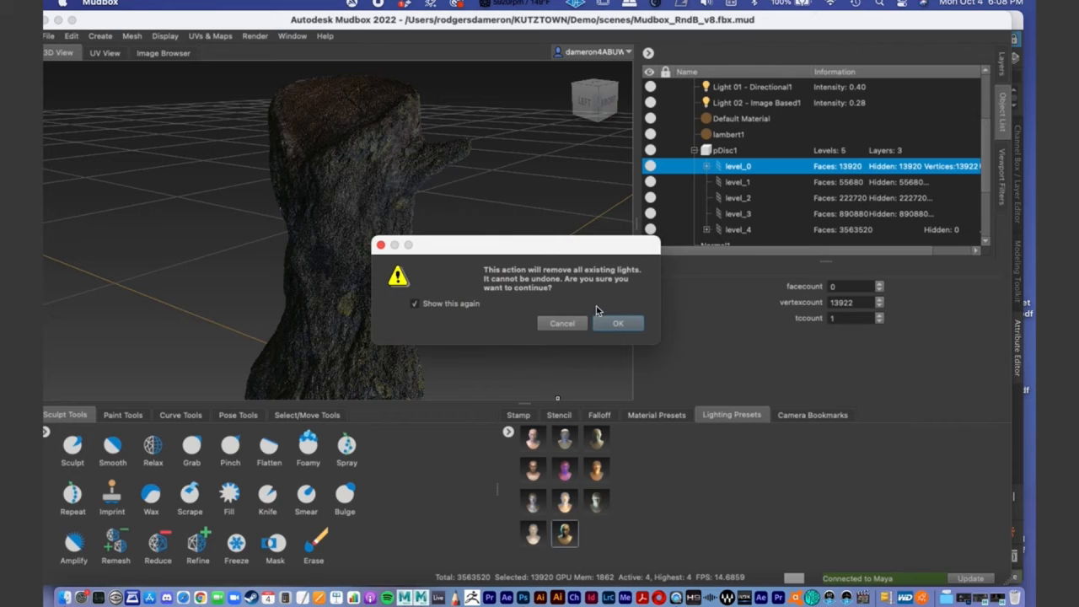
{"action": "left_click", "coordinate": [620, 324]}
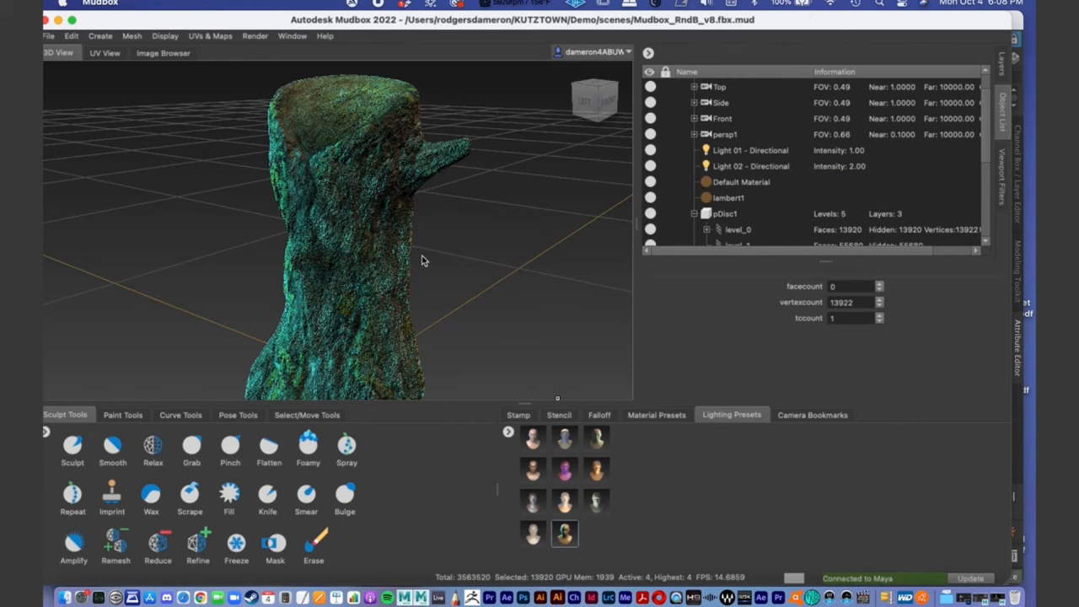
{"action": "left_click_drag", "start_coordinate": [453, 260], "coordinate": [400, 198], "text": "alt"}
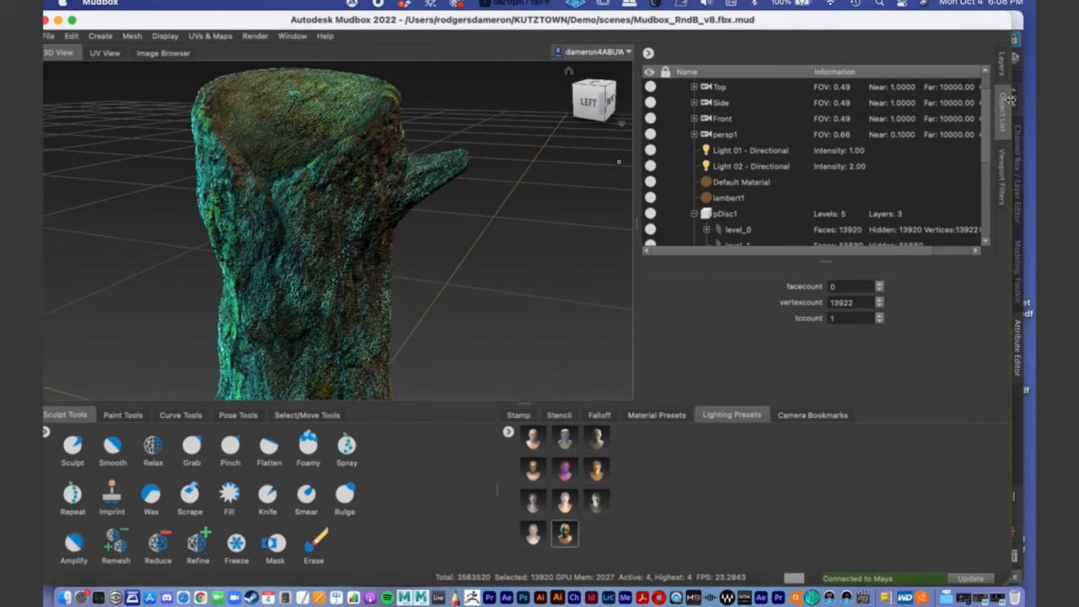
- Hide the Paint, Top_Diffuse and Diffuse_Main layers to view the stump without its diffuse color
{"action": "left_click", "coordinate": [999, 61]}
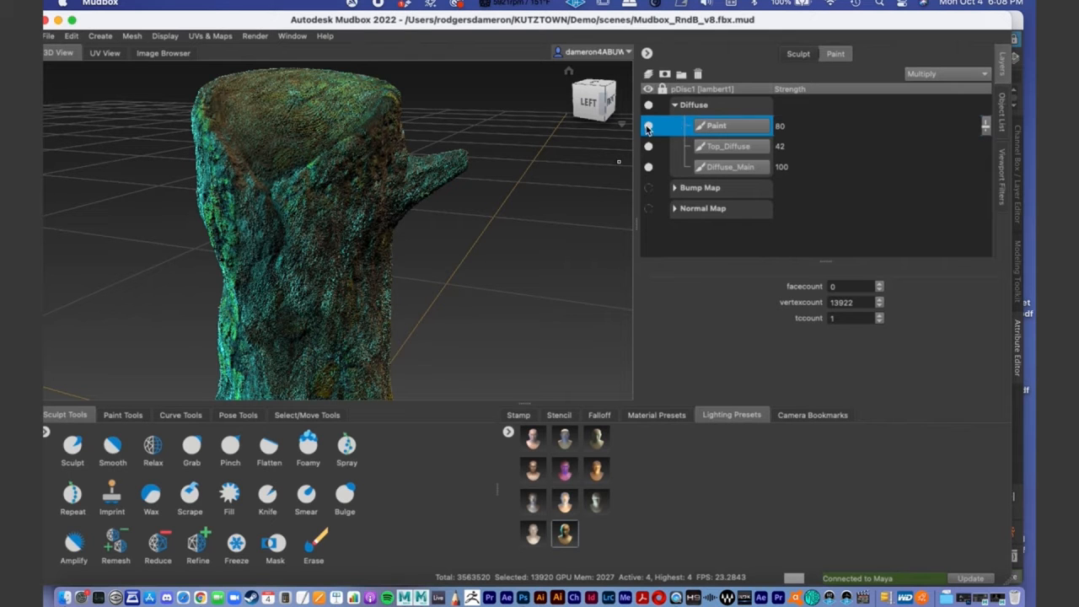
{"action": "left_click", "coordinate": [648, 126]}
{"action": "left_click", "coordinate": [648, 146]}
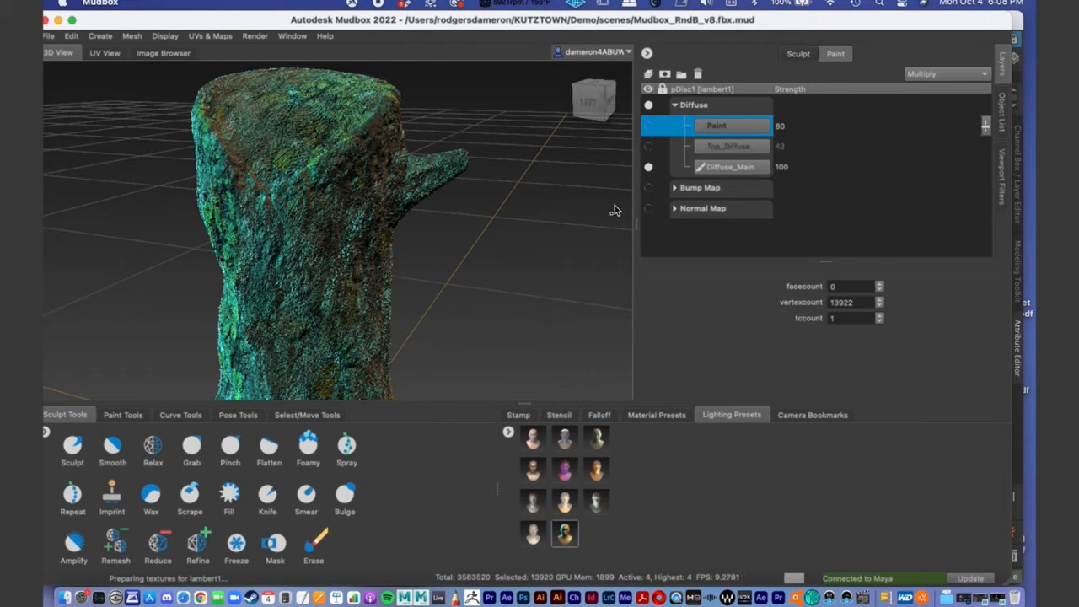
{"action": "left_click", "coordinate": [649, 168]}
{"action": "middle_click_drag", "start_coordinate": [350, 211], "coordinate": [445, 118], "text": "alt"}
{"action": "left_click_drag", "start_coordinate": [446, 118], "coordinate": [395, 217], "text": "alt"}
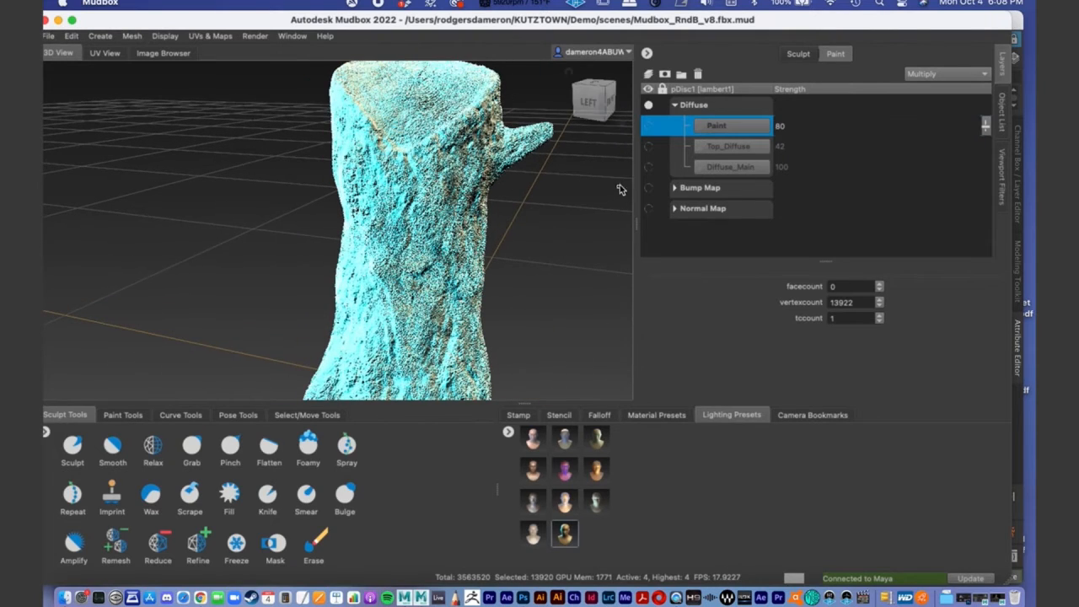
- Show the Diffuse_Main layer again and inspect the bark texture on the stump's side
{"action": "left_click", "coordinate": [648, 167]}
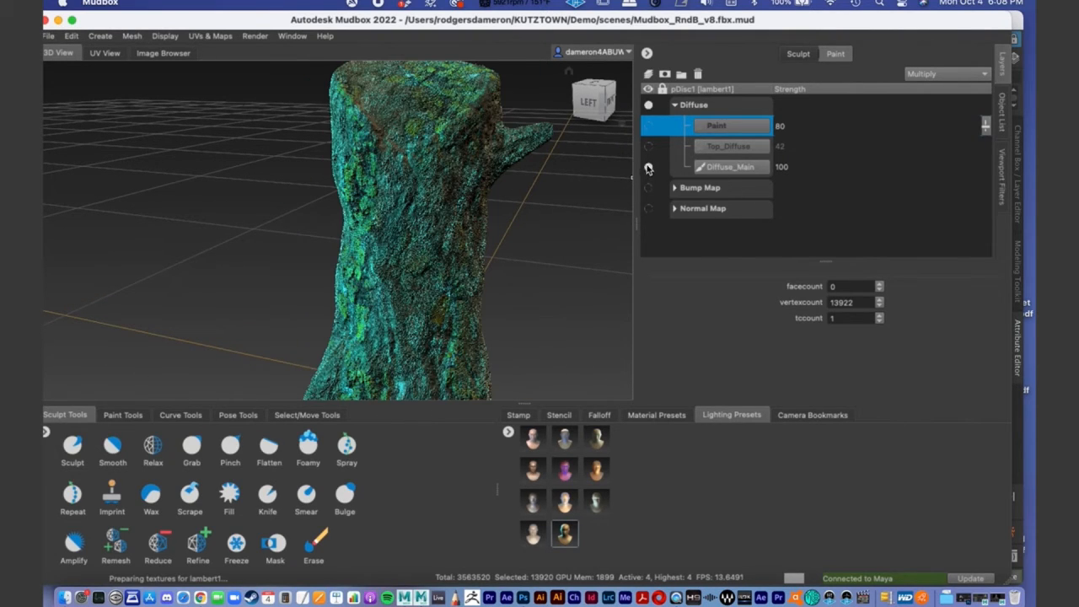
{"action": "mouse_move", "coordinate": [472, 207]}
{"action": "left_mouse_down", "text": "alt"}
{"action": "mouse_move", "coordinate": [458, 208]}
{"action": "mouse_move", "coordinate": [495, 221]}
{"action": "left_mouse_up", "text": "alt"}
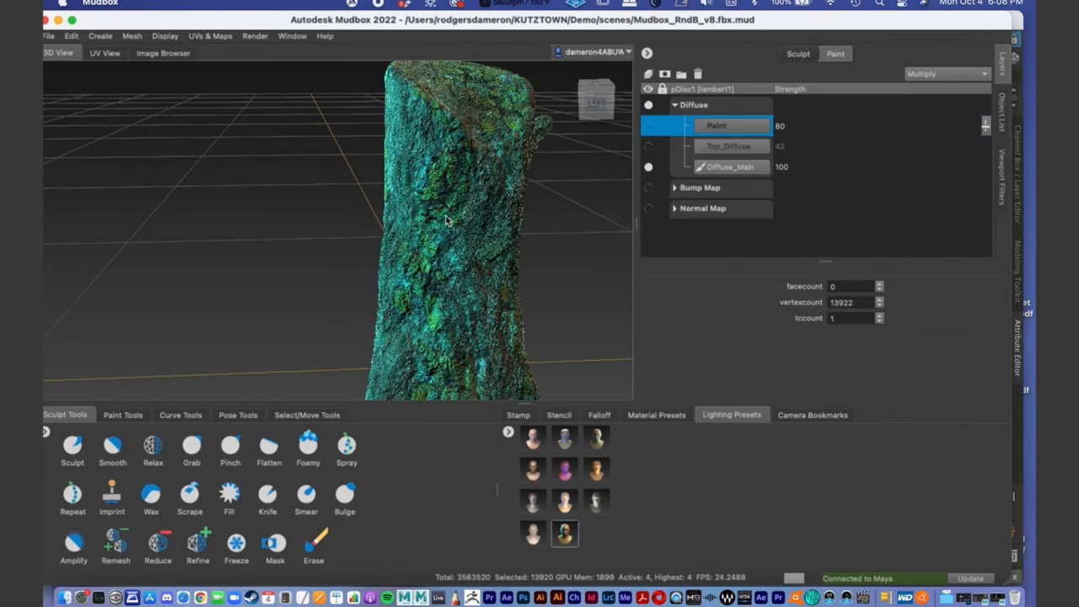
{"action": "middle_click_drag", "start_coordinate": [496, 221], "coordinate": [445, 268], "text": "alt"}
- Display the paint tools and examine the diffuse texture around the stump's bark, branch and top surface
{"action": "left_click", "coordinate": [118, 416]}
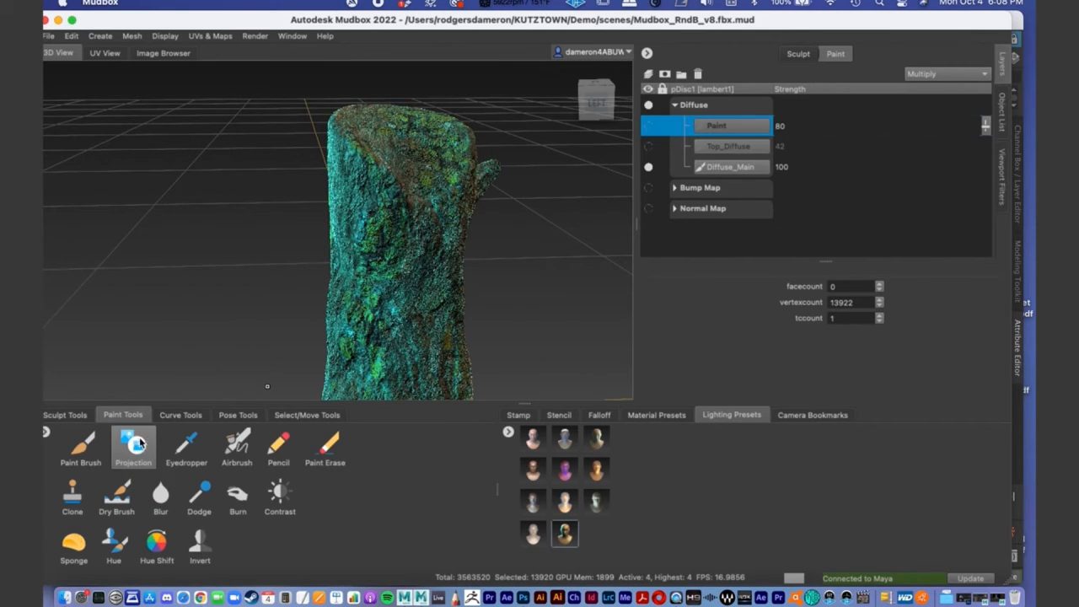
{"action": "left_click_drag", "start_coordinate": [458, 253], "coordinate": [424, 258], "text": "alt"}
{"action": "right_click_drag", "start_coordinate": [424, 258], "coordinate": [347, 221], "text": "alt"}
{"action": "left_click_drag", "start_coordinate": [348, 221], "coordinate": [379, 203], "text": "alt"}
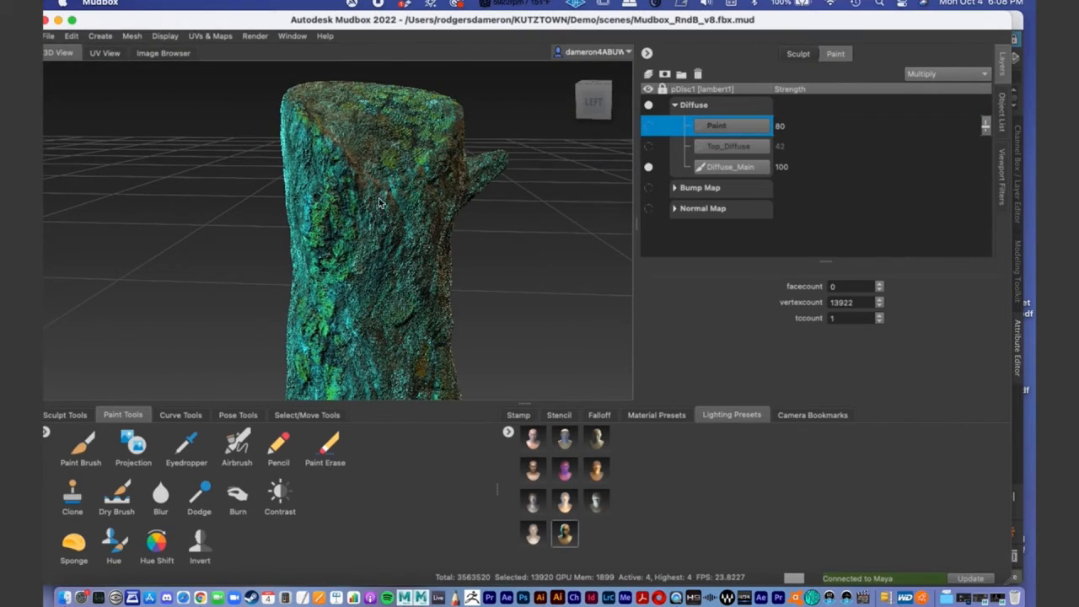
{"action": "left_click_drag", "start_coordinate": [372, 273], "coordinate": [400, 245], "text": "alt"}
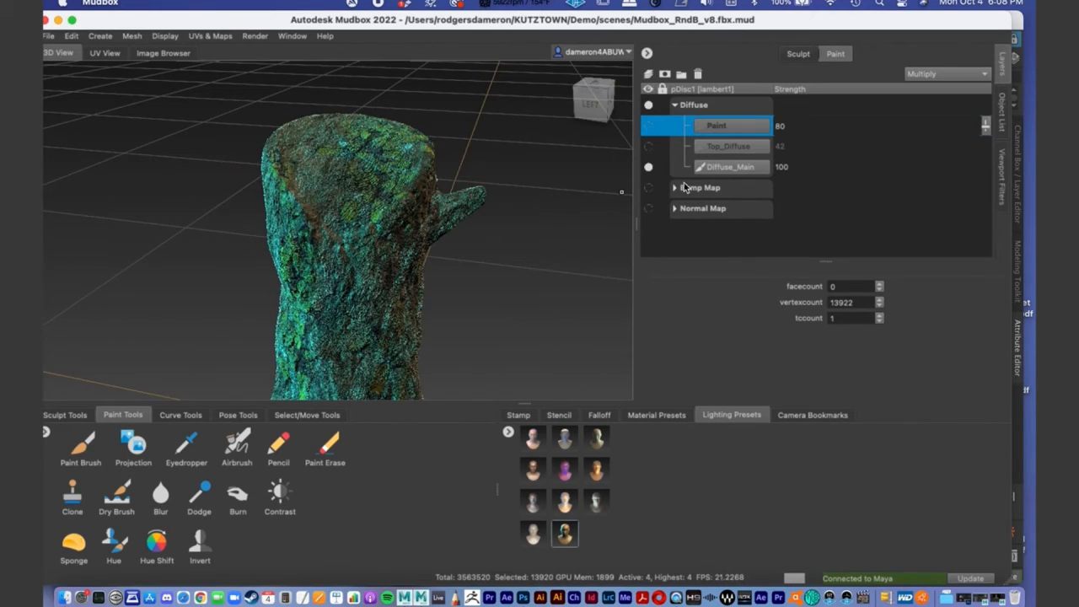
{"action": "left_click_drag", "start_coordinate": [475, 174], "coordinate": [374, 241], "text": "alt"}
{"action": "right_click_drag", "start_coordinate": [374, 241], "coordinate": [412, 248], "text": "alt"}
{"action": "middle_click_drag", "start_coordinate": [412, 248], "coordinate": [369, 175], "text": "alt"}
{"action": "left_click_drag", "start_coordinate": [368, 175], "coordinate": [385, 268], "text": "alt"}
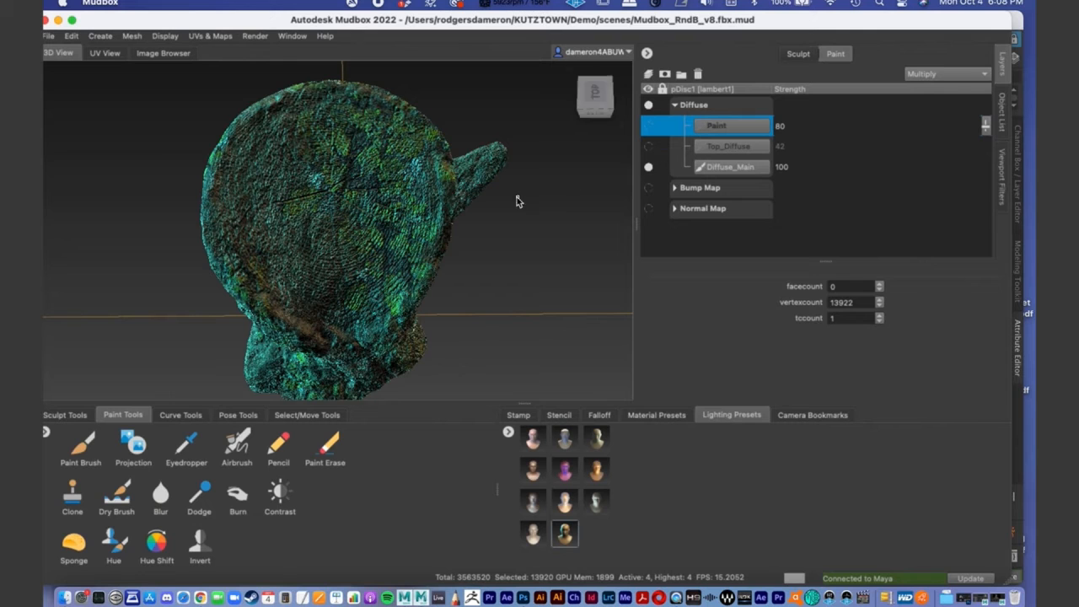
- Show the Top_Diffuse layer, display the available stencils and examine the wood rings on the stump's top
{"action": "left_click", "coordinate": [648, 147]}
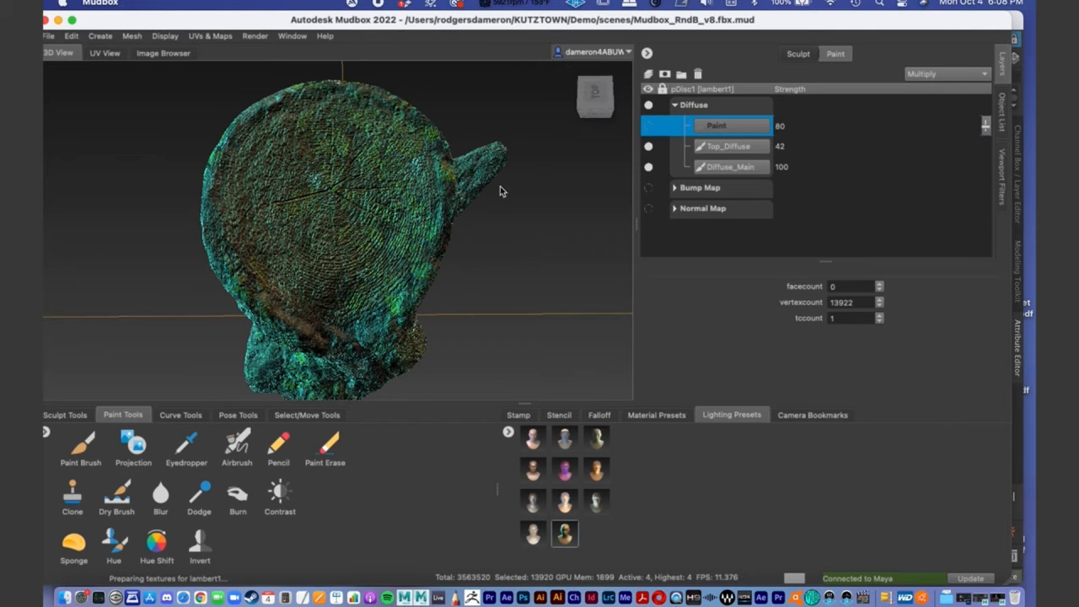
{"action": "left_click_drag", "start_coordinate": [317, 235], "coordinate": [390, 233], "text": "alt"}
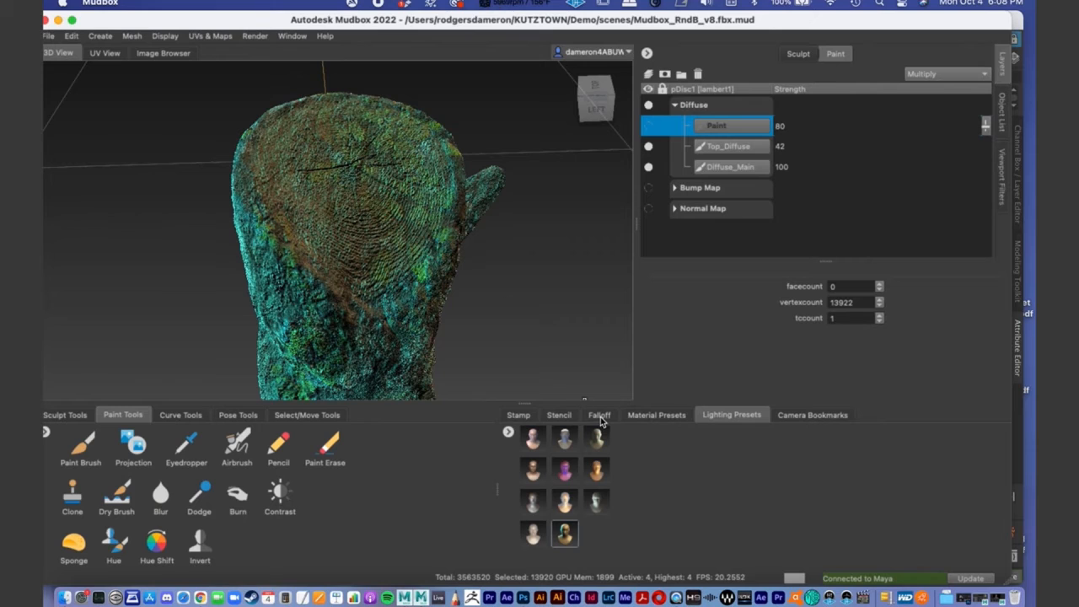
{"action": "left_click", "coordinate": [559, 416]}
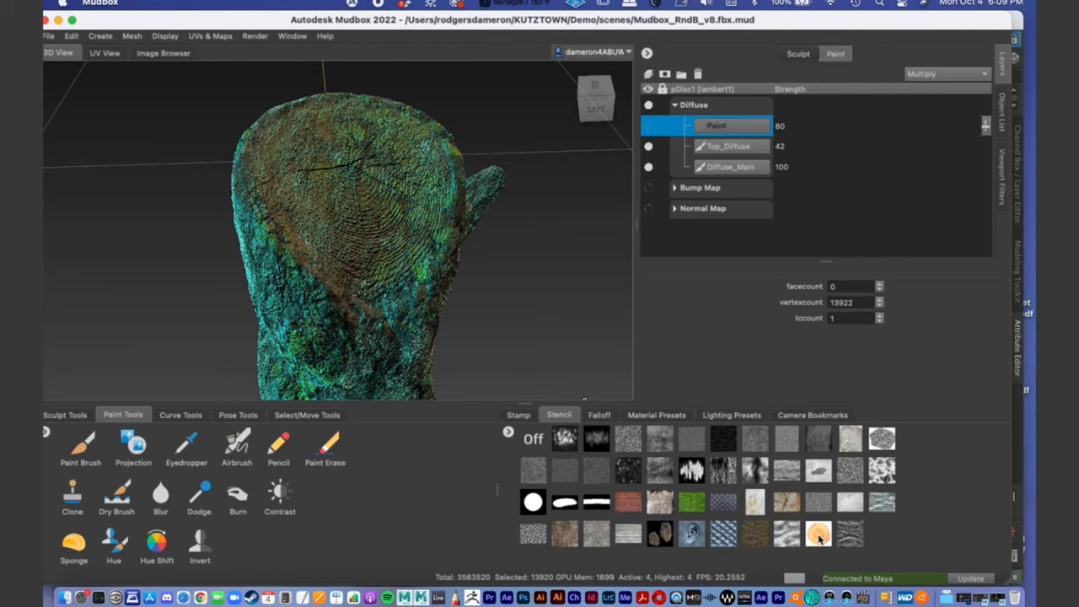
{"action": "mouse_move", "coordinate": [340, 216]}
{"action": "left_mouse_down", "text": "alt"}
{"action": "mouse_move", "coordinate": [401, 234]}
{"action": "mouse_move", "coordinate": [351, 201]}
{"action": "left_mouse_up", "text": "alt"}
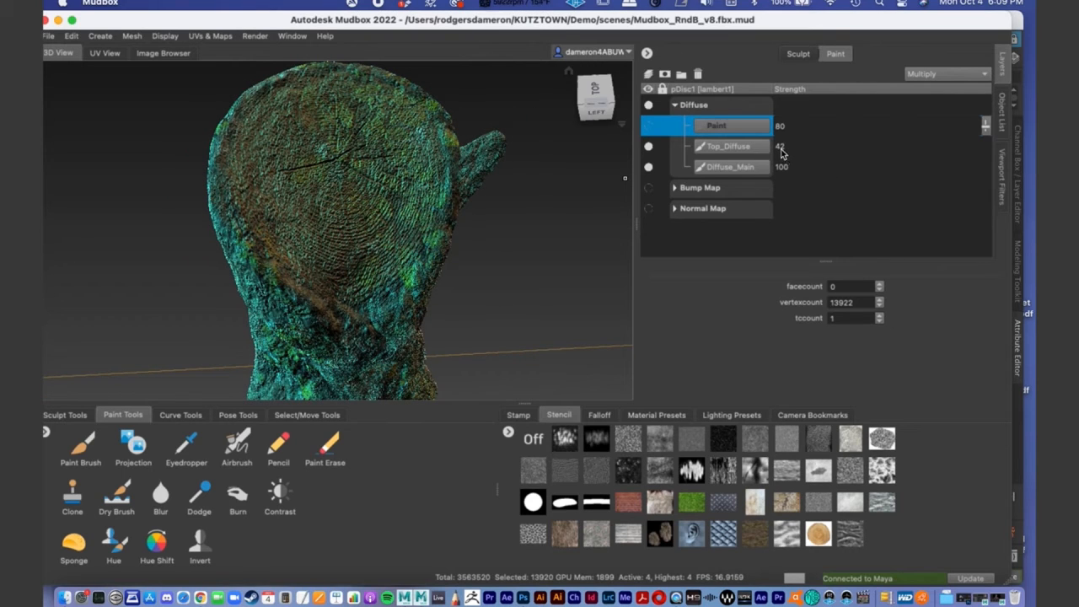
{"action": "left_click_drag", "start_coordinate": [339, 211], "coordinate": [342, 225], "text": "alt"}
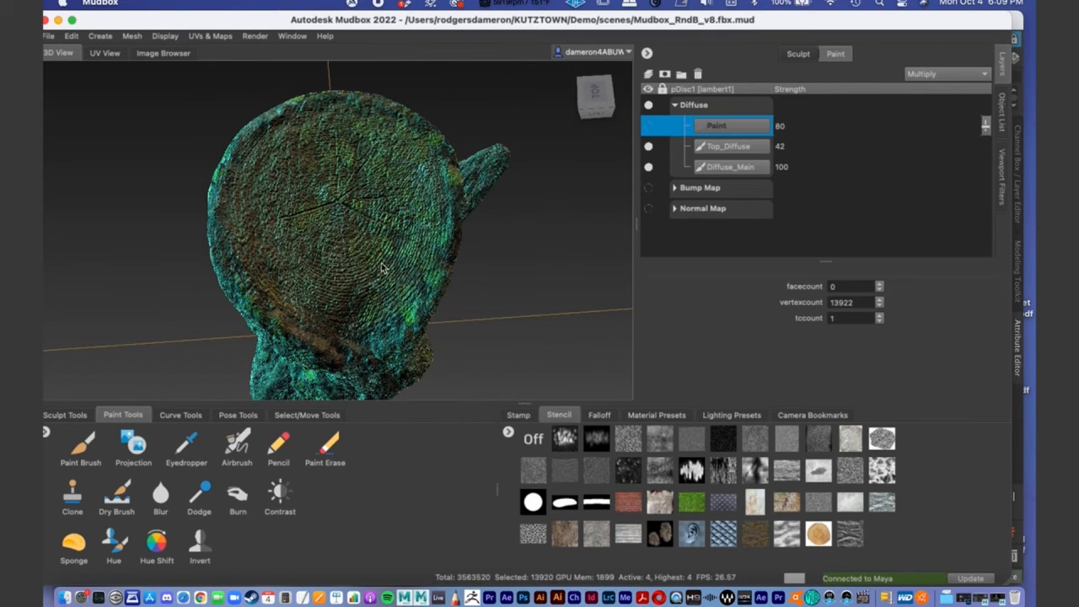
- Toggle the Top_Diffuse layer off and on, and inspect how the ring texture blends into the bark at the rim
{"action": "left_click", "coordinate": [648, 147]}
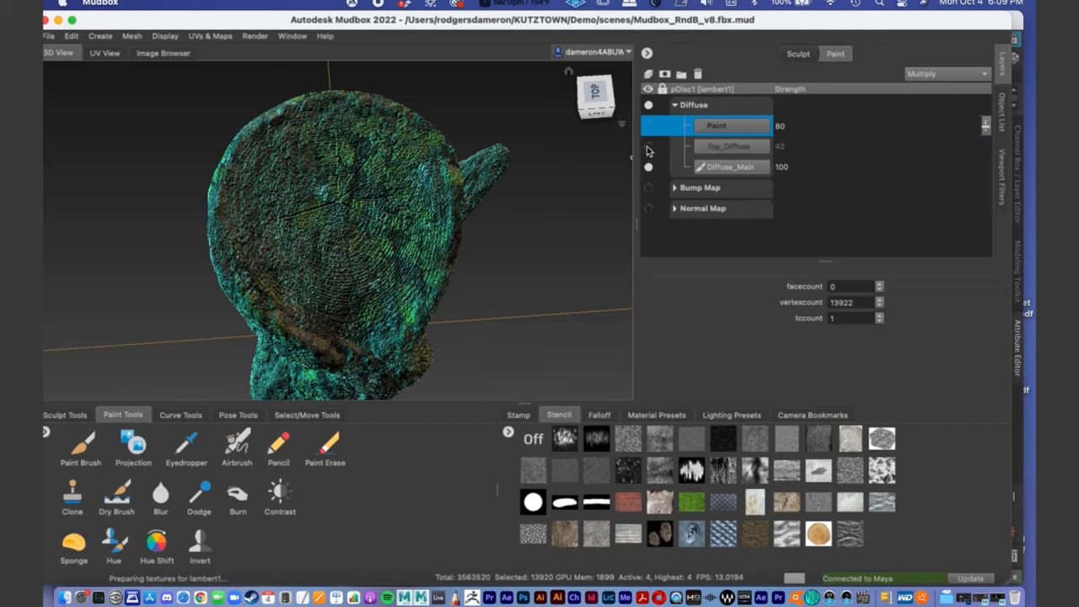
{"action": "left_click", "coordinate": [649, 147]}
{"action": "left_click_drag", "start_coordinate": [333, 298], "coordinate": [349, 209], "text": "alt"}
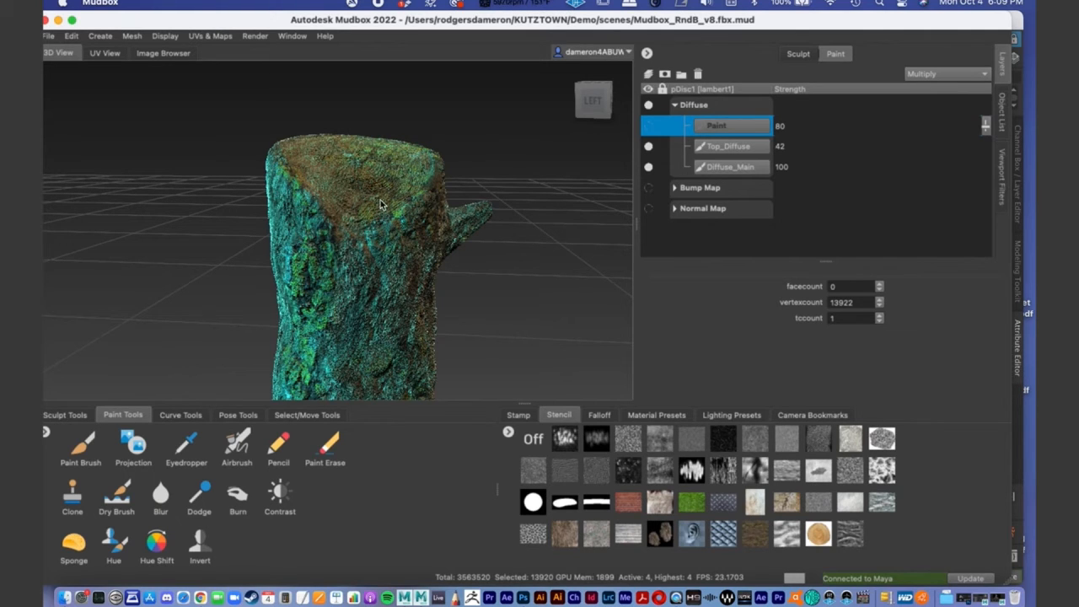
{"action": "left_click_drag", "start_coordinate": [363, 246], "coordinate": [349, 261], "text": "alt"}
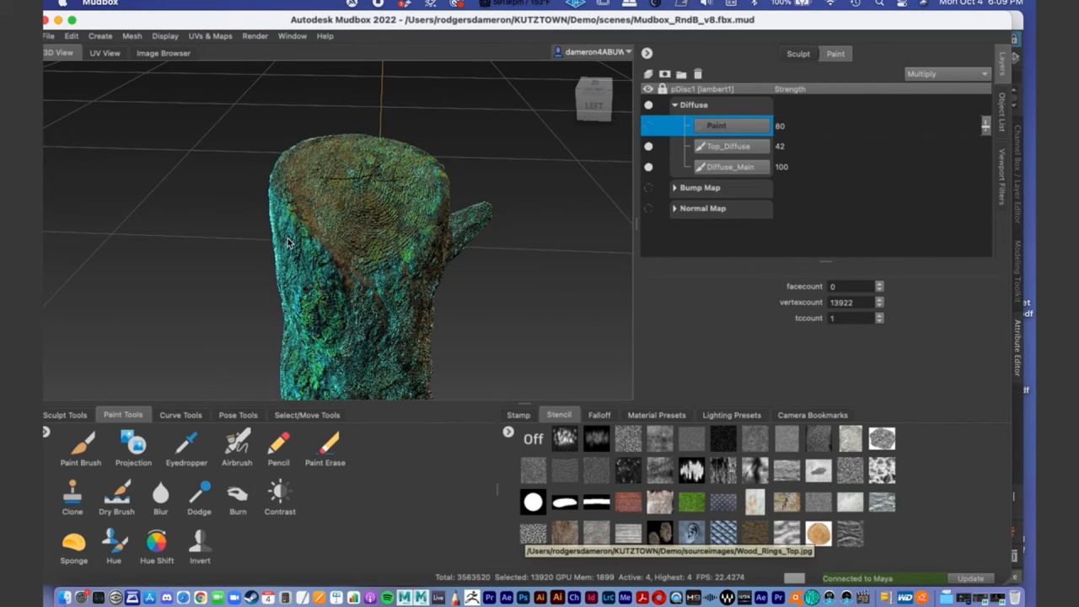
{"action": "left_click_drag", "start_coordinate": [310, 261], "coordinate": [304, 264], "text": "alt"}
{"action": "right_click_drag", "start_coordinate": [304, 264], "coordinate": [408, 251], "text": "alt"}
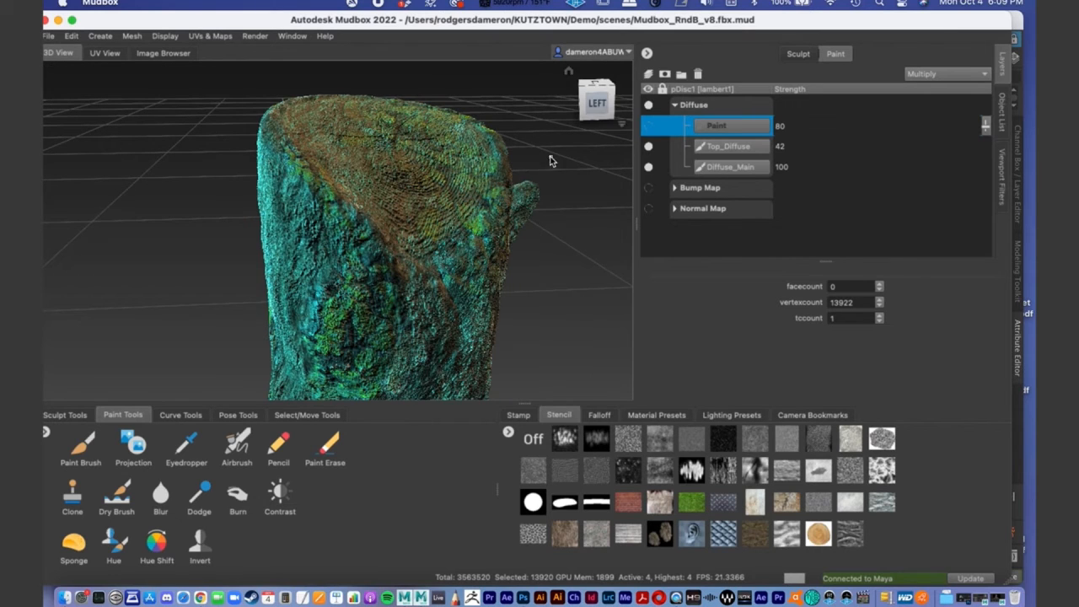
- Hide the Top_Diffuse and Diffuse_Main layers and show only the Paint layer on the stump
{"action": "left_click", "coordinate": [648, 146]}
{"action": "left_click", "coordinate": [649, 166]}
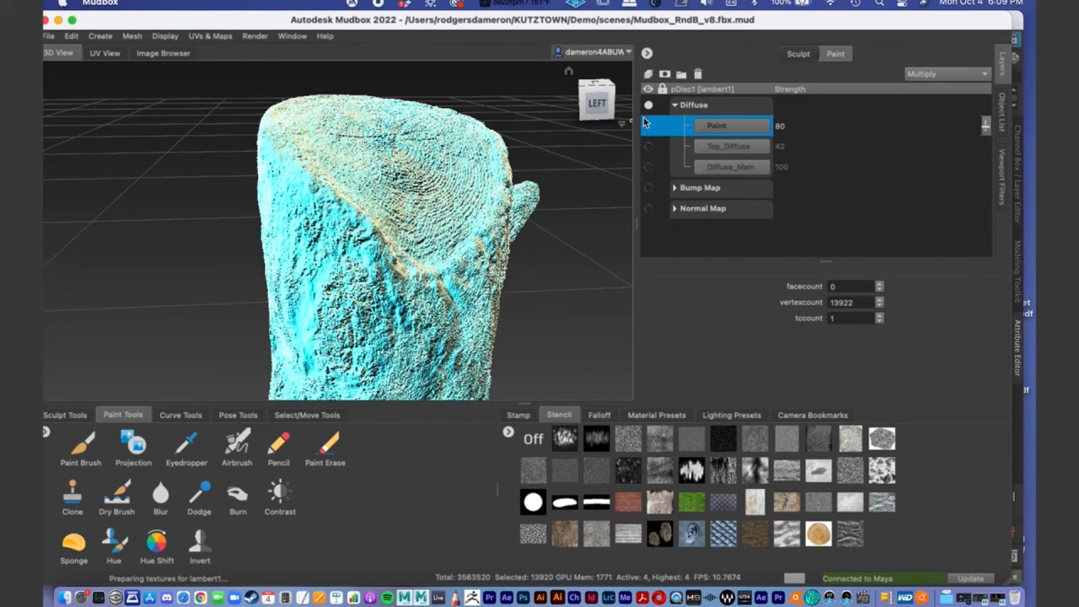
{"action": "left_click", "coordinate": [648, 127]}
{"action": "middle_click_drag", "start_coordinate": [338, 320], "coordinate": [313, 160], "text": "alt"}
{"action": "mouse_move", "coordinate": [313, 160]}
{"action": "left_mouse_down", "text": "alt"}
{"action": "mouse_move", "coordinate": [337, 169]}
{"action": "mouse_move", "coordinate": [296, 197]}
{"action": "mouse_move", "coordinate": [335, 217]}
{"action": "left_mouse_up", "text": "alt"}
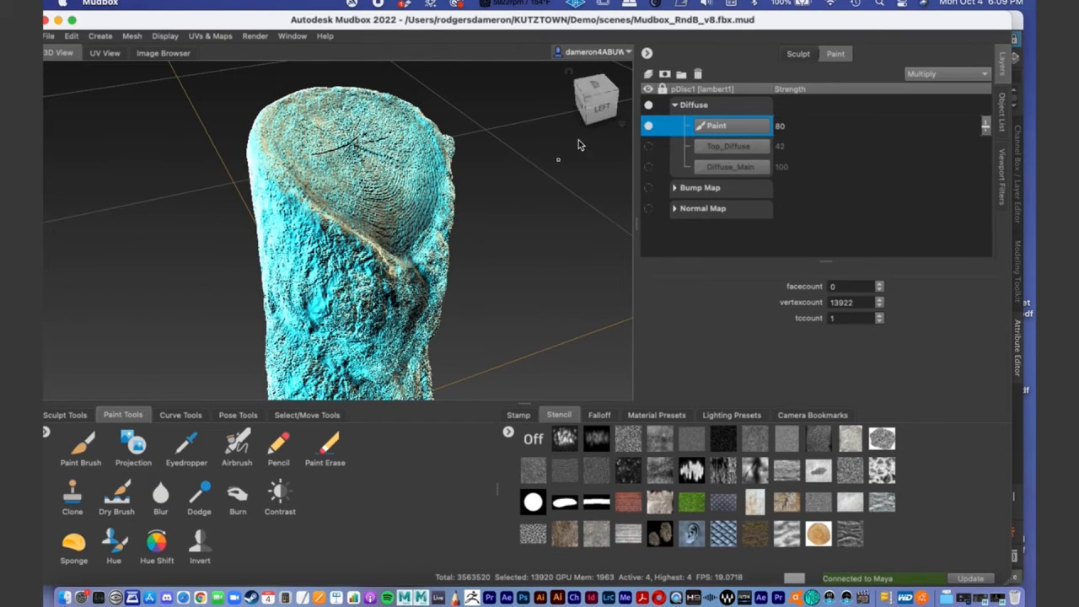
- Toggle the Paint layer off and on, and inspect its hand-painted shading on the stump's side
{"action": "left_click", "coordinate": [648, 127]}
{"action": "left_click", "coordinate": [649, 126]}
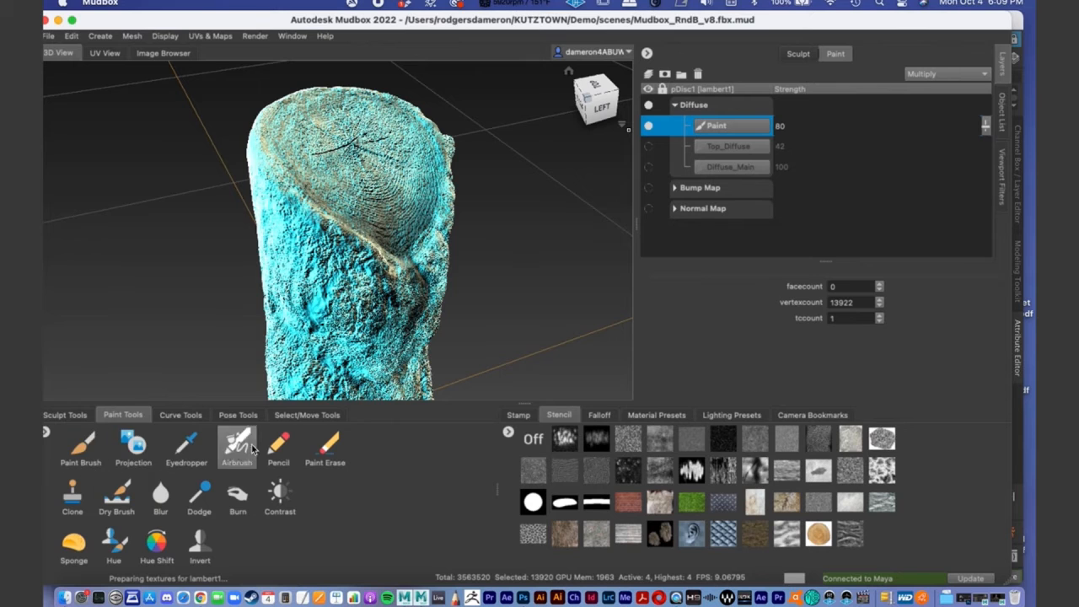
{"action": "left_click", "coordinate": [71, 454]}
{"action": "mouse_move", "coordinate": [431, 301]}
{"action": "left_mouse_down", "text": "alt"}
{"action": "mouse_move", "coordinate": [422, 270]}
{"action": "mouse_move", "coordinate": [379, 251]}
{"action": "left_mouse_up", "text": "alt"}
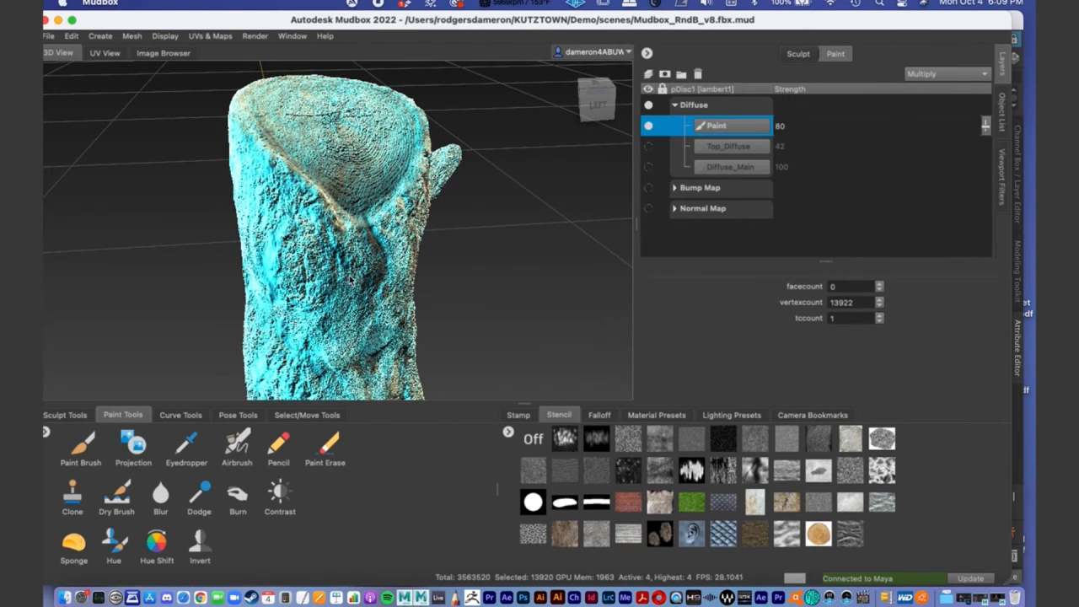
{"action": "middle_click_drag", "start_coordinate": [346, 273], "coordinate": [376, 114], "text": "alt"}
{"action": "right_click_drag", "start_coordinate": [376, 113], "coordinate": [334, 84], "text": "alt"}
{"action": "middle_click_drag", "start_coordinate": [334, 84], "coordinate": [355, 250], "text": "alt"}
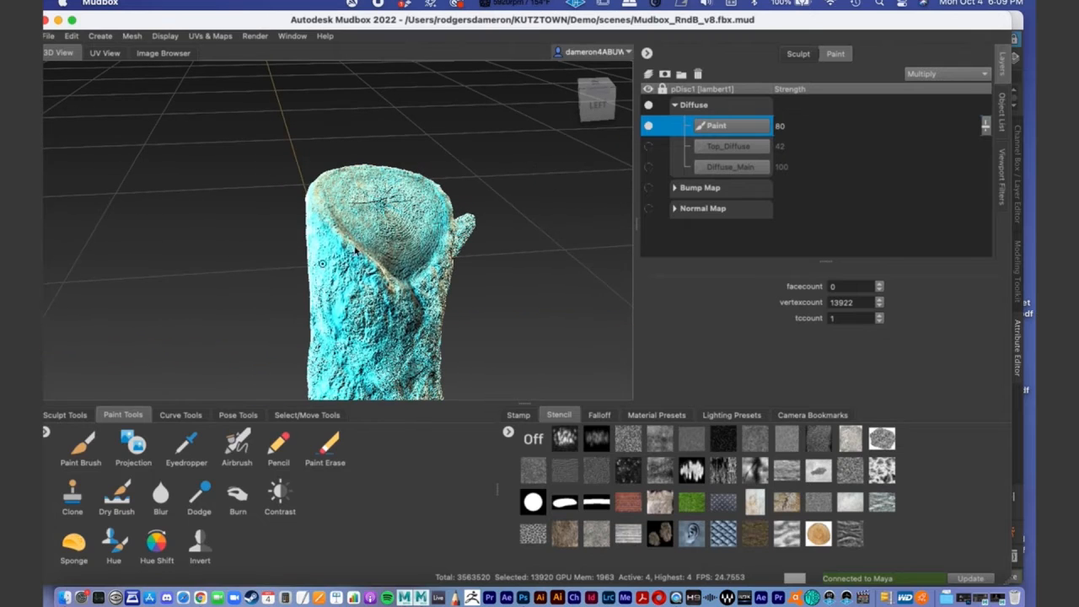
- Show the Top_Diffuse and Diffuse_Main layers again and view the whole stump with all diffuse layers
{"action": "left_click", "coordinate": [648, 146]}
{"action": "left_click", "coordinate": [648, 166]}
{"action": "middle_click_drag", "start_coordinate": [475, 265], "coordinate": [420, 140], "text": "alt"}
{"action": "right_click_drag", "start_coordinate": [463, 234], "coordinate": [401, 212], "text": "alt"}
{"action": "middle_click_drag", "start_coordinate": [401, 212], "coordinate": [406, 220], "text": "alt"}
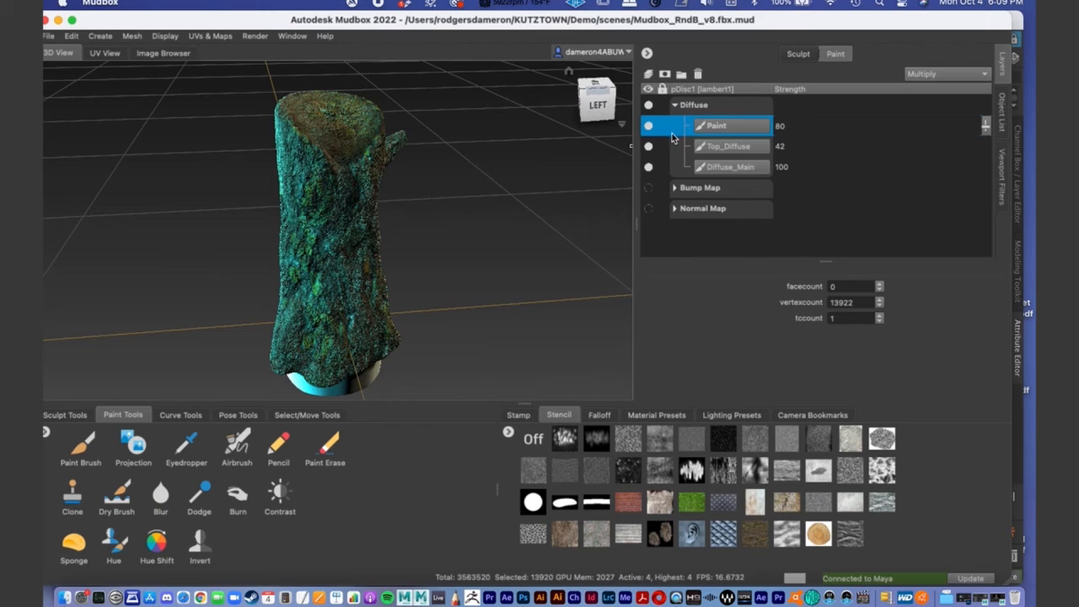
- Compare the stump with and without the Paint layer, and set that layer's strength to 62
{"action": "left_click", "coordinate": [648, 127]}
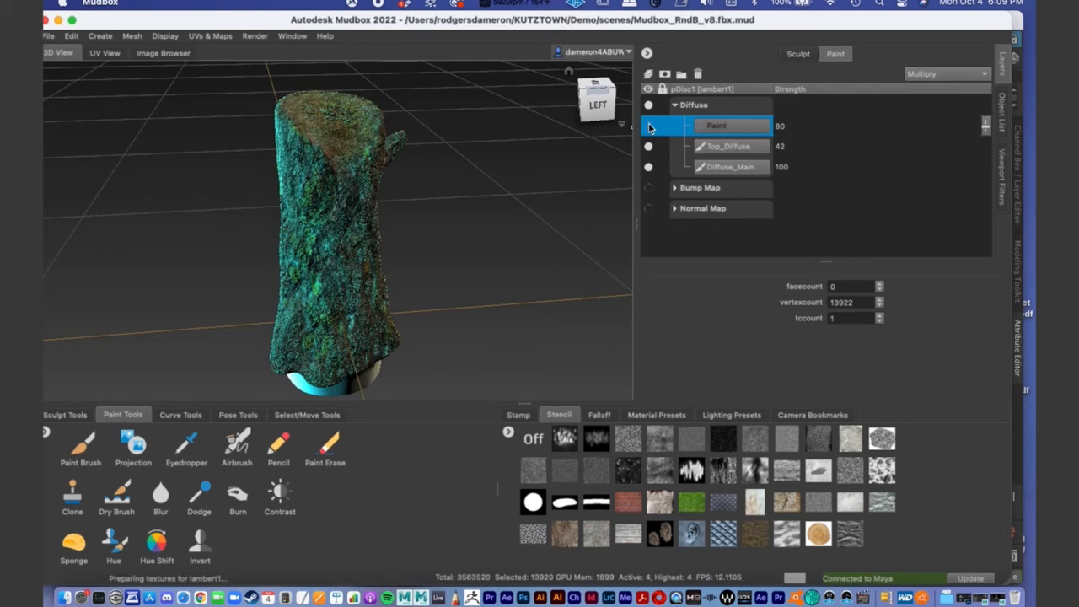
{"action": "left_click", "coordinate": [649, 126]}
{"action": "left_click_drag", "start_coordinate": [456, 240], "coordinate": [419, 245], "text": "alt"}
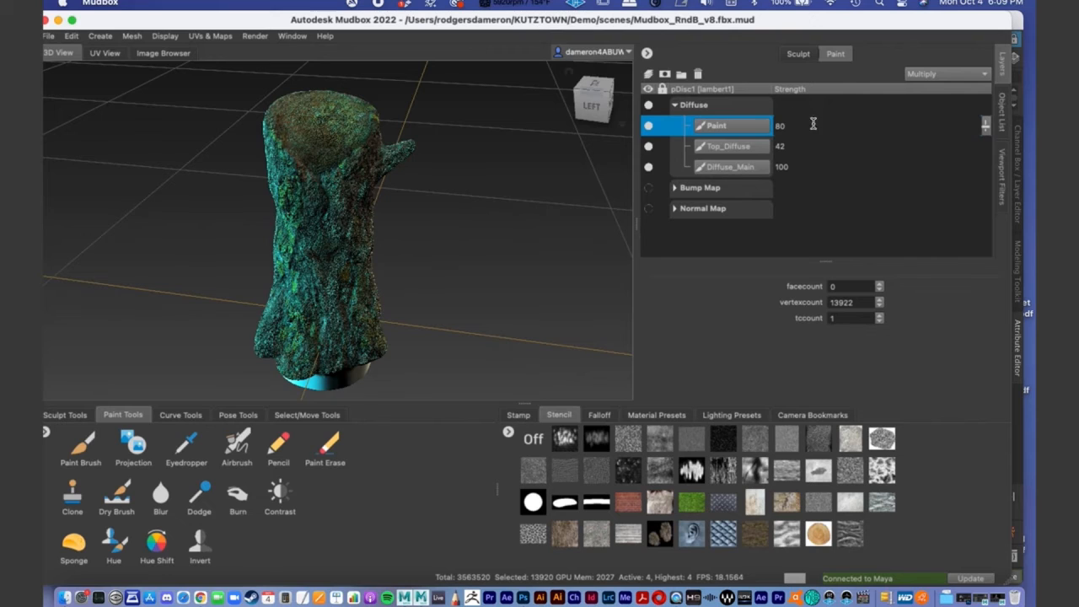
{"action": "left_click", "coordinate": [989, 127]}
{"action": "left_click_drag", "start_coordinate": [989, 126], "coordinate": [991, 141]}
{"action": "right_click_drag", "start_coordinate": [366, 217], "coordinate": [453, 223], "text": "alt"}
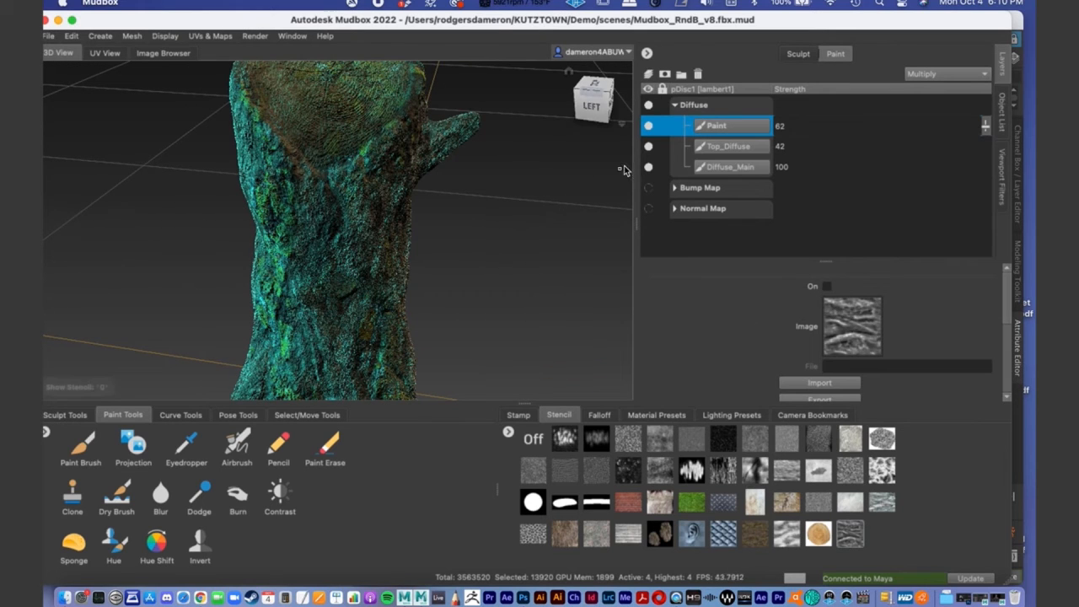
- Collapse the Diffuse channel and look over the whole stump with its combined color
{"action": "left_click", "coordinate": [674, 106]}
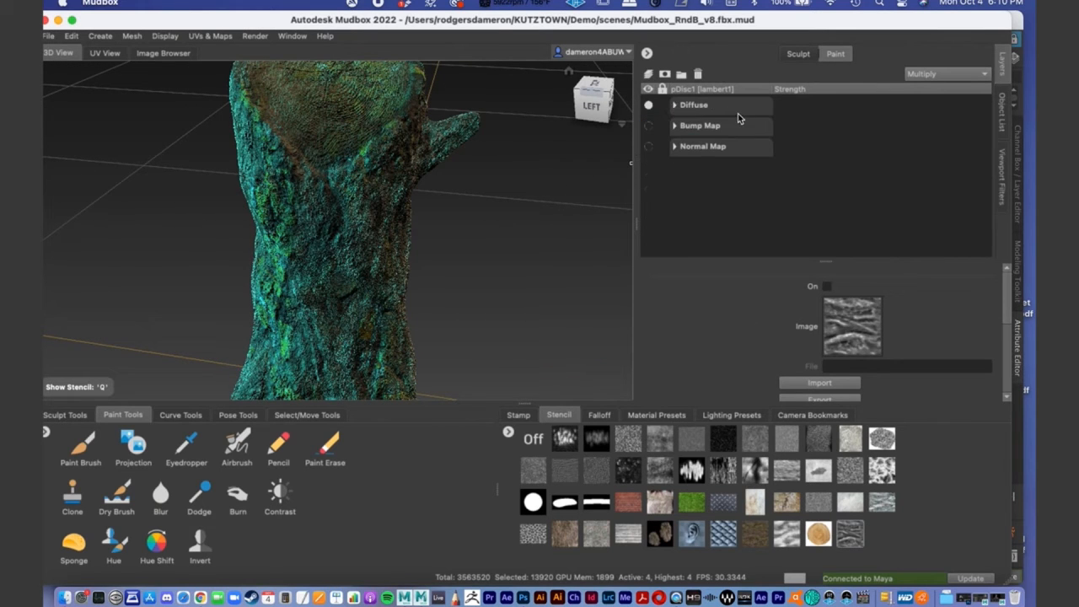
{"action": "middle_click_drag", "start_coordinate": [366, 199], "coordinate": [326, 241], "text": "alt"}
{"action": "right_click_drag", "start_coordinate": [326, 241], "coordinate": [241, 231], "text": "alt"}
{"action": "left_click_drag", "start_coordinate": [240, 231], "coordinate": [342, 179], "text": "alt"}
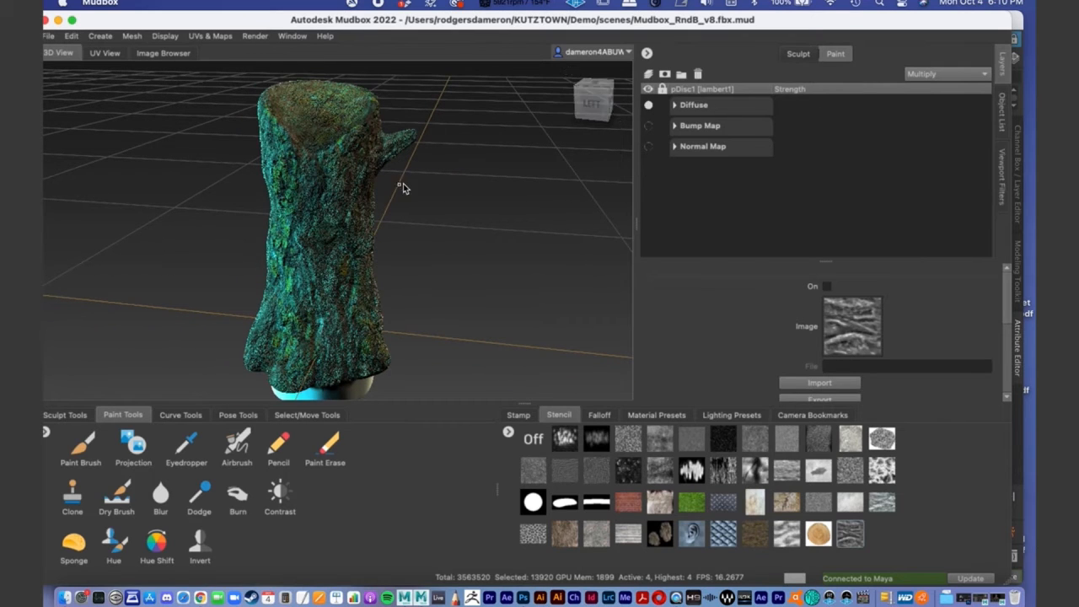
- Select pDisc1's level_4 mesh in the object list and expand the Diffuse channel's paint layers again
{"action": "left_click", "coordinate": [997, 129]}
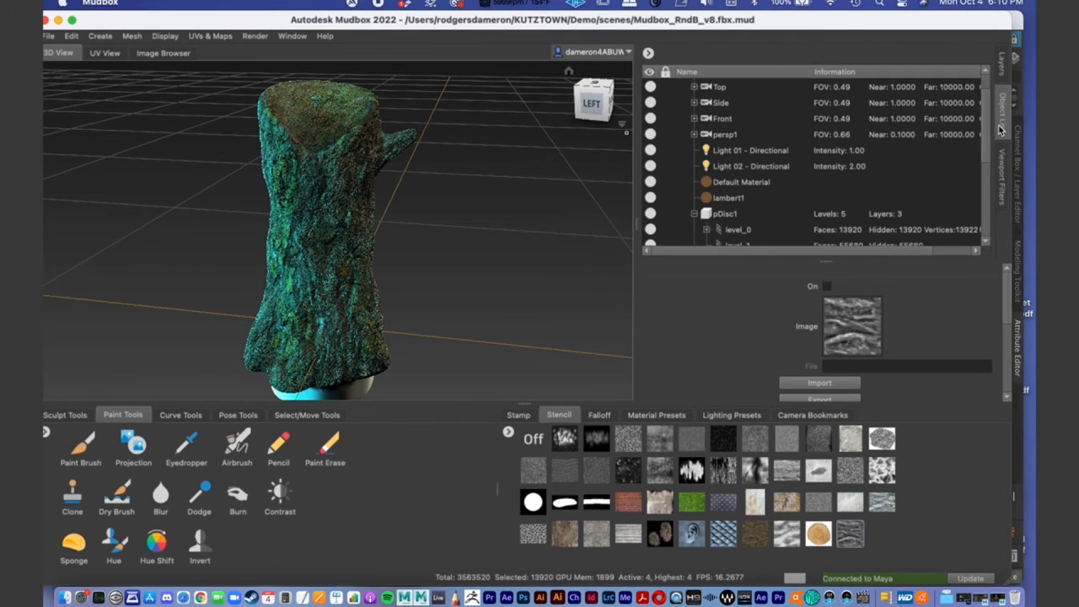
{"action": "scroll", "coordinate": [784, 180], "scroll_direction": "down", "scroll_amount": 5}
{"action": "left_click", "coordinate": [738, 136]}
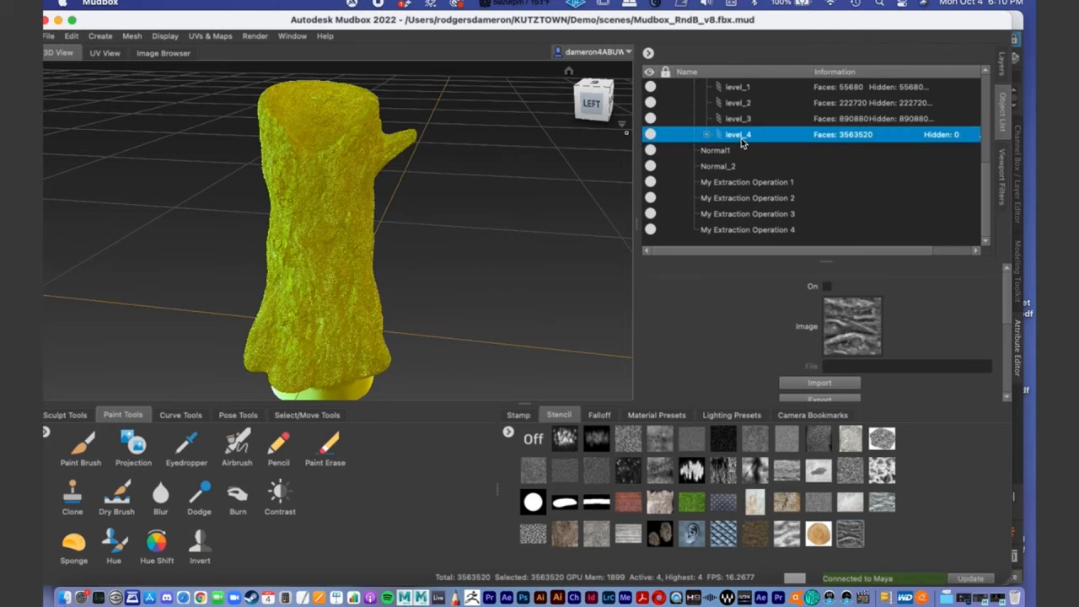
{"action": "left_click", "coordinate": [1001, 74]}
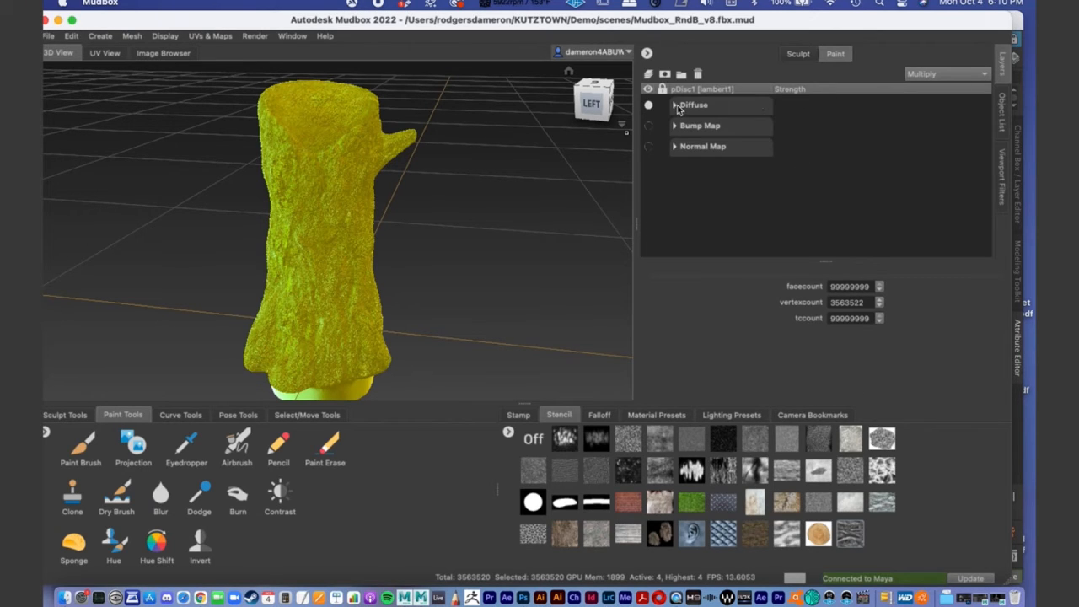
{"action": "left_click", "coordinate": [678, 105]}
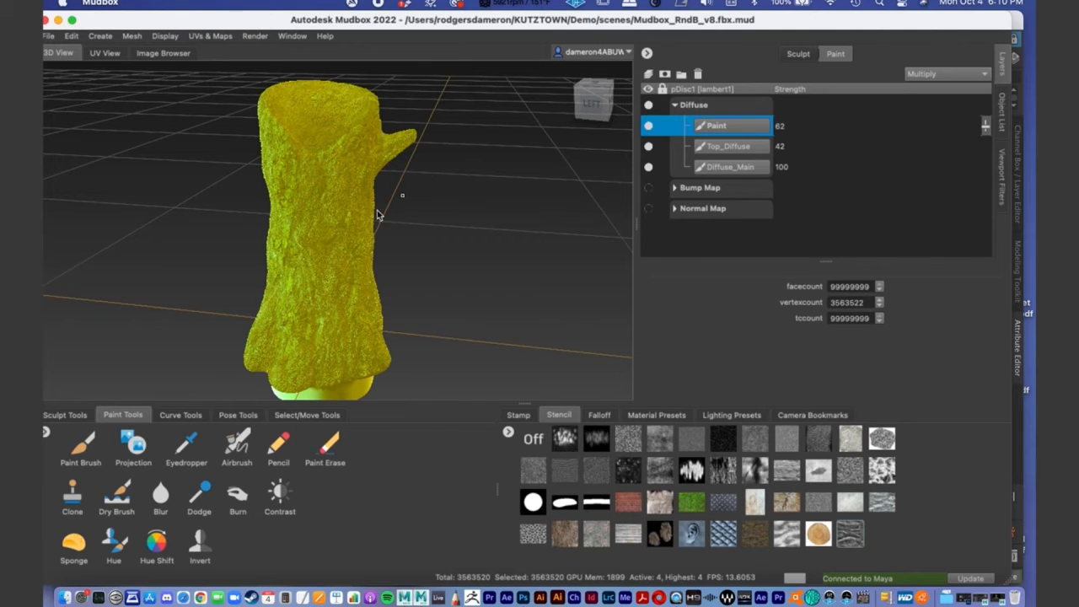
{"action": "middle_click_drag", "start_coordinate": [300, 234], "coordinate": [314, 212], "text": "alt"}
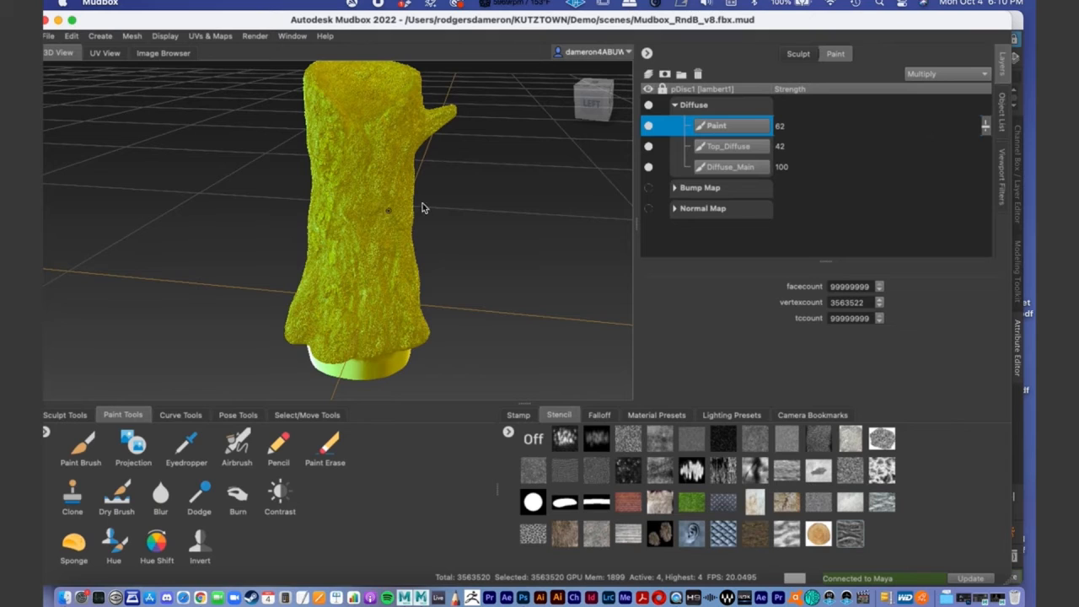
- Review pDisc1 and its subdivision levels in the object list, and return to the paint layers
{"action": "left_click", "coordinate": [1002, 111]}
{"action": "scroll", "coordinate": [747, 151], "scroll_direction": "up", "scroll_amount": 2}
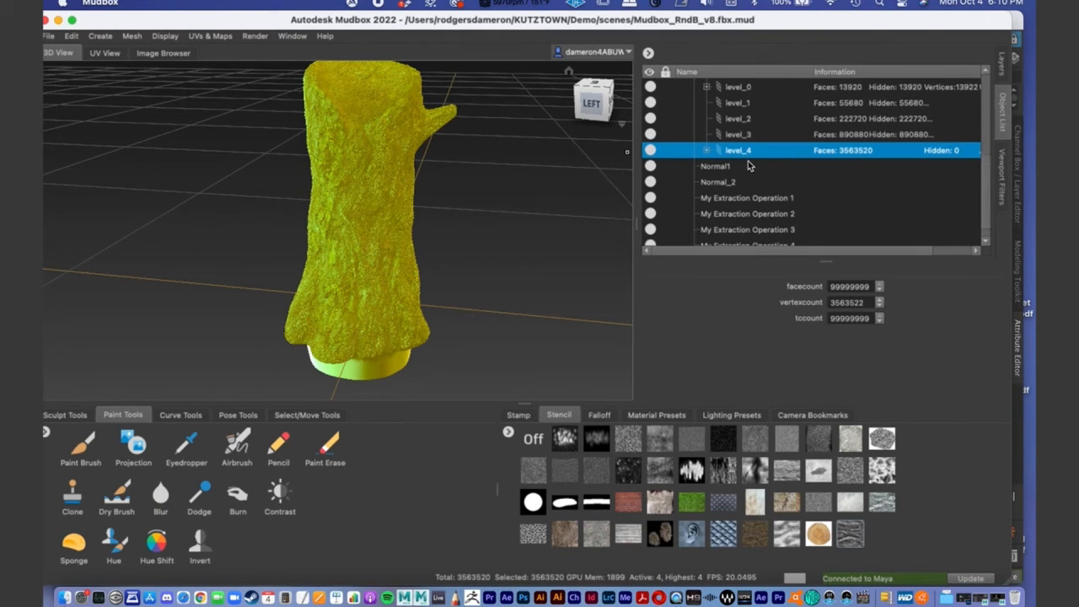
{"action": "scroll", "coordinate": [747, 167], "scroll_direction": "up", "scroll_amount": 2}
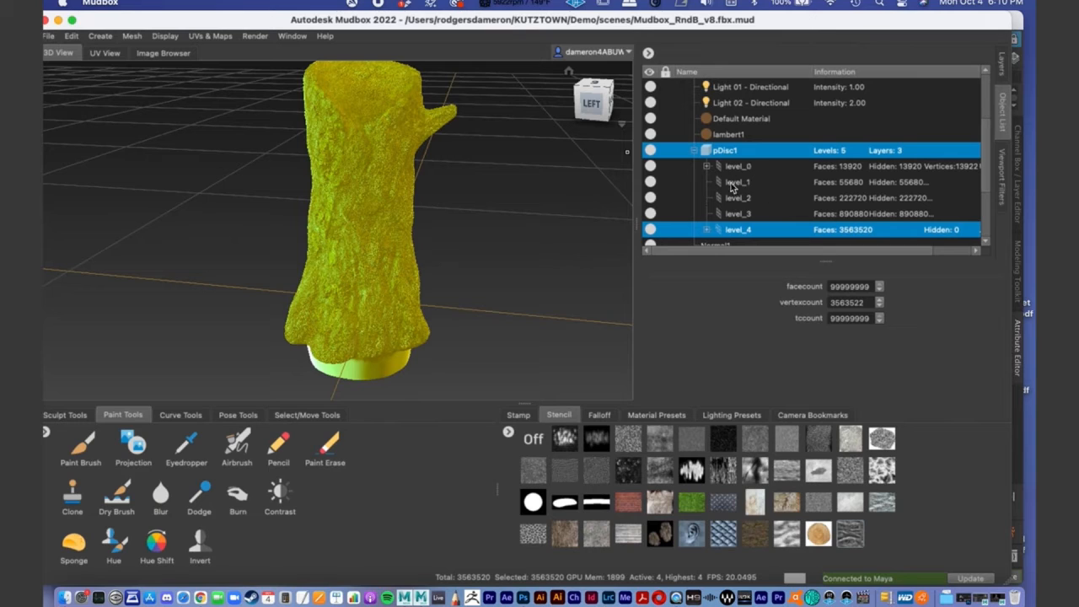
{"action": "left_click", "coordinate": [694, 151]}
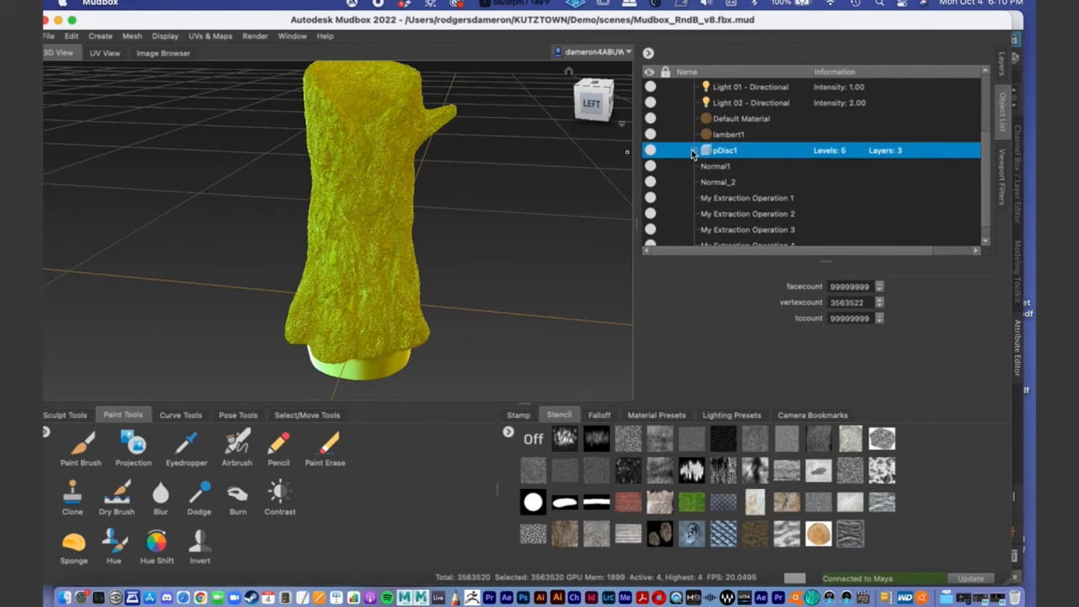
{"action": "left_click", "coordinate": [692, 151]}
{"action": "left_click", "coordinate": [1003, 69]}
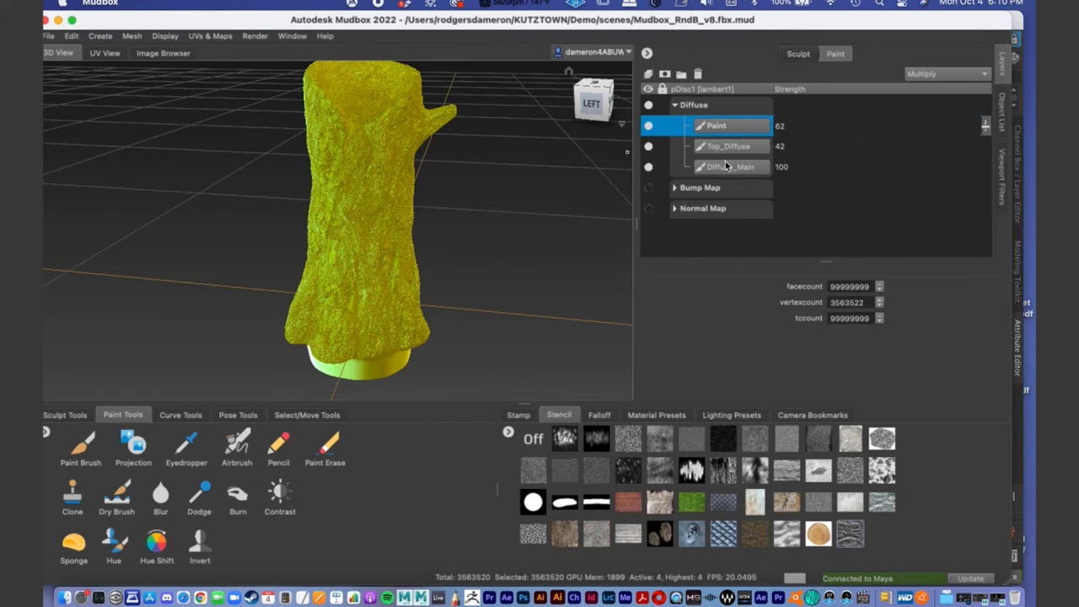
{"action": "right_click", "coordinate": [729, 104]}
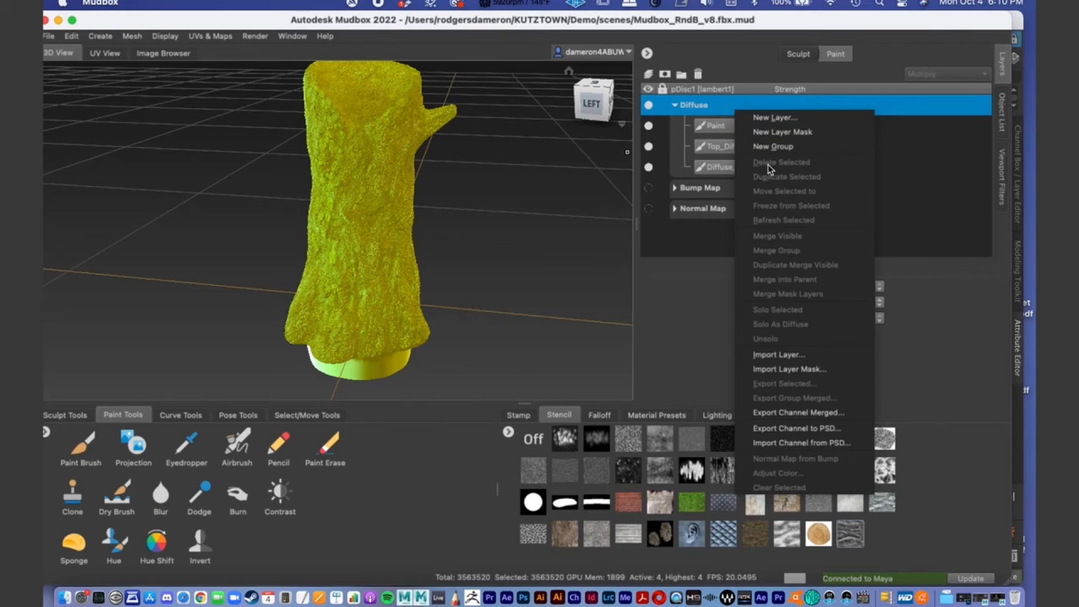
{"action": "left_click", "coordinate": [850, 411]}
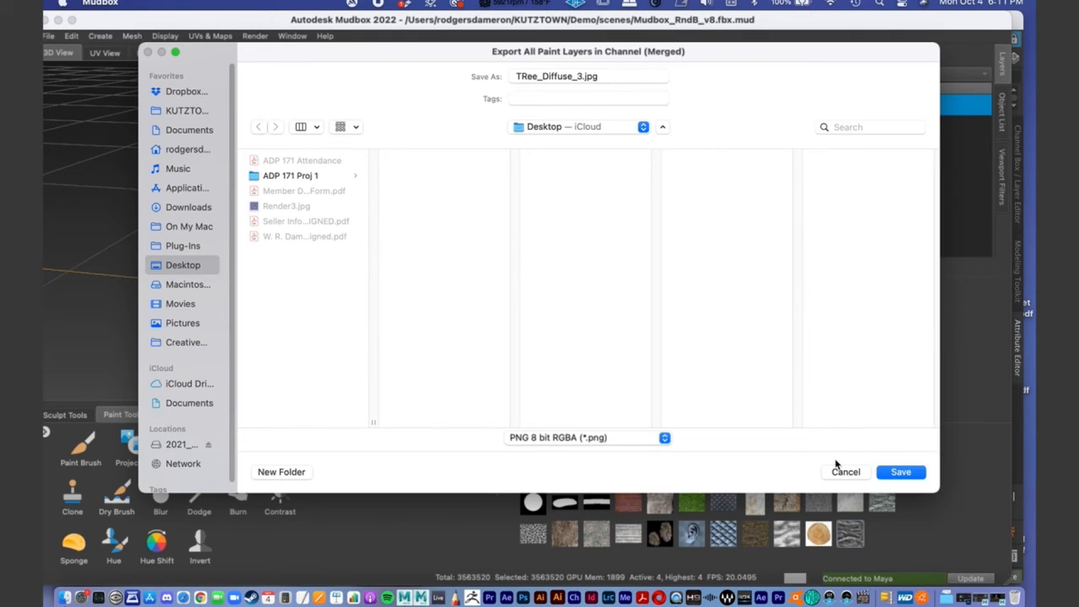
{"action": "left_click", "coordinate": [843, 470]}
- Start a merged export of the Diffuse channel and browse to KUTZTOWN/Demo/sourceimages/Online_Demo as the destination
{"action": "right_click", "coordinate": [713, 111]}
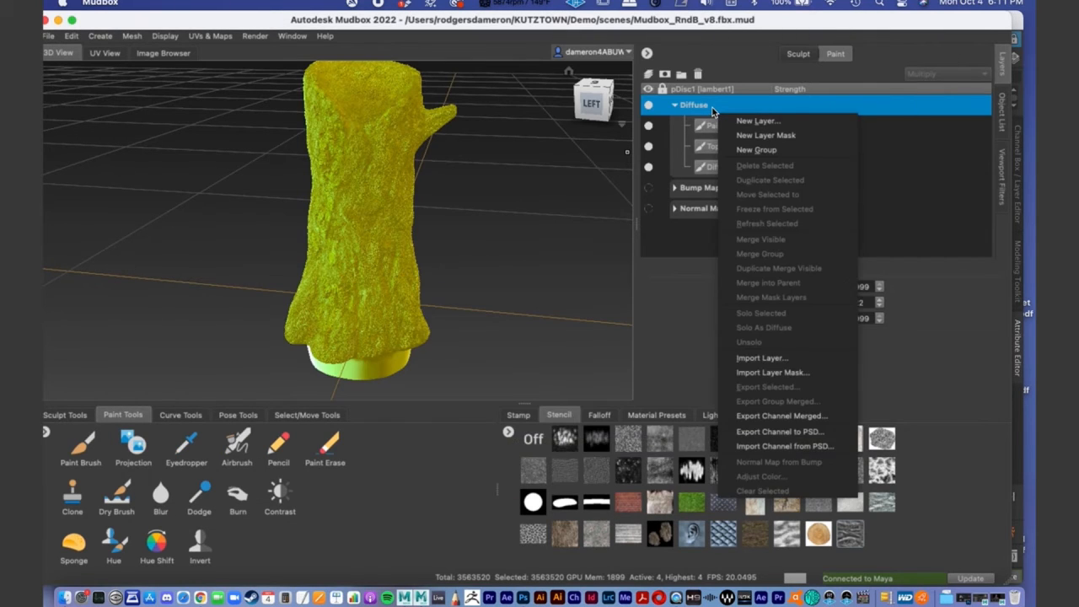
{"action": "left_click", "coordinate": [780, 422]}
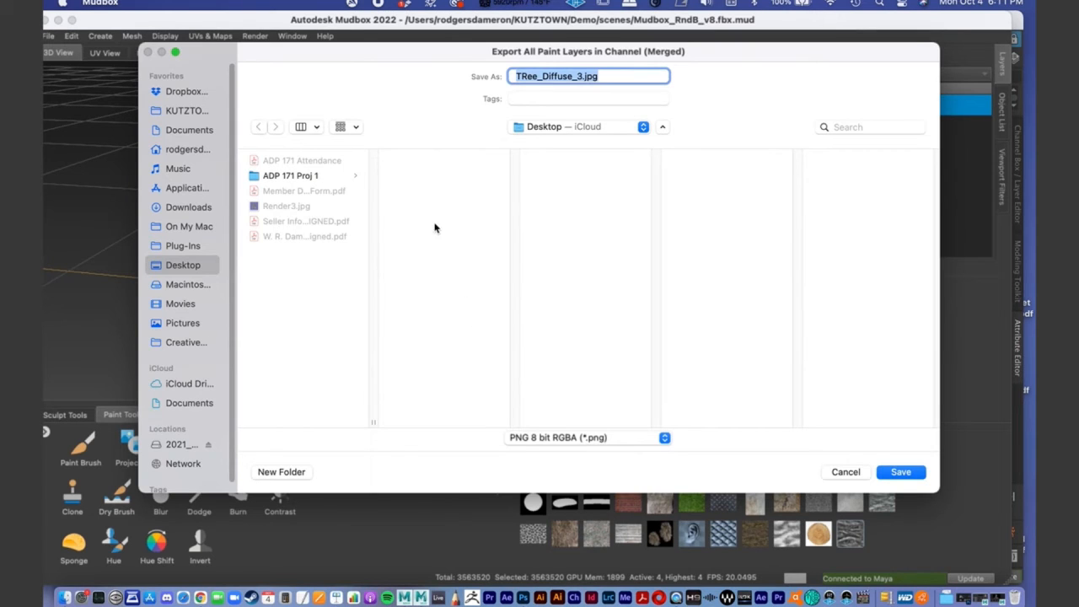
{"action": "left_click", "coordinate": [184, 110]}
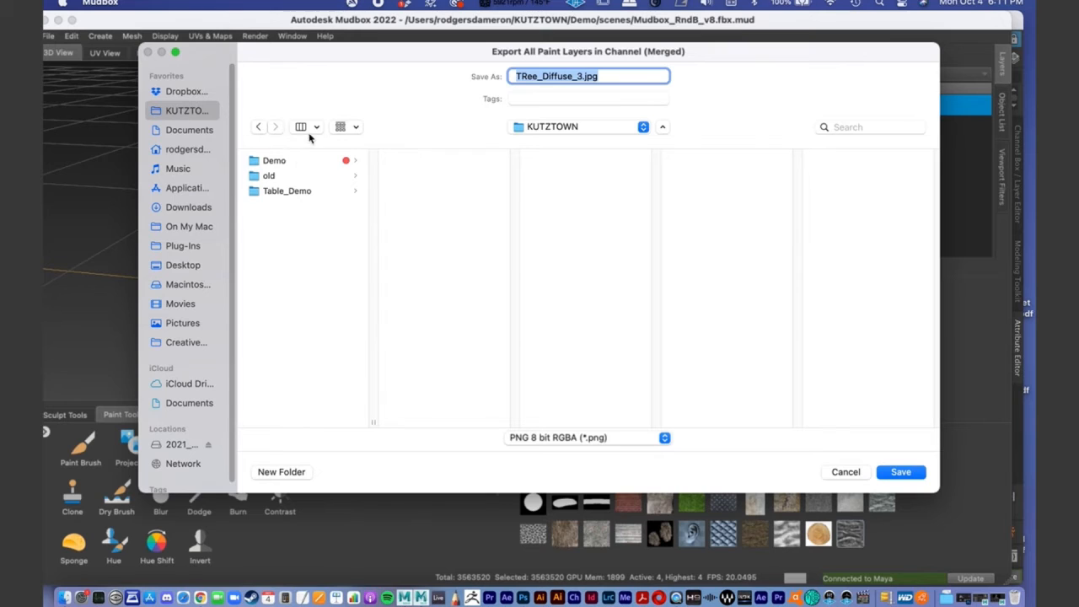
{"action": "left_click", "coordinate": [291, 160]}
{"action": "left_click", "coordinate": [430, 342]}
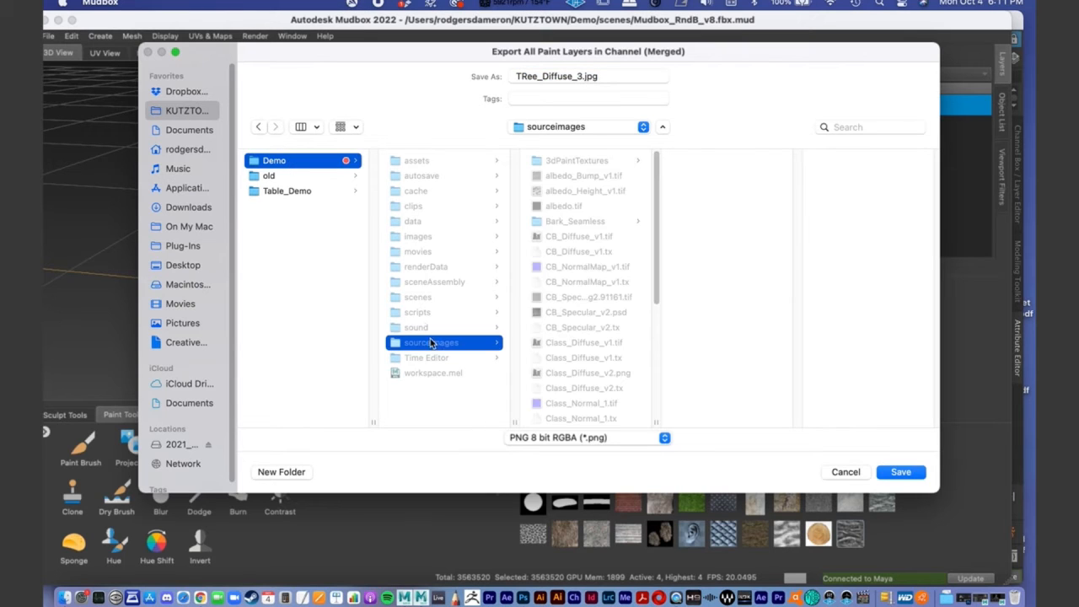
{"action": "scroll", "coordinate": [605, 338], "scroll_direction": "down", "scroll_amount": 5}
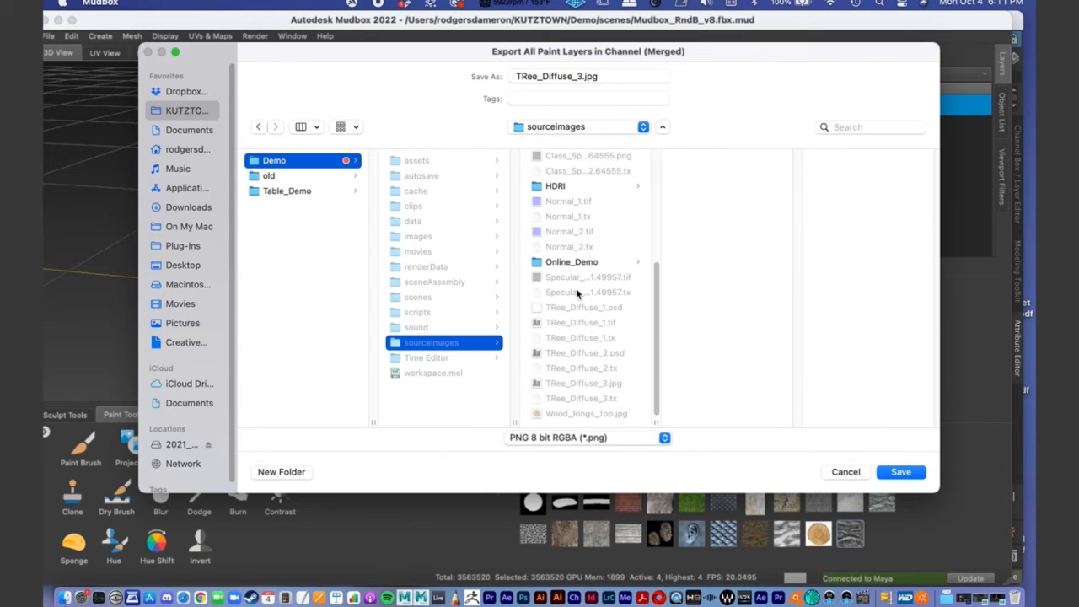
{"action": "left_click", "coordinate": [565, 263]}
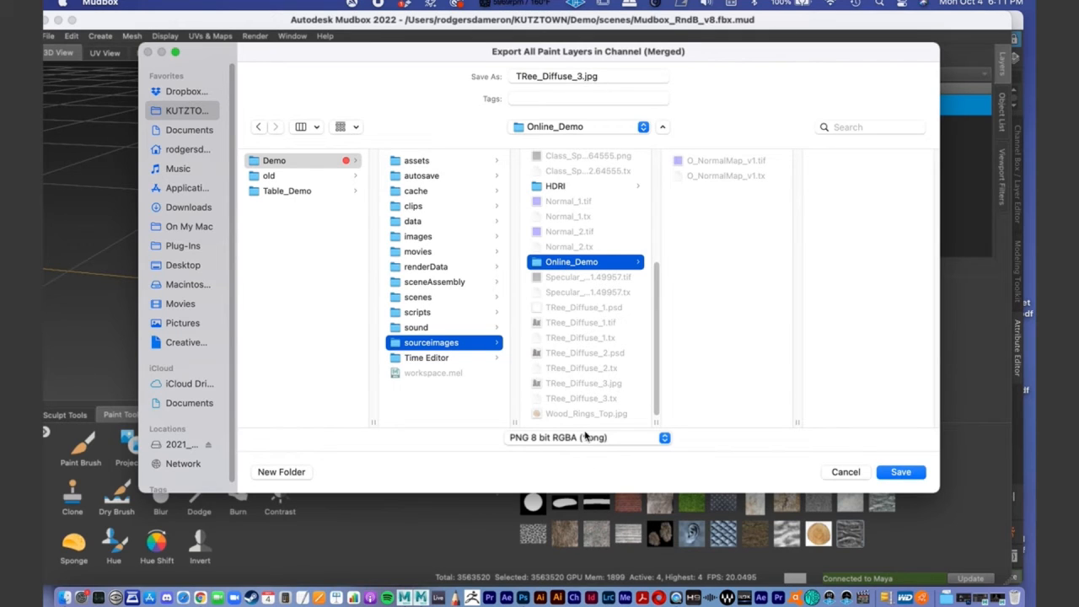
- Set the export format to TIFF 16 bit Integer RGBA and change the file's base name to O_Tree_Diffuse_v1
{"action": "left_click", "coordinate": [586, 439]}
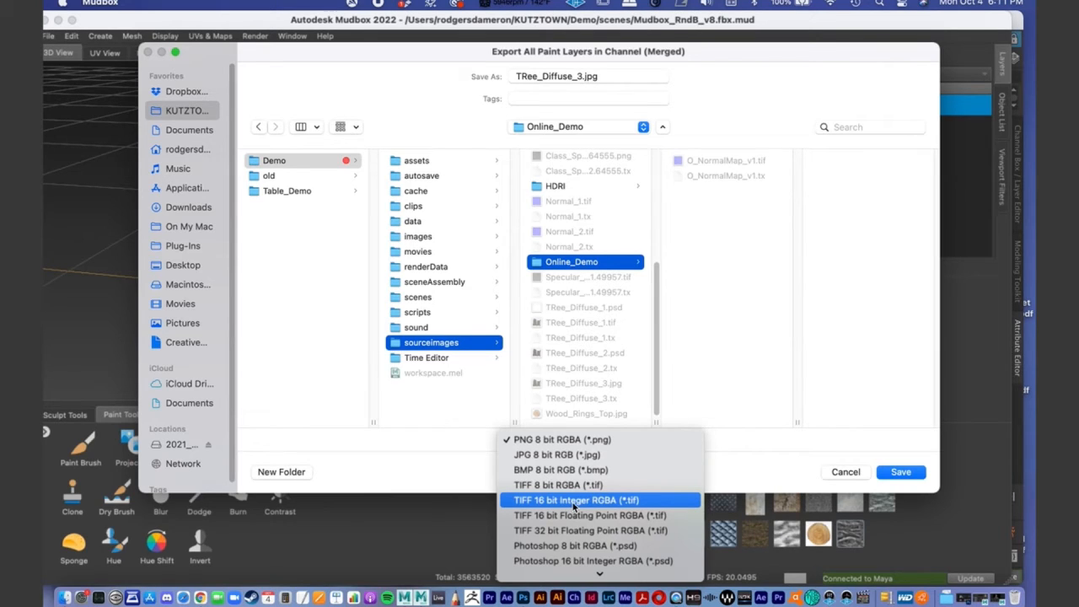
{"action": "left_click", "coordinate": [575, 503]}
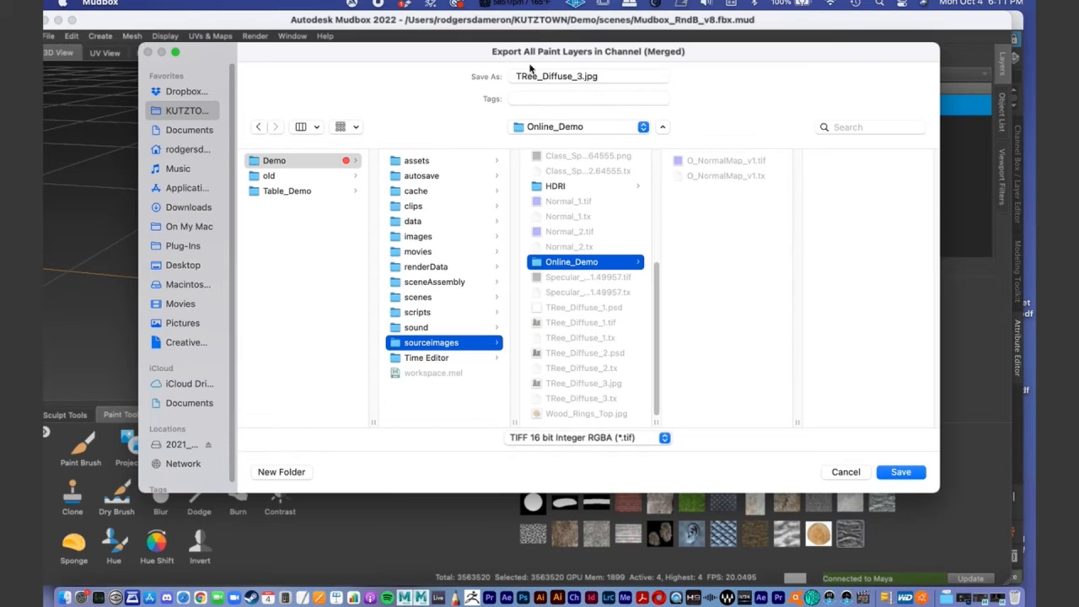
{"action": "left_click_drag", "start_coordinate": [537, 76], "coordinate": [437, 79]}
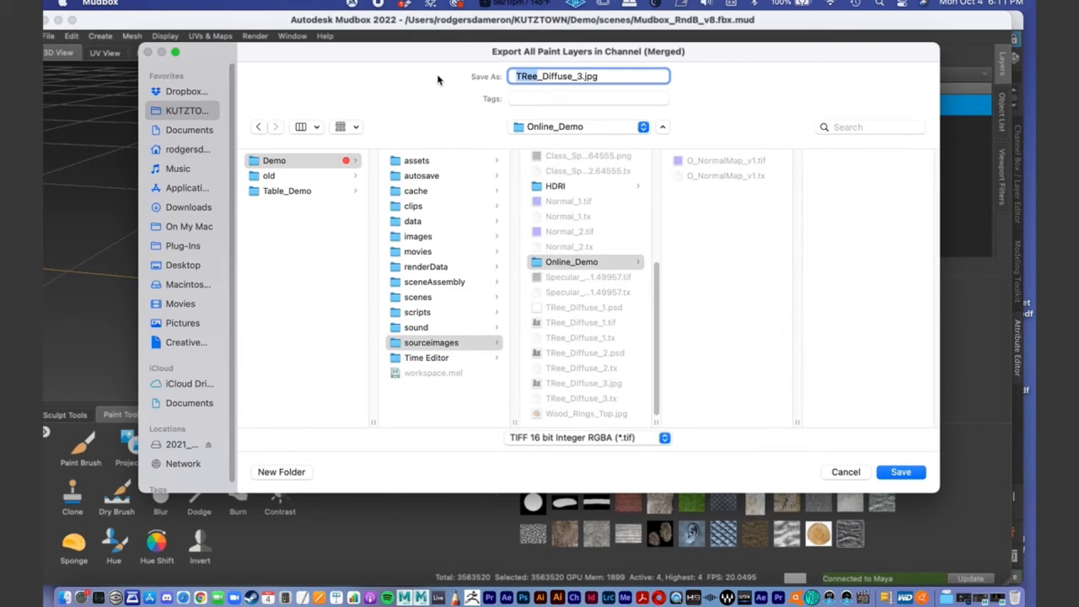
{"action": "type", "text": "O_Tree"}
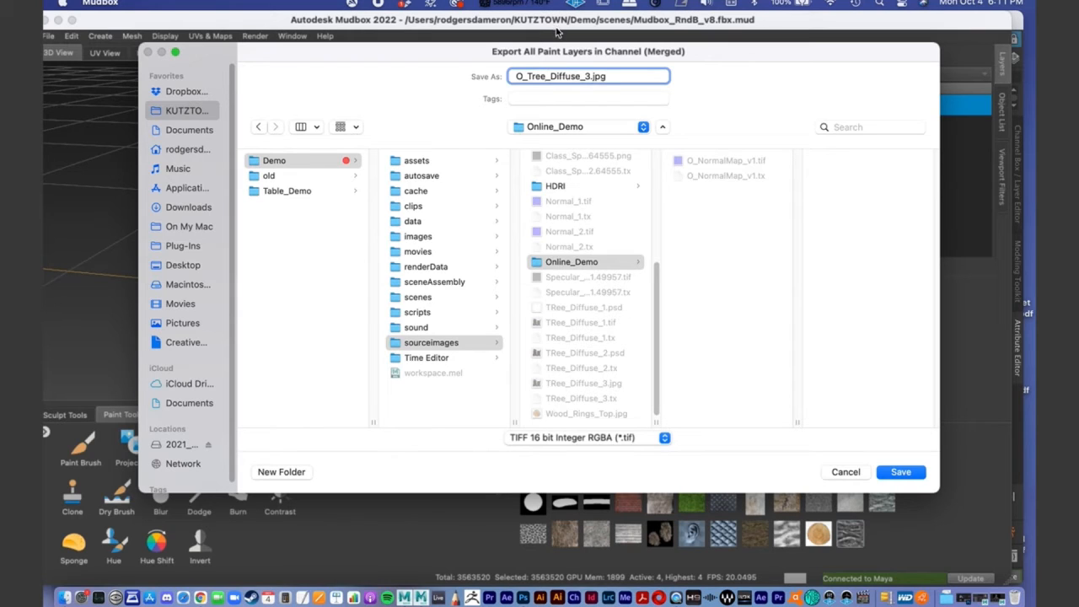
{"action": "left_click", "coordinate": [589, 76]}
{"action": "key", "text": "BackSpace"}
{"action": "type", "text": "v1"}
- Remove the mismatched .jpg extension from the file name and save the merged Diffuse export as a TIFF
{"action": "left_click", "coordinate": [923, 474]}
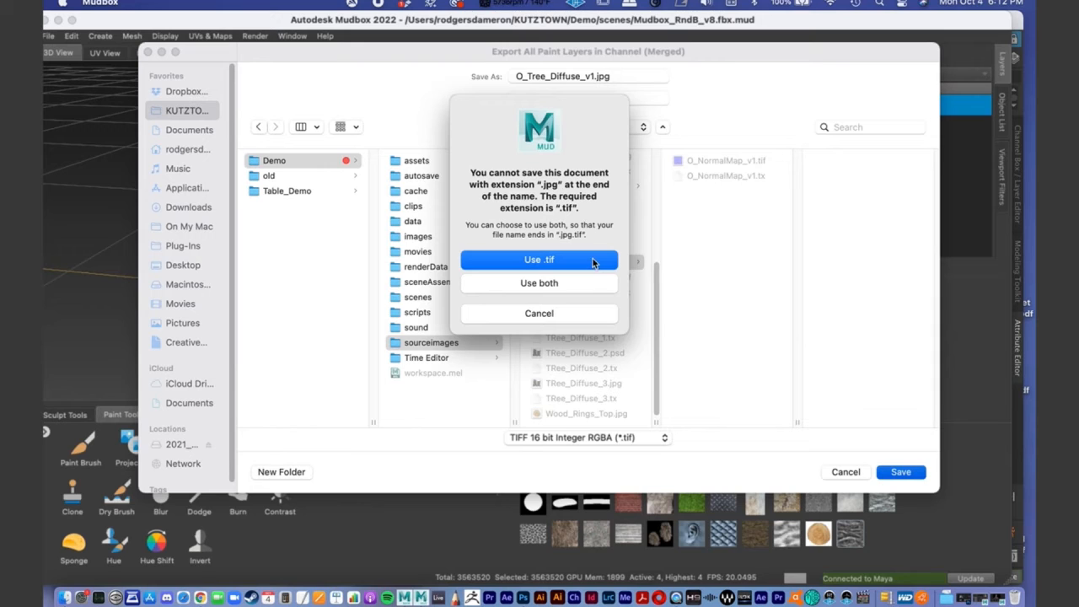
{"action": "left_click", "coordinate": [581, 310]}
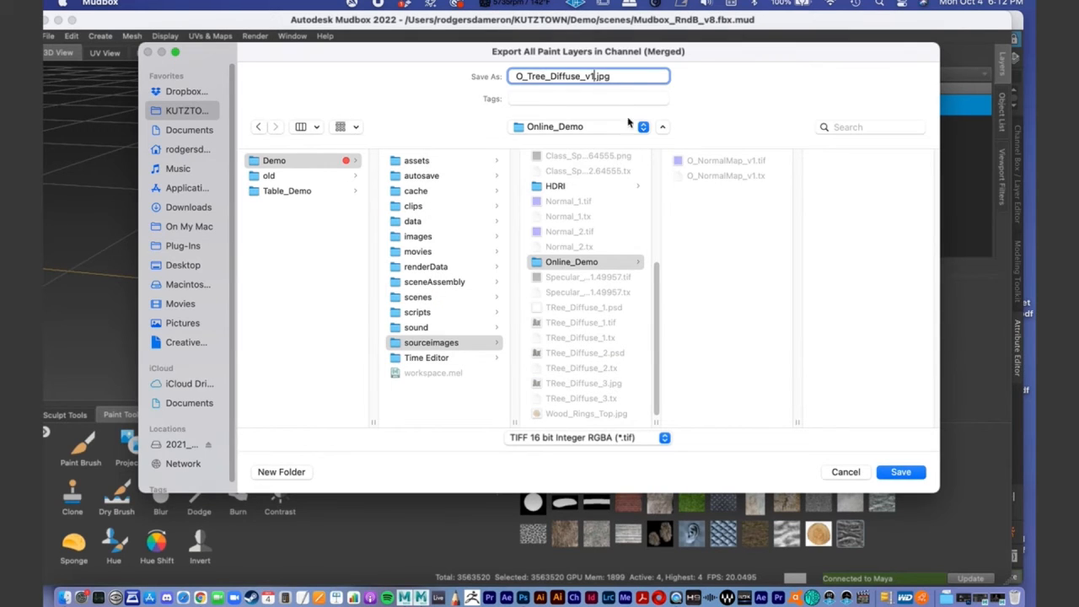
{"action": "key", "text": "BackSpace"}
{"action": "key", "text": "BackSpace"}
{"action": "key", "text": "BackSpace"}
{"action": "left_click", "coordinate": [900, 471]}
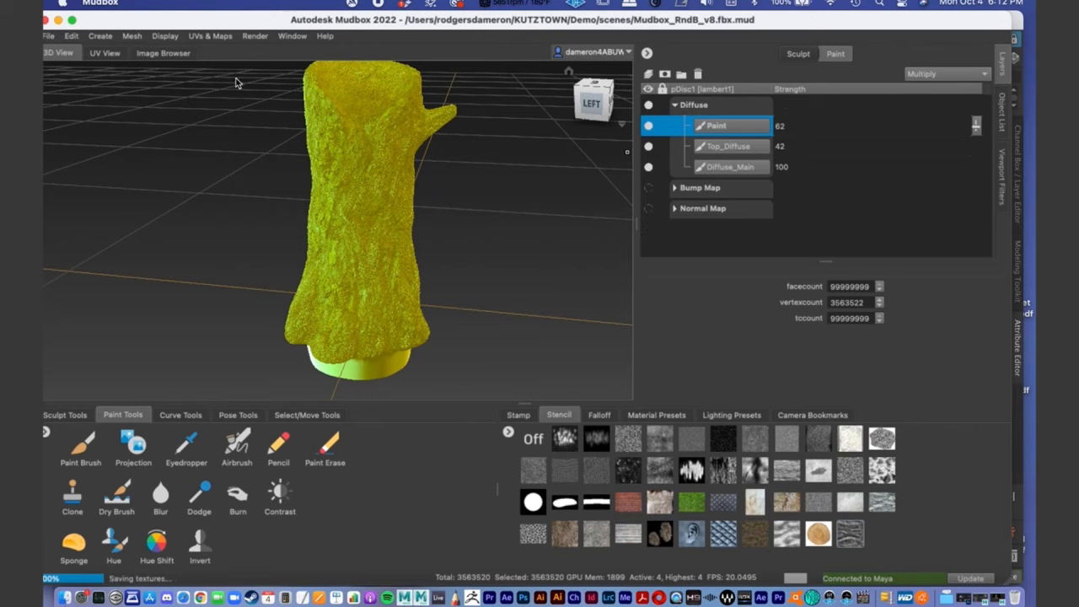
- Switch to Maya's Hypershade, clear the graph, and display the Tree1 material's input and output connections
{"action": "left_click", "coordinate": [57, 20]}
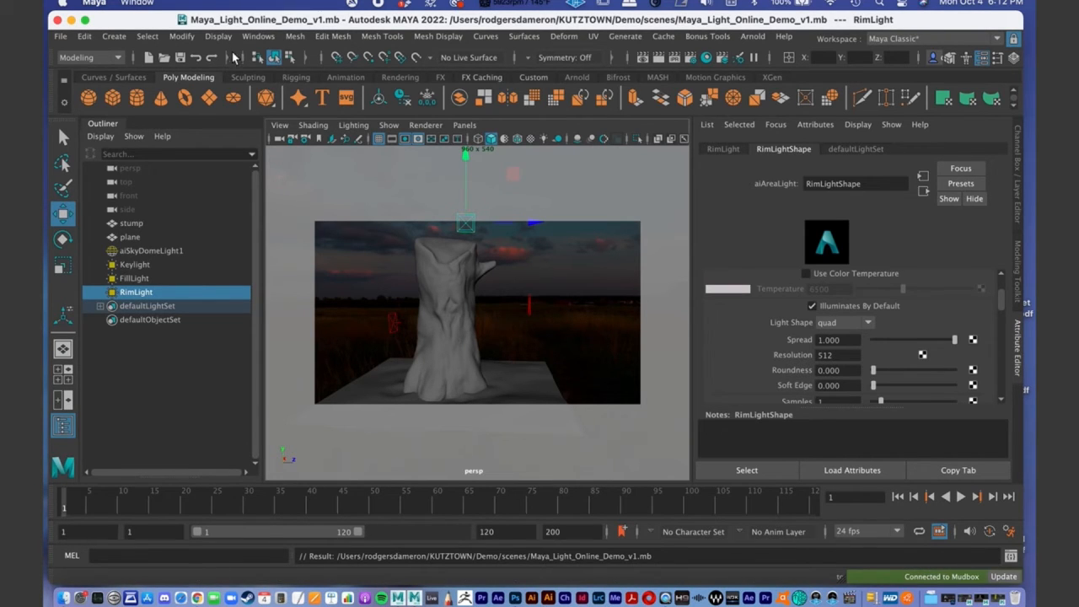
{"action": "left_click", "coordinate": [975, 599]}
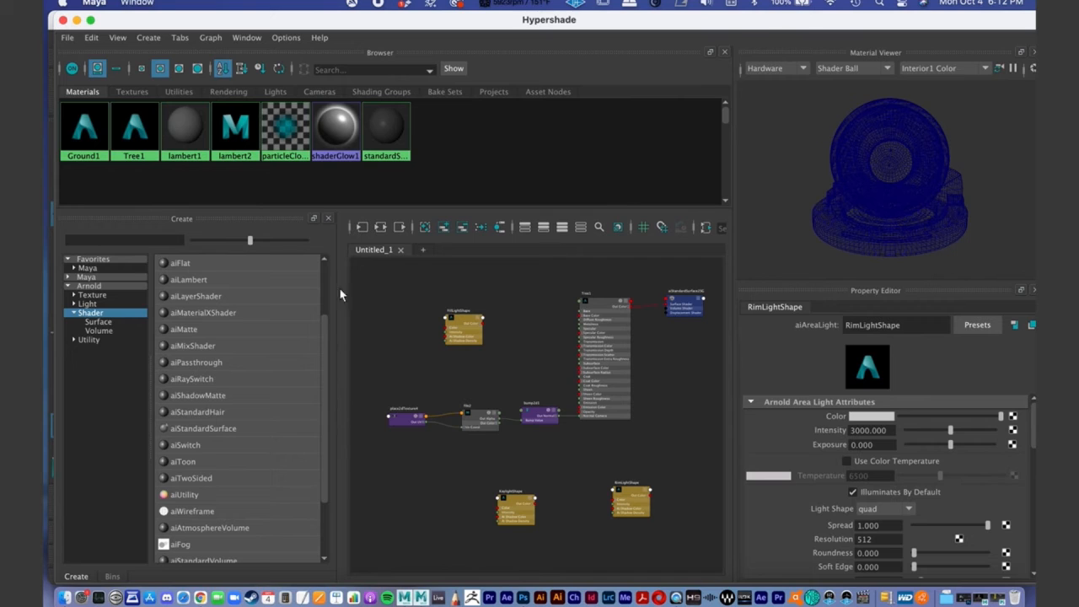
{"action": "left_click", "coordinate": [425, 231]}
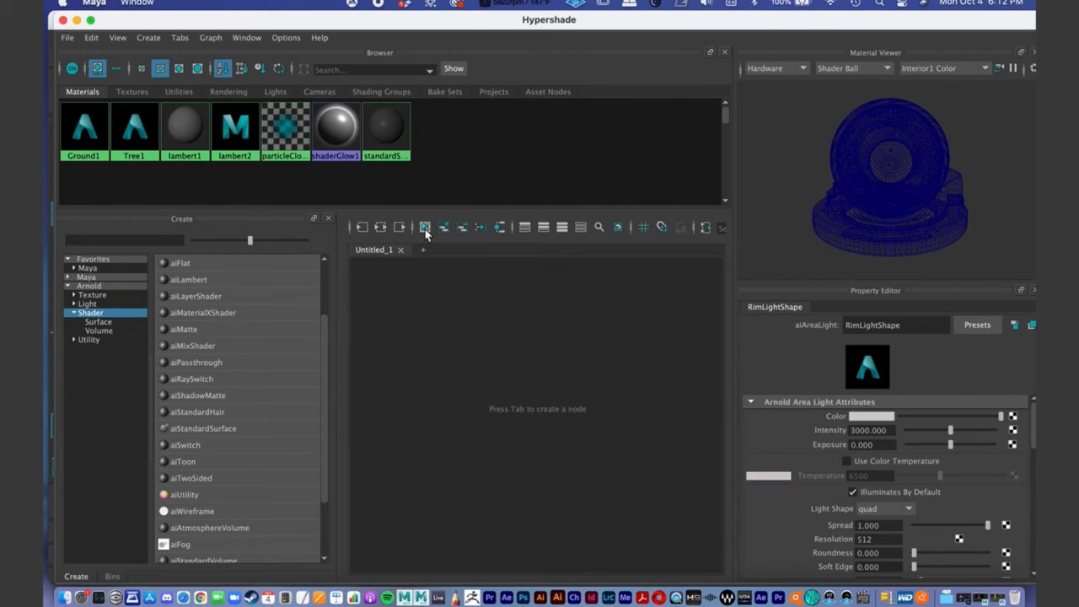
{"action": "left_click", "coordinate": [136, 139]}
{"action": "left_click", "coordinate": [381, 226]}
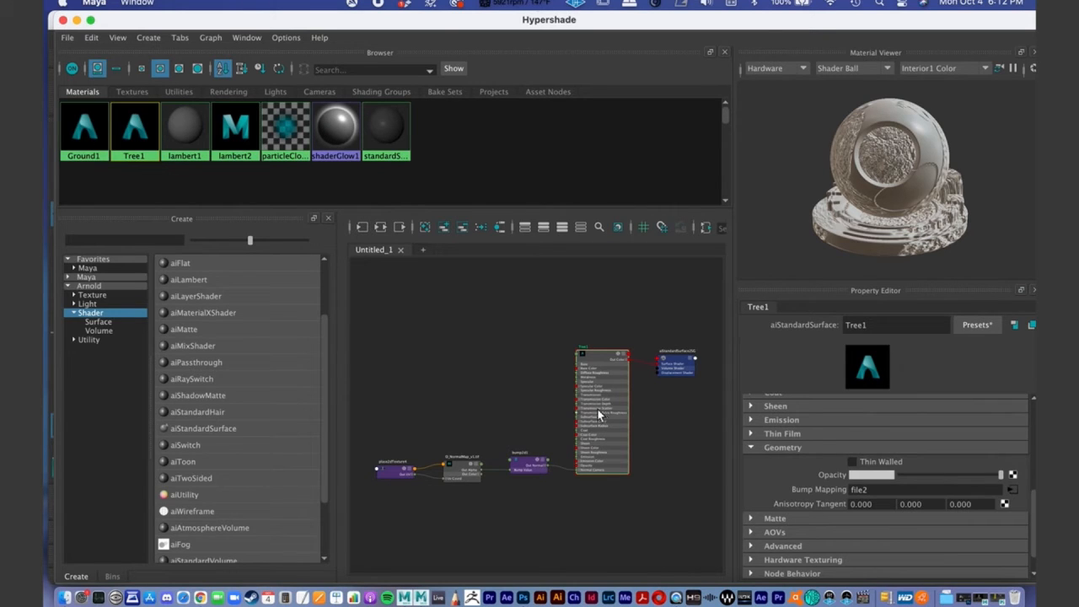
{"action": "middle_click_drag", "start_coordinate": [598, 410], "coordinate": [599, 395], "text": "alt"}
{"action": "scroll", "coordinate": [593, 404], "scroll_direction": "down", "scroll_amount": 1}
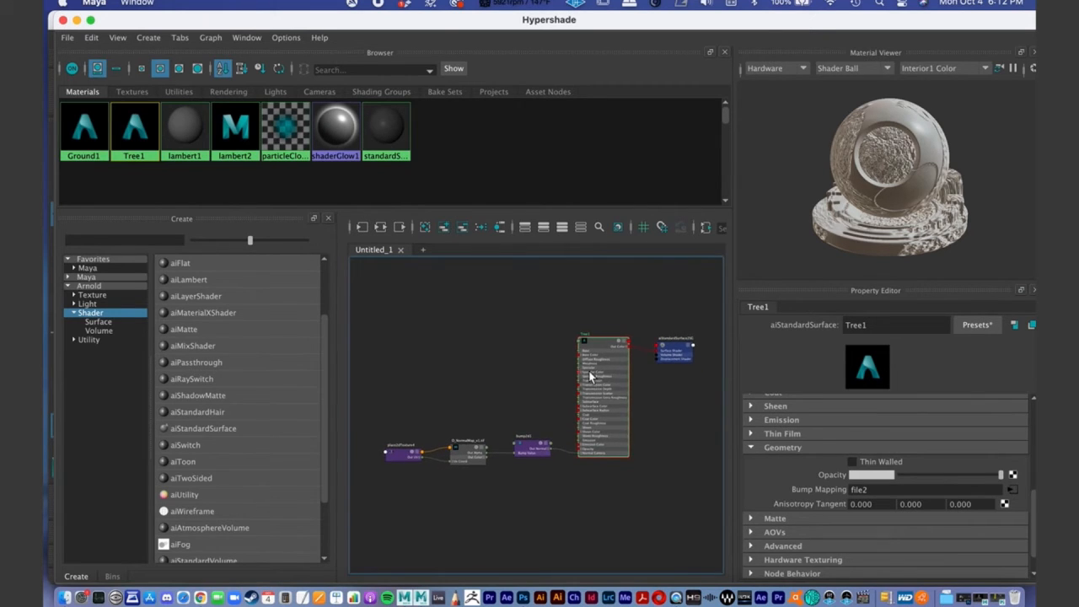
{"action": "left_click_drag", "start_coordinate": [609, 384], "coordinate": [611, 371]}
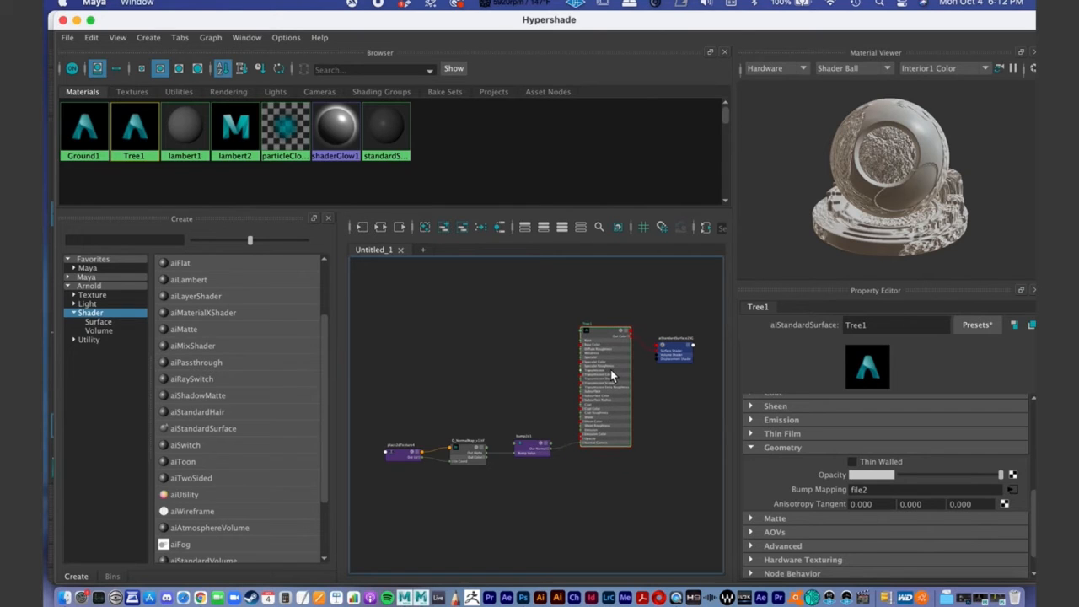
- Map a File texture to the base Color of the Tree1 material
{"action": "left_click_drag", "start_coordinate": [1035, 511], "coordinate": [1028, 360]}
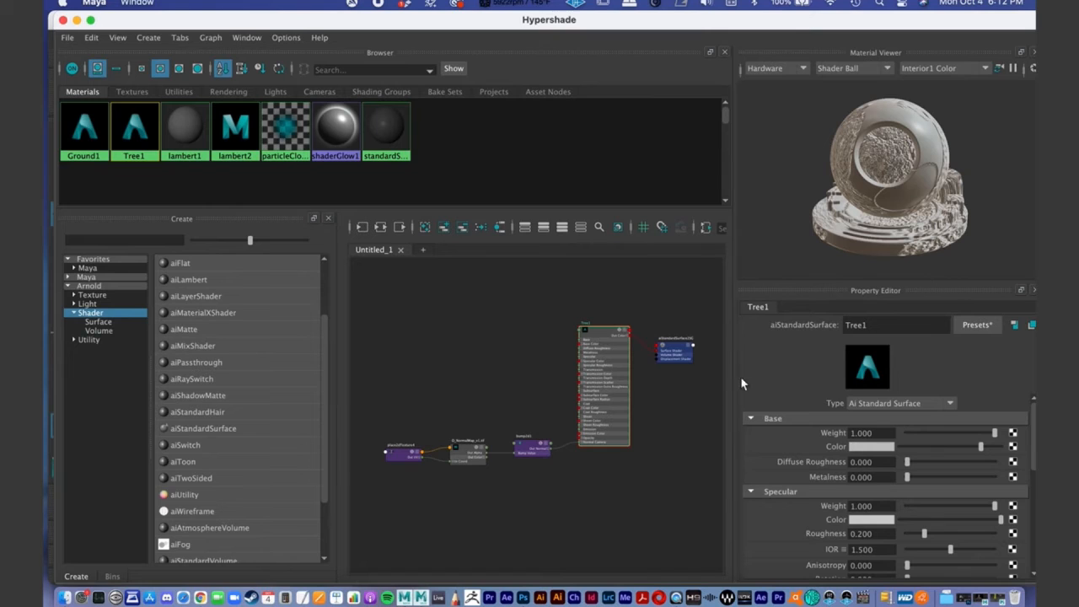
{"action": "left_click_drag", "start_coordinate": [689, 18], "coordinate": [658, 19]}
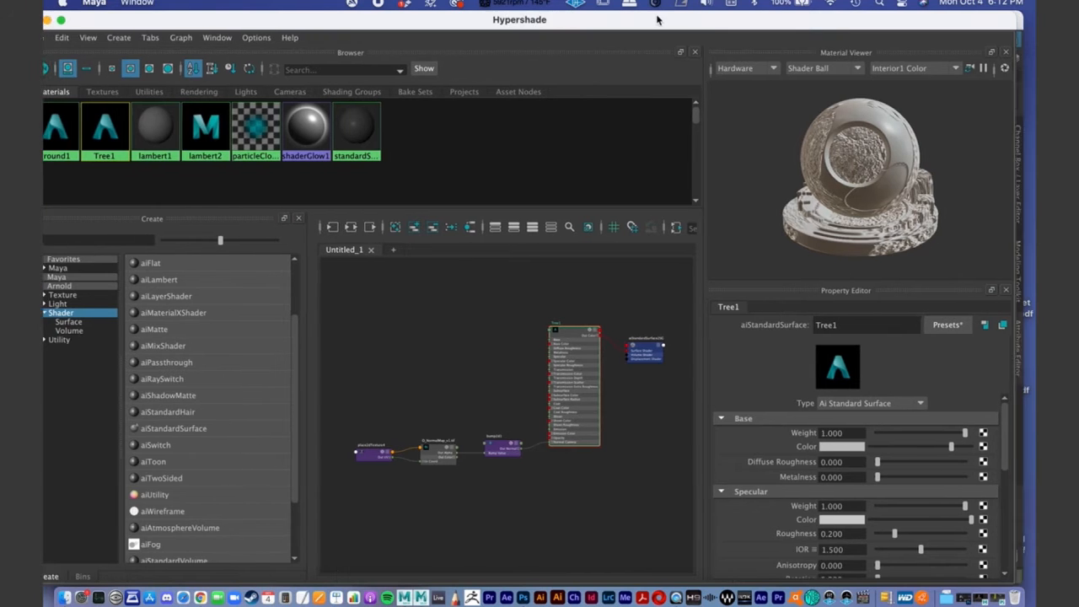
{"action": "left_click", "coordinate": [719, 418]}
{"action": "left_click", "coordinate": [721, 417]}
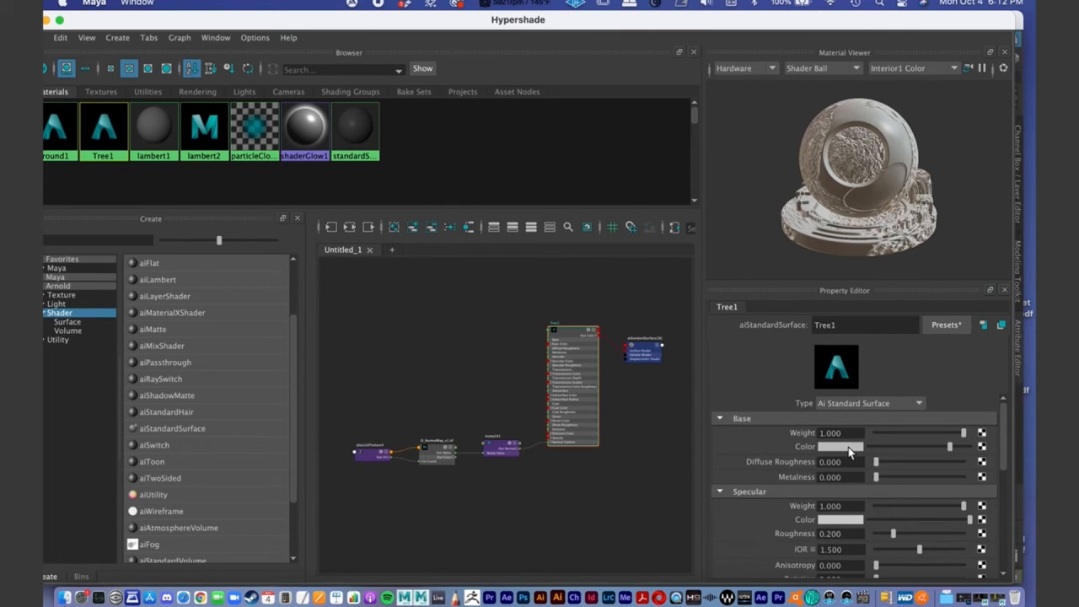
{"action": "left_click", "coordinate": [982, 448]}
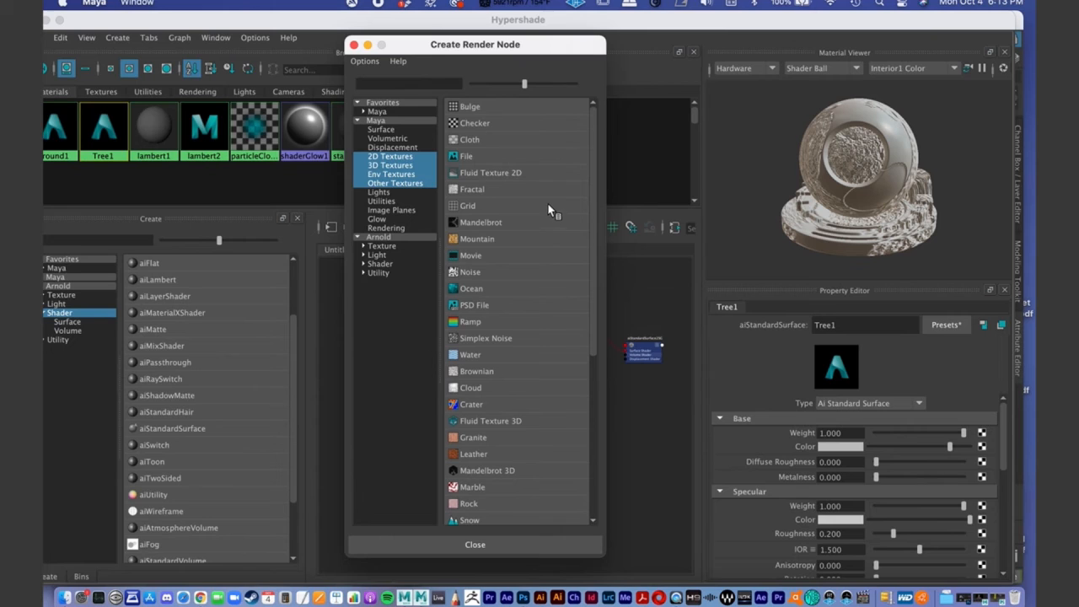
{"action": "left_click", "coordinate": [468, 156]}
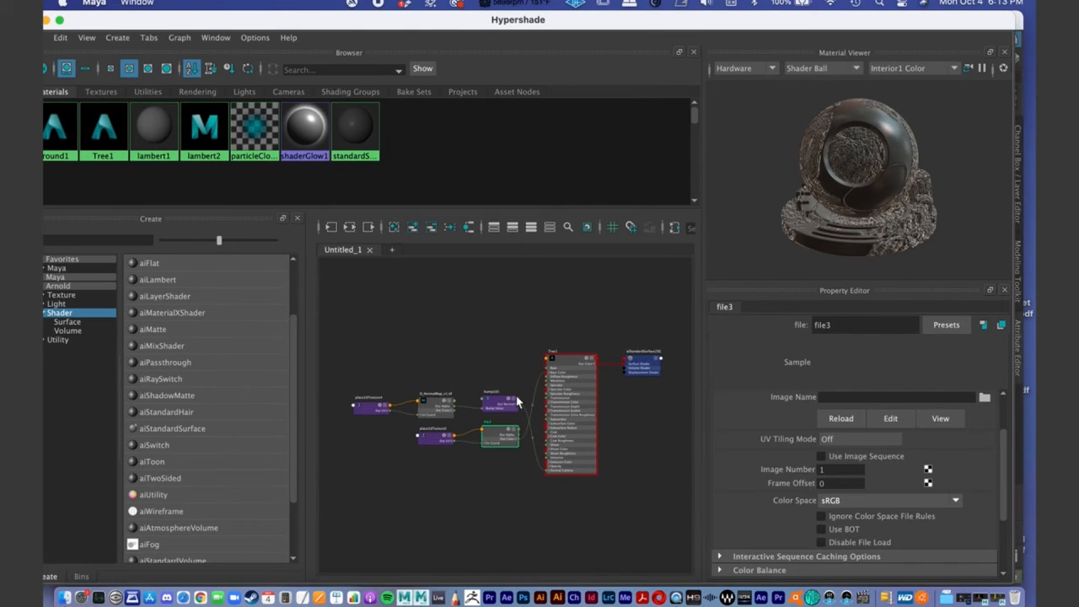
- Arrange the graph so the new file texture nodes sit above the normal map and bump nodes feeding Tree1
{"action": "middle_click_drag", "start_coordinate": [492, 409], "coordinate": [501, 358], "text": "alt"}
{"action": "right_click_drag", "start_coordinate": [502, 358], "coordinate": [573, 379], "text": "alt"}
{"action": "middle_click_drag", "start_coordinate": [574, 379], "coordinate": [602, 429], "text": "alt"}
{"action": "right_click_drag", "start_coordinate": [602, 424], "coordinate": [589, 416], "text": "alt"}
{"action": "left_click_drag", "start_coordinate": [558, 426], "coordinate": [551, 319]}
{"action": "left_click_drag", "start_coordinate": [472, 432], "coordinate": [466, 316]}
{"action": "left_click_drag", "start_coordinate": [553, 386], "coordinate": [549, 472]}
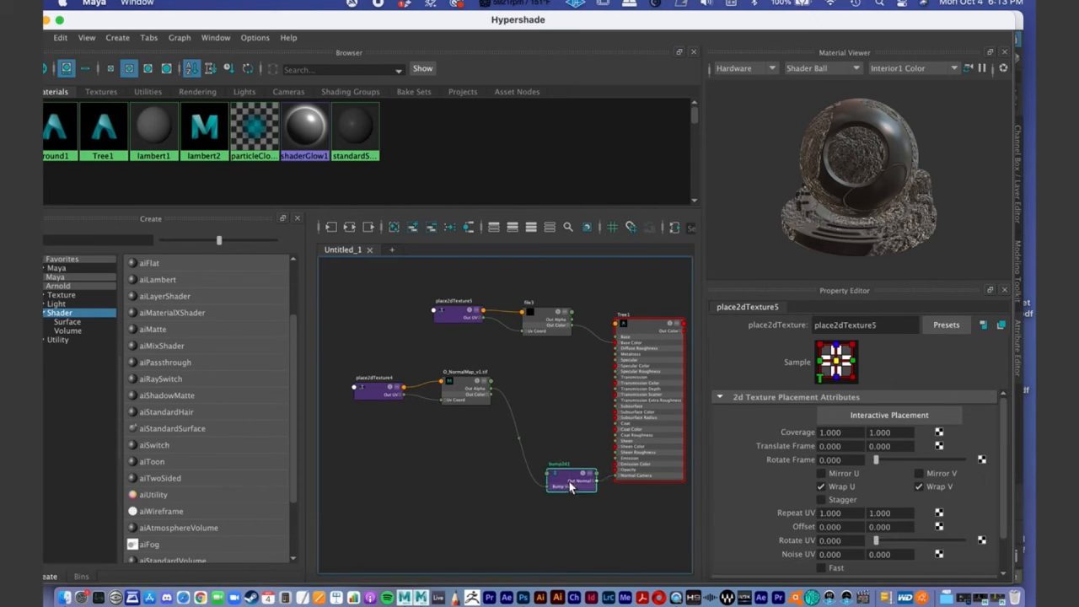
{"action": "left_click_drag", "start_coordinate": [481, 395], "coordinate": [508, 513]}
{"action": "left_click_drag", "start_coordinate": [366, 397], "coordinate": [391, 508]}
{"action": "middle_click_drag", "start_coordinate": [528, 397], "coordinate": [498, 419], "text": "alt"}
{"action": "right_click_drag", "start_coordinate": [498, 418], "coordinate": [587, 402], "text": "alt"}
{"action": "middle_click_drag", "start_coordinate": [588, 402], "coordinate": [529, 411], "text": "alt"}
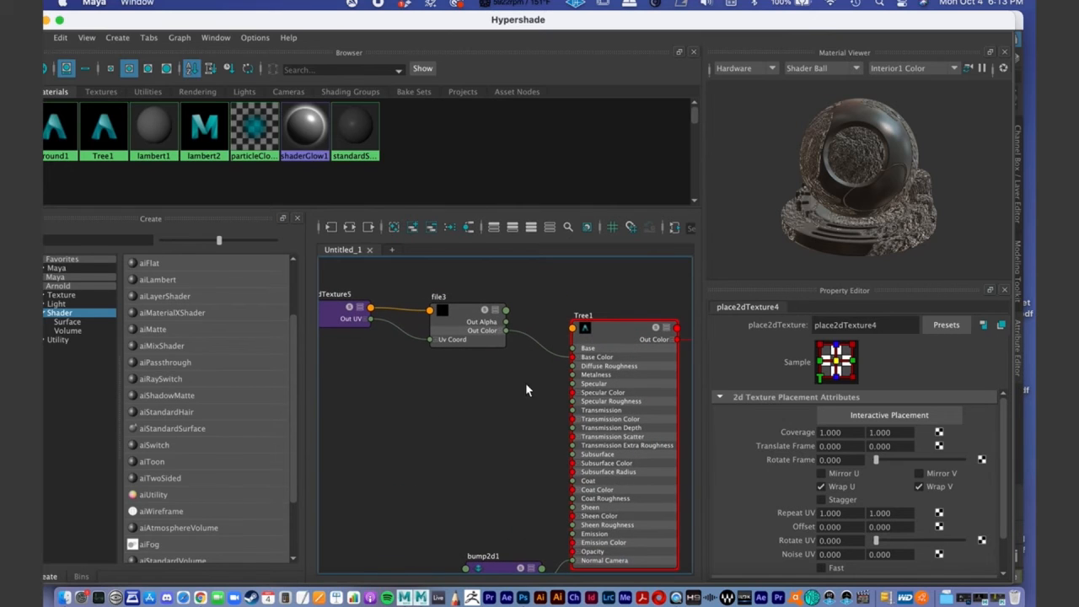
- Select the file3 node and examine its Out Color connection into Tree1's Base Color
{"action": "right_click_drag", "start_coordinate": [464, 332], "coordinate": [563, 330], "text": "alt"}
{"action": "middle_click_drag", "start_coordinate": [527, 331], "coordinate": [492, 326], "text": "alt"}
{"action": "left_click_drag", "start_coordinate": [427, 313], "coordinate": [438, 315]}
{"action": "middle_click_drag", "start_coordinate": [439, 313], "coordinate": [386, 328], "text": "alt"}
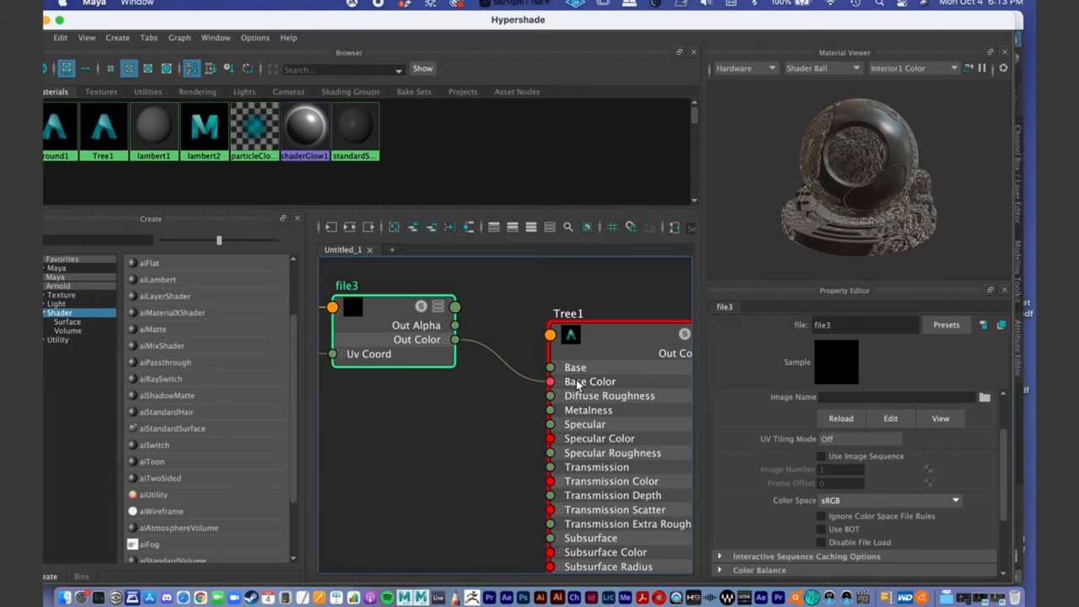
{"action": "middle_click_drag", "start_coordinate": [588, 390], "coordinate": [586, 393], "text": "alt"}
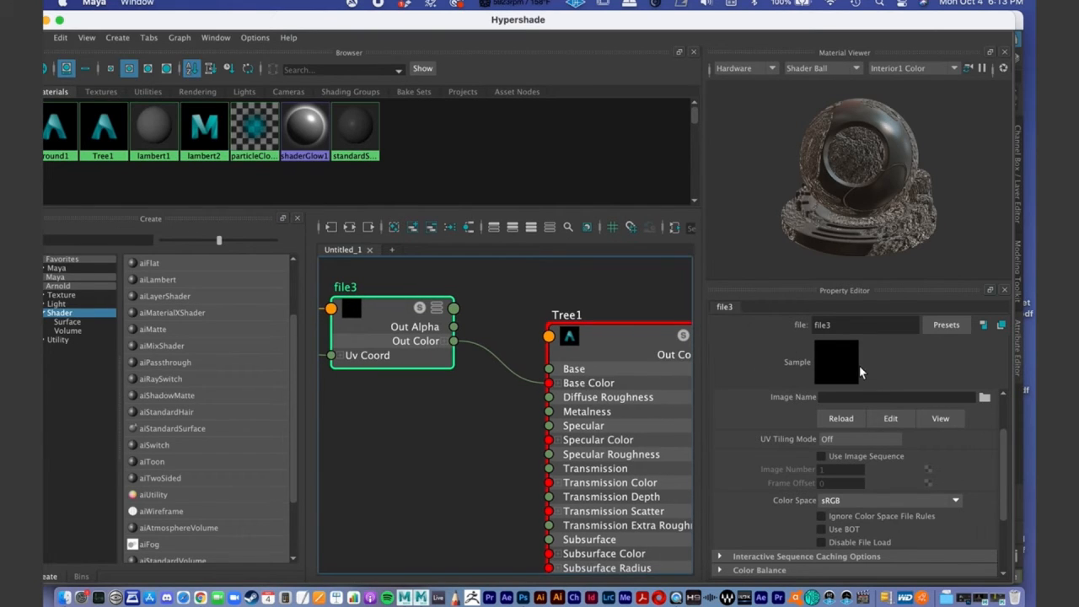
{"action": "left_click_drag", "start_coordinate": [396, 345], "coordinate": [417, 338]}
{"action": "right_click_drag", "start_coordinate": [429, 348], "coordinate": [306, 329], "text": "alt"}
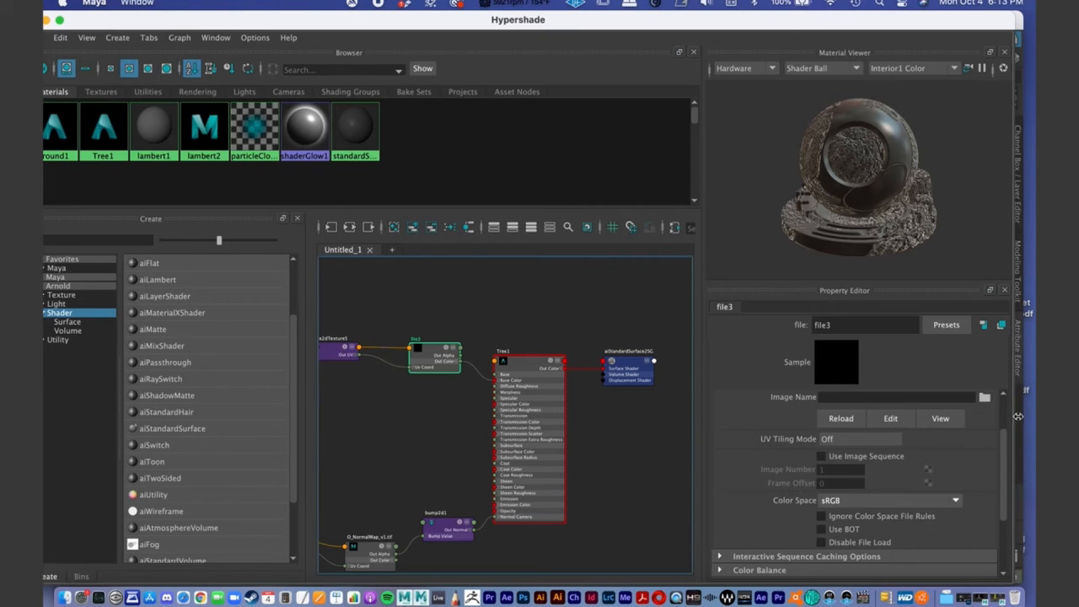
- Load O_Tree_Diffuse_v1.tif from sourceimages/Online_Demo as file3's image
{"action": "left_click", "coordinate": [984, 398]}
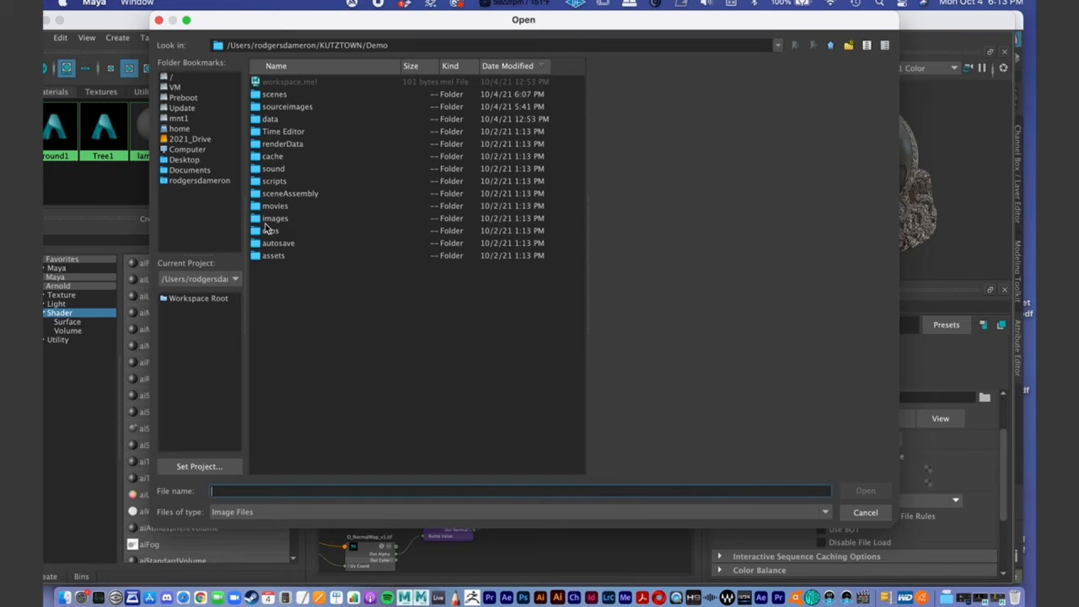
{"action": "double_click", "coordinate": [296, 107]}
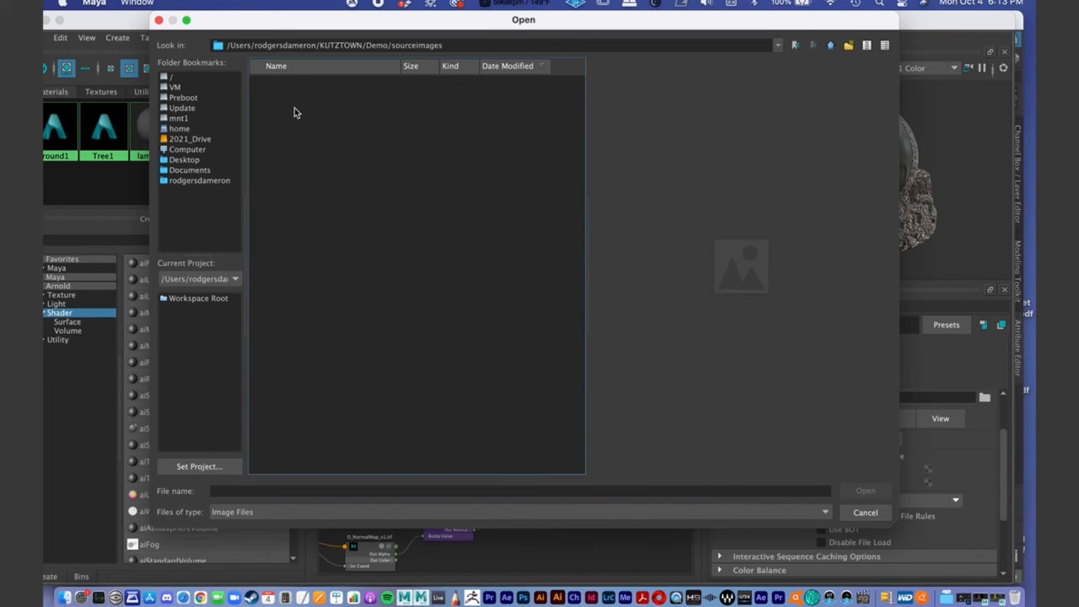
{"action": "scroll", "coordinate": [355, 277], "scroll_direction": "down", "scroll_amount": 5}
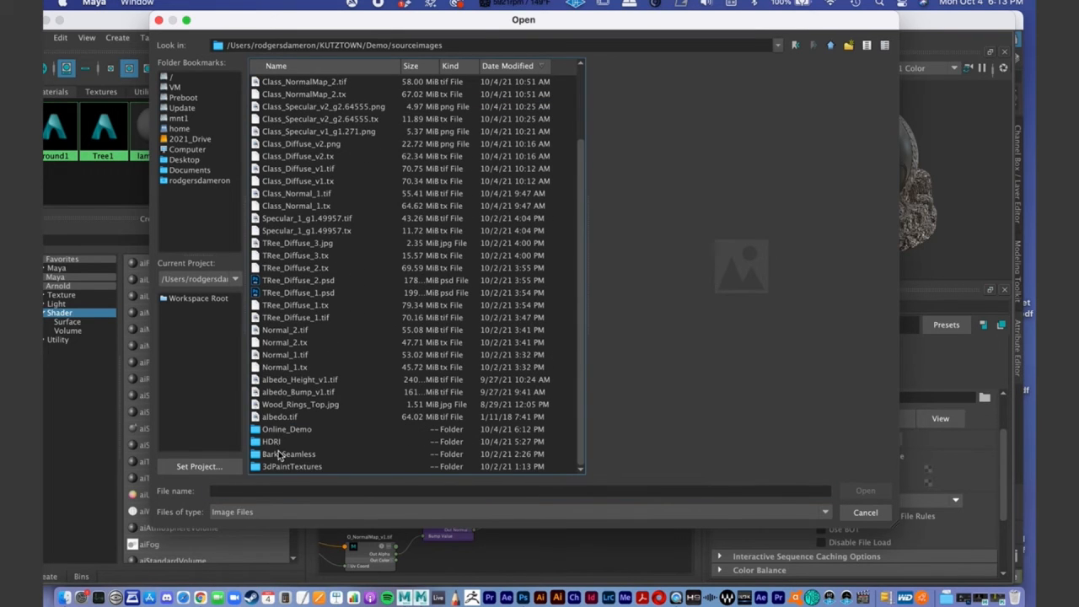
{"action": "double_click", "coordinate": [286, 430]}
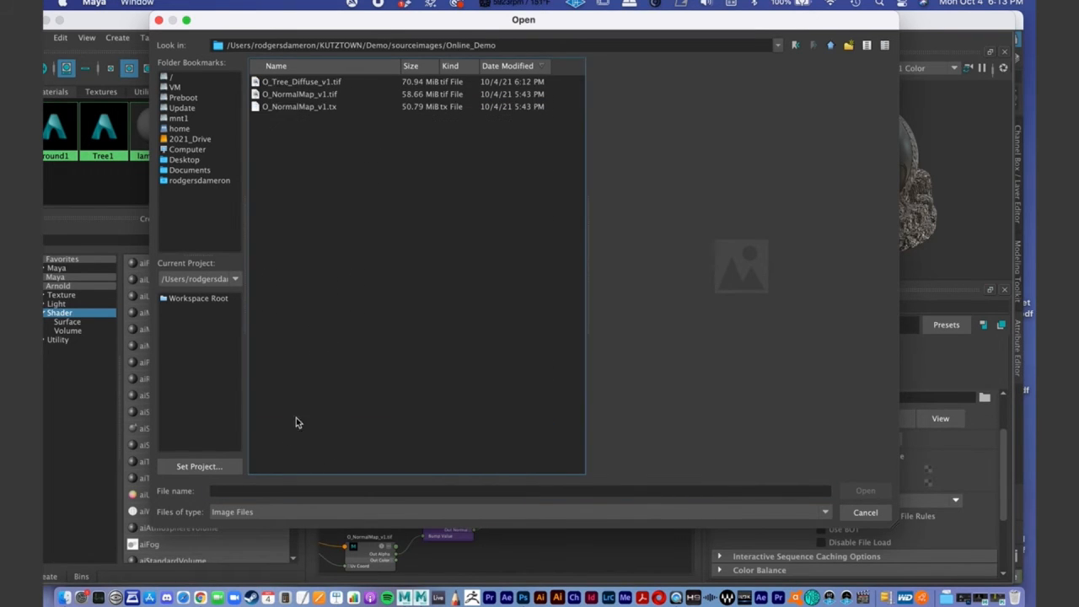
{"action": "left_click", "coordinate": [297, 83]}
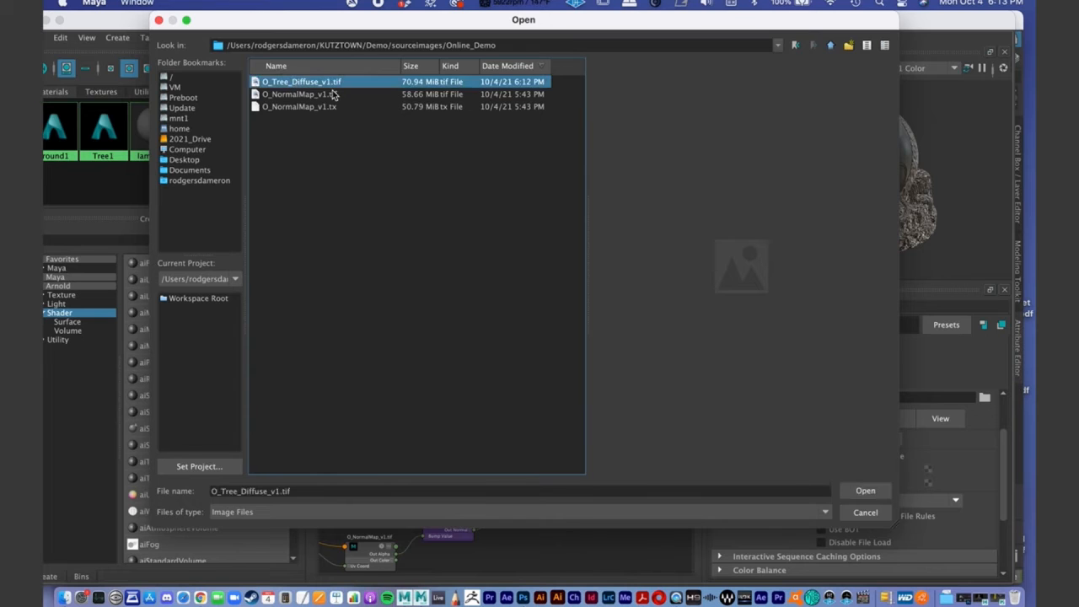
{"action": "left_click", "coordinate": [866, 492]}
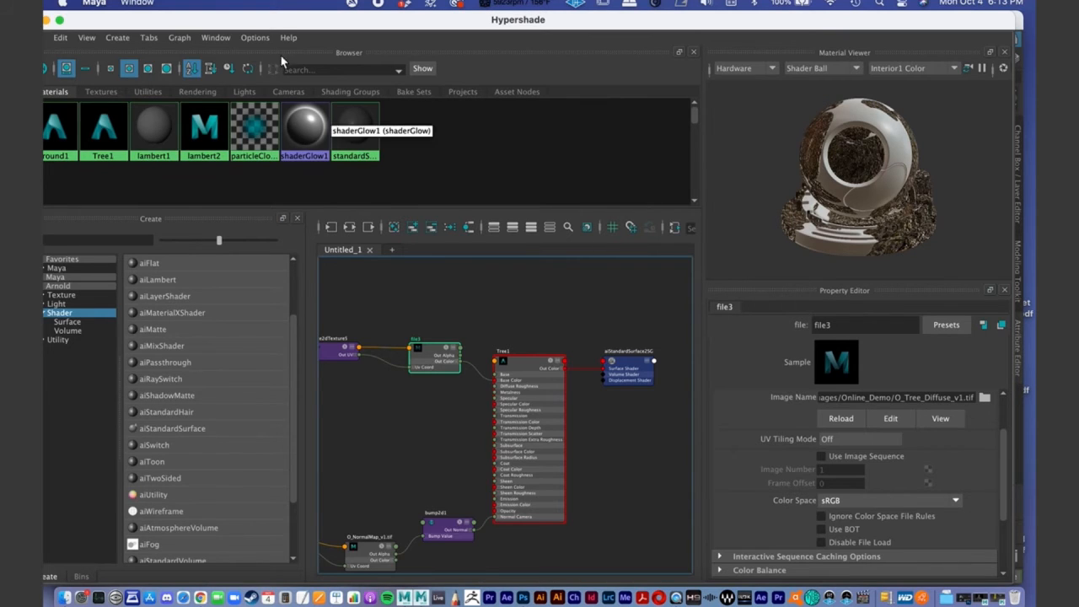
- Put the Hypershade away and bring back the Arnold RenderView to render the stump with its new diffuse texture
{"action": "double_click", "coordinate": [238, 26]}
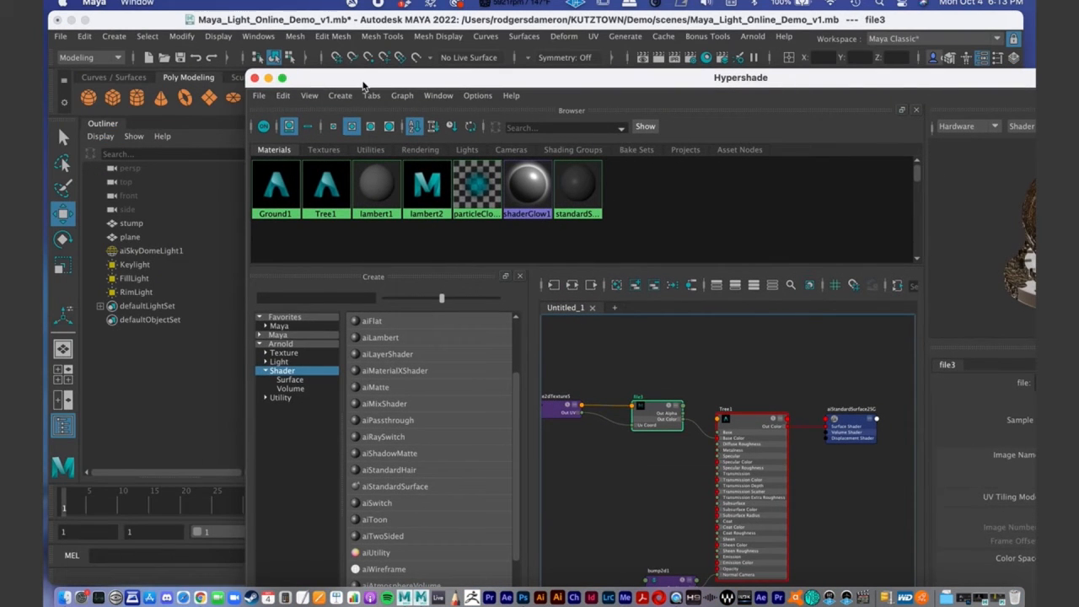
{"action": "left_click_drag", "start_coordinate": [436, 82], "coordinate": [216, 3]}
{"action": "left_click", "coordinate": [52, 20]}
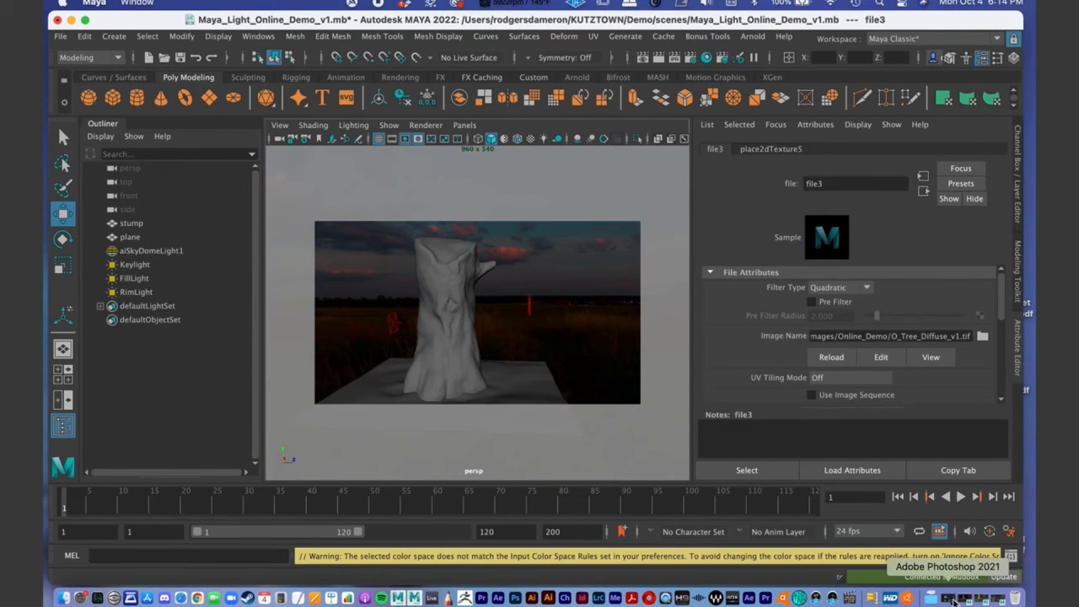
{"action": "left_click", "coordinate": [968, 601]}
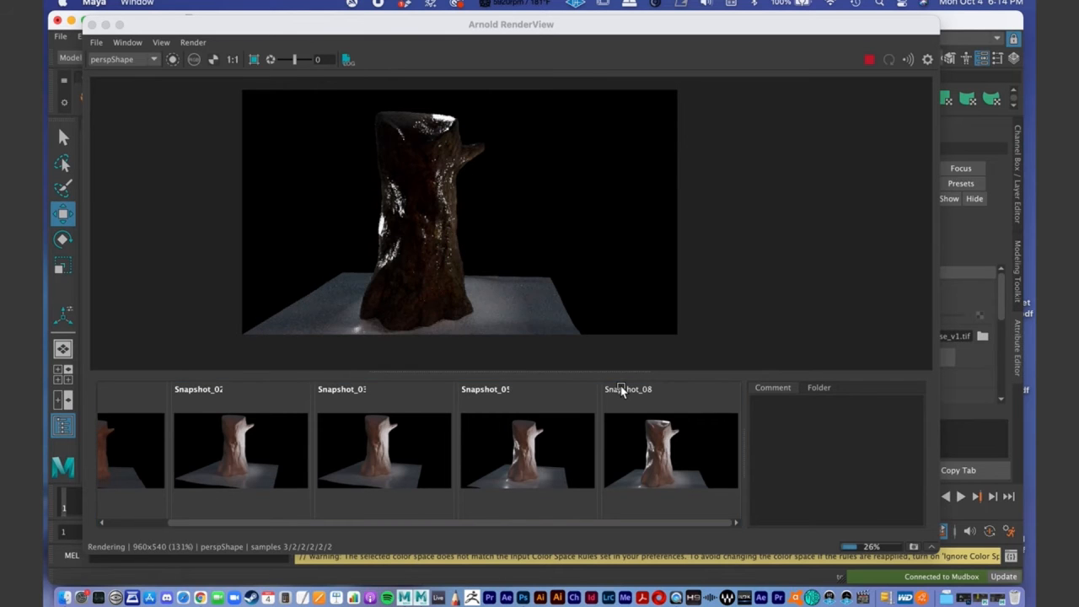
- Enlarge the Arnold RenderView, move it clear of the viewport, and select the Keylight beside the stump
{"action": "left_click_drag", "start_coordinate": [286, 31], "coordinate": [347, 46]}
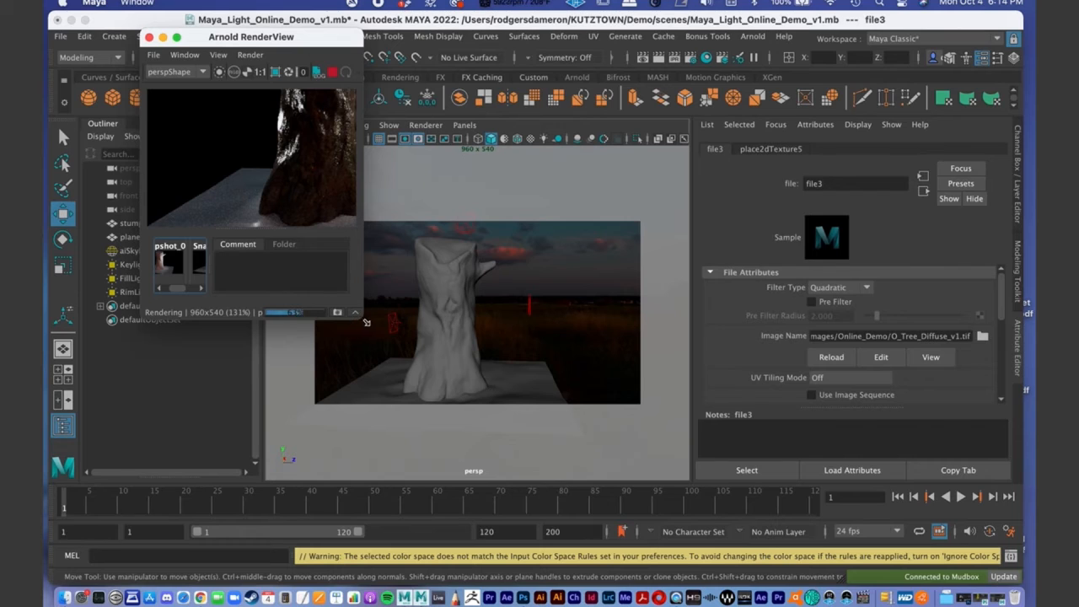
{"action": "left_click_drag", "start_coordinate": [366, 321], "coordinate": [983, 563]}
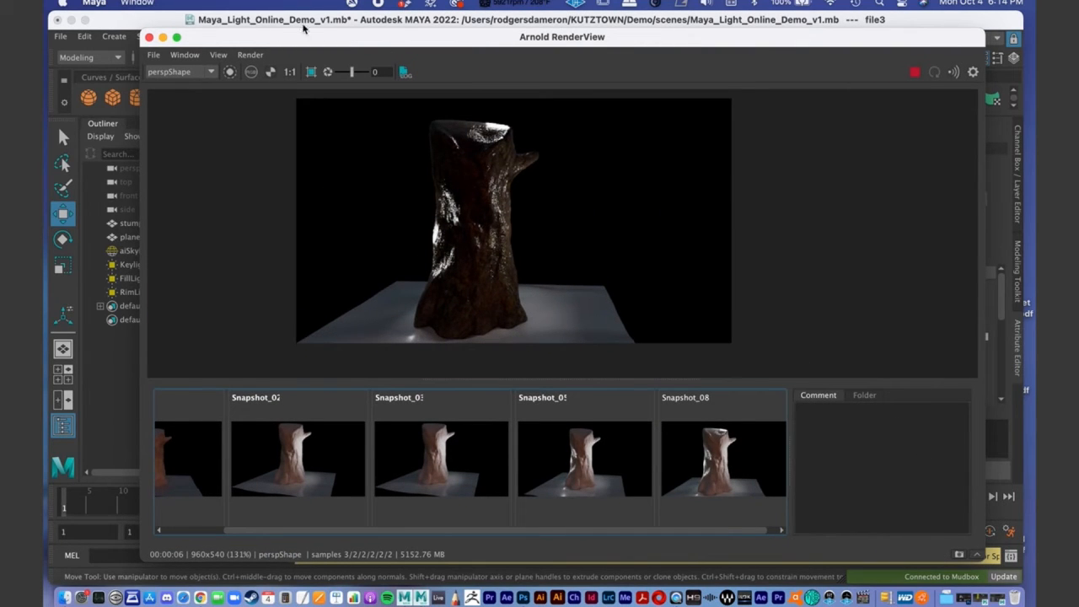
{"action": "left_click_drag", "start_coordinate": [311, 43], "coordinate": [666, 69]}
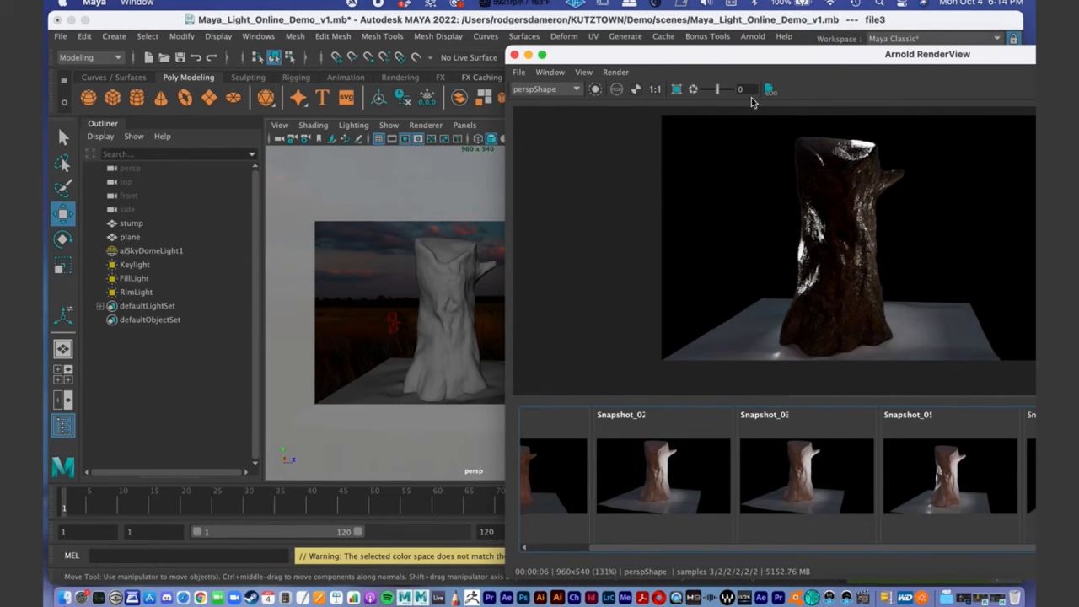
{"action": "double_click", "coordinate": [715, 65]}
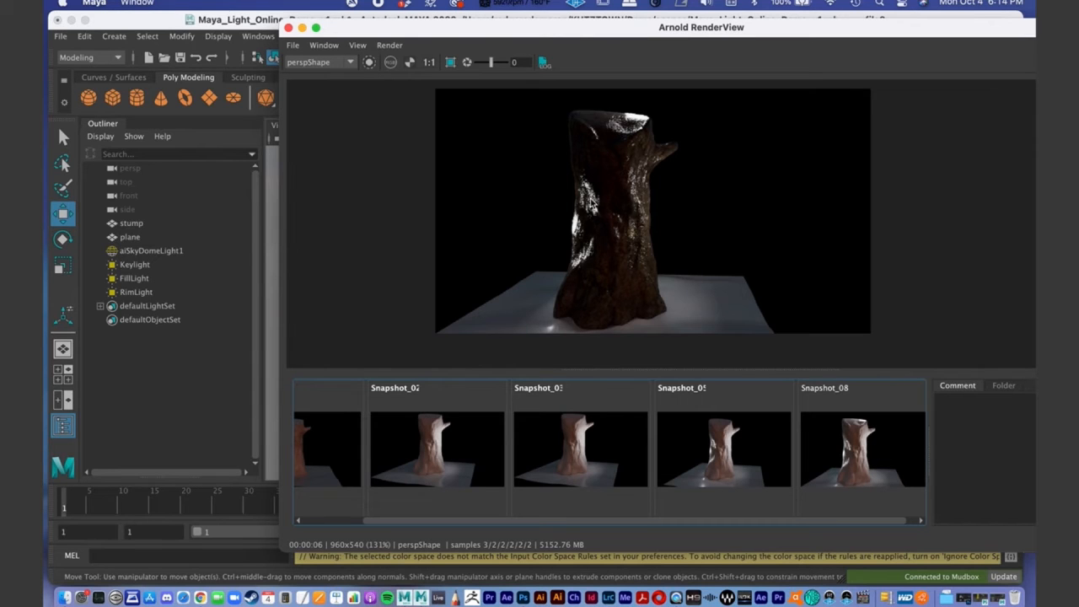
{"action": "double_click", "coordinate": [440, 32]}
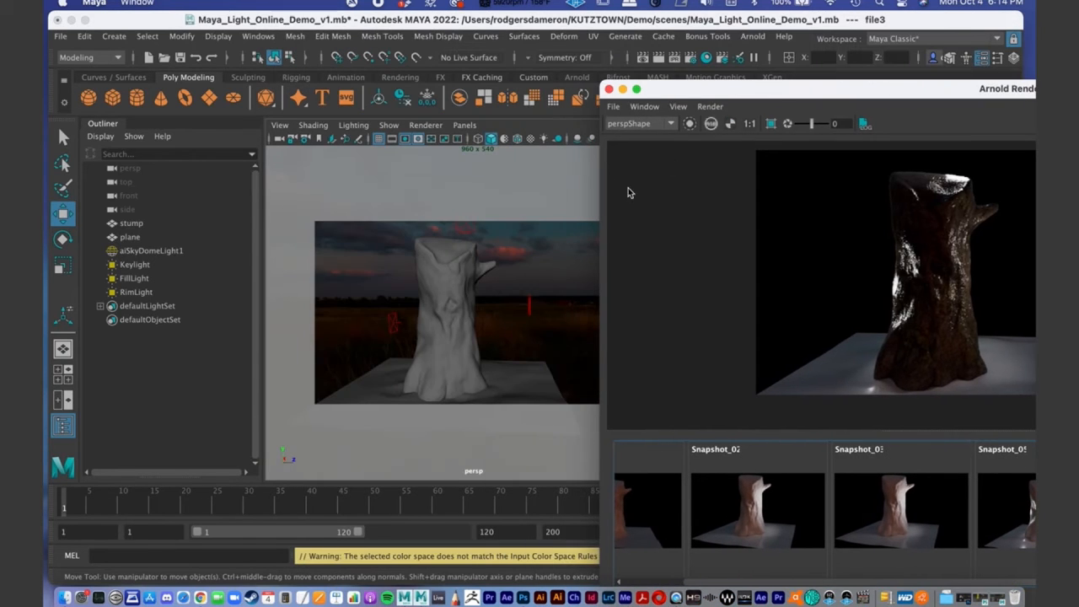
{"action": "left_click_drag", "start_coordinate": [464, 312], "coordinate": [436, 309], "text": "alt"}
{"action": "left_click", "coordinate": [518, 310]}
- Hide the snapshots library and shrink the render window so it fits between the Outliner and the Attribute Editor
{"action": "left_click_drag", "start_coordinate": [700, 91], "coordinate": [240, 35]}
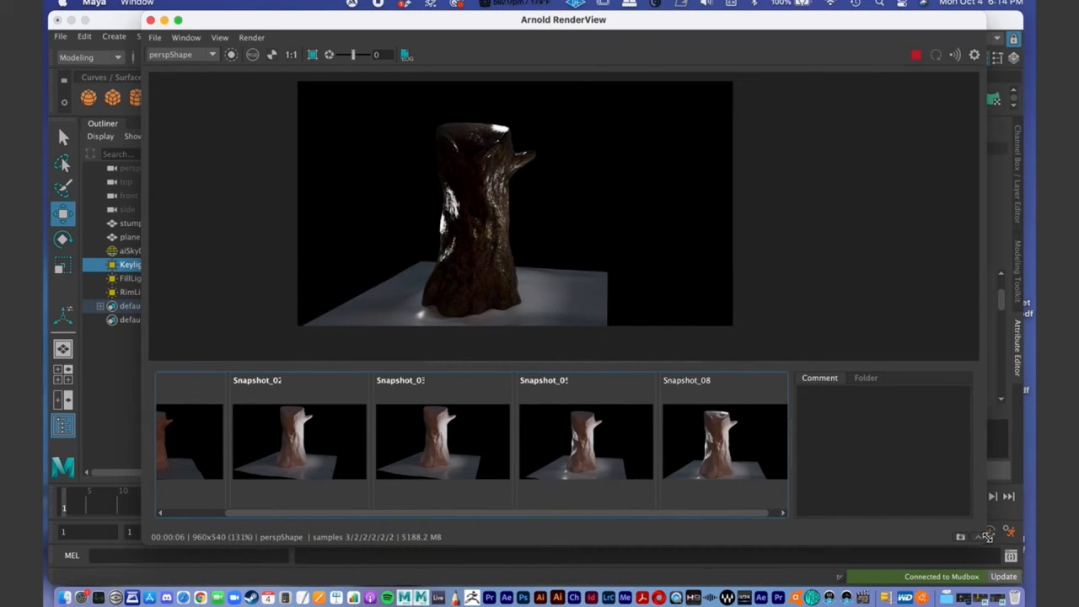
{"action": "left_click_drag", "start_coordinate": [988, 537], "coordinate": [840, 556]}
{"action": "left_click", "coordinate": [833, 558]}
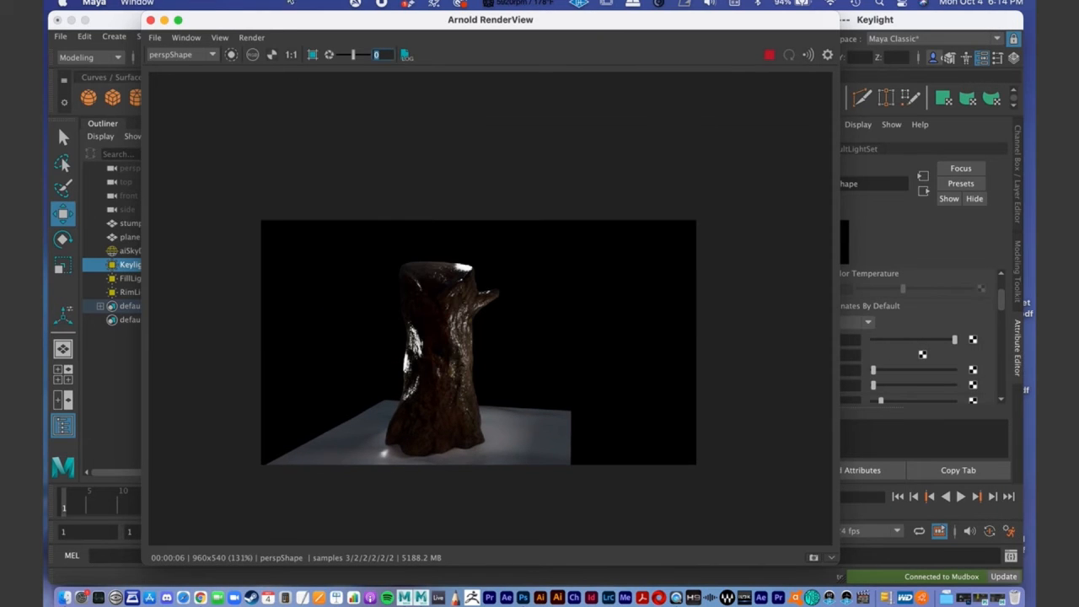
{"action": "left_click_drag", "start_coordinate": [270, 23], "coordinate": [460, 24]}
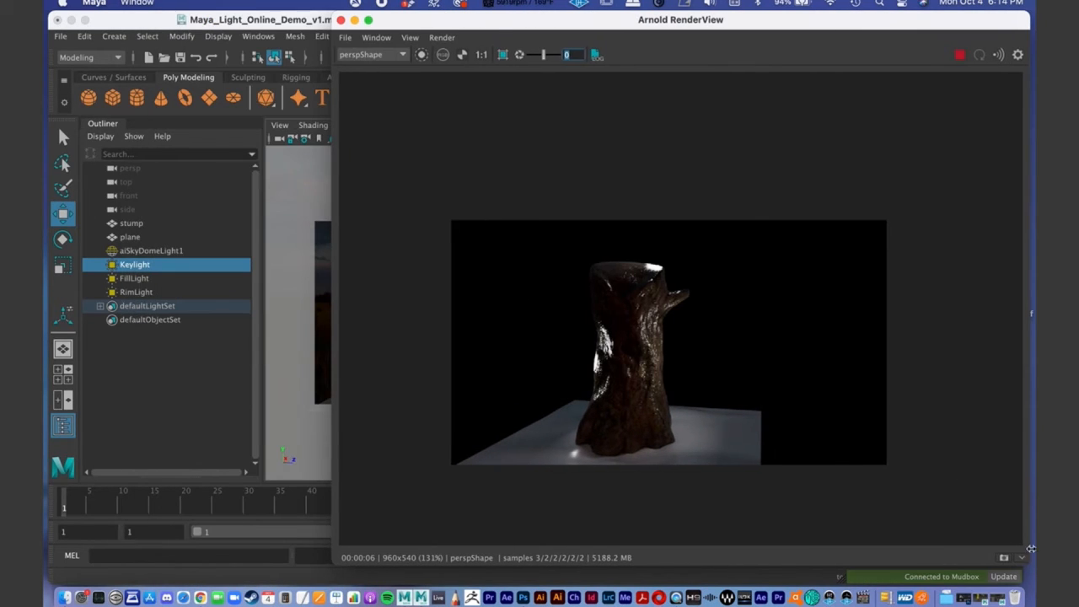
{"action": "left_click_drag", "start_coordinate": [1027, 563], "coordinate": [819, 417]}
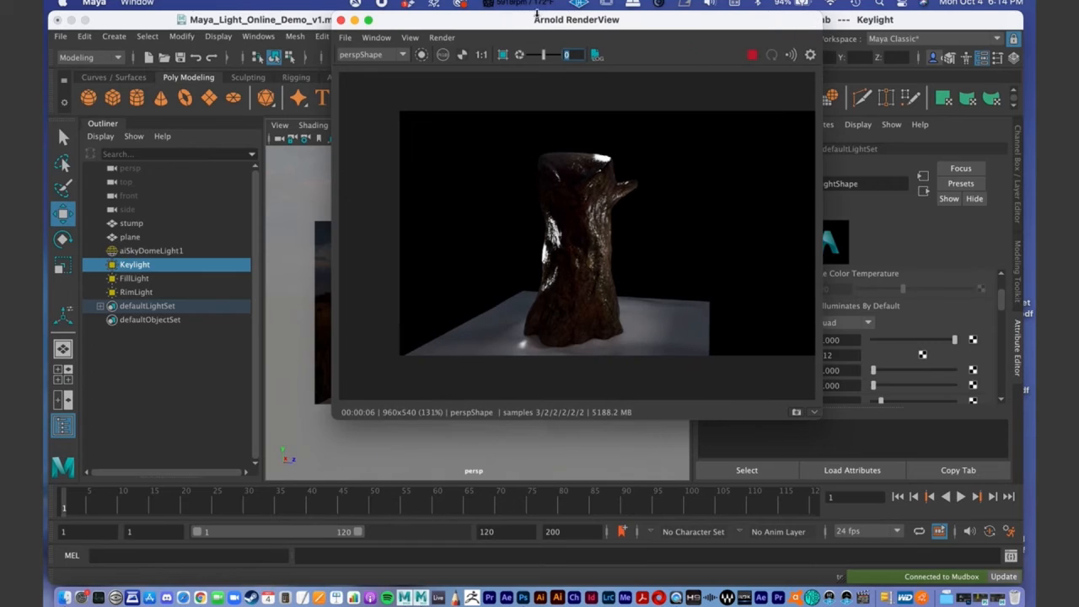
{"action": "left_click_drag", "start_coordinate": [536, 29], "coordinate": [467, 30]}
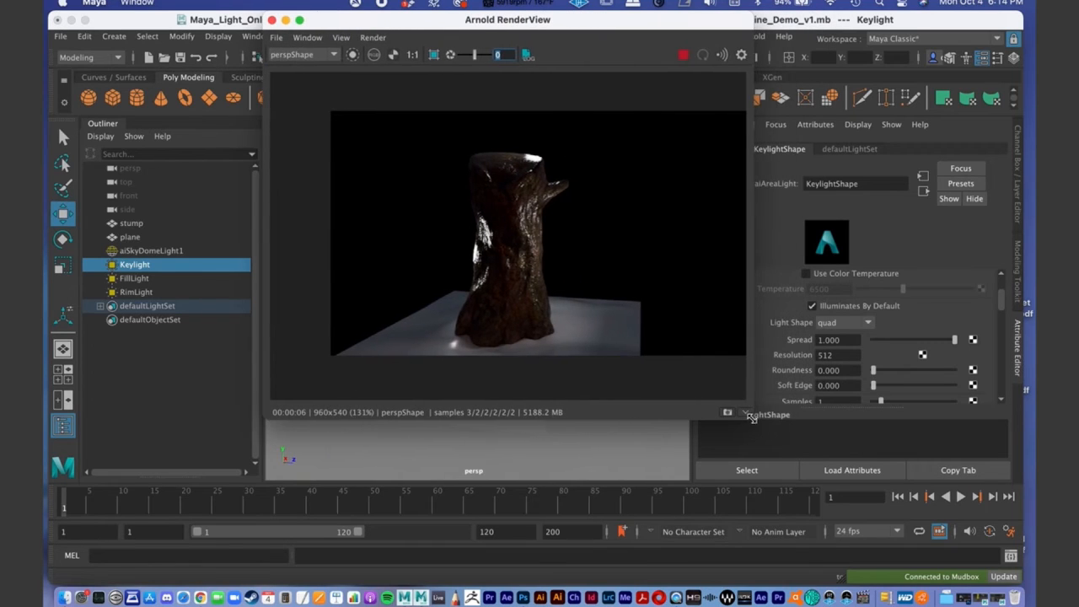
{"action": "left_click_drag", "start_coordinate": [760, 422], "coordinate": [727, 428]}
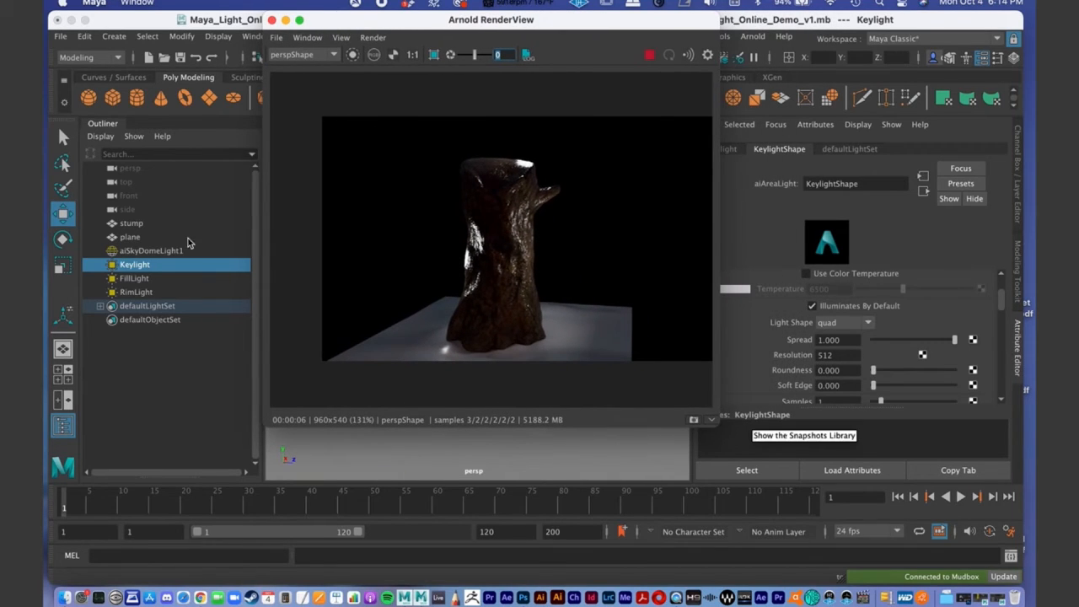
- Raise the Keylight's intensity to 5250 in its area light attributes
{"action": "left_click", "coordinate": [152, 264]}
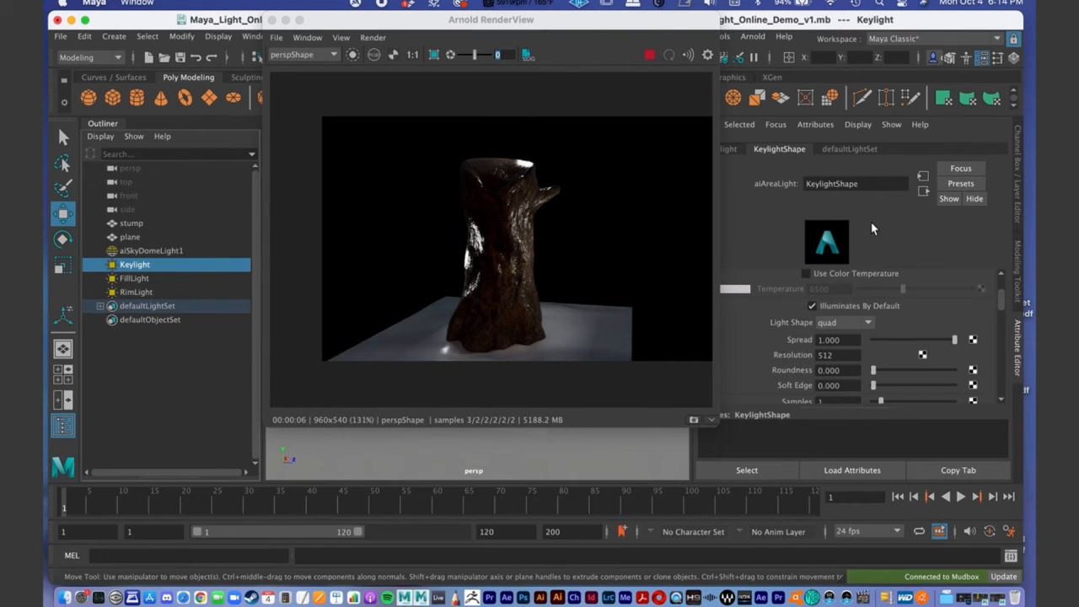
{"action": "left_click_drag", "start_coordinate": [550, 30], "coordinate": [515, 31]}
{"action": "left_click", "coordinate": [723, 149]}
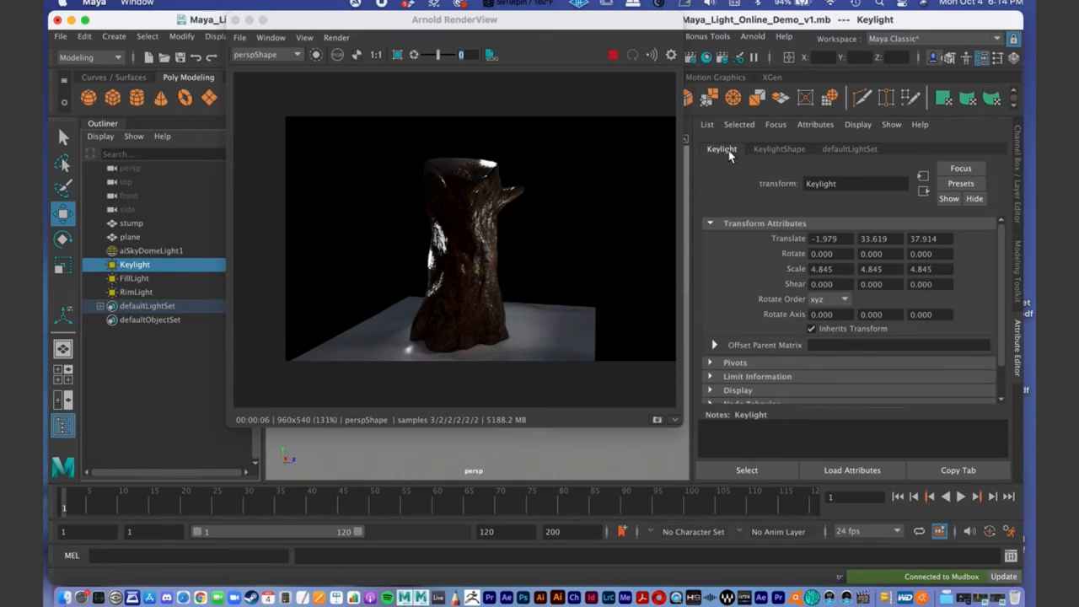
{"action": "left_click", "coordinate": [779, 149]}
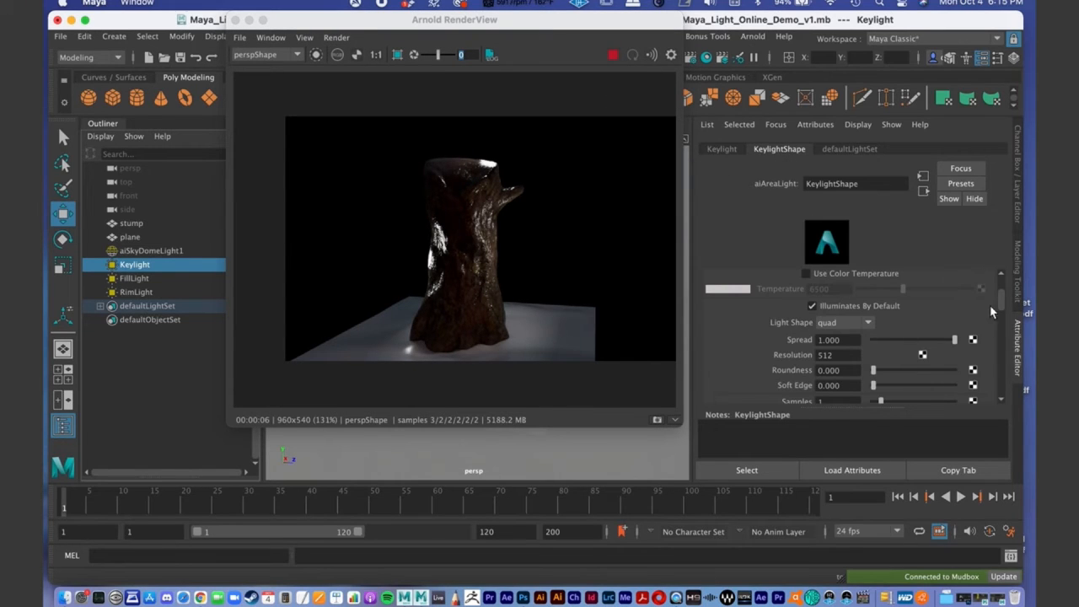
{"action": "scroll", "coordinate": [1000, 298], "scroll_direction": "up", "scroll_amount": 3}
{"action": "left_click_drag", "start_coordinate": [915, 309], "coordinate": [931, 306]}
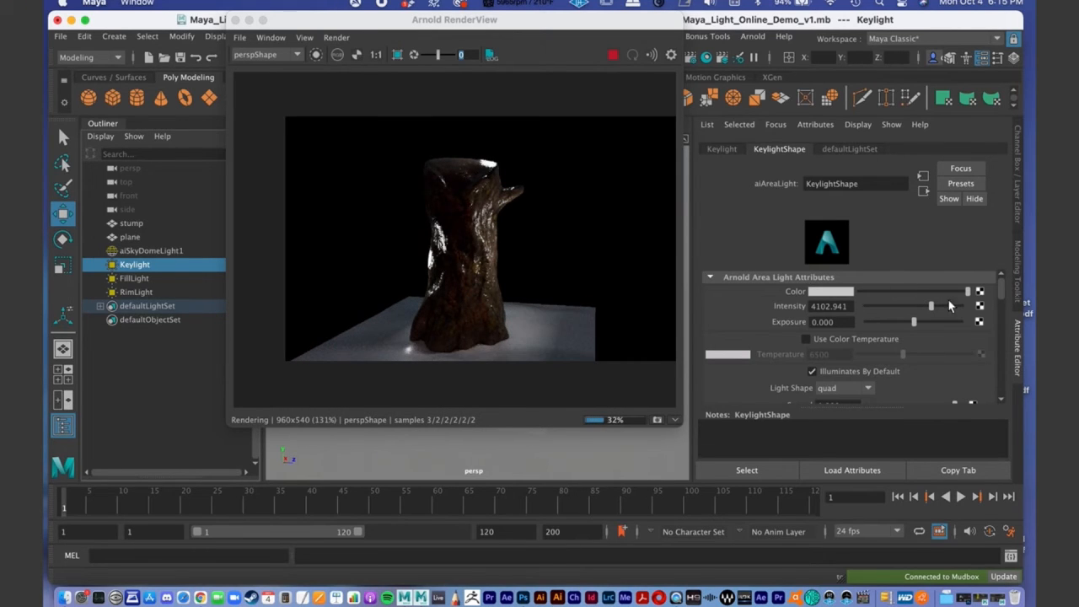
{"action": "left_click_drag", "start_coordinate": [928, 303], "coordinate": [940, 304]}
{"action": "left_click_drag", "start_coordinate": [942, 306], "coordinate": [949, 306]}
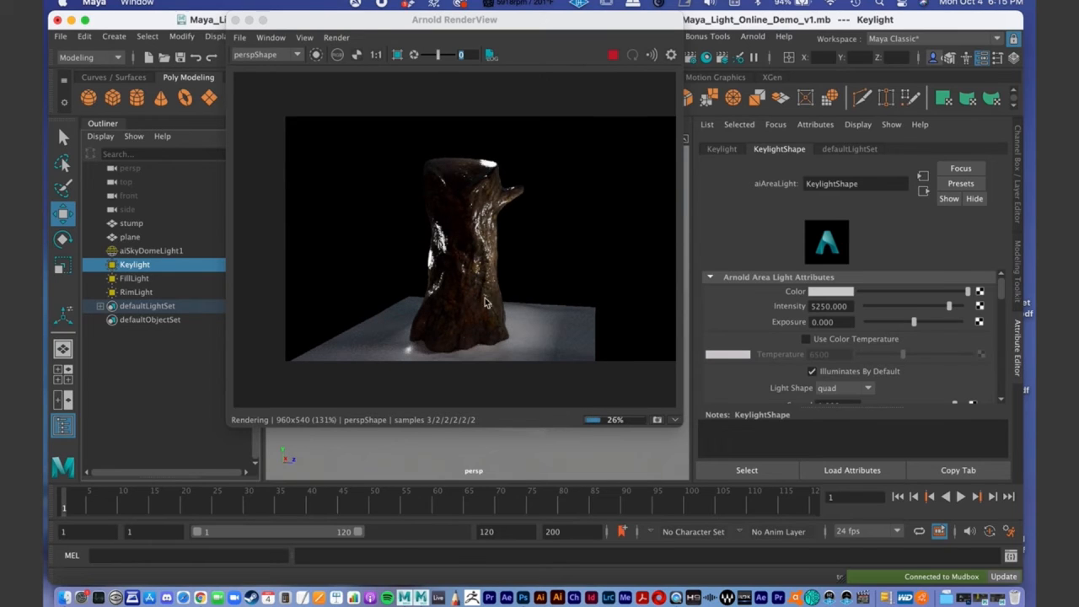
- Raise the FillLight's intensity to about 4280
{"action": "left_click", "coordinate": [145, 279]}
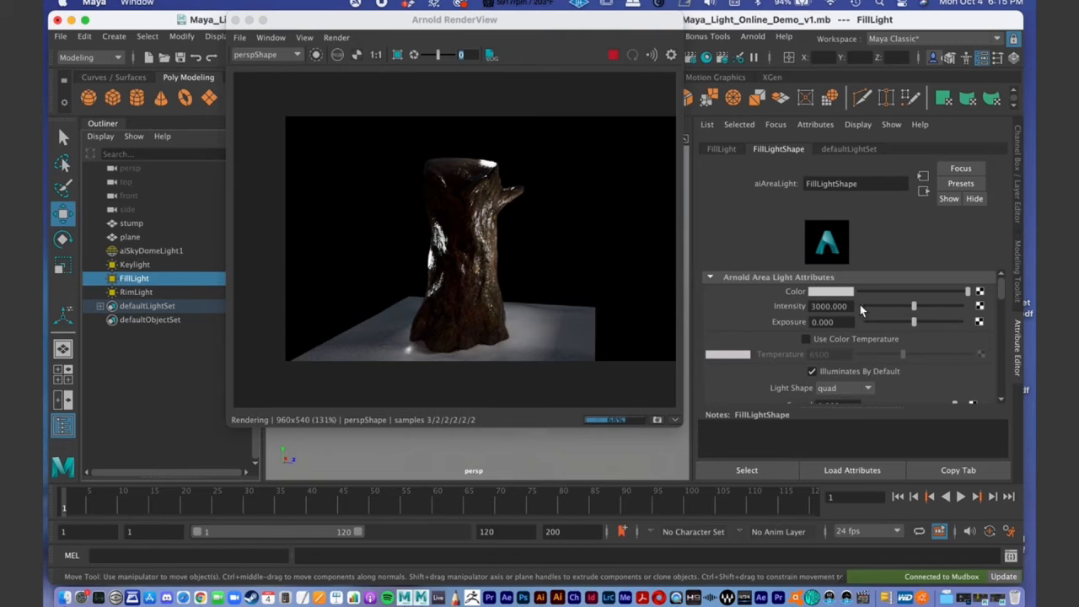
{"action": "left_click_drag", "start_coordinate": [916, 310], "coordinate": [934, 307]}
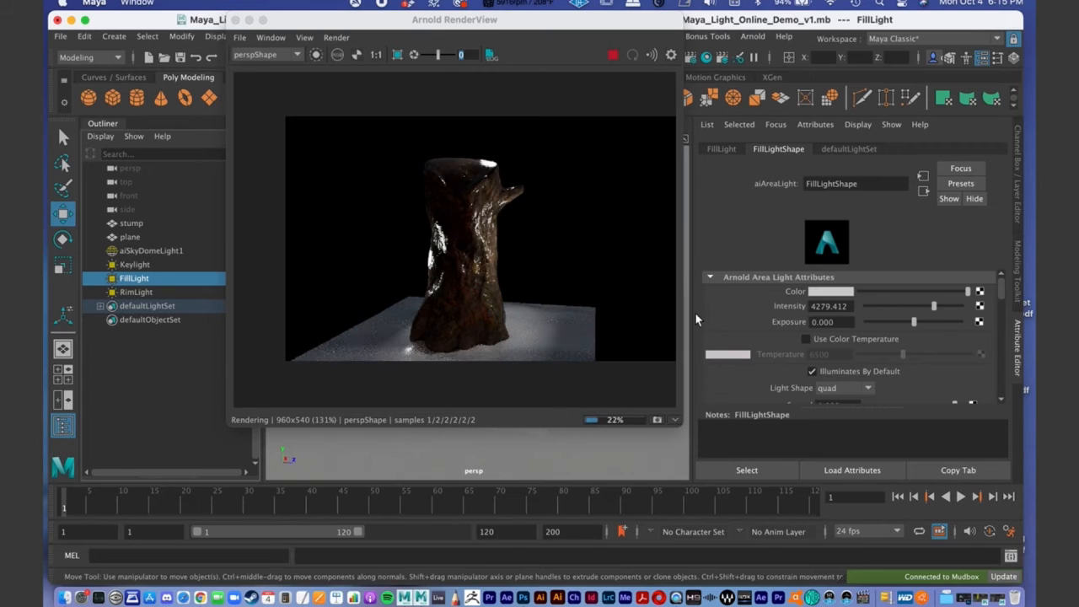
{"action": "left_click_drag", "start_coordinate": [936, 307], "coordinate": [932, 307]}
- Set the intensity of aiSkyDomeLight1 to 1.4
{"action": "left_click", "coordinate": [142, 251]}
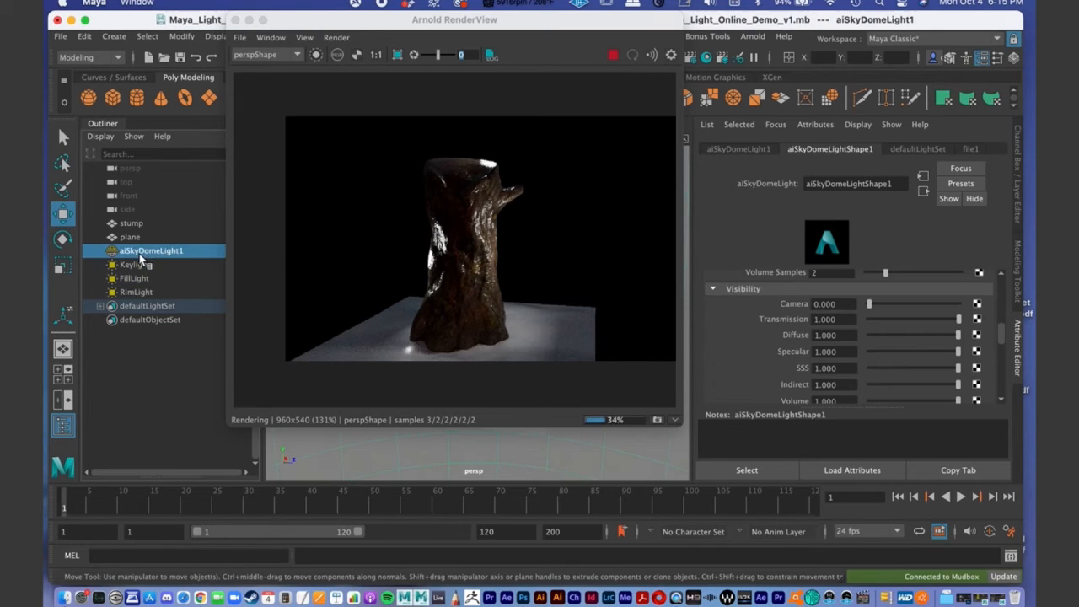
{"action": "left_click_drag", "start_coordinate": [1005, 331], "coordinate": [1000, 295]}
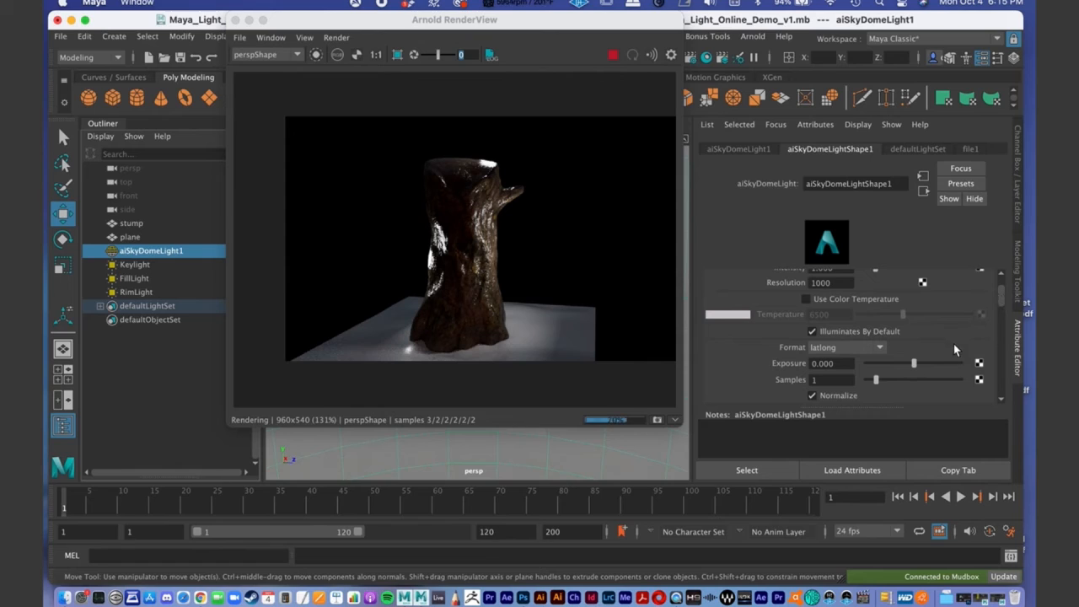
{"action": "scroll", "coordinate": [932, 351], "scroll_direction": "up", "scroll_amount": 2}
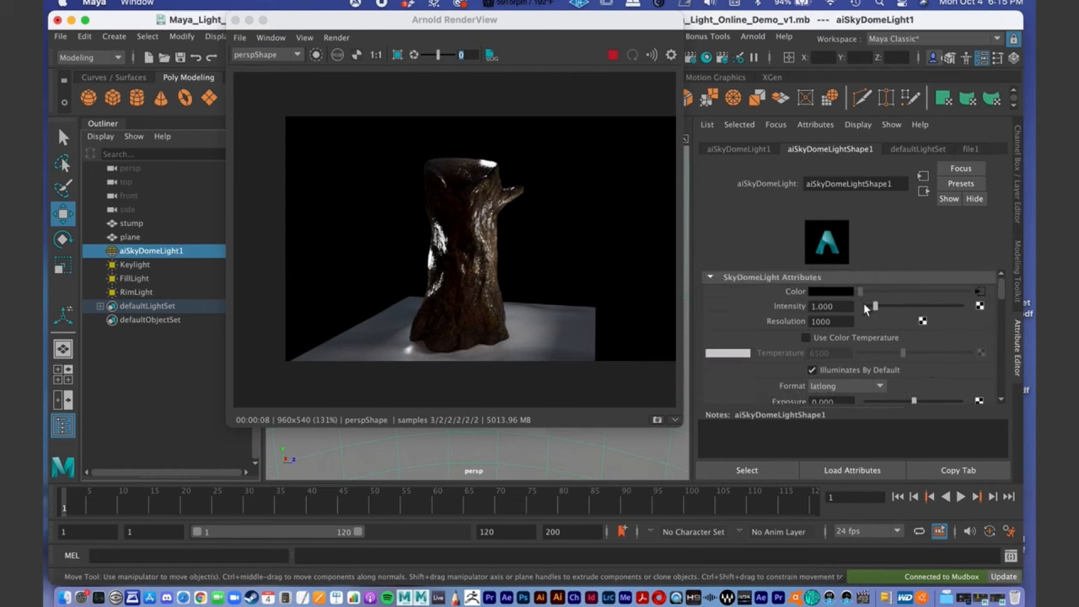
{"action": "left_click_drag", "start_coordinate": [879, 304], "coordinate": [882, 305]}
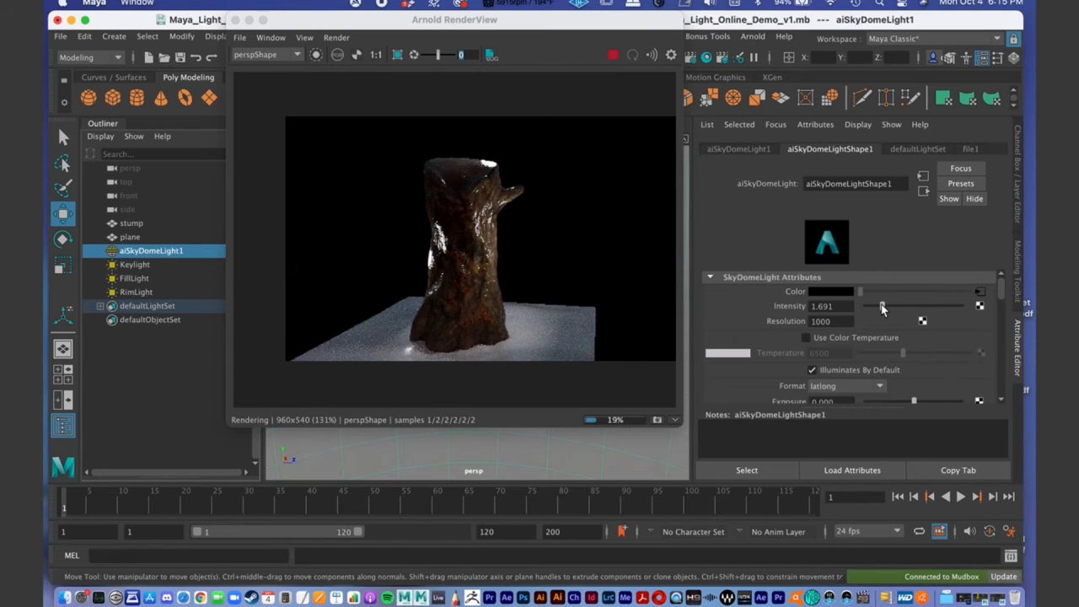
{"action": "left_click_drag", "start_coordinate": [882, 309], "coordinate": [883, 309]}
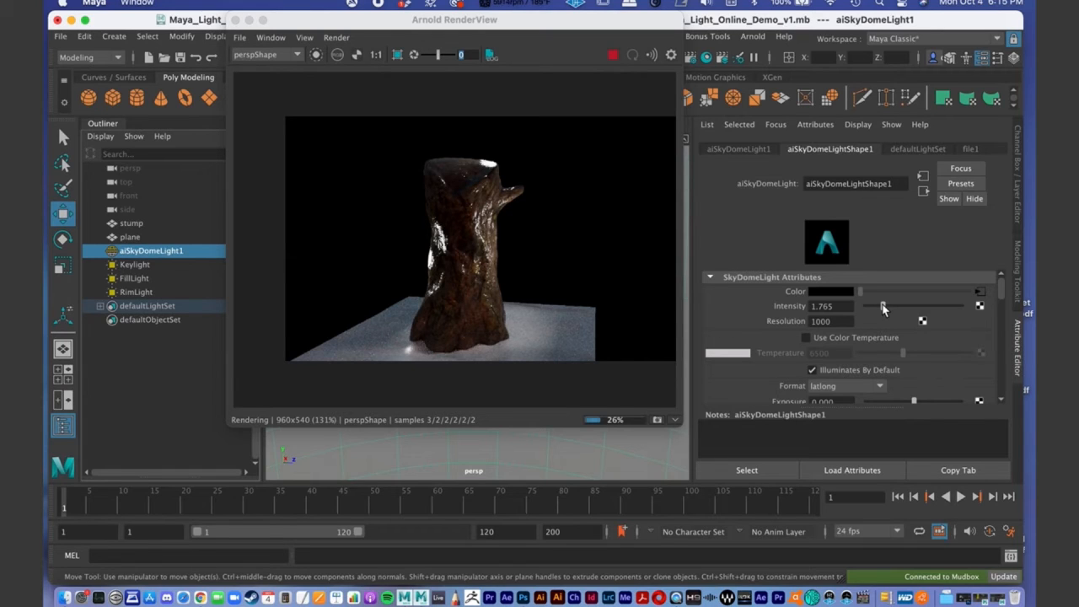
{"action": "double_click", "coordinate": [827, 306]}
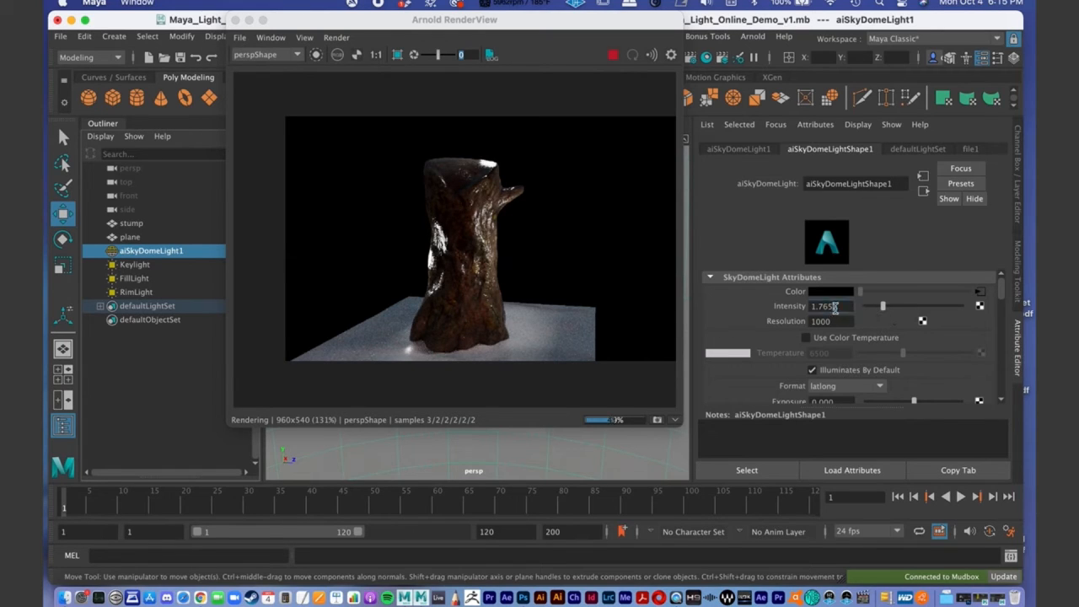
{"action": "type", "text": "1.4"}
{"action": "key", "text": "Return"}
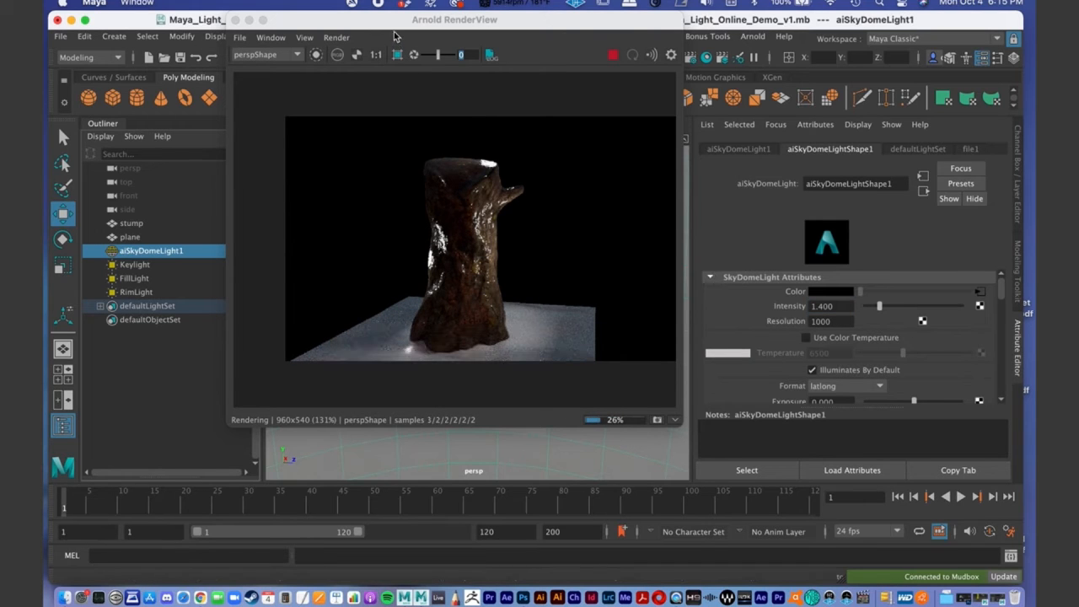
- Uncover the viewport, duplicate the FillLight, and rename the copy ExtraLight1
{"action": "left_click_drag", "start_coordinate": [335, 28], "coordinate": [572, 64]}
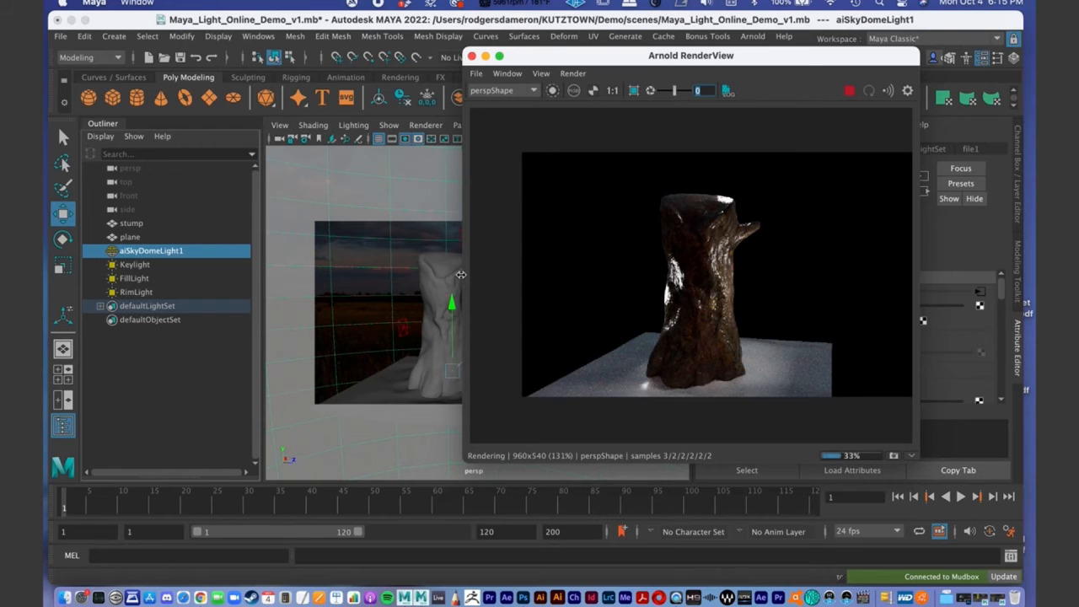
{"action": "left_click_drag", "start_coordinate": [433, 277], "coordinate": [412, 291], "text": "alt"}
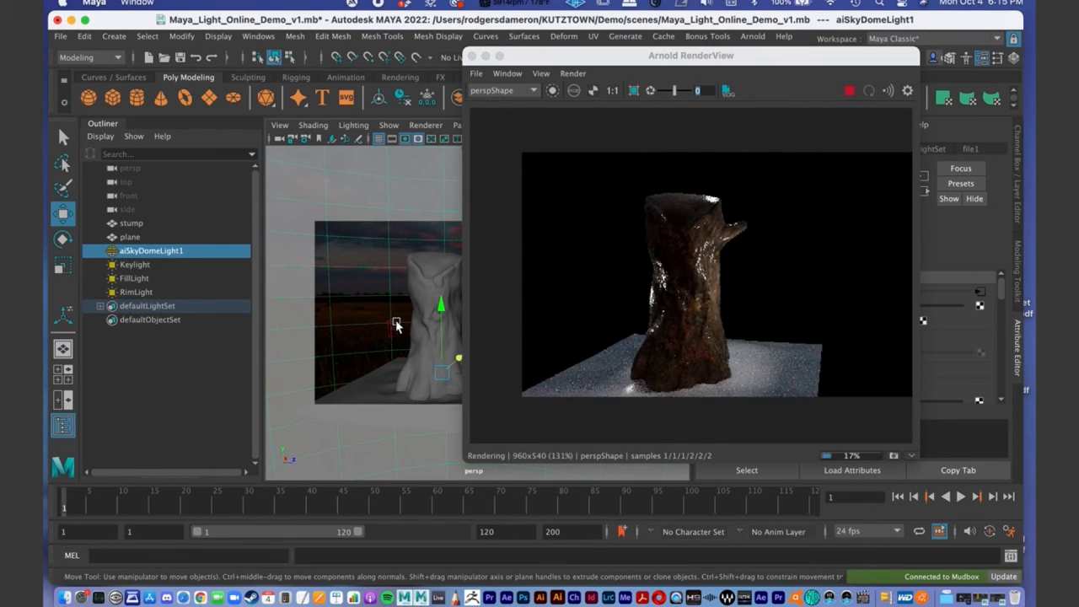
{"action": "left_click", "coordinate": [396, 327]}
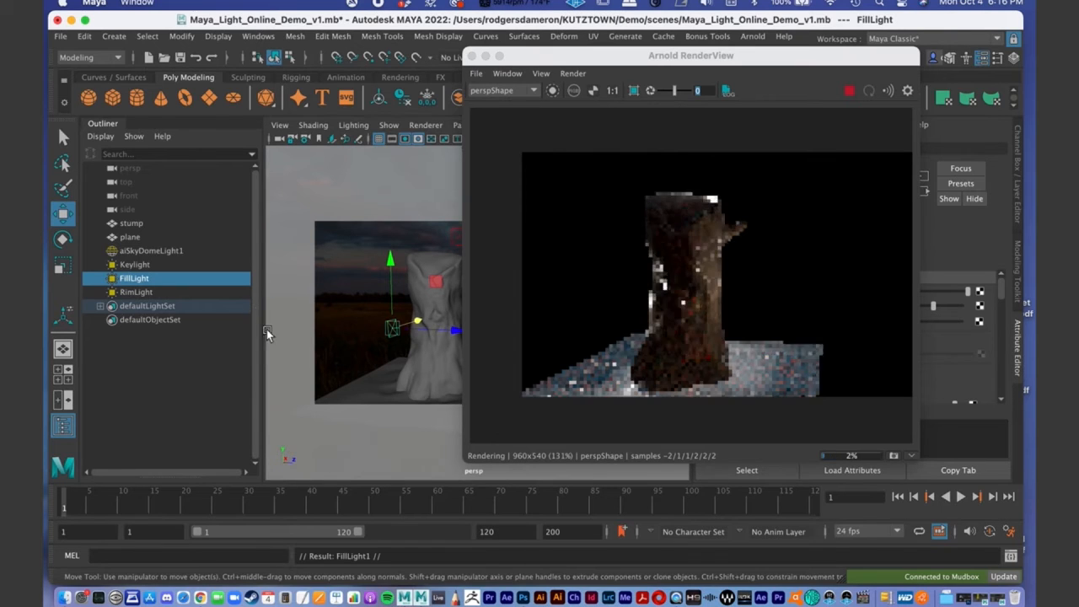
{"action": "key", "text": "ctrl+d"}
{"action": "double_click", "coordinate": [133, 308]}
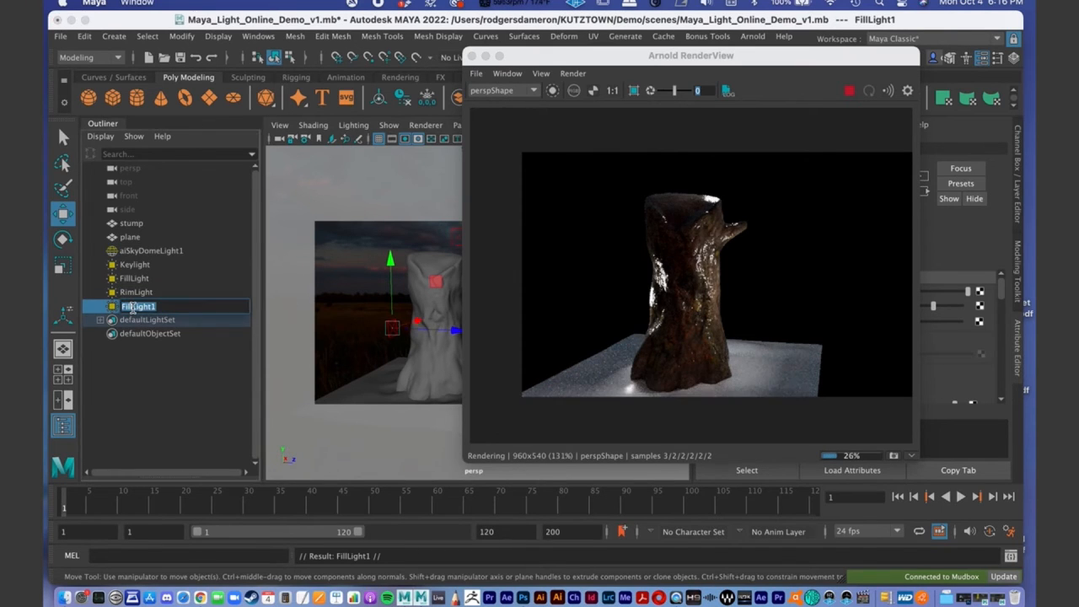
{"action": "type", "text": "ExtraLight1"}
{"action": "key", "text": "Return"}
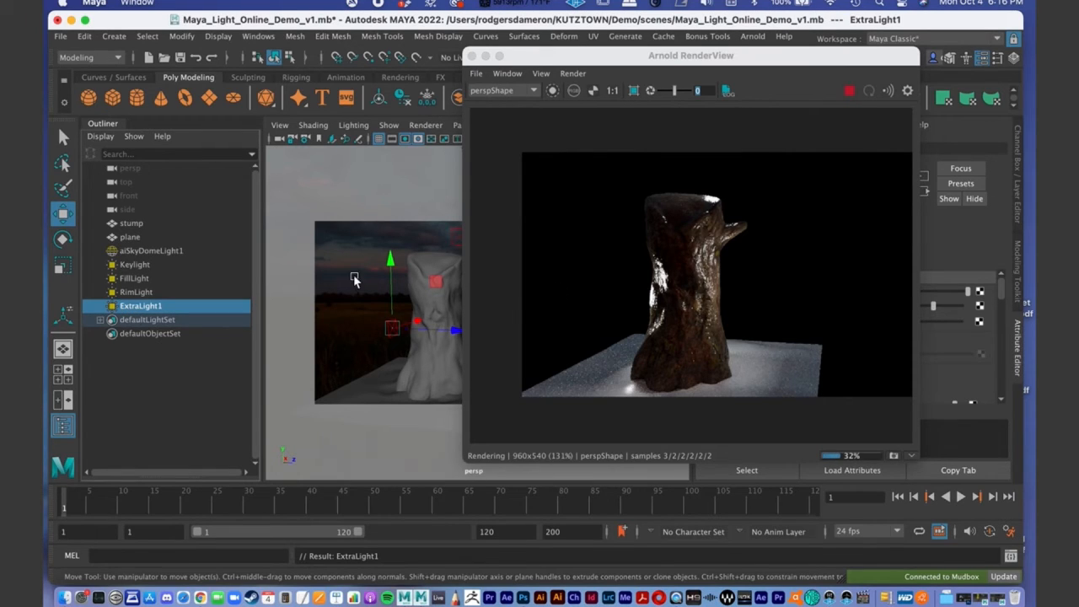
- Move ExtraLight1 off the FillLight to the stump's front side and rotate it to about 10, -105.9, -18.4 degrees
{"action": "left_click_drag", "start_coordinate": [422, 320], "coordinate": [399, 337]}
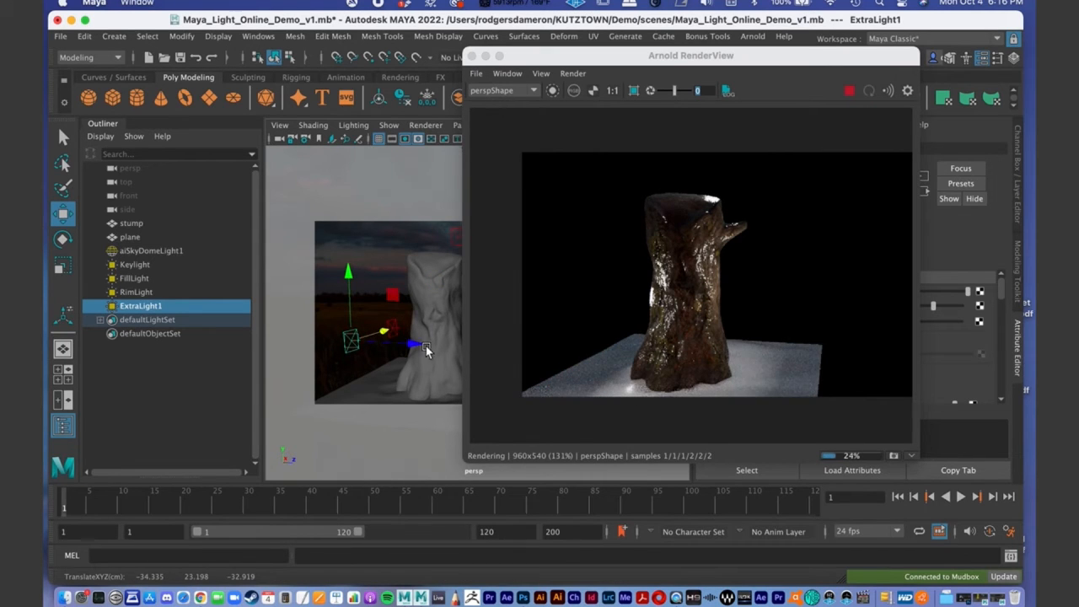
{"action": "left_click_drag", "start_coordinate": [446, 354], "coordinate": [414, 337], "text": "alt"}
{"action": "middle_click_drag", "start_coordinate": [414, 337], "coordinate": [392, 308], "text": "alt"}
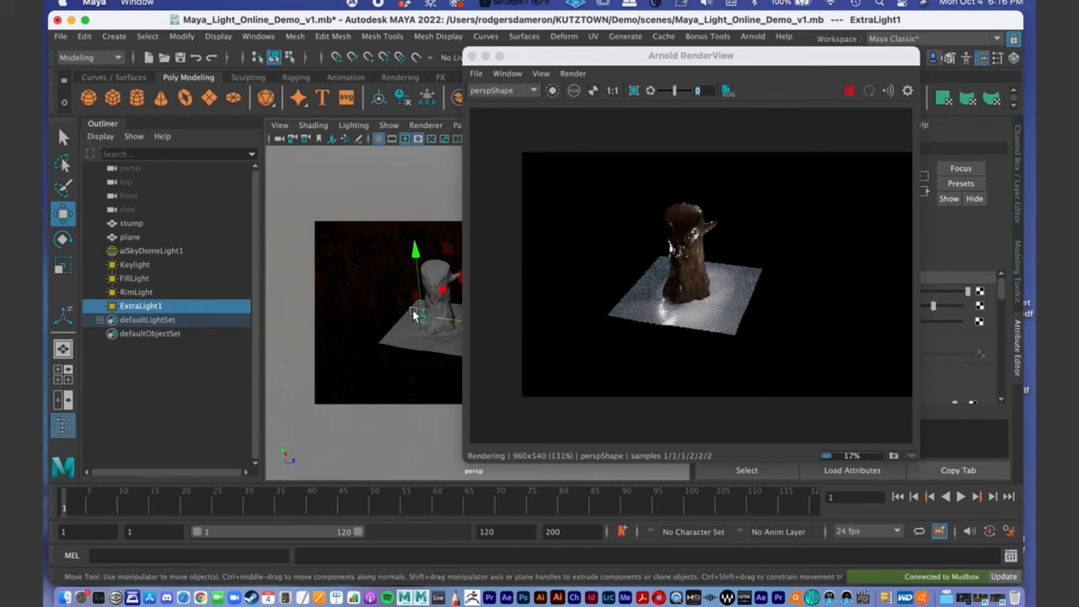
{"action": "key", "text": "e"}
{"action": "left_click_drag", "start_coordinate": [399, 305], "coordinate": [429, 274]}
{"action": "left_click_drag", "start_coordinate": [347, 260], "coordinate": [425, 296]}
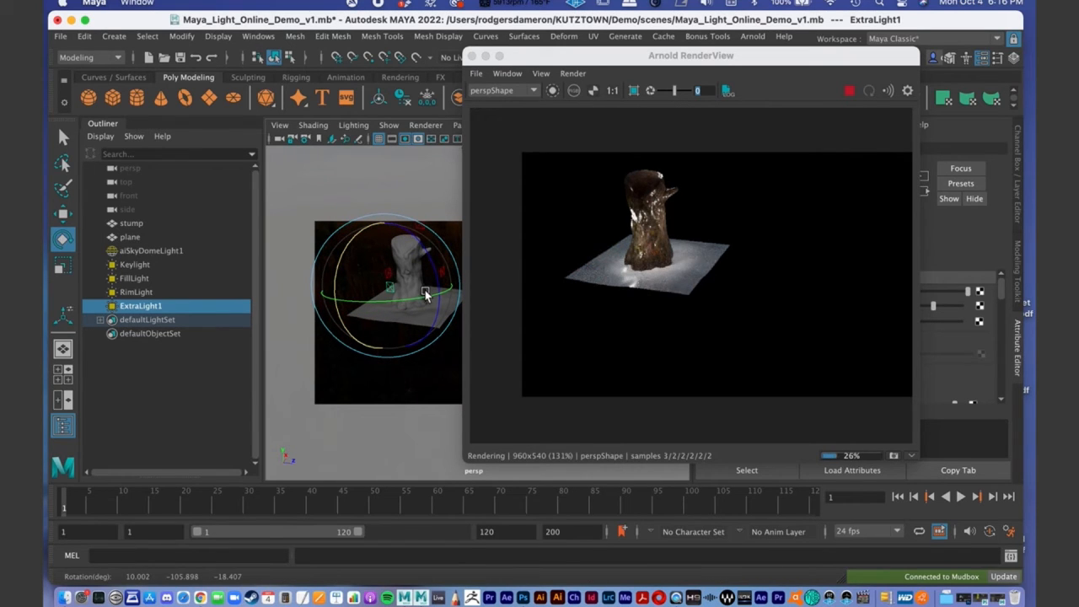
- Reposition ExtraLight1 to about X -74, Z -7.5 and shift the Arnold RenderView clear of the viewport
{"action": "key", "text": "w"}
{"action": "left_click_drag", "start_coordinate": [426, 274], "coordinate": [405, 289]}
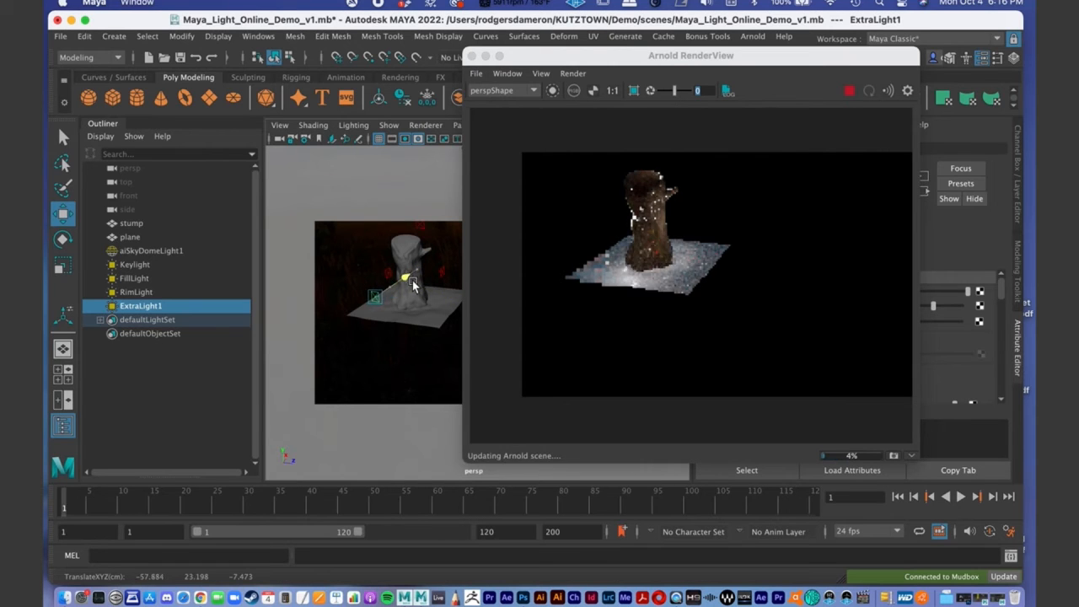
{"action": "left_click", "coordinate": [690, 271]}
{"action": "left_click_drag", "start_coordinate": [590, 55], "coordinate": [670, 64]}
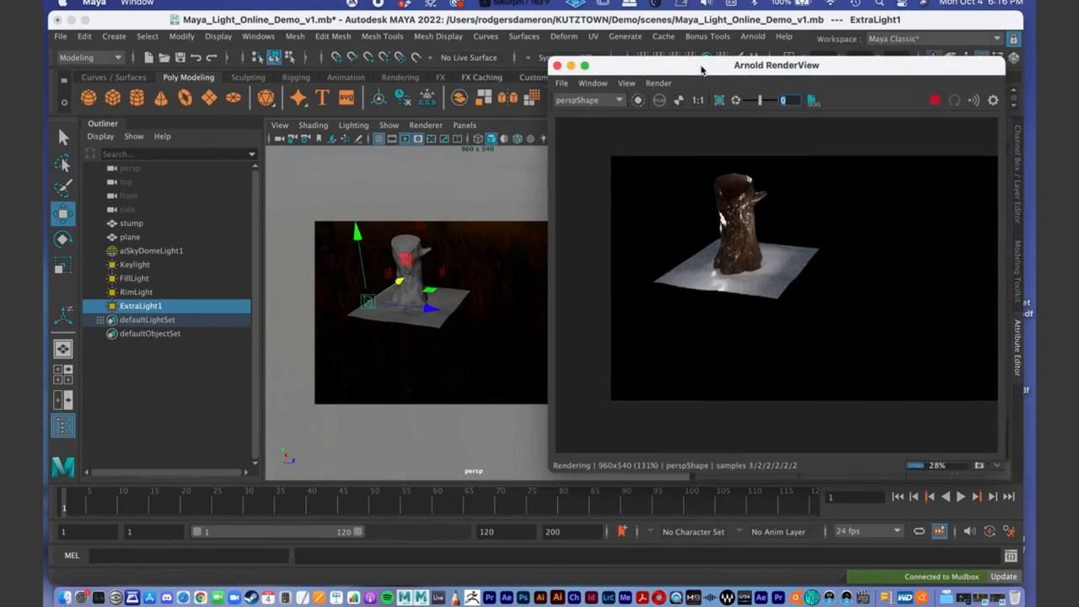
- Adjust ExtraLight1's rotation toward the stump and move it in to about X -60.8
{"action": "left_click", "coordinate": [400, 274]}
{"action": "left_click_drag", "start_coordinate": [399, 274], "coordinate": [380, 242], "text": "alt"}
{"action": "right_click_drag", "start_coordinate": [354, 273], "coordinate": [465, 296], "text": "alt"}
{"action": "left_click_drag", "start_coordinate": [405, 280], "coordinate": [489, 312], "text": "alt"}
{"action": "middle_click_drag", "start_coordinate": [489, 312], "coordinate": [503, 315], "text": "alt"}
{"action": "right_click_drag", "start_coordinate": [504, 316], "coordinate": [446, 289], "text": "alt"}
{"action": "middle_click_drag", "start_coordinate": [446, 289], "coordinate": [465, 305], "text": "alt"}
{"action": "left_click_drag", "start_coordinate": [477, 301], "coordinate": [378, 317], "text": "alt"}
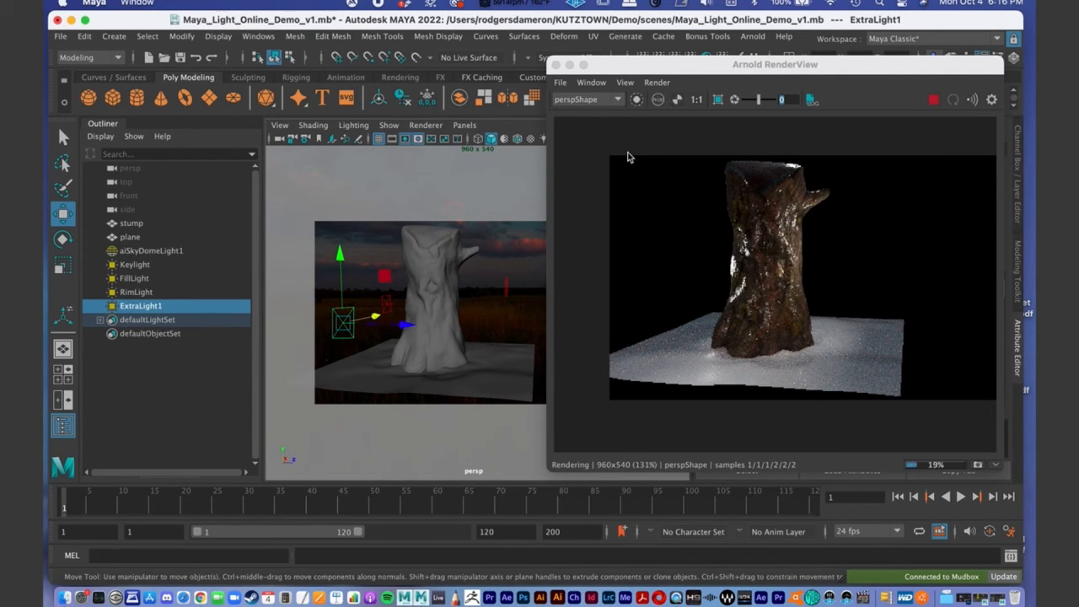
{"action": "key", "text": "e"}
{"action": "left_click_drag", "start_coordinate": [300, 275], "coordinate": [352, 303]}
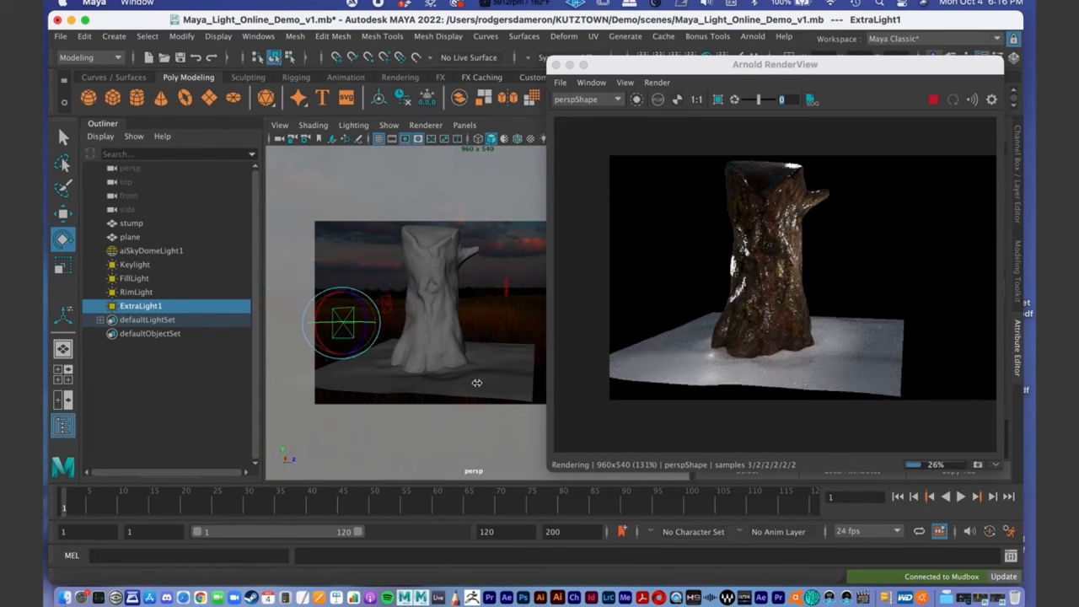
{"action": "key", "text": "w"}
{"action": "mouse_move", "coordinate": [379, 340]}
{"action": "left_mouse_down", "text": "alt"}
{"action": "mouse_move", "coordinate": [367, 373]}
{"action": "mouse_move", "coordinate": [379, 359]}
{"action": "left_mouse_up", "text": "alt"}
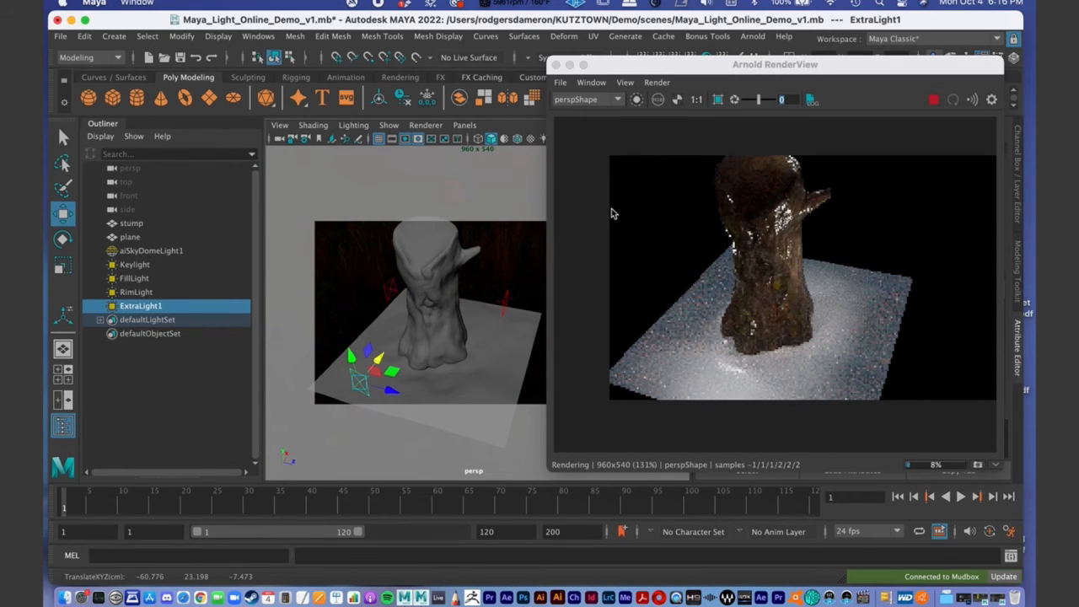
- Lower ExtraLight1 to about Y 17.1 near the ground and bring it closer to the stump at about X -57.8
{"action": "left_click", "coordinate": [671, 217]}
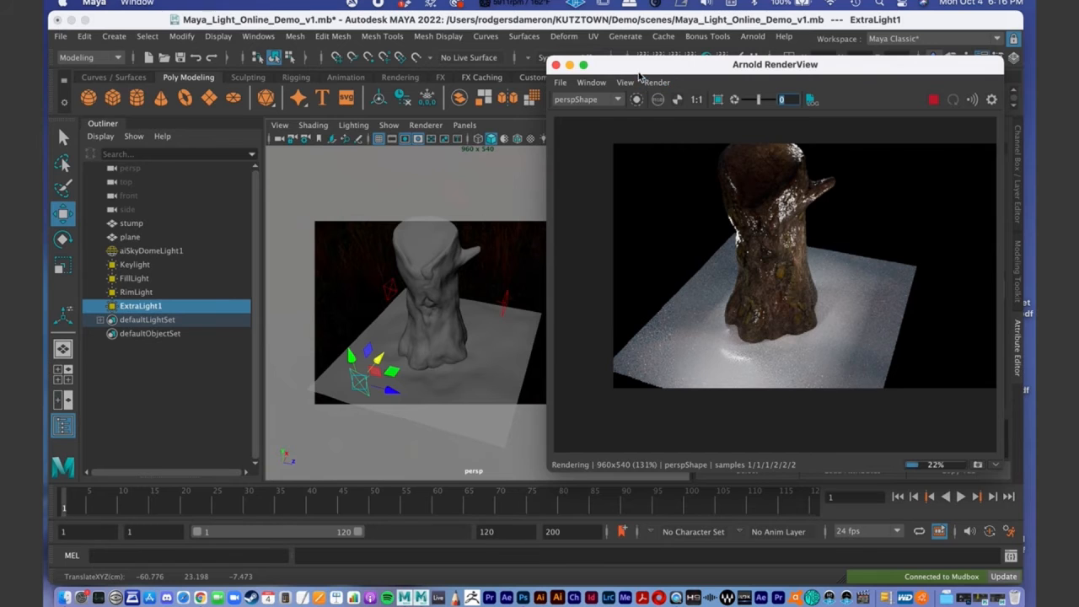
{"action": "left_click_drag", "start_coordinate": [638, 73], "coordinate": [649, 71]}
{"action": "left_click_drag", "start_coordinate": [424, 283], "coordinate": [425, 289], "text": "alt"}
{"action": "right_click_drag", "start_coordinate": [424, 289], "coordinate": [395, 300], "text": "alt"}
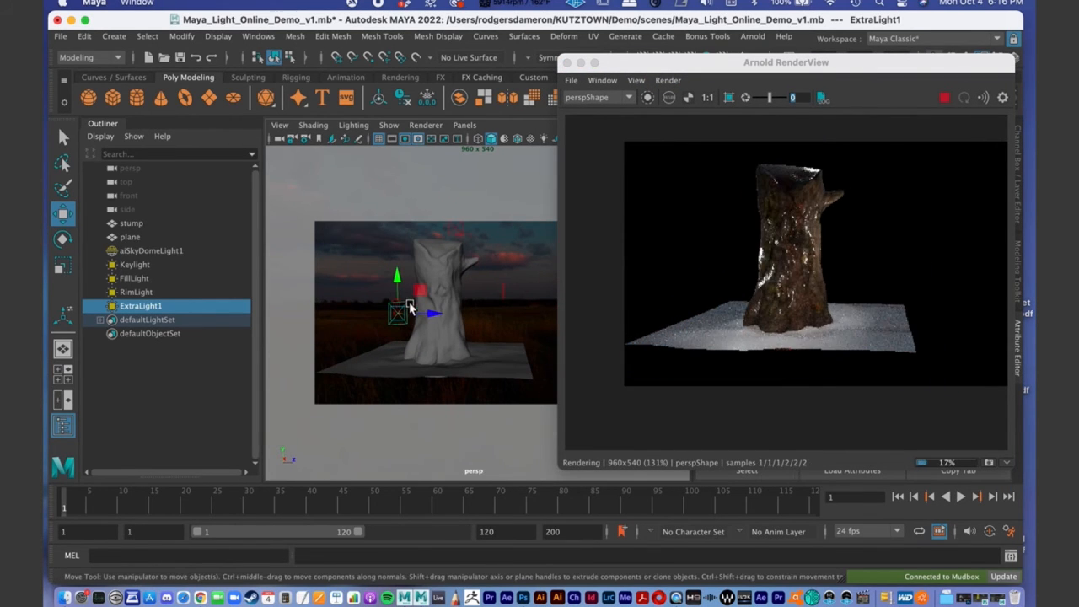
{"action": "left_click_drag", "start_coordinate": [398, 277], "coordinate": [401, 290]}
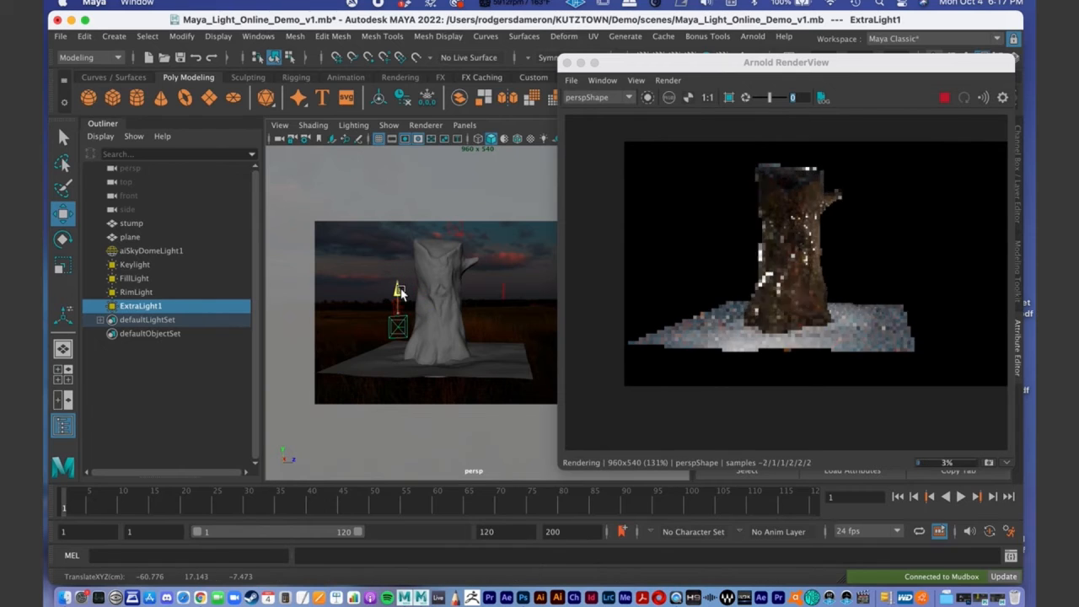
{"action": "left_click_drag", "start_coordinate": [463, 337], "coordinate": [408, 342], "text": "alt"}
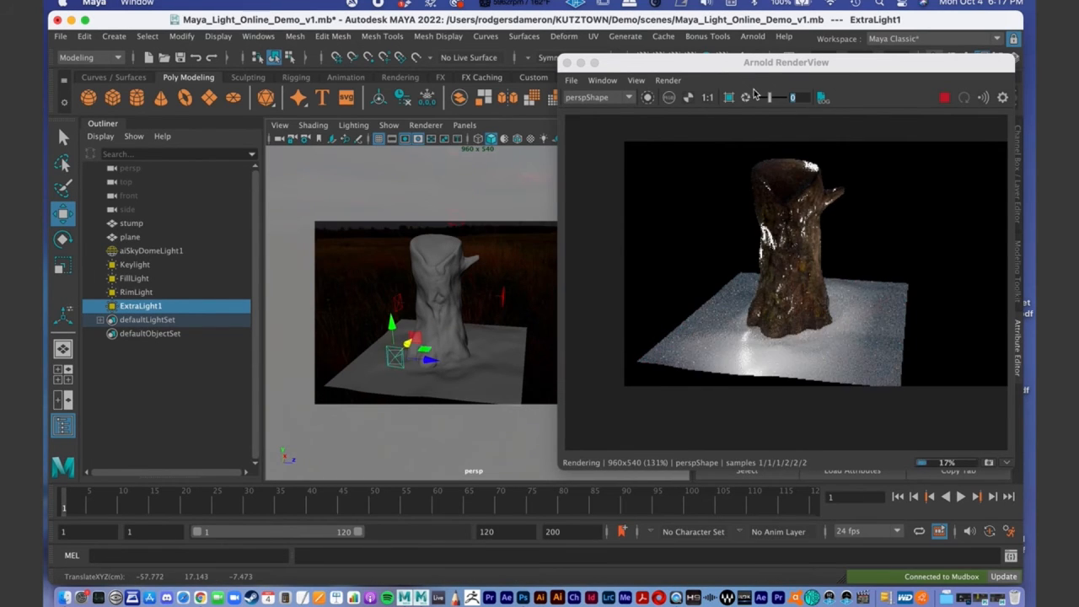
- Lower ExtraLight1's intensity to 3000 and reframe the render preview around the stump's base
{"action": "left_click_drag", "start_coordinate": [749, 63], "coordinate": [611, 384]}
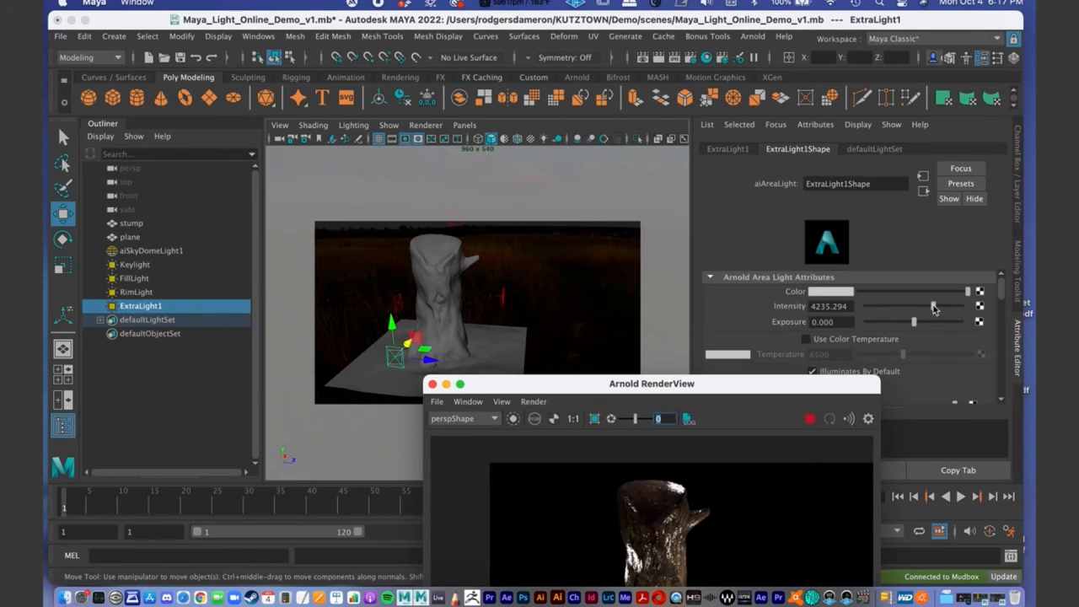
{"action": "left_click_drag", "start_coordinate": [934, 310], "coordinate": [914, 308]}
{"action": "left_click_drag", "start_coordinate": [634, 388], "coordinate": [514, 185]}
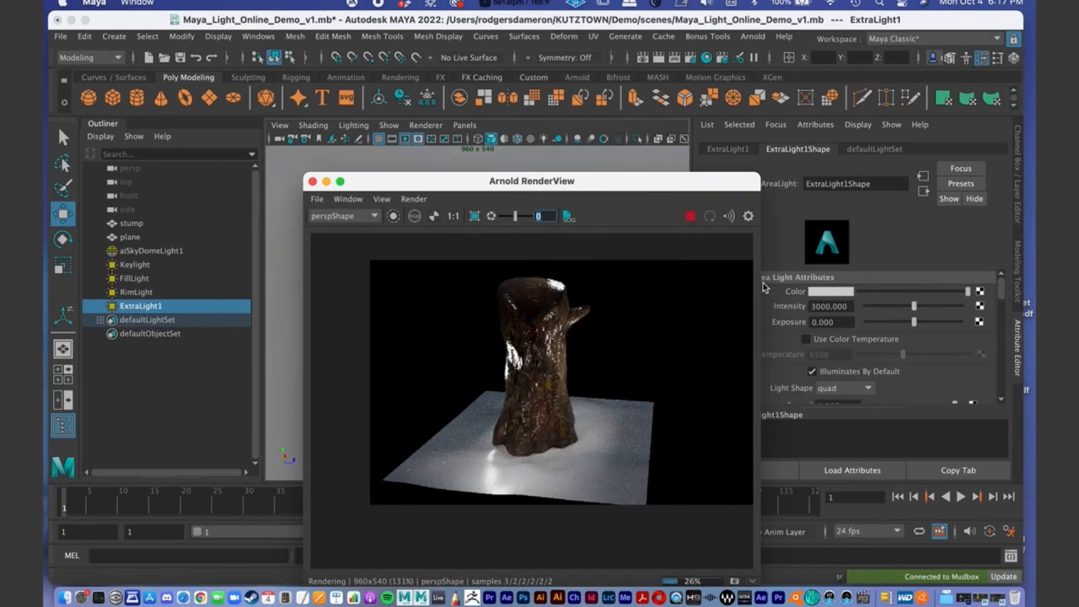
{"action": "left_click", "coordinate": [358, 198]}
{"action": "left_click", "coordinate": [397, 300]}
{"action": "middle_click_drag", "start_coordinate": [480, 445], "coordinate": [434, 498], "text": "alt"}
{"action": "right_click_drag", "start_coordinate": [433, 498], "coordinate": [663, 467], "text": "alt"}
{"action": "left_click_drag", "start_coordinate": [465, 491], "coordinate": [513, 486], "text": "alt"}
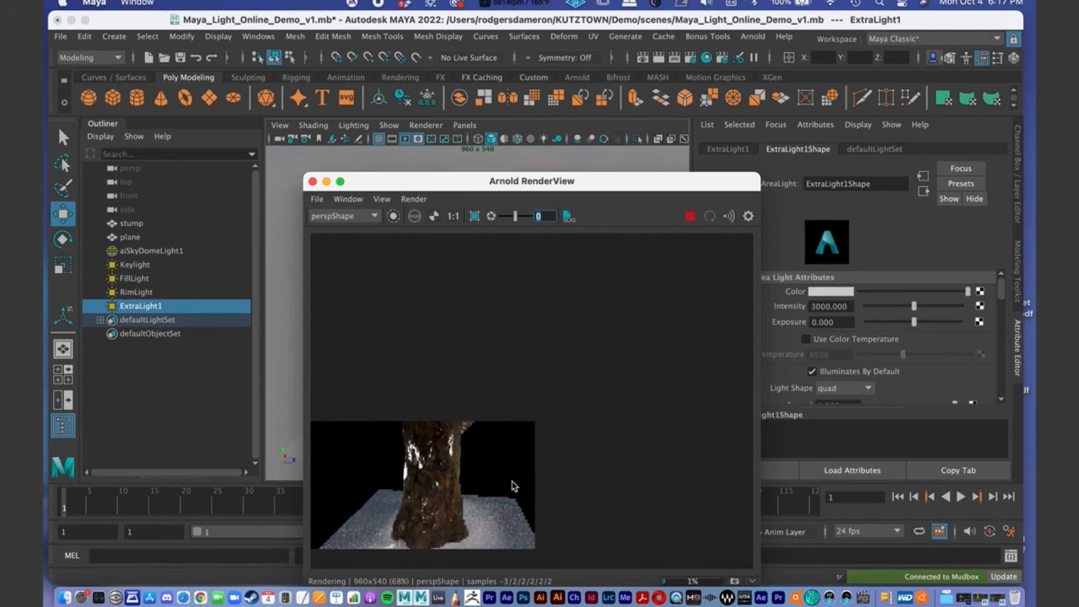
- Reduce ExtraLight1's intensity to about 1279 and narrow its spread to 0.31
{"action": "left_click_drag", "start_coordinate": [915, 308], "coordinate": [886, 312]}
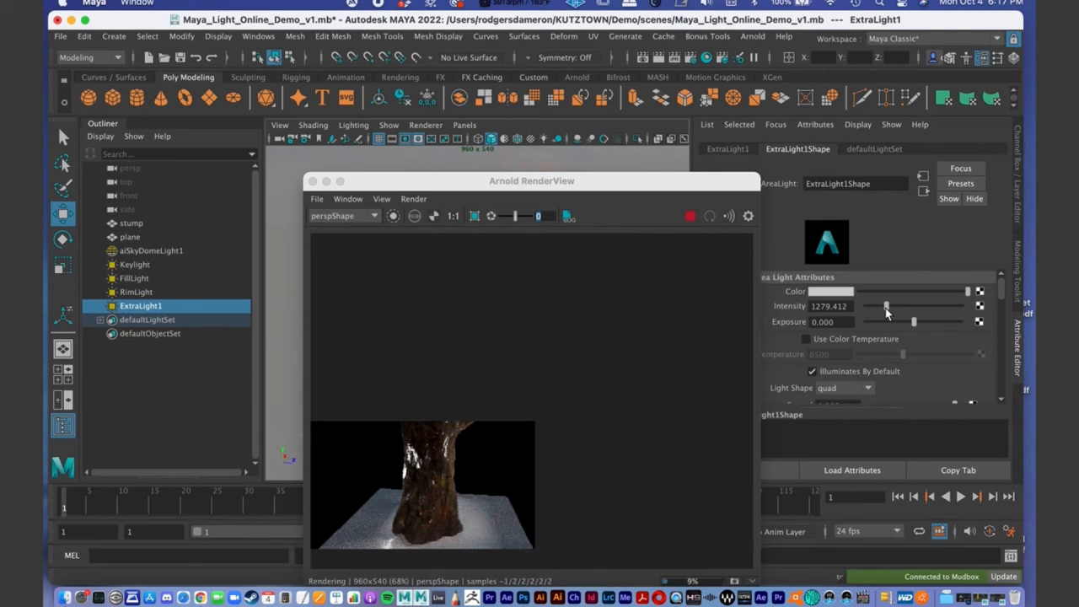
{"action": "scroll", "coordinate": [873, 335], "scroll_direction": "down", "scroll_amount": 3}
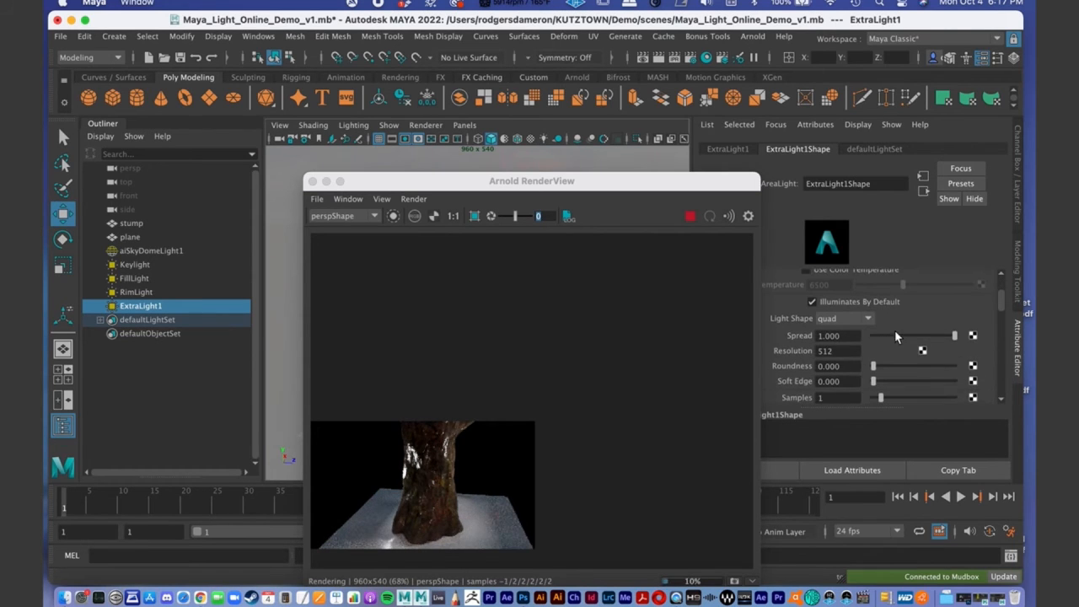
{"action": "left_click_drag", "start_coordinate": [946, 335], "coordinate": [911, 339]}
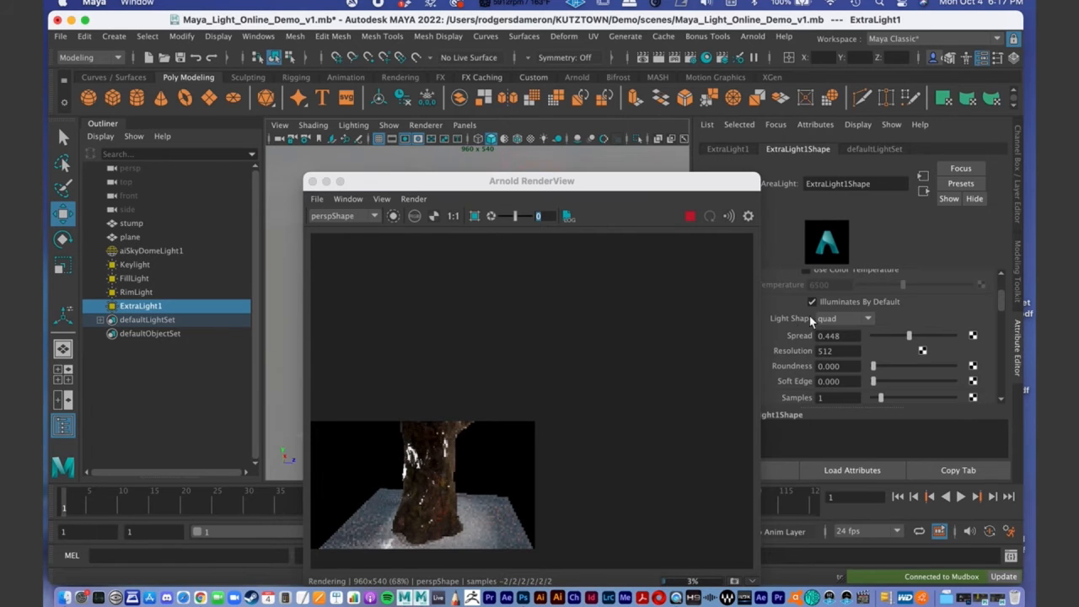
{"action": "left_click_drag", "start_coordinate": [424, 181], "coordinate": [295, 44]}
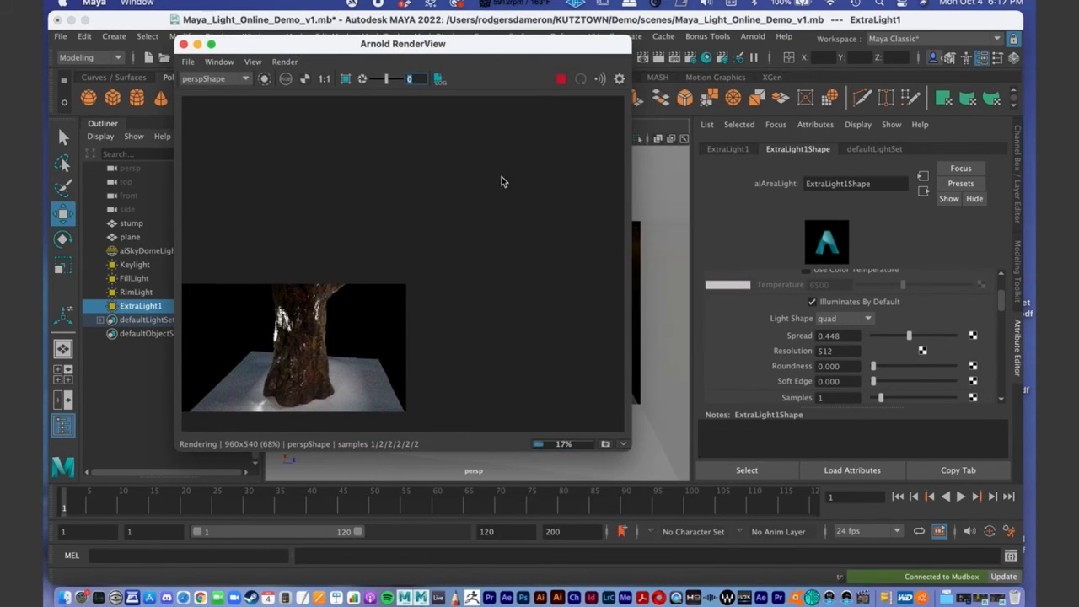
{"action": "left_click", "coordinate": [221, 63]}
{"action": "left_click", "coordinate": [241, 170]}
{"action": "middle_click_drag", "start_coordinate": [469, 275], "coordinate": [505, 246], "text": "alt"}
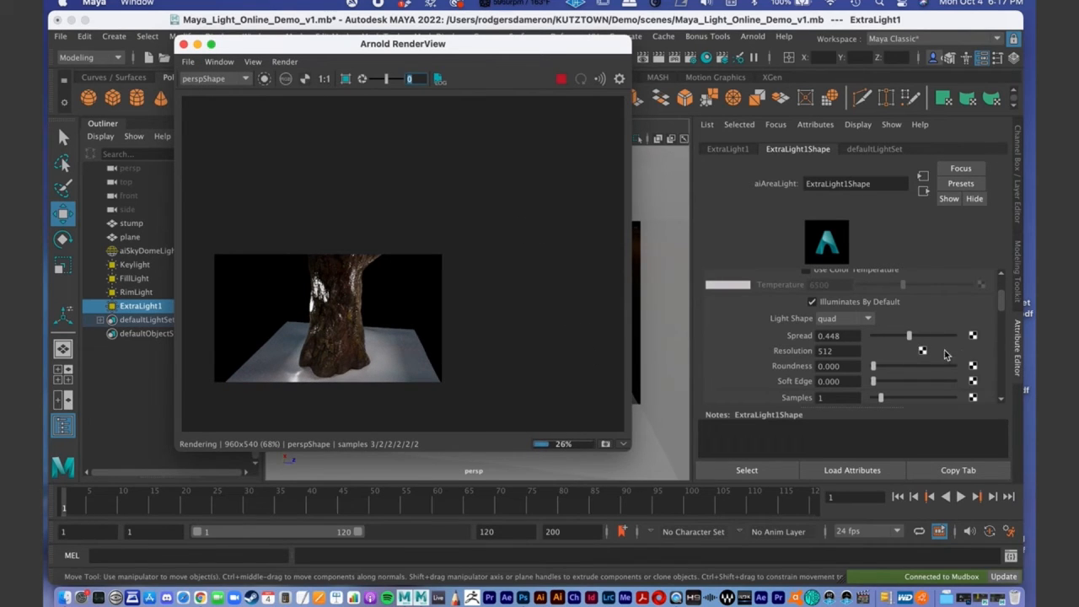
{"action": "left_click_drag", "start_coordinate": [907, 334], "coordinate": [898, 335]}
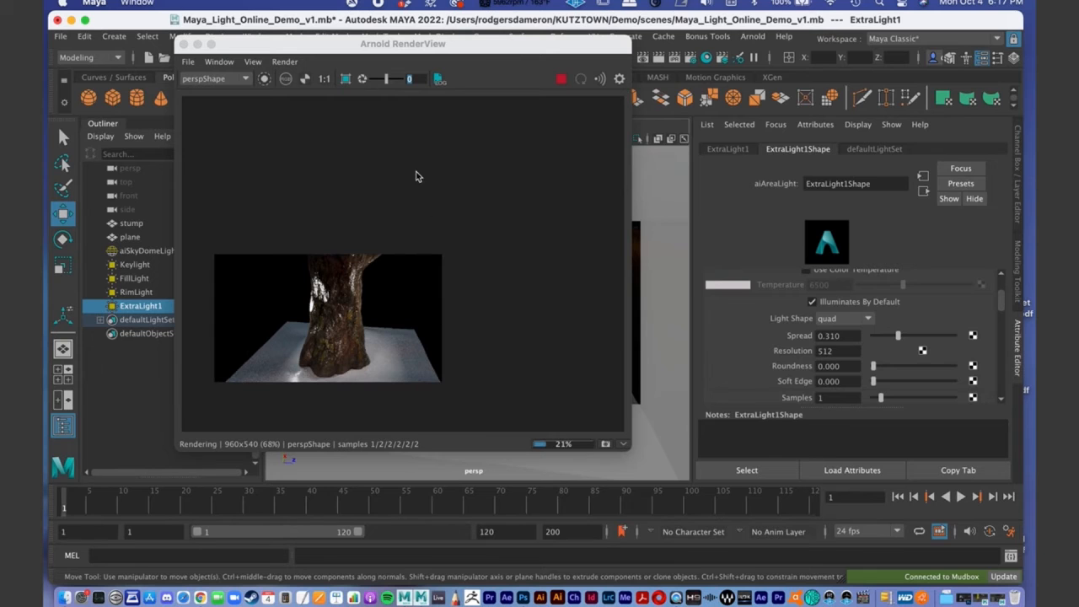
- Examine the lighting on the stump in the live render, reframing the viewport on the stump
{"action": "left_click_drag", "start_coordinate": [332, 40], "coordinate": [810, 71]}
{"action": "left_click_drag", "start_coordinate": [505, 326], "coordinate": [519, 295], "text": "alt"}
{"action": "left_click_drag", "start_coordinate": [787, 80], "coordinate": [455, 41]}
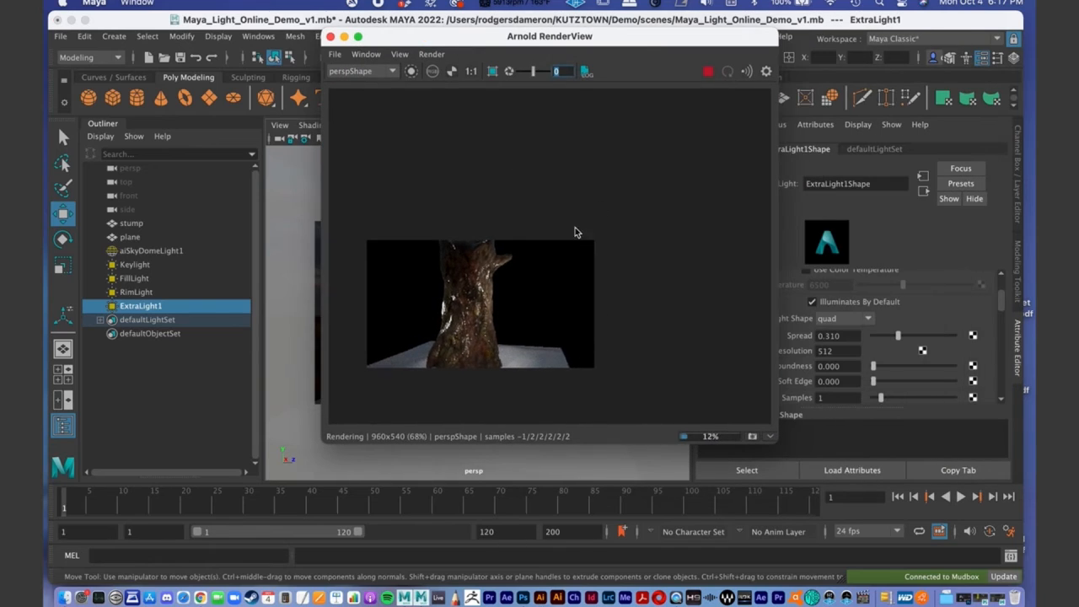
{"action": "right_click_drag", "start_coordinate": [453, 335], "coordinate": [747, 292], "text": "alt"}
{"action": "right_click_drag", "start_coordinate": [437, 369], "coordinate": [830, 313], "text": "alt"}
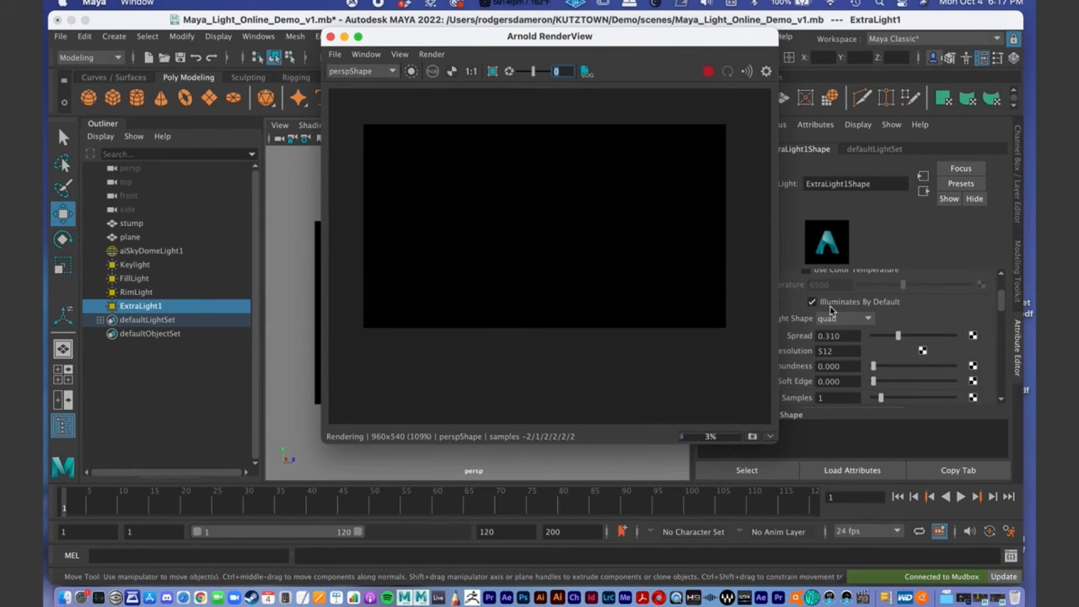
{"action": "middle_click_drag", "start_coordinate": [656, 293], "coordinate": [668, 310], "text": "alt"}
{"action": "left_click", "coordinate": [368, 54]}
{"action": "left_click", "coordinate": [401, 39]}
{"action": "left_click_drag", "start_coordinate": [403, 42], "coordinate": [867, 141]}
{"action": "right_click_drag", "start_coordinate": [518, 294], "coordinate": [728, 211], "text": "alt"}
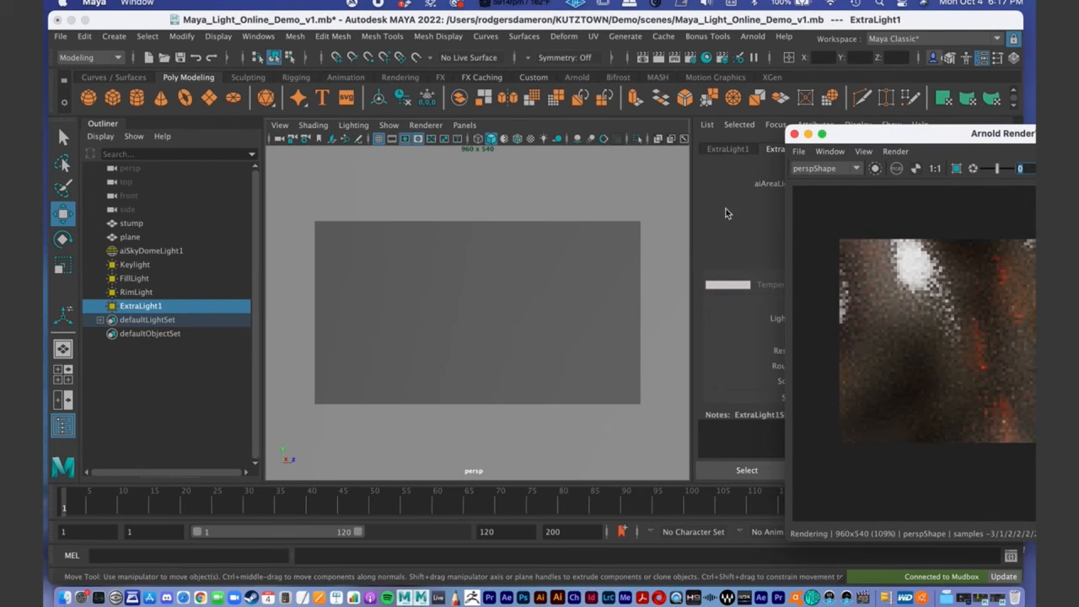
{"action": "left_click_drag", "start_coordinate": [887, 132], "coordinate": [629, 48]}
{"action": "left_click", "coordinate": [444, 299]}
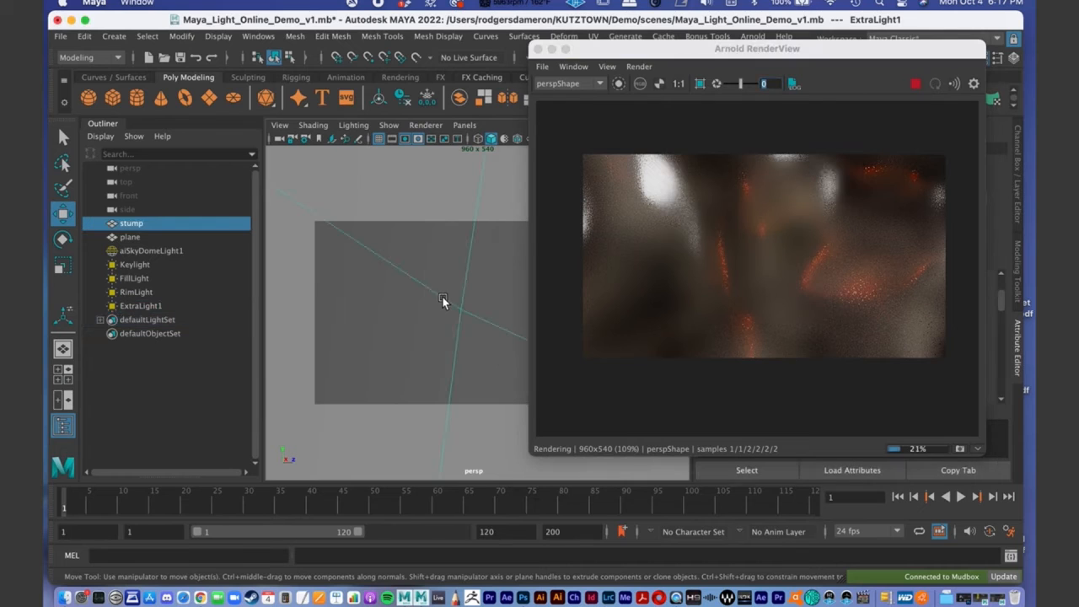
{"action": "key", "text": "f"}
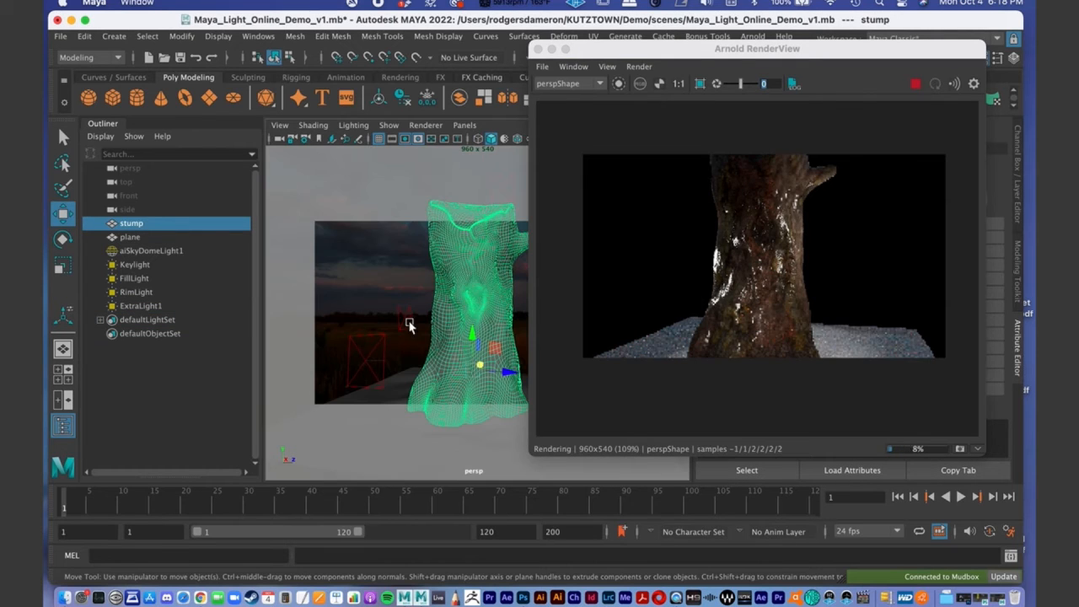
{"action": "right_click_drag", "start_coordinate": [428, 304], "coordinate": [400, 295], "text": "alt"}
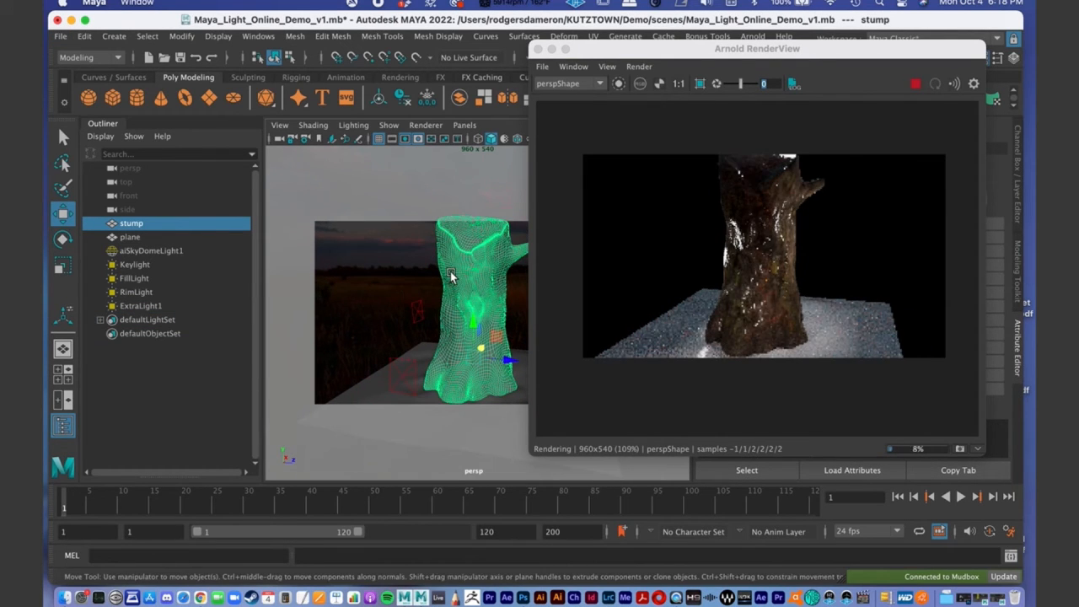
{"action": "left_click", "coordinate": [770, 266]}
{"action": "mouse_move", "coordinate": [646, 41]}
{"action": "left_mouse_down"}
{"action": "mouse_move", "coordinate": [665, 44]}
{"action": "mouse_move", "coordinate": [347, 108]}
{"action": "mouse_move", "coordinate": [369, 43]}
{"action": "mouse_move", "coordinate": [647, 55]}
{"action": "left_mouse_up"}
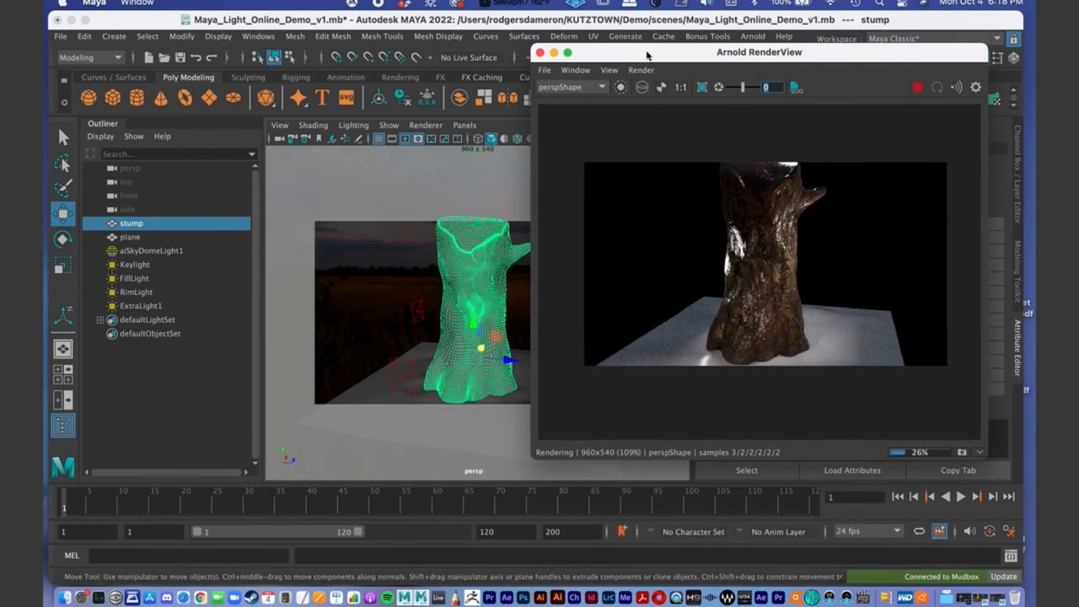
- Select ExtraLight1 again and reduce its intensity to about 884
{"action": "left_click", "coordinate": [402, 377]}
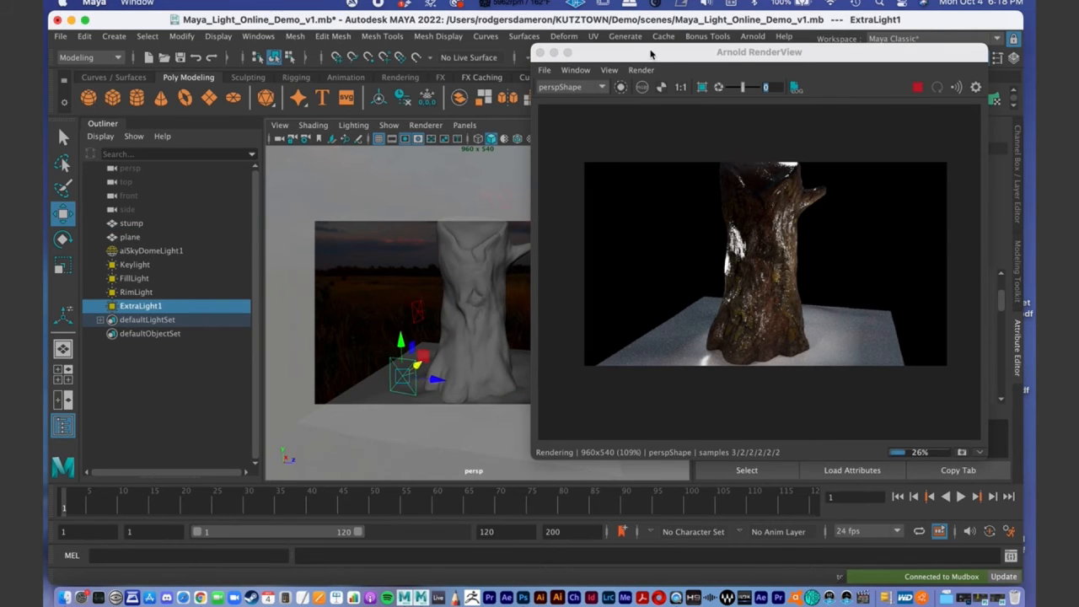
{"action": "left_click_drag", "start_coordinate": [650, 52], "coordinate": [391, 52]}
{"action": "scroll", "coordinate": [926, 319], "scroll_direction": "up", "scroll_amount": 4}
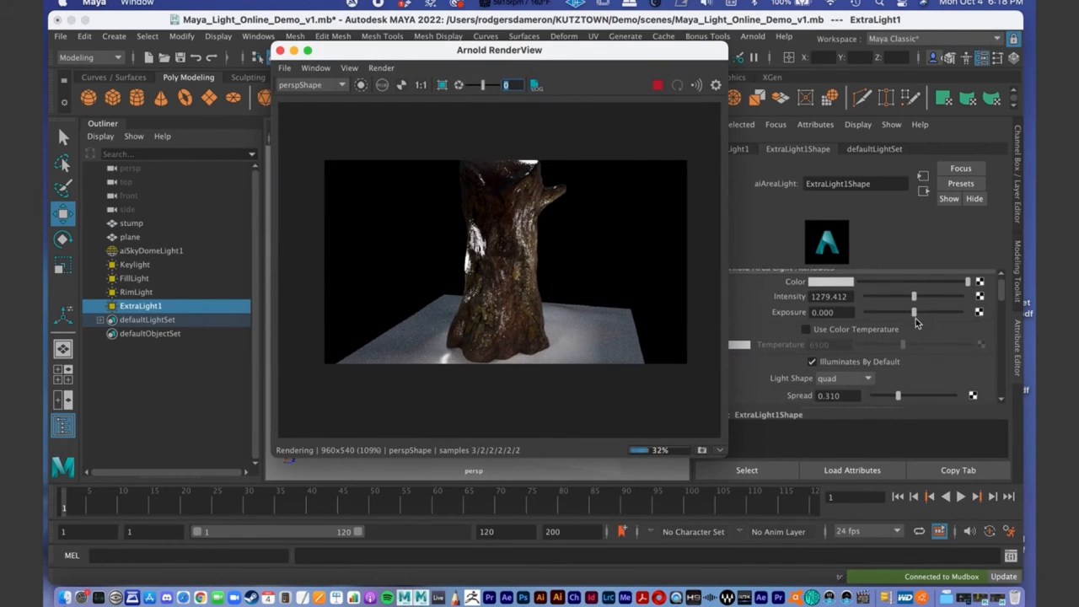
{"action": "scroll", "coordinate": [907, 333], "scroll_direction": "up", "scroll_amount": 1}
{"action": "left_click_drag", "start_coordinate": [914, 312], "coordinate": [898, 312]}
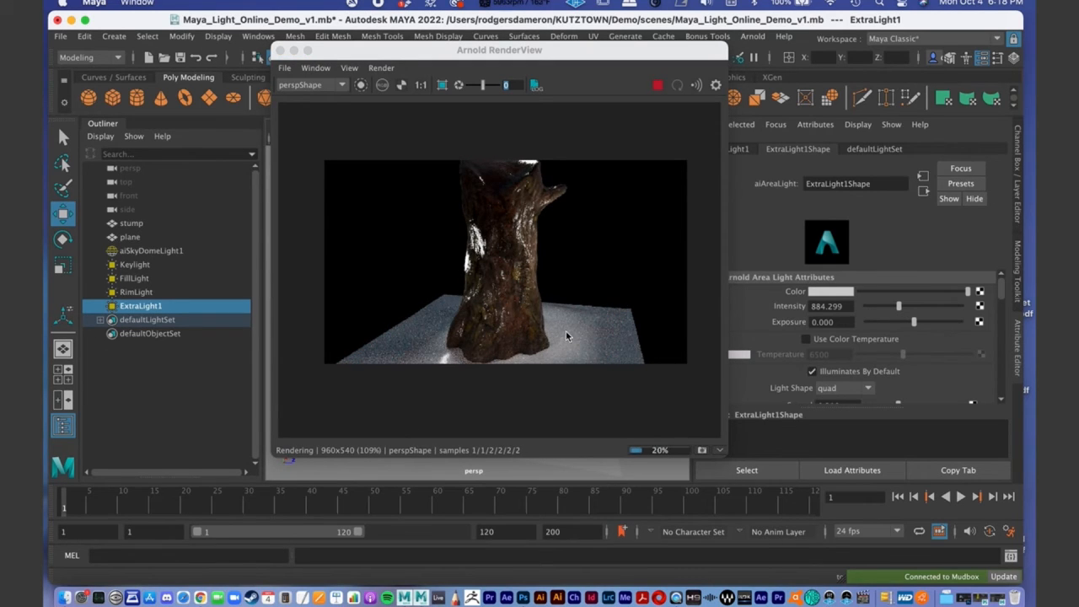
{"action": "left_click_drag", "start_coordinate": [541, 253], "coordinate": [545, 260]}
{"action": "left_click_drag", "start_coordinate": [444, 52], "coordinate": [548, 62]}
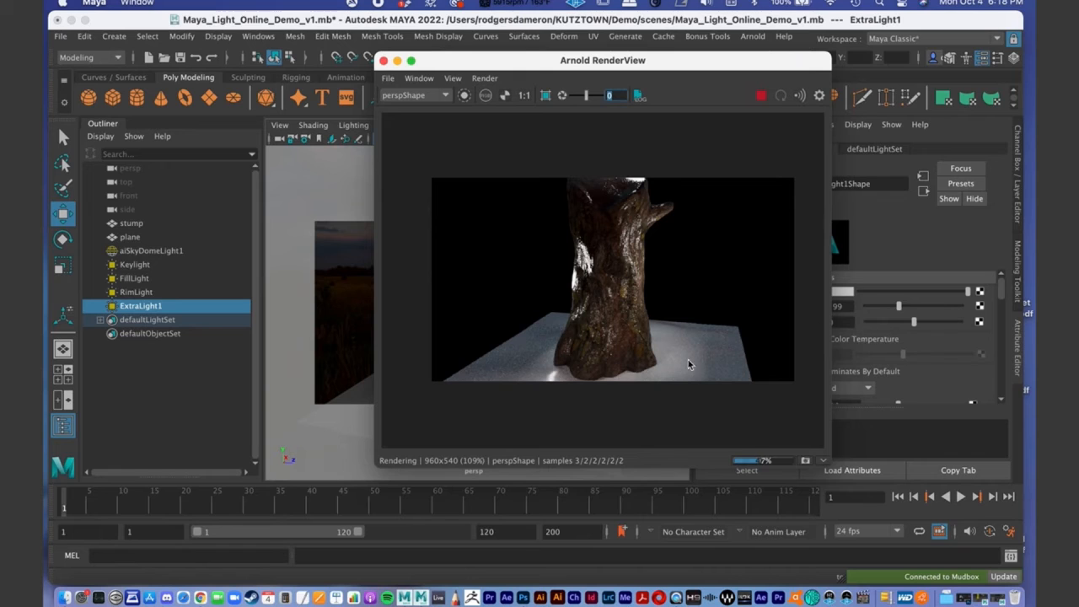
{"action": "left_click_drag", "start_coordinate": [487, 59], "coordinate": [228, 89]}
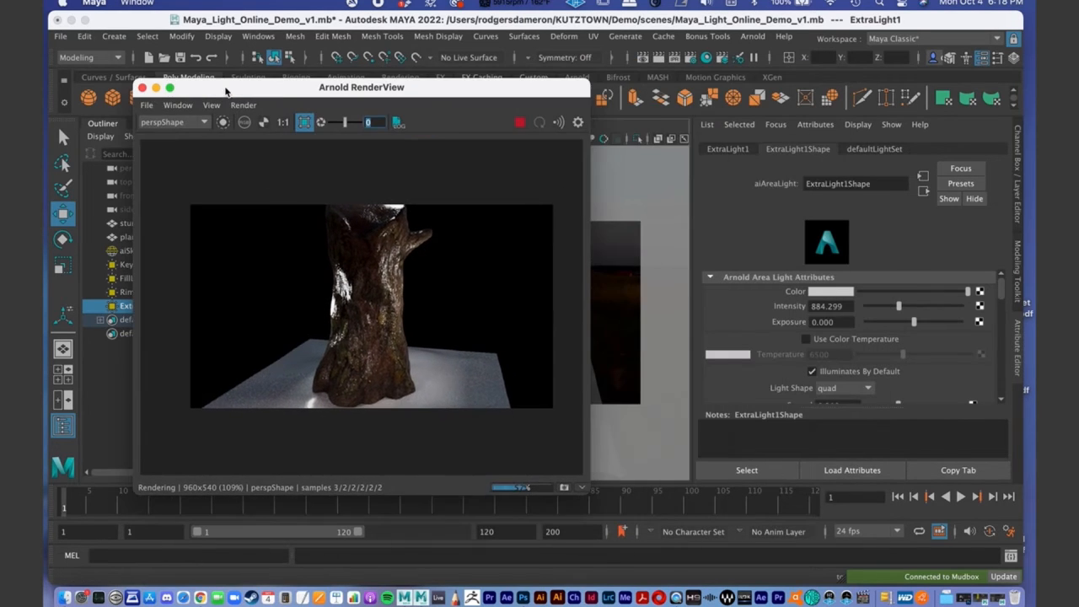
- Set the Ground1 material's base color to black in the Hypershade and return to the render preview
{"action": "left_click", "coordinate": [708, 58]}
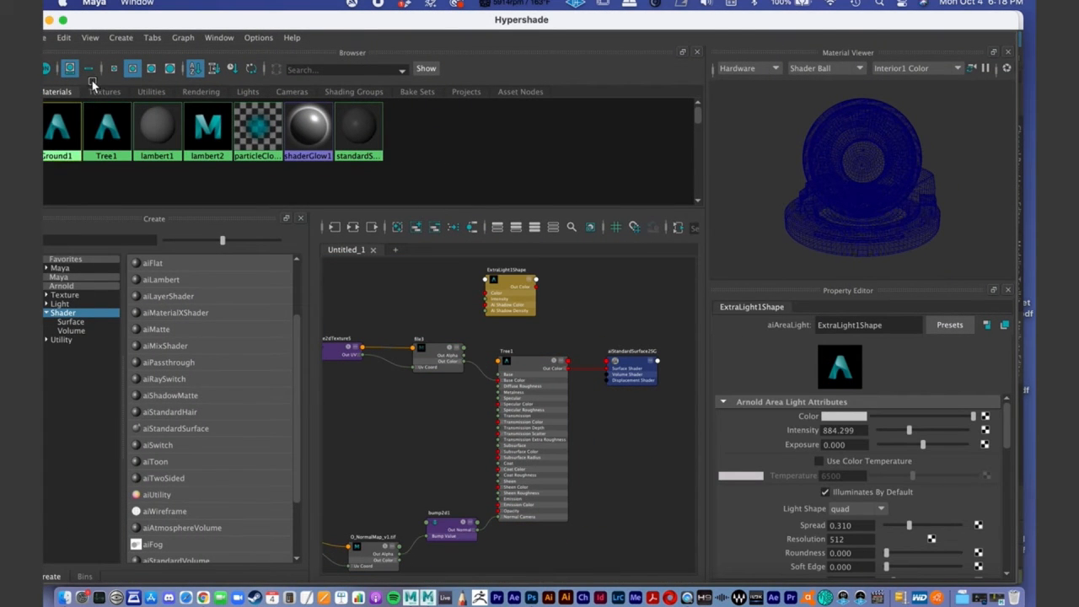
{"action": "left_click_drag", "start_coordinate": [100, 20], "coordinate": [150, 28]}
{"action": "left_click", "coordinate": [106, 138]}
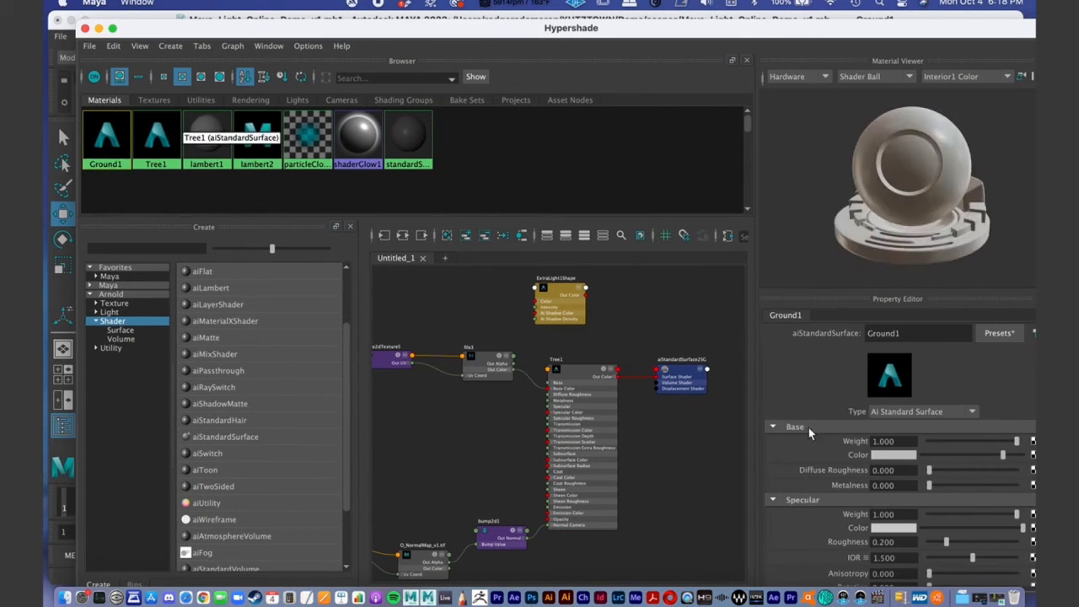
{"action": "left_click", "coordinate": [877, 455]}
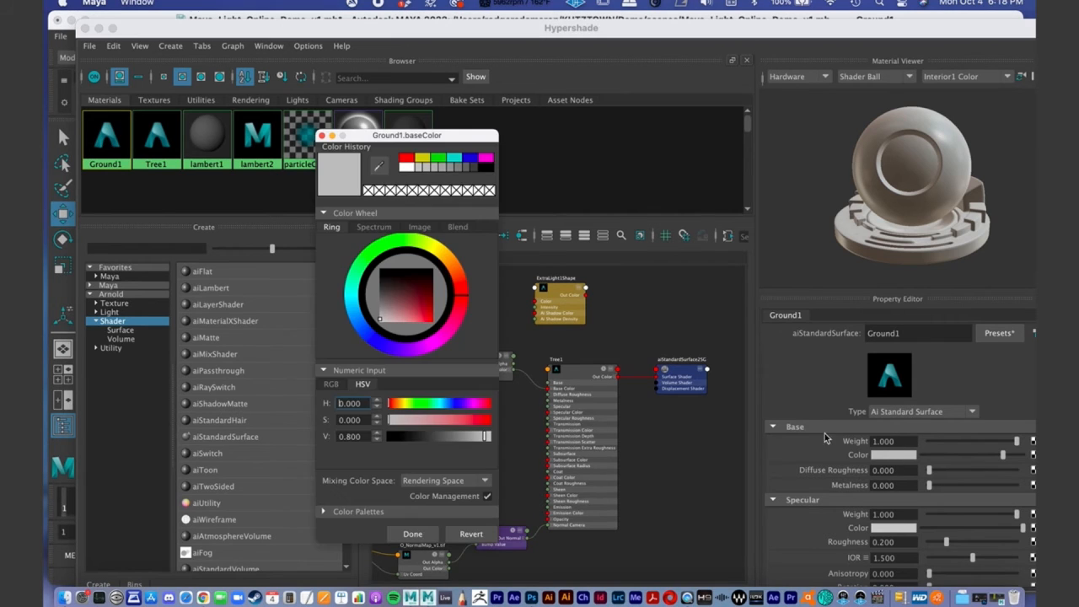
{"action": "left_click", "coordinate": [368, 266]}
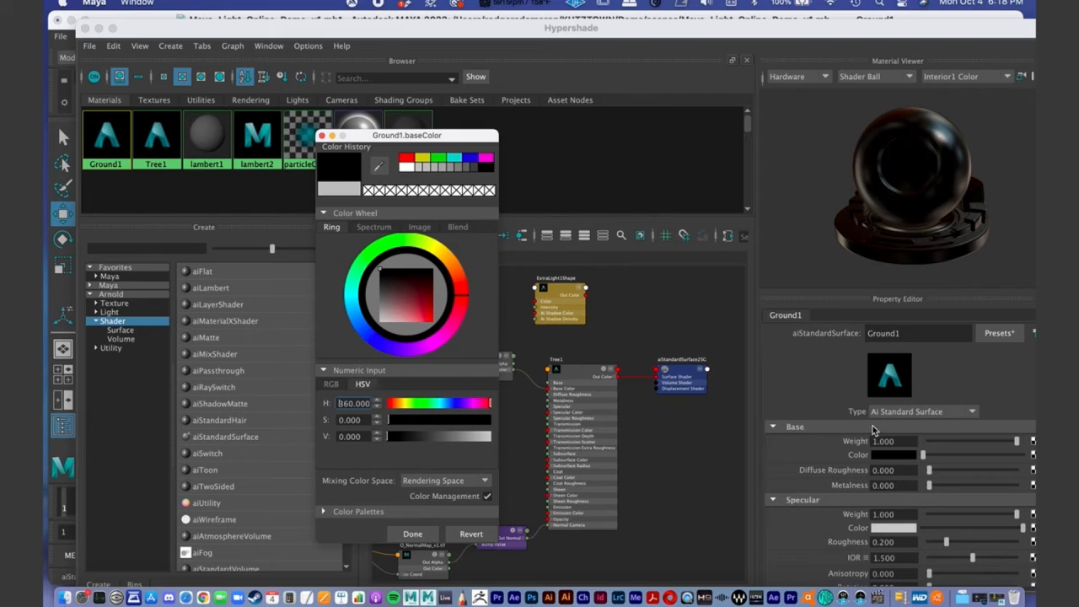
{"action": "left_click", "coordinate": [417, 538]}
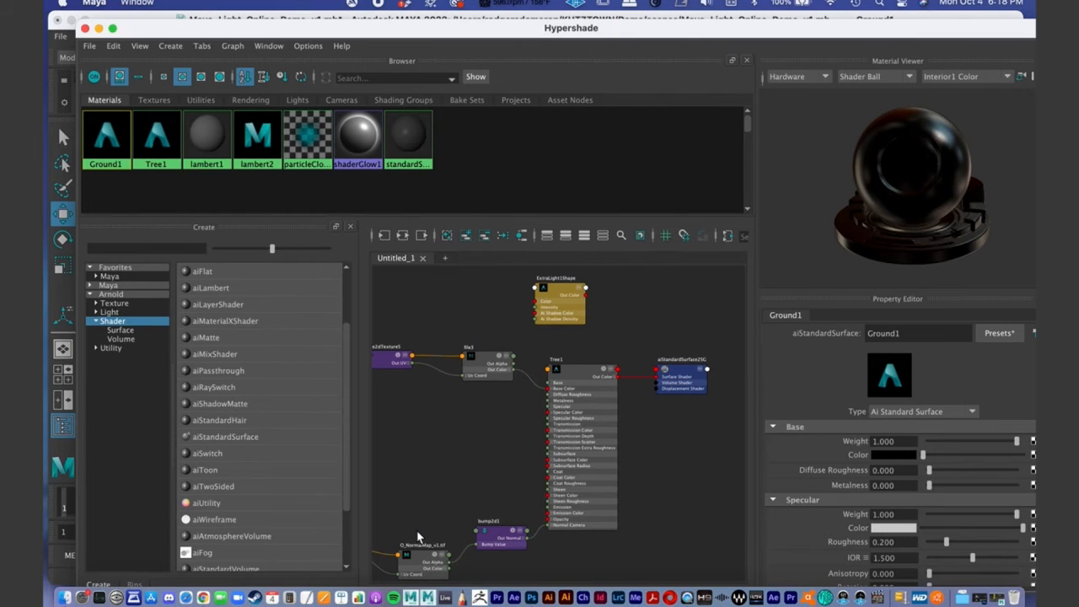
{"action": "left_click", "coordinate": [99, 29]}
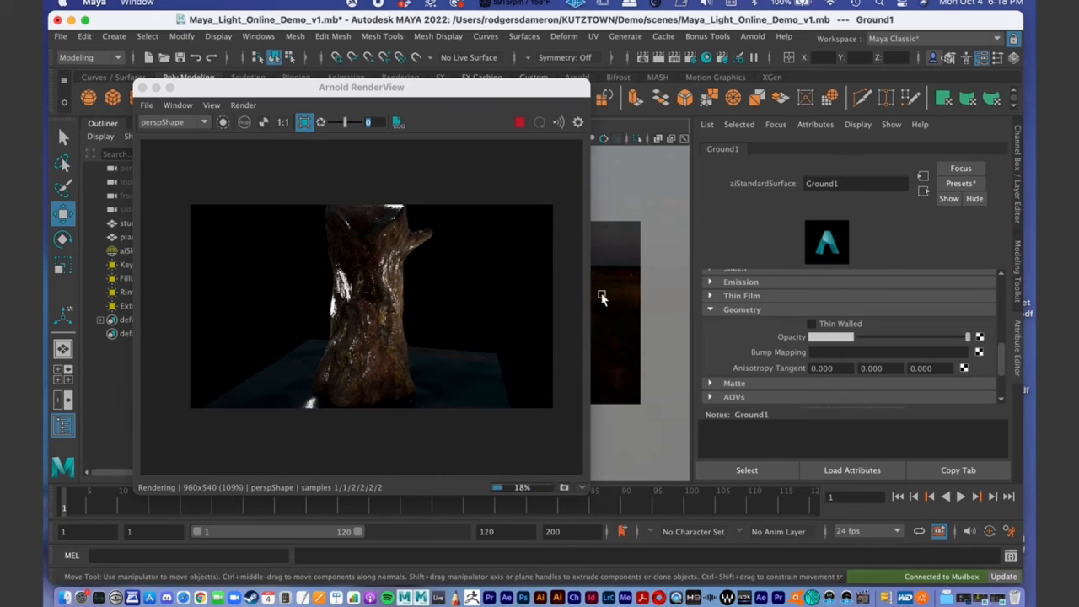
{"action": "left_click_drag", "start_coordinate": [369, 100], "coordinate": [461, 78]}
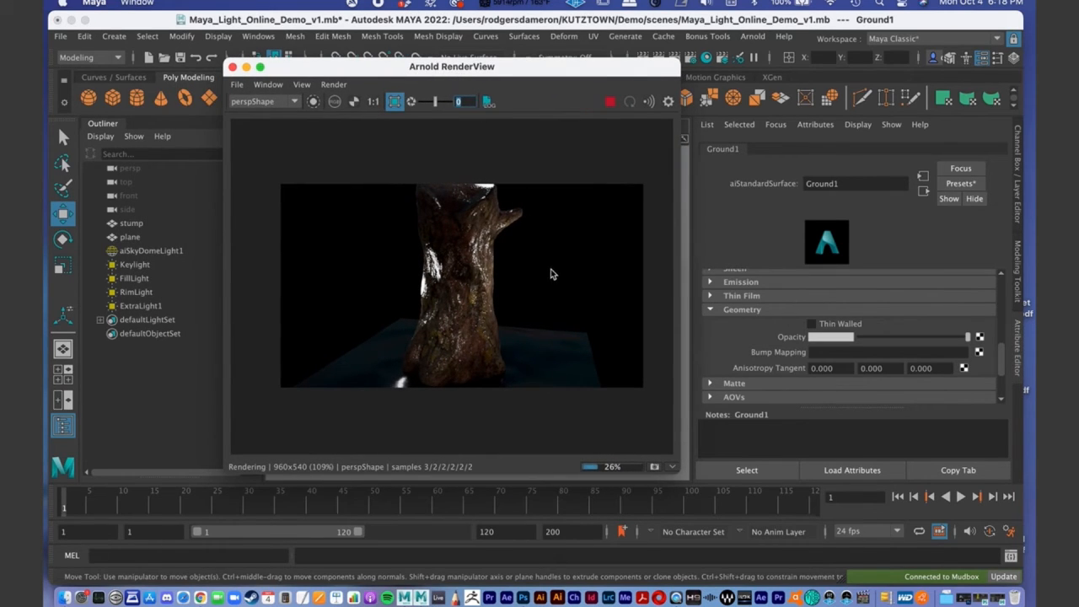
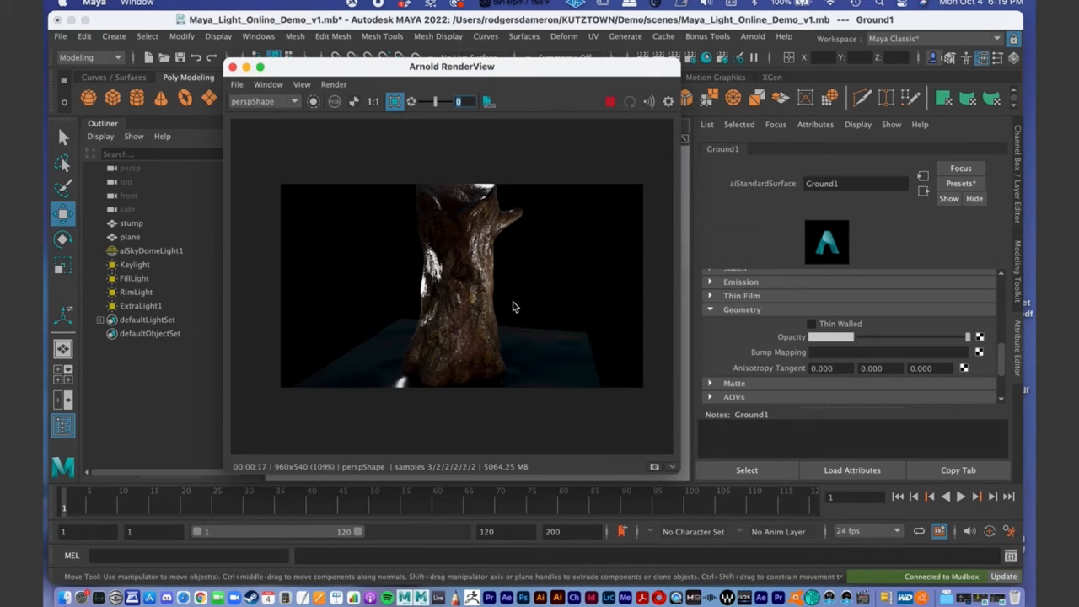
- Store a snapshot of the current textured stump render and enlarge the render view to show more stored snapshots
{"action": "left_click_drag", "start_coordinate": [681, 477], "coordinate": [816, 552]}
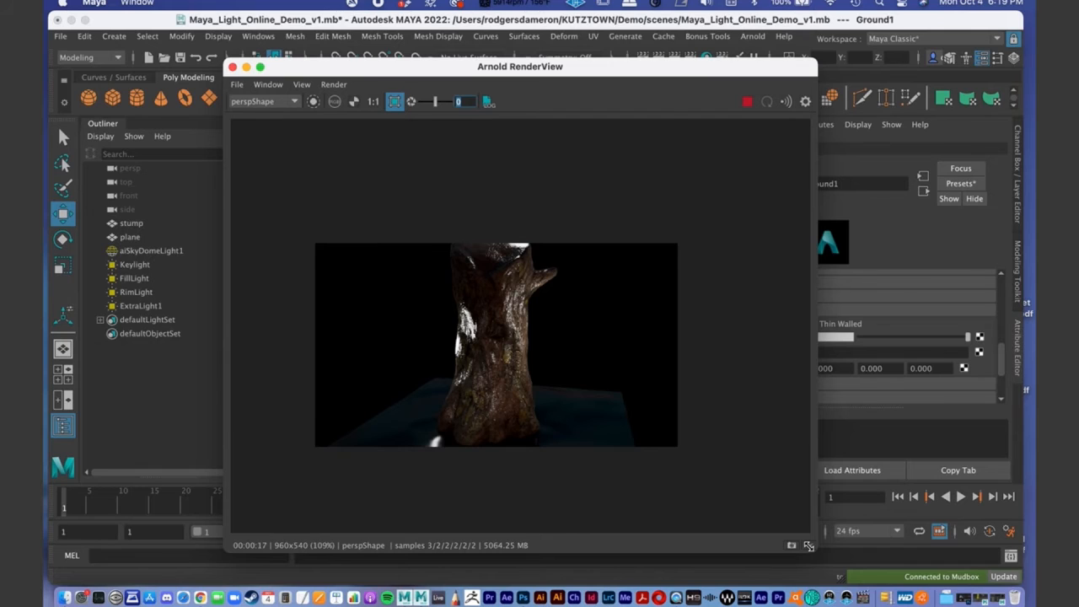
{"action": "left_click", "coordinate": [792, 545]}
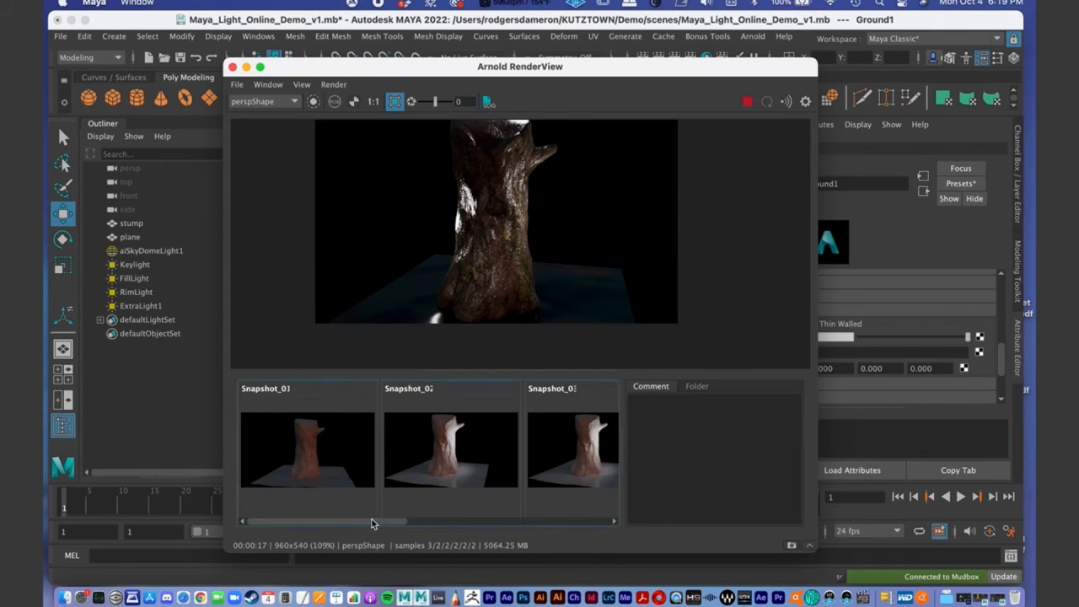
{"action": "left_click_drag", "start_coordinate": [390, 523], "coordinate": [430, 514]}
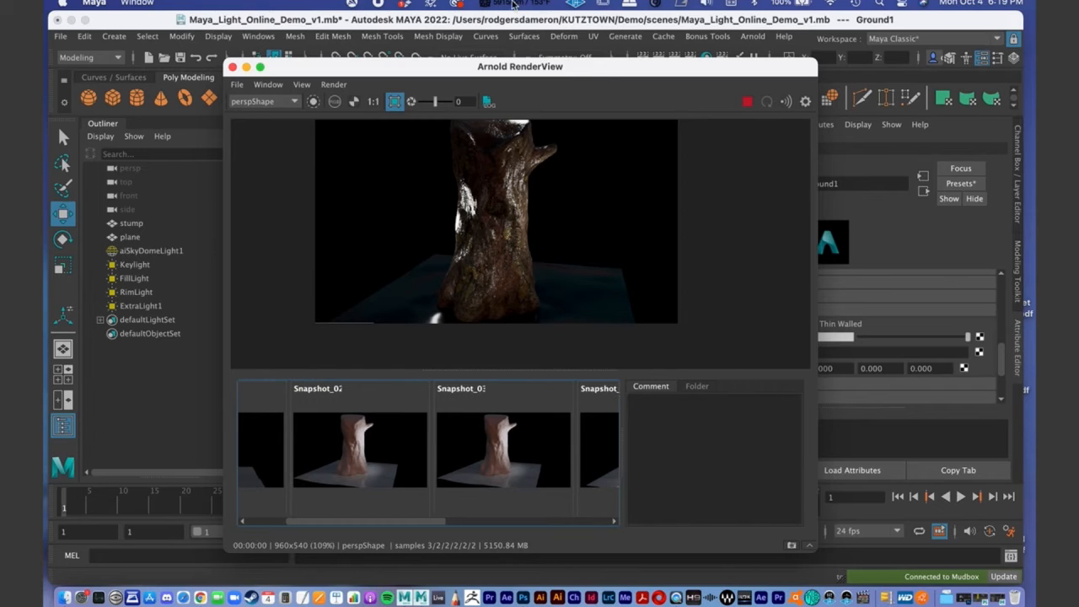
{"action": "left_click_drag", "start_coordinate": [469, 70], "coordinate": [366, 24]}
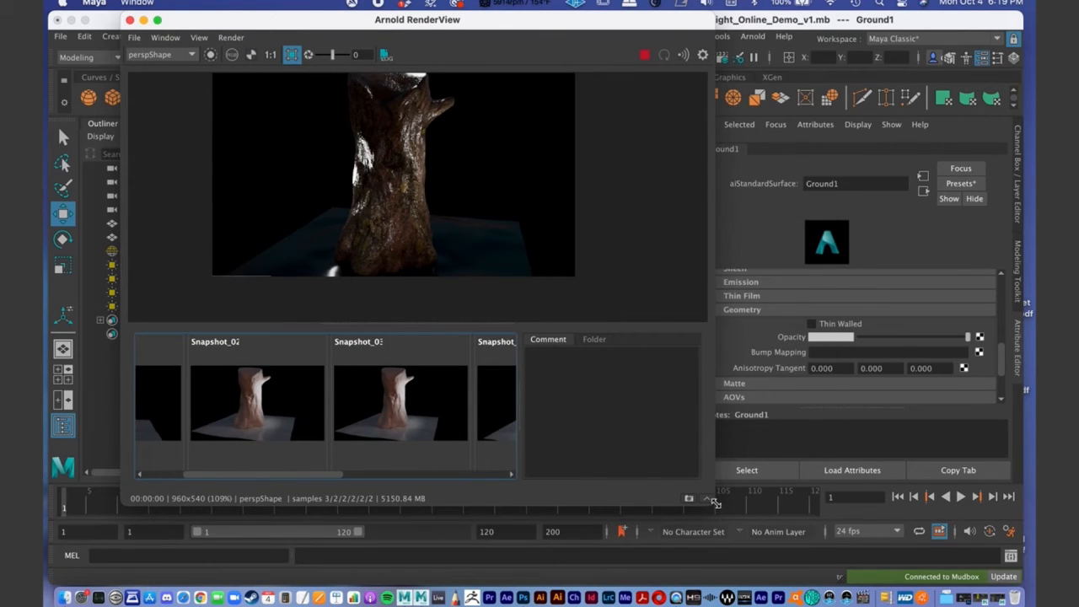
{"action": "left_click_drag", "start_coordinate": [882, 552], "coordinate": [901, 533]}
- Compare the earlier untextured stump snapshots with the textured Snapshot_09, and minimize the render view
{"action": "left_click", "coordinate": [560, 462]}
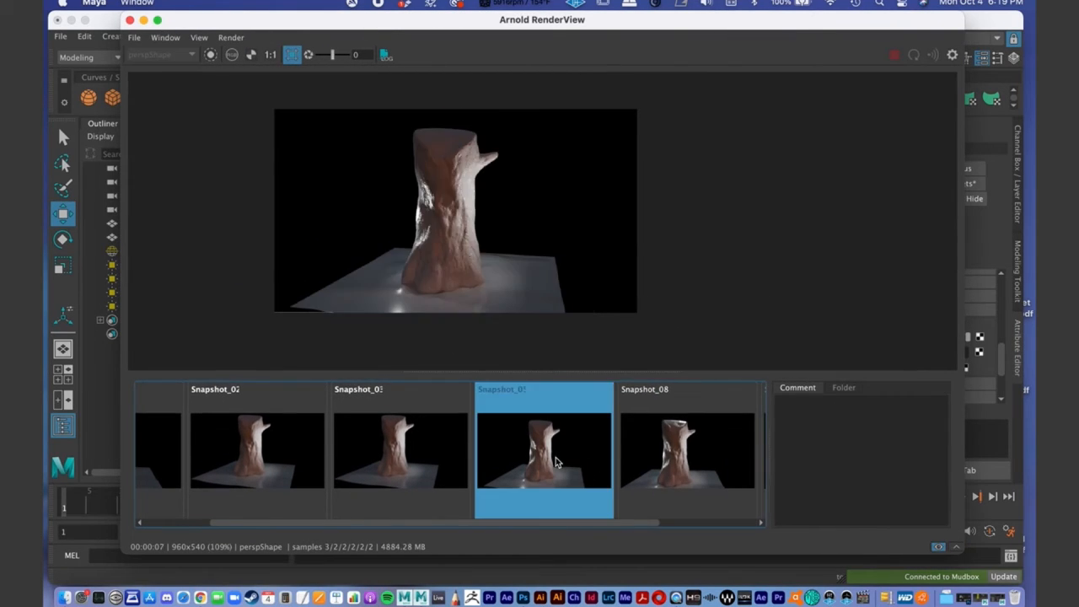
{"action": "left_click", "coordinate": [675, 459]}
{"action": "scroll", "coordinate": [685, 481], "scroll_direction": "right", "scroll_amount": 3}
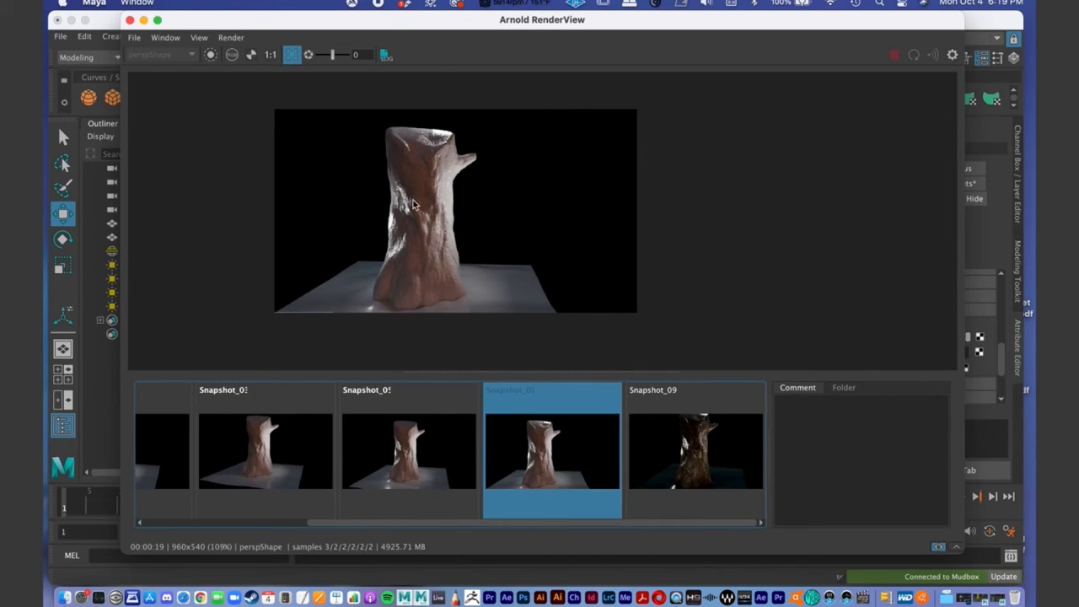
{"action": "left_click", "coordinate": [711, 453]}
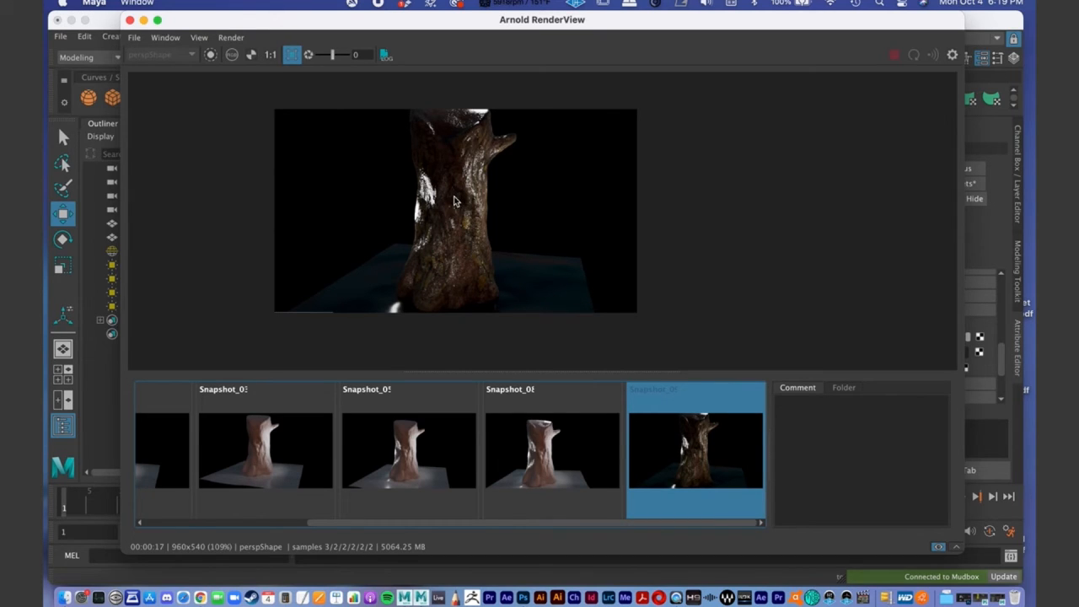
{"action": "left_click", "coordinate": [144, 21]}
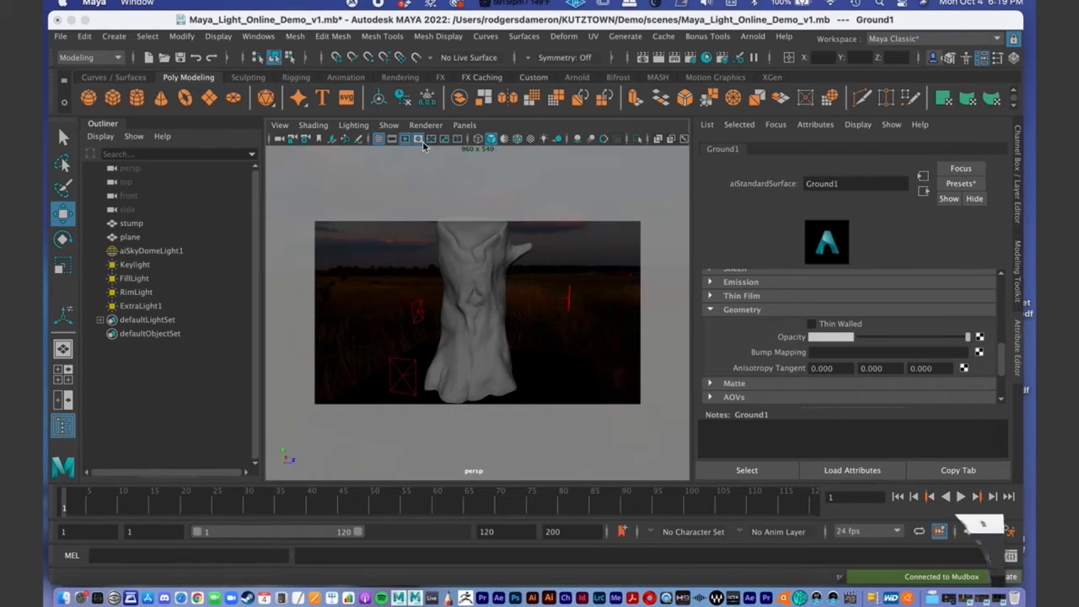
- Inspect the file3 diffuse texture node feeding Tree1's base color in the Hypershade, and put the Hypershade away
{"action": "left_click", "coordinate": [979, 600]}
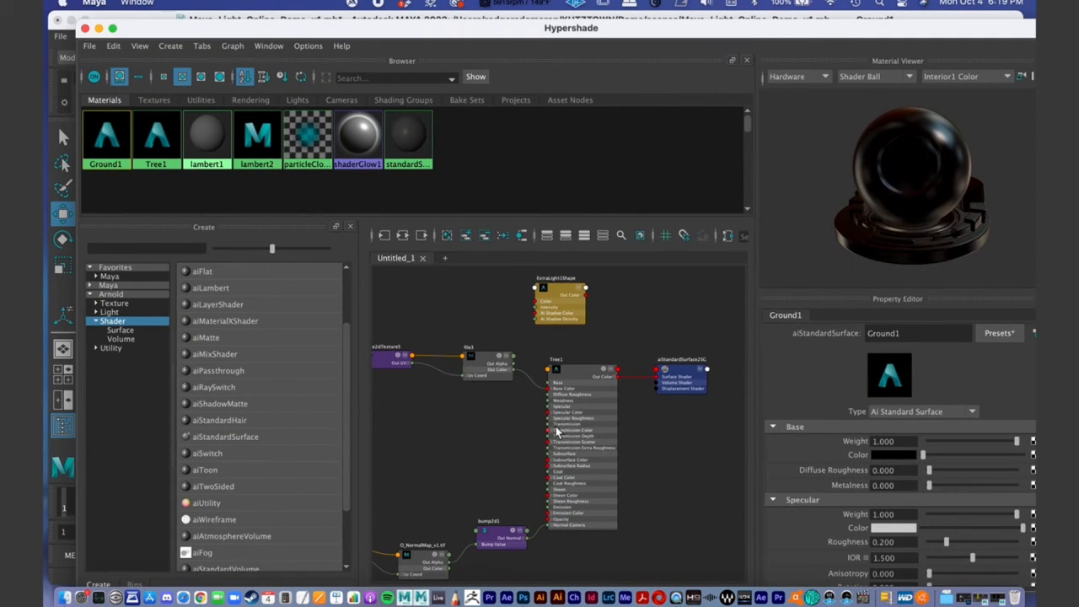
{"action": "scroll", "coordinate": [548, 440], "scroll_direction": "up", "scroll_amount": 10}
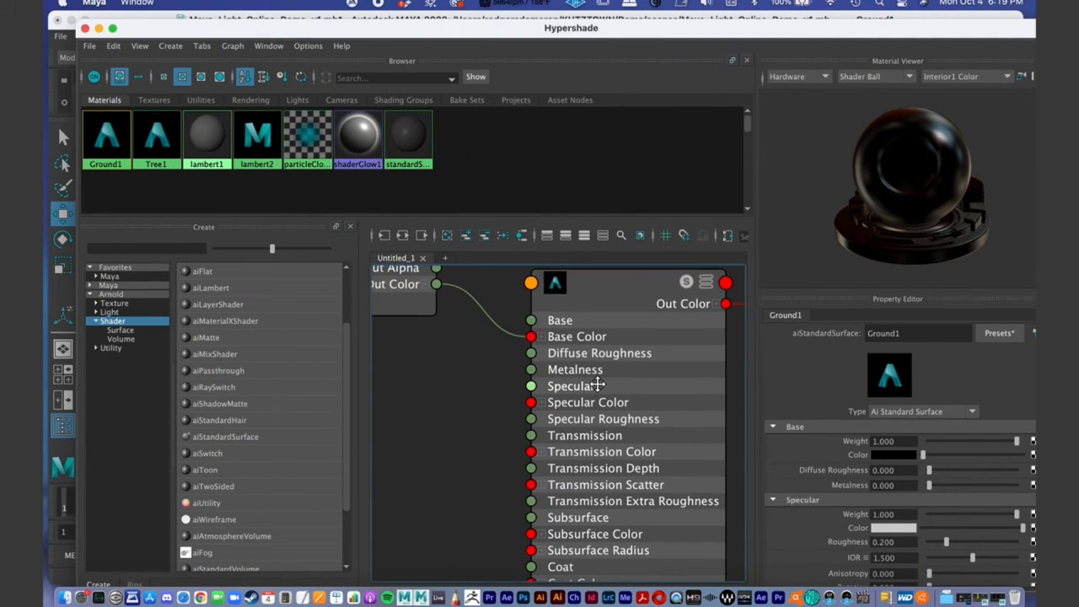
{"action": "middle_click_drag", "start_coordinate": [463, 335], "coordinate": [510, 388], "text": "alt"}
{"action": "scroll", "coordinate": [507, 388], "scroll_direction": "down", "scroll_amount": 2}
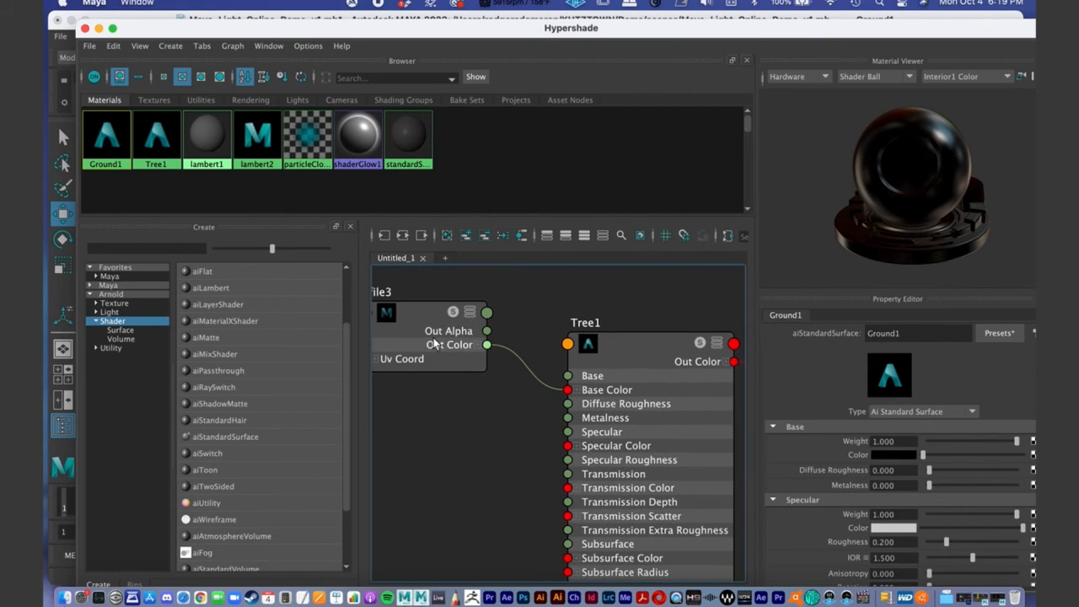
{"action": "middle_click_drag", "start_coordinate": [435, 344], "coordinate": [445, 352], "text": "alt"}
{"action": "left_click", "coordinate": [472, 358]}
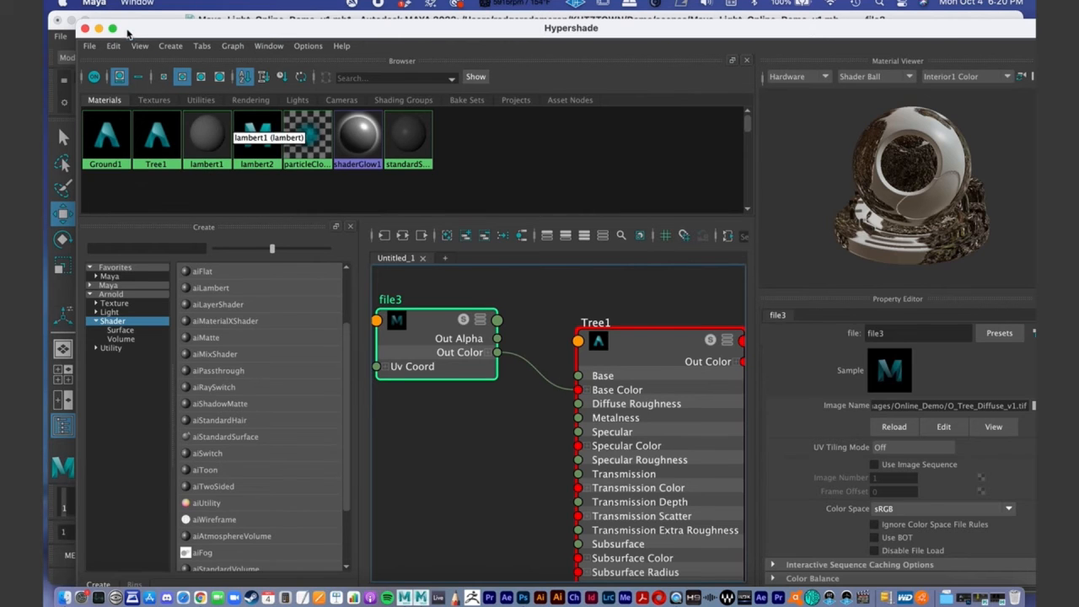
{"action": "left_click_drag", "start_coordinate": [142, 33], "coordinate": [161, 41]}
{"action": "left_click", "coordinate": [120, 41]}
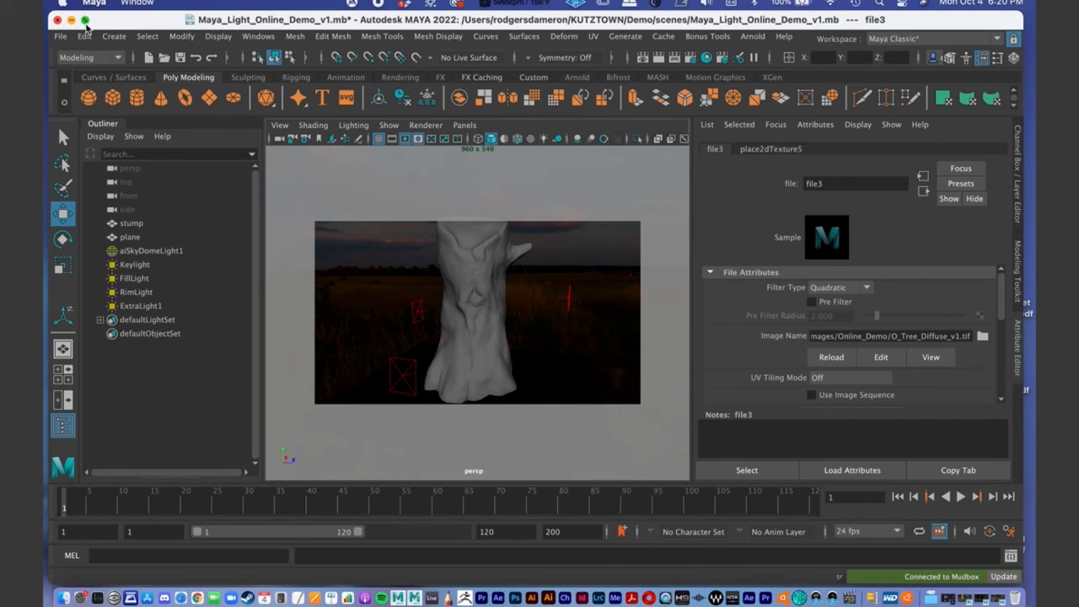
- Save the Maya scene and switch to the stump sculpt in Mudbox
{"action": "left_click", "coordinate": [61, 36]}
{"action": "left_click", "coordinate": [91, 93]}
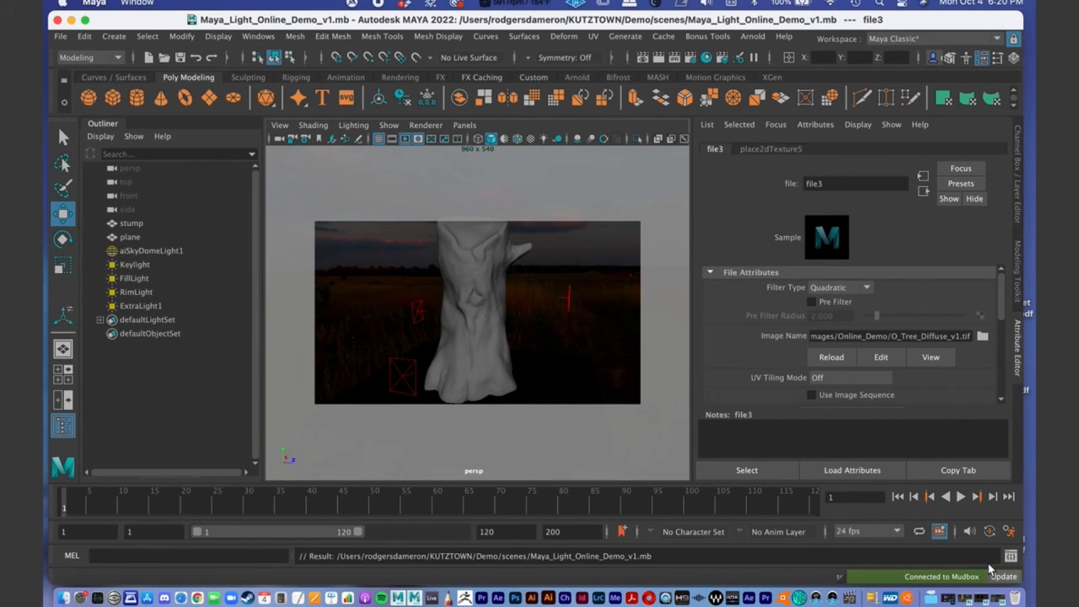
{"action": "left_click", "coordinate": [417, 598]}
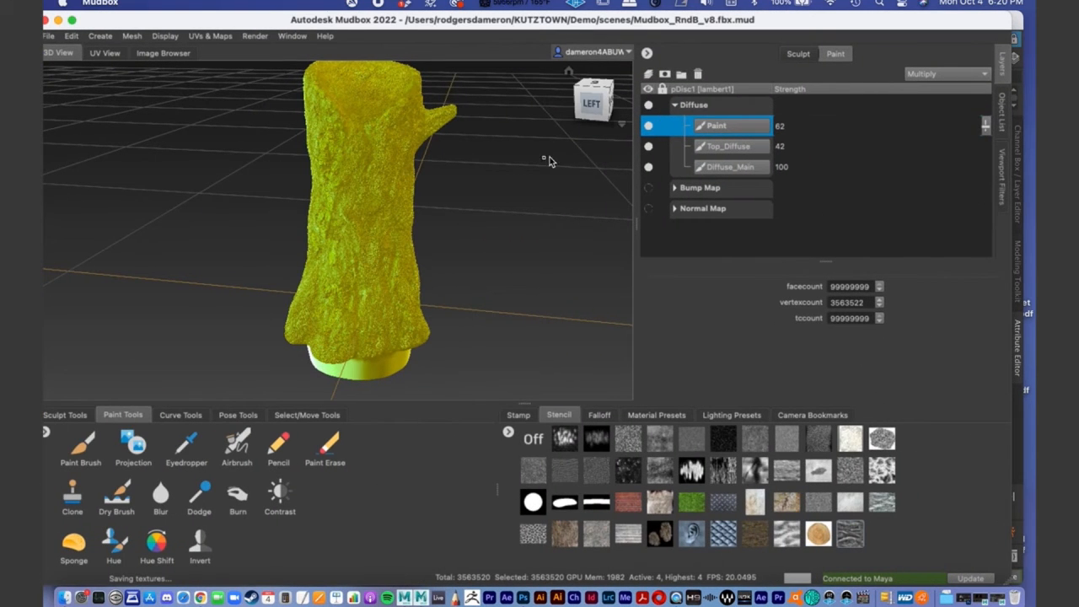
- Examine the stump's sculpted detail with the Diffuse layers hidden and shown again, and check its sculpt layers
{"action": "left_click", "coordinate": [649, 104]}
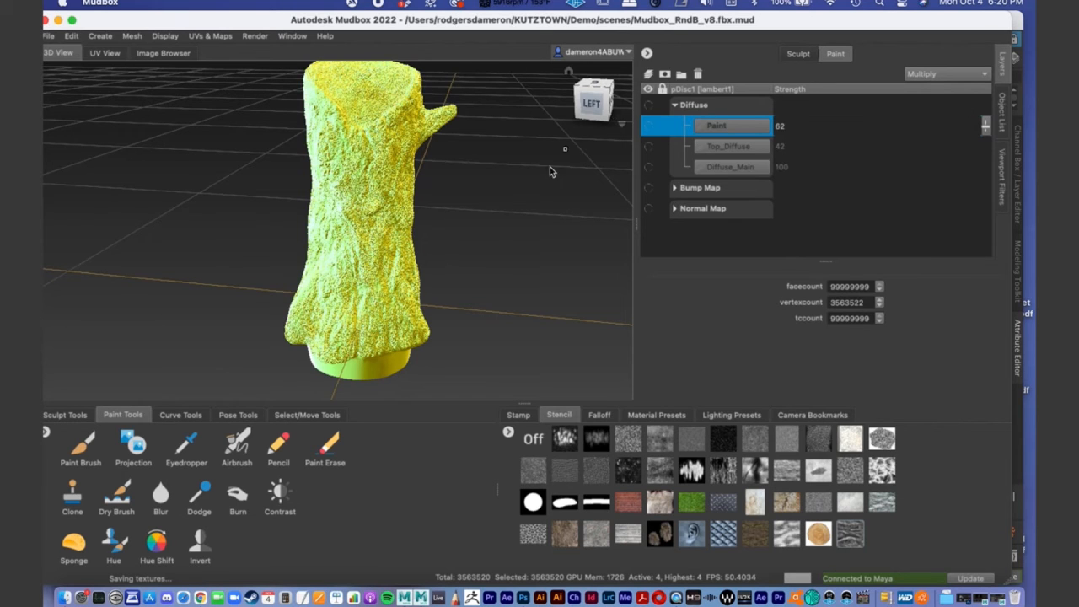
{"action": "middle_click_drag", "start_coordinate": [487, 237], "coordinate": [489, 328], "text": "alt"}
{"action": "left_click", "coordinate": [810, 55]}
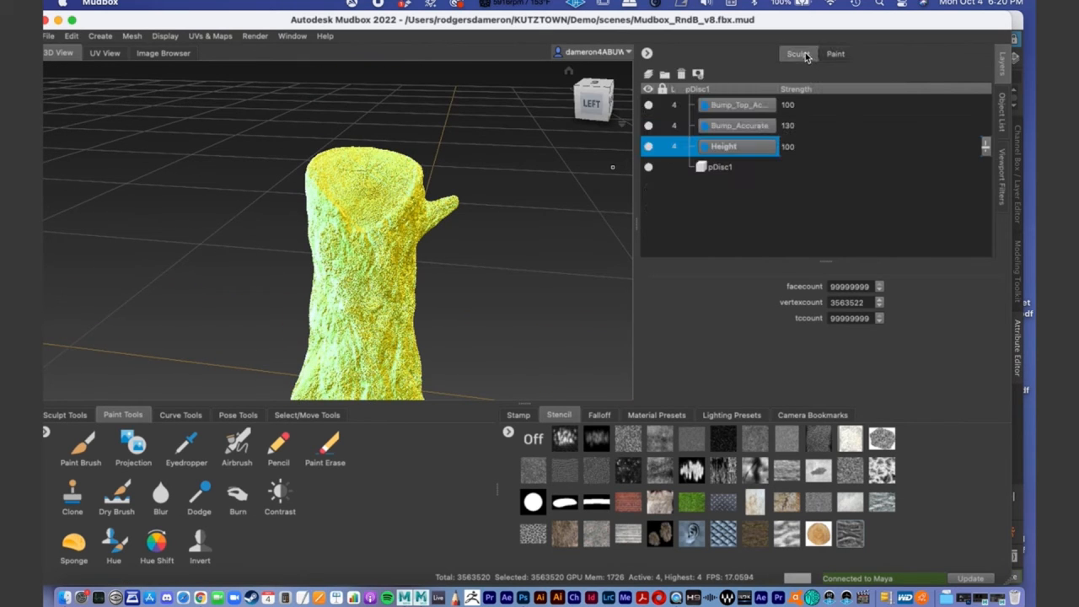
{"action": "left_click", "coordinate": [837, 54]}
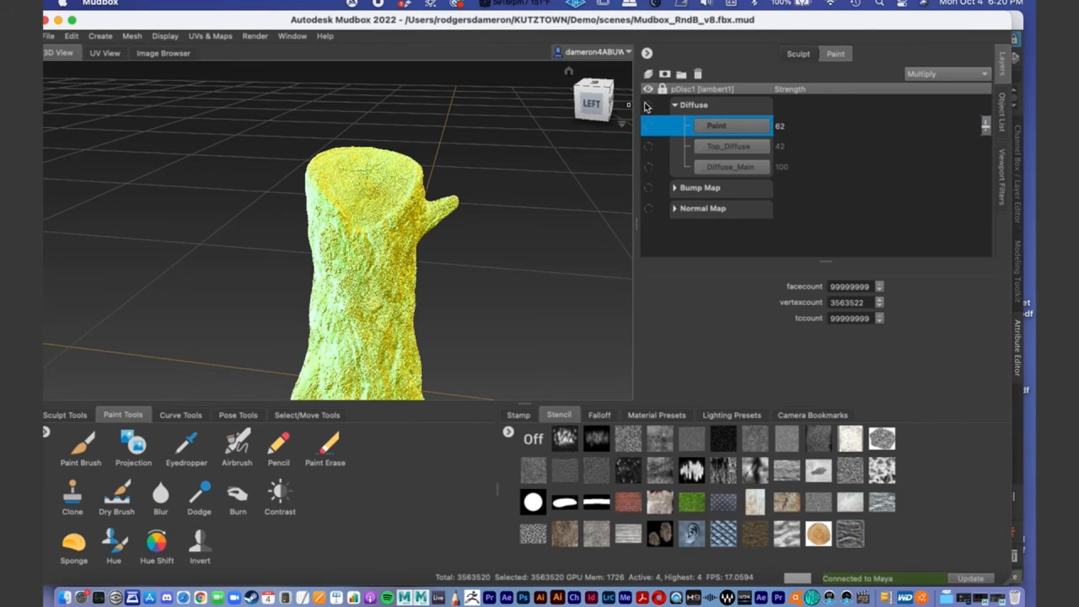
{"action": "left_click", "coordinate": [649, 105]}
{"action": "middle_click_drag", "start_coordinate": [384, 257], "coordinate": [386, 205], "text": "alt"}
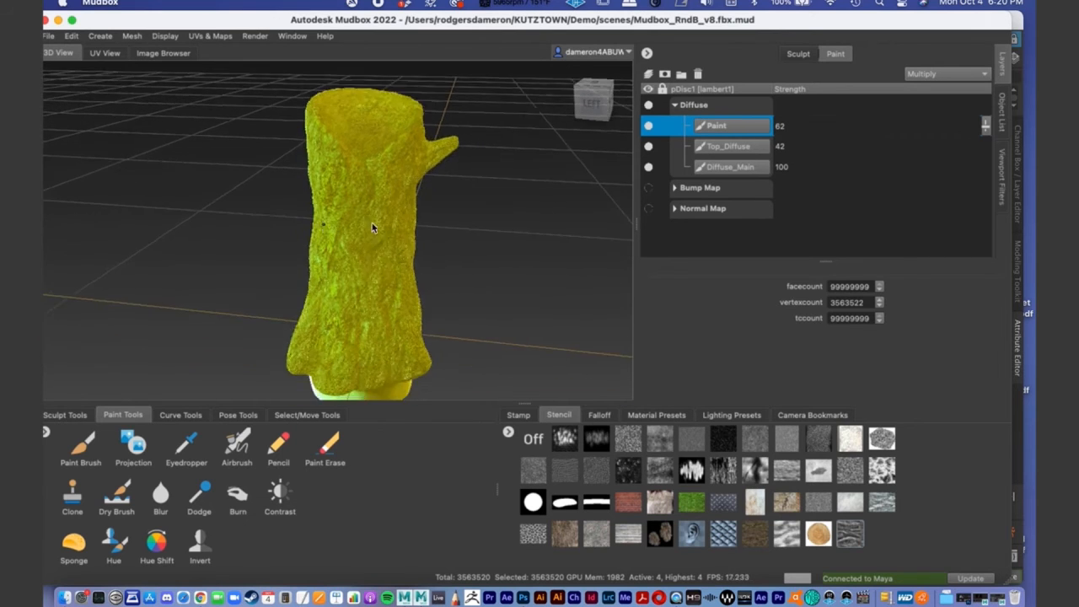
{"action": "right_click_drag", "start_coordinate": [330, 223], "coordinate": [388, 223], "text": "alt"}
{"action": "middle_click_drag", "start_coordinate": [388, 223], "coordinate": [363, 222], "text": "alt"}
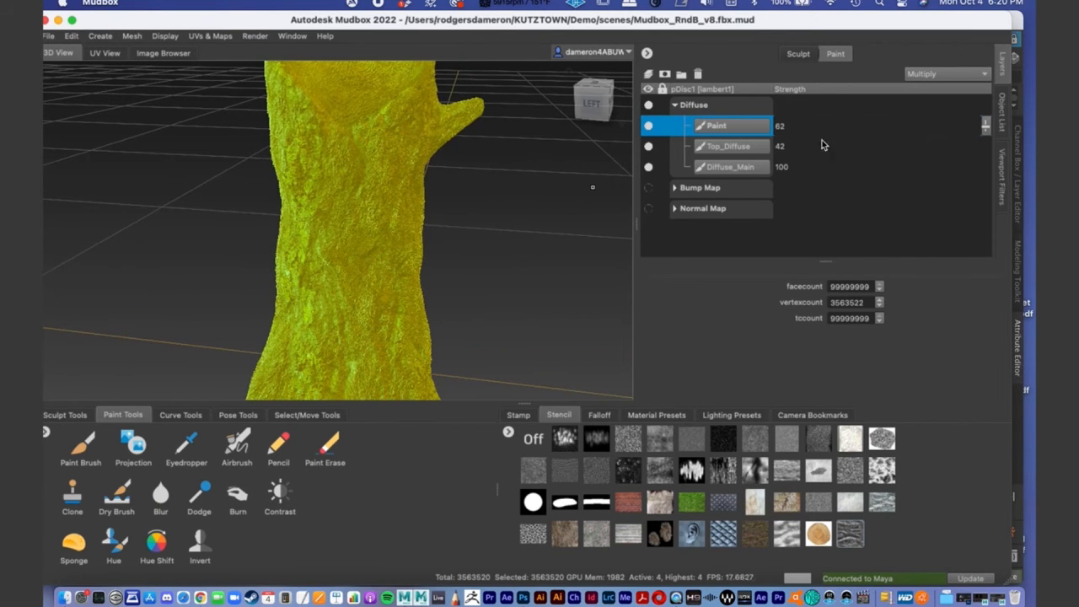
- Select level_4 of the pDisc1 mesh in the object list and move the Mudbox window fully into view
{"action": "left_click", "coordinate": [1005, 119]}
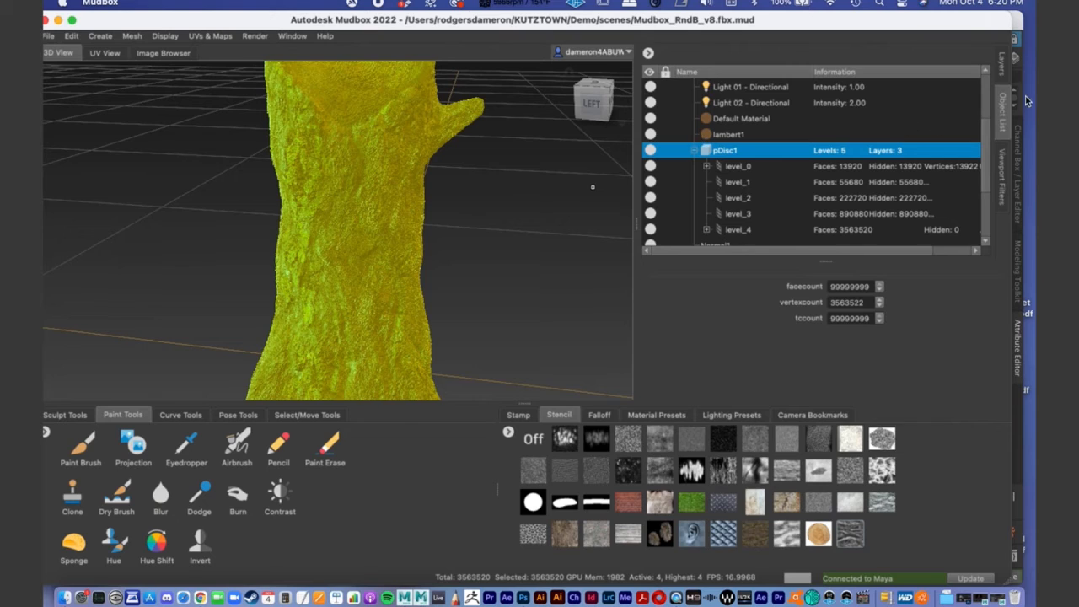
{"action": "left_click", "coordinate": [736, 232]}
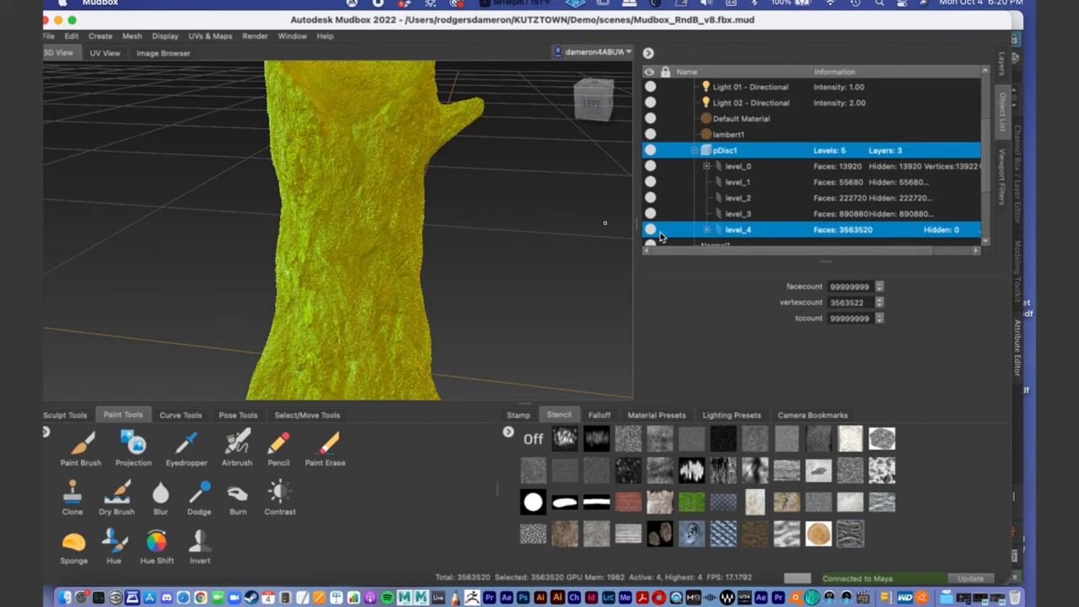
{"action": "left_click_drag", "start_coordinate": [431, 21], "coordinate": [460, 7]}
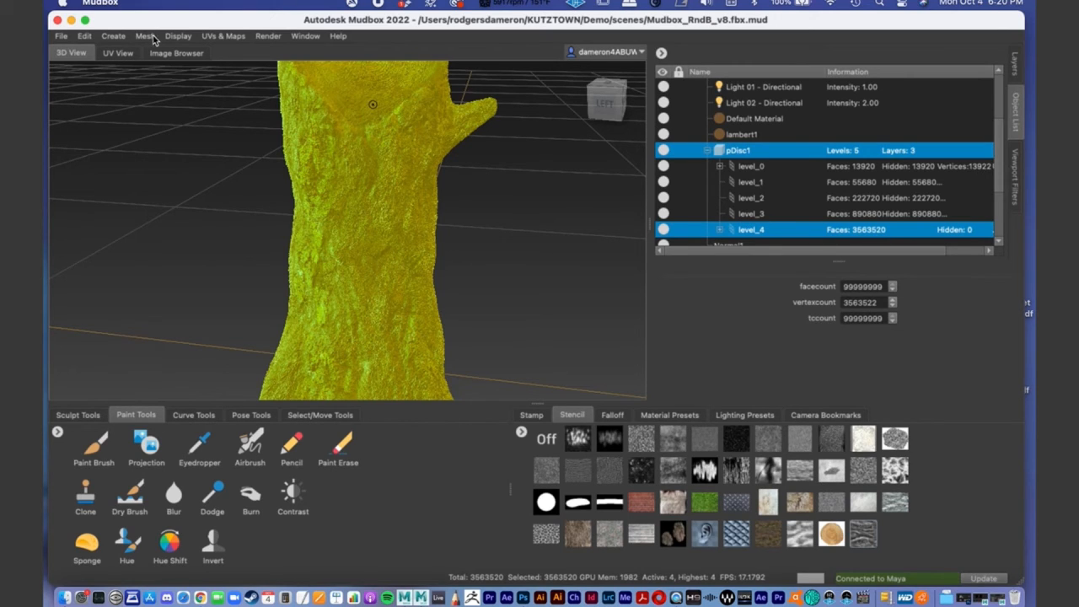
- Create a new texture map extraction operation and choose Displacement Map as the map to generate
{"action": "left_click", "coordinate": [224, 37]}
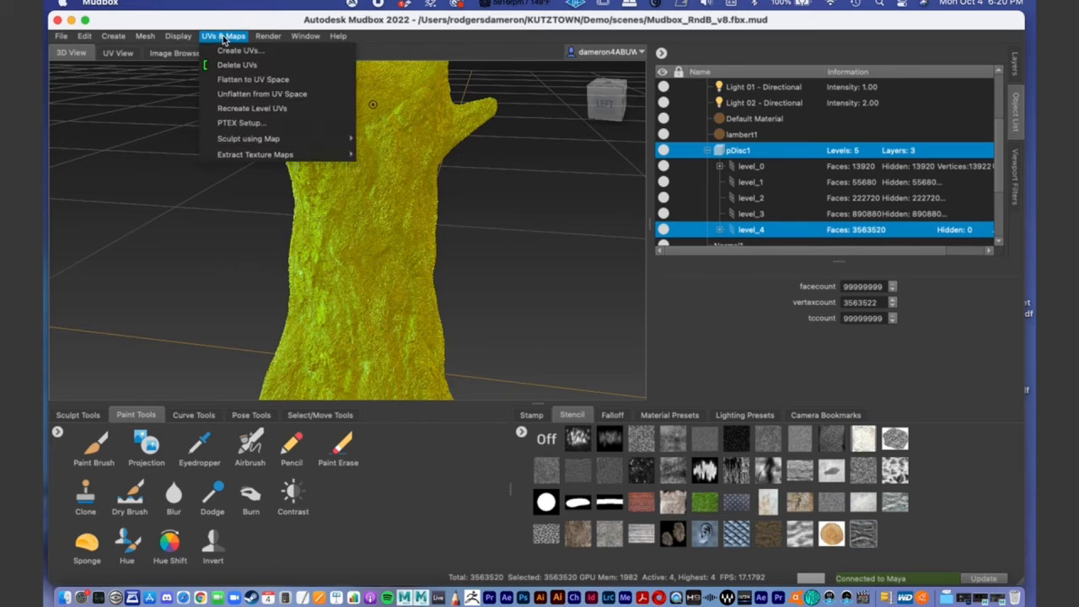
{"action": "mouse_move", "coordinate": [258, 153]}
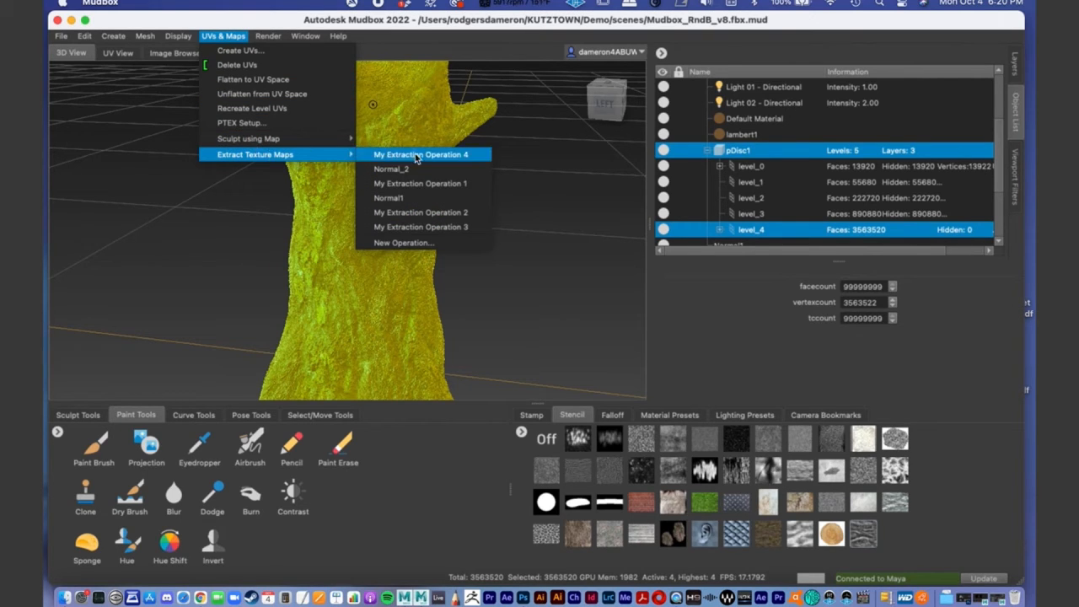
{"action": "left_click", "coordinate": [453, 244]}
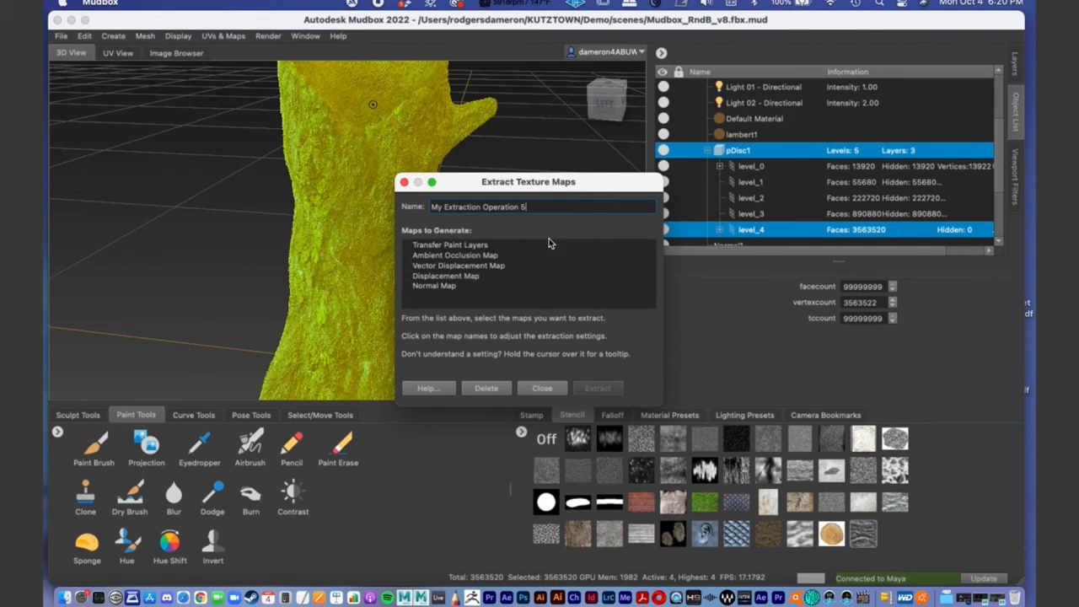
{"action": "left_click_drag", "start_coordinate": [540, 184], "coordinate": [437, 110]}
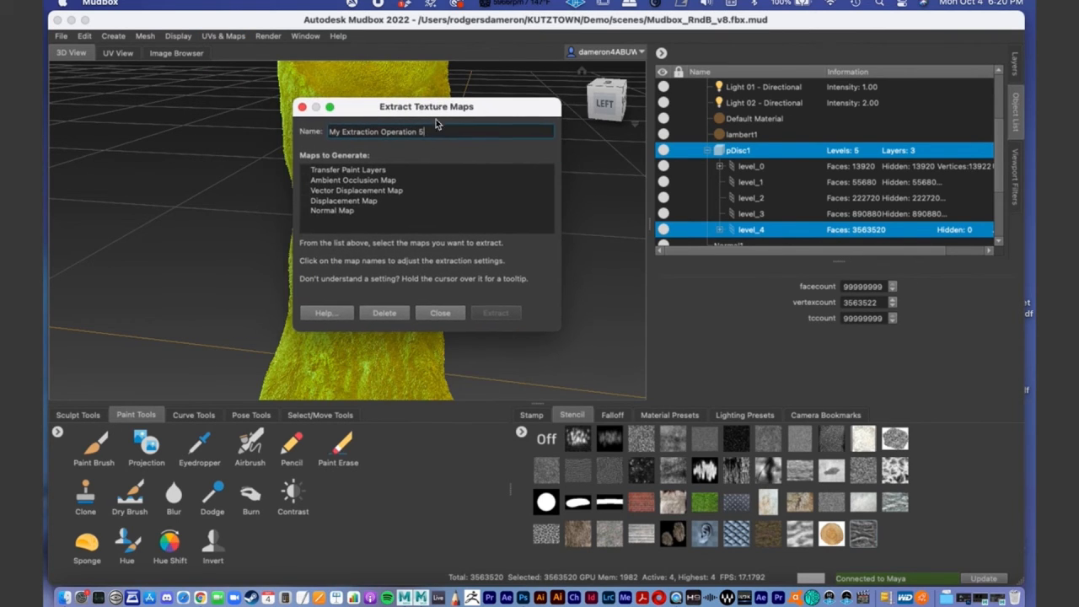
{"action": "left_click", "coordinate": [308, 201]}
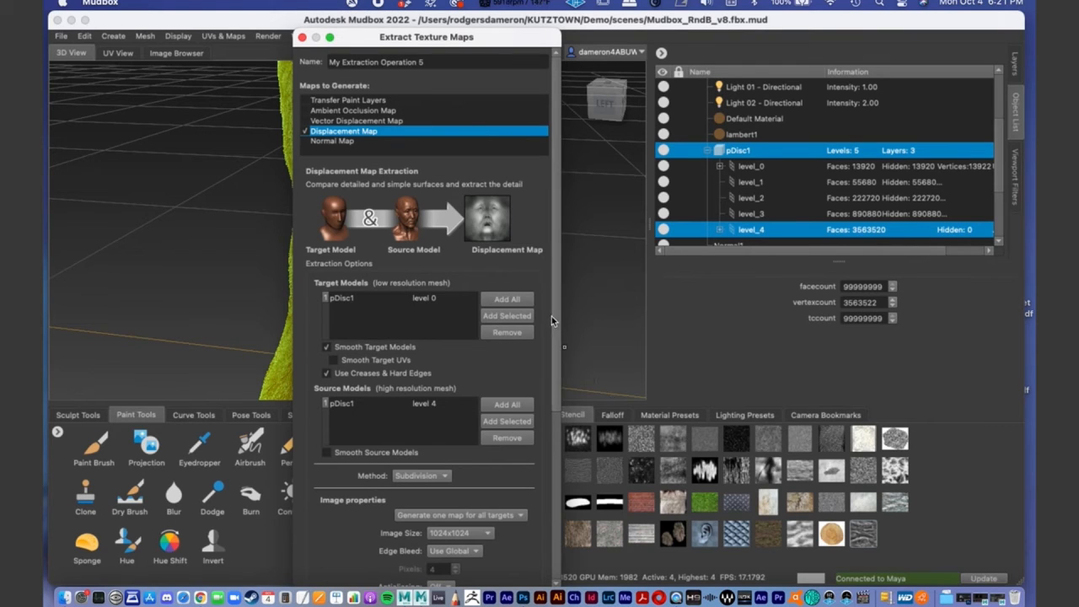
- Review the displacement map's extraction options and set its image size to 4096x4096
{"action": "left_click_drag", "start_coordinate": [555, 312], "coordinate": [559, 287]}
{"action": "left_click_drag", "start_coordinate": [558, 153], "coordinate": [553, 196]}
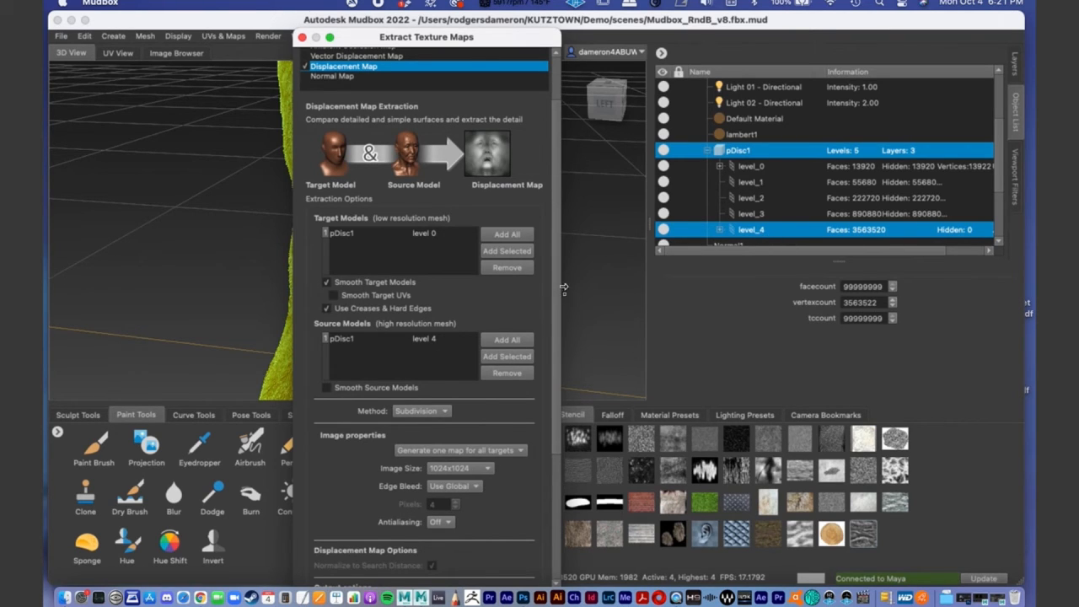
{"action": "scroll", "coordinate": [474, 298], "scroll_direction": "down", "scroll_amount": 5}
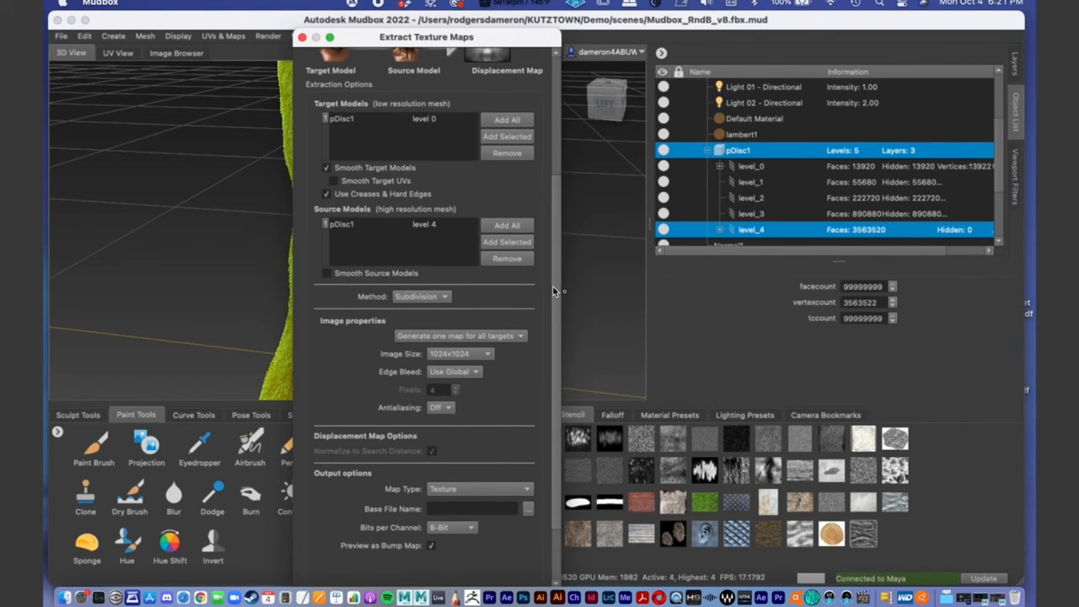
{"action": "left_click_drag", "start_coordinate": [554, 287], "coordinate": [564, 344]}
{"action": "left_click", "coordinate": [460, 279]}
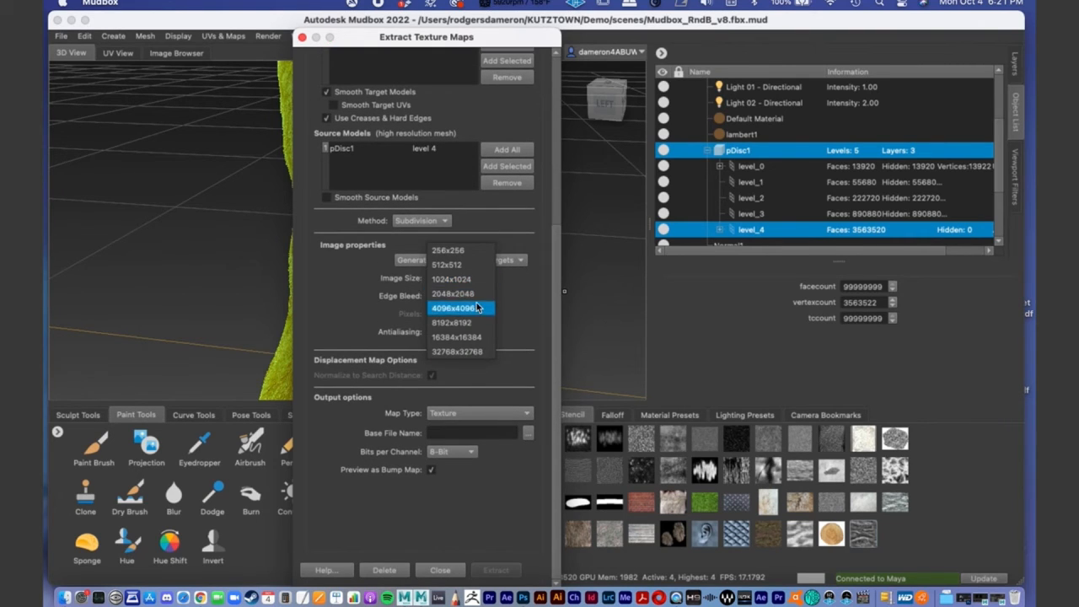
{"action": "left_click", "coordinate": [473, 308]}
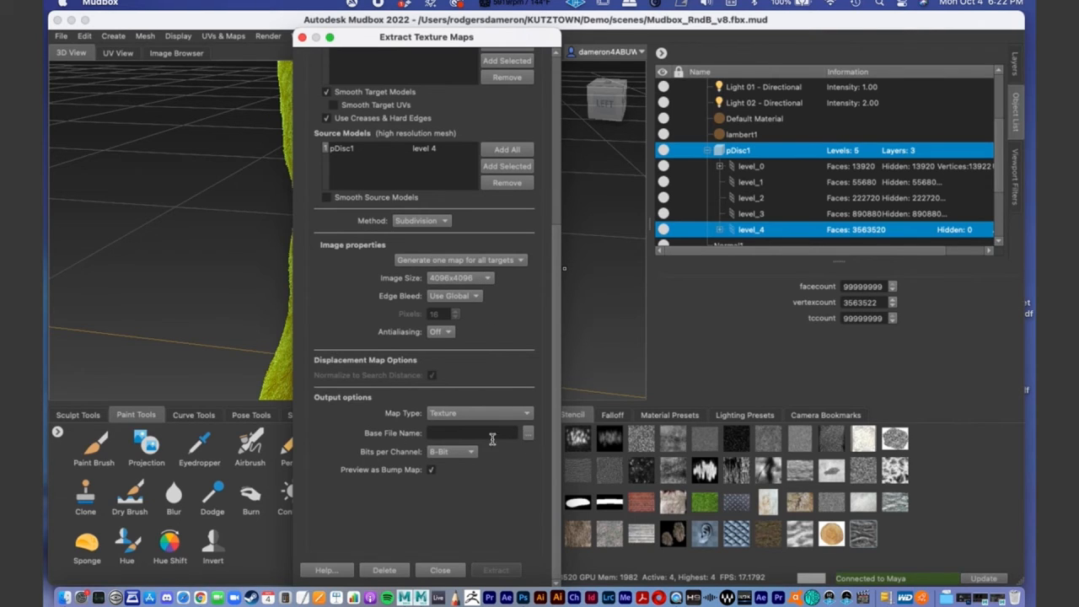
- Set the map's output to a 16 bit Integer RGBA TIFF named 0_Tree_Specular_v1 in the Online_Demo folder
{"action": "left_click", "coordinate": [526, 432]}
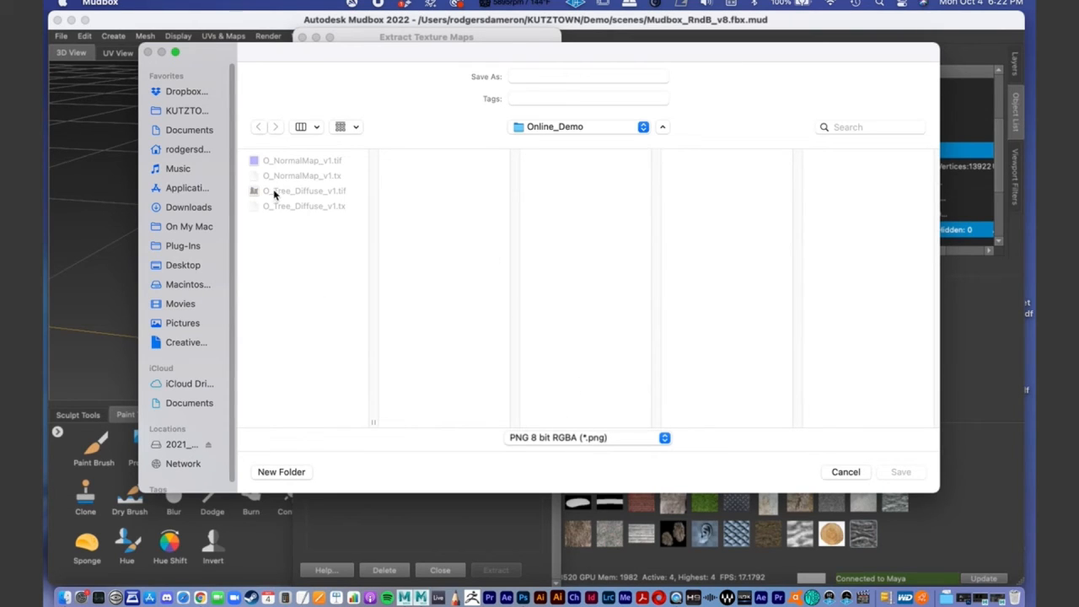
{"action": "left_click", "coordinate": [610, 444]}
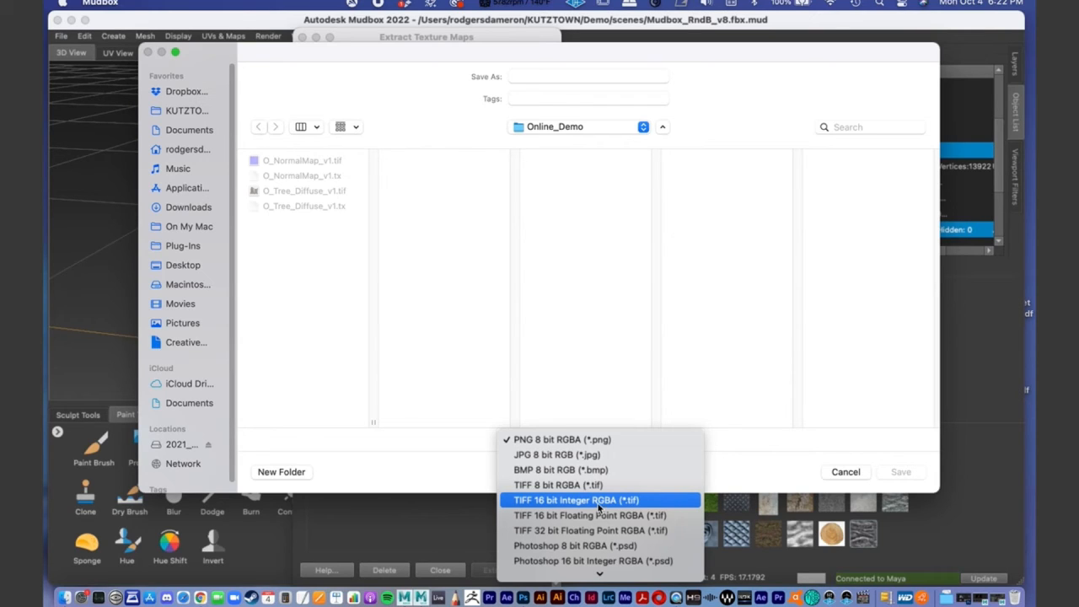
{"action": "left_click", "coordinate": [600, 503]}
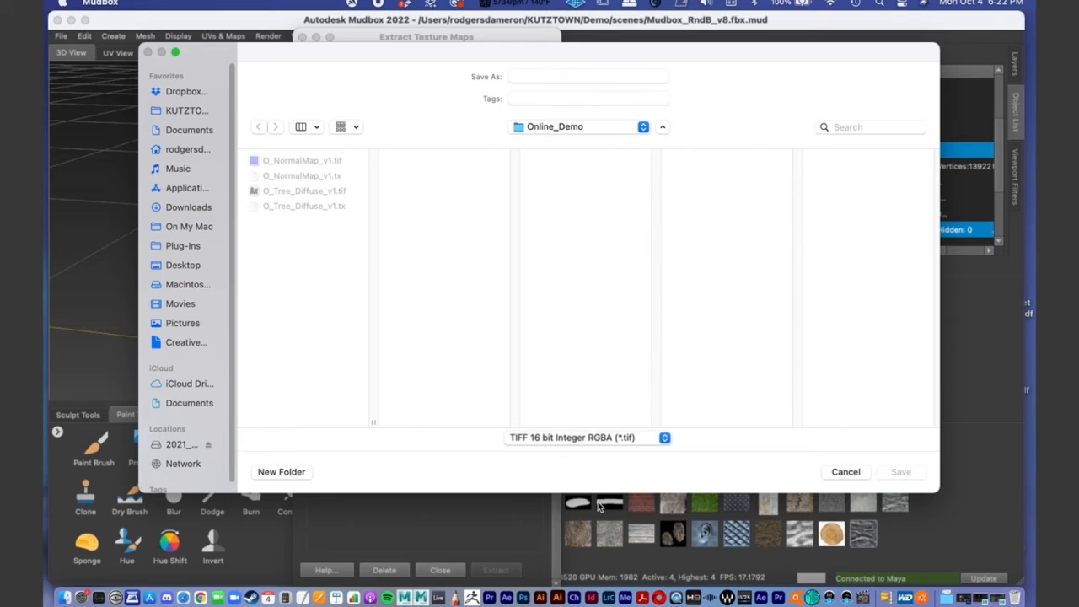
{"action": "left_click", "coordinate": [543, 79]}
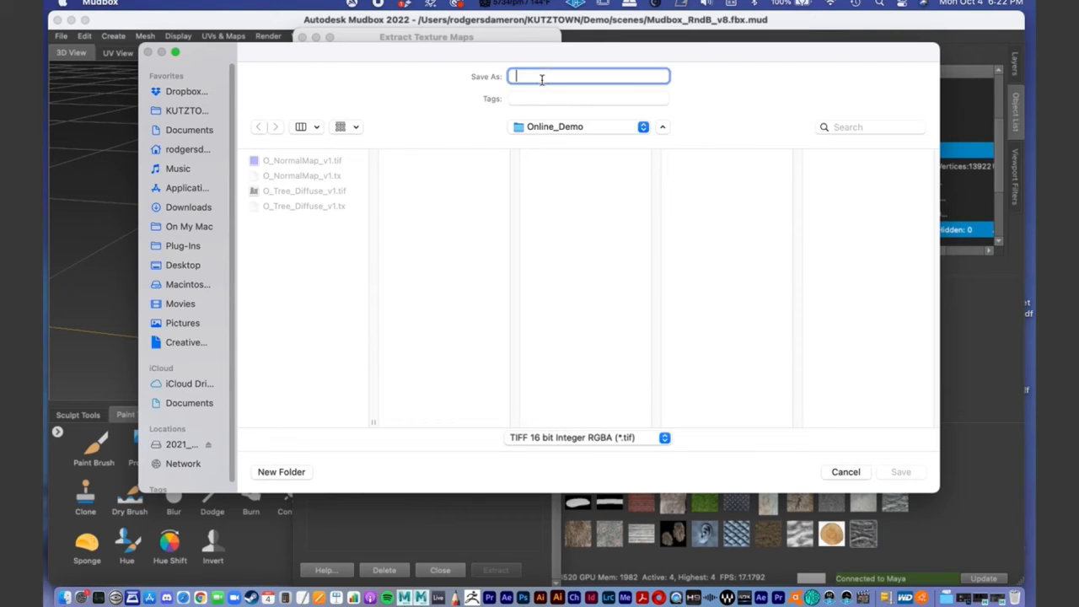
{"action": "left_click", "coordinate": [604, 439]}
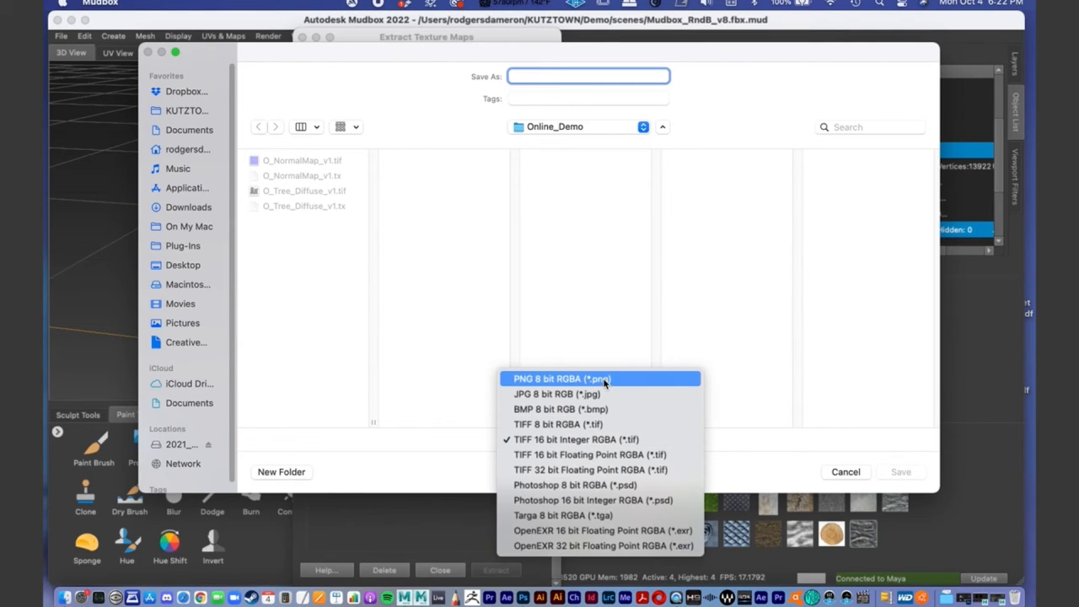
{"action": "left_click", "coordinate": [455, 413]}
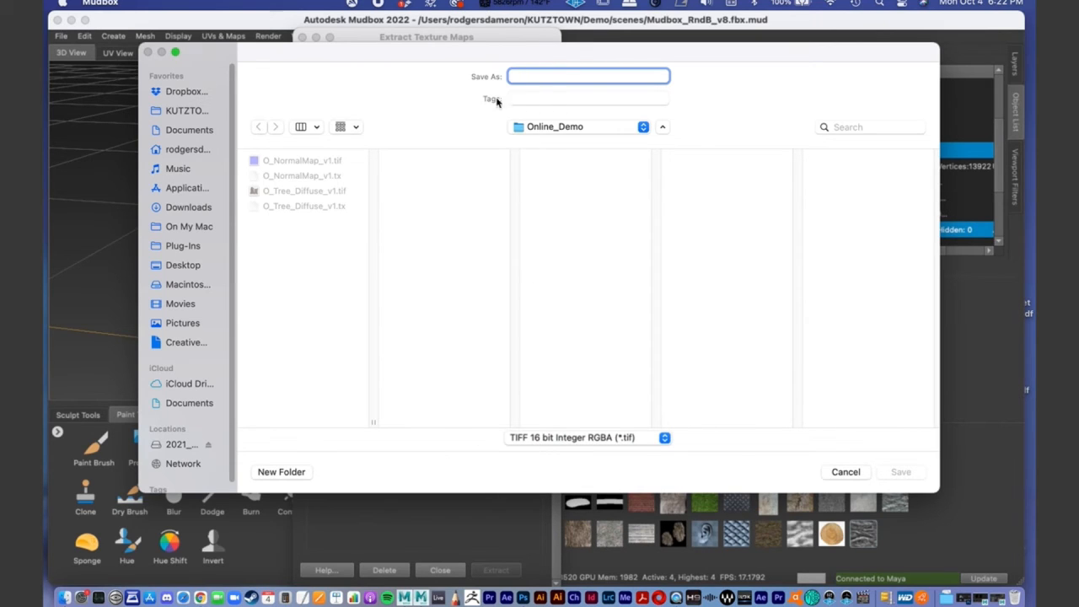
{"action": "type", "text": "O"}
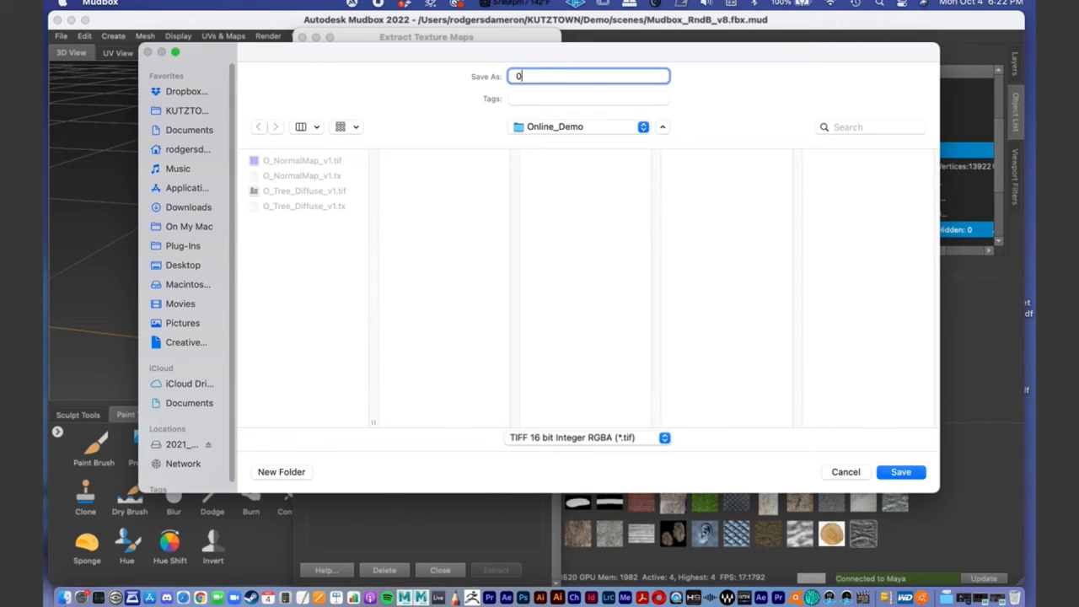
{"action": "type", "text": "Tree_Specular_v1"}
{"action": "left_click", "coordinate": [899, 472]}
- Extract the displacement map with the configured options and close the extraction results
{"action": "left_click_drag", "start_coordinate": [562, 366], "coordinate": [563, 420]}
{"action": "left_click_drag", "start_coordinate": [455, 85], "coordinate": [317, 27]}
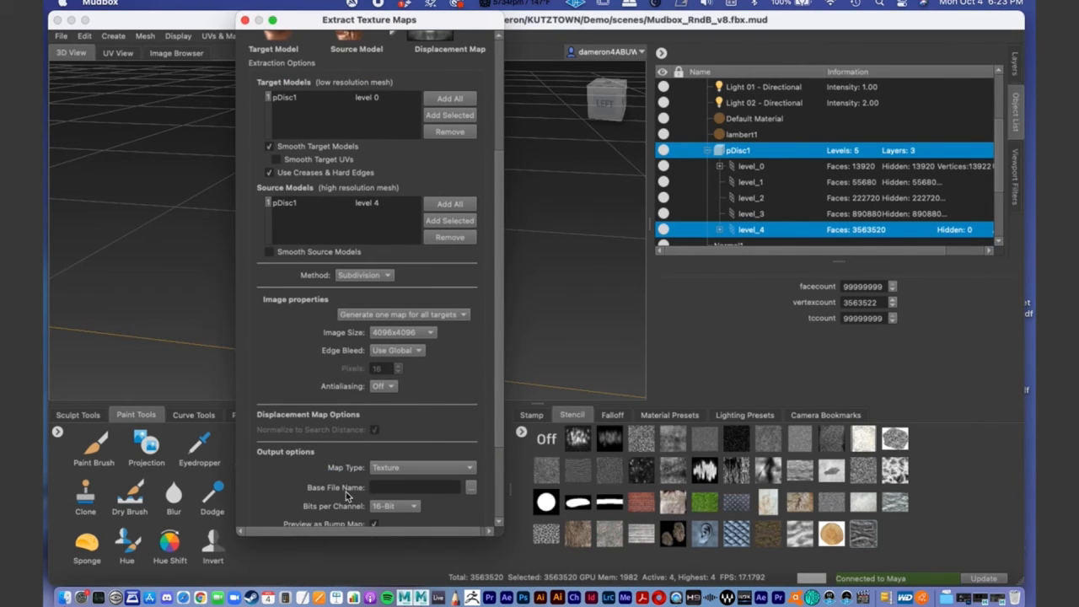
{"action": "left_click_drag", "start_coordinate": [498, 417], "coordinate": [512, 500]}
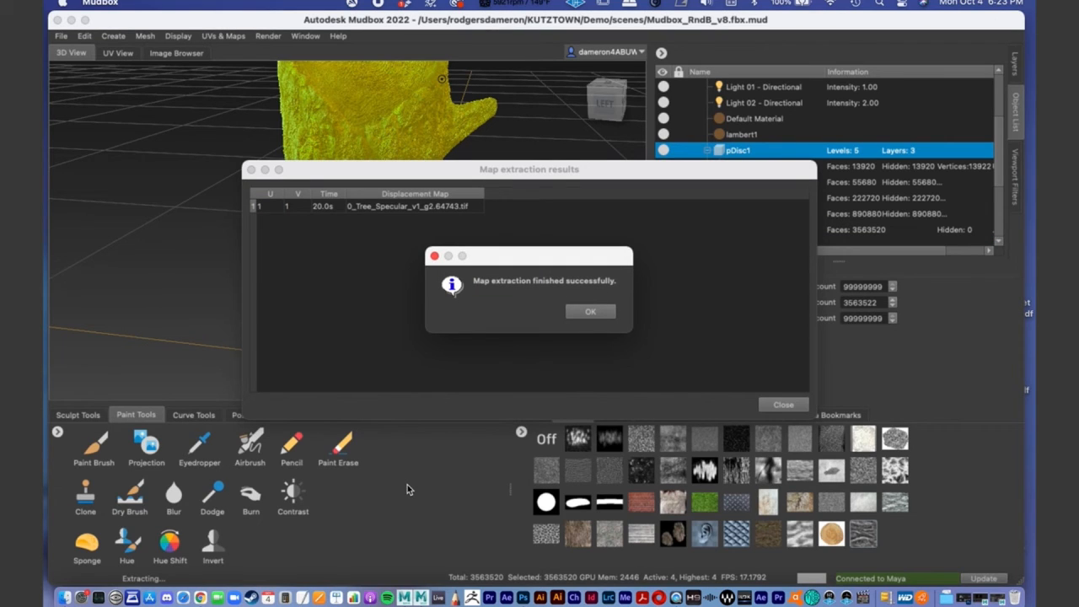
{"action": "left_click", "coordinate": [603, 312]}
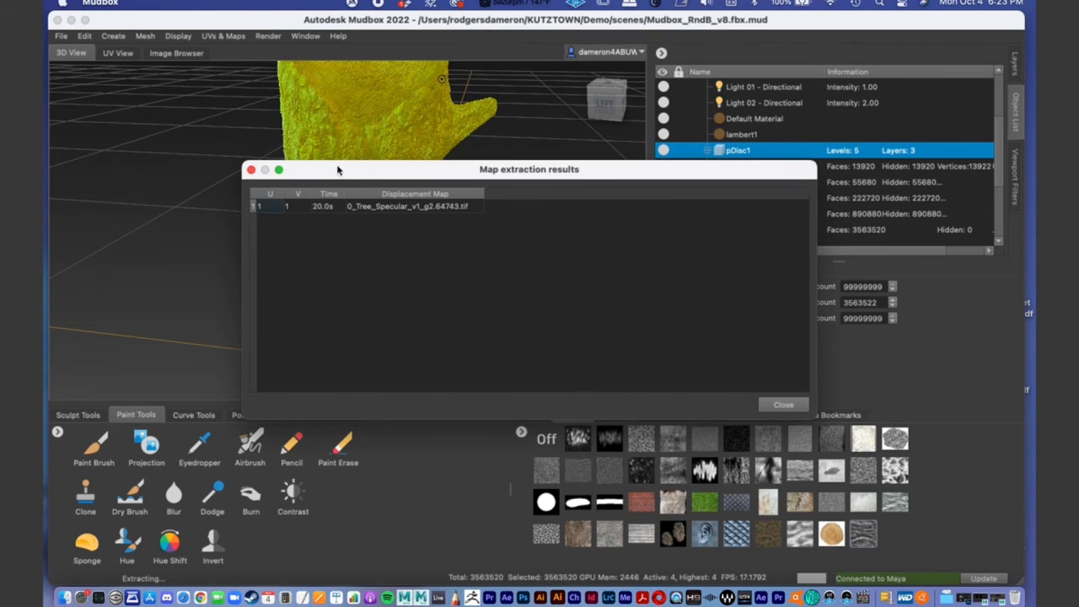
{"action": "left_click", "coordinate": [250, 170]}
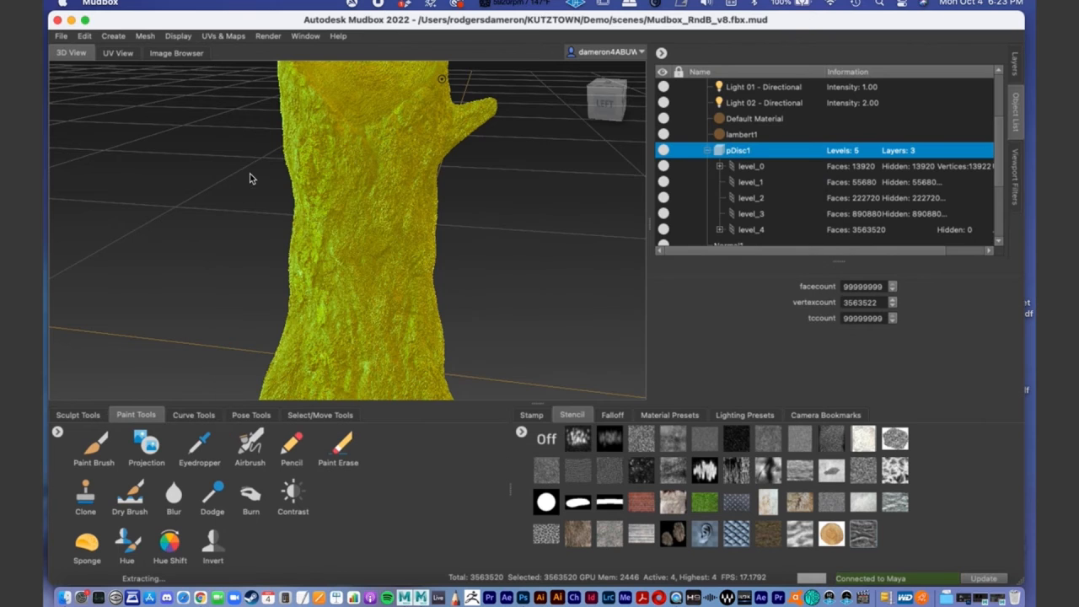
- Minimize the Mudbox and Maya windows, then move and enlarge the Finder window on the desktop
{"action": "left_click", "coordinate": [73, 20]}
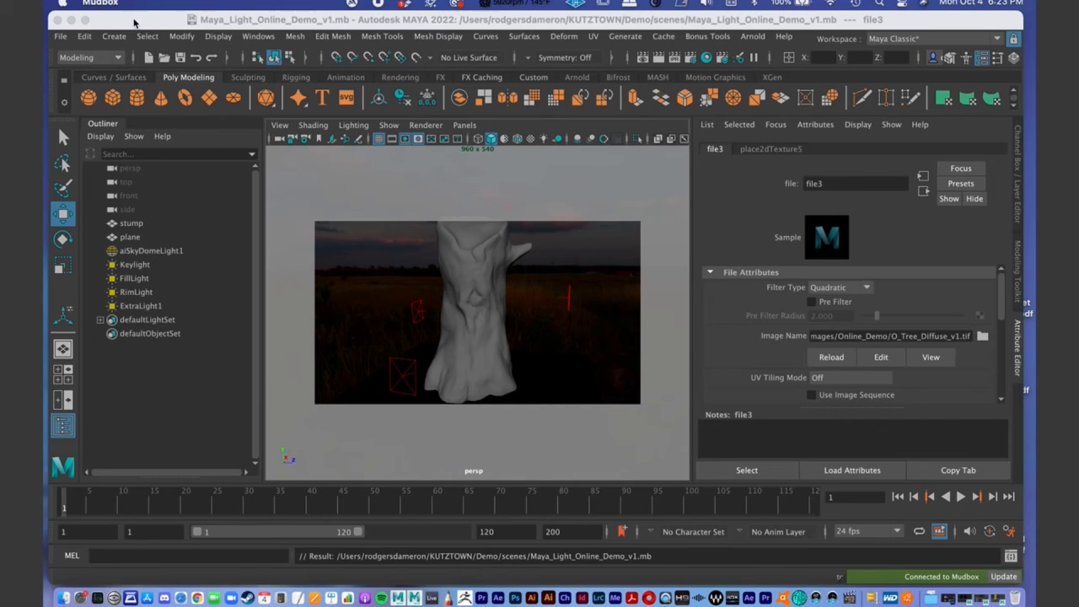
{"action": "left_click", "coordinate": [91, 20]}
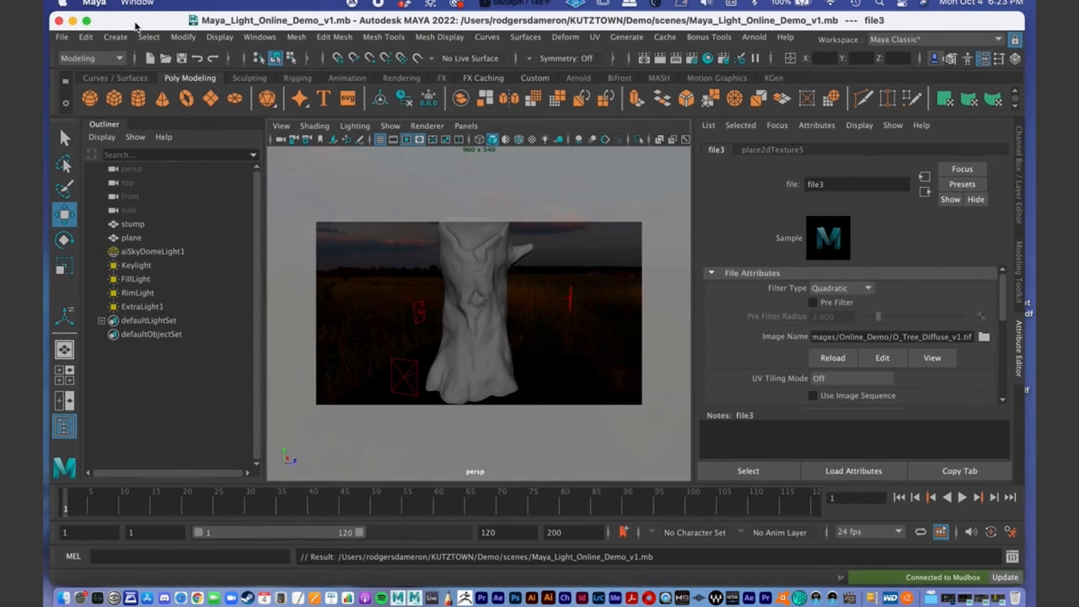
{"action": "left_click", "coordinate": [73, 20]}
{"action": "left_click_drag", "start_coordinate": [292, 116], "coordinate": [284, 42]}
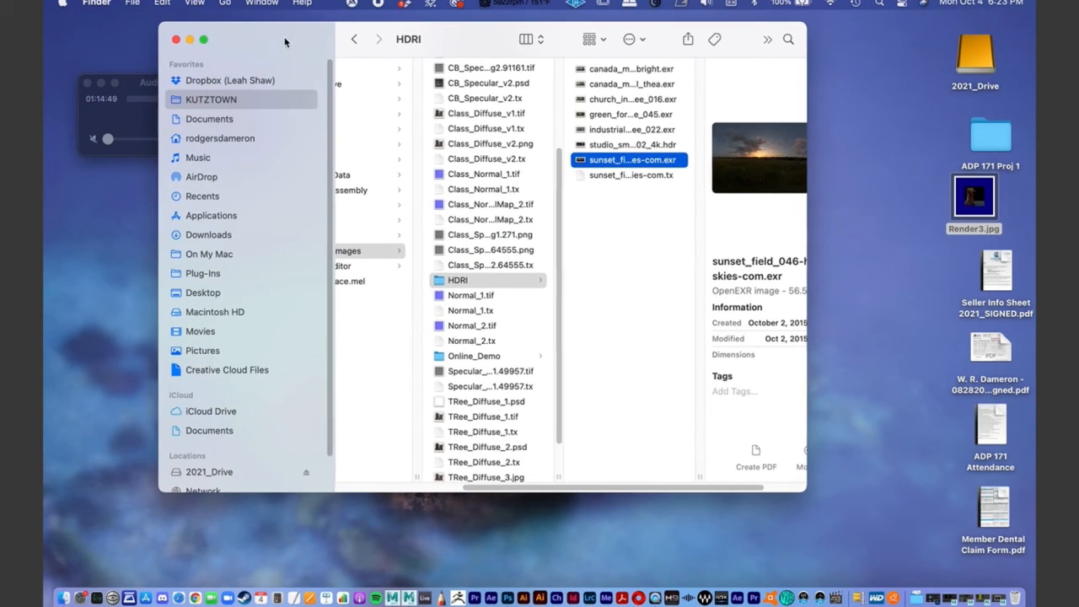
{"action": "left_click_drag", "start_coordinate": [797, 491], "coordinate": [833, 509]}
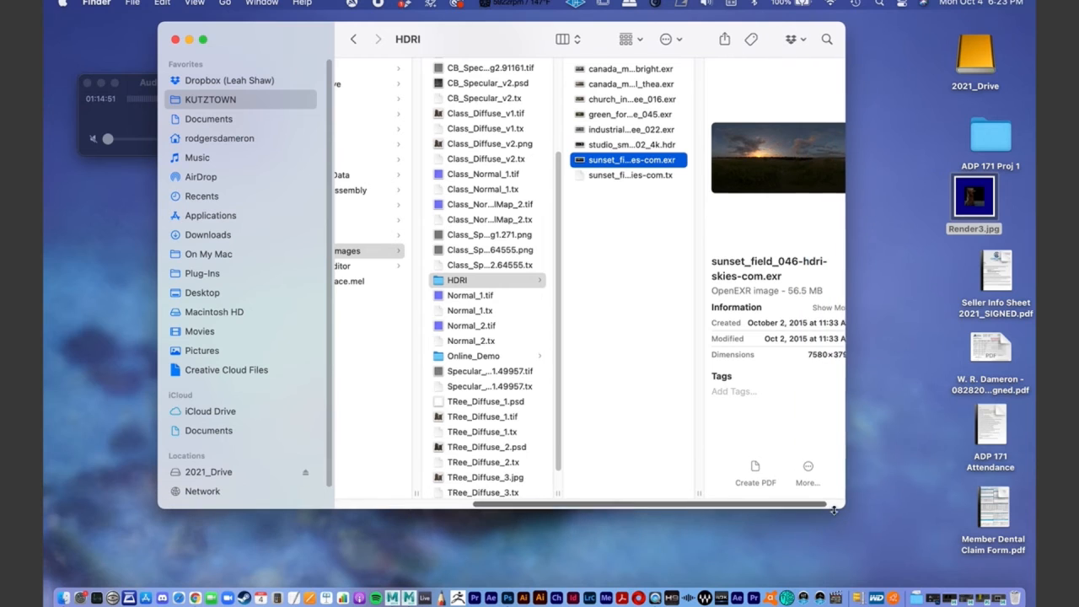
- Open the Online_Demo folder inside sourceimages and widen the Finder window to show its files
{"action": "scroll", "coordinate": [523, 358], "scroll_direction": "down", "scroll_amount": 2}
{"action": "scroll", "coordinate": [519, 363], "scroll_direction": "up", "scroll_amount": 8}
{"action": "scroll", "coordinate": [492, 336], "scroll_direction": "down", "scroll_amount": 10}
{"action": "key", "text": "Left"}
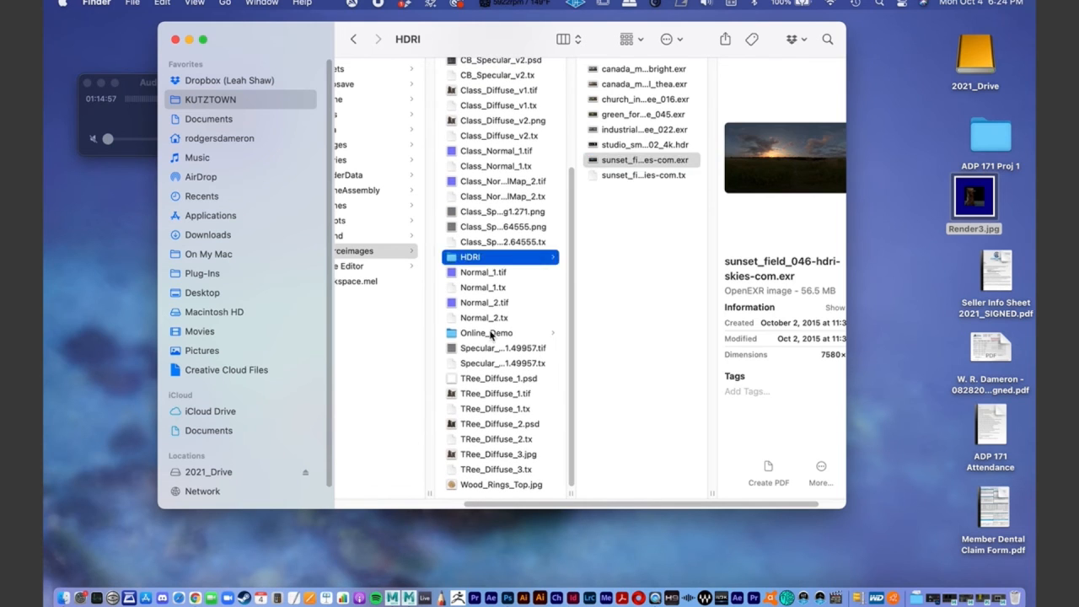
{"action": "left_click", "coordinate": [489, 333]}
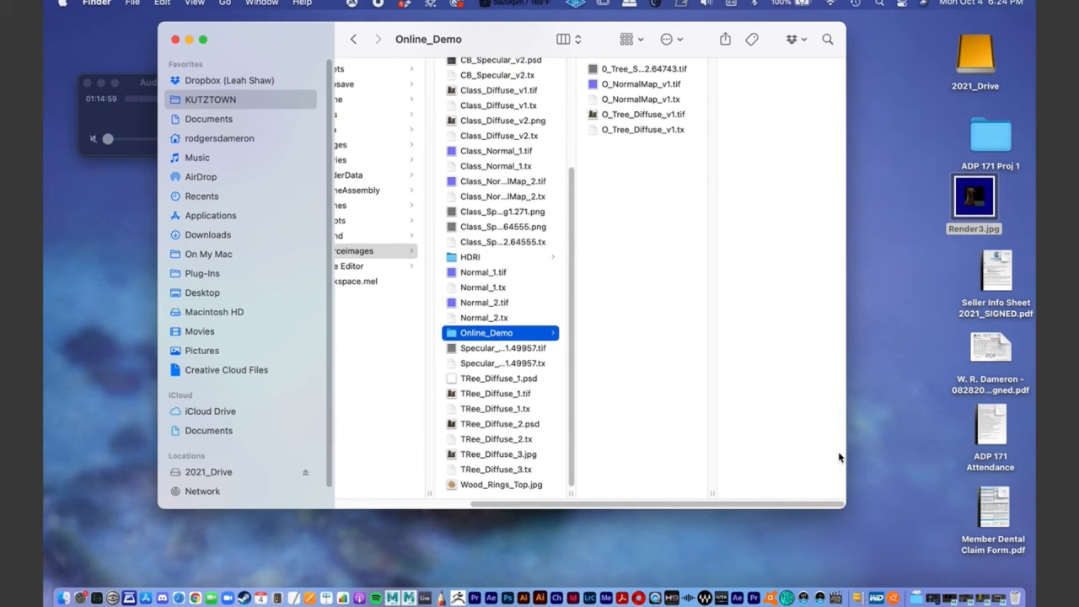
{"action": "left_click_drag", "start_coordinate": [844, 506], "coordinate": [981, 547]}
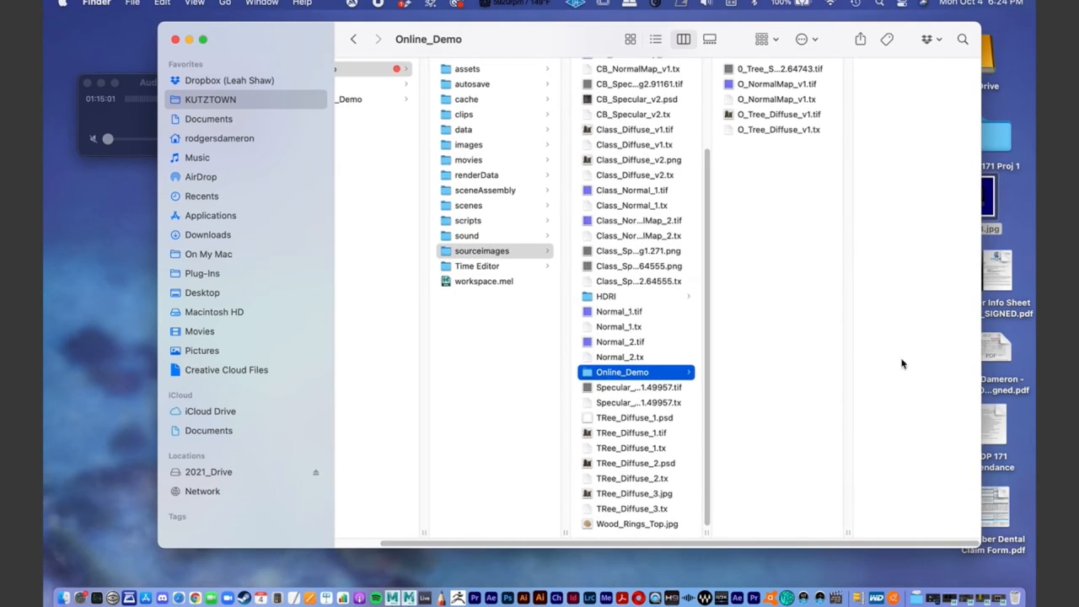
- Open the extracted 0_Tree_Specular_v1 TIFF from the Online_Demo folder in Adobe Photoshop 2021
{"action": "left_click", "coordinate": [763, 72]}
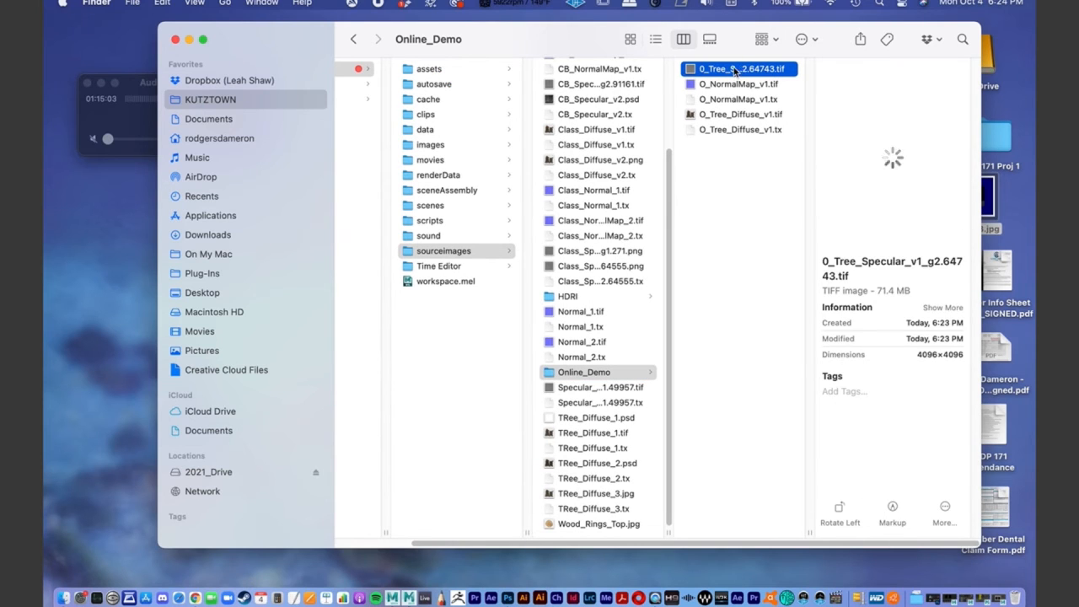
{"action": "right_click", "coordinate": [733, 71]}
{"action": "mouse_move", "coordinate": [763, 90]}
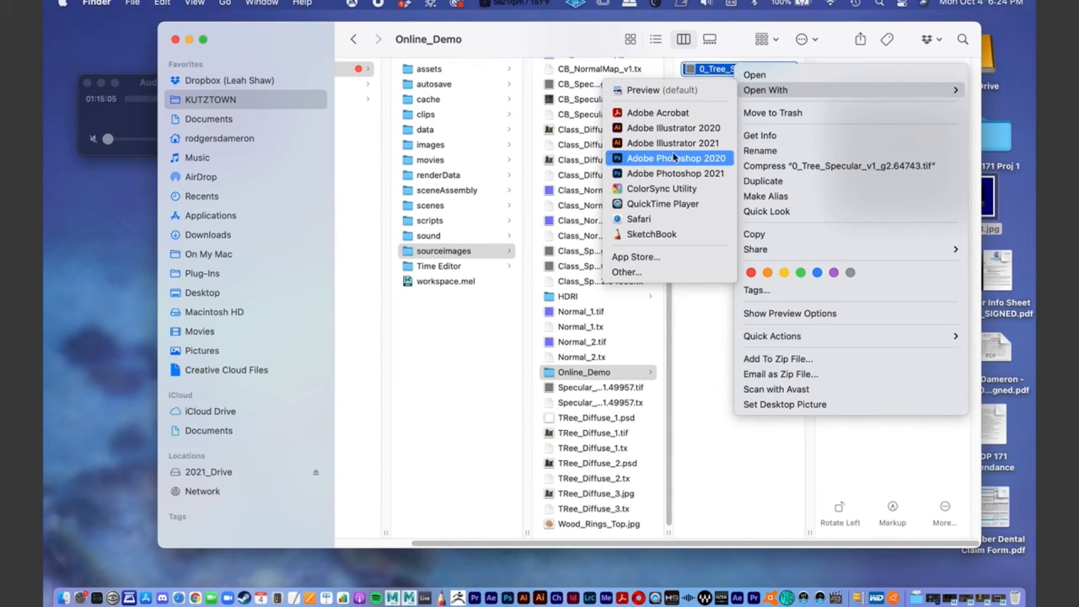
{"action": "left_click", "coordinate": [670, 172]}
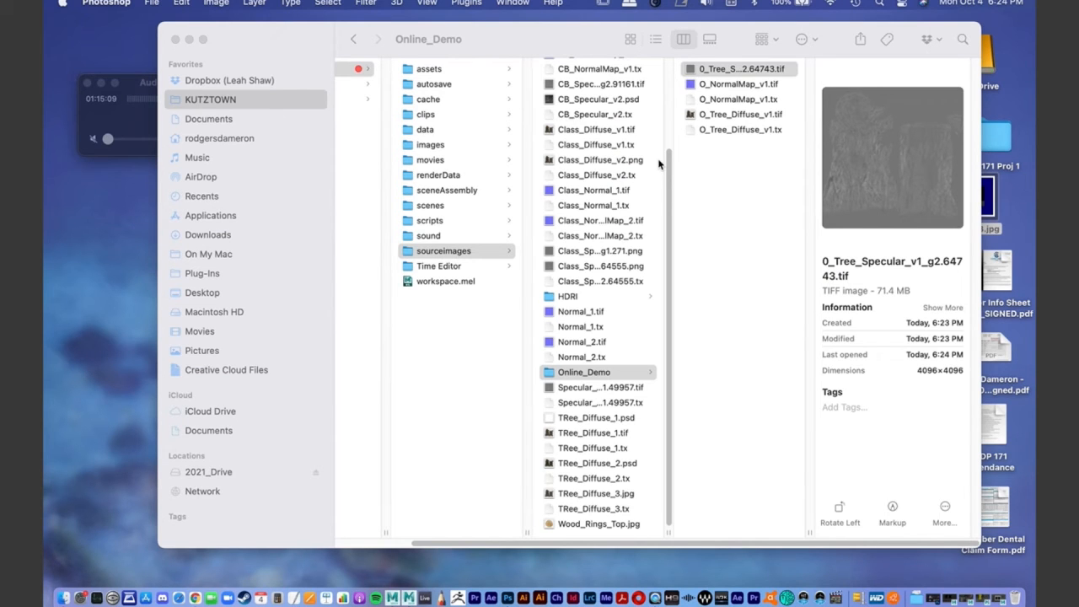
{"action": "left_click", "coordinate": [510, 597]}
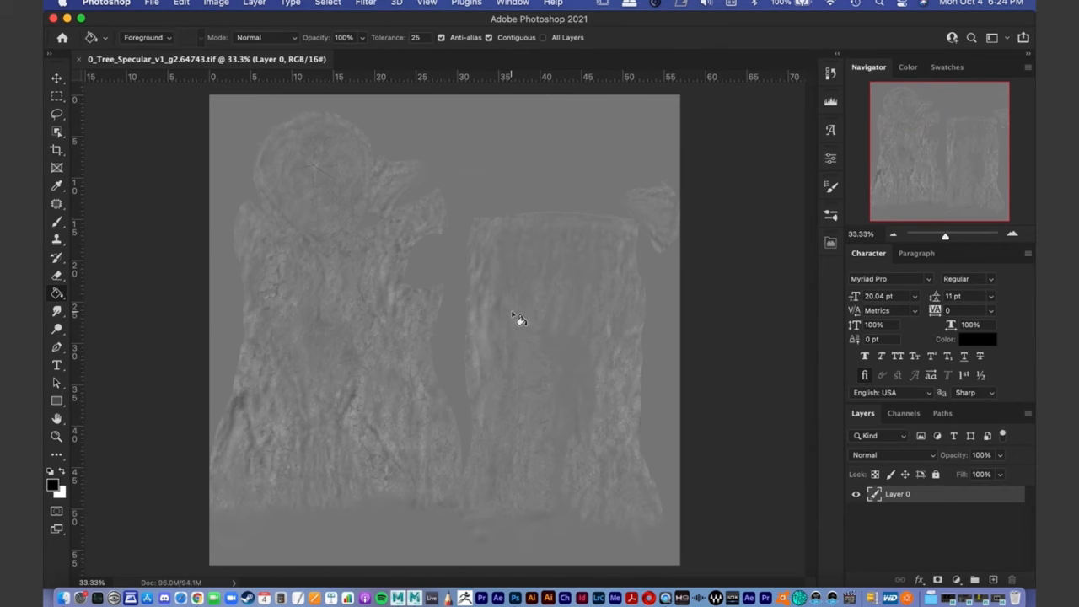
- Switch to the Move tool and examine the grey map's bark and wood ring detail up close
{"action": "left_click_drag", "start_coordinate": [946, 237], "coordinate": [951, 237]}
{"action": "left_click_drag", "start_coordinate": [924, 145], "coordinate": [912, 118]}
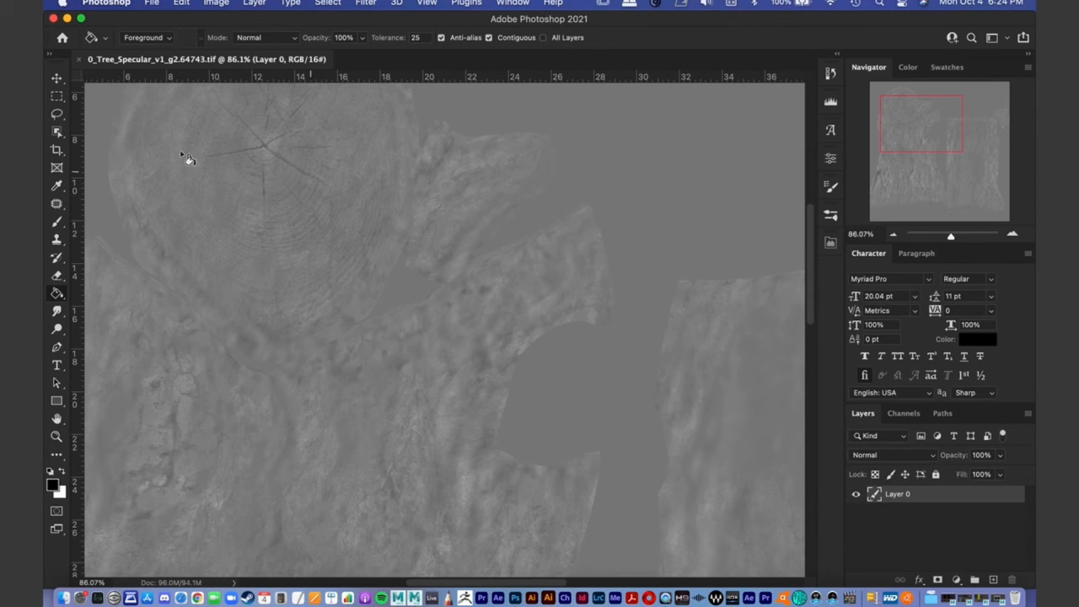
{"action": "left_click", "coordinate": [57, 78]}
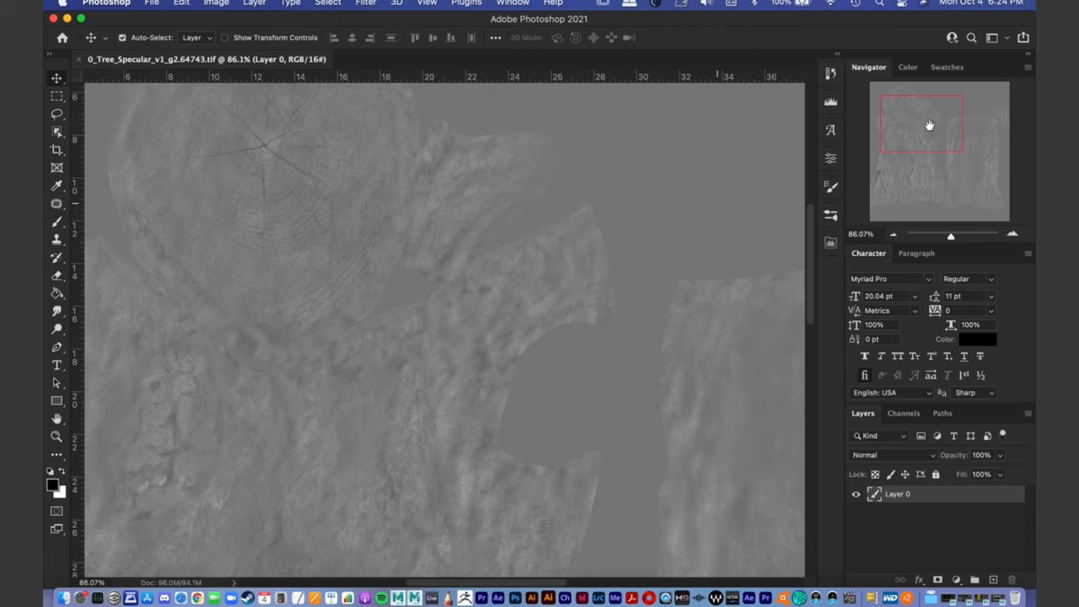
{"action": "left_click", "coordinate": [896, 162]}
{"action": "left_click_drag", "start_coordinate": [892, 167], "coordinate": [912, 142]}
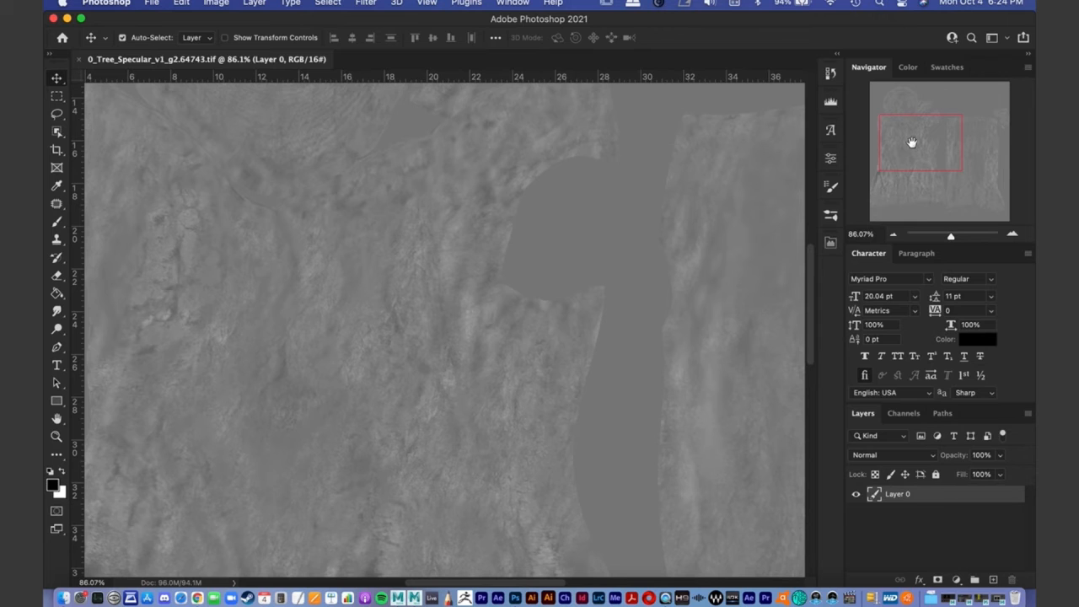
{"action": "left_click_drag", "start_coordinate": [952, 236], "coordinate": [949, 239]}
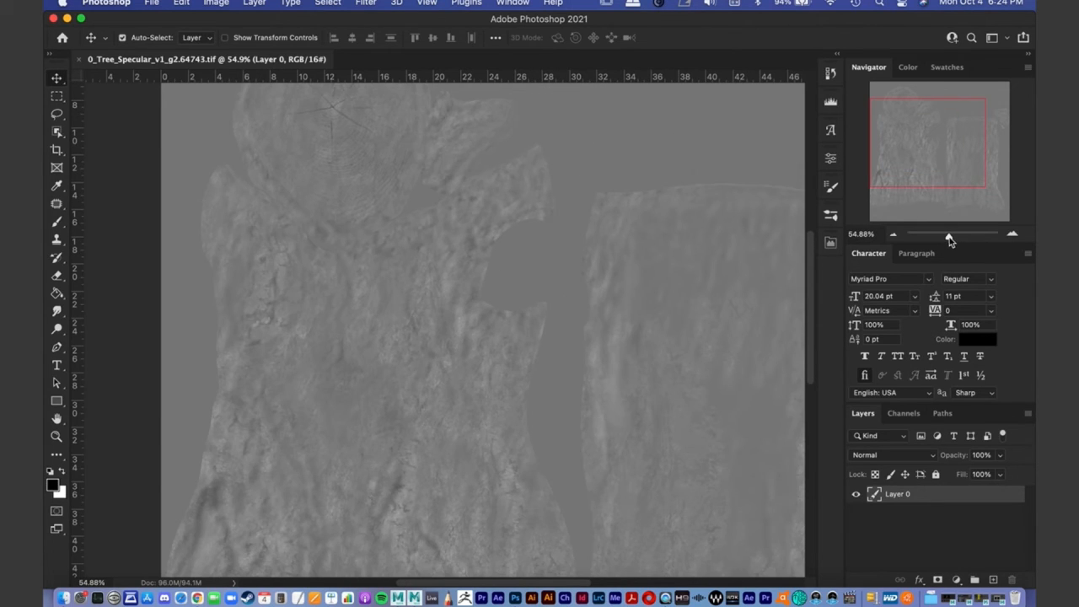
{"action": "left_click_drag", "start_coordinate": [915, 175], "coordinate": [922, 205]}
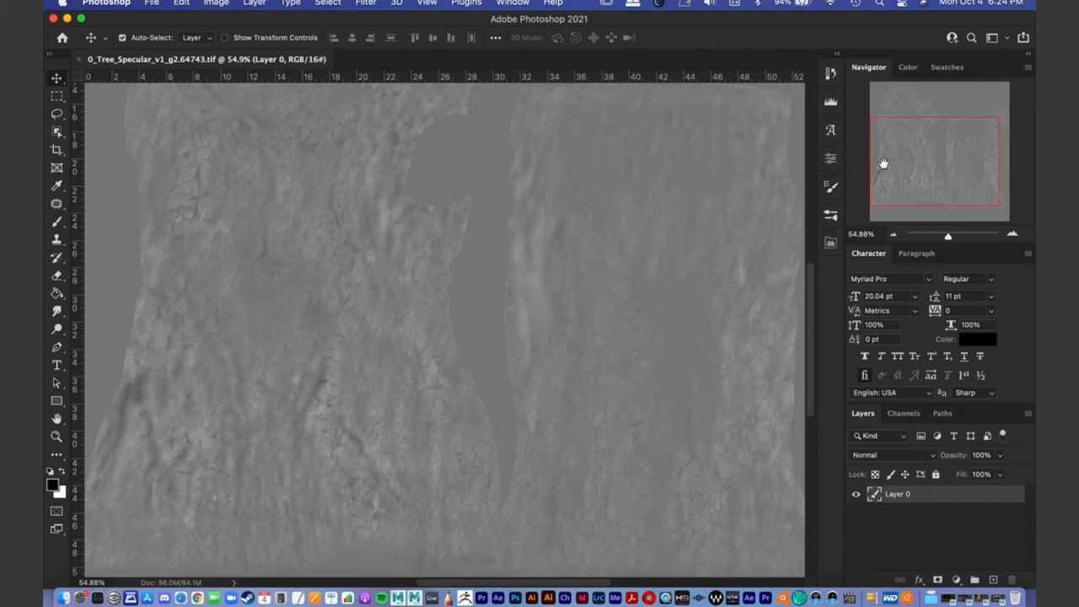
{"action": "left_click_drag", "start_coordinate": [914, 149], "coordinate": [913, 144]}
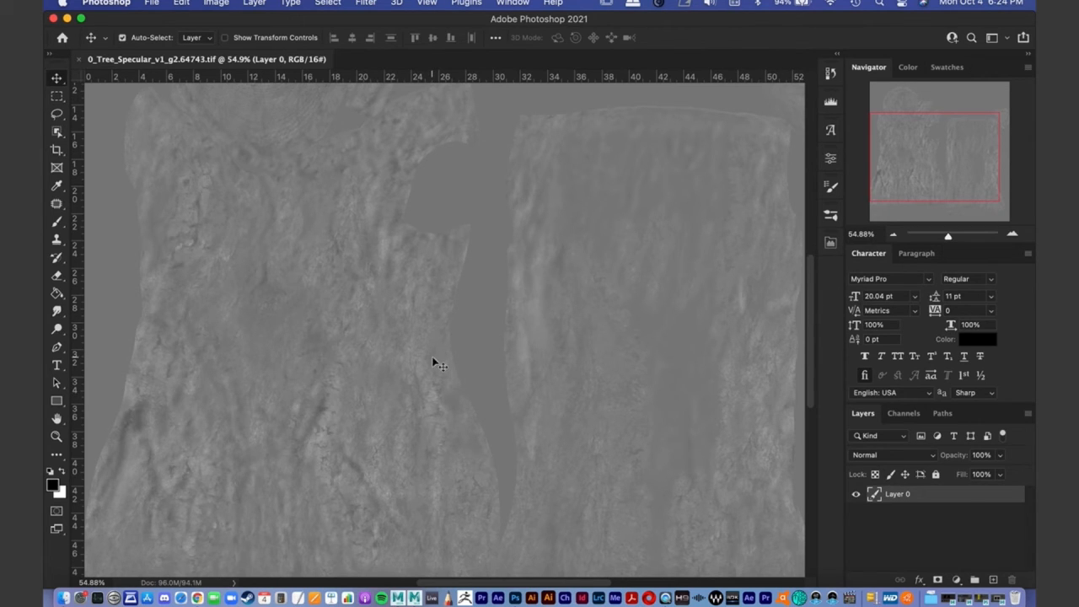
- Add a Levels adjustment layer above Layer 0
{"action": "left_click", "coordinate": [957, 581]}
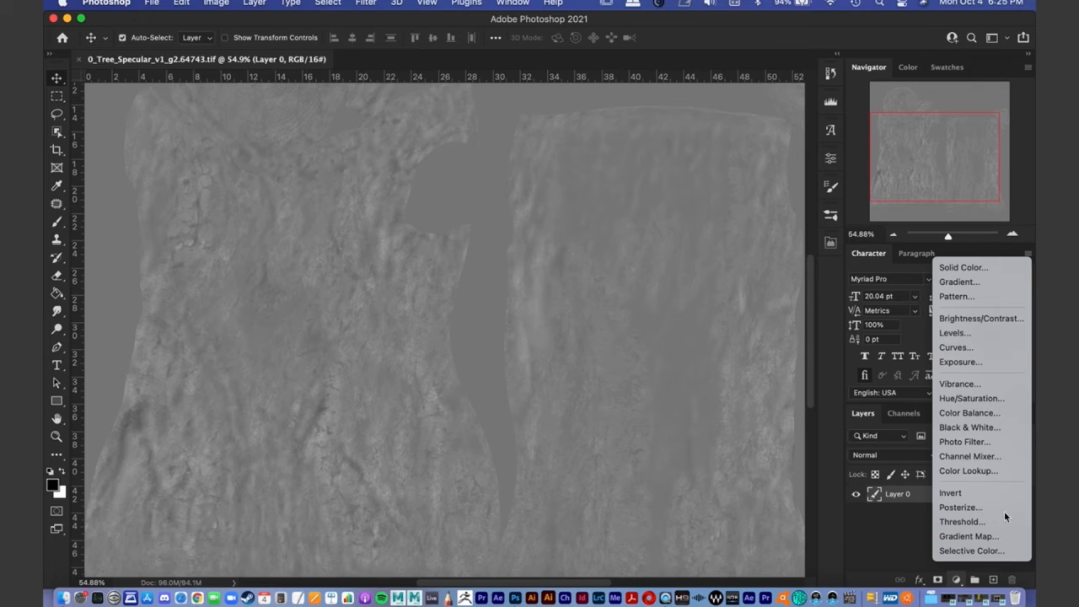
{"action": "left_click", "coordinate": [957, 581]}
{"action": "left_click", "coordinate": [957, 581]}
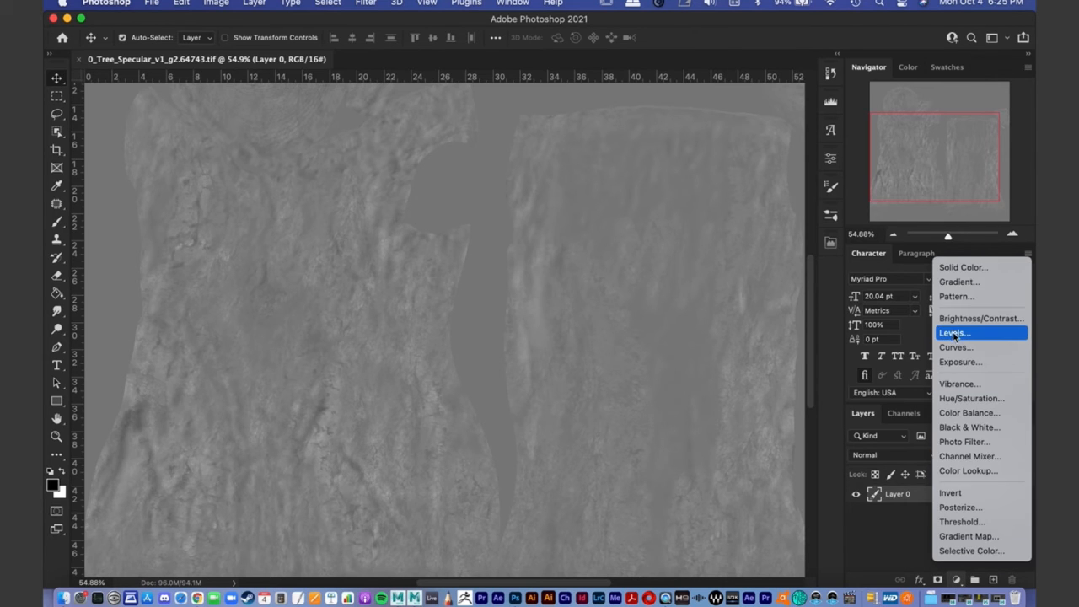
{"action": "left_click", "coordinate": [955, 333]}
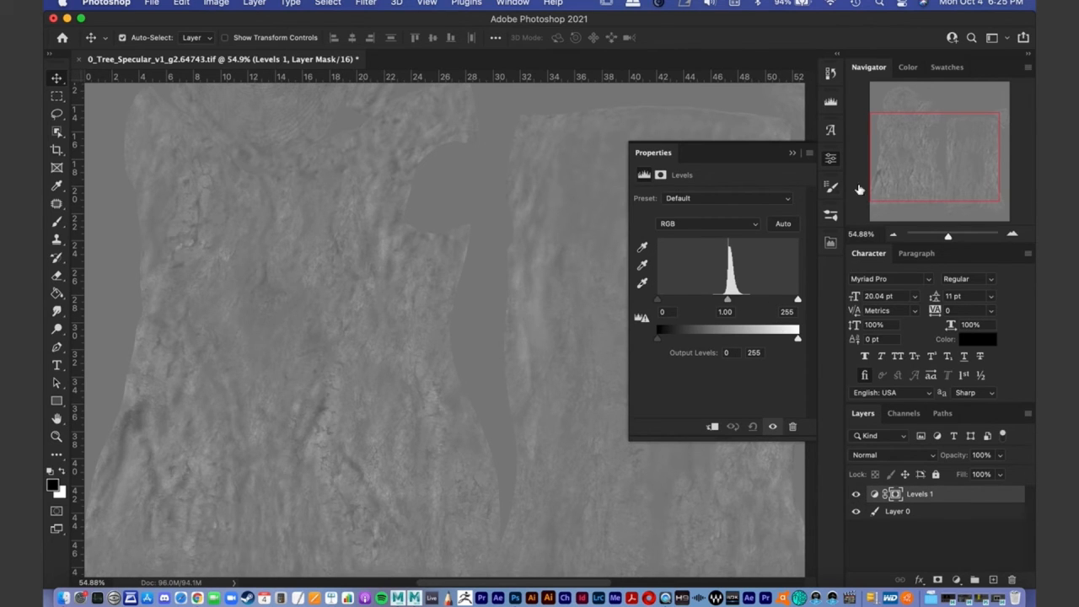
- Raise the map's contrast in the Levels adjustment by setting the black input to 113 and the white input to 168
{"action": "left_click", "coordinate": [1013, 234]}
{"action": "left_click_drag", "start_coordinate": [950, 150], "coordinate": [903, 149]}
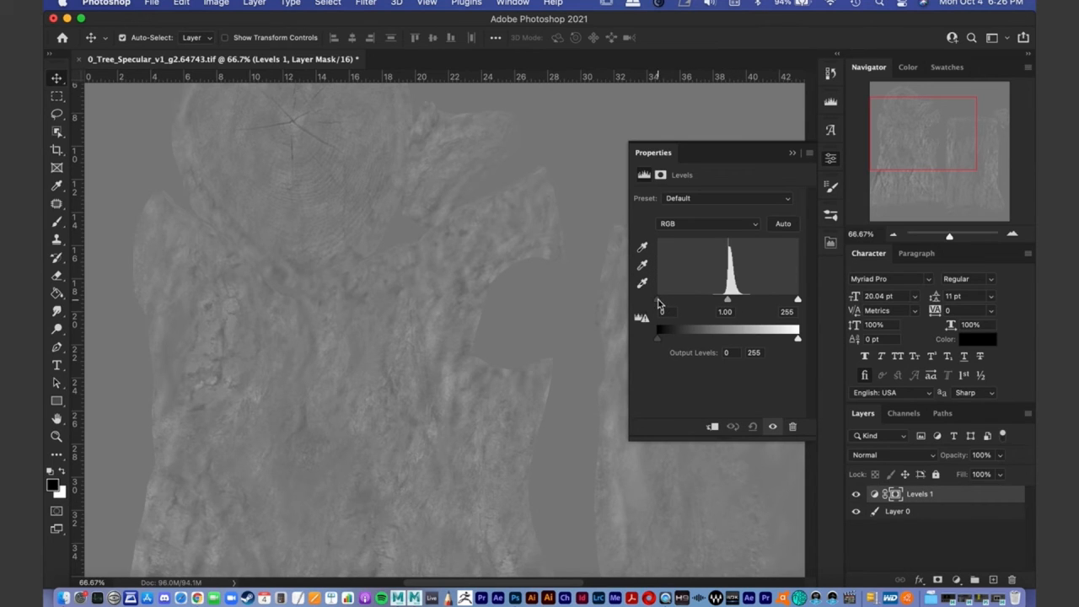
{"action": "left_click_drag", "start_coordinate": [657, 303], "coordinate": [711, 302]}
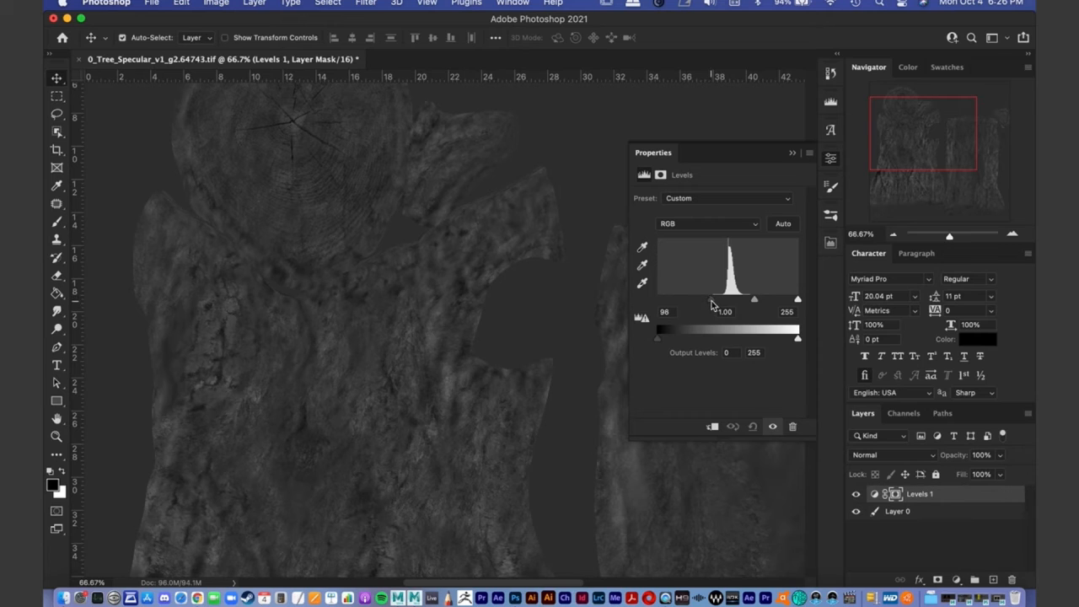
{"action": "left_click_drag", "start_coordinate": [799, 301], "coordinate": [753, 302]}
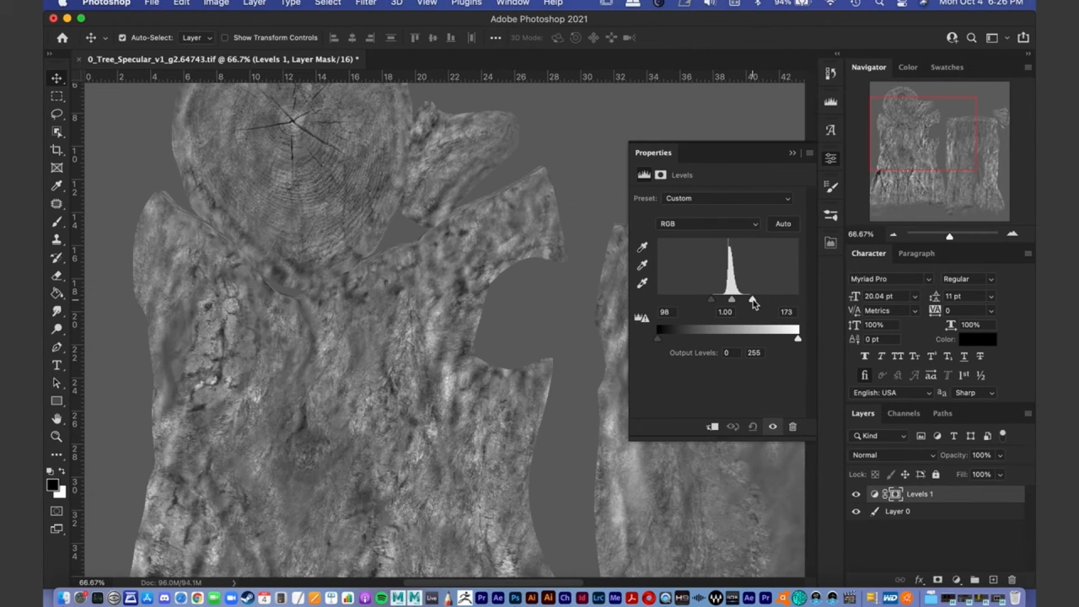
{"action": "left_click_drag", "start_coordinate": [753, 302], "coordinate": [721, 304]}
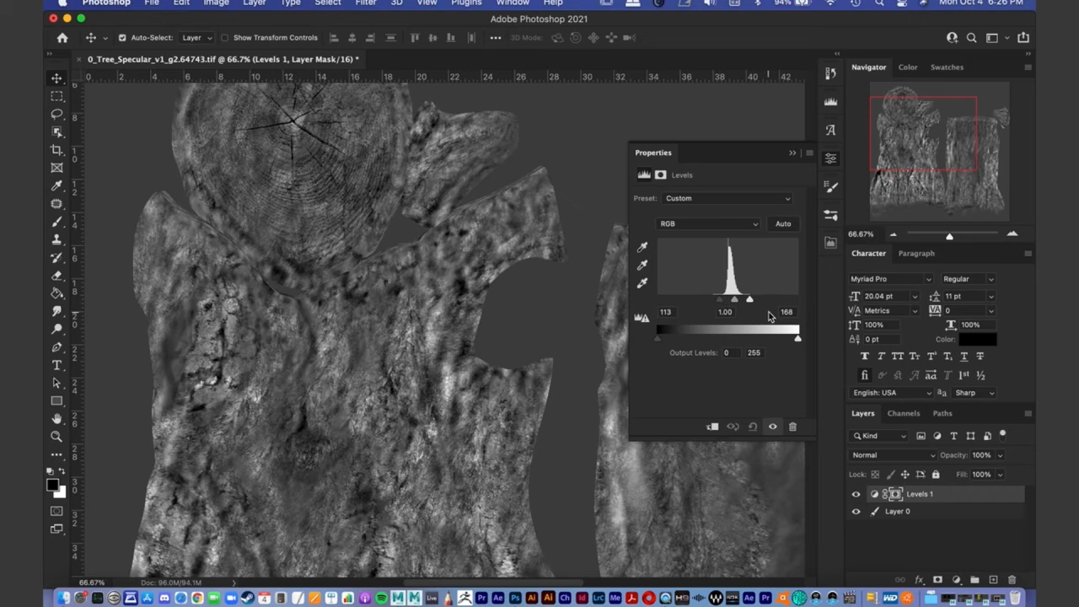
- Darken the map's midtones by setting the Levels midtone input to 0.64, and close the adjustment's properties
{"action": "left_click_drag", "start_coordinate": [735, 301], "coordinate": [741, 299]}
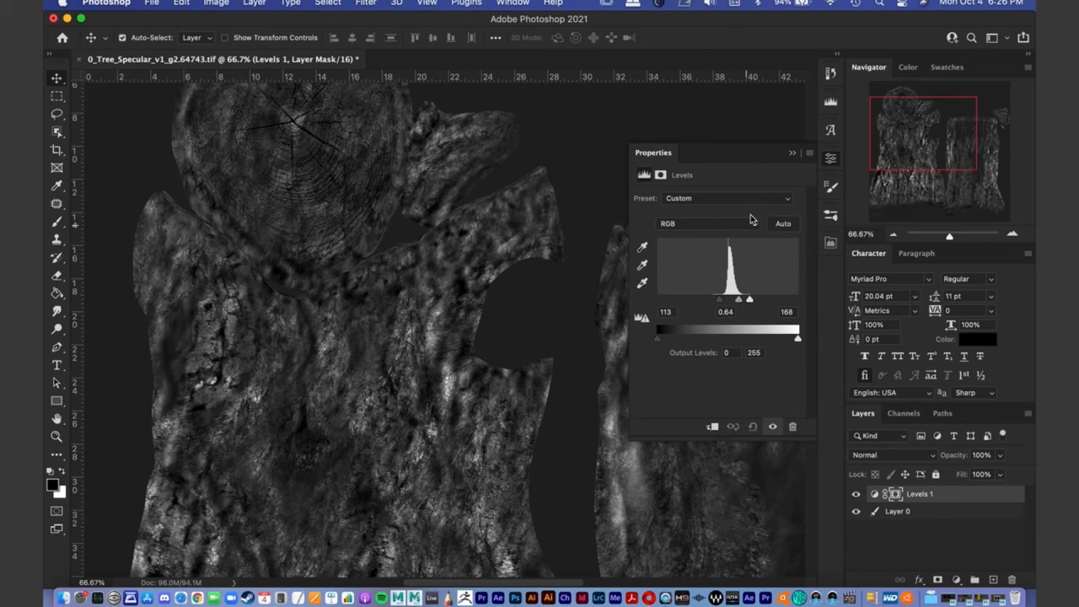
{"action": "left_click", "coordinate": [791, 157]}
{"action": "left_click_drag", "start_coordinate": [886, 140], "coordinate": [882, 156]}
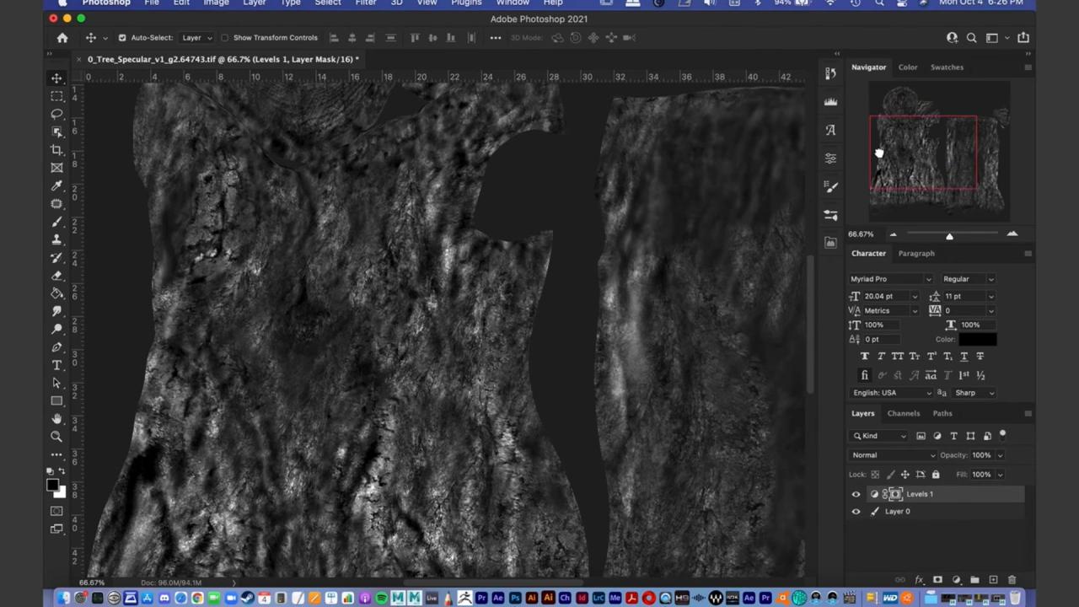
{"action": "left_click", "coordinate": [957, 237]}
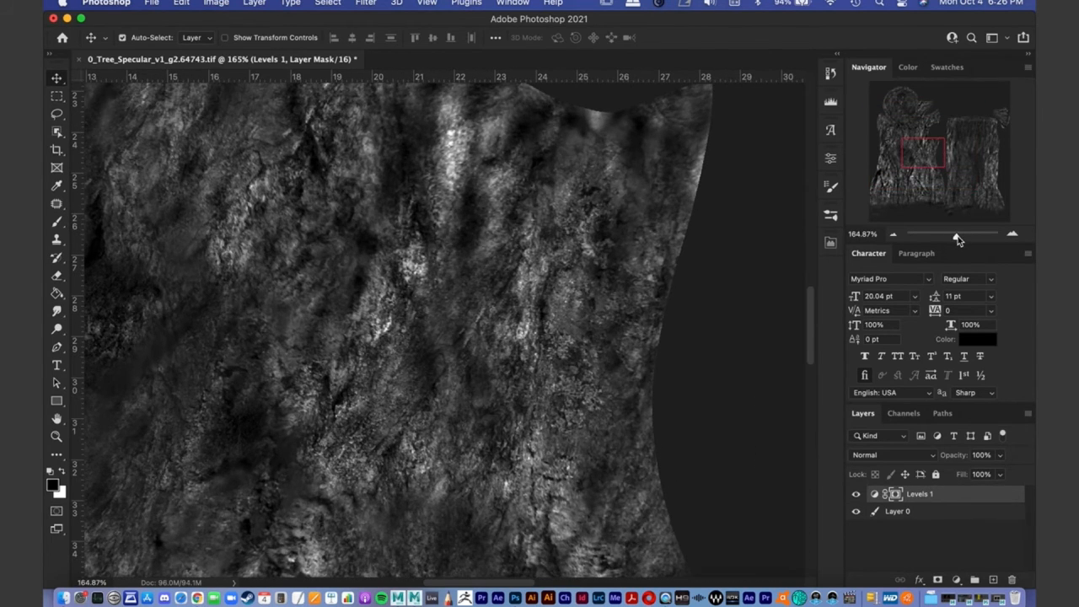
{"action": "mouse_move", "coordinate": [931, 159]}
{"action": "left_mouse_down"}
{"action": "mouse_move", "coordinate": [901, 148]}
{"action": "mouse_move", "coordinate": [908, 137]}
{"action": "mouse_move", "coordinate": [912, 150]}
{"action": "left_mouse_up"}
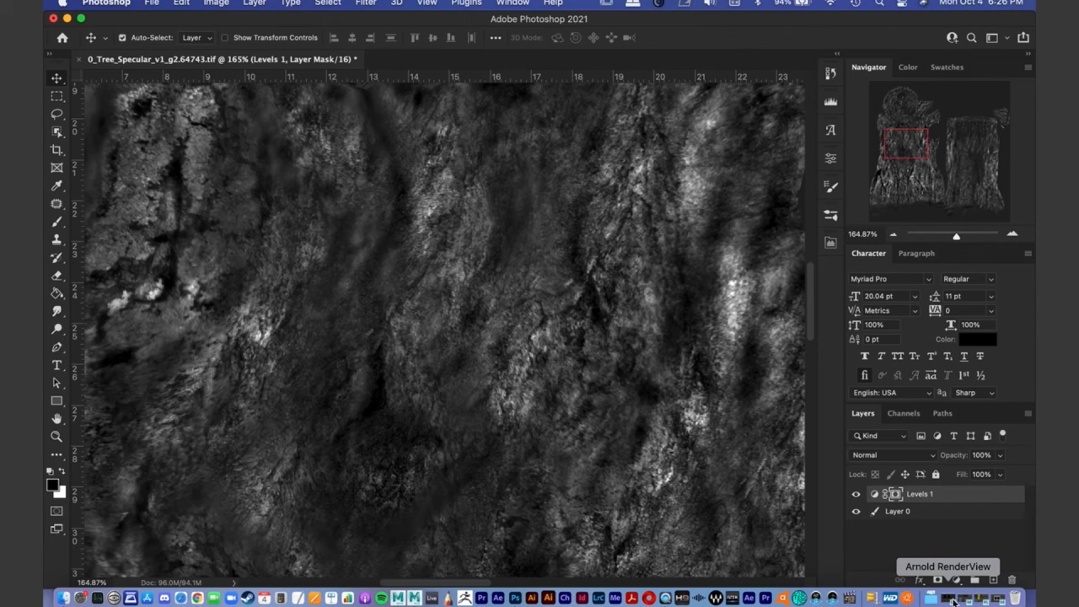
- Check the stump's highlights in Maya's Arnold RenderView and return to Photoshop to view the whole adjusted map
{"action": "left_click", "coordinate": [966, 601]}
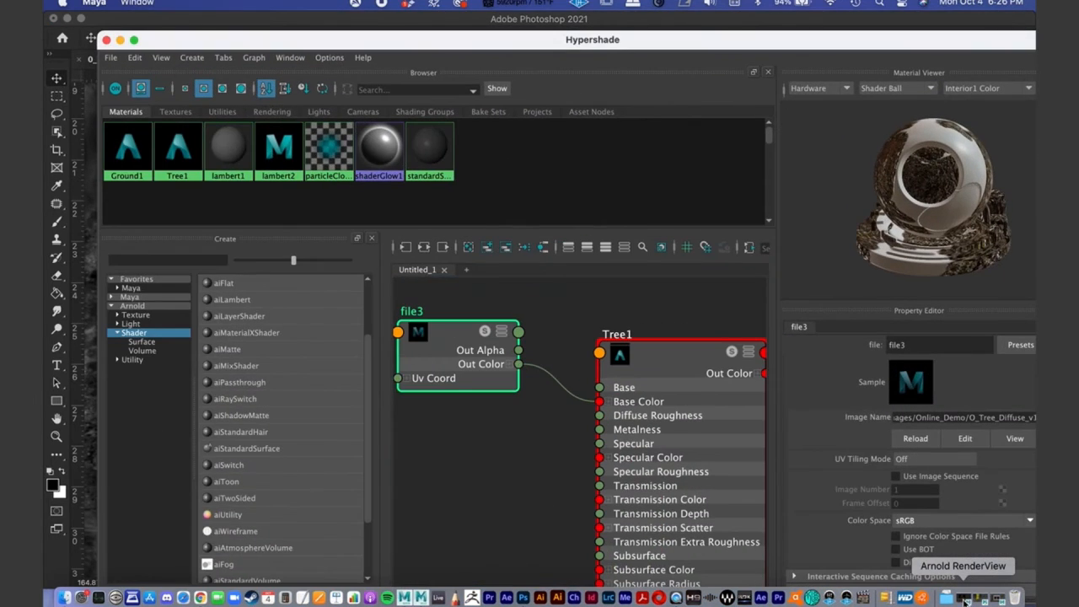
{"action": "left_click", "coordinate": [961, 601]}
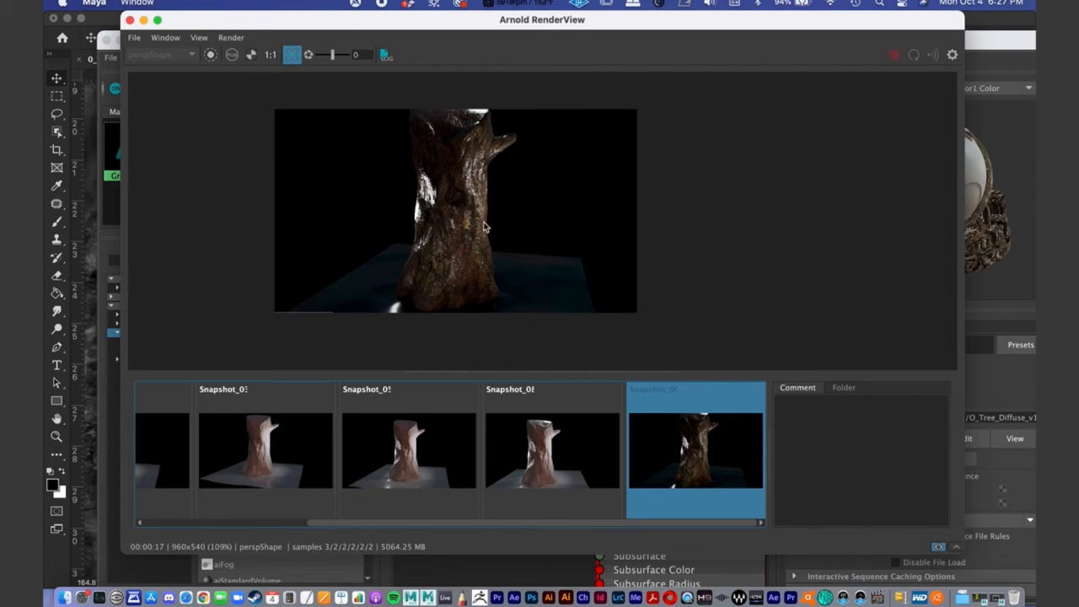
{"action": "left_click", "coordinate": [144, 20]}
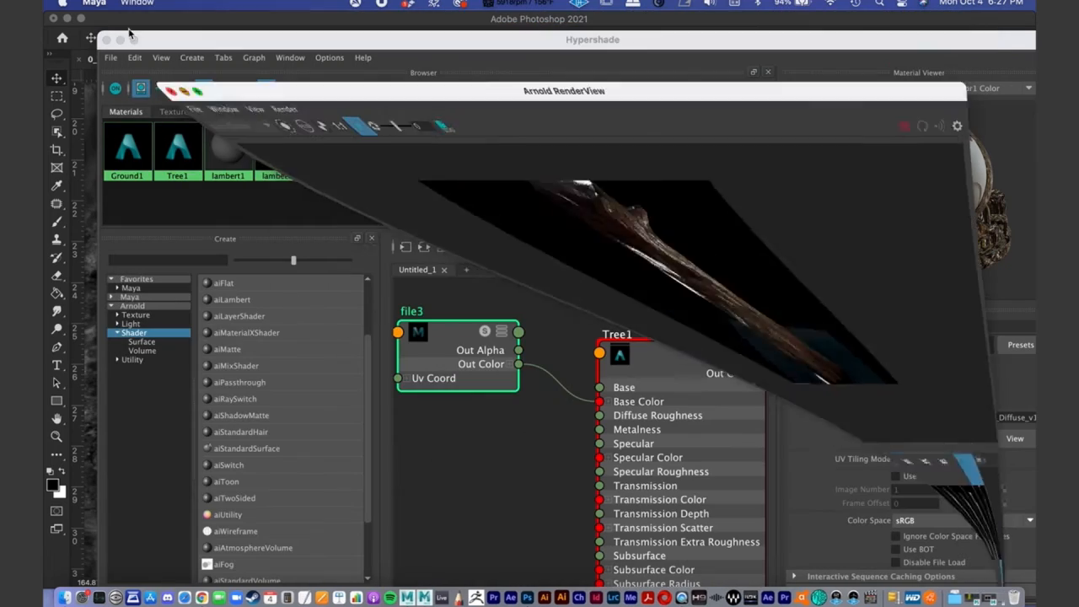
{"action": "left_click", "coordinate": [120, 40]}
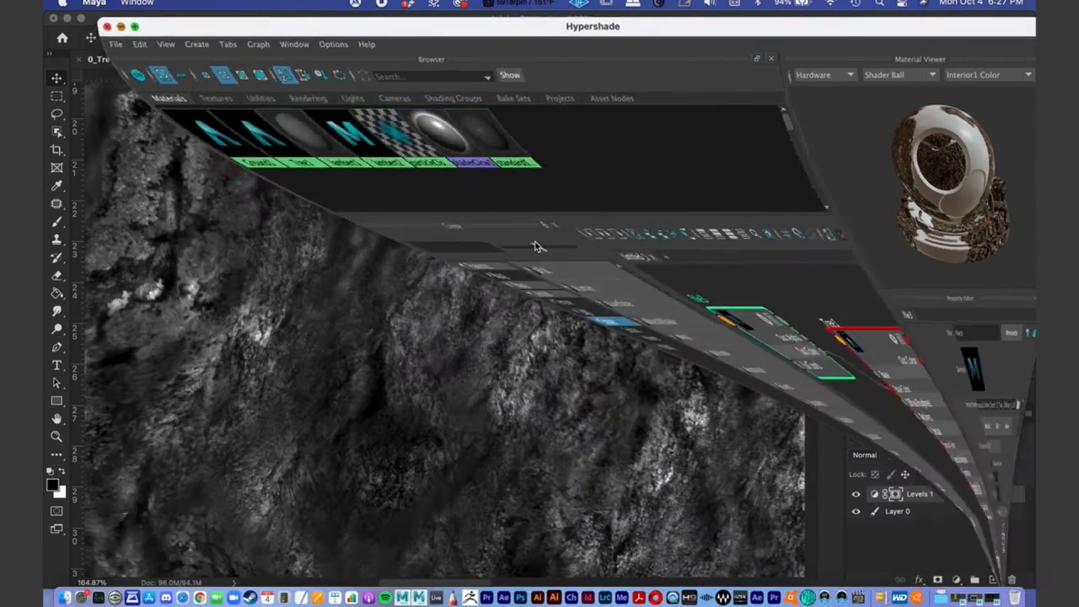
{"action": "left_click", "coordinate": [894, 235]}
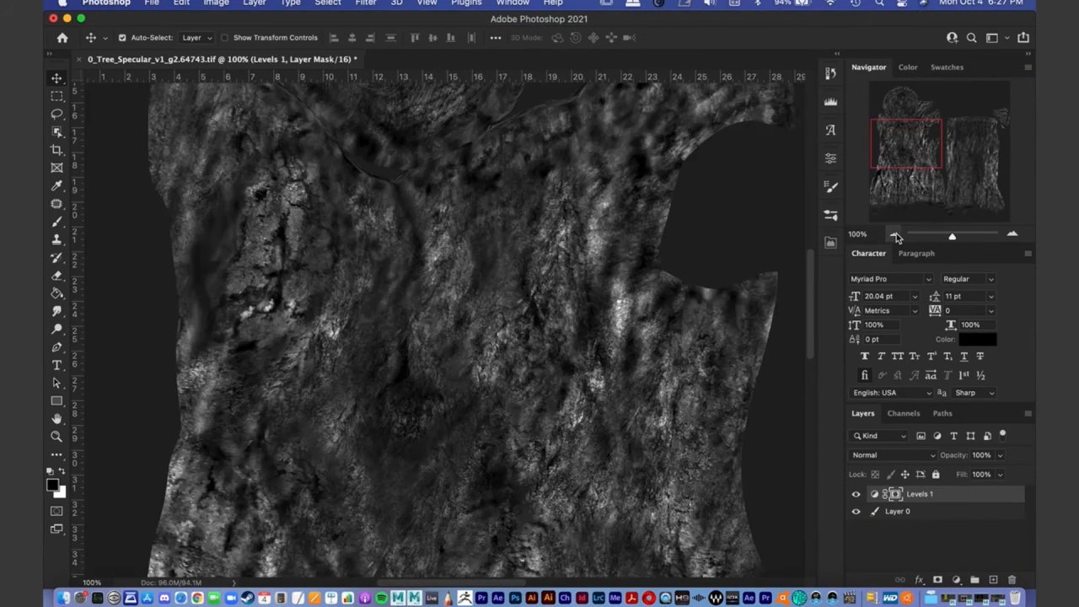
{"action": "left_click", "coordinate": [894, 234]}
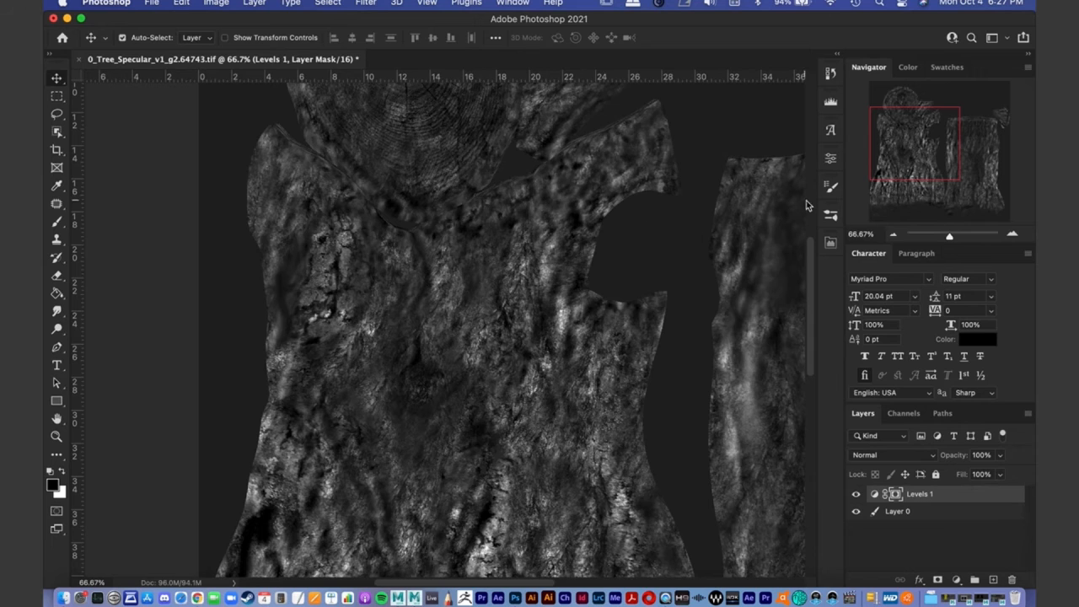
{"action": "left_click", "coordinate": [894, 235]}
{"action": "left_click_drag", "start_coordinate": [907, 203], "coordinate": [917, 176]}
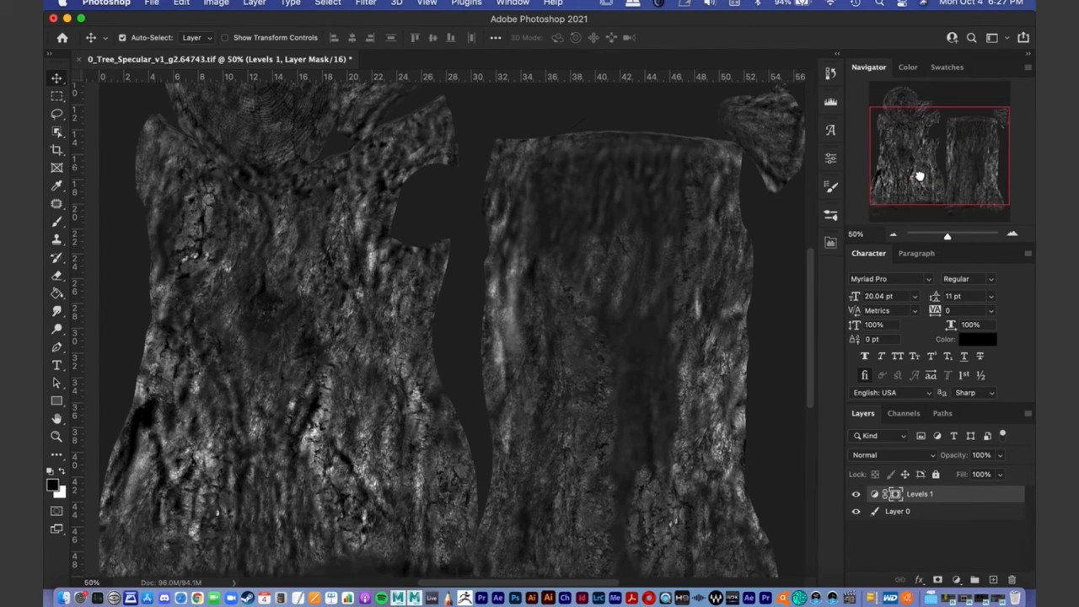
{"action": "left_click", "coordinate": [894, 234]}
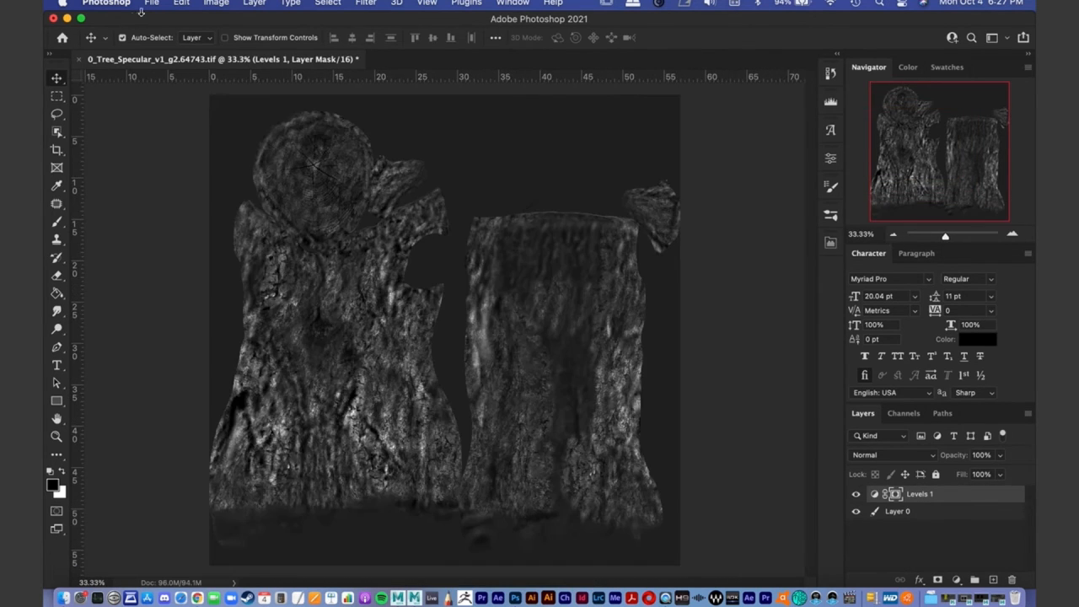
- Save the adjusted map in Photoshop format as 0_Tree_Specular_v2.psd in the Online_Demo folder
{"action": "left_click", "coordinate": [152, 2]}
{"action": "left_click", "coordinate": [200, 152]}
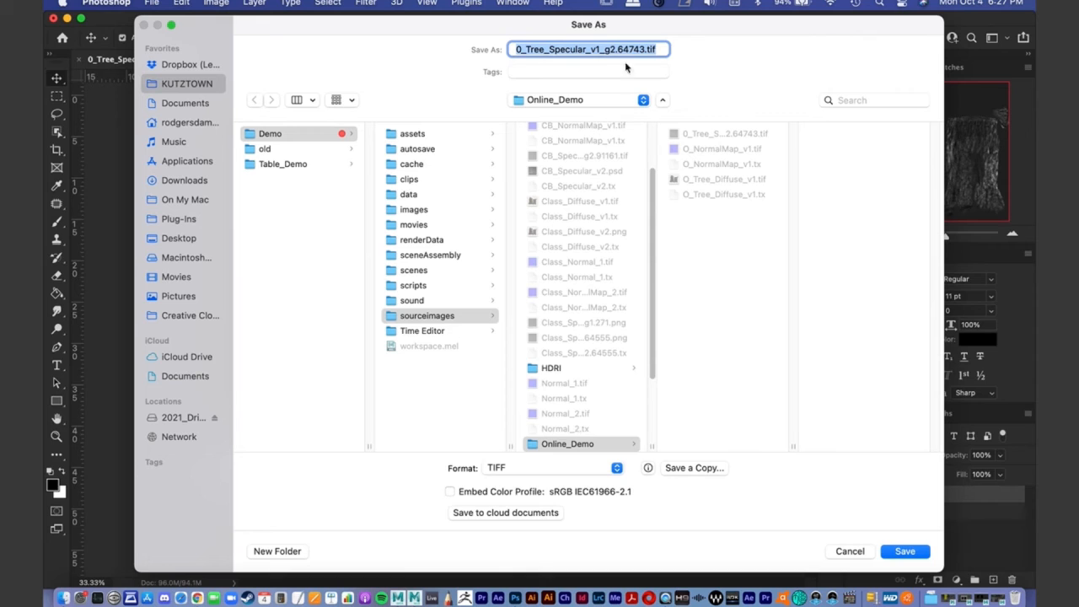
{"action": "left_click", "coordinate": [539, 470]}
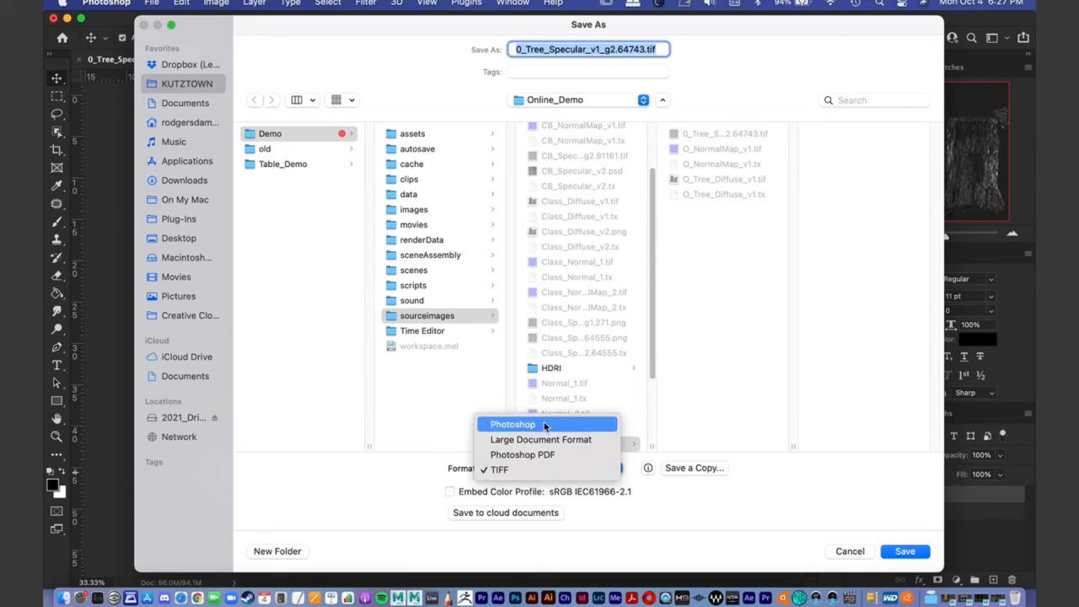
{"action": "left_click", "coordinate": [546, 425]}
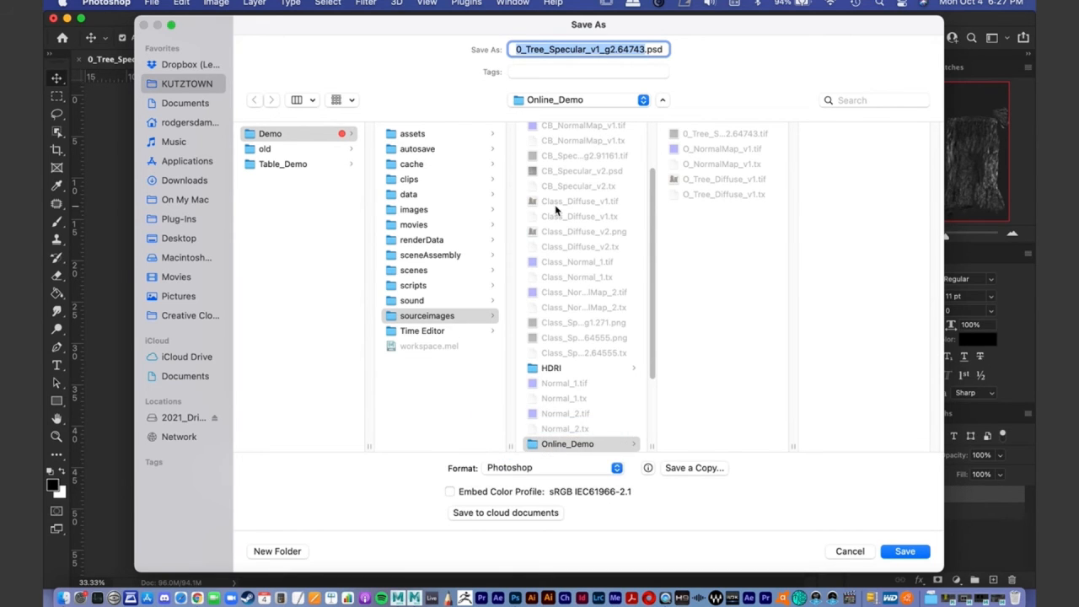
{"action": "left_click", "coordinate": [590, 49]}
{"action": "left_click_drag", "start_coordinate": [591, 49], "coordinate": [648, 49]}
{"action": "type", "text": "2"}
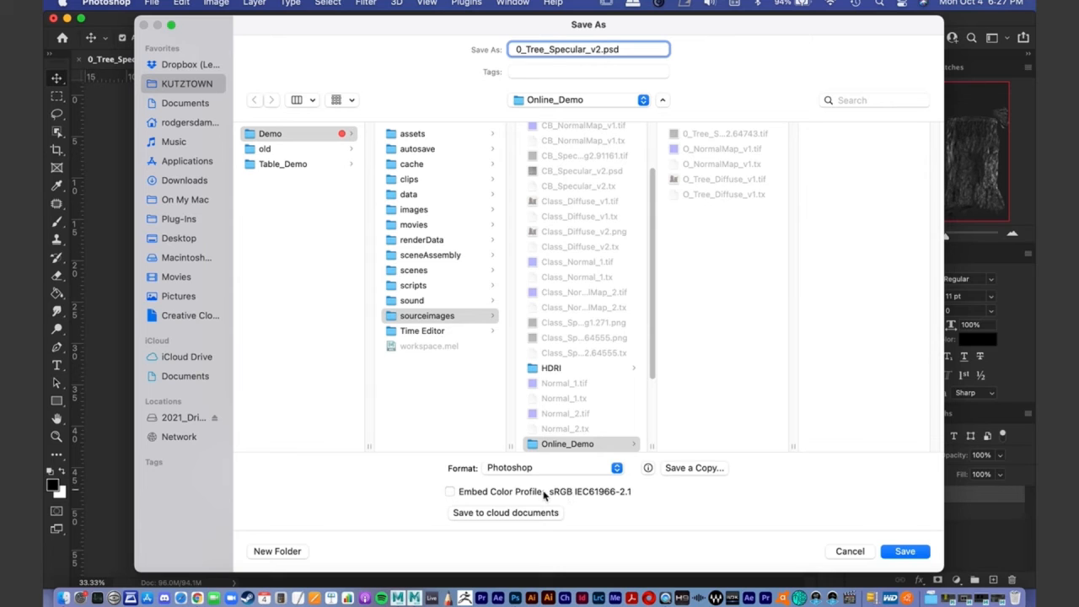
{"action": "left_click", "coordinate": [903, 552]}
{"action": "left_click", "coordinate": [790, 282]}
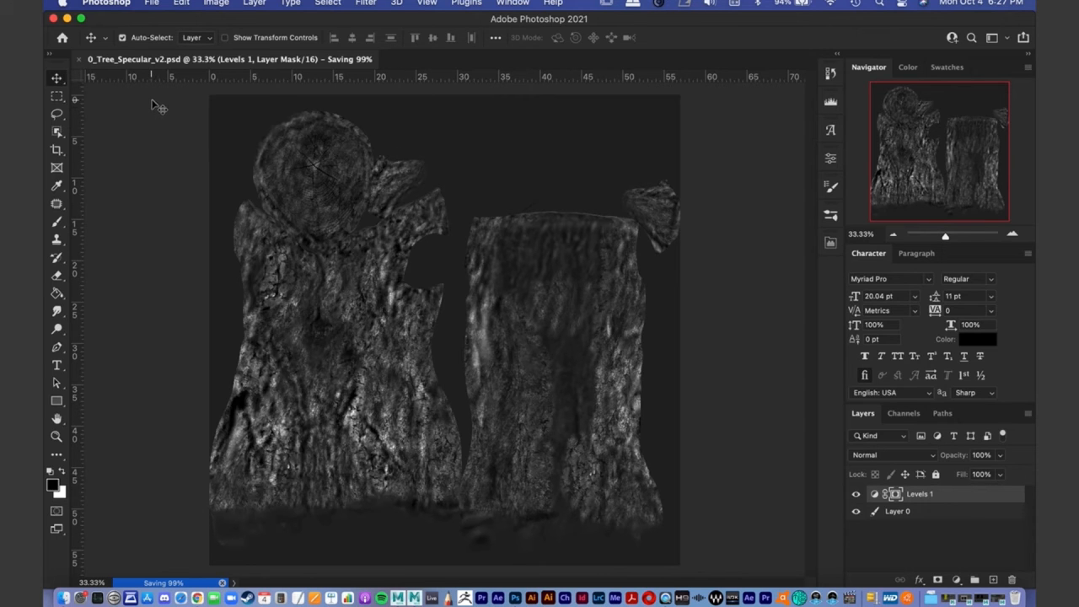
- Switch to Maya's Hypershade and select the Tree1 material in the node graph
{"action": "left_click", "coordinate": [67, 18]}
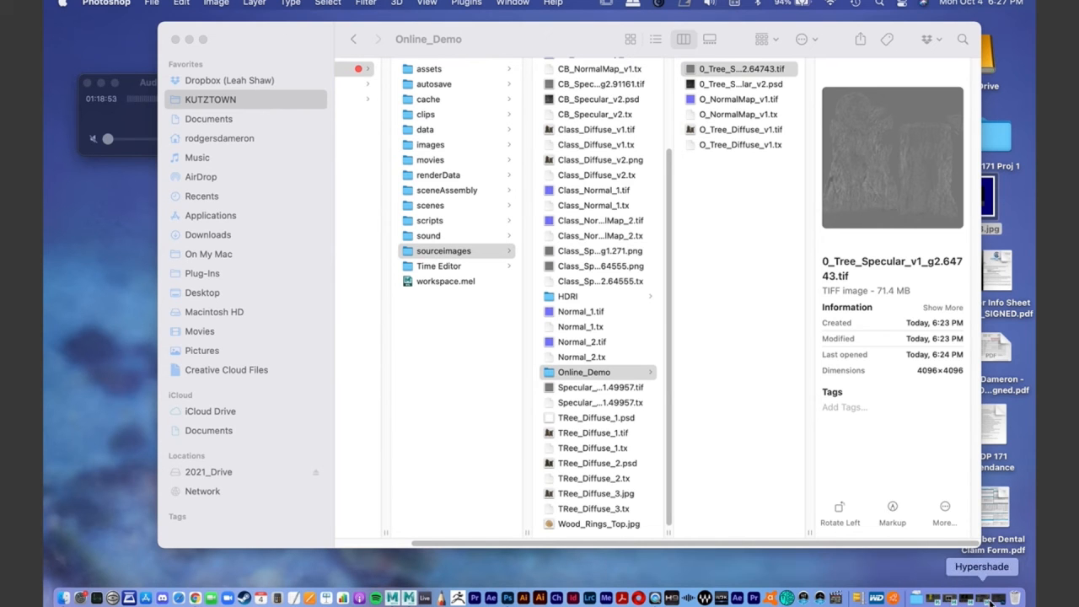
{"action": "left_click", "coordinate": [985, 600]}
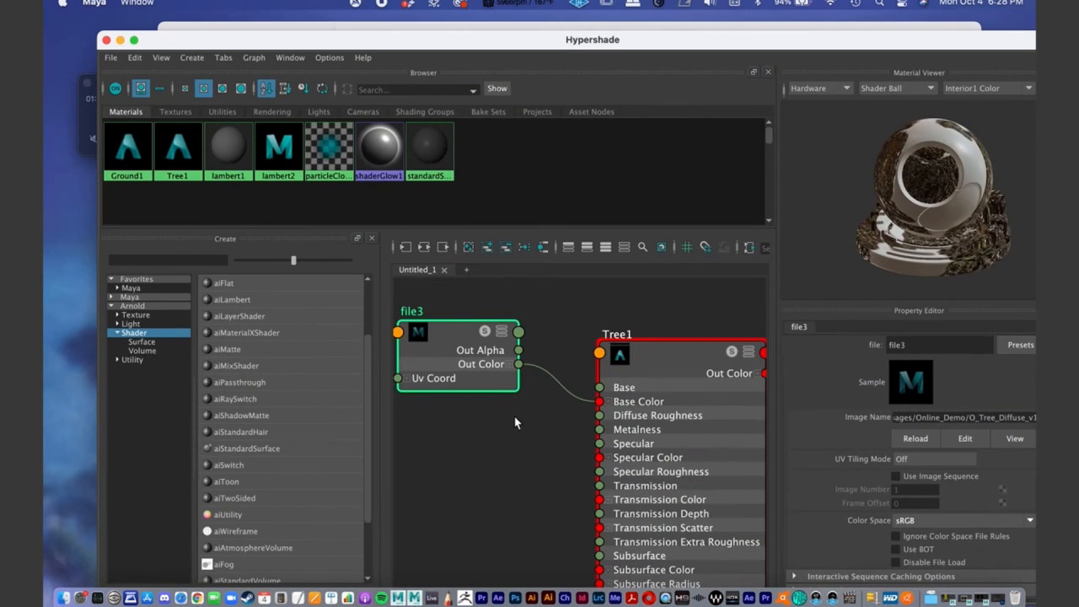
{"action": "middle_click_drag", "start_coordinate": [517, 424], "coordinate": [537, 340], "text": "alt"}
{"action": "scroll", "coordinate": [573, 362], "scroll_direction": "down", "scroll_amount": 8}
{"action": "middle_click_drag", "start_coordinate": [533, 409], "coordinate": [534, 439], "text": "alt"}
{"action": "scroll", "coordinate": [536, 437], "scroll_direction": "up", "scroll_amount": 2}
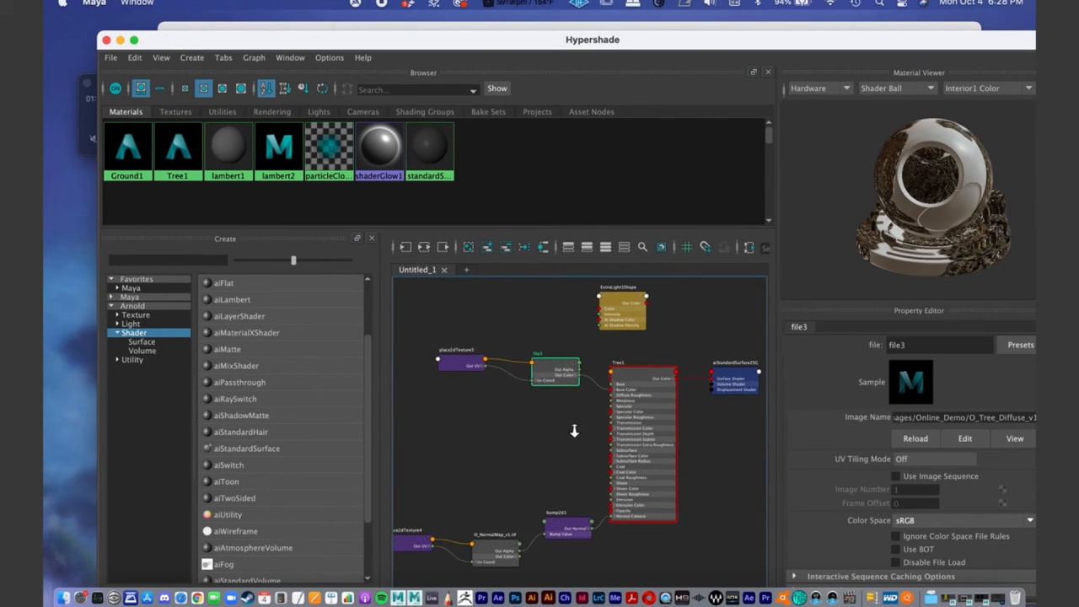
{"action": "left_click_drag", "start_coordinate": [634, 410], "coordinate": [638, 368]}
{"action": "left_click_drag", "start_coordinate": [481, 41], "coordinate": [427, 22]}
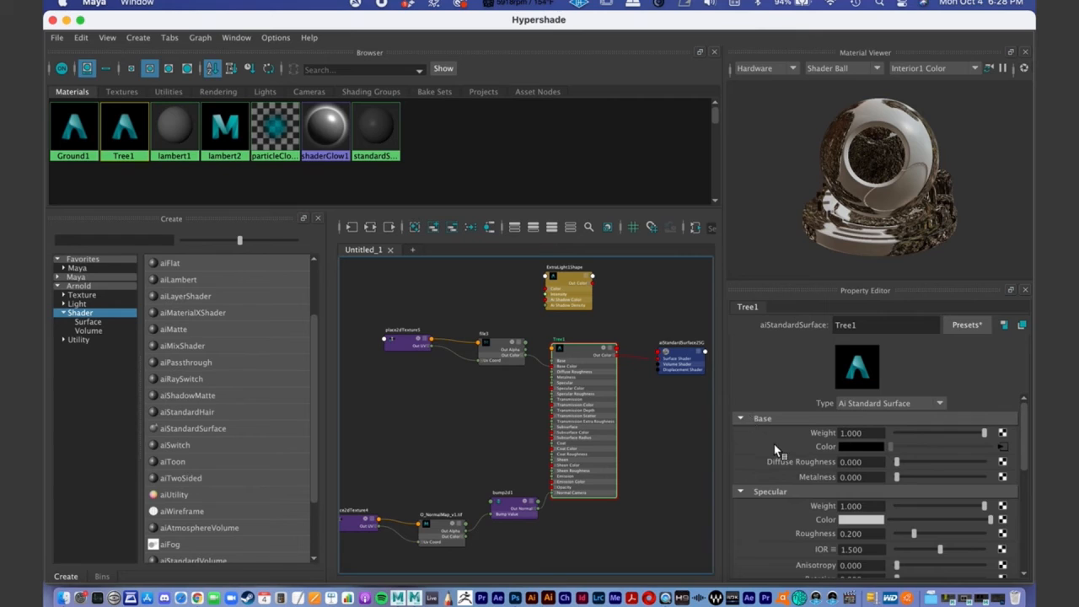
- Connect a new File texture to the Specular Color of the Tree1 material
{"action": "scroll", "coordinate": [775, 449], "scroll_direction": "down", "scroll_amount": 3}
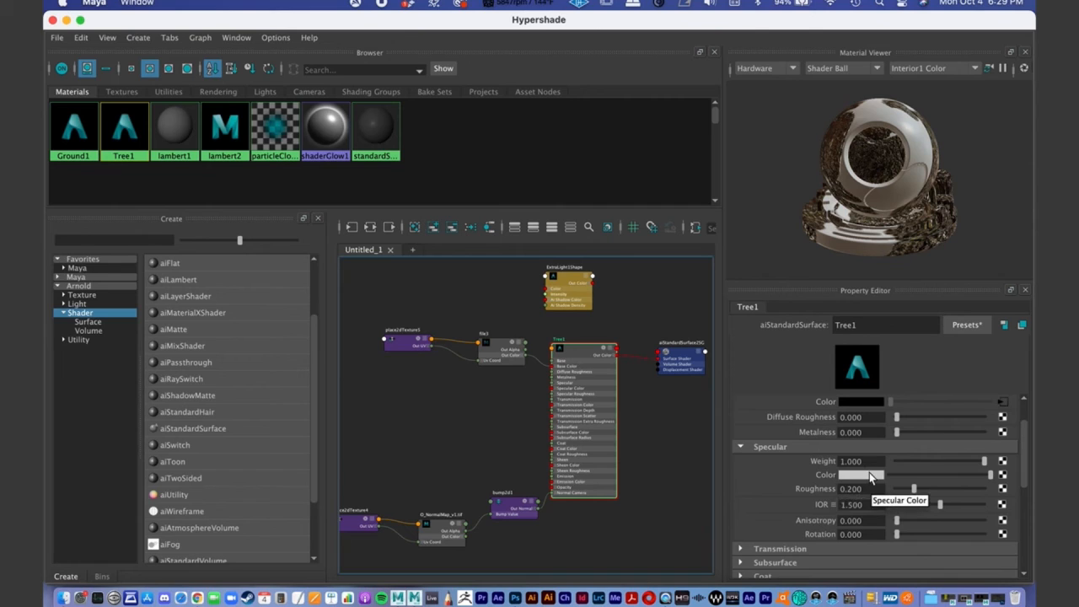
{"action": "left_click", "coordinate": [1002, 475]}
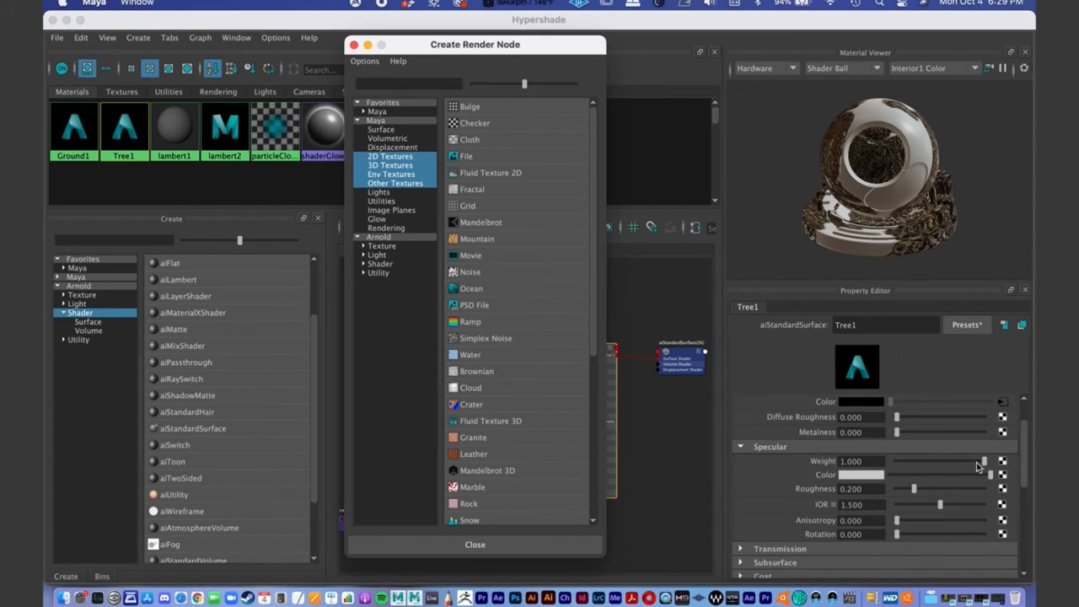
{"action": "left_click", "coordinate": [461, 157]}
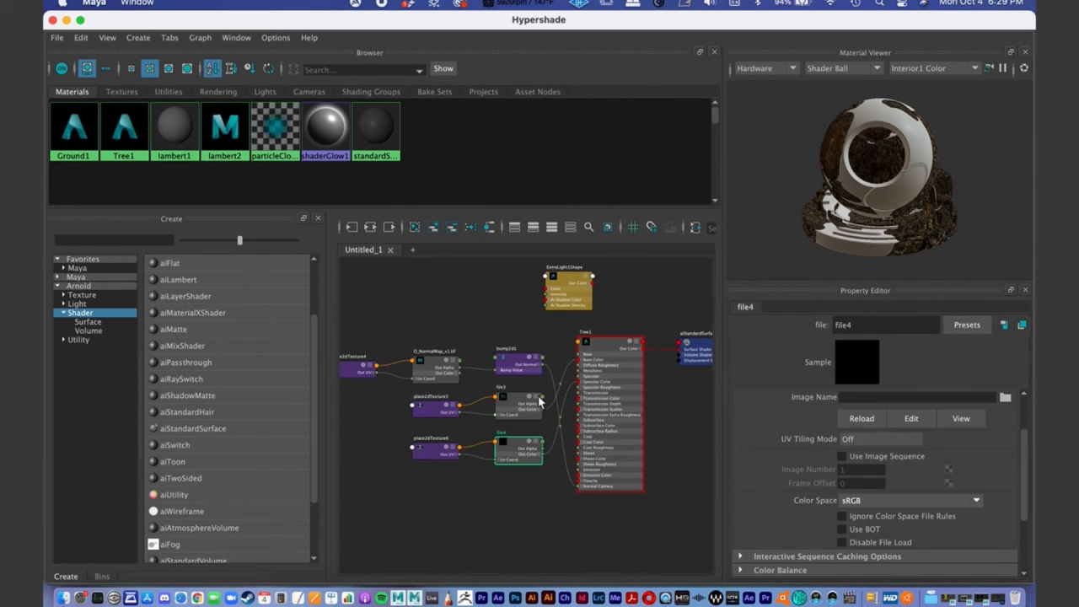
- Arrange the texture nodes beside Tree1, with the diffuse pair above, the specular pair beneath it, and the normal map and bump nodes lowest
{"action": "left_click_drag", "start_coordinate": [531, 362], "coordinate": [517, 515]}
{"action": "left_click_drag", "start_coordinate": [452, 363], "coordinate": [418, 514]}
{"action": "middle_click_drag", "start_coordinate": [390, 419], "coordinate": [416, 388], "text": "alt"}
{"action": "scroll", "coordinate": [415, 385], "scroll_direction": "down", "scroll_amount": 1}
{"action": "left_click_drag", "start_coordinate": [402, 347], "coordinate": [394, 481]}
{"action": "middle_click_drag", "start_coordinate": [540, 378], "coordinate": [533, 402], "text": "alt"}
{"action": "left_click_drag", "start_coordinate": [534, 402], "coordinate": [537, 350]}
{"action": "left_click_drag", "start_coordinate": [470, 411], "coordinate": [466, 354]}
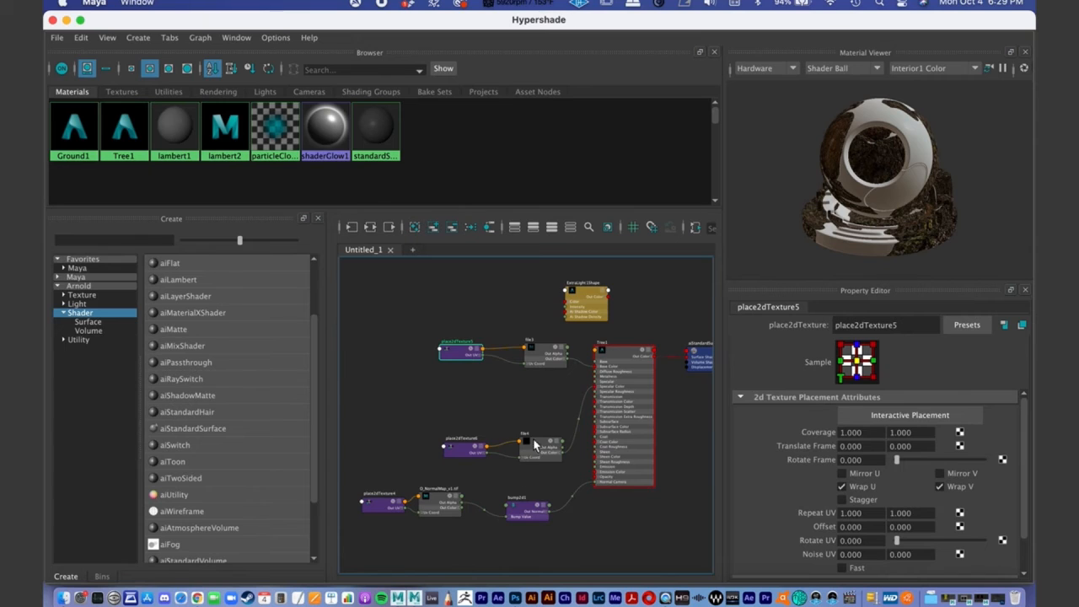
{"action": "left_click_drag", "start_coordinate": [534, 449], "coordinate": [525, 393]}
{"action": "left_click_drag", "start_coordinate": [457, 447], "coordinate": [444, 403]}
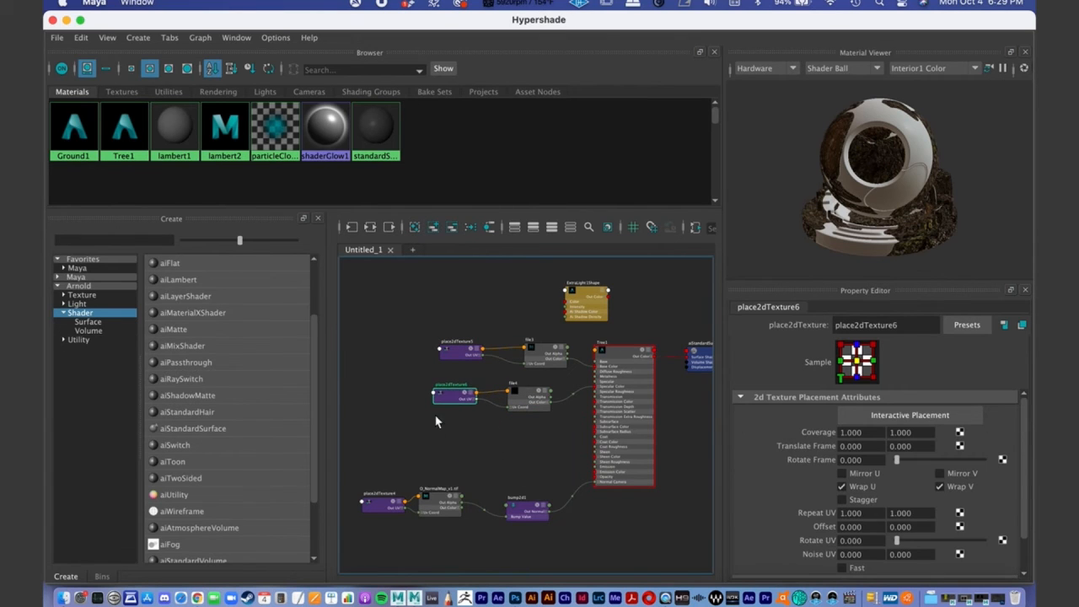
- Load 0_Tree_Specular_v2.psd from sourceimages/Online_Demo as the image of the file4 node
{"action": "left_click", "coordinate": [380, 501]}
{"action": "scroll", "coordinate": [532, 384], "scroll_direction": "up", "scroll_amount": 3}
{"action": "scroll", "coordinate": [613, 380], "scroll_direction": "up", "scroll_amount": 3}
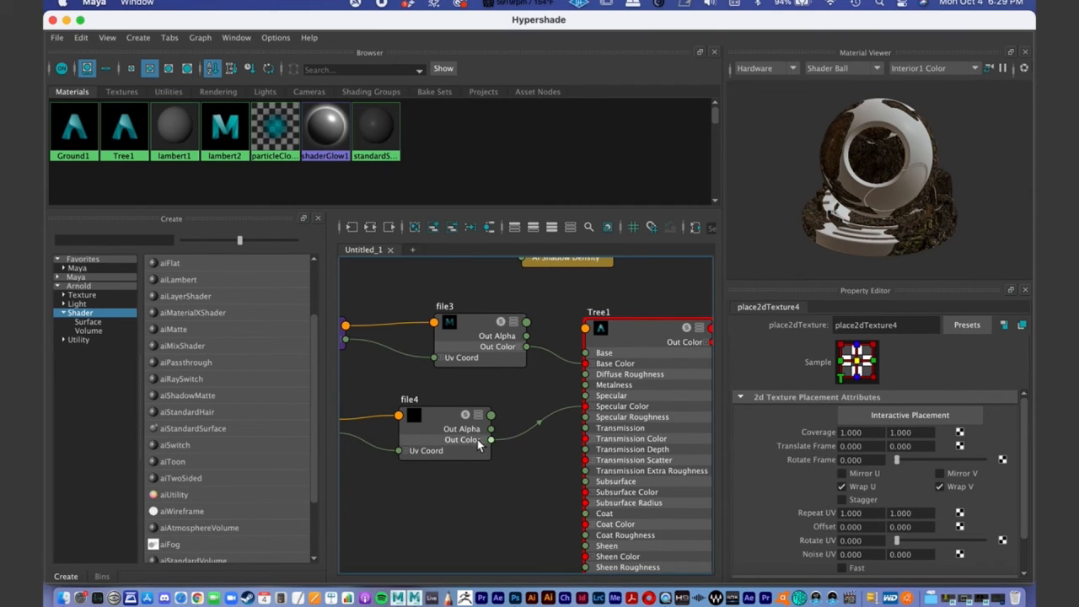
{"action": "left_click", "coordinate": [582, 407]}
{"action": "scroll", "coordinate": [602, 464], "scroll_direction": "down", "scroll_amount": 2}
{"action": "left_click_drag", "start_coordinate": [512, 427], "coordinate": [504, 427]}
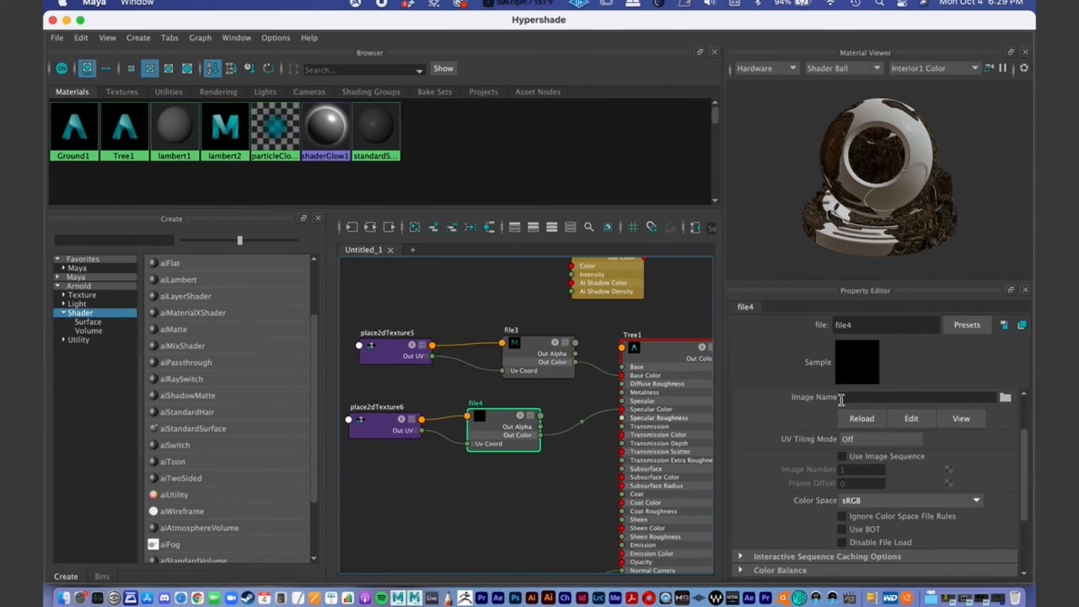
{"action": "left_click", "coordinate": [1006, 398]}
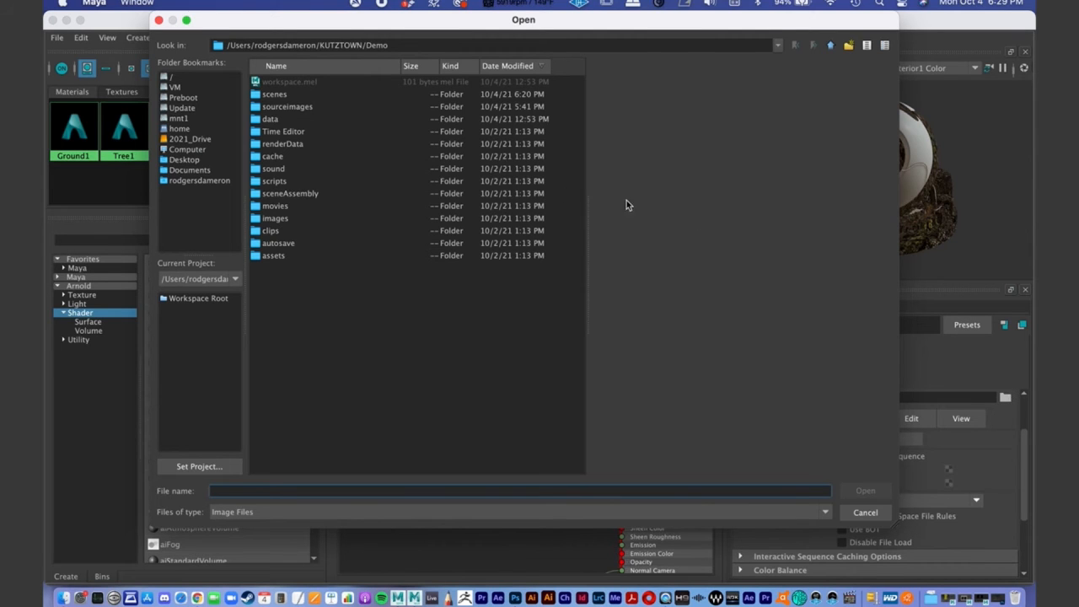
{"action": "double_click", "coordinate": [285, 107]}
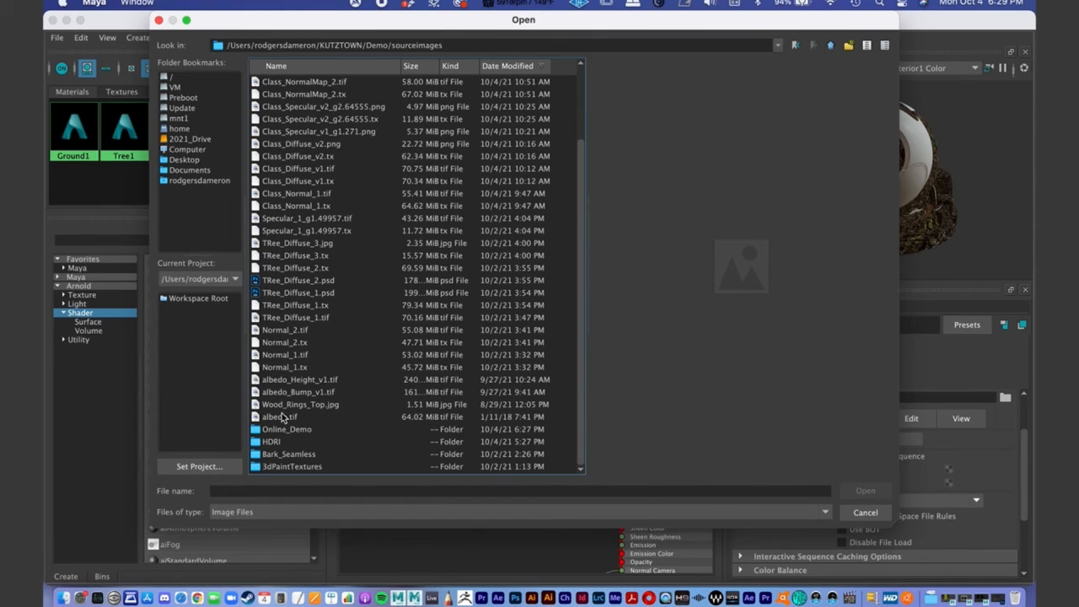
{"action": "double_click", "coordinate": [288, 430]}
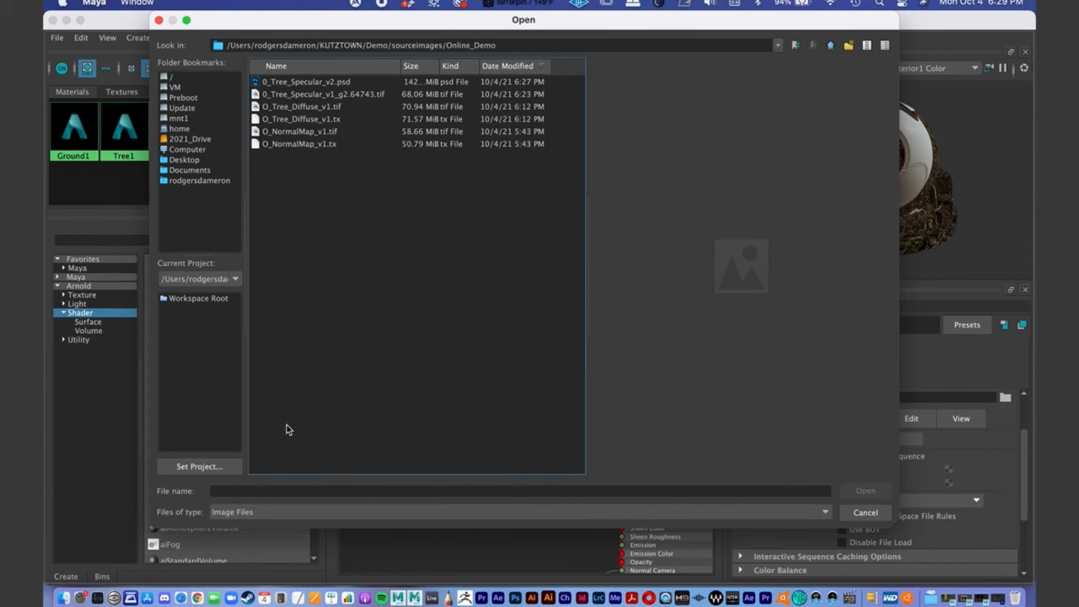
{"action": "left_click", "coordinate": [307, 83]}
{"action": "left_click", "coordinate": [865, 494]}
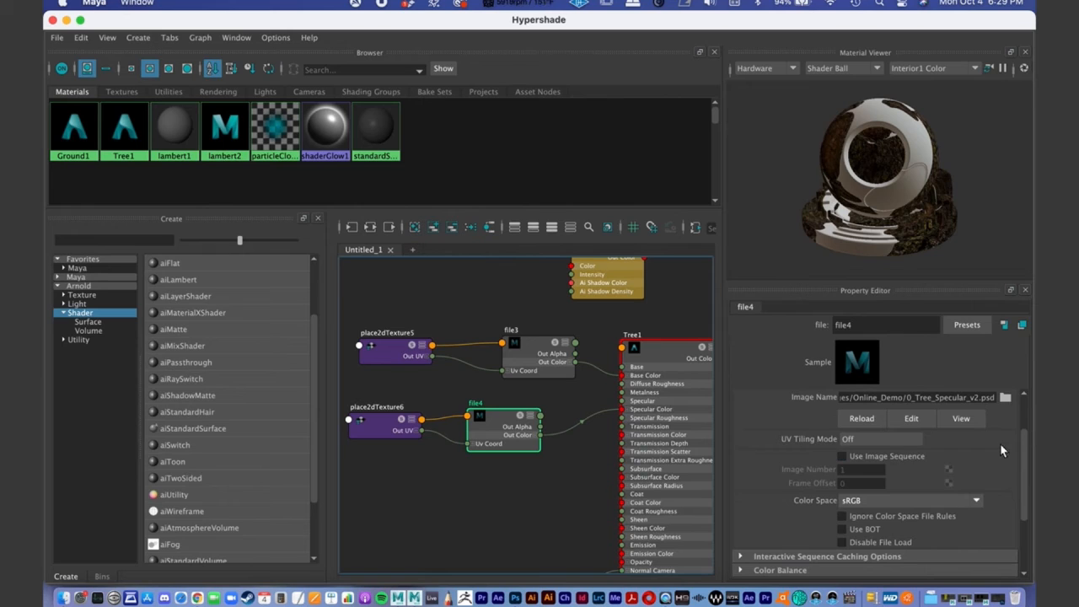
- Select the Tree1 material and bring up the Arnold RenderView with its snapshot strip collapsed
{"action": "left_click", "coordinate": [669, 411]}
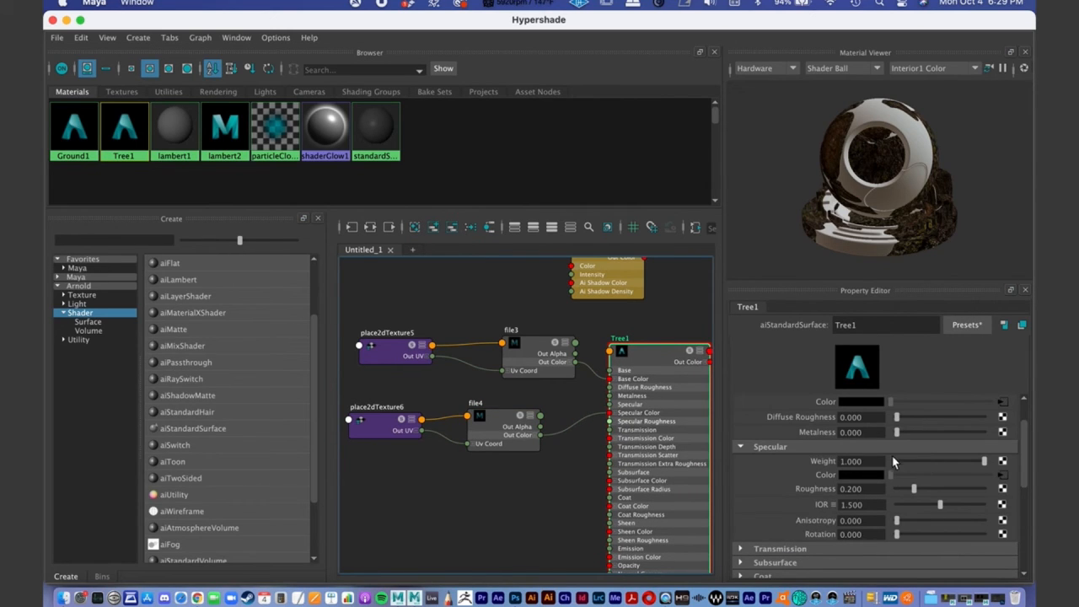
{"action": "left_click", "coordinate": [985, 600]}
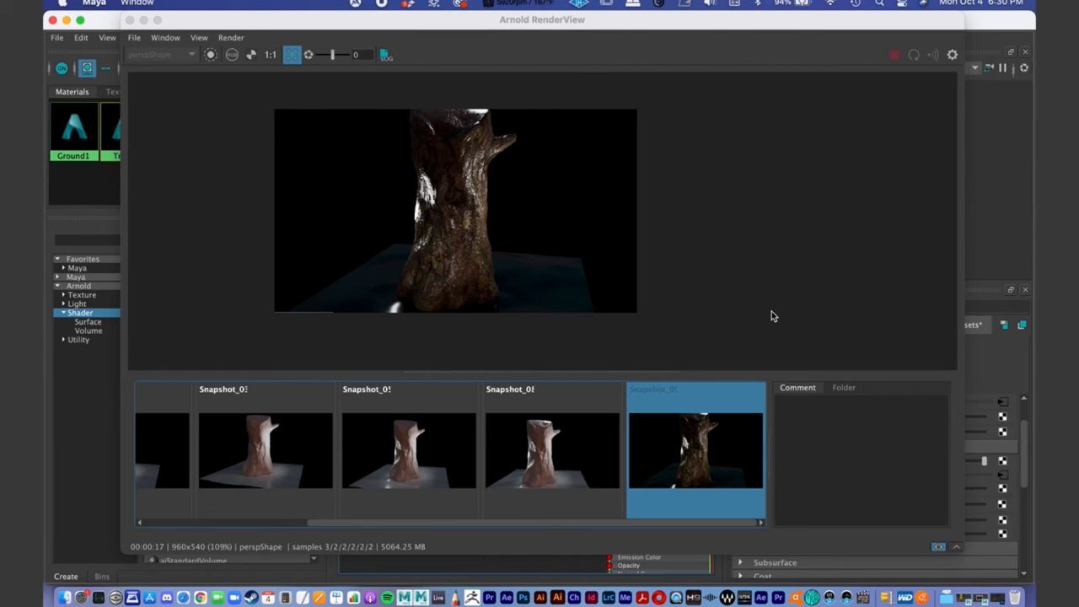
{"action": "left_click", "coordinate": [955, 546]}
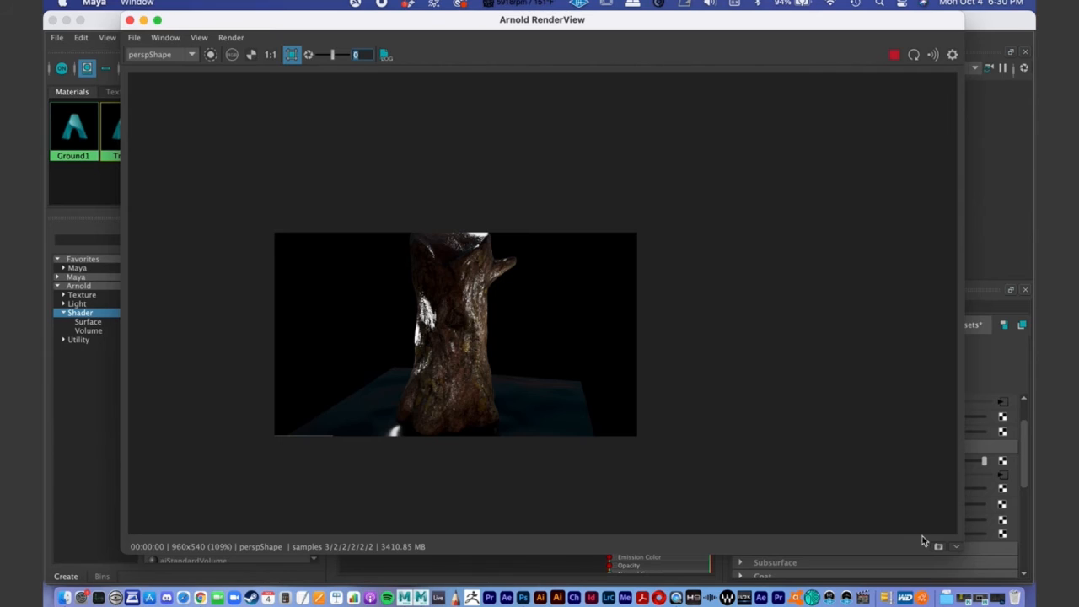
- Bring the main Maya scene window into view beside the Arnold RenderView and reframe the stump in the perspective view
{"action": "left_click_drag", "start_coordinate": [324, 25], "coordinate": [292, 25]}
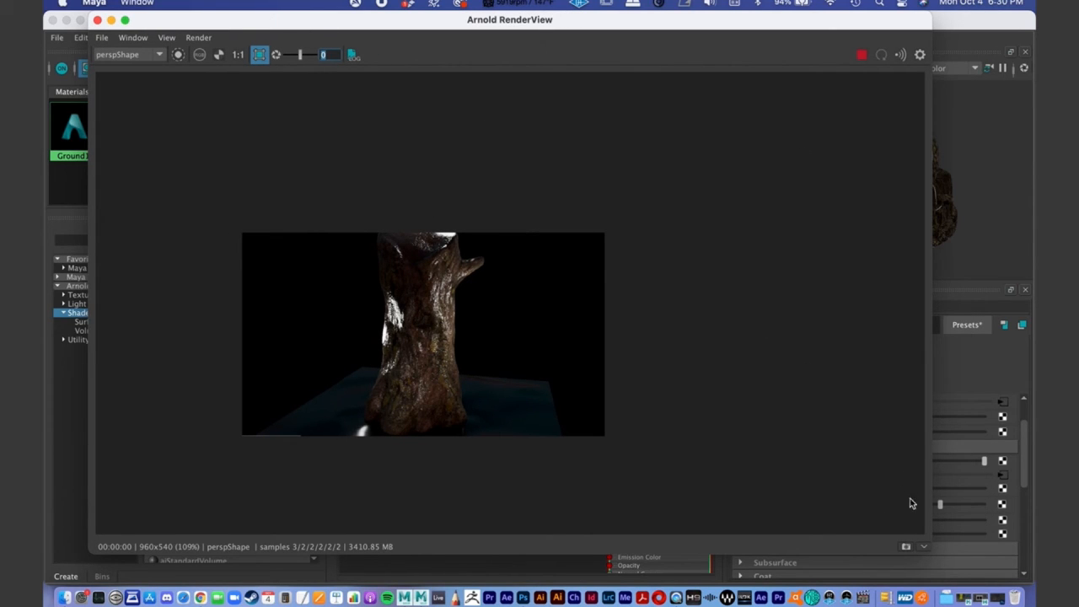
{"action": "left_click_drag", "start_coordinate": [274, 26], "coordinate": [533, 83]}
{"action": "left_click", "coordinate": [66, 20]}
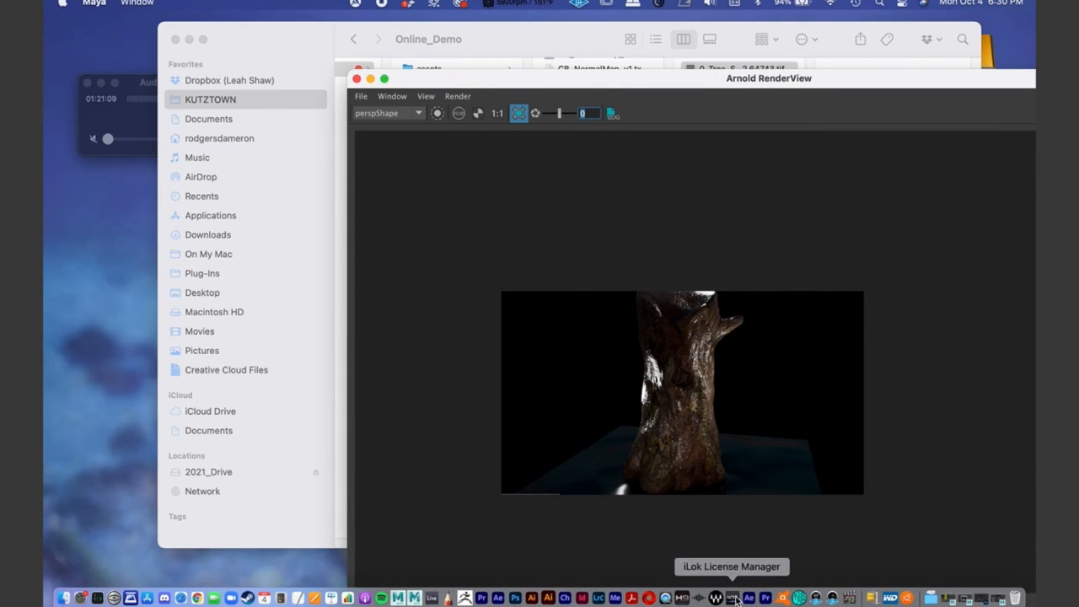
{"action": "right_click", "coordinate": [399, 598]}
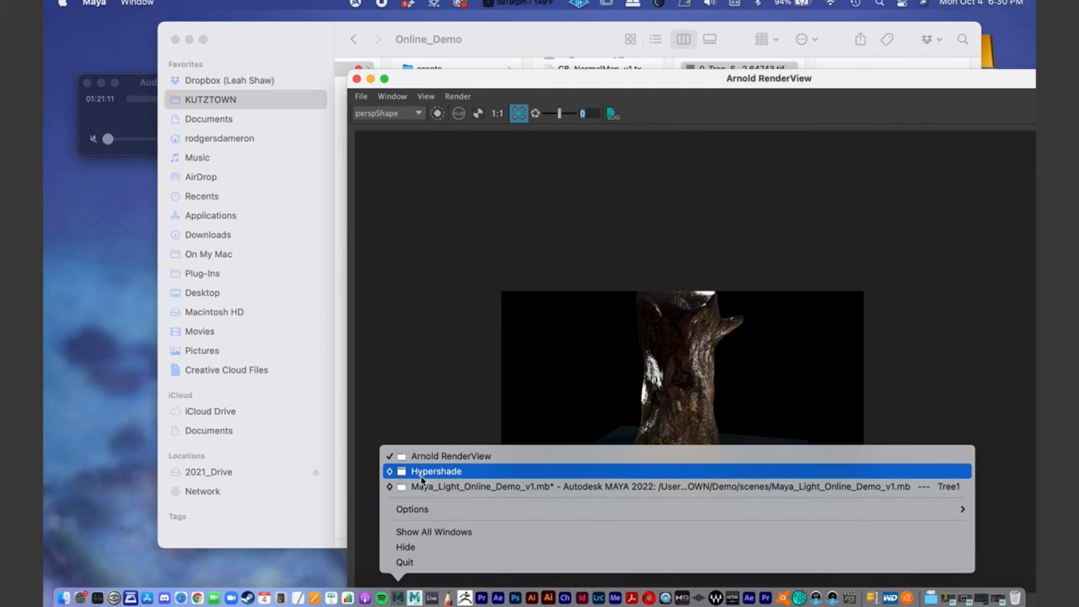
{"action": "left_click", "coordinate": [422, 487]}
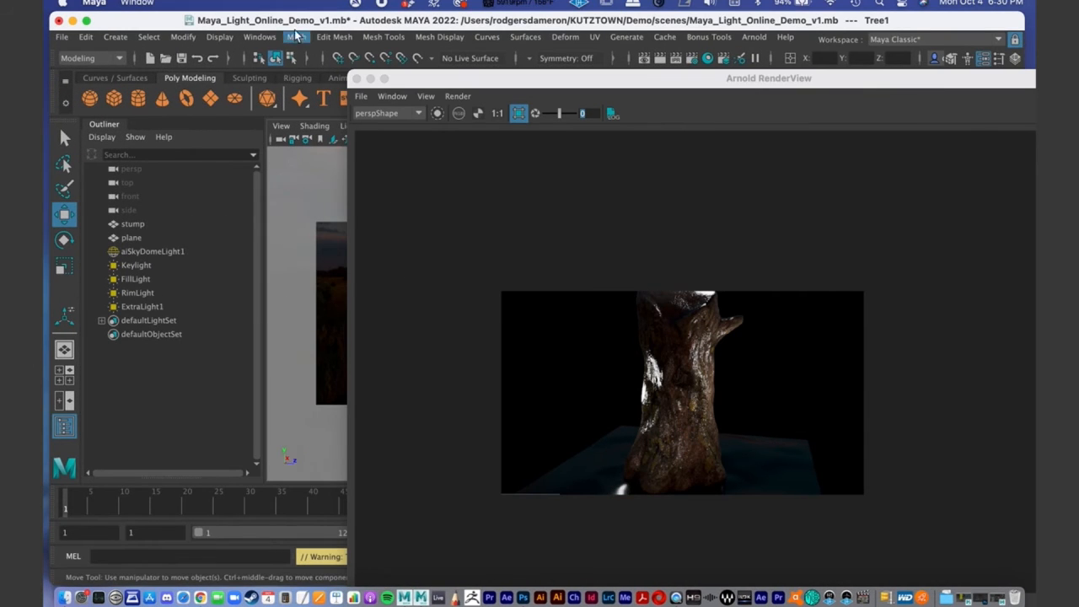
{"action": "left_click_drag", "start_coordinate": [297, 21], "coordinate": [288, 21]}
{"action": "left_click_drag", "start_coordinate": [438, 79], "coordinate": [704, 114]}
{"action": "left_click", "coordinate": [439, 311]}
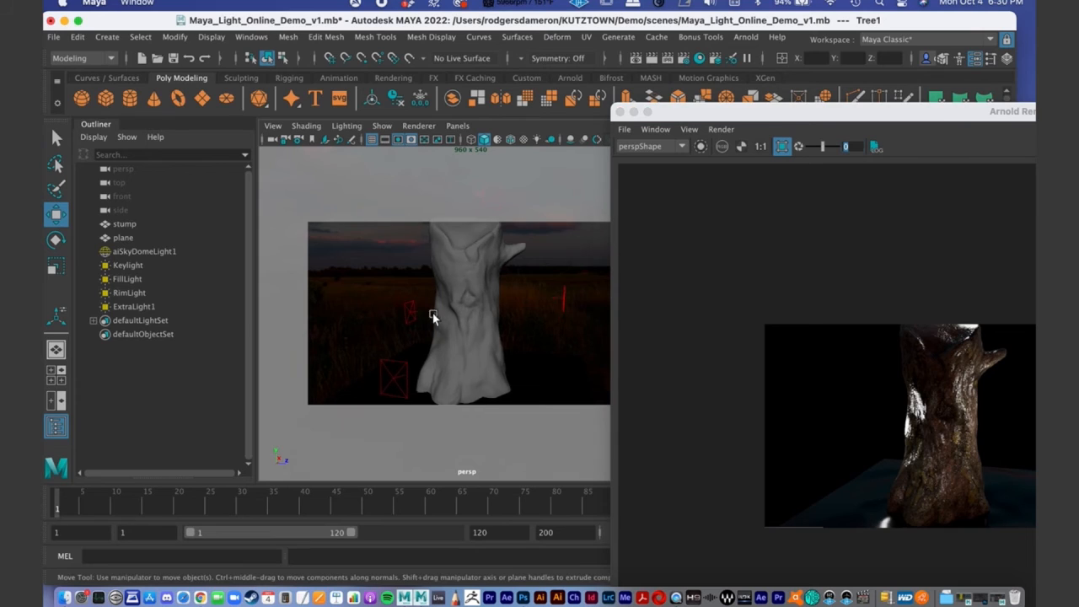
{"action": "middle_click_drag", "start_coordinate": [440, 311], "coordinate": [423, 327], "text": "alt"}
{"action": "right_click_drag", "start_coordinate": [418, 302], "coordinate": [460, 295], "text": "alt"}
- Return to the Arnold RenderView and restart its live render session
{"action": "left_click_drag", "start_coordinate": [704, 111], "coordinate": [201, 1]}
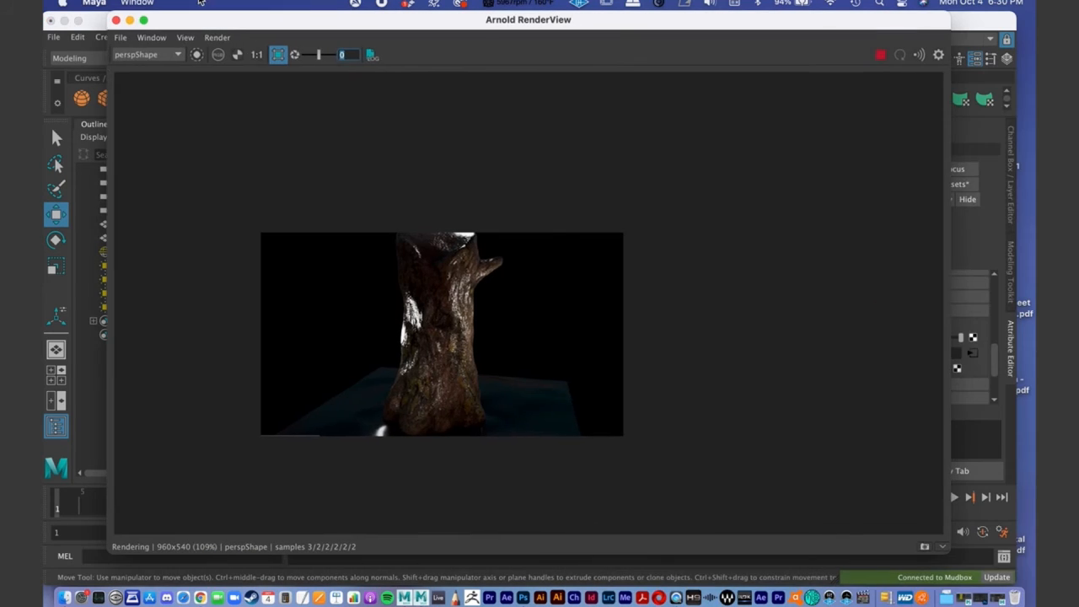
{"action": "left_click", "coordinate": [943, 547]}
{"action": "left_click", "coordinate": [942, 547]}
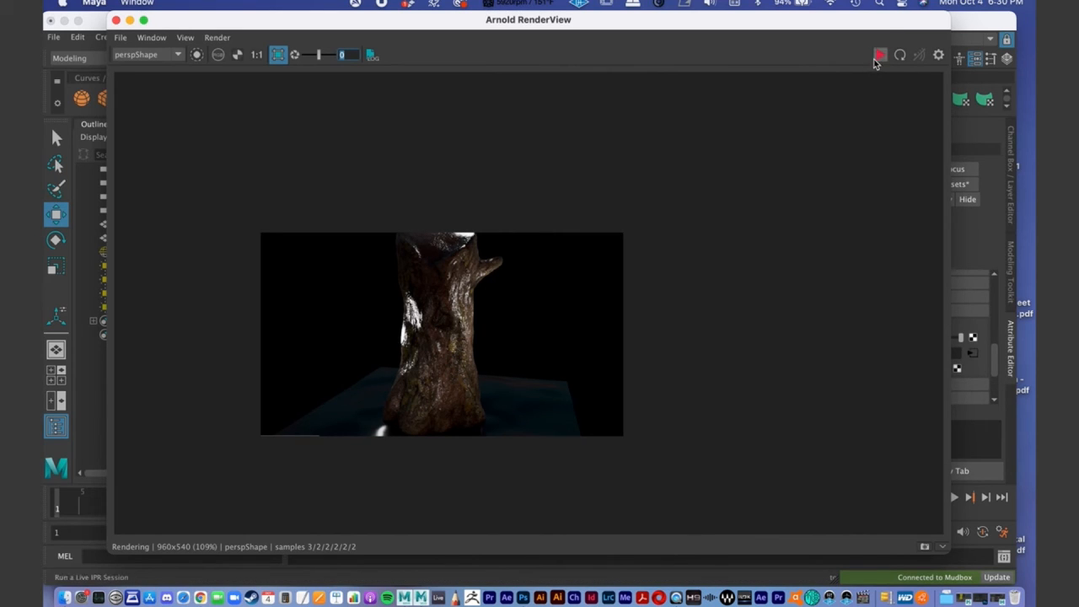
{"action": "left_click", "coordinate": [879, 55]}
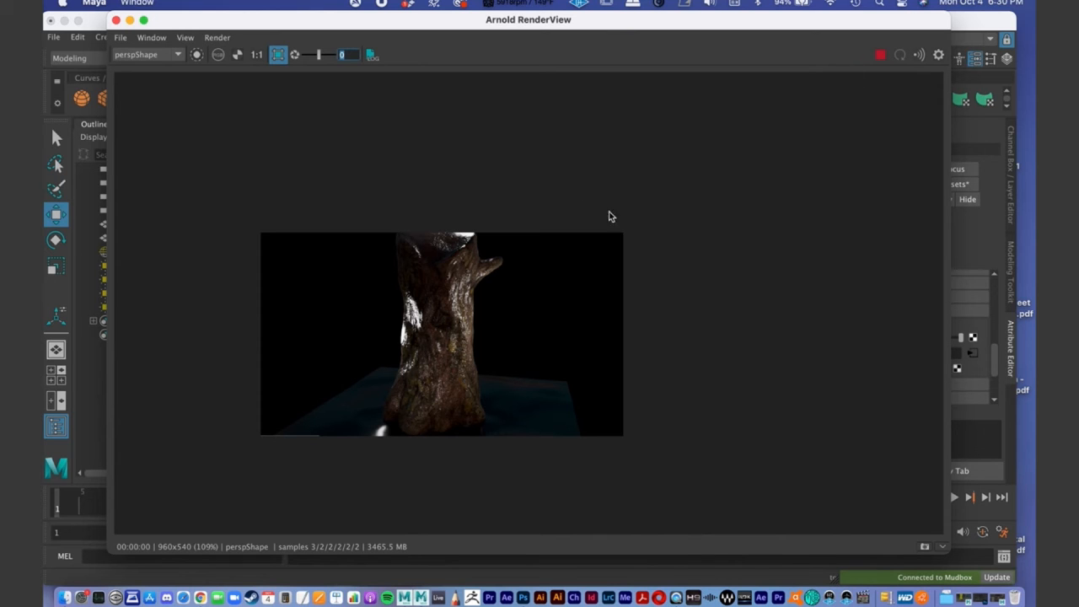
- Reframe the stump in the perspective view and look through the saved render snapshots
{"action": "left_click_drag", "start_coordinate": [298, 26], "coordinate": [596, 43]}
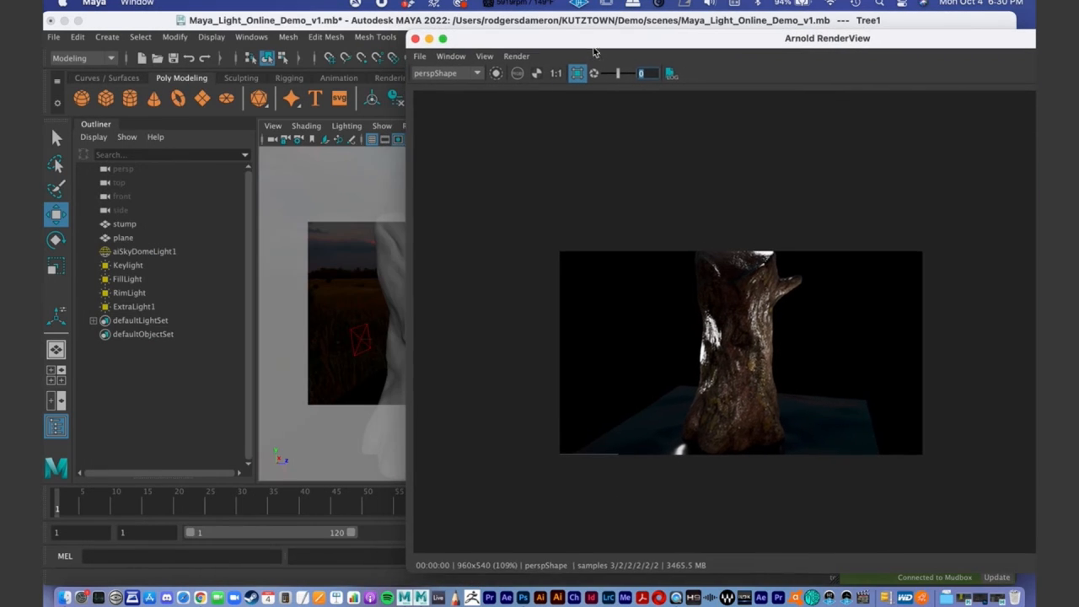
{"action": "left_click", "coordinate": [368, 340]}
{"action": "middle_click_drag", "start_coordinate": [368, 341], "coordinate": [362, 333], "text": "alt"}
{"action": "right_click_drag", "start_coordinate": [361, 332], "coordinate": [414, 332], "text": "alt"}
{"action": "middle_click_drag", "start_coordinate": [374, 332], "coordinate": [369, 336], "text": "alt"}
{"action": "left_click_drag", "start_coordinate": [542, 38], "coordinate": [218, 20]}
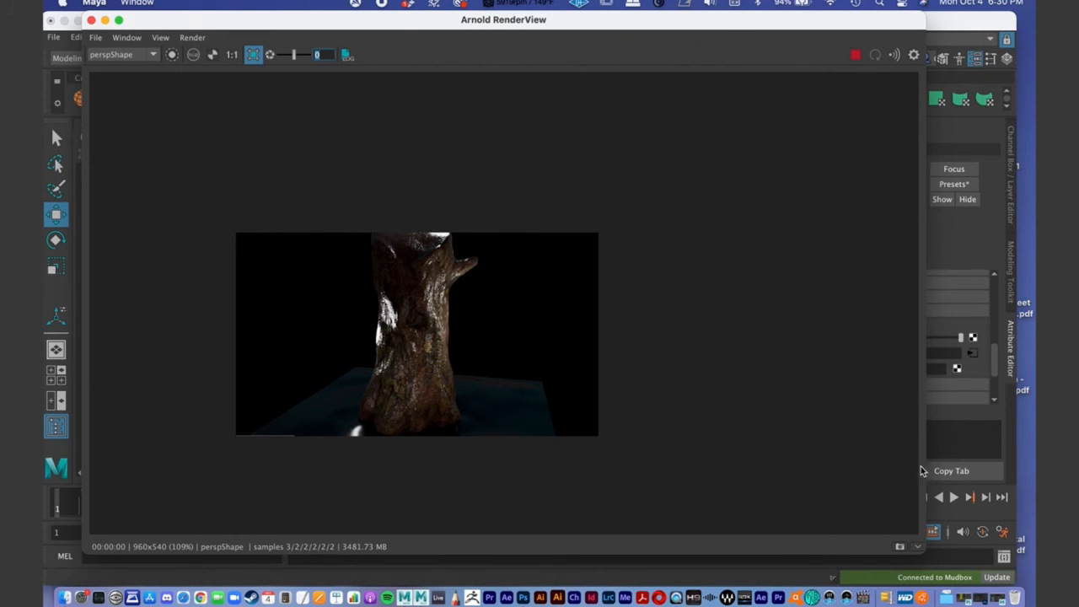
{"action": "left_click", "coordinate": [920, 546]}
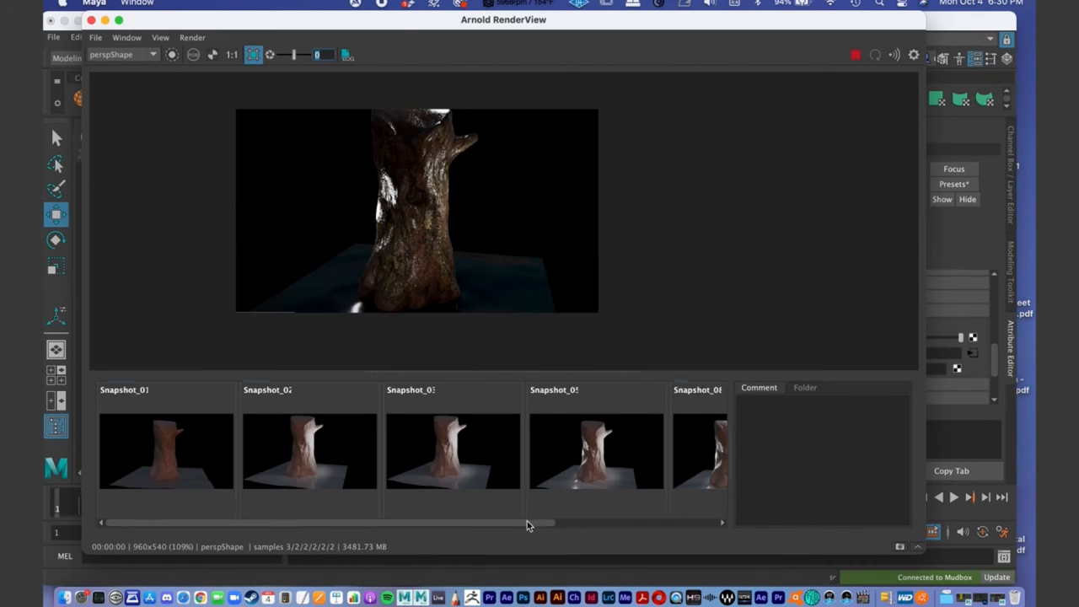
{"action": "left_click_drag", "start_coordinate": [528, 524], "coordinate": [700, 523]}
{"action": "left_click", "coordinate": [917, 546]}
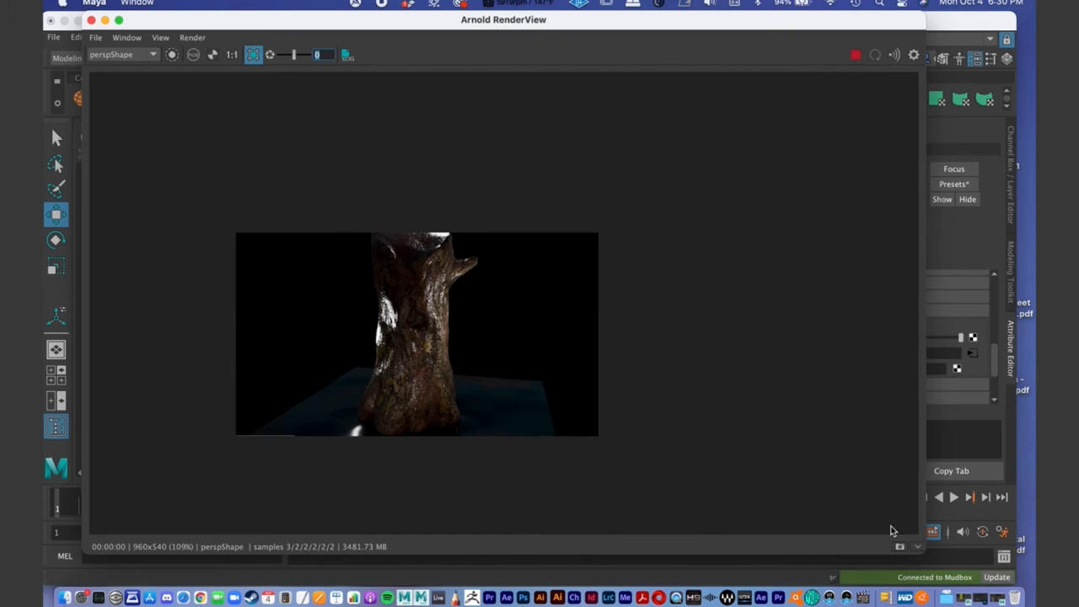
- Close the Arnold RenderView and start a fresh Arnold render of the scene
{"action": "left_click", "coordinate": [132, 56]}
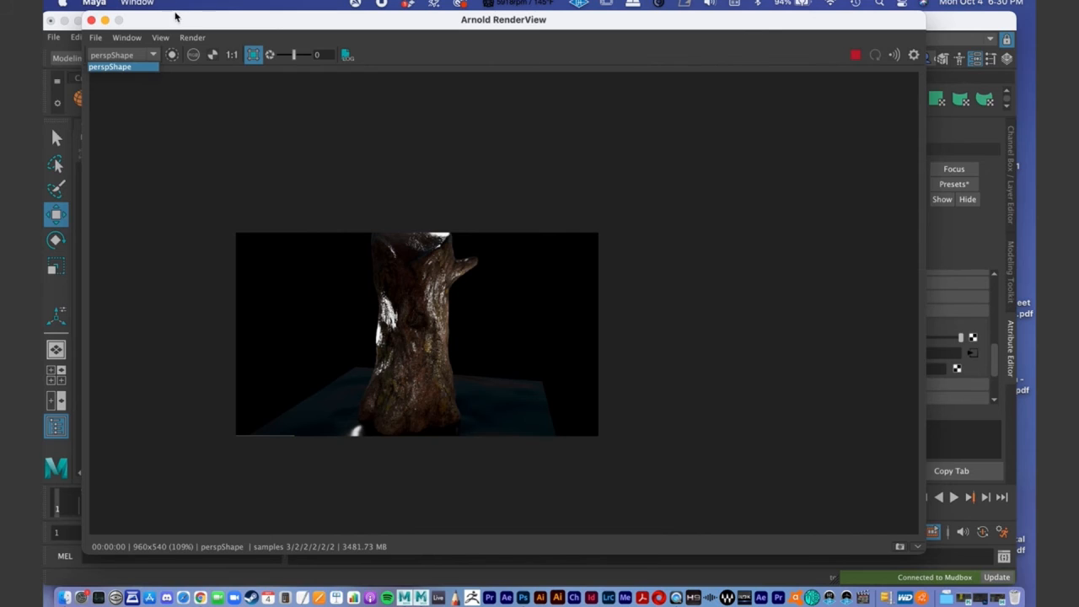
{"action": "left_click_drag", "start_coordinate": [181, 20], "coordinate": [330, 25]}
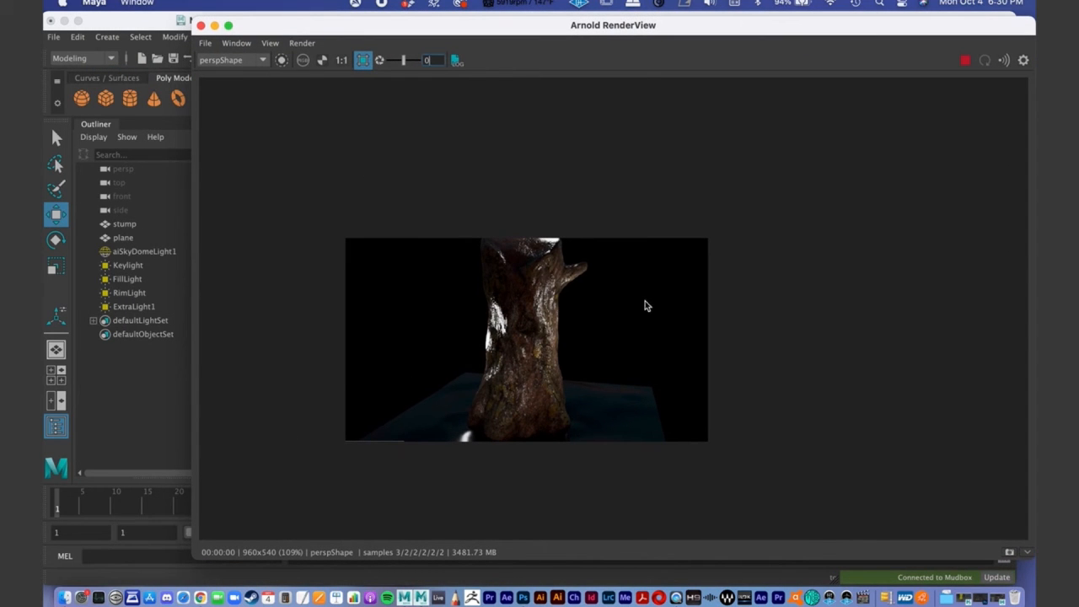
{"action": "scroll", "coordinate": [586, 260], "scroll_direction": "down", "scroll_amount": 2}
{"action": "left_click_drag", "start_coordinate": [443, 31], "coordinate": [349, 28]}
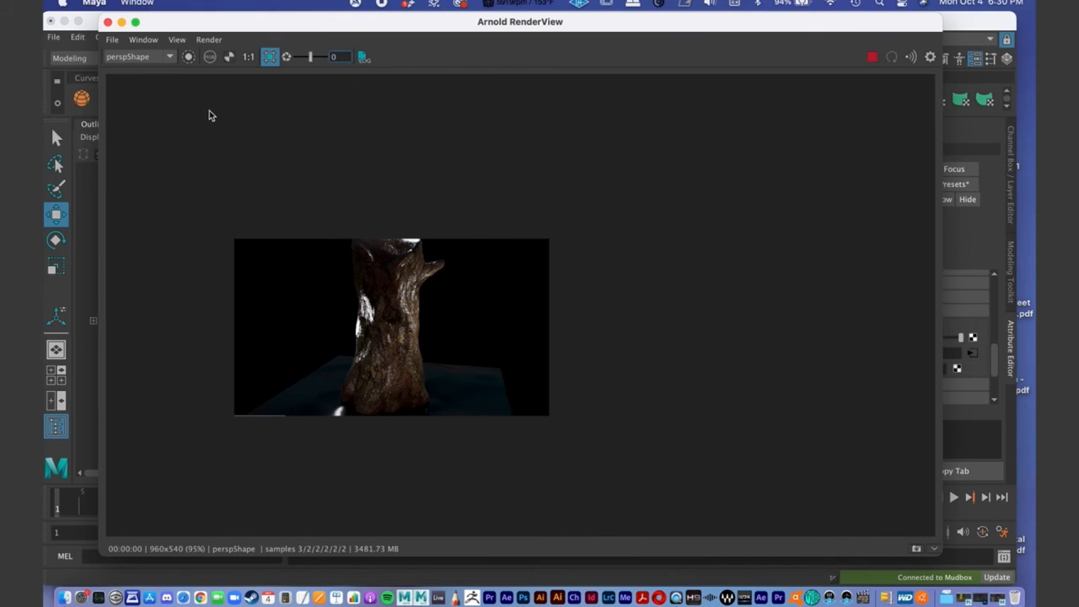
{"action": "left_click", "coordinate": [107, 22]}
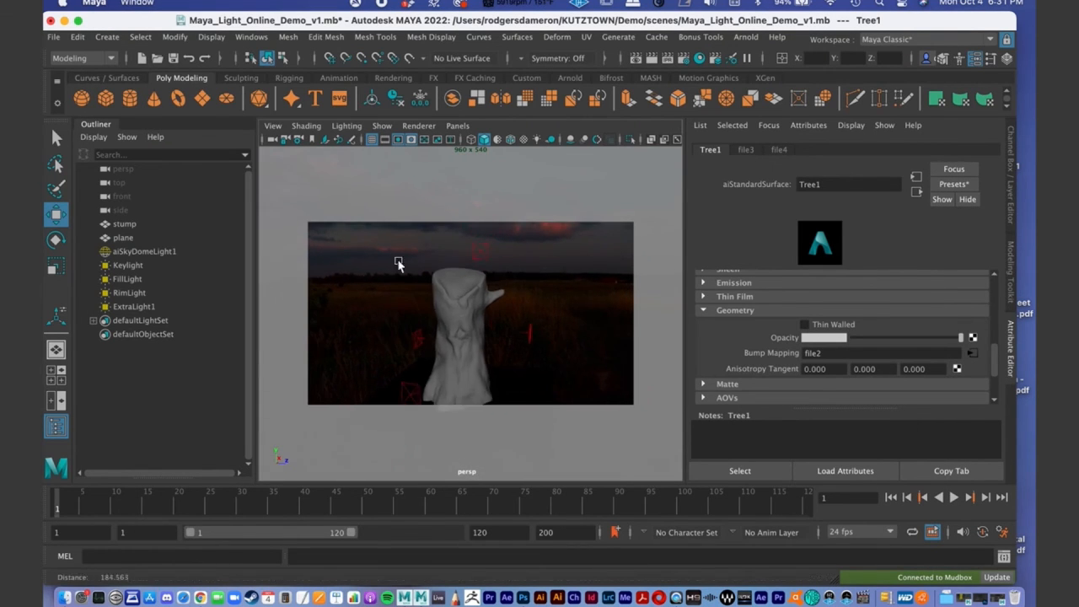
{"action": "left_click", "coordinate": [745, 37]}
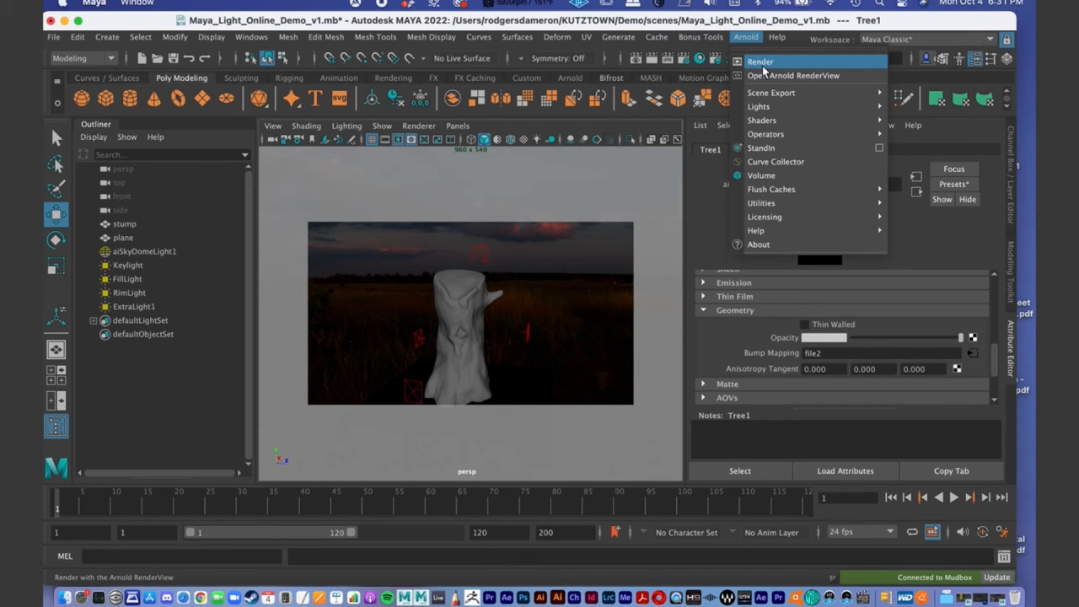
{"action": "left_click", "coordinate": [756, 71]}
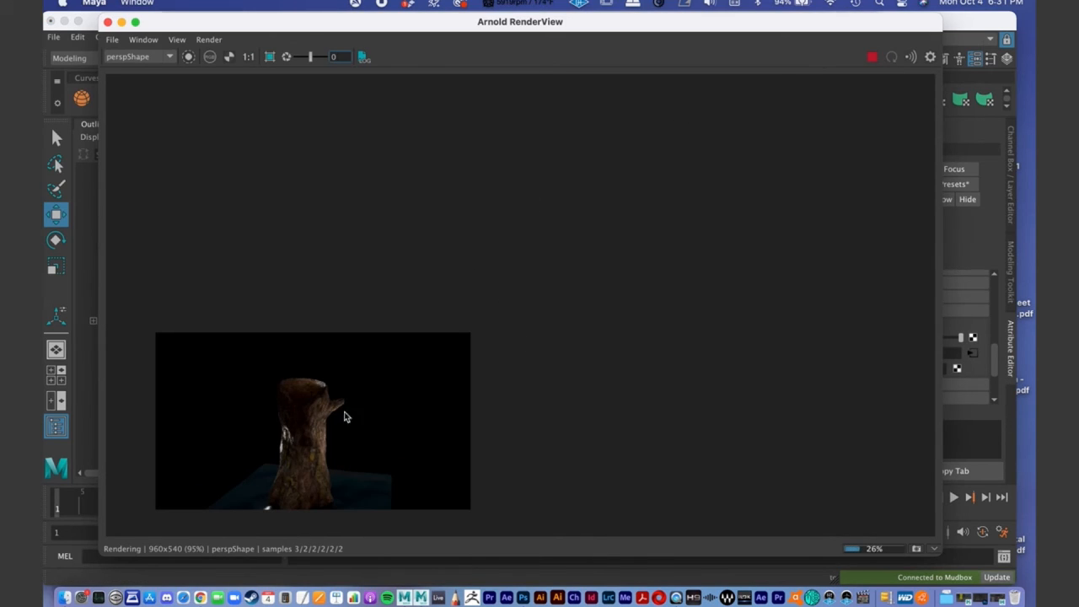
- Enlarge the new render and examine the specular highlights on the stump's bark
{"action": "left_click_drag", "start_coordinate": [305, 29], "coordinate": [359, 27]}
{"action": "middle_click_drag", "start_coordinate": [523, 265], "coordinate": [647, 133], "text": "alt"}
{"action": "right_click_drag", "start_coordinate": [321, 310], "coordinate": [841, 309], "text": "alt"}
{"action": "middle_click_drag", "start_coordinate": [768, 307], "coordinate": [721, 354], "text": "alt"}
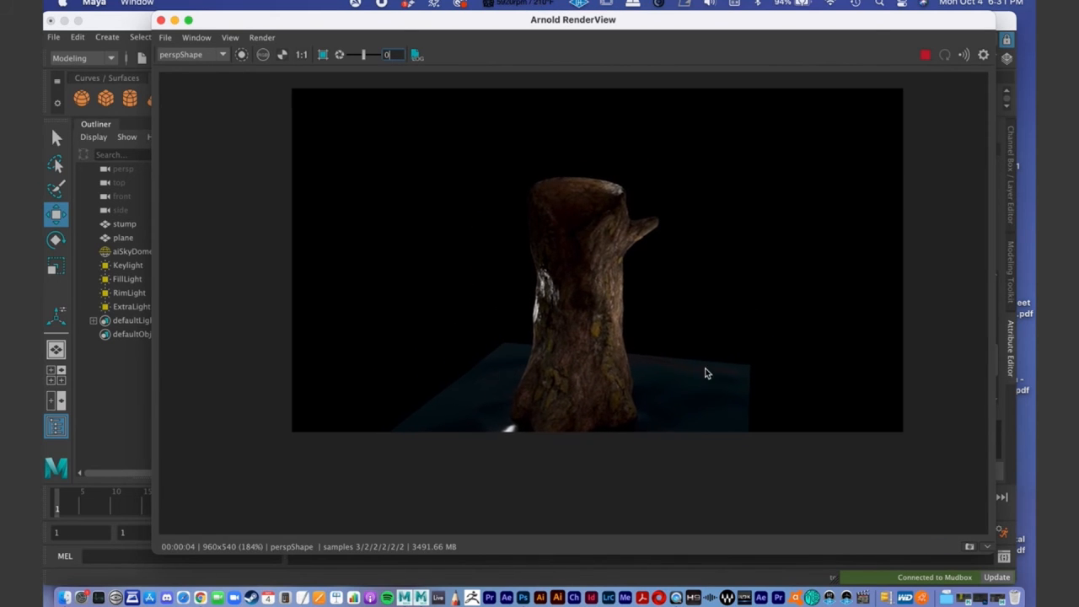
{"action": "left_click", "coordinate": [989, 545]}
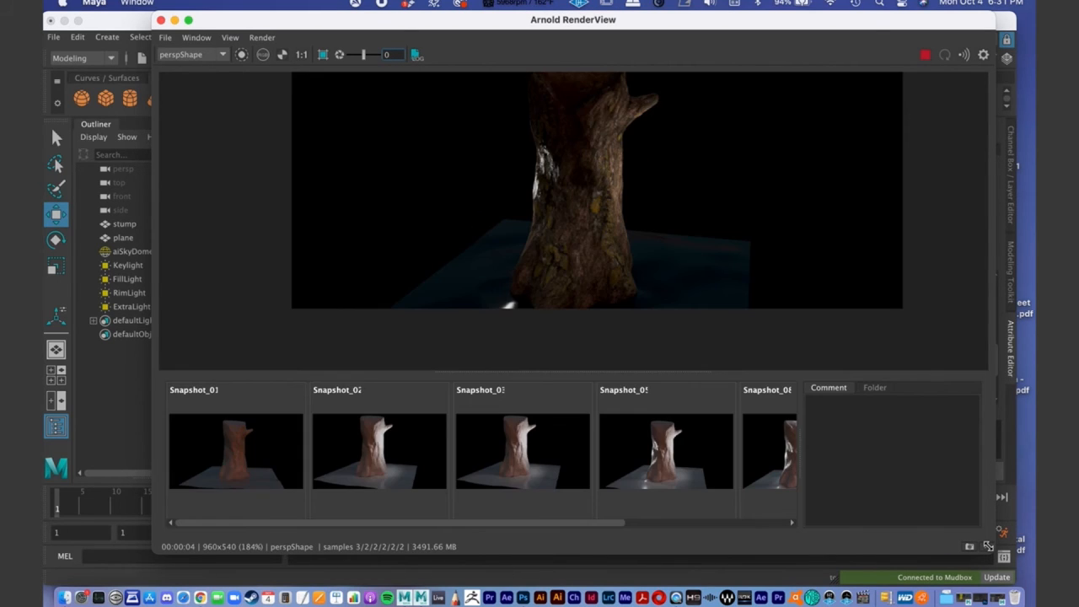
{"action": "left_click", "coordinate": [989, 546]}
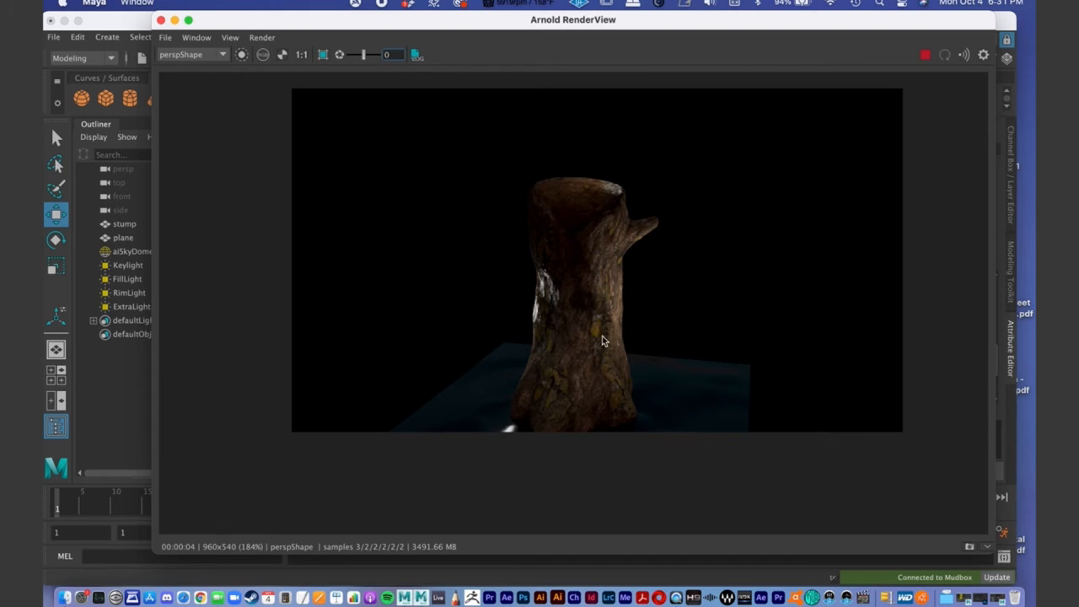
- Frame the stump closer from another angle in the perspective view and examine the updated Arnold render
{"action": "double_click", "coordinate": [328, 22]}
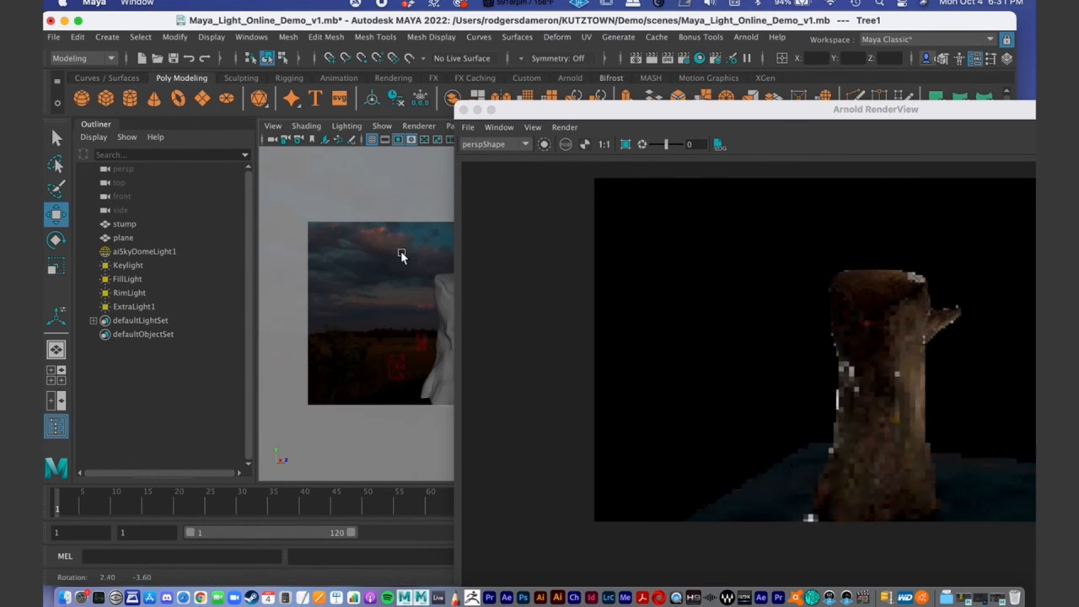
{"action": "right_click_drag", "start_coordinate": [354, 287], "coordinate": [337, 302], "text": "alt"}
{"action": "left_click_drag", "start_coordinate": [397, 315], "coordinate": [395, 321], "text": "alt"}
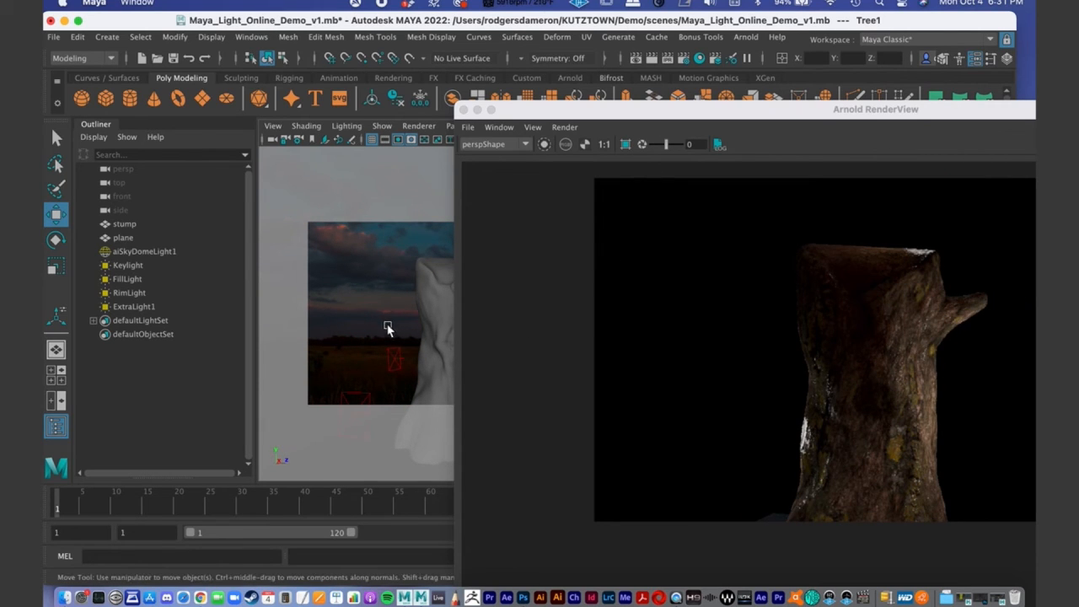
{"action": "right_click_drag", "start_coordinate": [388, 328], "coordinate": [361, 283], "text": "alt"}
{"action": "left_click_drag", "start_coordinate": [361, 284], "coordinate": [384, 295], "text": "alt"}
{"action": "double_click", "coordinate": [638, 116]}
{"action": "left_click_drag", "start_coordinate": [313, 48], "coordinate": [243, 49]}
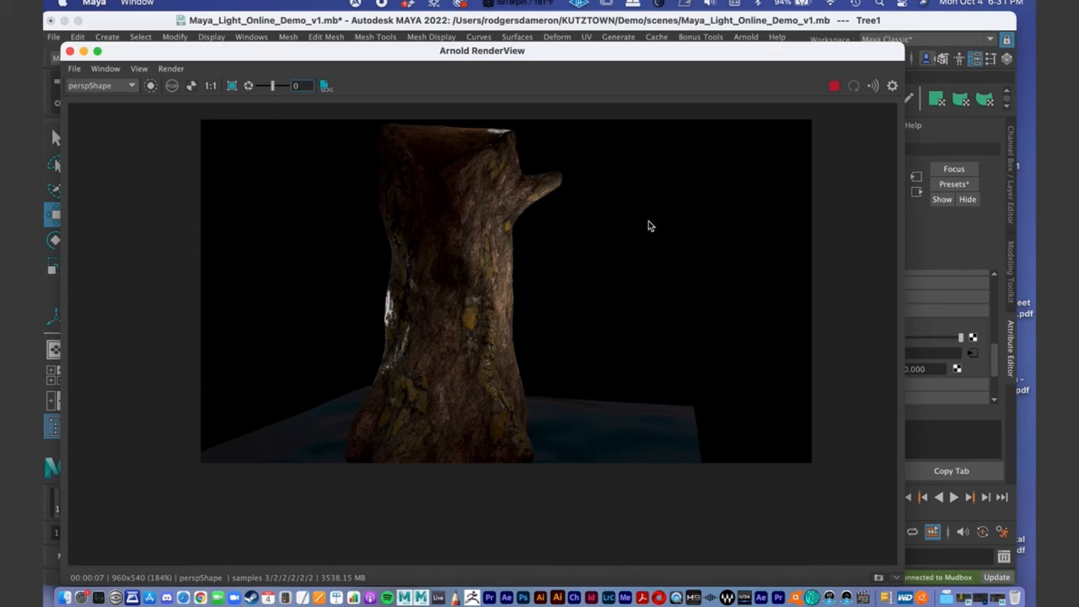
{"action": "left_click_drag", "start_coordinate": [502, 57], "coordinate": [501, 20]}
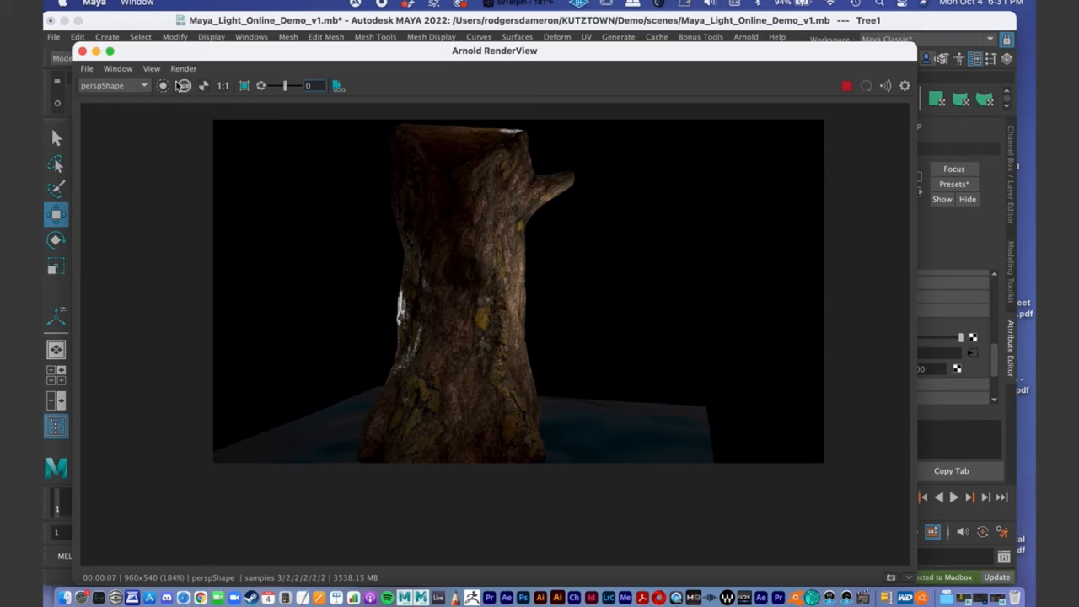
- In Hypershade, set Tree1's specular weight to 0.232 and its specular roughness to 0.096
{"action": "left_click", "coordinate": [995, 597]}
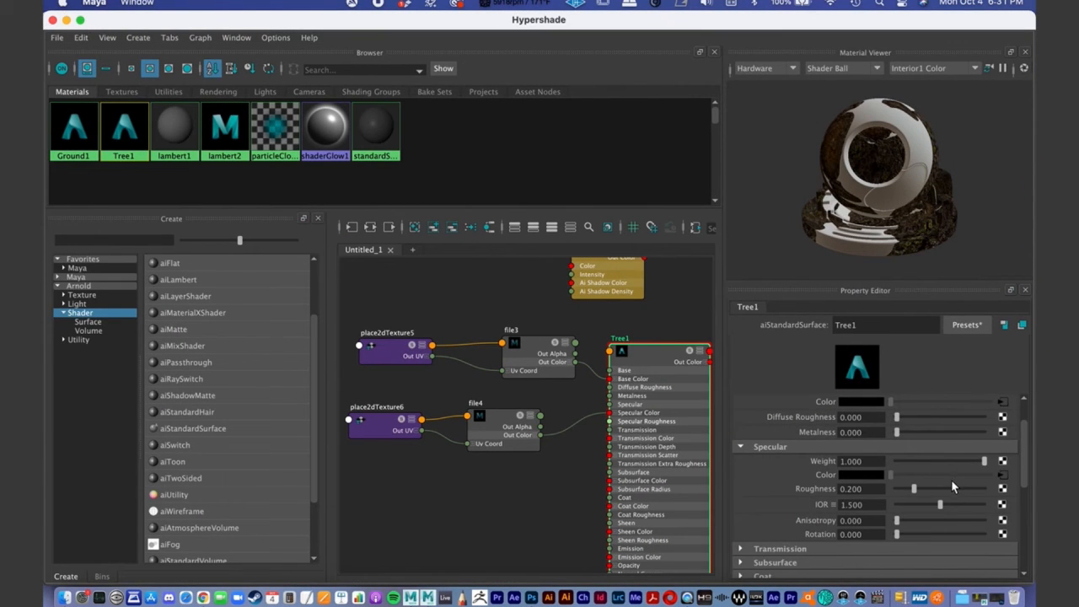
{"action": "scroll", "coordinate": [947, 483], "scroll_direction": "up", "scroll_amount": 1}
{"action": "left_click_drag", "start_coordinate": [984, 488], "coordinate": [917, 489]}
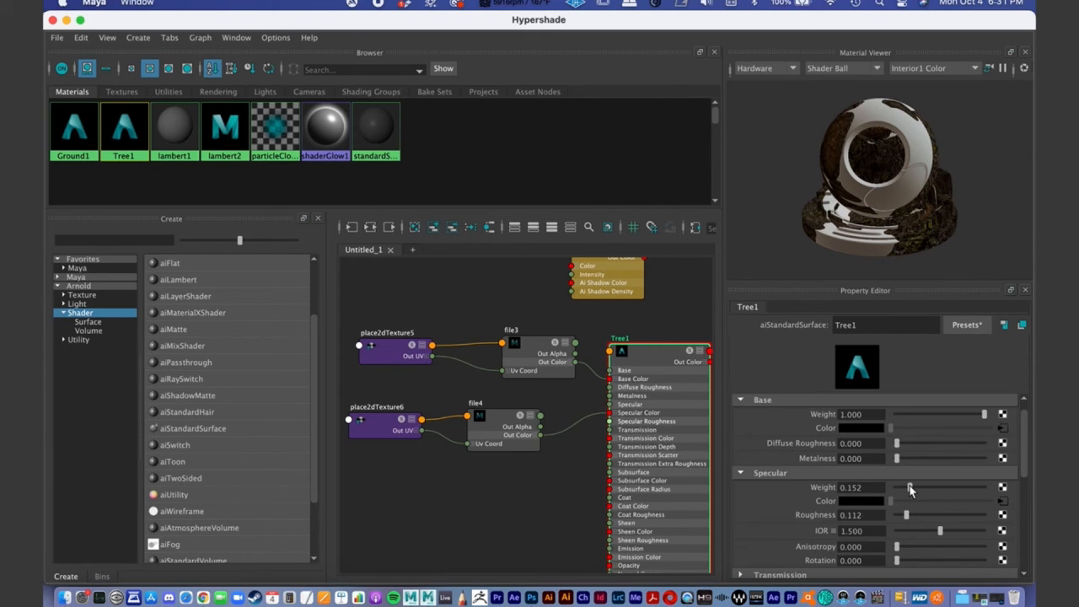
{"action": "left_click_drag", "start_coordinate": [910, 489], "coordinate": [916, 491]}
{"action": "left_click_drag", "start_coordinate": [910, 519], "coordinate": [905, 519]}
- Check the adjusted specular response of the stump in the live render from slightly different camera views
{"action": "left_click_drag", "start_coordinate": [102, 25], "coordinate": [690, 251]}
{"action": "left_click_drag", "start_coordinate": [291, 54], "coordinate": [719, 125]}
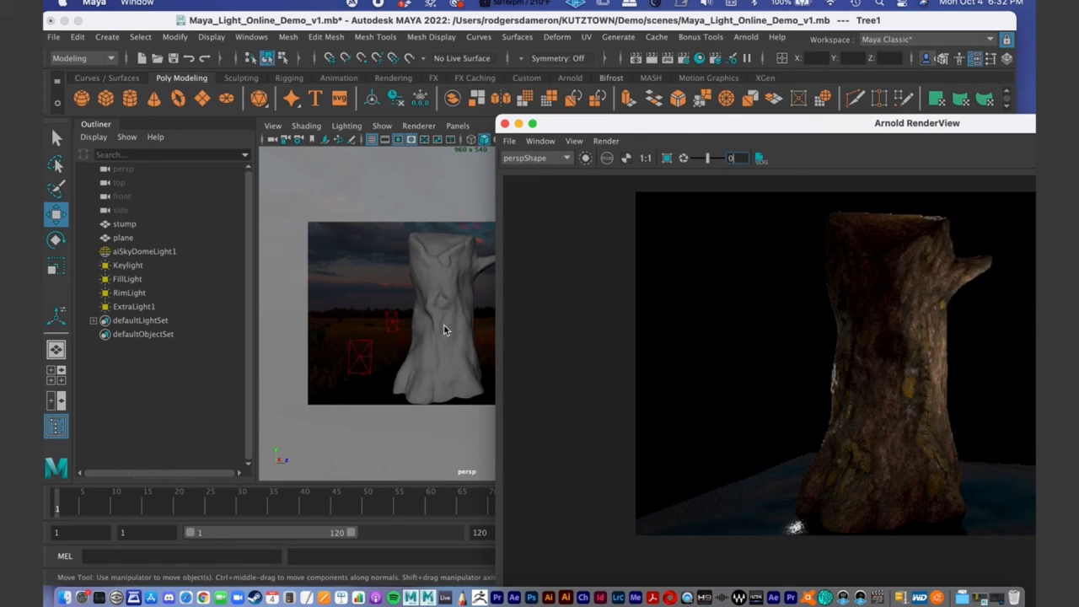
{"action": "left_click_drag", "start_coordinate": [445, 329], "coordinate": [422, 338], "text": "alt"}
{"action": "left_click_drag", "start_coordinate": [621, 126], "coordinate": [413, 62]}
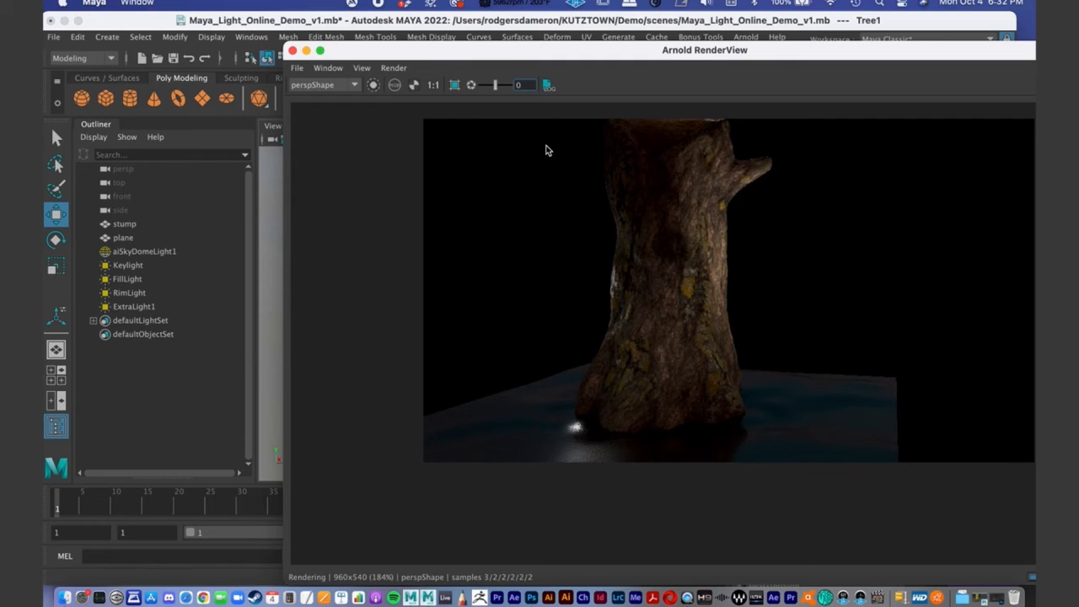
{"action": "left_click_drag", "start_coordinate": [453, 57], "coordinate": [680, 97]}
{"action": "left_click", "coordinate": [379, 288]}
{"action": "middle_click_drag", "start_coordinate": [410, 277], "coordinate": [403, 286], "text": "alt"}
{"action": "scroll", "coordinate": [399, 286], "scroll_direction": "down", "scroll_amount": 1}
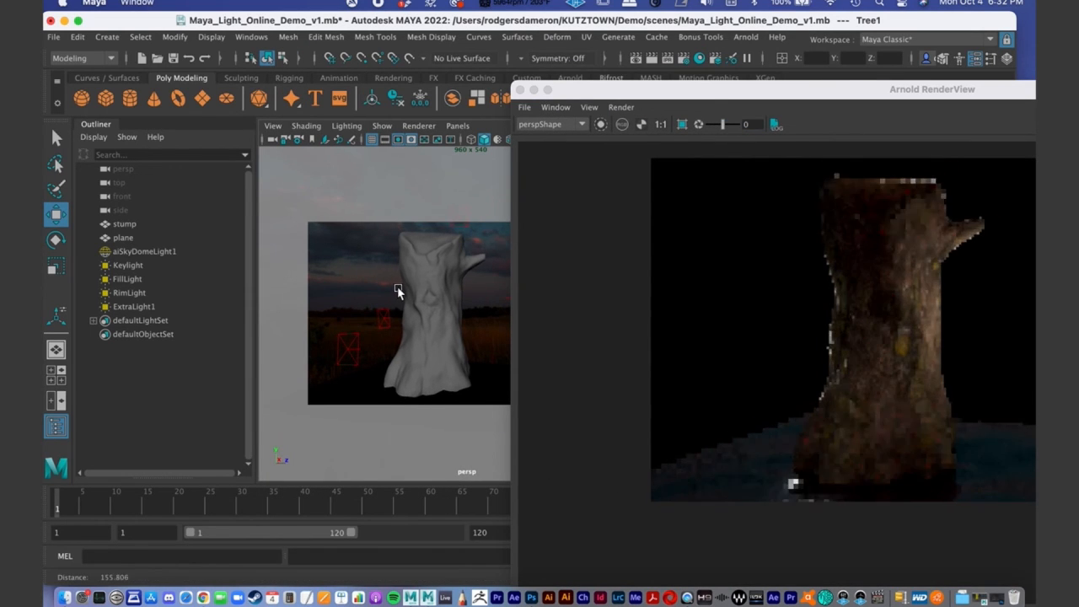
{"action": "left_click_drag", "start_coordinate": [706, 90], "coordinate": [309, 50]}
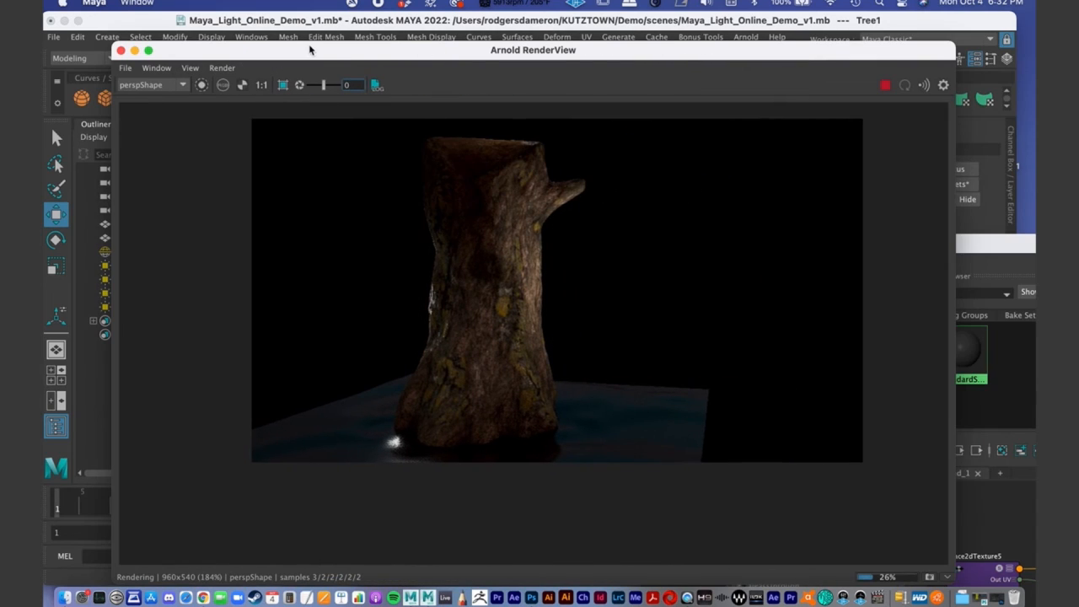
- Return to Hypershade and review the diffuse, specular and normal map nodes feeding the Tree1 material
{"action": "left_click_drag", "start_coordinate": [1008, 242], "coordinate": [431, 37]}
{"action": "middle_click_drag", "start_coordinate": [556, 409], "coordinate": [534, 324], "text": "alt"}
{"action": "right_click_drag", "start_coordinate": [576, 388], "coordinate": [498, 378], "text": "alt"}
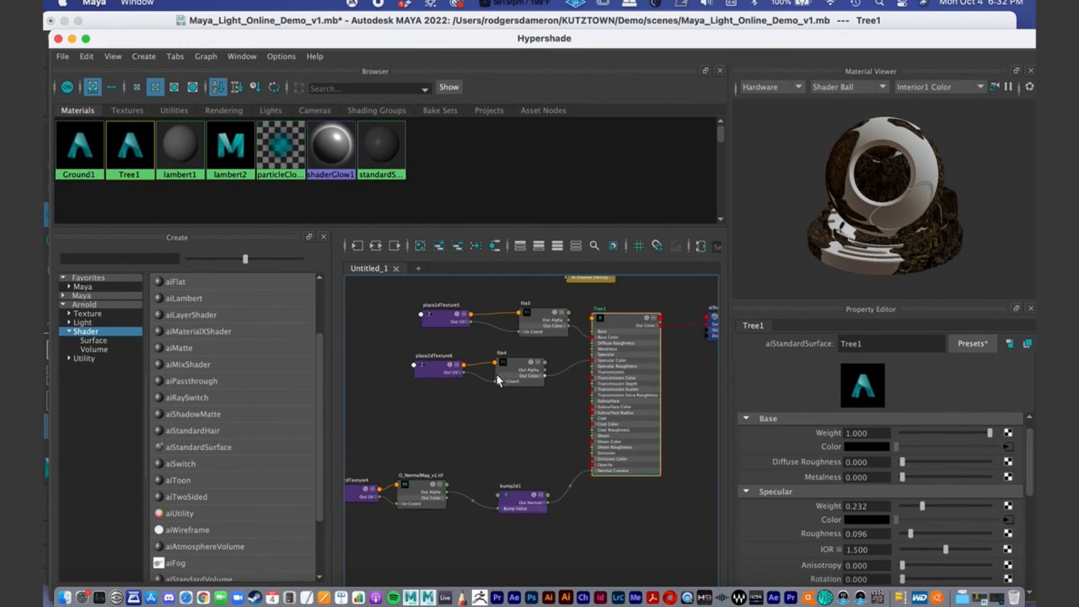
{"action": "middle_click_drag", "start_coordinate": [498, 379], "coordinate": [552, 390], "text": "alt"}
{"action": "right_click_drag", "start_coordinate": [551, 390], "coordinate": [541, 387], "text": "alt"}
{"action": "middle_click_drag", "start_coordinate": [550, 384], "coordinate": [540, 385], "text": "alt"}
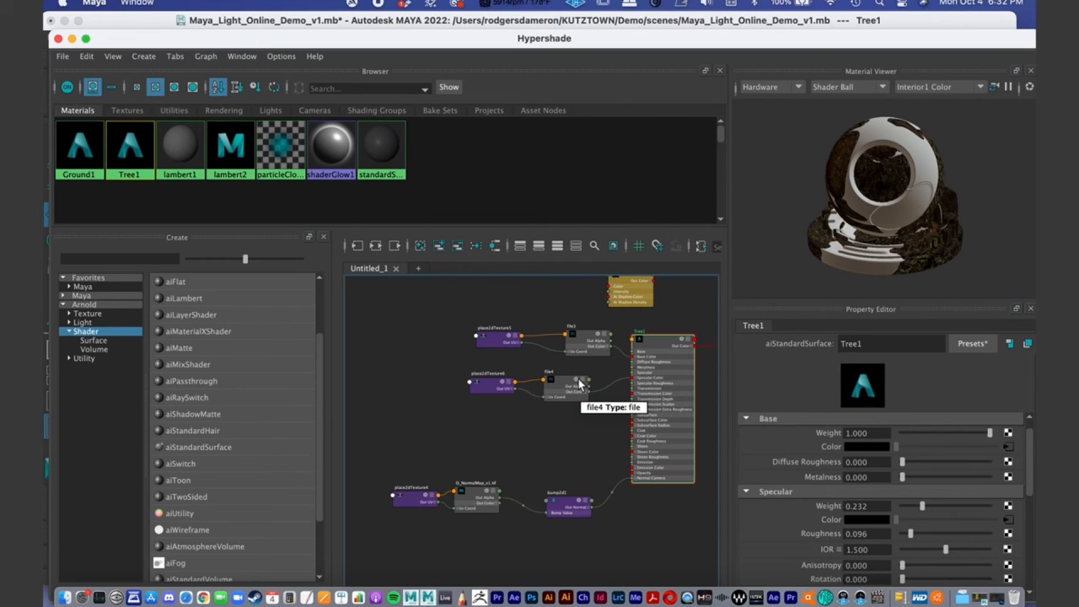
{"action": "left_click", "coordinate": [595, 341]}
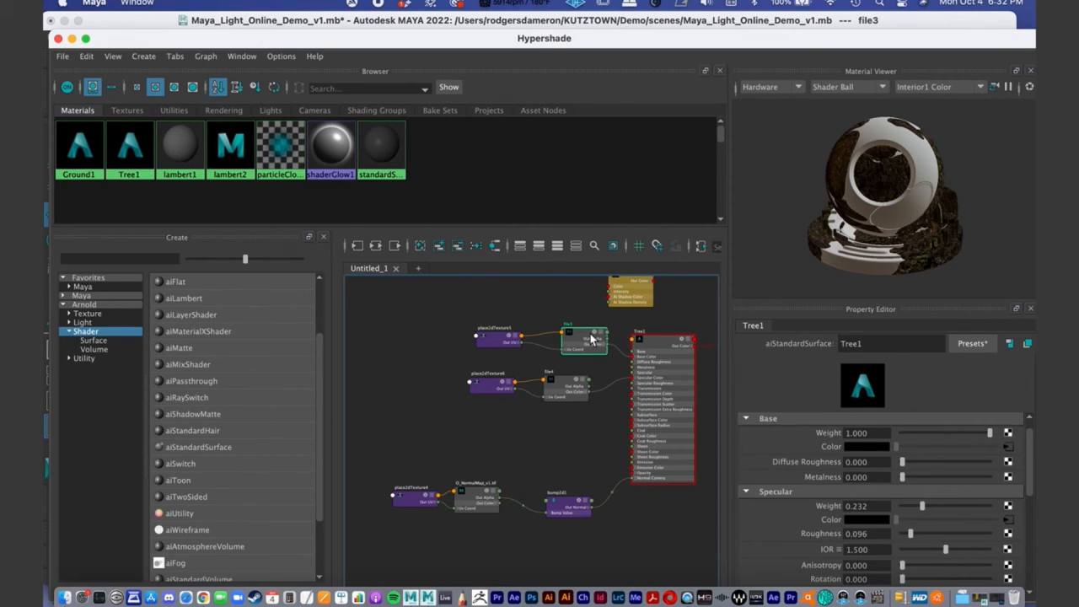
{"action": "left_click", "coordinate": [501, 334]}
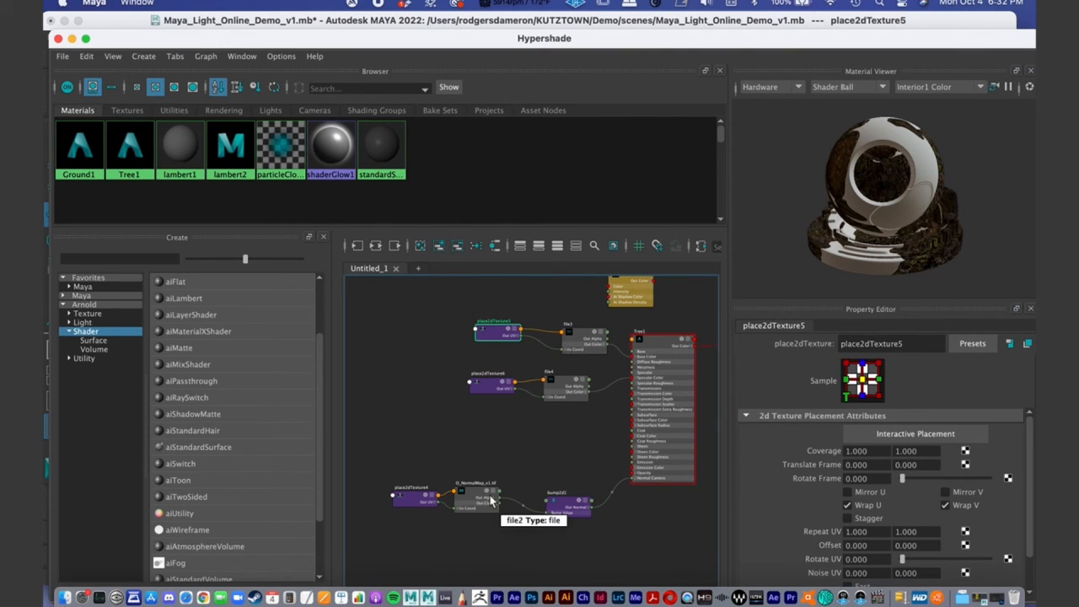
- Inspect the normal map, bump and specular map nodes in the Tree1 network, nudging them slightly apart, and minimize Hypershade
{"action": "left_click_drag", "start_coordinate": [494, 499], "coordinate": [503, 504]}
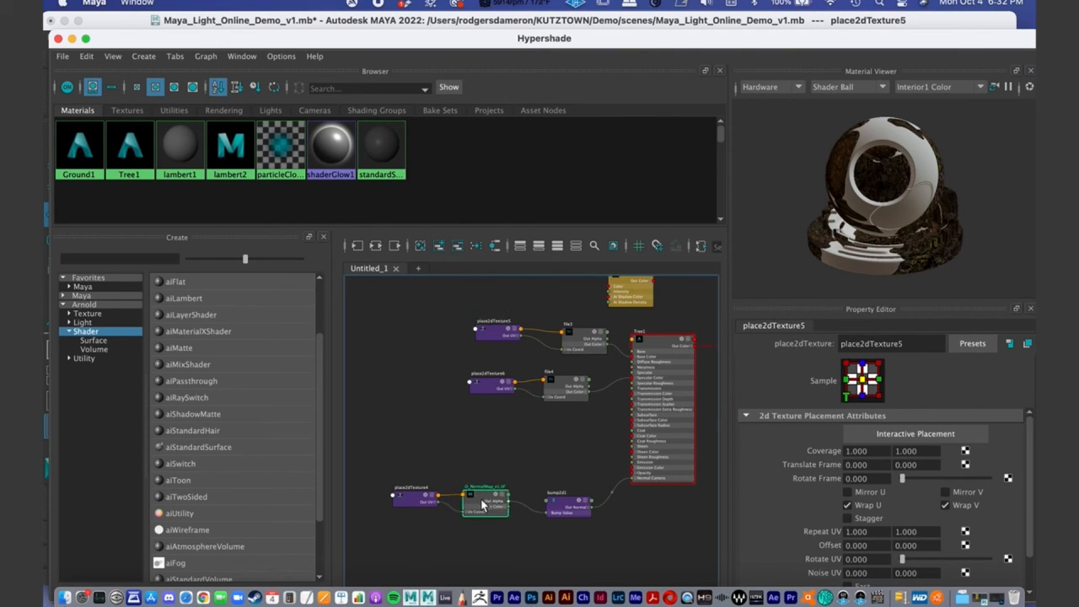
{"action": "left_click", "coordinate": [412, 504]}
{"action": "left_click", "coordinate": [569, 497]}
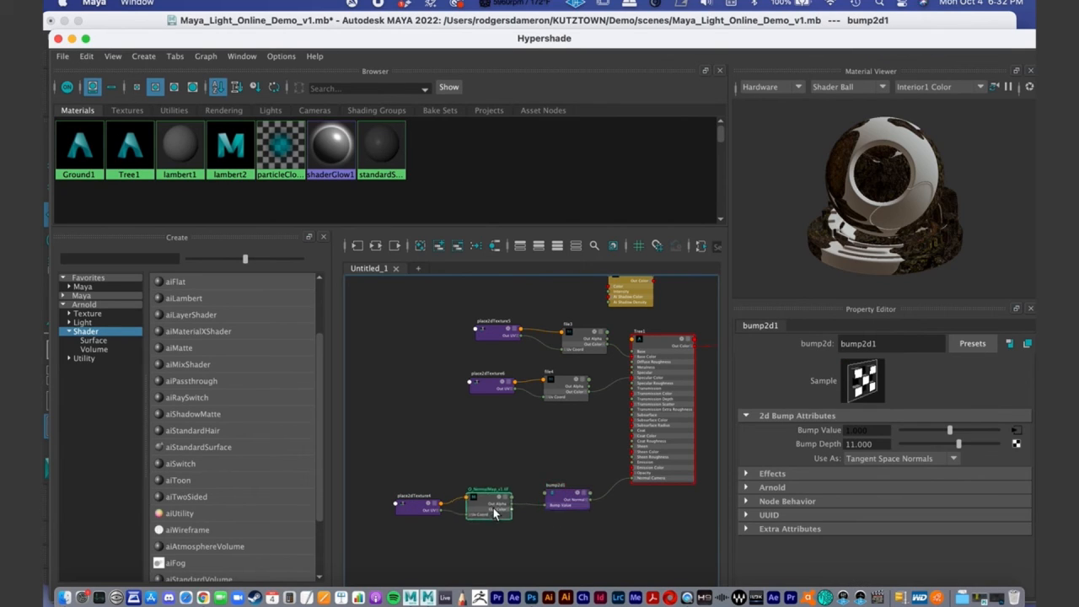
{"action": "left_click_drag", "start_coordinate": [489, 502], "coordinate": [495, 507]}
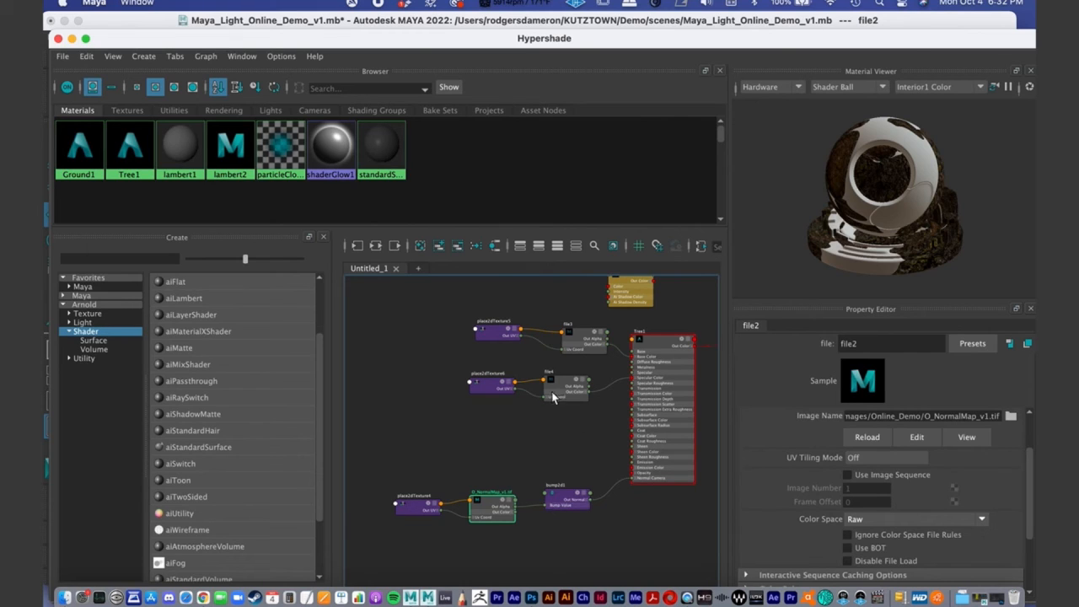
{"action": "left_click_drag", "start_coordinate": [561, 413], "coordinate": [574, 379]}
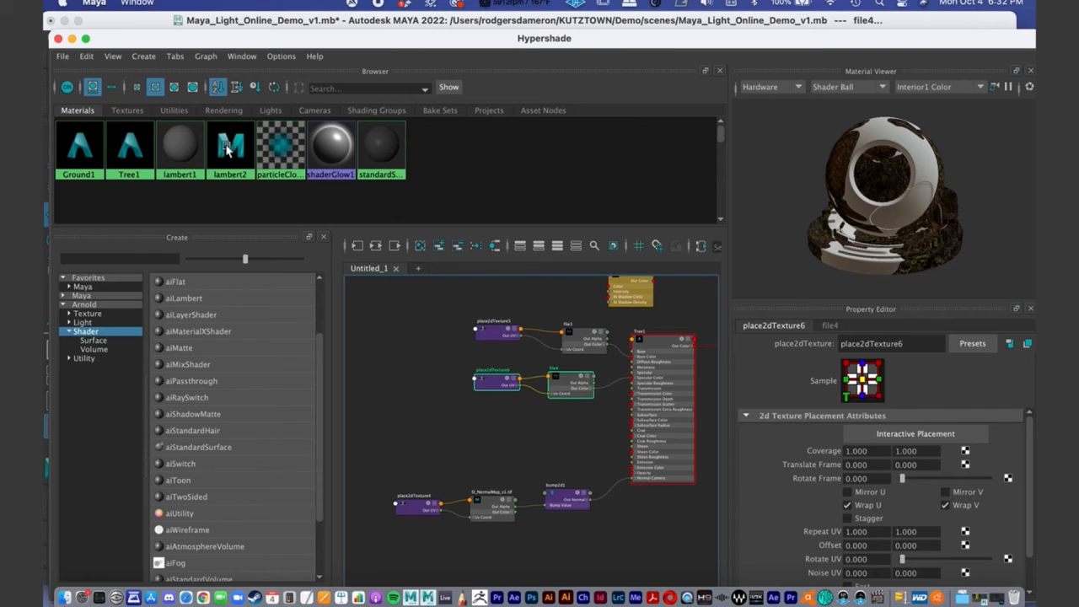
{"action": "left_click", "coordinate": [72, 39]}
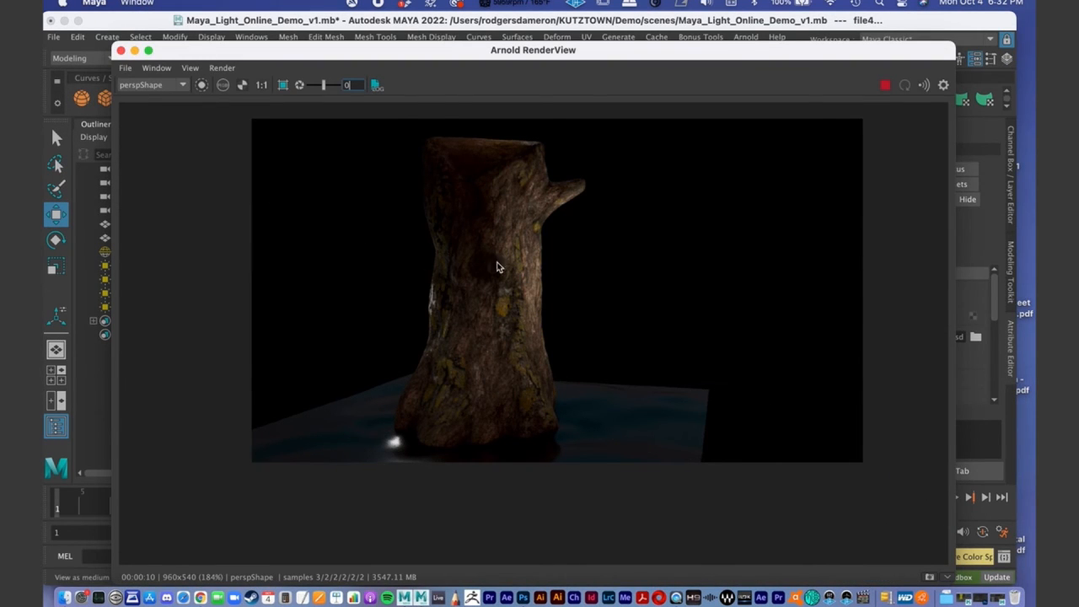
- Uncover the perspective view beside the Arnold render and delete ExtraLight1 near the stump's base
{"action": "left_click_drag", "start_coordinate": [391, 56], "coordinate": [478, 53]}
{"action": "left_click_drag", "start_coordinate": [980, 138], "coordinate": [764, 52]}
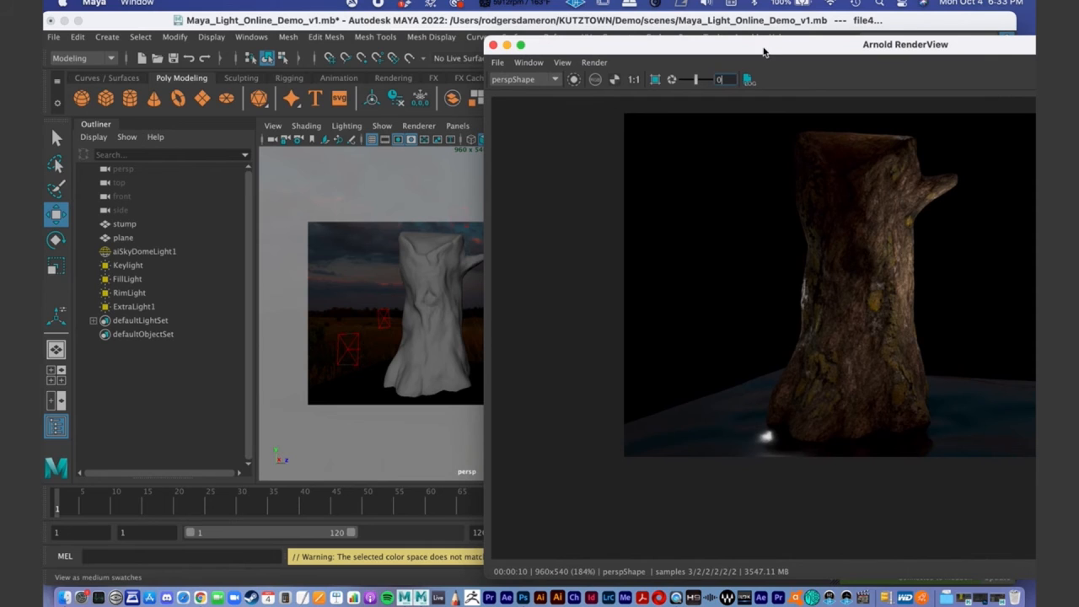
{"action": "left_click_drag", "start_coordinate": [601, 49], "coordinate": [770, 88]}
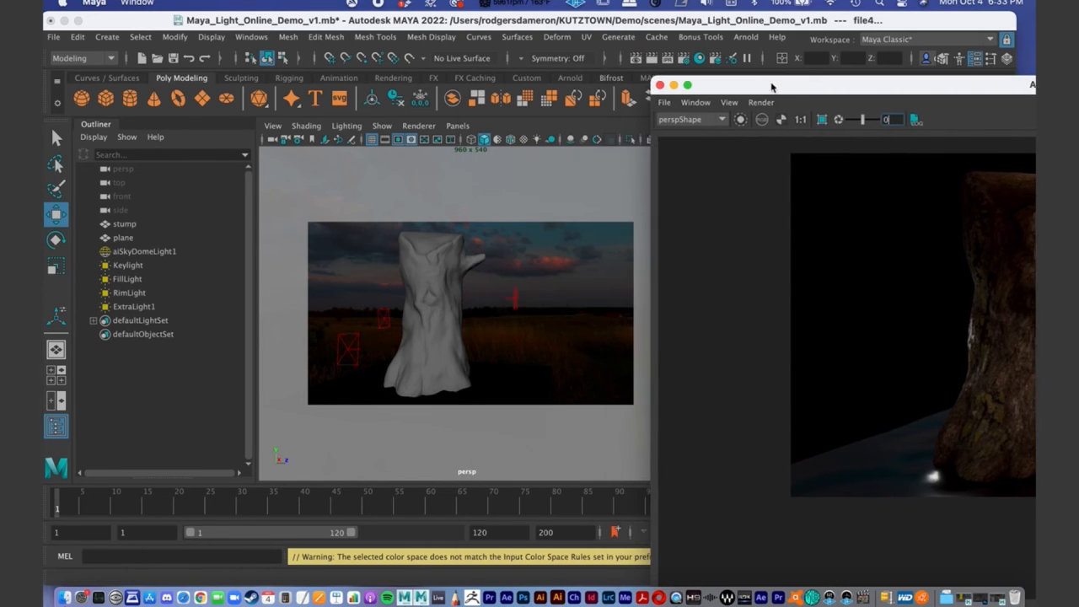
{"action": "right_click_drag", "start_coordinate": [514, 335], "coordinate": [393, 332], "text": "alt"}
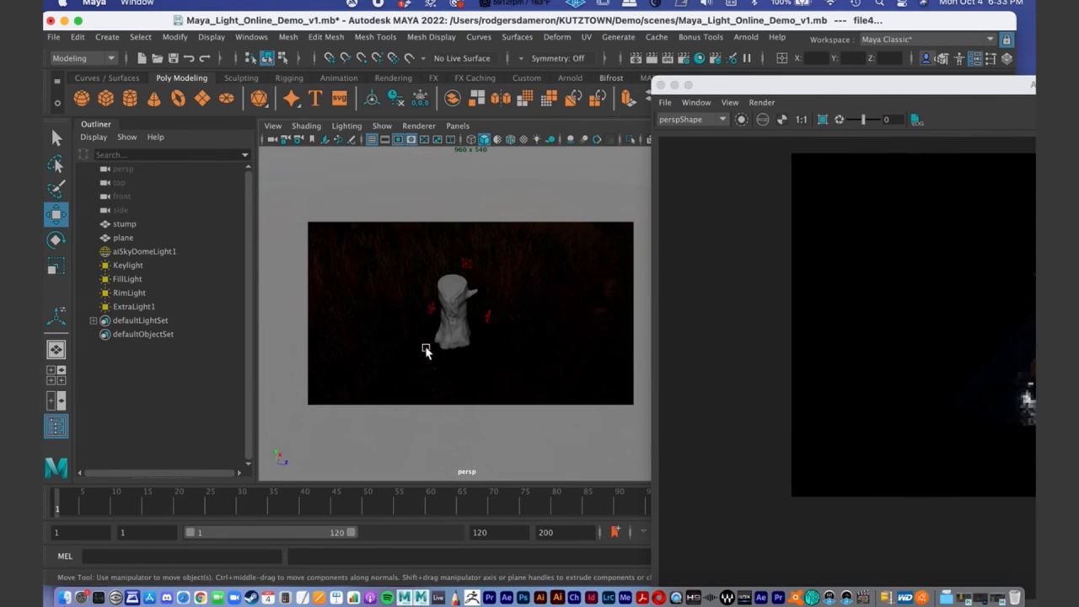
{"action": "left_click", "coordinate": [428, 351]}
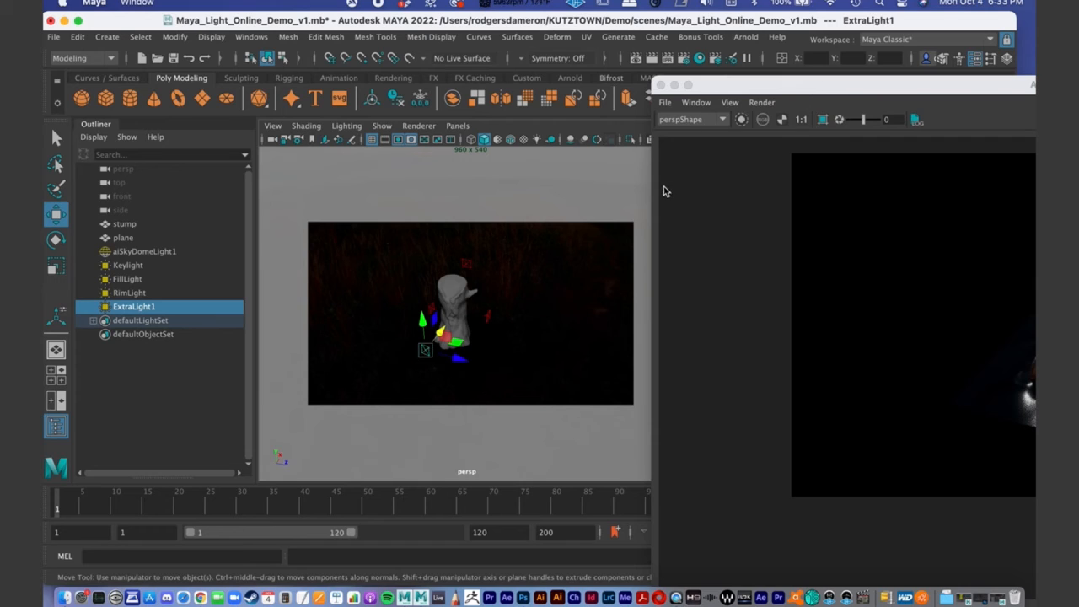
{"action": "key", "text": "Delete"}
- Examine the stump's live Arnold render without the extra light from high, low and close camera angles
{"action": "left_click_drag", "start_coordinate": [765, 82], "coordinate": [253, 16]}
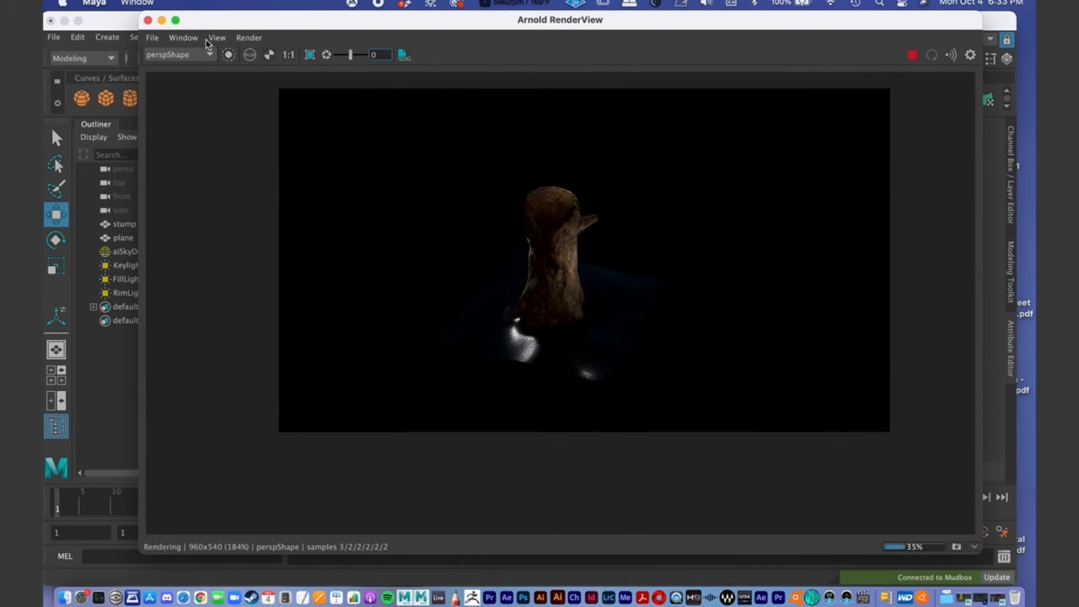
{"action": "left_click_drag", "start_coordinate": [210, 20], "coordinate": [634, 200]}
{"action": "left_click_drag", "start_coordinate": [456, 269], "coordinate": [461, 262], "text": "alt"}
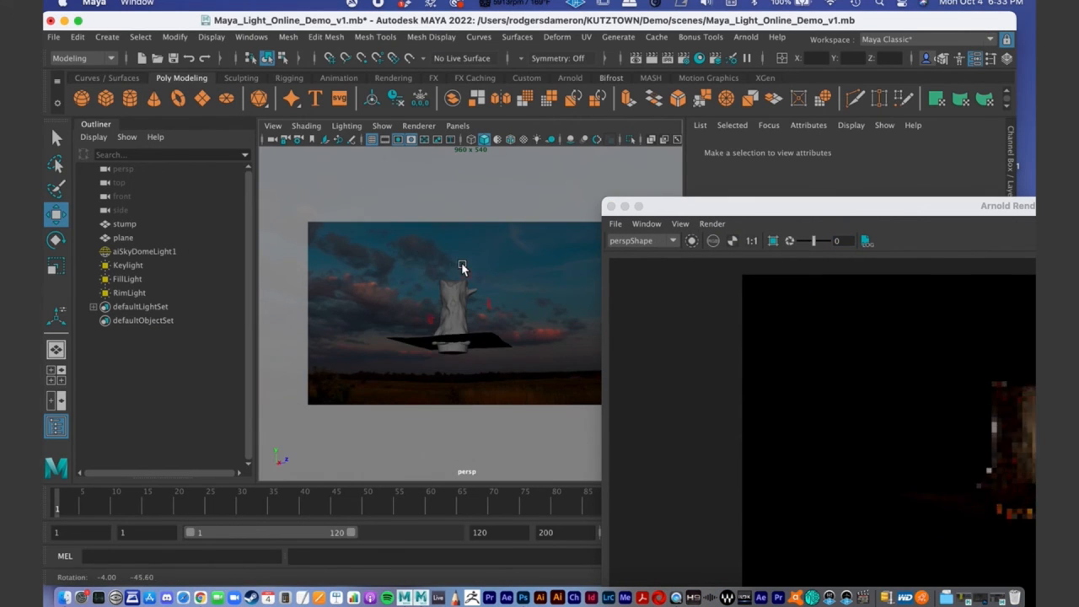
{"action": "right_click_drag", "start_coordinate": [462, 262], "coordinate": [549, 333], "text": "alt"}
{"action": "left_click_drag", "start_coordinate": [427, 296], "coordinate": [407, 341], "text": "alt"}
{"action": "right_click_drag", "start_coordinate": [433, 325], "coordinate": [354, 321], "text": "alt"}
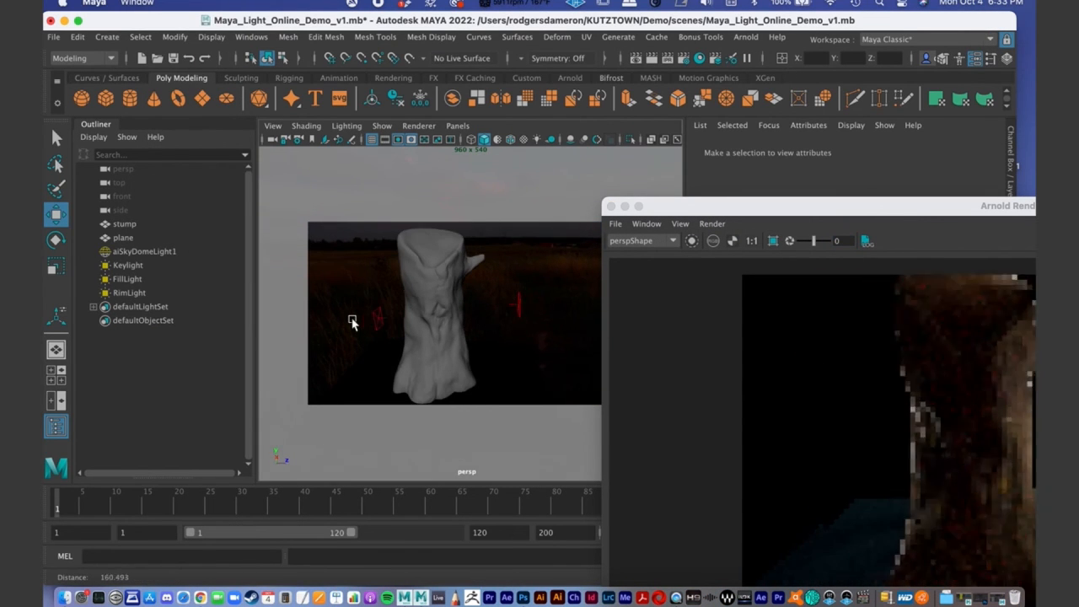
{"action": "left_click_drag", "start_coordinate": [711, 205], "coordinate": [337, 78]}
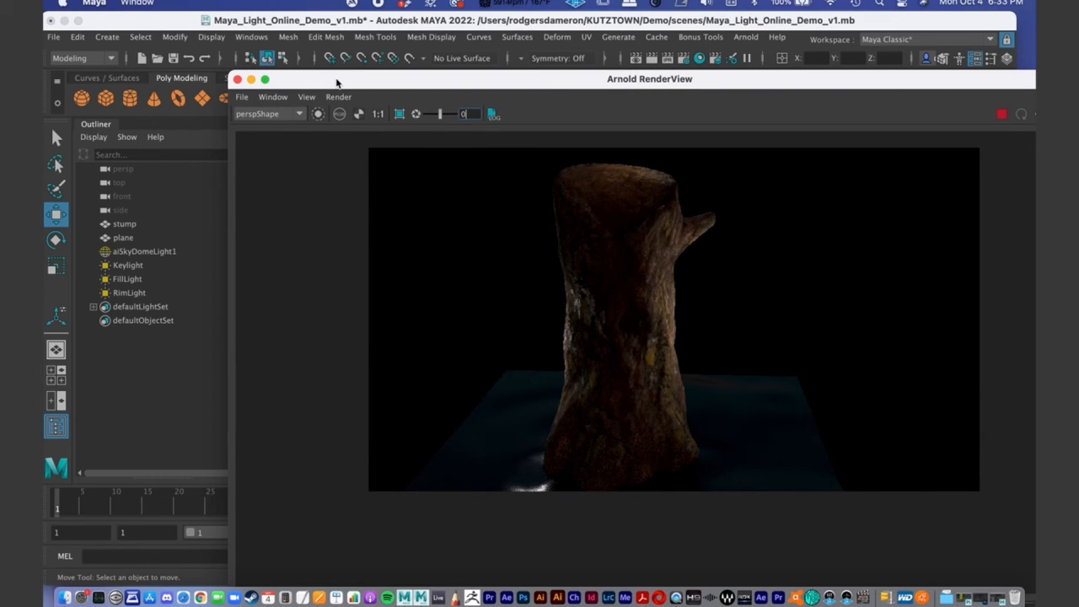
{"action": "left_click_drag", "start_coordinate": [333, 79], "coordinate": [604, 118]}
{"action": "left_click_drag", "start_coordinate": [447, 264], "coordinate": [433, 310], "text": "alt"}
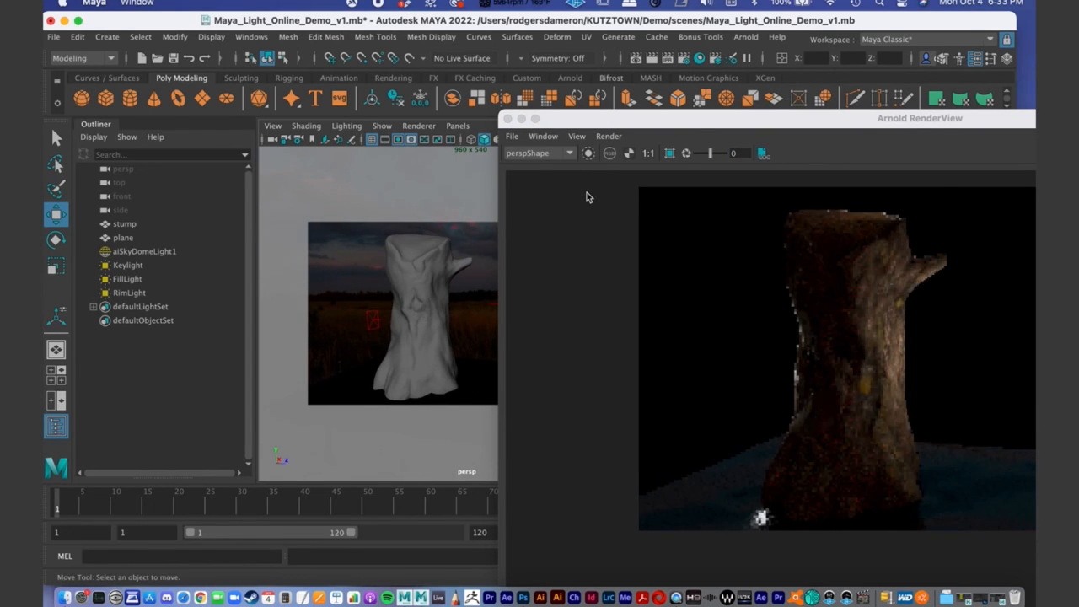
{"action": "right_click_drag", "start_coordinate": [475, 356], "coordinate": [480, 333], "text": "alt"}
- Select the FillLight beside the stump and shift its position slightly
{"action": "left_click", "coordinate": [381, 301]}
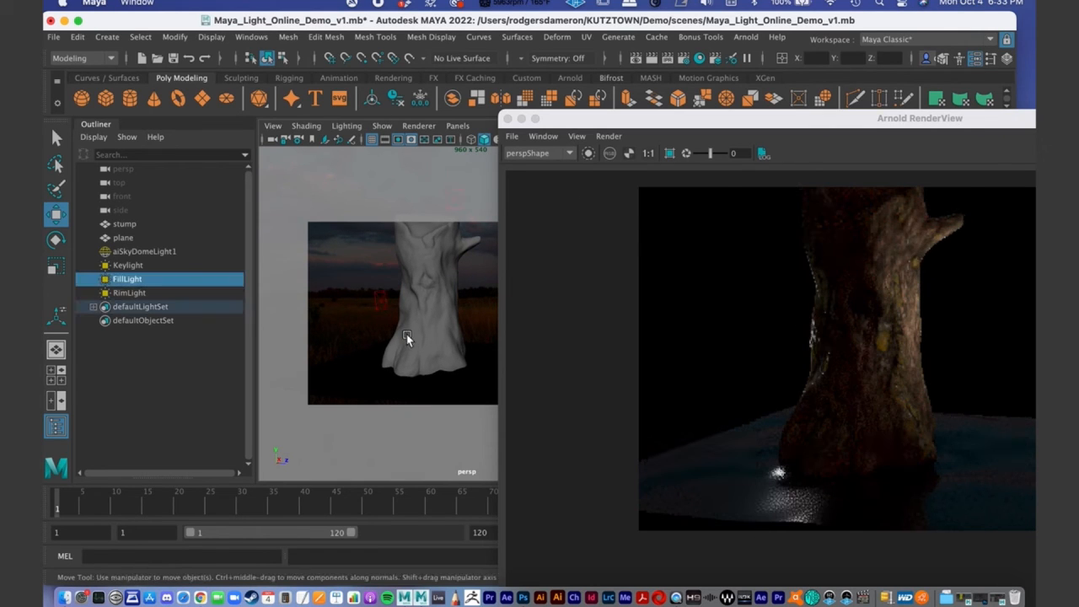
{"action": "left_click_drag", "start_coordinate": [403, 338], "coordinate": [406, 347], "text": "alt"}
{"action": "left_click_drag", "start_coordinate": [395, 292], "coordinate": [387, 298]}
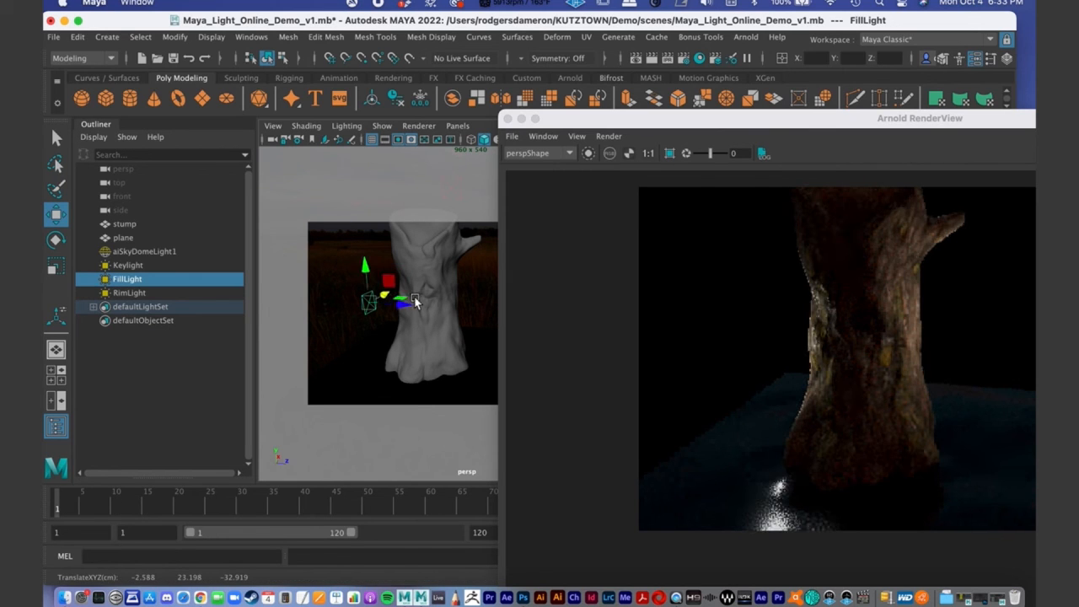
- Set aiSkyDomeLight1's exposure to 0.821 and check the stump and ground in the Arnold render
{"action": "left_click_drag", "start_coordinate": [590, 118], "coordinate": [618, 411]}
{"action": "left_click", "coordinate": [519, 257]}
{"action": "scroll", "coordinate": [850, 346], "scroll_direction": "down", "scroll_amount": 4}
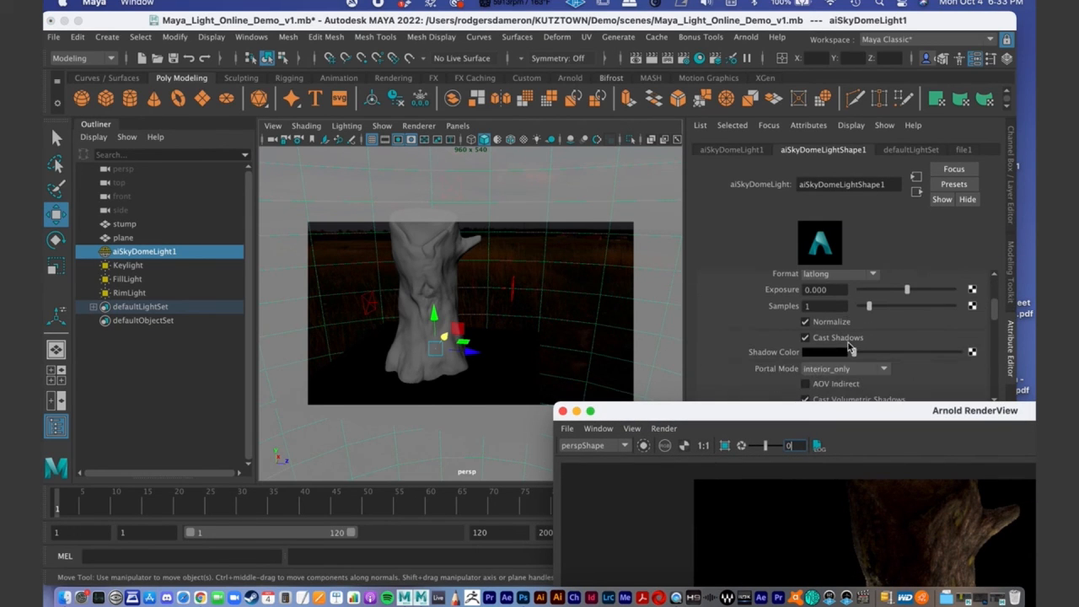
{"action": "left_click", "coordinate": [908, 293]}
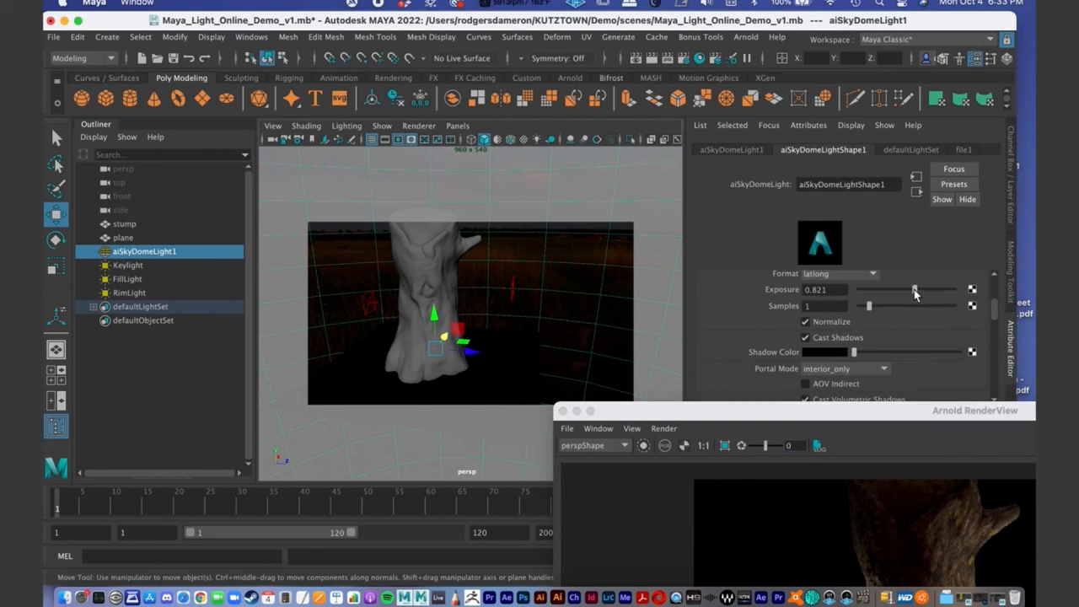
{"action": "left_click_drag", "start_coordinate": [803, 407], "coordinate": [571, 84]}
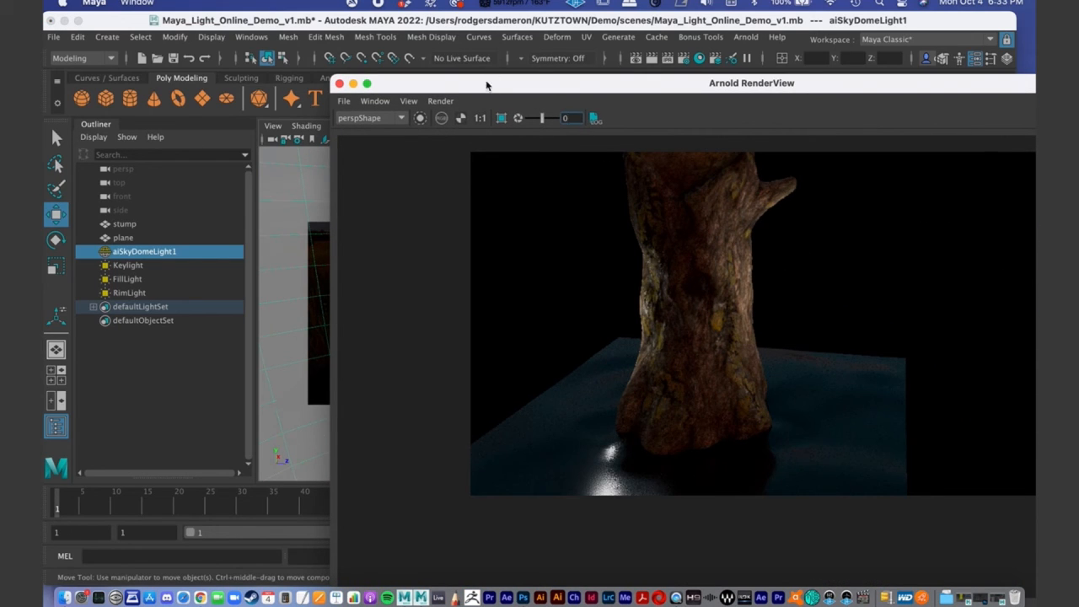
{"action": "left_click_drag", "start_coordinate": [485, 87], "coordinate": [629, 85]}
{"action": "left_click_drag", "start_coordinate": [428, 294], "coordinate": [416, 284], "text": "alt"}
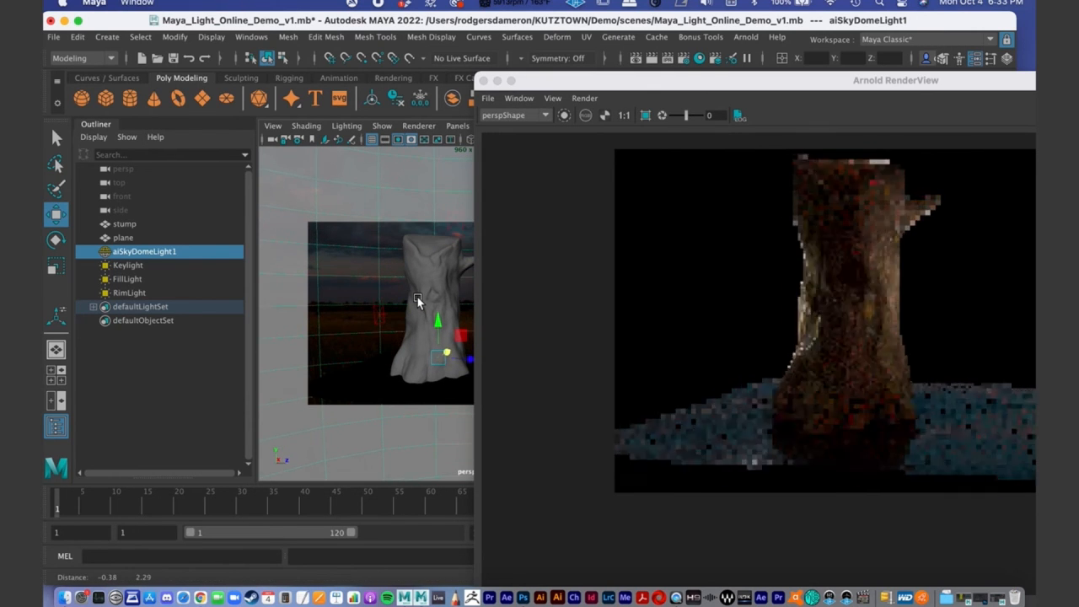
{"action": "left_click_drag", "start_coordinate": [667, 81], "coordinate": [380, 35]}
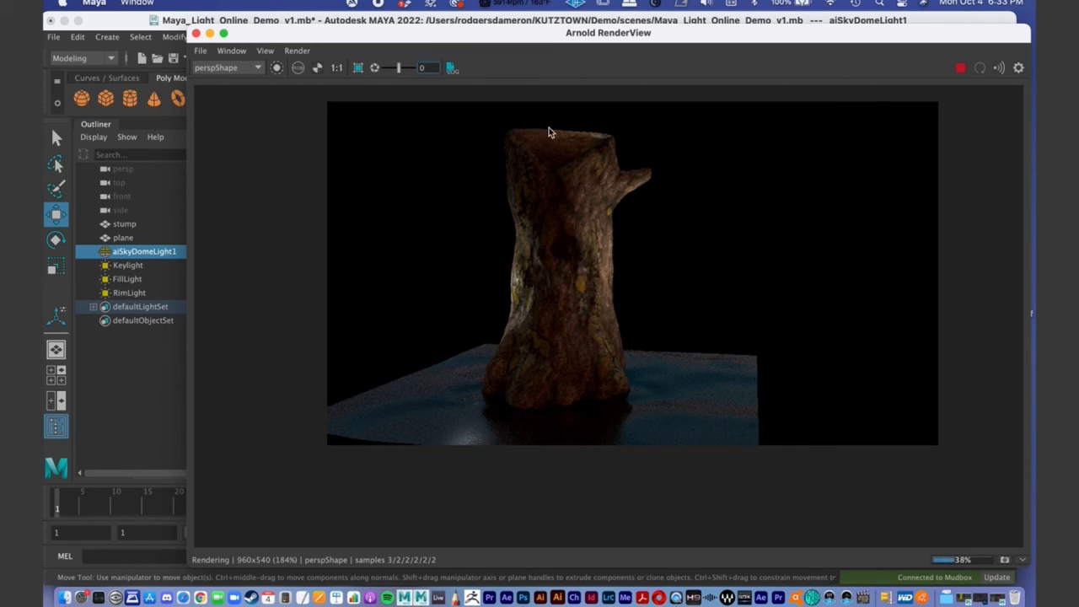
{"action": "left_click_drag", "start_coordinate": [430, 33], "coordinate": [782, 172]}
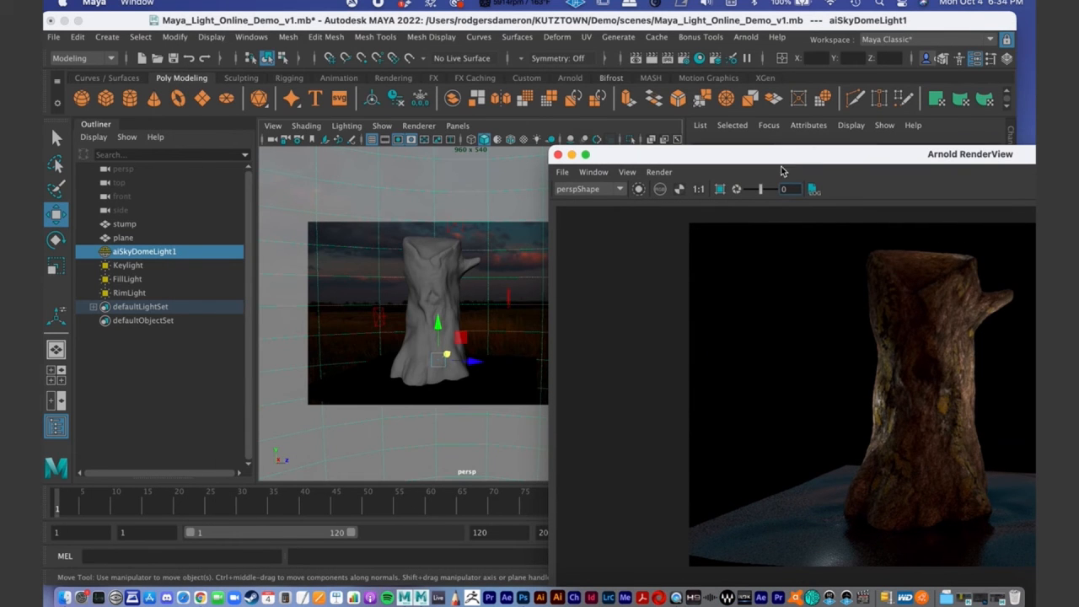
- Rotate the Keylight on the branch side of the stump and reposition it while watching the live render
{"action": "left_click", "coordinate": [509, 300]}
{"action": "mouse_move", "coordinate": [510, 312]}
{"action": "left_mouse_down", "text": "alt"}
{"action": "mouse_move", "coordinate": [487, 340]}
{"action": "mouse_move", "coordinate": [520, 299]}
{"action": "mouse_move", "coordinate": [508, 310]}
{"action": "left_mouse_up", "text": "alt"}
{"action": "key", "text": "e"}
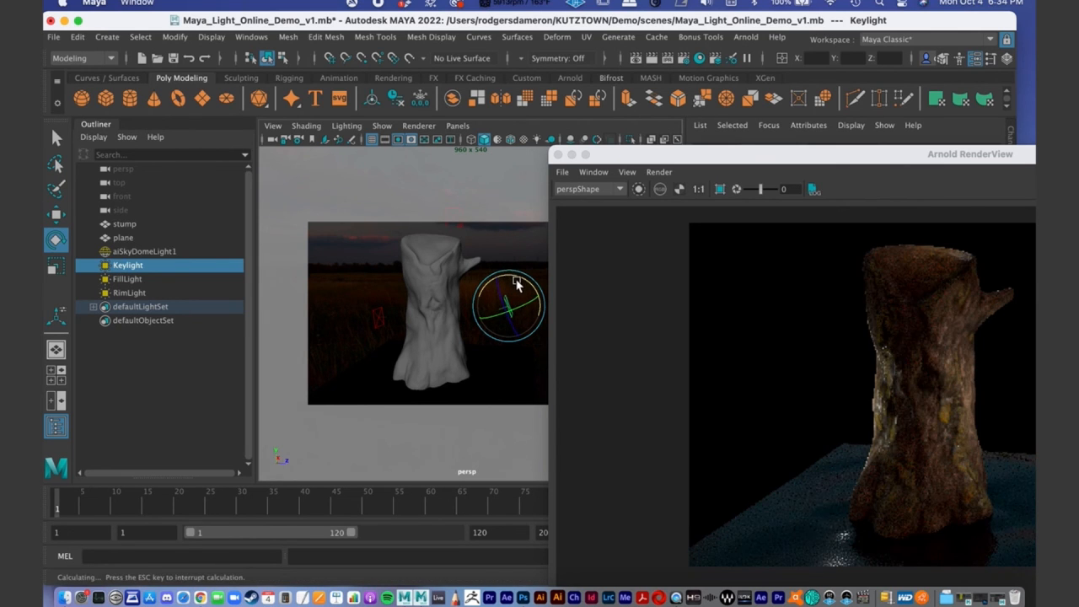
{"action": "key", "text": "w"}
{"action": "left_click_drag", "start_coordinate": [508, 268], "coordinate": [489, 325]}
{"action": "key", "text": "plus"}
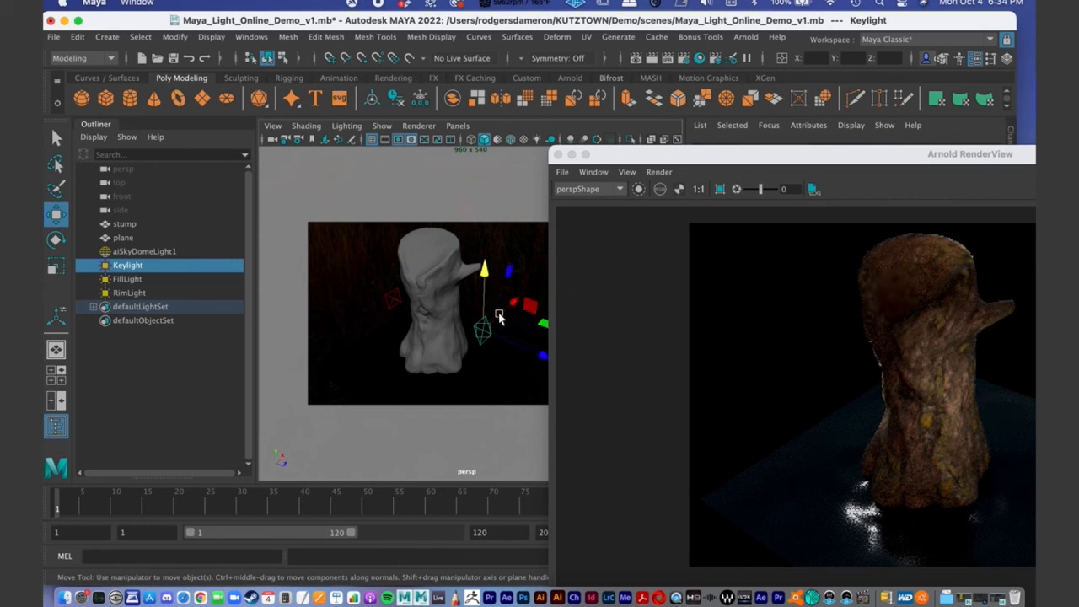
{"action": "left_click_drag", "start_coordinate": [515, 305], "coordinate": [472, 343]}
{"action": "middle_click_drag", "start_coordinate": [470, 336], "coordinate": [460, 281], "text": "alt"}
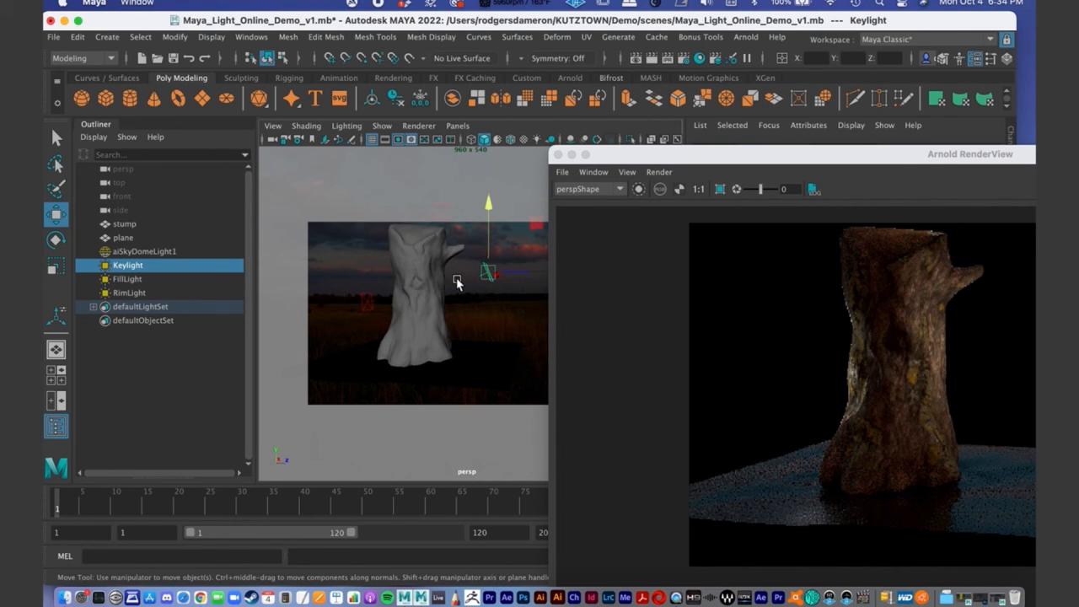
- Check the FillLight's placement and lower the RimLight closer to the top of the stump
{"action": "left_click", "coordinate": [368, 303]}
{"action": "left_click_drag", "start_coordinate": [376, 305], "coordinate": [440, 249], "text": "alt"}
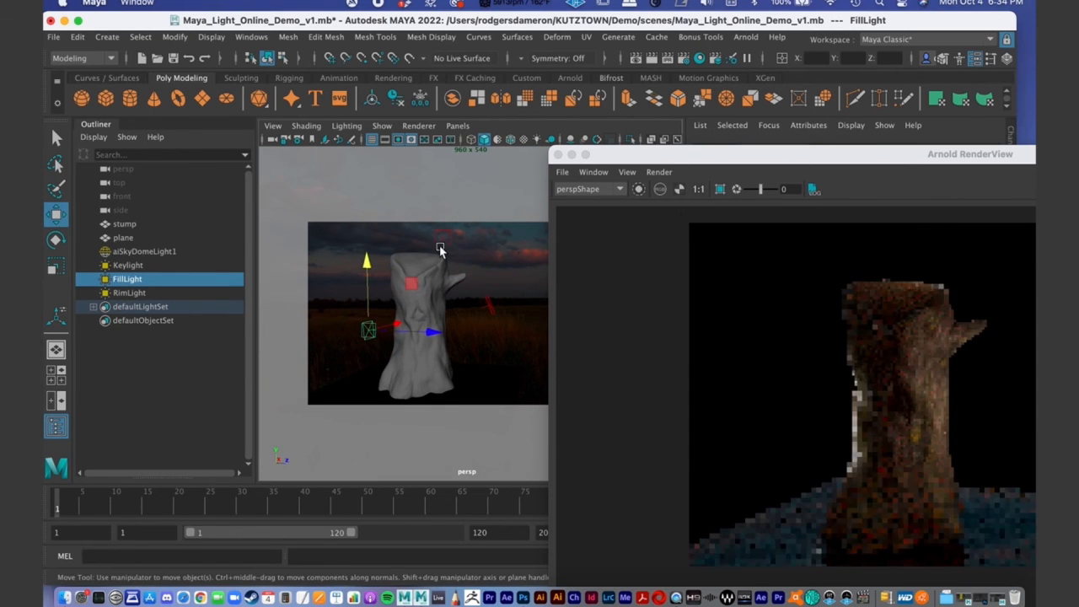
{"action": "left_click", "coordinate": [442, 245]}
{"action": "left_click", "coordinate": [443, 240]}
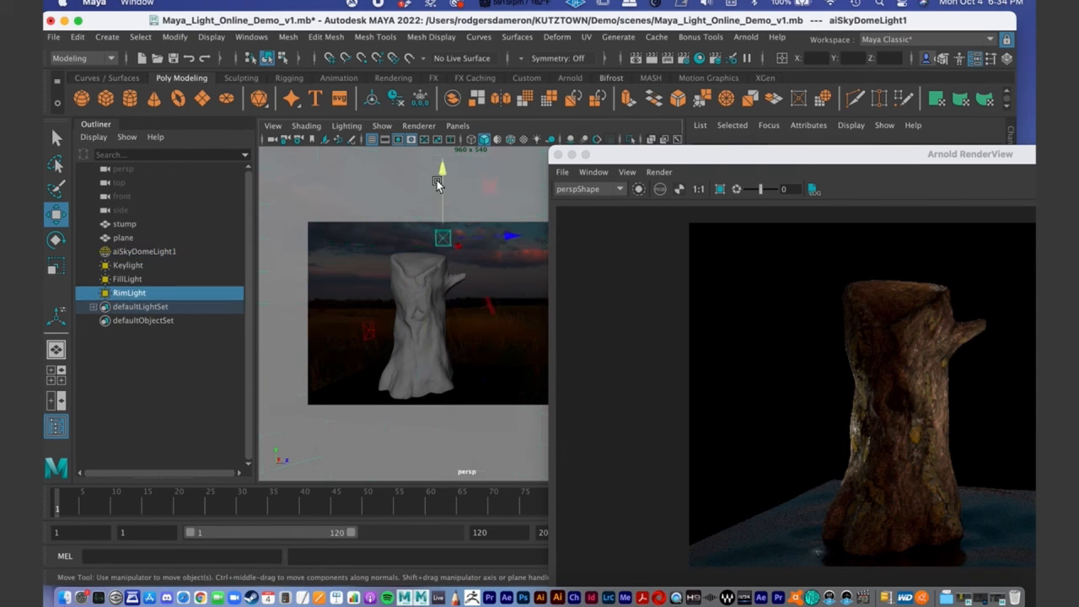
{"action": "left_click_drag", "start_coordinate": [441, 174], "coordinate": [440, 185]}
{"action": "left_click_drag", "start_coordinate": [437, 226], "coordinate": [443, 291], "text": "alt"}
{"action": "mouse_move", "coordinate": [499, 235]}
{"action": "left_mouse_down"}
{"action": "mouse_move", "coordinate": [483, 236]}
{"action": "mouse_move", "coordinate": [507, 246]}
{"action": "mouse_move", "coordinate": [499, 256]}
{"action": "left_mouse_up"}
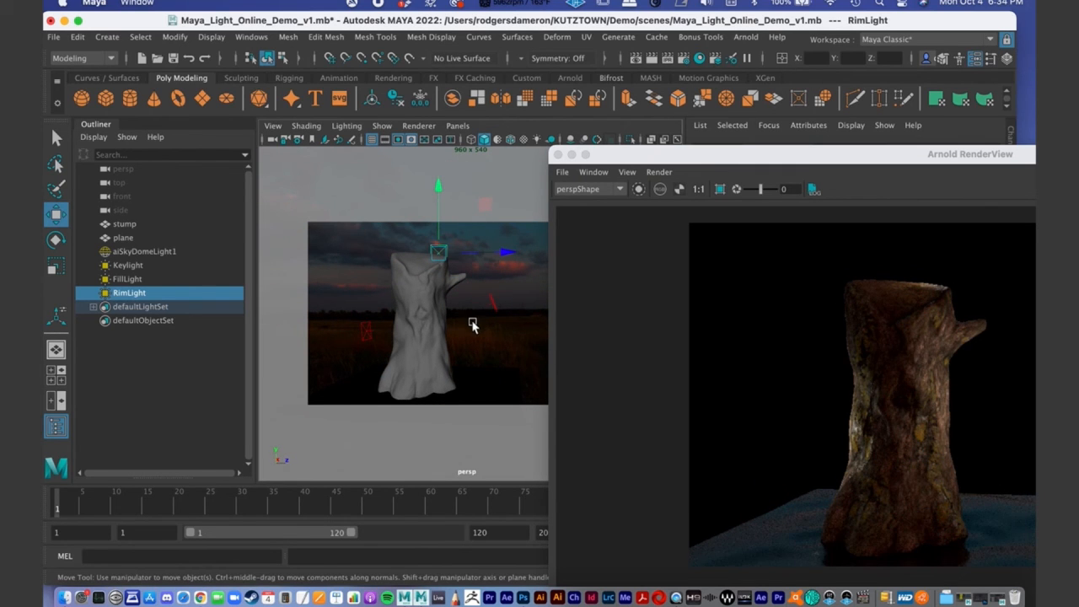
{"action": "middle_click_drag", "start_coordinate": [465, 193], "coordinate": [462, 214], "text": "alt"}
{"action": "left_click_drag", "start_coordinate": [436, 205], "coordinate": [436, 197]}
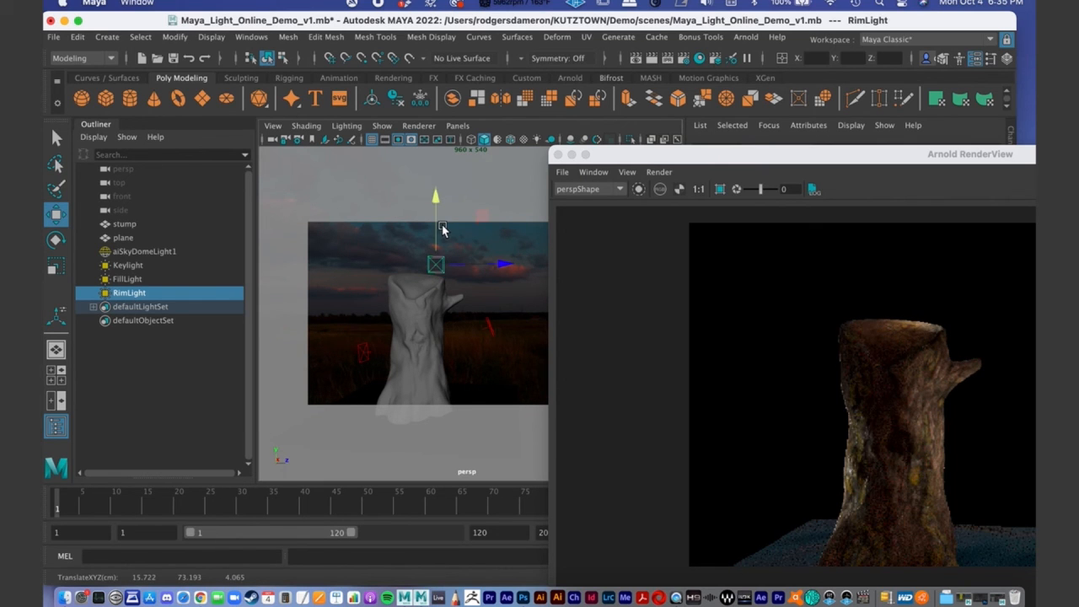
{"action": "middle_click_drag", "start_coordinate": [454, 327], "coordinate": [452, 301], "text": "alt"}
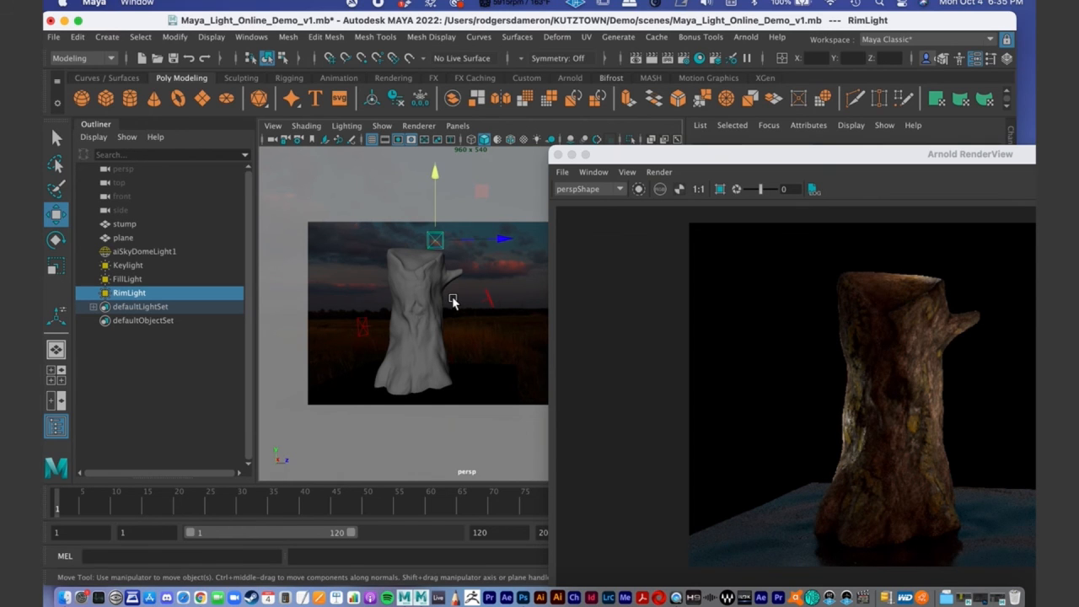
- Review the relit stump in the Arnold render and browse the stored snapshots through Snapshot_09
{"action": "left_click_drag", "start_coordinate": [688, 162], "coordinate": [493, 56]}
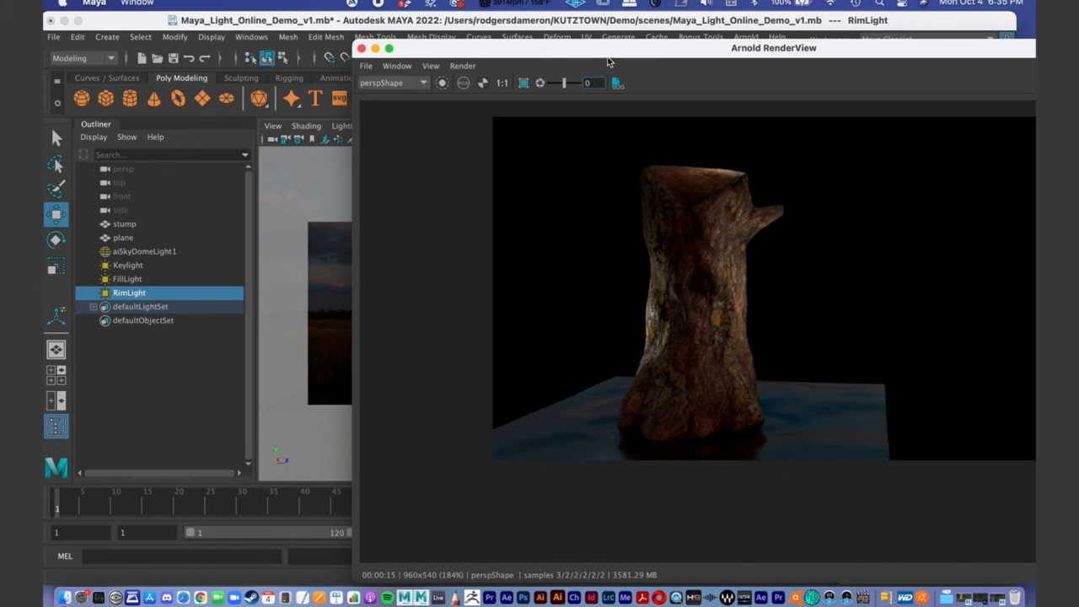
{"action": "left_click_drag", "start_coordinate": [519, 48], "coordinate": [732, 78]}
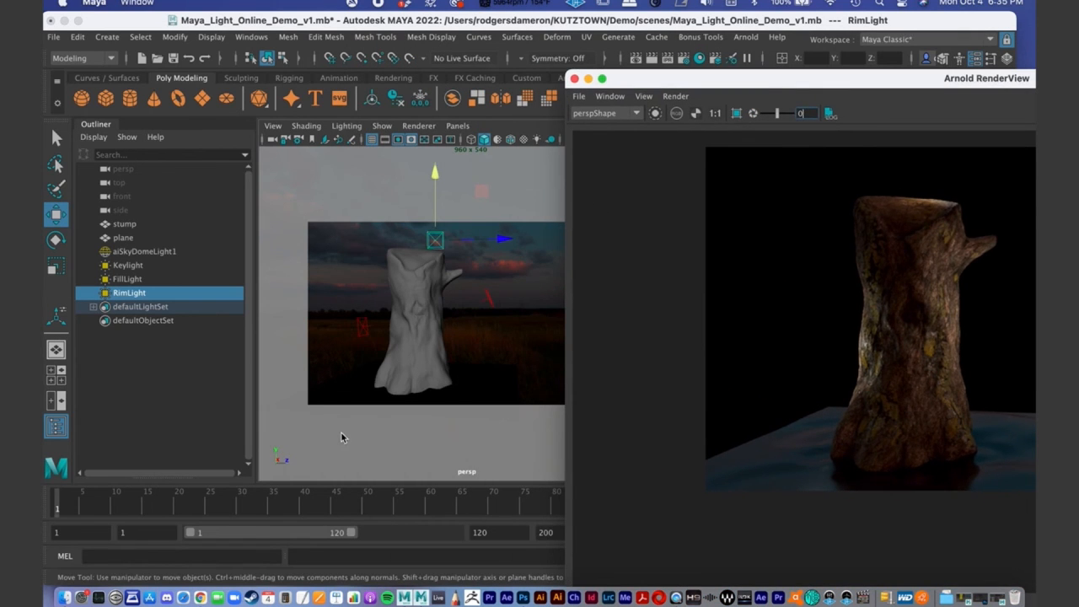
{"action": "left_click", "coordinate": [361, 331]}
{"action": "left_click_drag", "start_coordinate": [654, 77], "coordinate": [179, 5]}
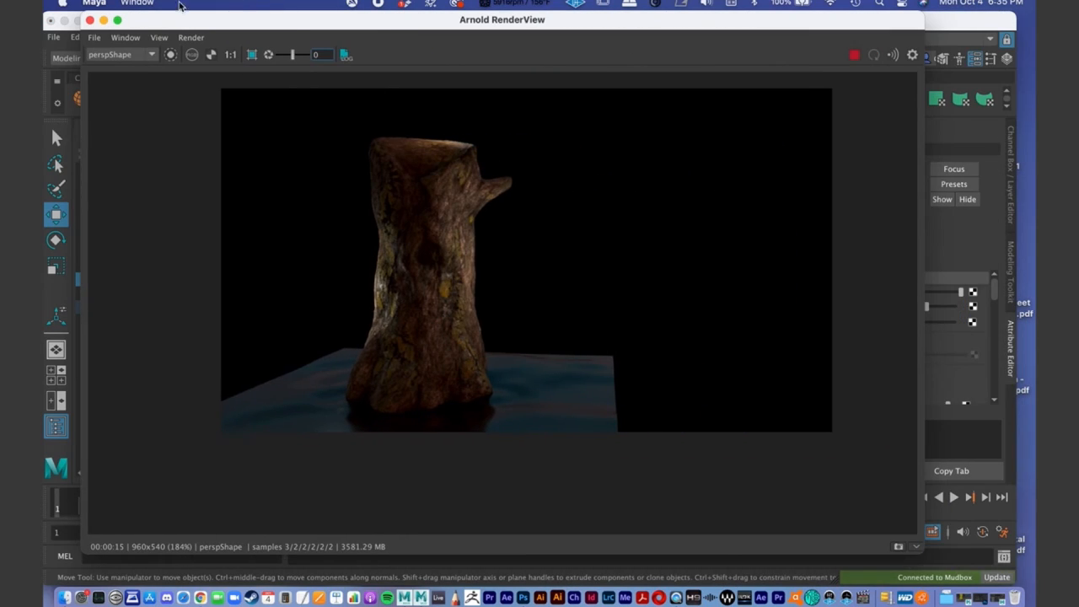
{"action": "left_click", "coordinate": [915, 548]}
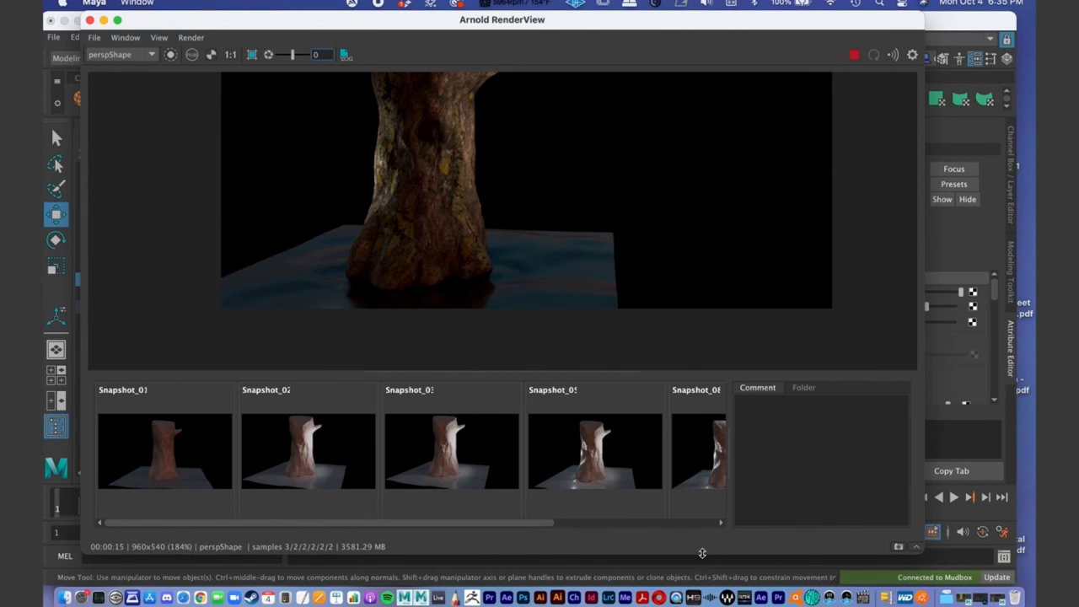
{"action": "left_click_drag", "start_coordinate": [533, 524], "coordinate": [725, 518]}
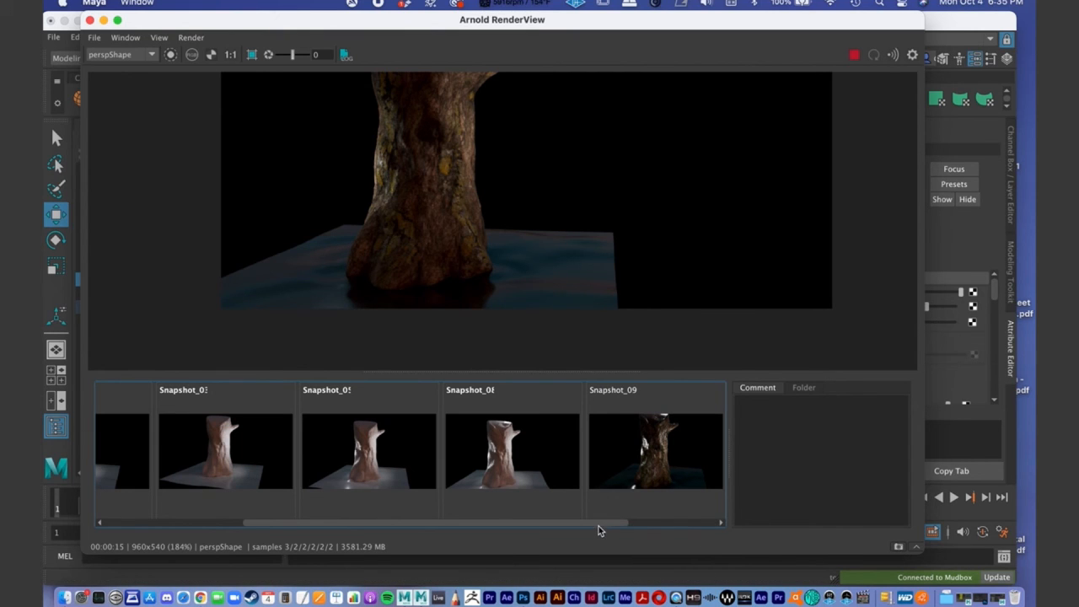
- Compare the stored stump renders Snapshot_09 and Snapshot_10 in the Arnold RenderView
{"action": "left_click_drag", "start_coordinate": [599, 523], "coordinate": [738, 512]}
{"action": "left_click", "coordinate": [526, 456]}
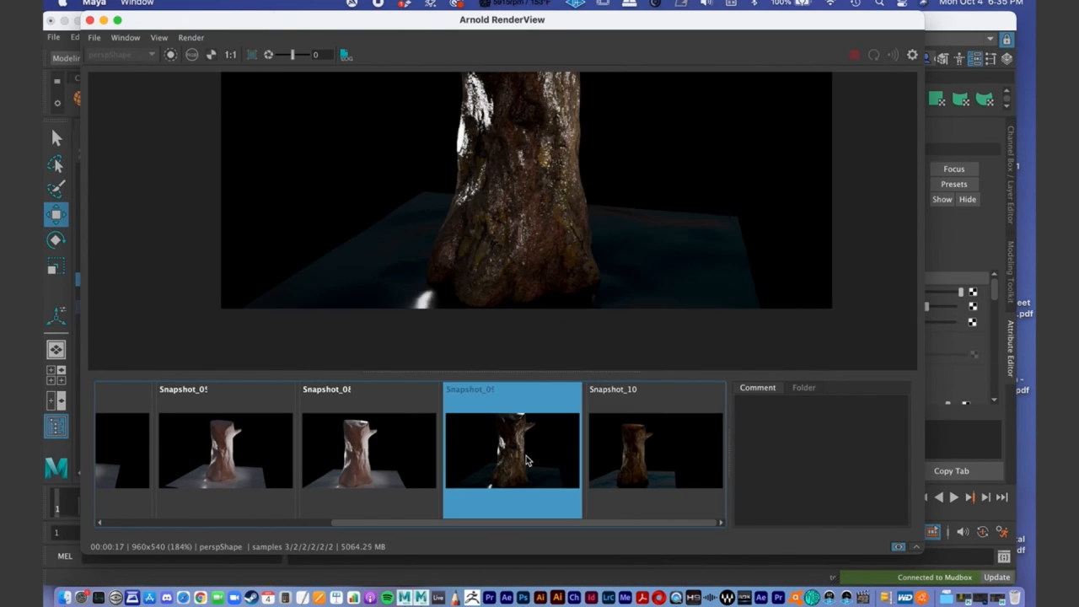
{"action": "middle_click_drag", "start_coordinate": [600, 202], "coordinate": [621, 292], "text": "alt"}
{"action": "right_click_drag", "start_coordinate": [622, 287], "coordinate": [450, 219], "text": "alt"}
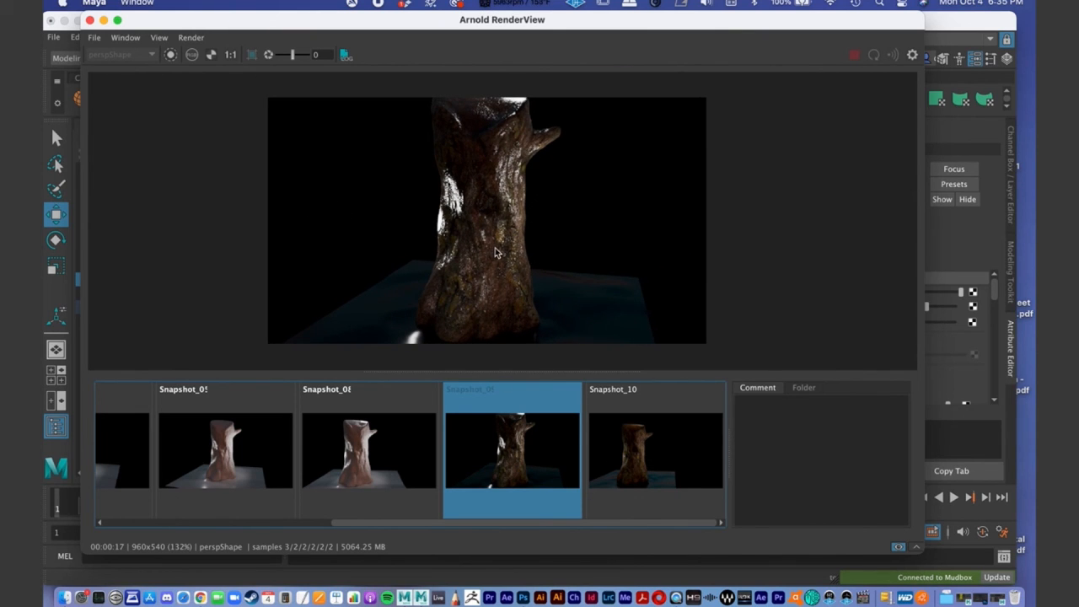
{"action": "left_click", "coordinate": [658, 466]}
{"action": "middle_click_drag", "start_coordinate": [454, 241], "coordinate": [466, 245], "text": "alt"}
{"action": "right_click_drag", "start_coordinate": [466, 245], "coordinate": [649, 255], "text": "alt"}
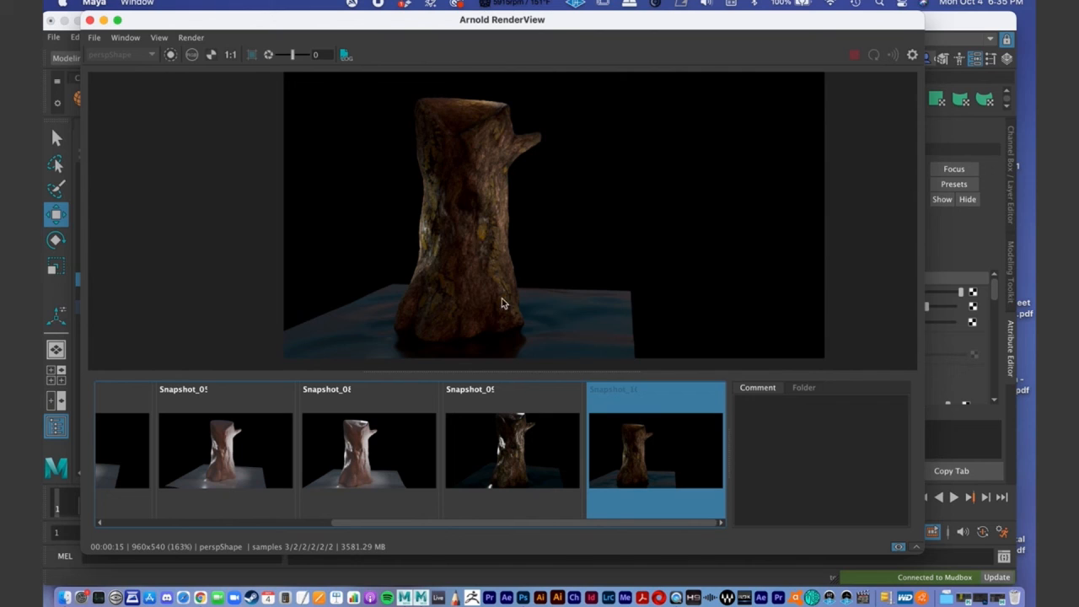
{"action": "left_click", "coordinate": [559, 426]}
{"action": "left_click", "coordinate": [615, 445]}
- Move the render window out of the way and duplicate the FillLight beside the stump
{"action": "left_click_drag", "start_coordinate": [216, 27], "coordinate": [348, 30]}
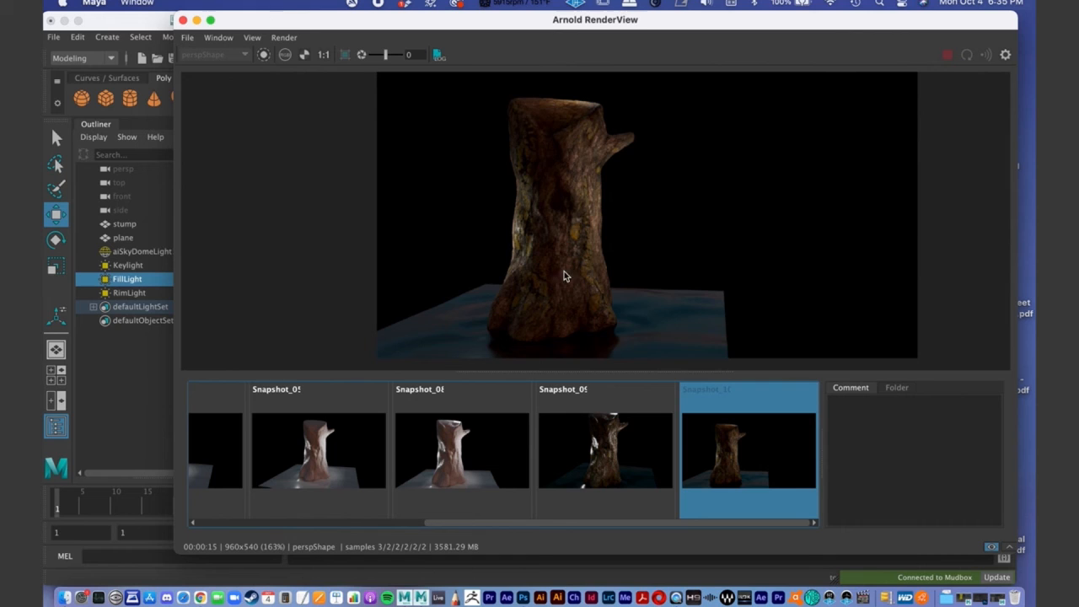
{"action": "left_click_drag", "start_coordinate": [283, 15], "coordinate": [524, 251]}
{"action": "left_click", "coordinate": [507, 267]}
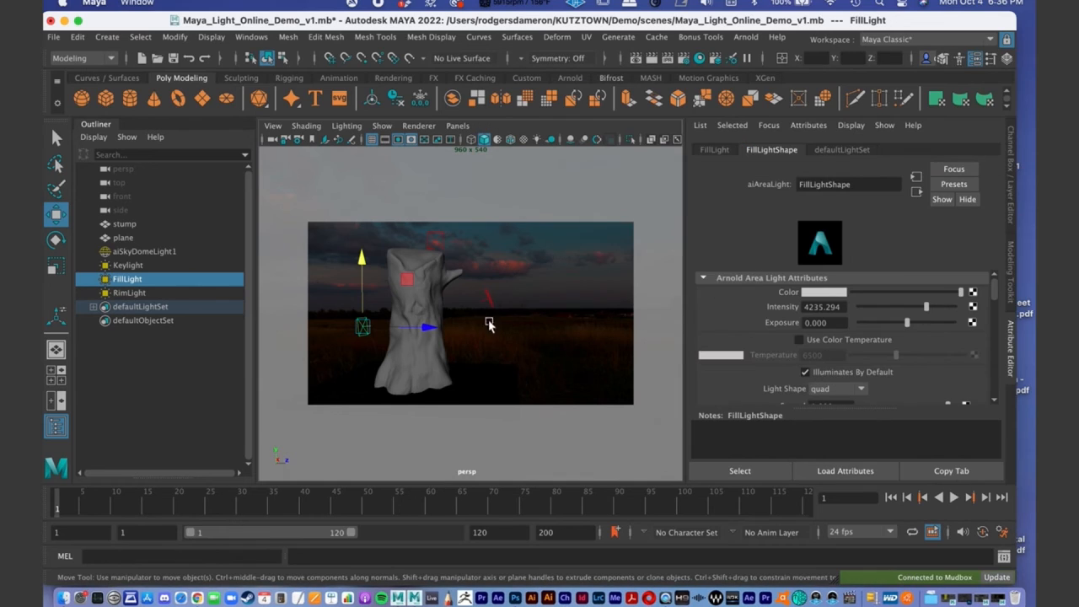
{"action": "left_click_drag", "start_coordinate": [461, 334], "coordinate": [459, 361], "text": "alt"}
{"action": "right_click_drag", "start_coordinate": [459, 361], "coordinate": [401, 353], "text": "alt"}
{"action": "left_click_drag", "start_coordinate": [400, 354], "coordinate": [494, 339], "text": "alt"}
{"action": "key", "text": "super+d"}
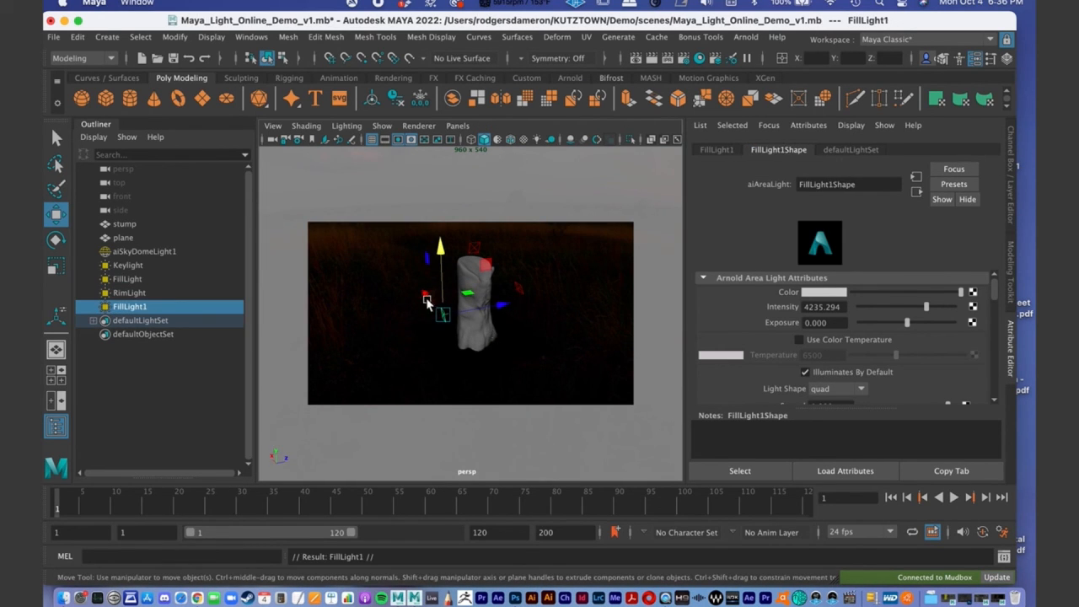
- Hide the viewport's gate mask and lower the duplicated FillLight1 beside the base of the stump
{"action": "left_click_drag", "start_coordinate": [425, 295], "coordinate": [497, 364]}
{"action": "left_click_drag", "start_coordinate": [436, 378], "coordinate": [476, 339], "text": "alt"}
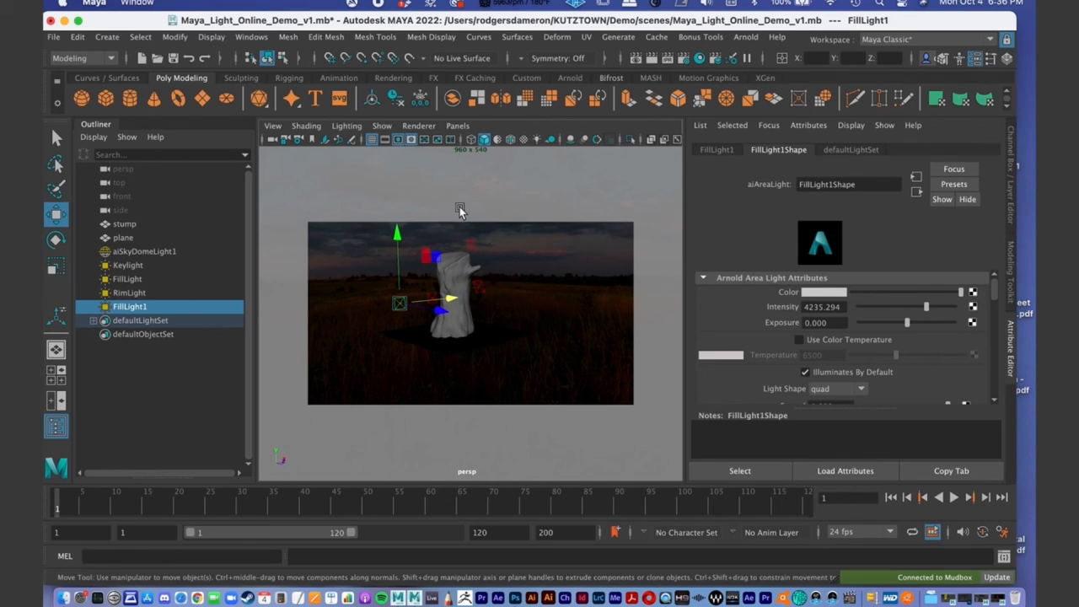
{"action": "left_click", "coordinate": [410, 138]}
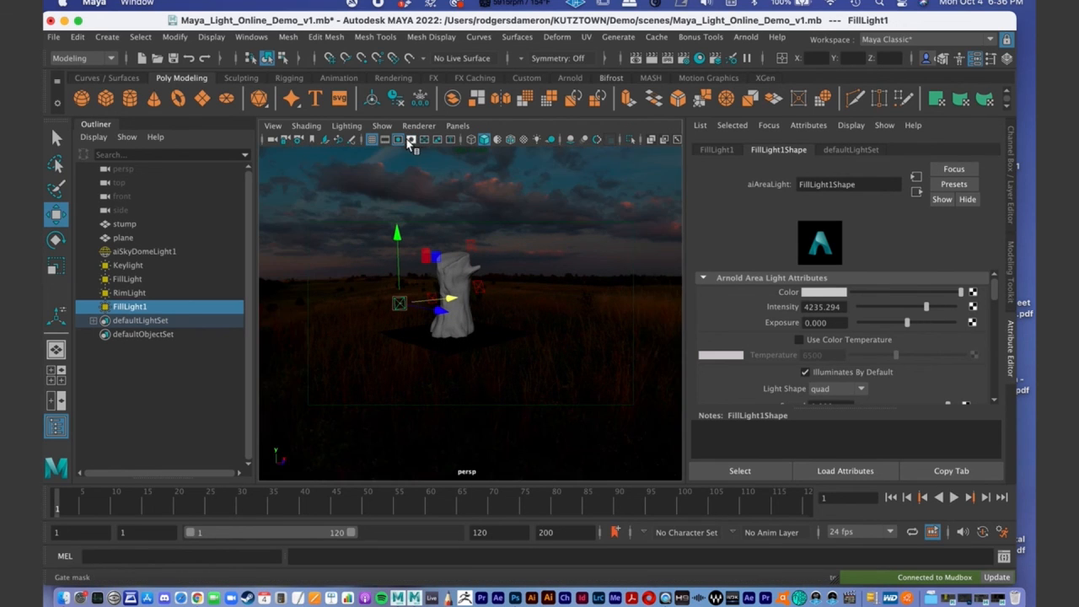
{"action": "scroll", "coordinate": [478, 305], "scroll_direction": "up", "scroll_amount": 3}
{"action": "right_click_drag", "start_coordinate": [532, 335], "coordinate": [469, 328], "text": "alt"}
{"action": "left_click_drag", "start_coordinate": [470, 328], "coordinate": [453, 308], "text": "alt"}
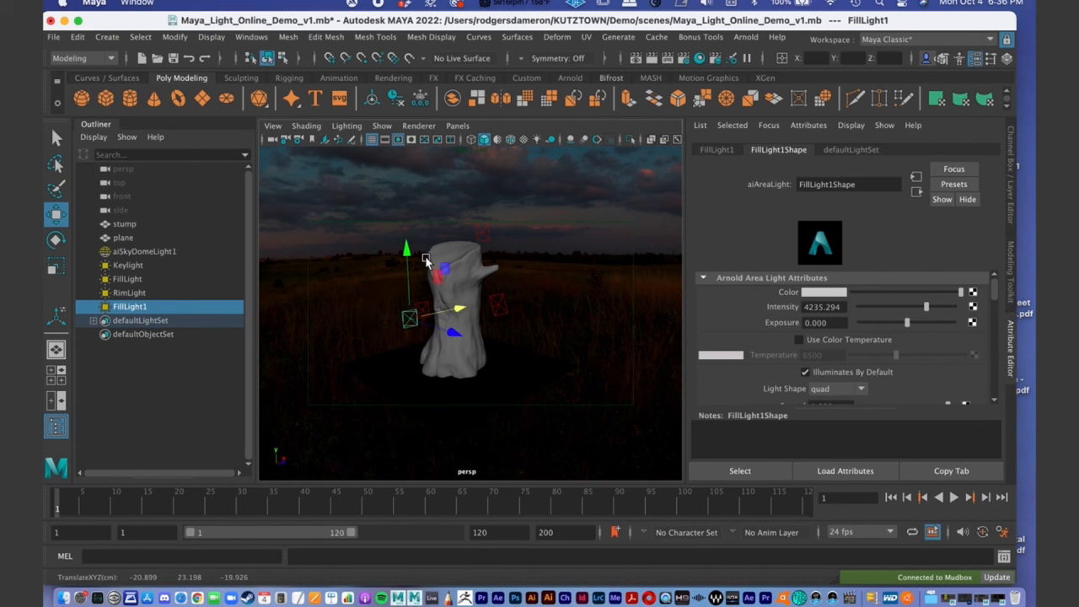
{"action": "left_click_drag", "start_coordinate": [409, 252], "coordinate": [415, 305]}
{"action": "left_click_drag", "start_coordinate": [416, 304], "coordinate": [458, 348], "text": "alt"}
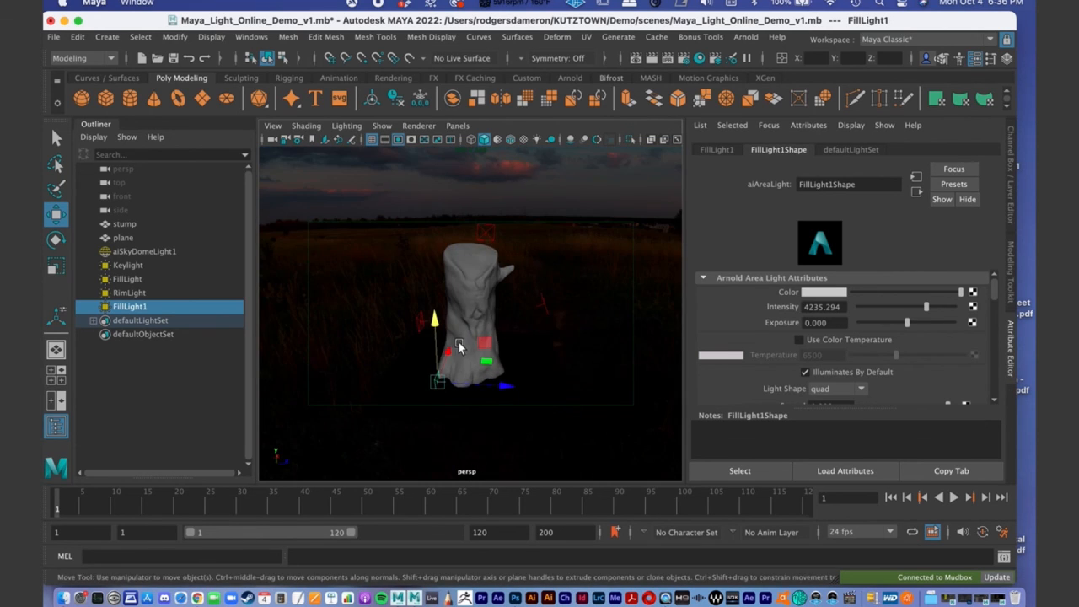
- Rotate FillLight1 toward the lower trunk and adjust its position near the stump's base
{"action": "key", "text": "e"}
{"action": "left_click_drag", "start_coordinate": [481, 390], "coordinate": [399, 355]}
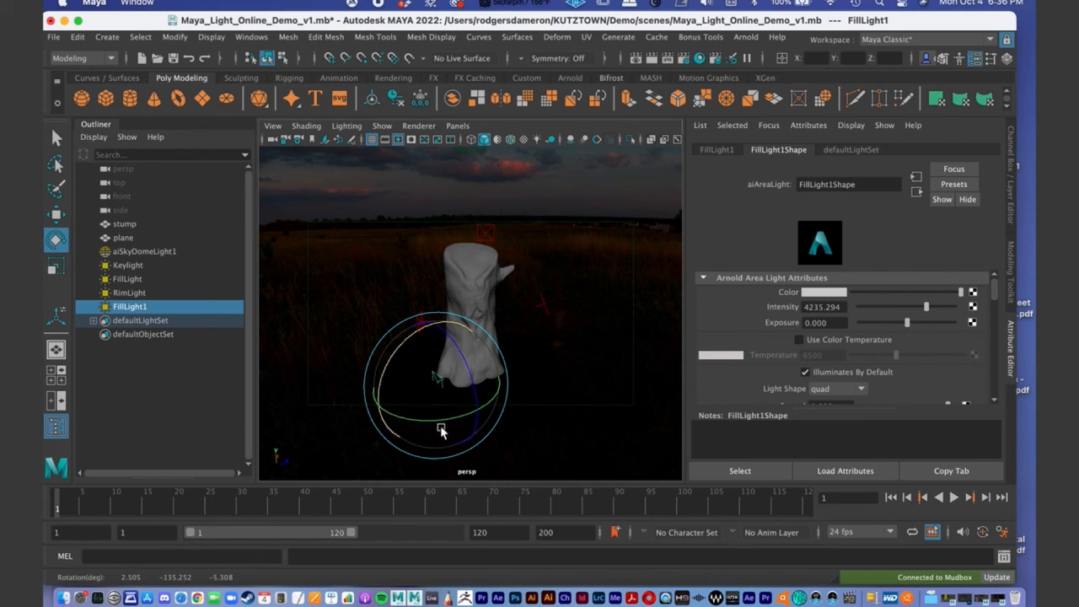
{"action": "left_click_drag", "start_coordinate": [437, 420], "coordinate": [431, 419]}
{"action": "key", "text": "w"}
{"action": "mouse_move", "coordinate": [438, 334]}
{"action": "left_mouse_down"}
{"action": "mouse_move", "coordinate": [434, 319]}
{"action": "mouse_move", "coordinate": [445, 348]}
{"action": "mouse_move", "coordinate": [430, 316]}
{"action": "left_mouse_up"}
{"action": "mouse_move", "coordinate": [487, 353]}
{"action": "left_mouse_down", "text": "alt"}
{"action": "mouse_move", "coordinate": [491, 362]}
{"action": "mouse_move", "coordinate": [479, 346]}
{"action": "left_mouse_up", "text": "alt"}
{"action": "right_click_drag", "start_coordinate": [421, 342], "coordinate": [467, 362], "text": "alt"}
{"action": "middle_click_drag", "start_coordinate": [489, 334], "coordinate": [504, 321], "text": "alt"}
{"action": "left_click_drag", "start_coordinate": [504, 321], "coordinate": [512, 405], "text": "alt"}
- Fine-tune FillLight1's rotation to about 3.7, -133.3, -5.4 degrees so it aims at the lower trunk
{"action": "key", "text": "e"}
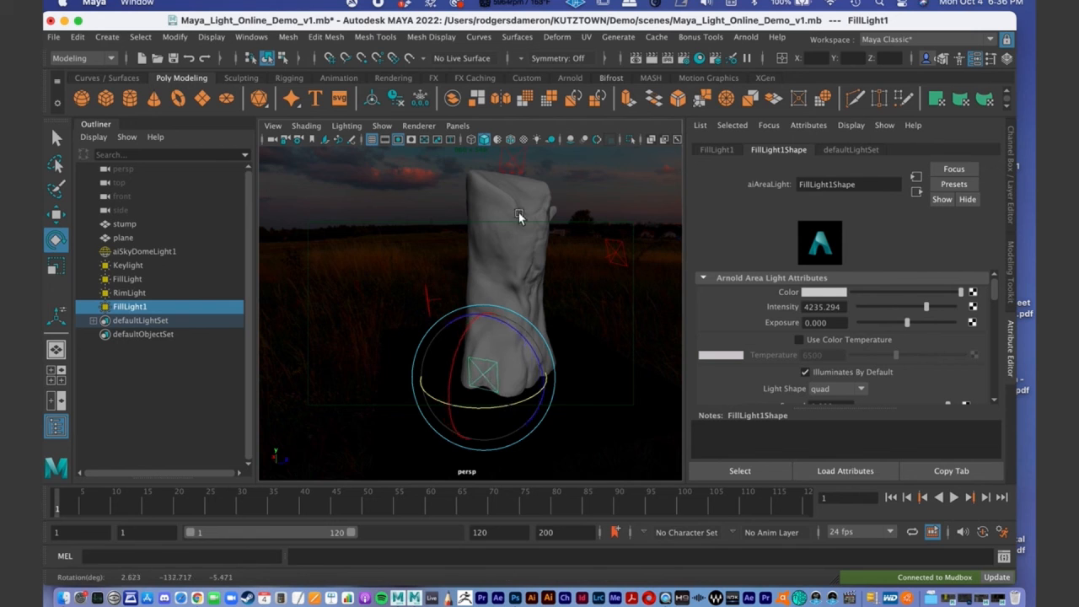
{"action": "left_click_drag", "start_coordinate": [563, 306], "coordinate": [477, 342], "text": "alt"}
{"action": "left_click_drag", "start_coordinate": [352, 392], "coordinate": [352, 394]}
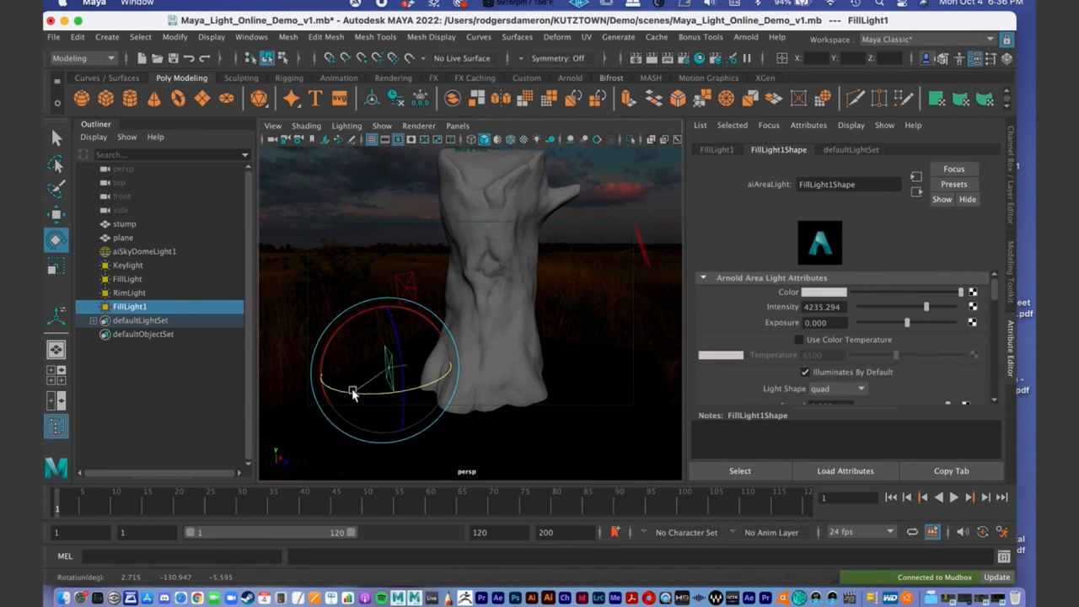
{"action": "left_click_drag", "start_coordinate": [354, 322], "coordinate": [354, 320]}
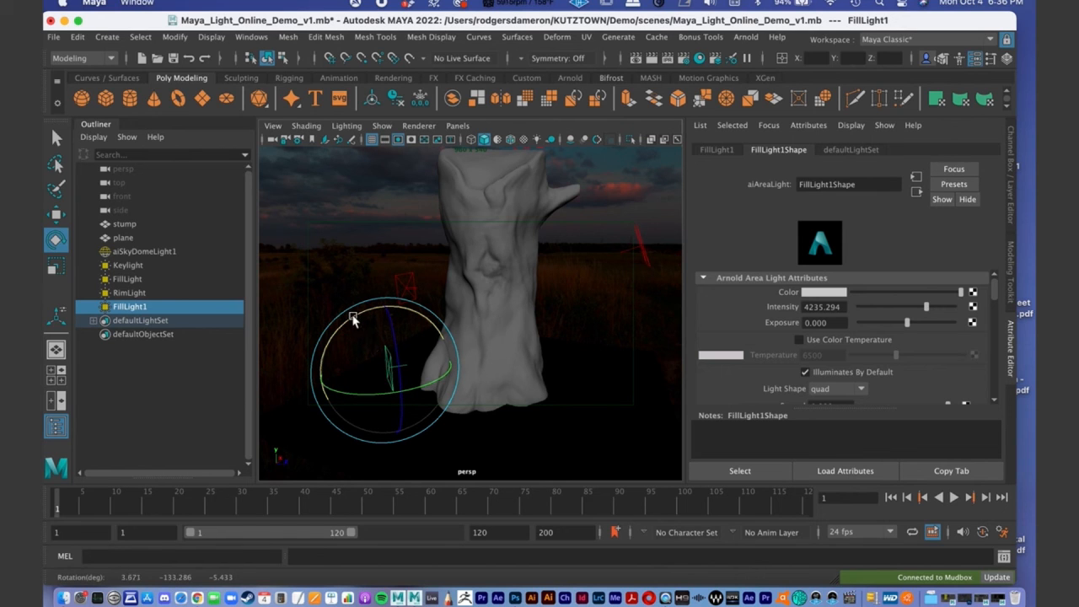
- Restore the Arnold RenderView and examine the live render of the stump with the added fill light
{"action": "left_click", "coordinate": [1015, 598]}
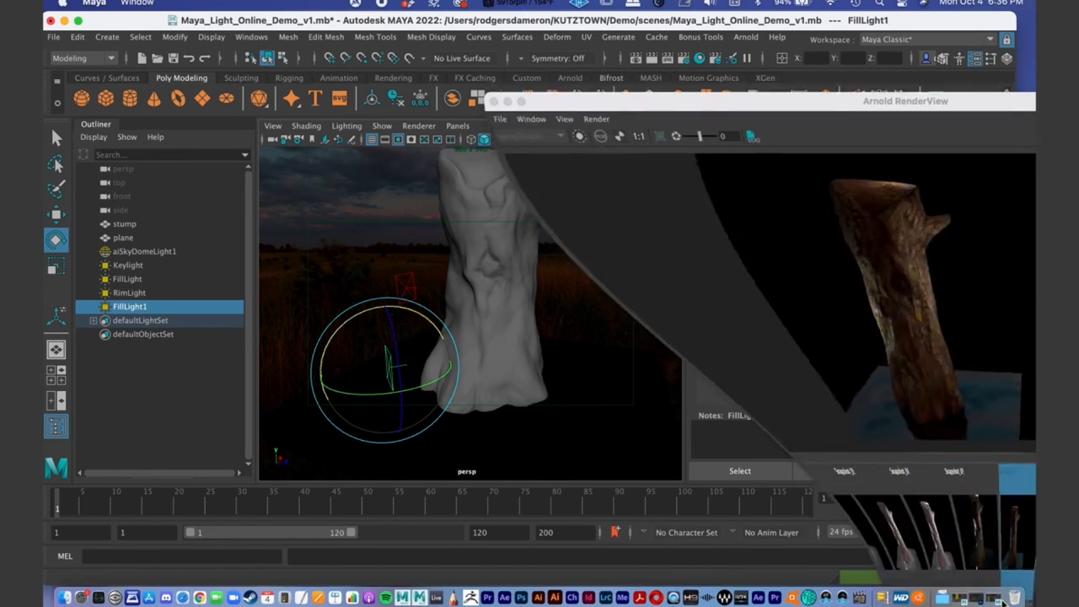
{"action": "double_click", "coordinate": [674, 271]}
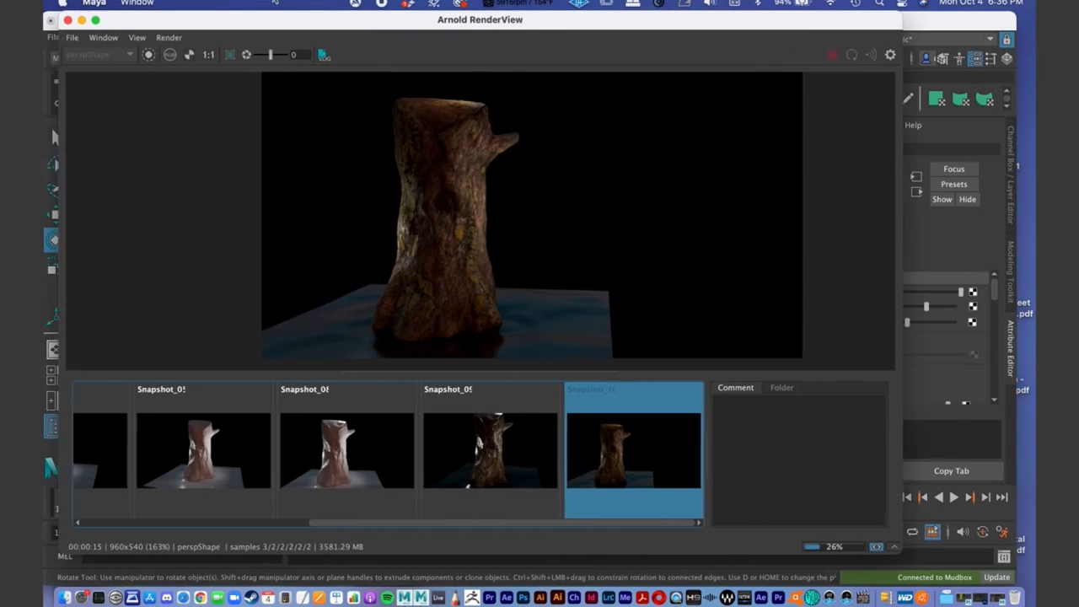
{"action": "left_click", "coordinate": [906, 547]}
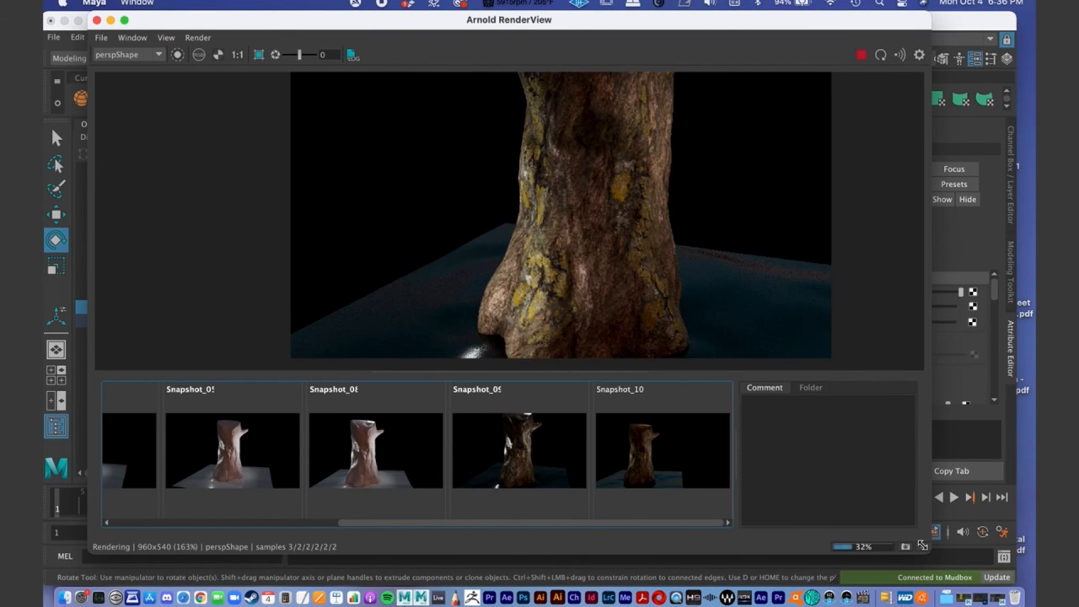
{"action": "middle_click_drag", "start_coordinate": [668, 223], "coordinate": [658, 275], "text": "alt"}
{"action": "right_click_drag", "start_coordinate": [659, 275], "coordinate": [546, 211], "text": "alt"}
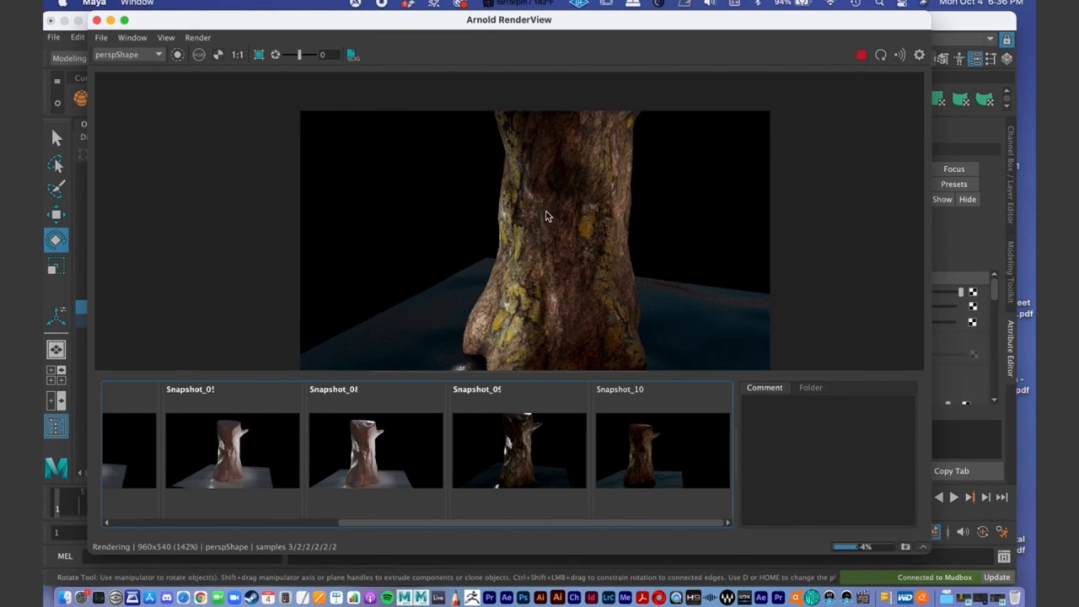
{"action": "left_click_drag", "start_coordinate": [365, 32], "coordinate": [786, 77]}
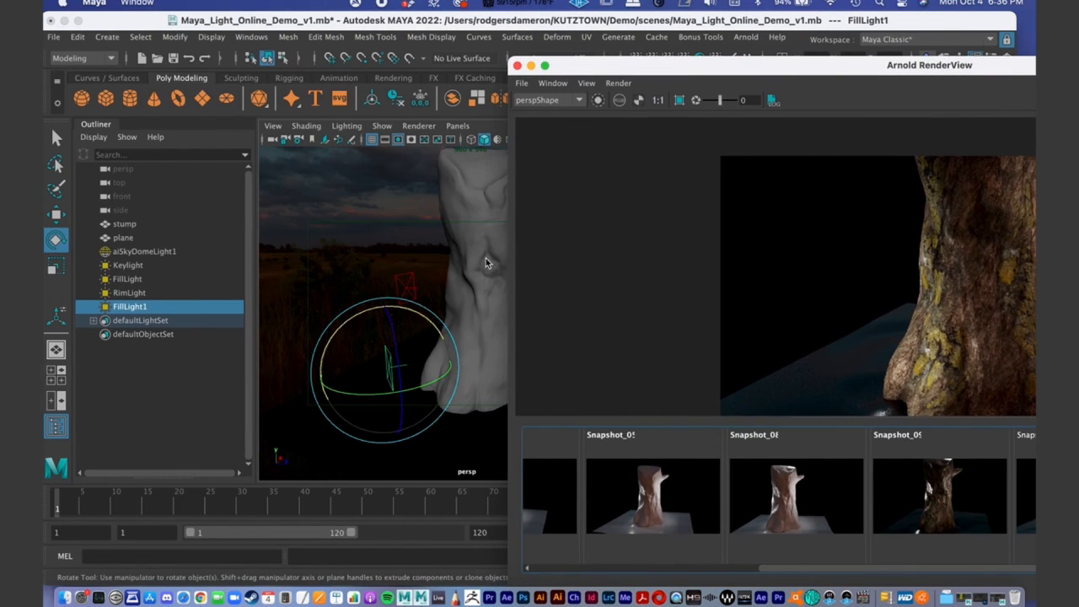
{"action": "right_click_drag", "start_coordinate": [485, 258], "coordinate": [318, 261], "text": "alt"}
{"action": "left_click_drag", "start_coordinate": [390, 256], "coordinate": [461, 255], "text": "alt"}
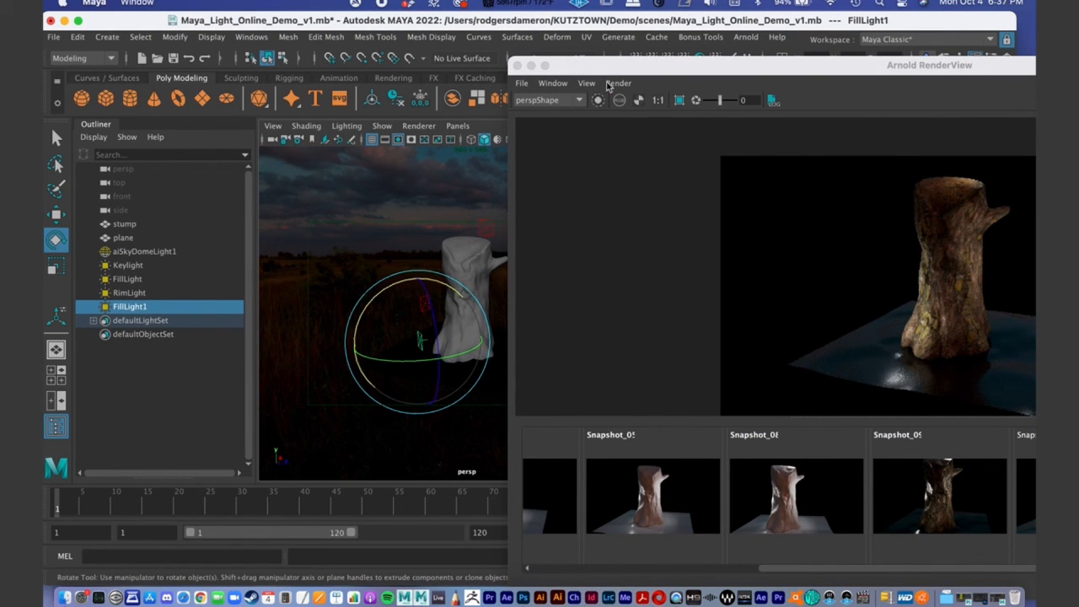
- Set FillLight1's intensity to 1147.059 and its spread to 0.259 while watching the live render
{"action": "left_click_drag", "start_coordinate": [601, 71], "coordinate": [158, 19]}
{"action": "left_click_drag", "start_coordinate": [864, 553], "coordinate": [704, 553]}
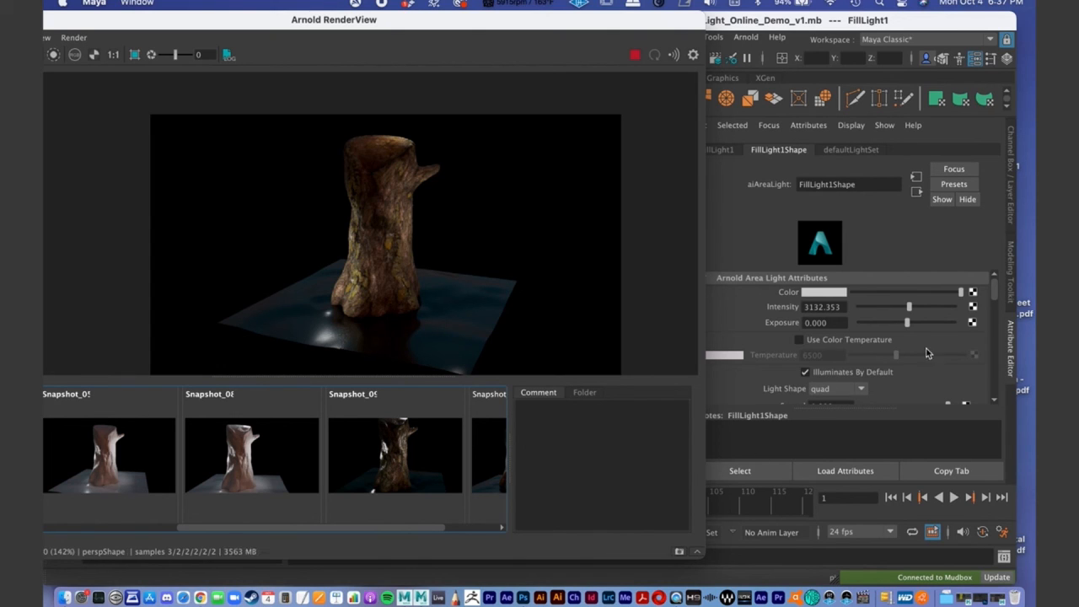
{"action": "left_click_drag", "start_coordinate": [906, 312], "coordinate": [865, 312]}
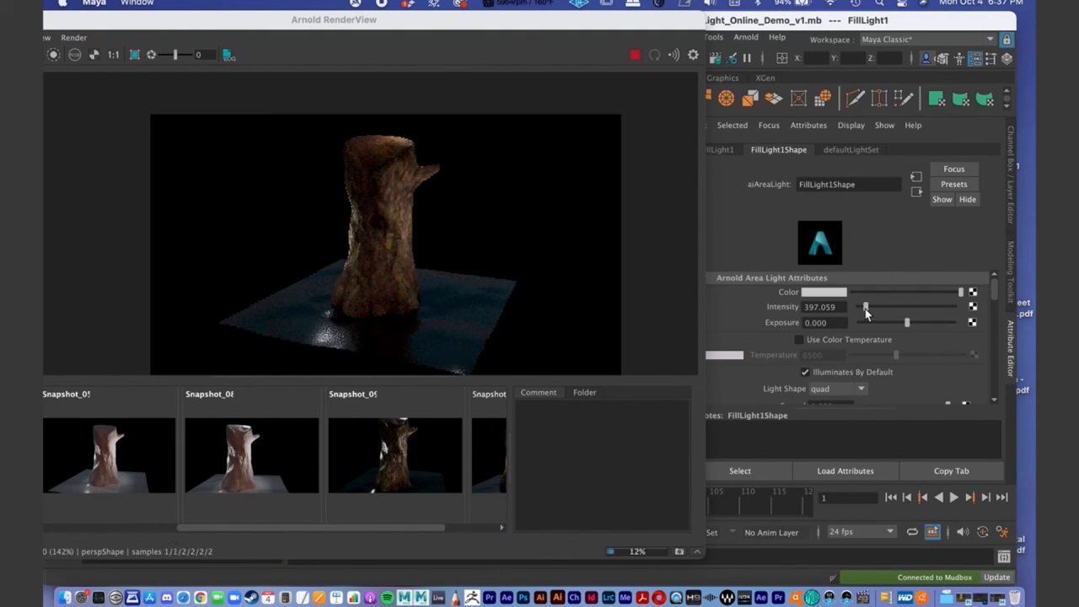
{"action": "left_click_drag", "start_coordinate": [867, 311], "coordinate": [878, 309]}
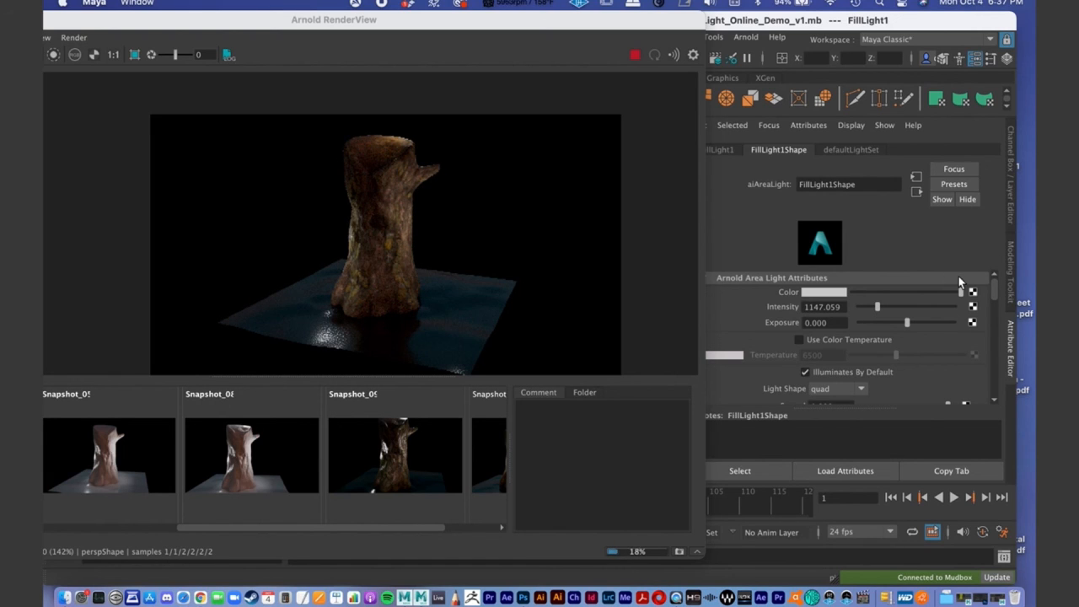
{"action": "left_click_drag", "start_coordinate": [991, 289], "coordinate": [887, 295]}
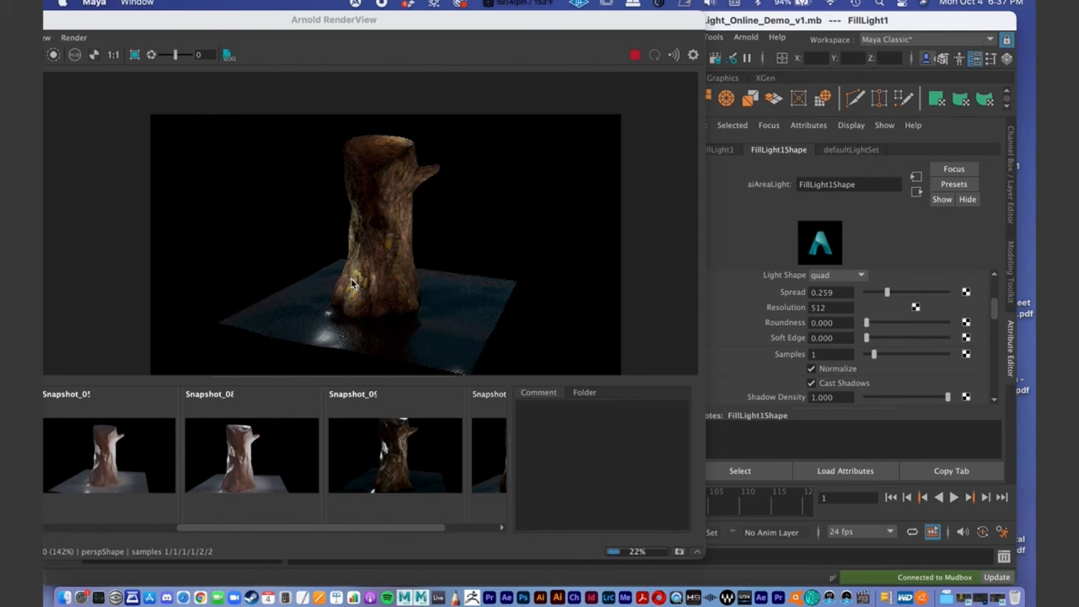
- Reposition FillLight1 near the stump's base at about -33.1, 7.4, -8.7 cm and check the effect in the render
{"action": "left_click_drag", "start_coordinate": [218, 27], "coordinate": [856, 93]}
{"action": "right_click_drag", "start_coordinate": [343, 338], "coordinate": [395, 357], "text": "alt"}
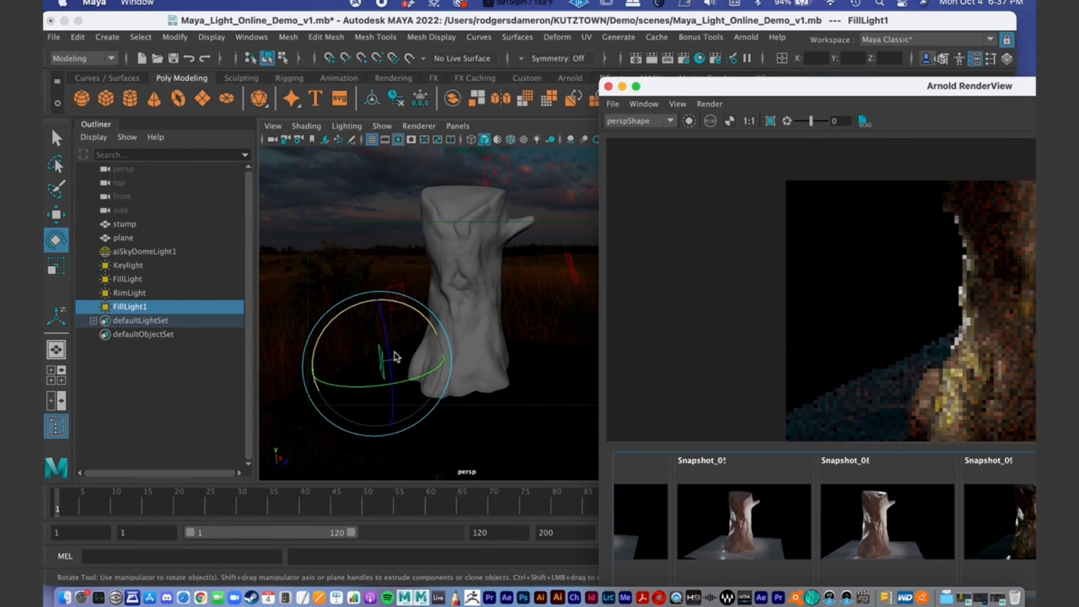
{"action": "left_click_drag", "start_coordinate": [393, 357], "coordinate": [423, 367], "text": "alt"}
{"action": "key", "text": "w"}
{"action": "right_click_drag", "start_coordinate": [439, 384], "coordinate": [377, 375], "text": "alt"}
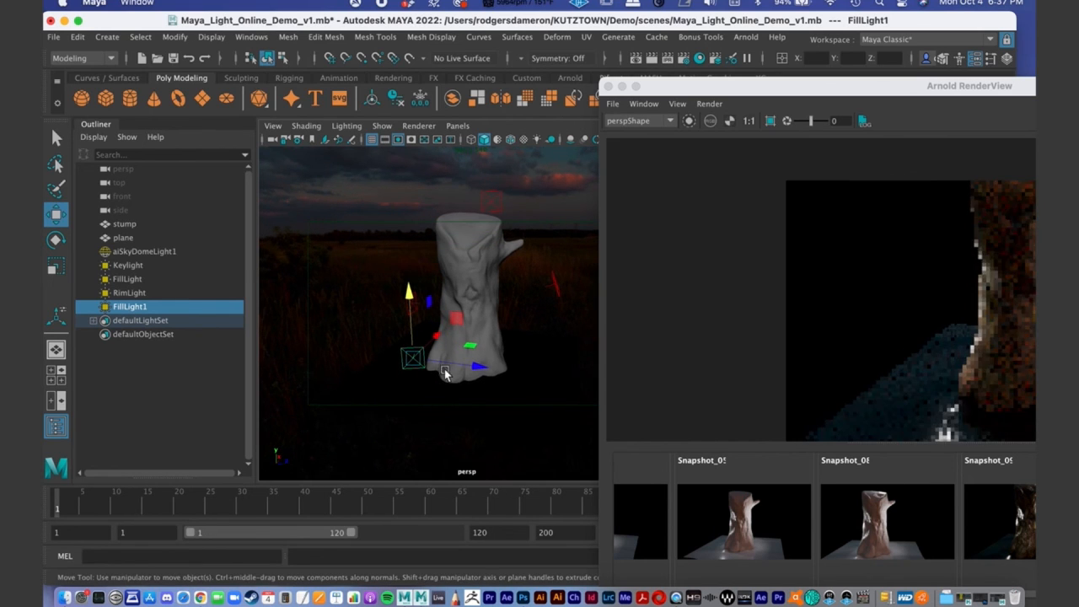
{"action": "left_click_drag", "start_coordinate": [482, 368], "coordinate": [472, 322]}
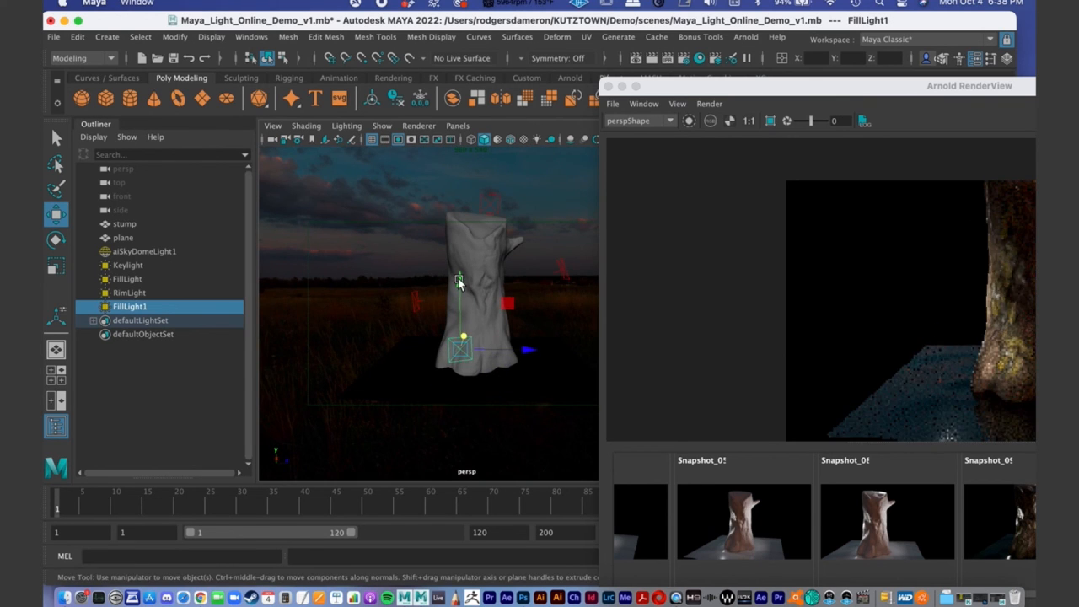
{"action": "left_click_drag", "start_coordinate": [461, 283], "coordinate": [458, 284]}
{"action": "left_click_drag", "start_coordinate": [802, 89], "coordinate": [256, 43]}
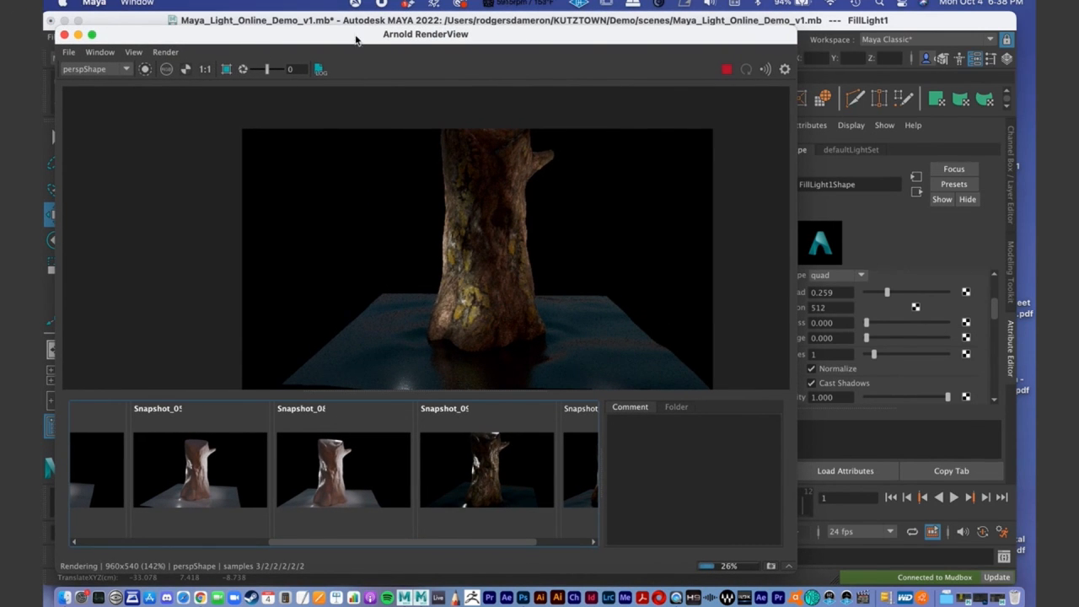
{"action": "left_click_drag", "start_coordinate": [363, 44], "coordinate": [539, 314]}
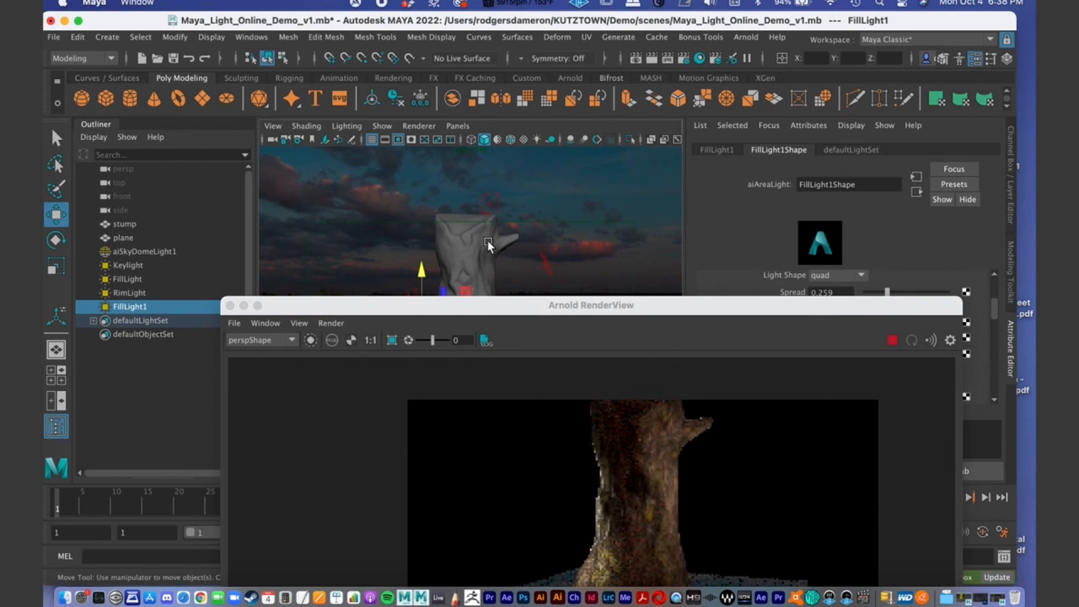
{"action": "left_click_drag", "start_coordinate": [492, 304], "coordinate": [576, 93]}
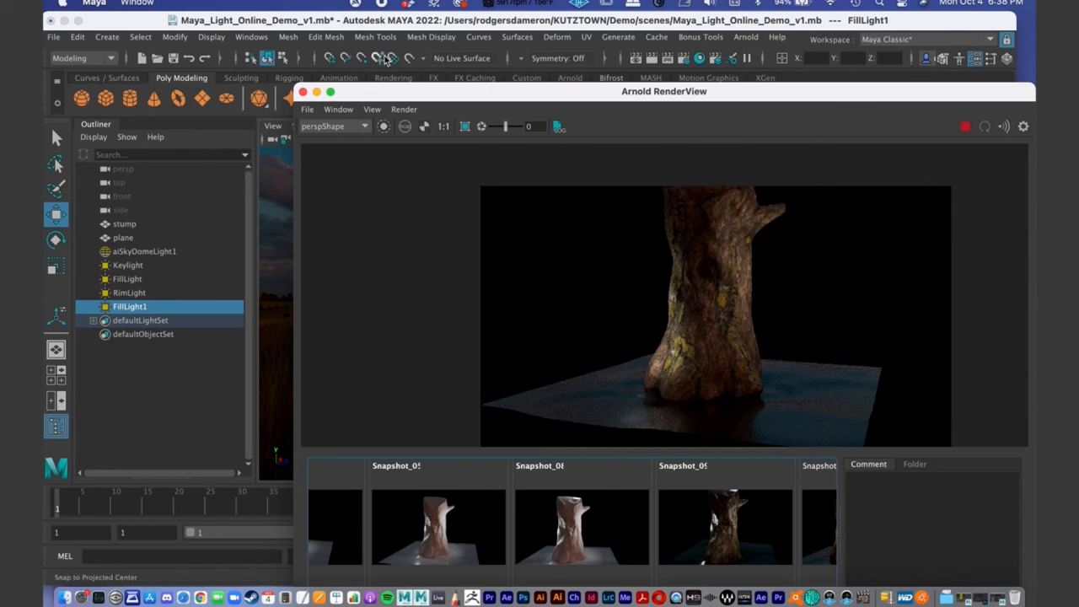
- Set FillLight1's intensity to 485.294, comparing the live render with the light at 0
{"action": "left_click_drag", "start_coordinate": [393, 92], "coordinate": [89, 298]}
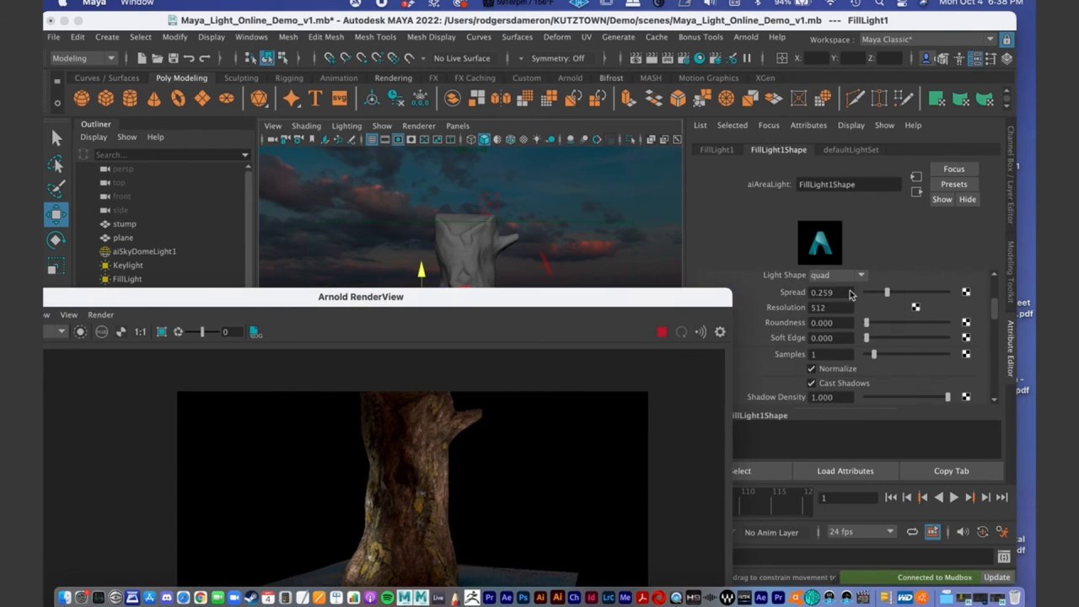
{"action": "scroll", "coordinate": [895, 353], "scroll_direction": "up", "scroll_amount": 3}
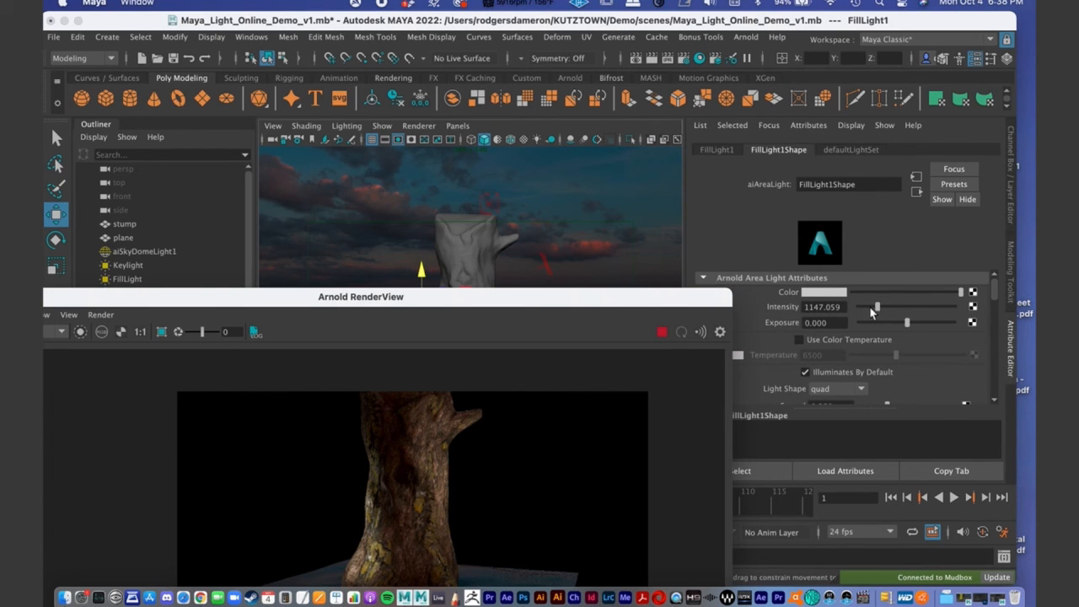
{"action": "left_click_drag", "start_coordinate": [869, 306], "coordinate": [865, 307]}
{"action": "left_click_drag", "start_coordinate": [352, 287], "coordinate": [375, 150]}
{"action": "left_click_drag", "start_coordinate": [867, 308], "coordinate": [847, 307]}
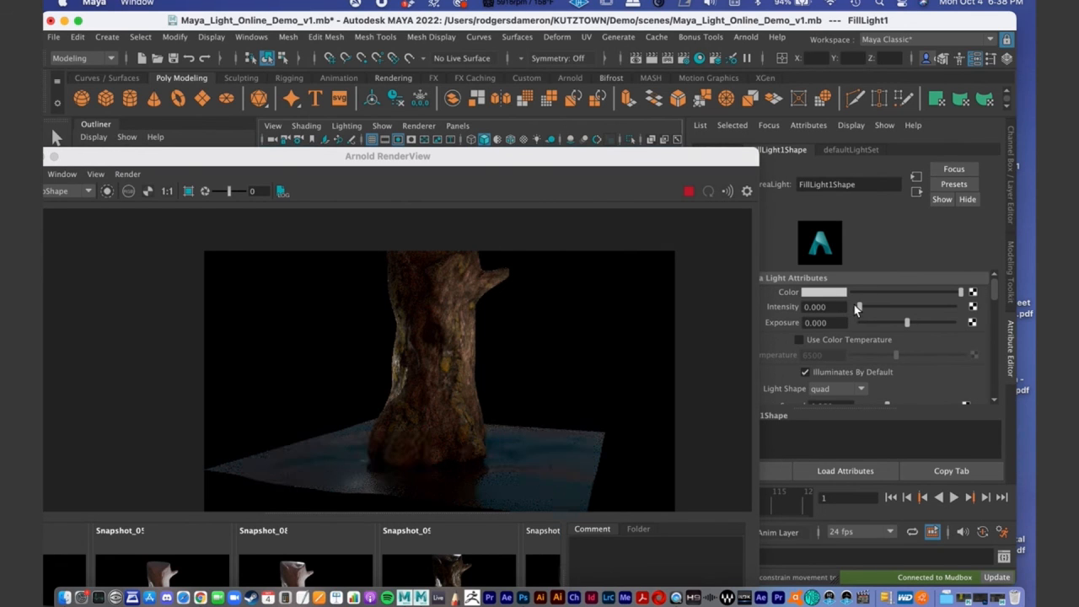
{"action": "left_click_drag", "start_coordinate": [856, 306], "coordinate": [864, 307]}
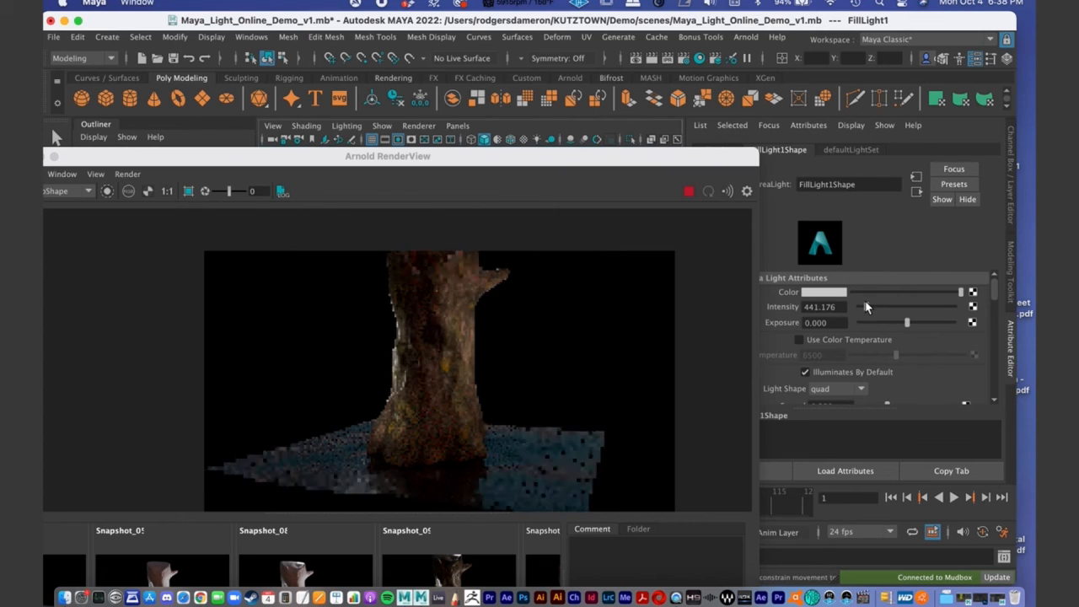
{"action": "left_click_drag", "start_coordinate": [866, 308], "coordinate": [868, 306]}
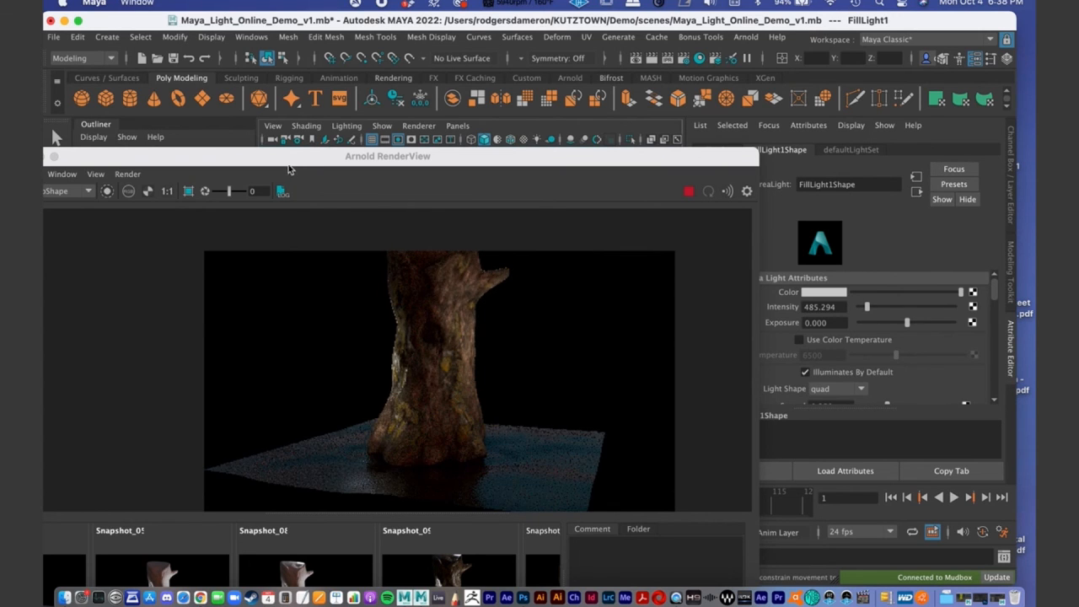
- Re-aim FillLight1 by rotating it toward the stump, and nudge it slightly upward near the stump's base
{"action": "left_click_drag", "start_coordinate": [290, 160], "coordinate": [306, 452]}
{"action": "left_click_drag", "start_coordinate": [491, 344], "coordinate": [507, 346]}
{"action": "left_click_drag", "start_coordinate": [470, 449], "coordinate": [604, 188]}
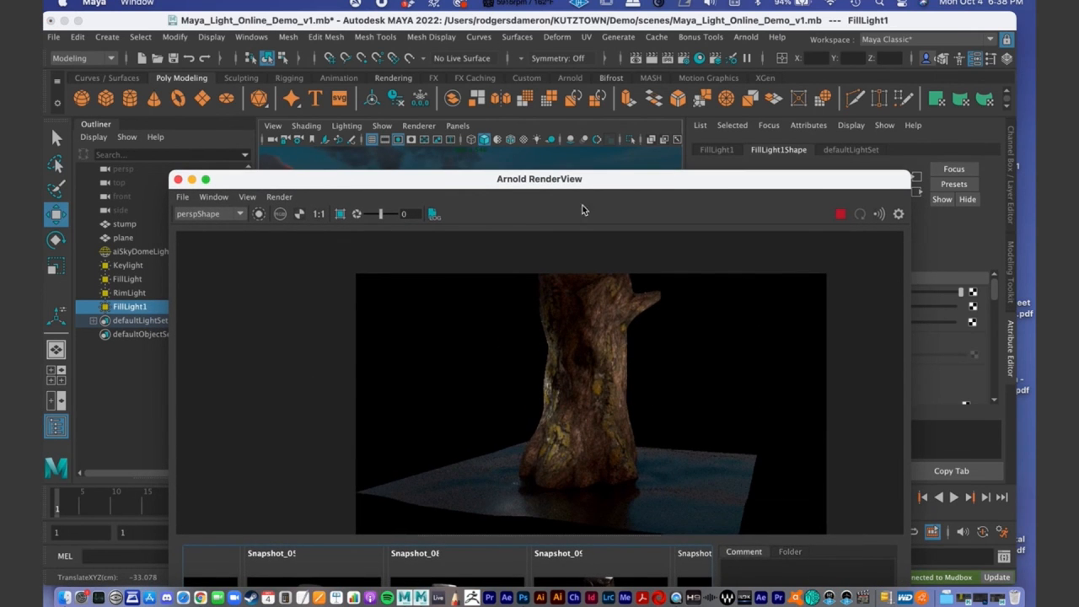
{"action": "left_click_drag", "start_coordinate": [479, 183], "coordinate": [540, 386]}
{"action": "left_click_drag", "start_coordinate": [487, 329], "coordinate": [460, 369], "text": "alt"}
{"action": "right_click_drag", "start_coordinate": [459, 369], "coordinate": [379, 315], "text": "alt"}
{"action": "middle_click_drag", "start_coordinate": [391, 315], "coordinate": [410, 284], "text": "alt"}
{"action": "key", "text": "e"}
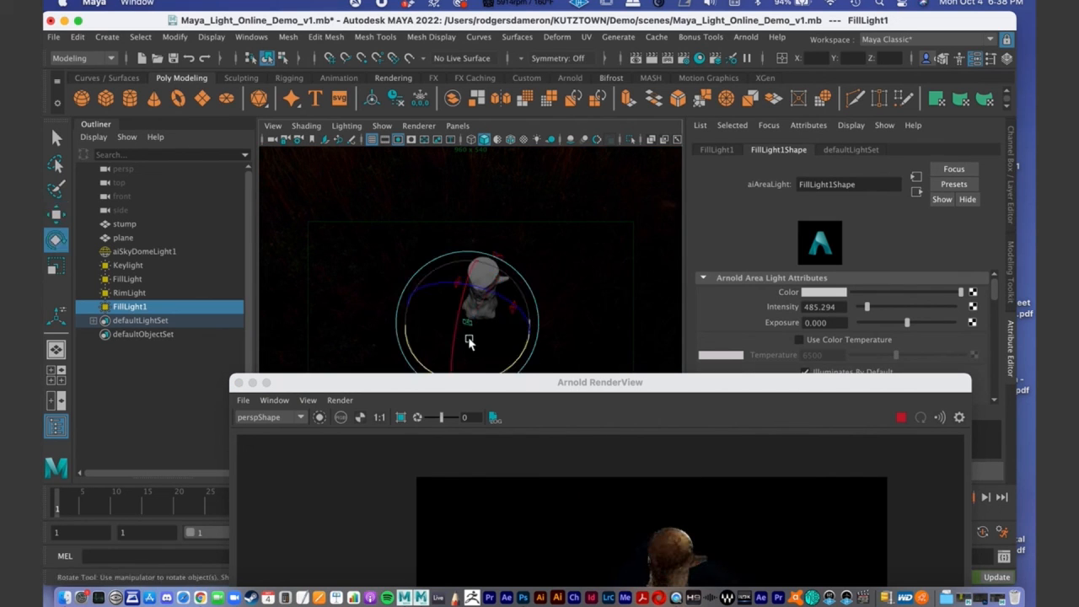
{"action": "left_click_drag", "start_coordinate": [519, 358], "coordinate": [503, 239]}
{"action": "key", "text": "w"}
{"action": "left_click_drag", "start_coordinate": [450, 208], "coordinate": [456, 199]}
- Examine FillLight1's effect on the bark and ground plane in the live render from several camera angles
{"action": "left_click_drag", "start_coordinate": [514, 378], "coordinate": [615, 329]}
{"action": "left_click_drag", "start_coordinate": [561, 202], "coordinate": [823, 178], "text": "alt"}
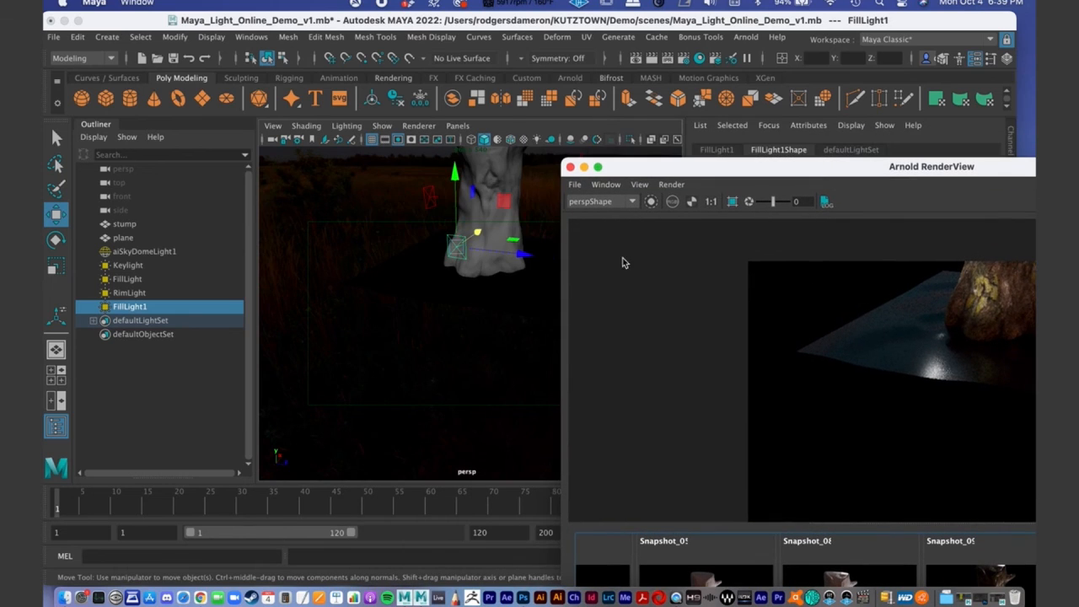
{"action": "middle_click_drag", "start_coordinate": [492, 287], "coordinate": [489, 331], "text": "alt"}
{"action": "left_click_drag", "start_coordinate": [476, 274], "coordinate": [472, 278]}
{"action": "left_click_drag", "start_coordinate": [708, 176], "coordinate": [415, 57]}
{"action": "middle_click_drag", "start_coordinate": [664, 267], "coordinate": [649, 289]}
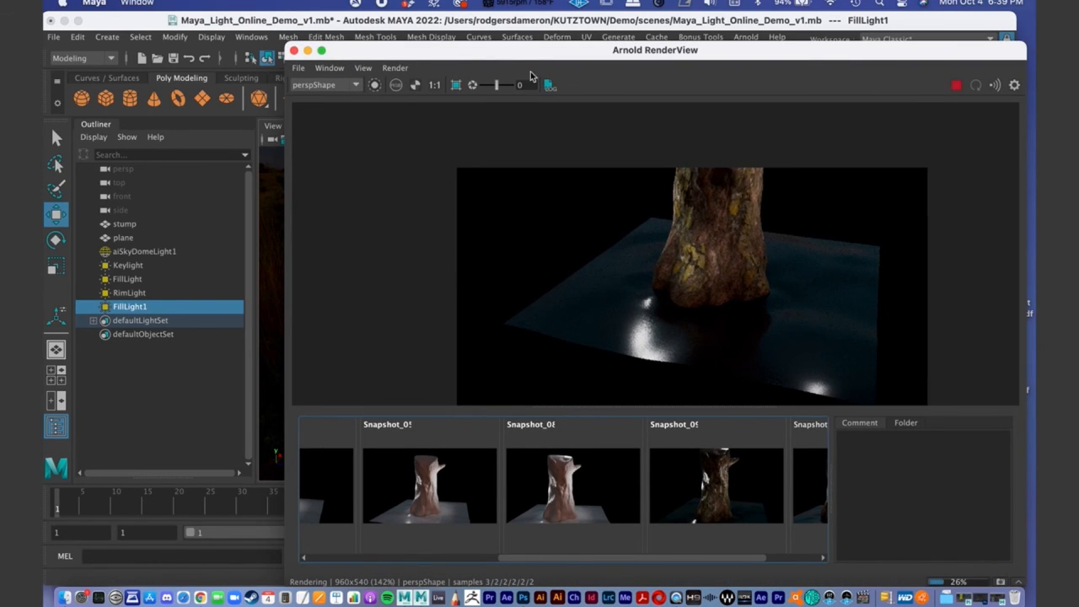
{"action": "left_click_drag", "start_coordinate": [504, 56], "coordinate": [1004, 190]}
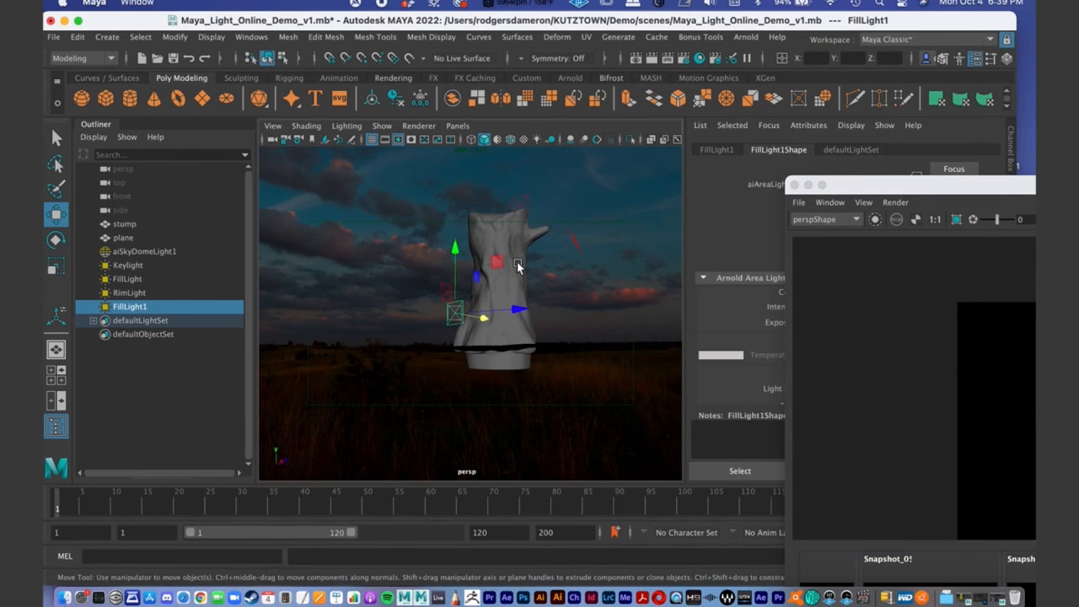
{"action": "left_click_drag", "start_coordinate": [615, 268], "coordinate": [550, 299], "text": "alt"}
{"action": "double_click", "coordinate": [892, 193]}
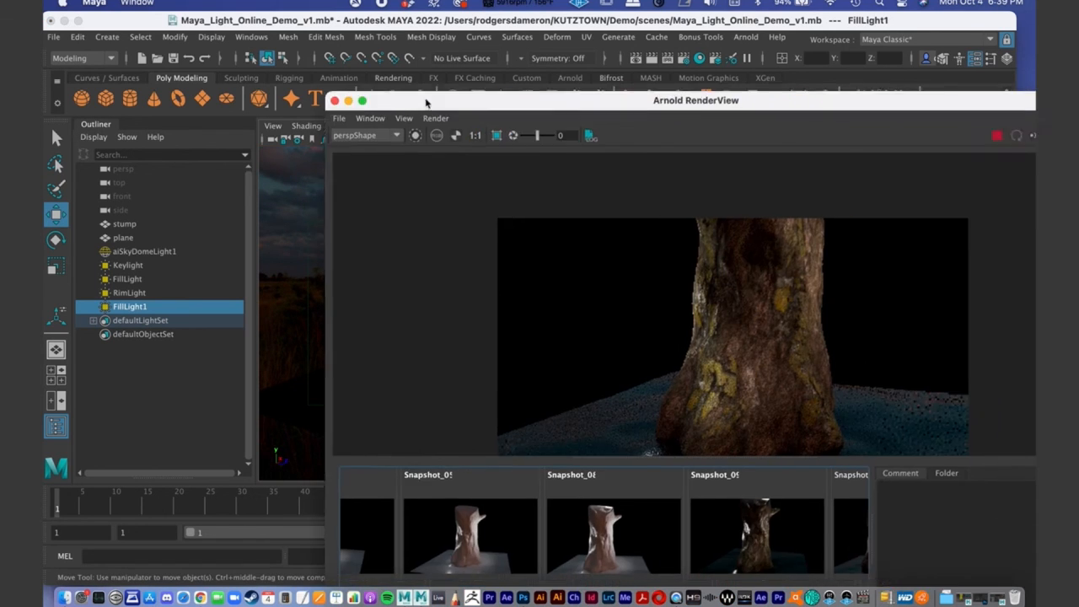
{"action": "left_click_drag", "start_coordinate": [315, 31], "coordinate": [347, 4]}
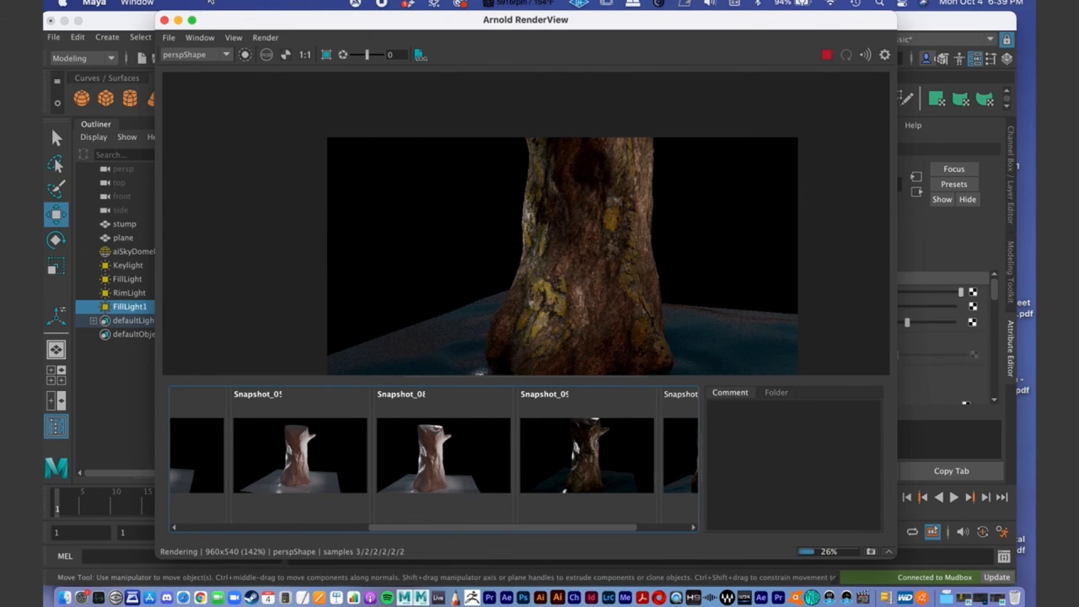
{"action": "left_click_drag", "start_coordinate": [210, 2], "coordinate": [522, 29]}
{"action": "scroll", "coordinate": [354, 257], "scroll_direction": "down", "scroll_amount": 3}
{"action": "middle_click_drag", "start_coordinate": [395, 251], "coordinate": [332, 290], "text": "alt"}
{"action": "right_click_drag", "start_coordinate": [372, 278], "coordinate": [320, 275], "text": "alt"}
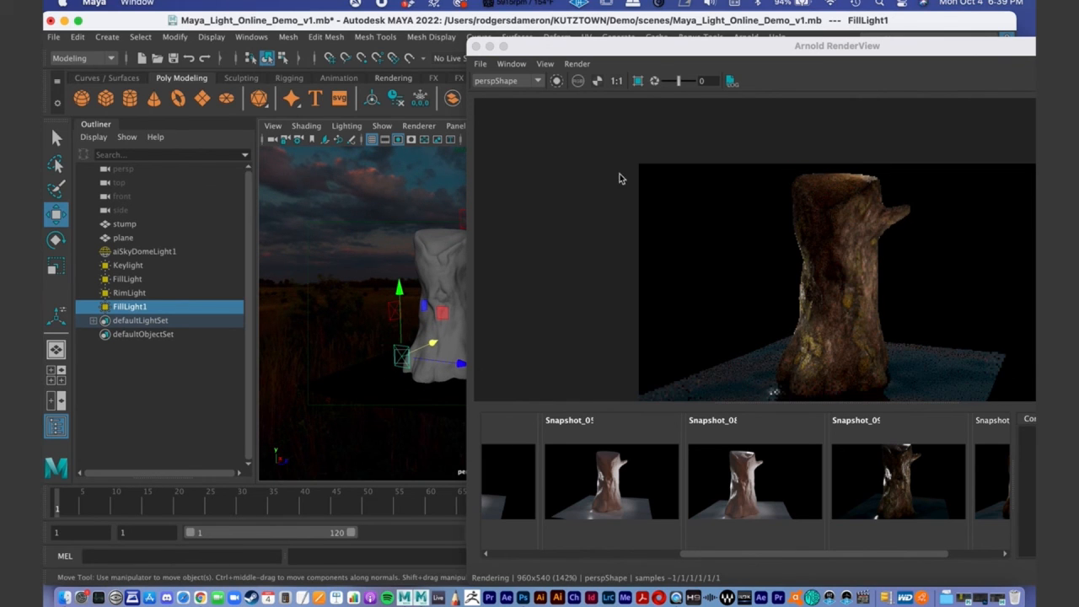
{"action": "left_click_drag", "start_coordinate": [661, 52], "coordinate": [596, 39]}
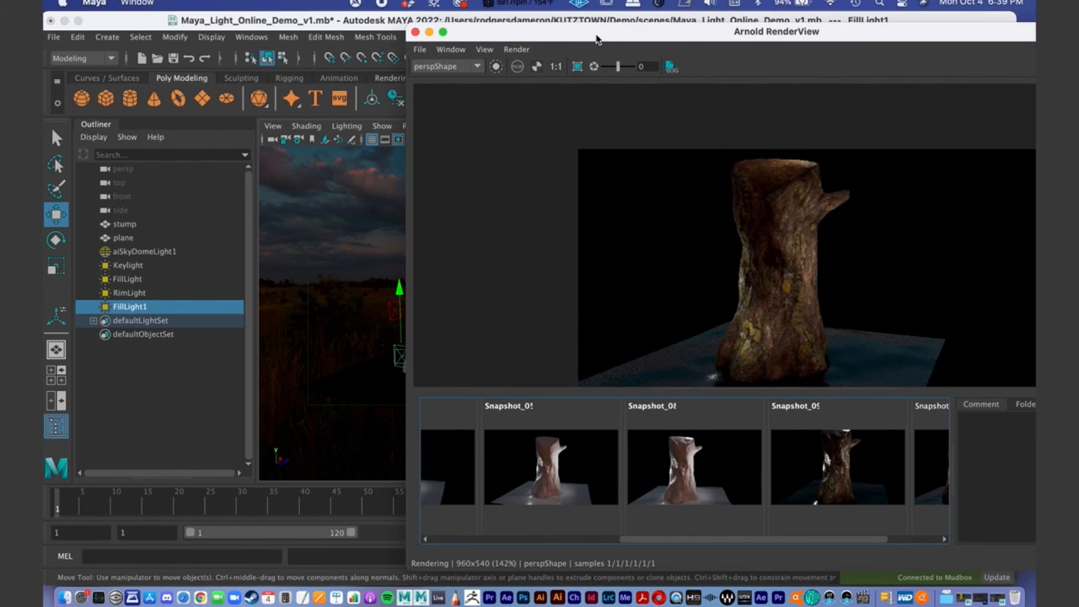
{"action": "left_click_drag", "start_coordinate": [597, 38], "coordinate": [148, 4]}
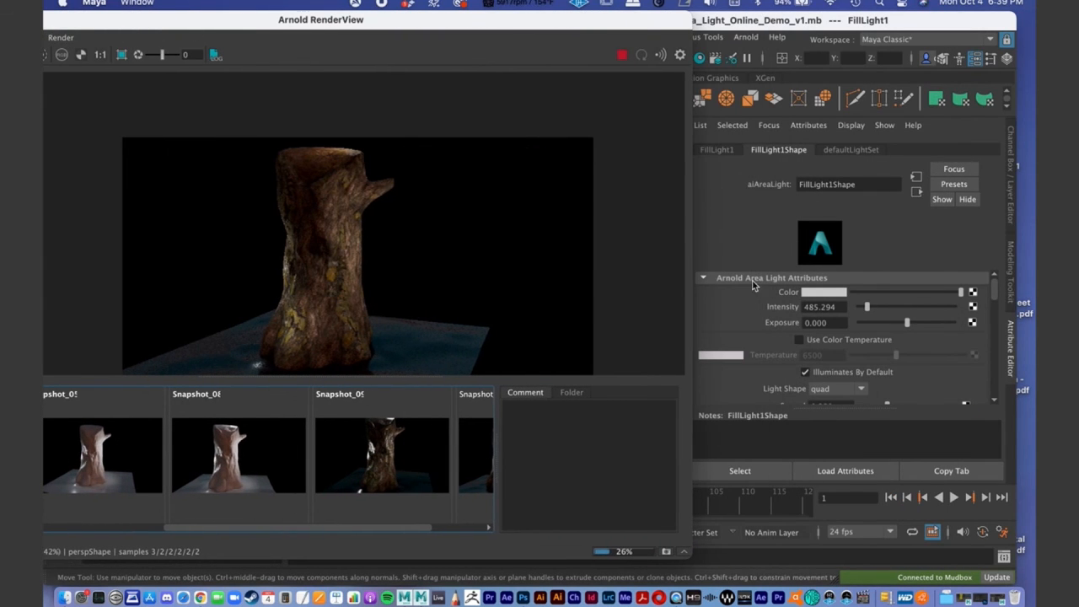
- Bring back the Hypershade and review the specular texture node and the Tree1 material's base and specular attributes
{"action": "left_click", "coordinate": [1003, 599]}
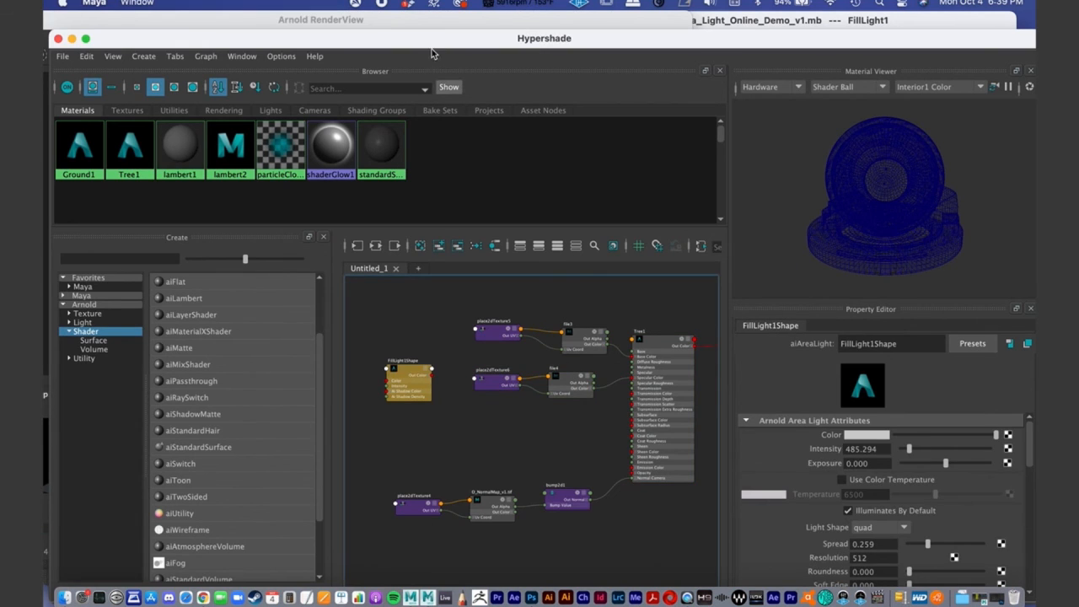
{"action": "left_click_drag", "start_coordinate": [431, 48], "coordinate": [378, 44]}
{"action": "left_click_drag", "start_coordinate": [356, 384], "coordinate": [337, 327]}
{"action": "left_click", "coordinate": [510, 387]}
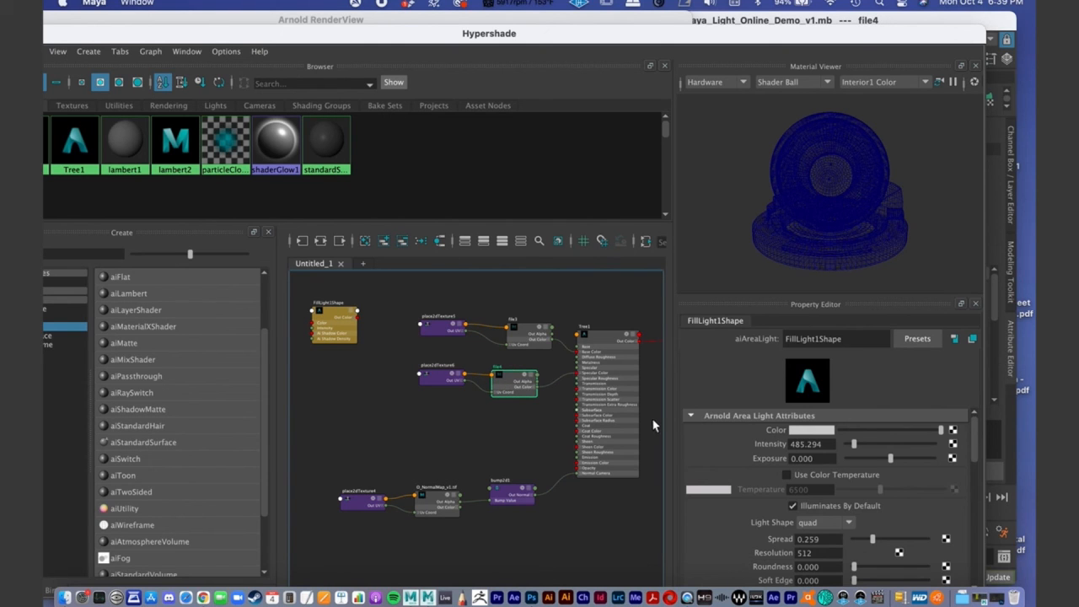
{"action": "middle_click_drag", "start_coordinate": [563, 429], "coordinate": [520, 403], "text": "alt"}
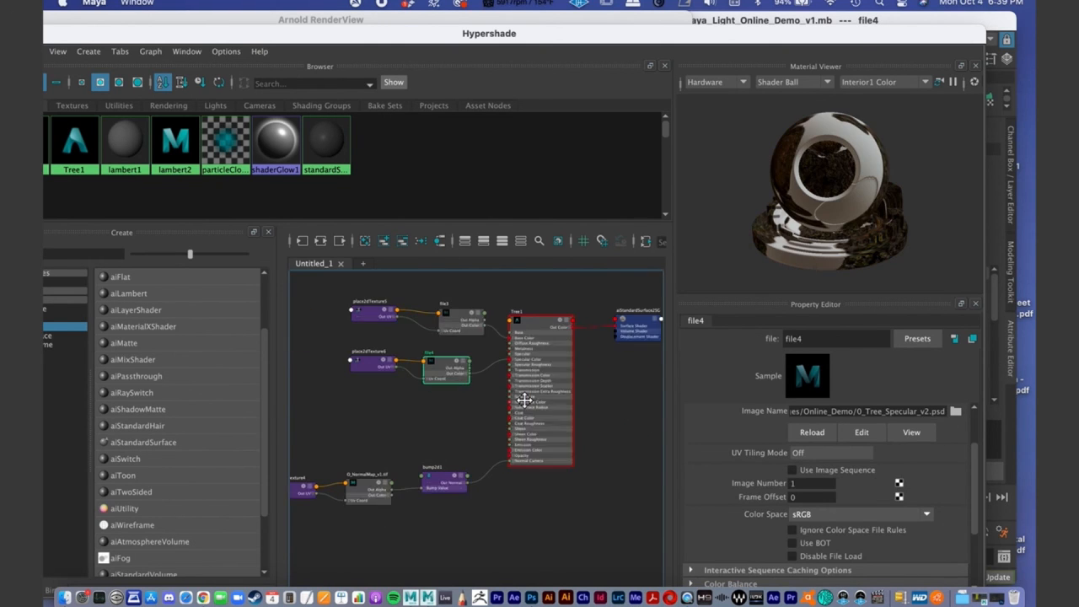
{"action": "left_click", "coordinate": [552, 348]}
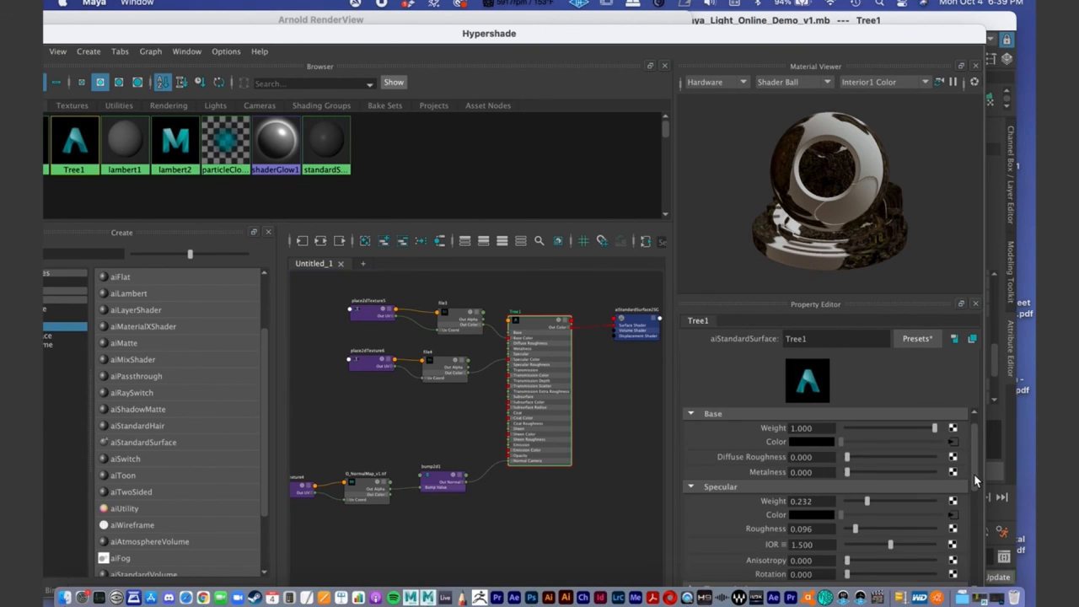
{"action": "scroll", "coordinate": [969, 472], "scroll_direction": "down", "scroll_amount": 3}
- Set the Bump Depth of the Tree1 material's bump2d1 node to 14
{"action": "left_click", "coordinate": [457, 480]}
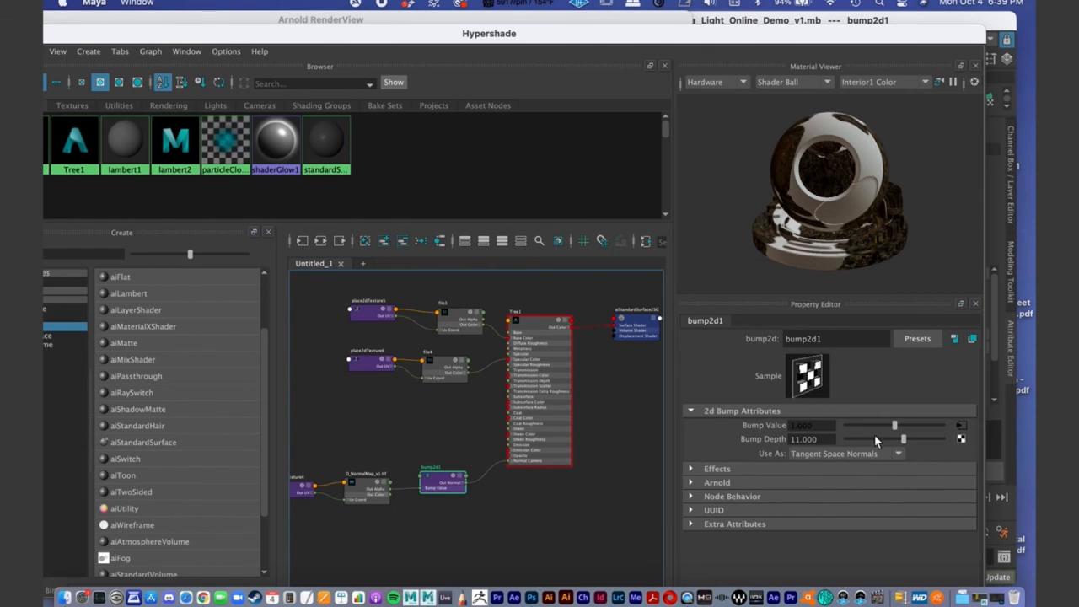
{"action": "left_click_drag", "start_coordinate": [824, 440], "coordinate": [727, 433]}
{"action": "type", "text": "14"}
{"action": "key", "text": "Return"}
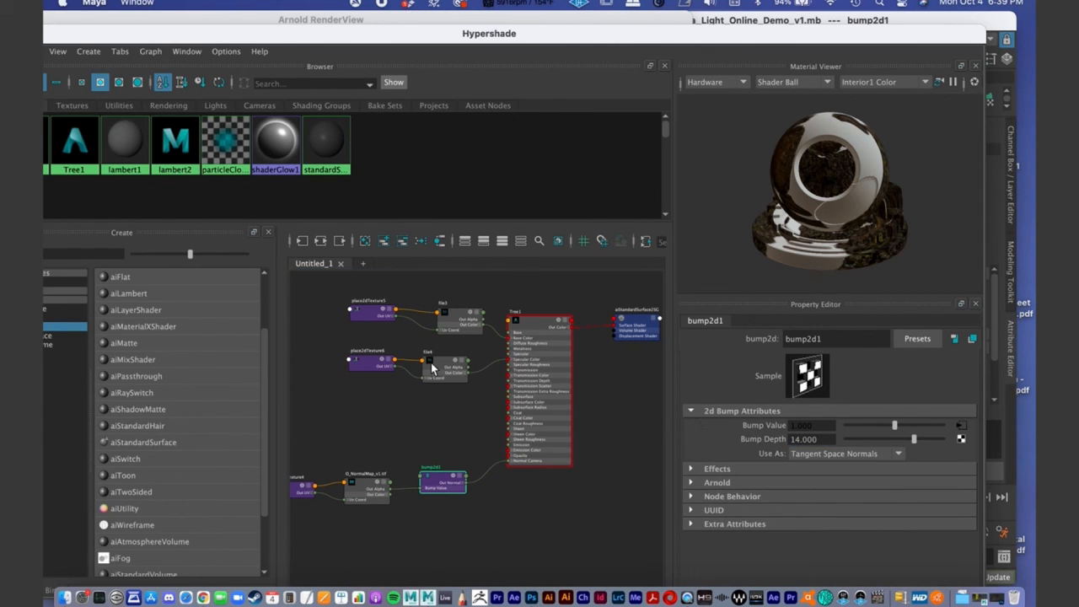
- Set the Tree1 material's specular weight to about 0.392 and check the bark in the Arnold RenderView
{"action": "left_click_drag", "start_coordinate": [432, 368], "coordinate": [426, 371]}
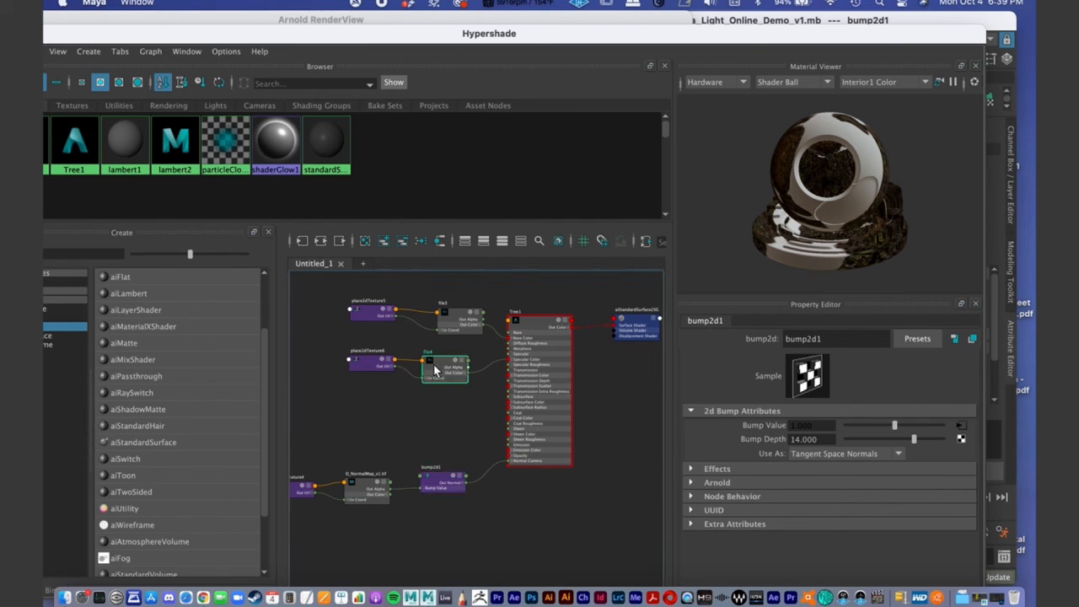
{"action": "left_click", "coordinate": [564, 380]}
{"action": "left_click_drag", "start_coordinate": [975, 457], "coordinate": [968, 387]}
{"action": "left_click", "coordinate": [879, 519]}
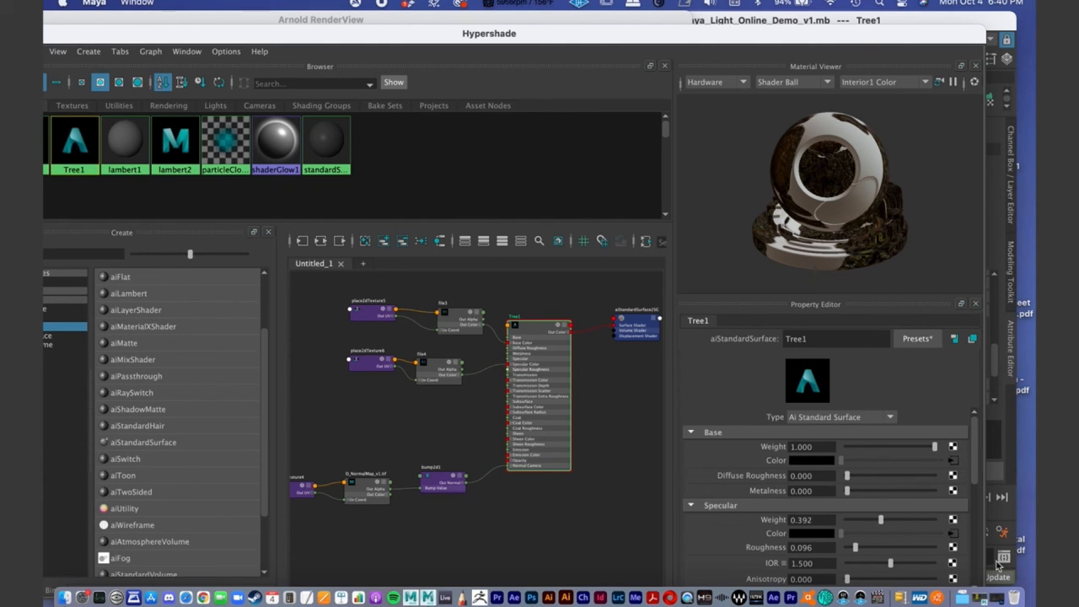
{"action": "left_click", "coordinate": [883, 519]}
{"action": "left_click_drag", "start_coordinate": [132, 38], "coordinate": [801, 117]}
{"action": "left_click_drag", "start_coordinate": [149, 22], "coordinate": [385, 23]}
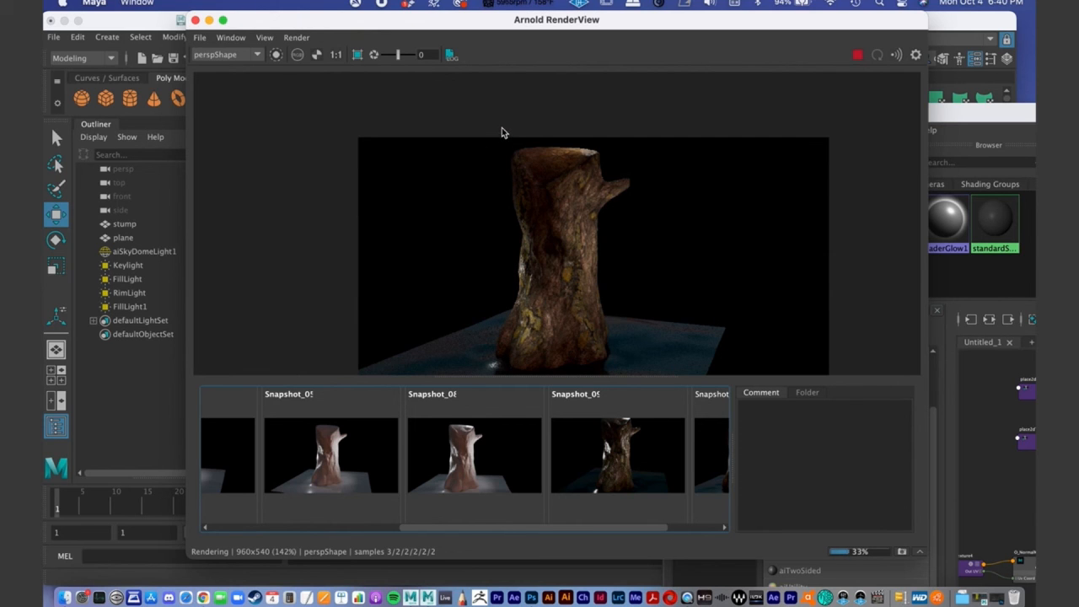
{"action": "left_click_drag", "start_coordinate": [310, 26], "coordinate": [563, 87]}
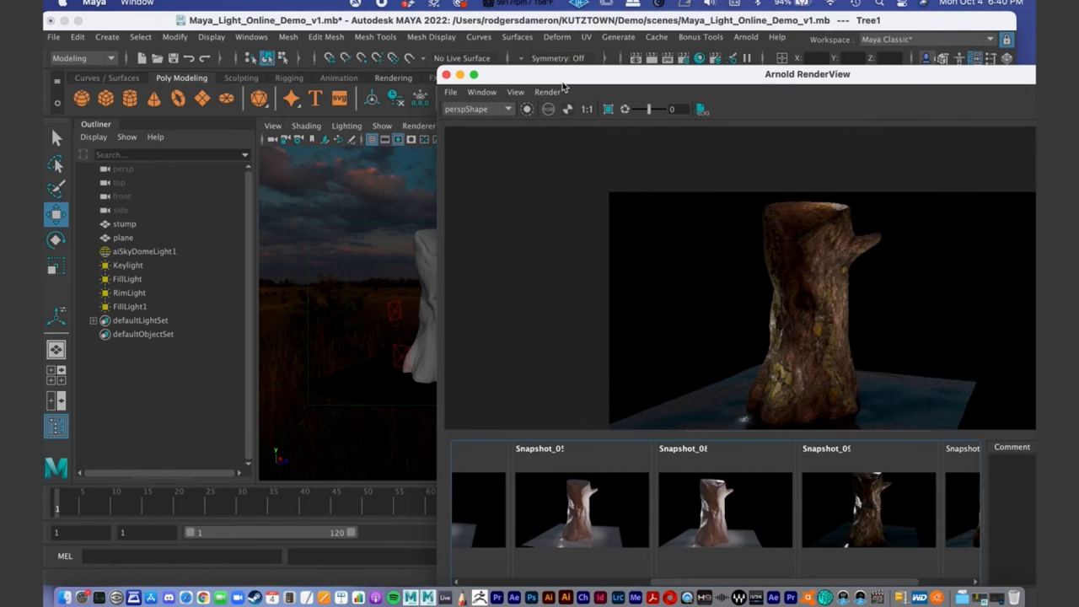
- Stretch the FillLight area light vertically and raise it to about -2.588, 29.688, -32.919 cm
{"action": "left_click_drag", "start_coordinate": [366, 328], "coordinate": [368, 322], "text": "alt"}
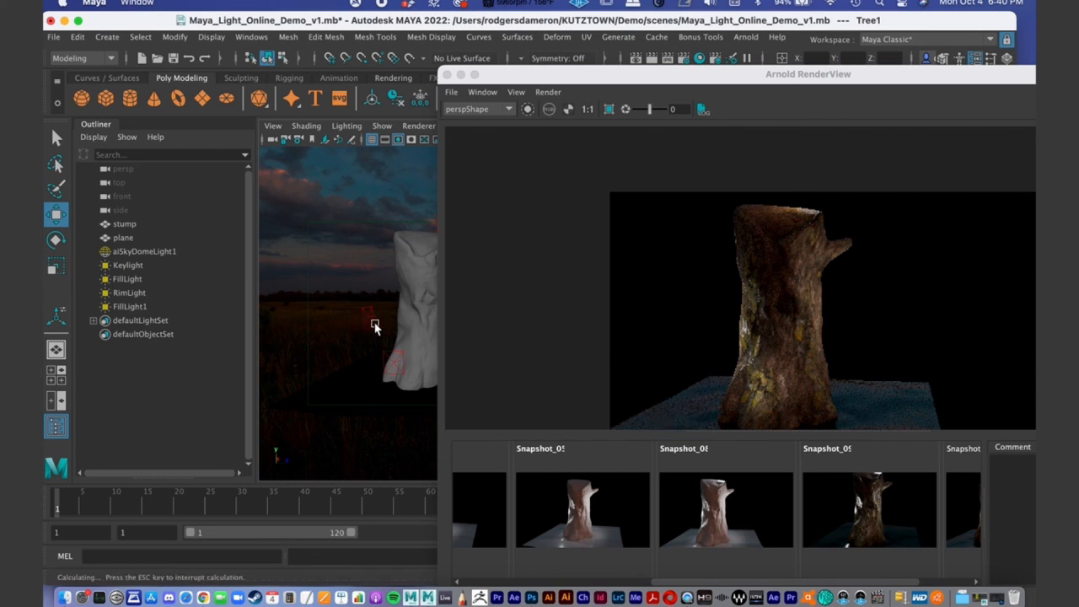
{"action": "left_click", "coordinate": [373, 326]}
{"action": "key", "text": "r"}
{"action": "left_click_drag", "start_coordinate": [368, 269], "coordinate": [361, 166]}
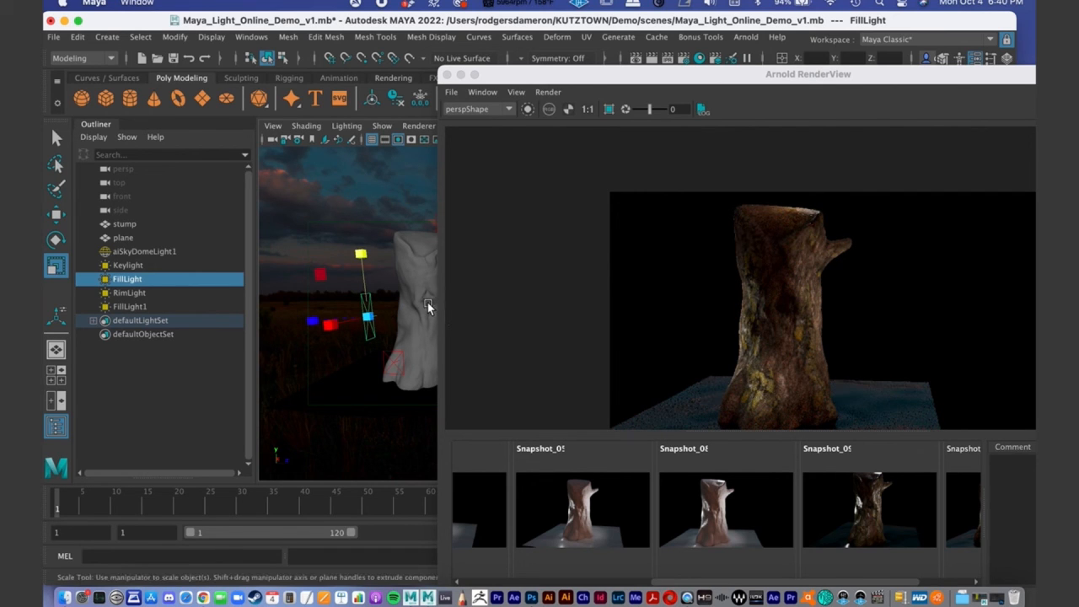
{"action": "key", "text": "w"}
{"action": "left_click_drag", "start_coordinate": [364, 251], "coordinate": [364, 237]}
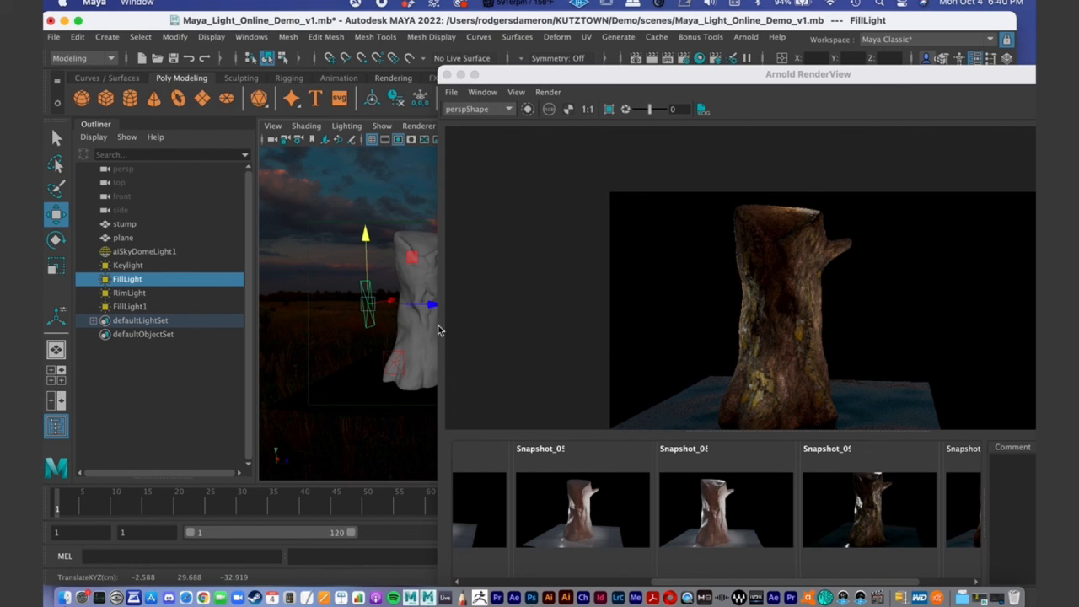
- Stretch the Keylight area light vertically, scaling it to about 4.845, 5.498, 4.845
{"action": "middle_click_drag", "start_coordinate": [400, 295], "coordinate": [366, 292], "text": "alt"}
{"action": "left_click_drag", "start_coordinate": [365, 295], "coordinate": [396, 303], "text": "alt"}
{"action": "left_click", "coordinate": [403, 301]}
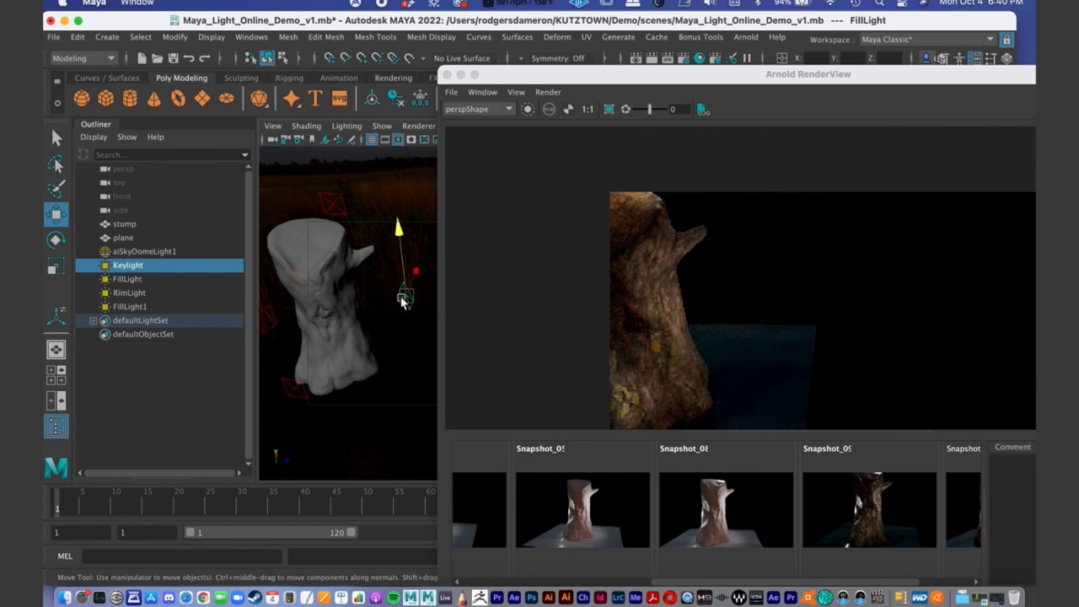
{"action": "key", "text": "e"}
{"action": "key", "text": "r"}
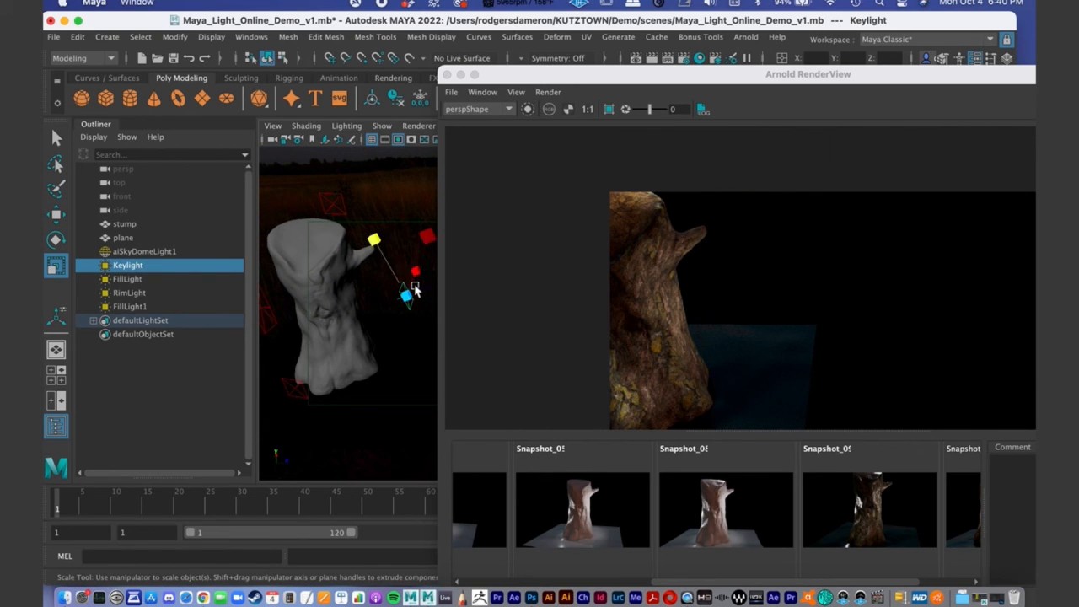
{"action": "left_click_drag", "start_coordinate": [373, 240], "coordinate": [368, 231]}
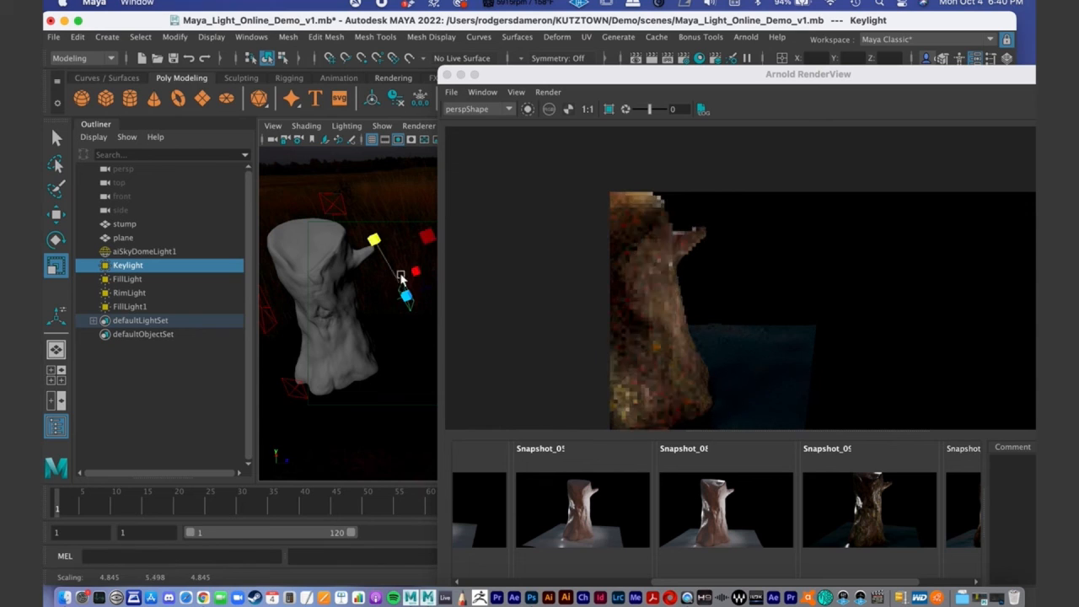
{"action": "left_click_drag", "start_coordinate": [417, 278], "coordinate": [398, 313]}
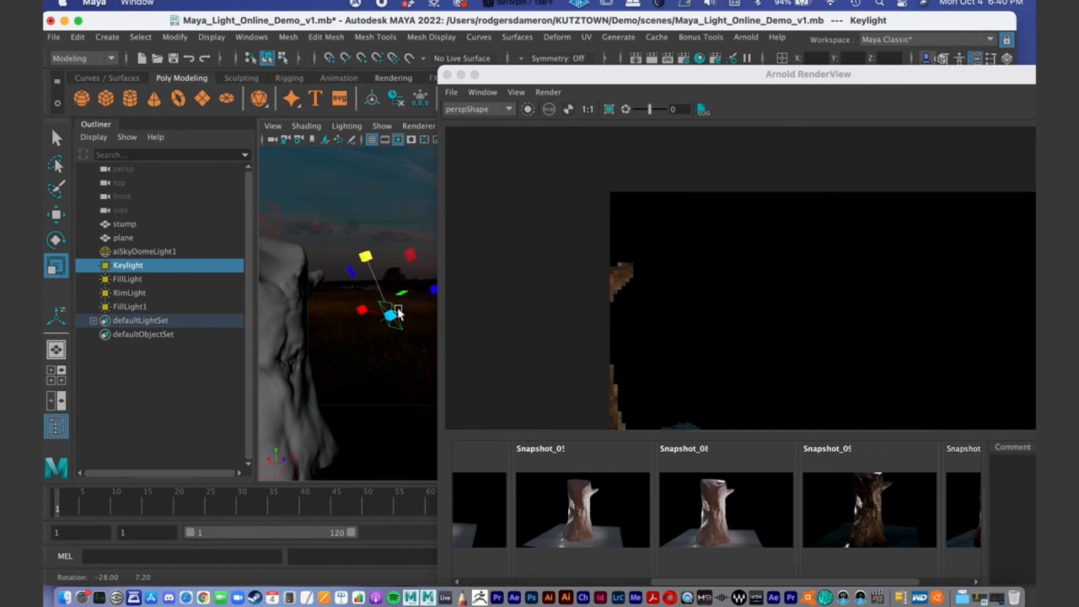
{"action": "left_click_drag", "start_coordinate": [366, 257], "coordinate": [376, 269]}
{"action": "left_click_drag", "start_coordinate": [391, 296], "coordinate": [366, 308], "text": "alt"}
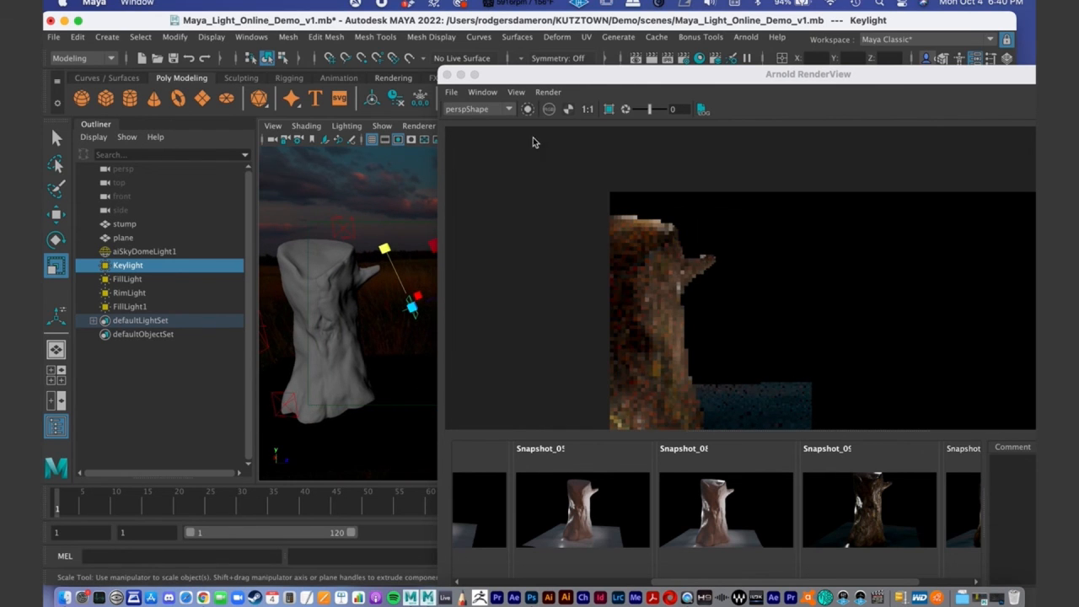
- Frame the whole stump with its ground plane and enlarge the Arnold RenderView to inspect the render
{"action": "double_click", "coordinate": [573, 75]}
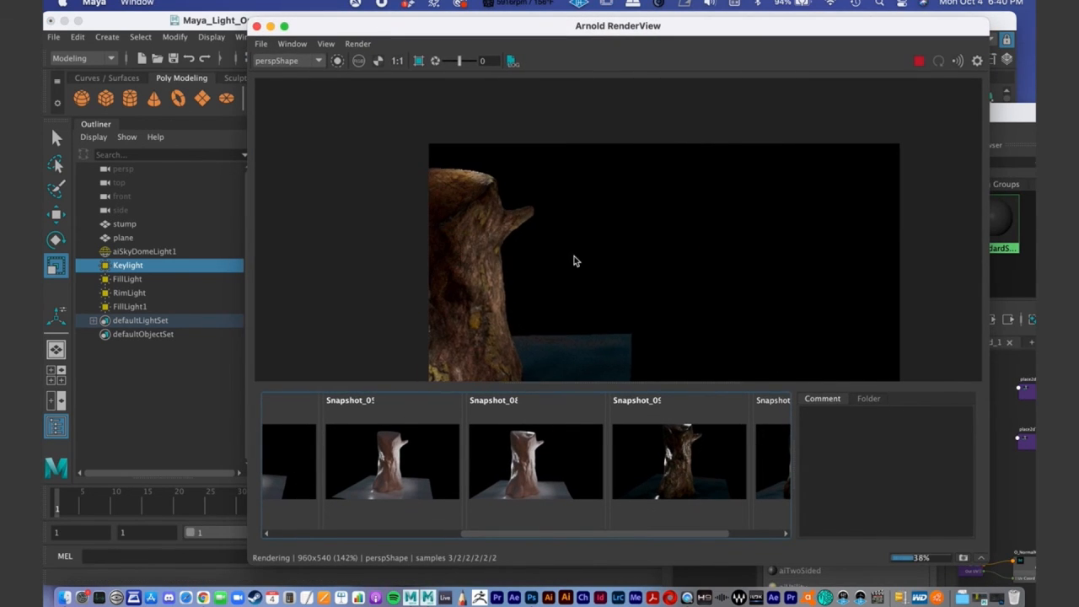
{"action": "double_click", "coordinate": [401, 25]}
{"action": "left_click_drag", "start_coordinate": [312, 181], "coordinate": [274, 330]}
{"action": "left_click_drag", "start_coordinate": [493, 160], "coordinate": [317, 108], "text": "alt"}
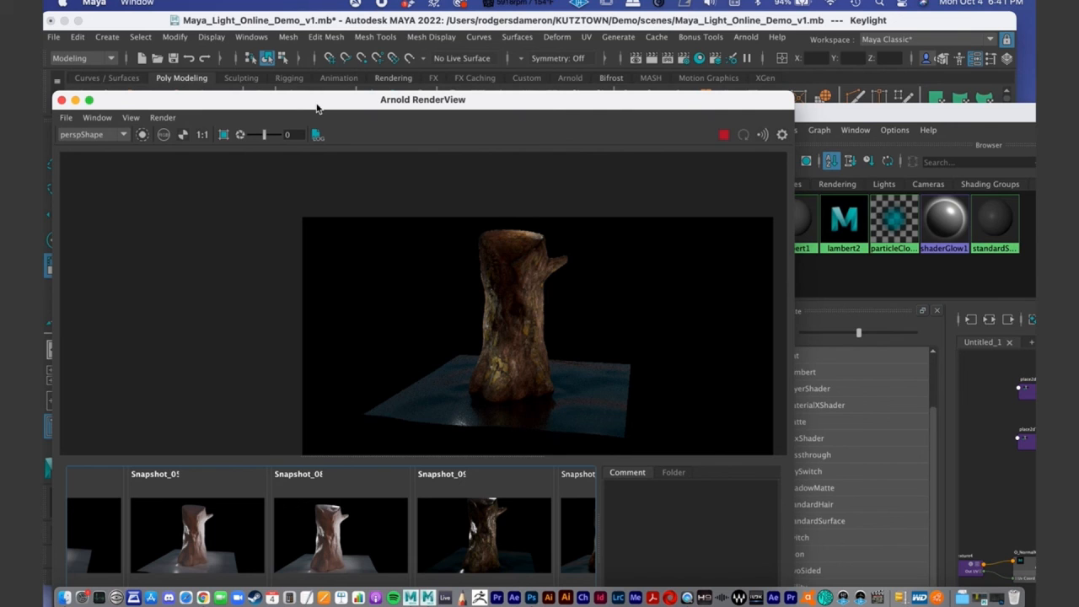
{"action": "left_click_drag", "start_coordinate": [295, 106], "coordinate": [298, 24]}
{"action": "left_click_drag", "start_coordinate": [790, 554], "coordinate": [980, 582]}
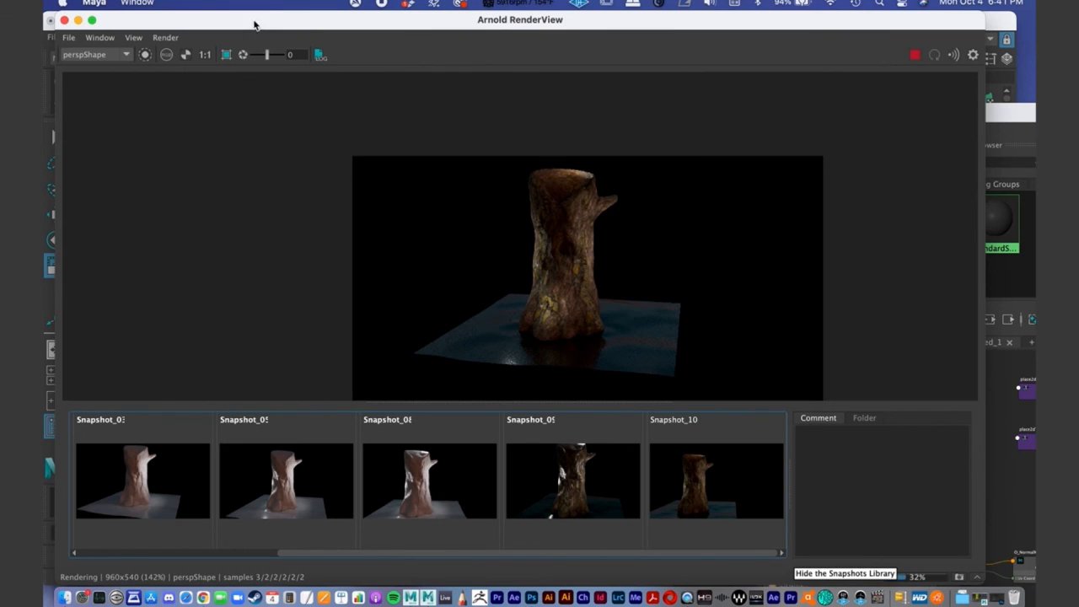
- Frame the stump more closely, examine the completed render, and browse back to the earliest snapshots for comparison
{"action": "left_click_drag", "start_coordinate": [256, 22], "coordinate": [320, 375]}
{"action": "scroll", "coordinate": [397, 303], "scroll_direction": "up", "scroll_amount": 2}
{"action": "middle_click_drag", "start_coordinate": [398, 302], "coordinate": [399, 311], "text": "alt"}
{"action": "left_click_drag", "start_coordinate": [391, 376], "coordinate": [398, 450]}
{"action": "scroll", "coordinate": [509, 285], "scroll_direction": "up", "scroll_amount": 2}
{"action": "middle_click_drag", "start_coordinate": [514, 284], "coordinate": [522, 299], "text": "alt"}
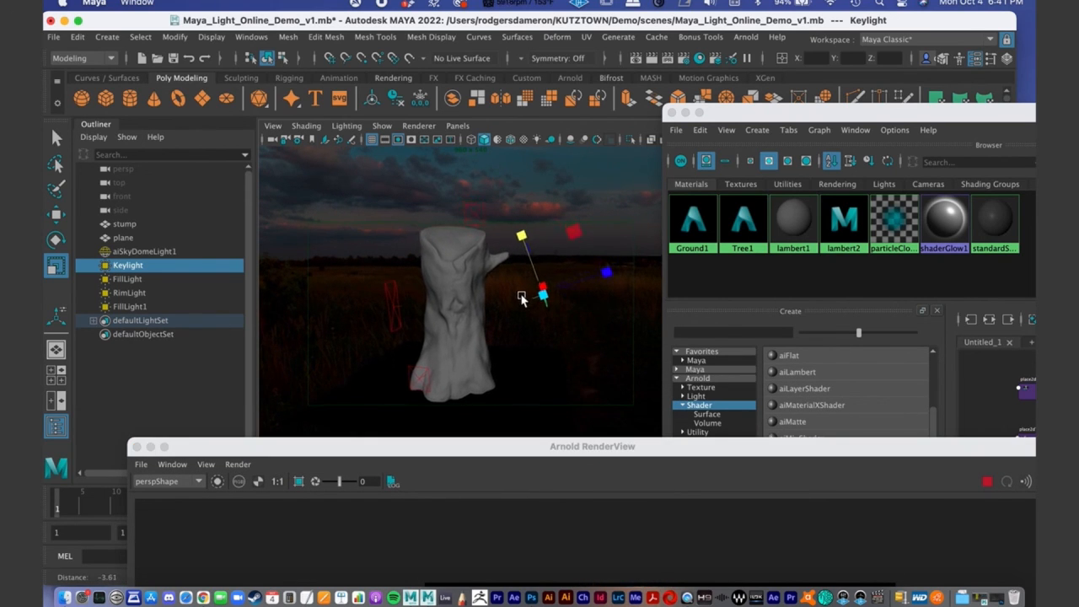
{"action": "double_click", "coordinate": [498, 453]}
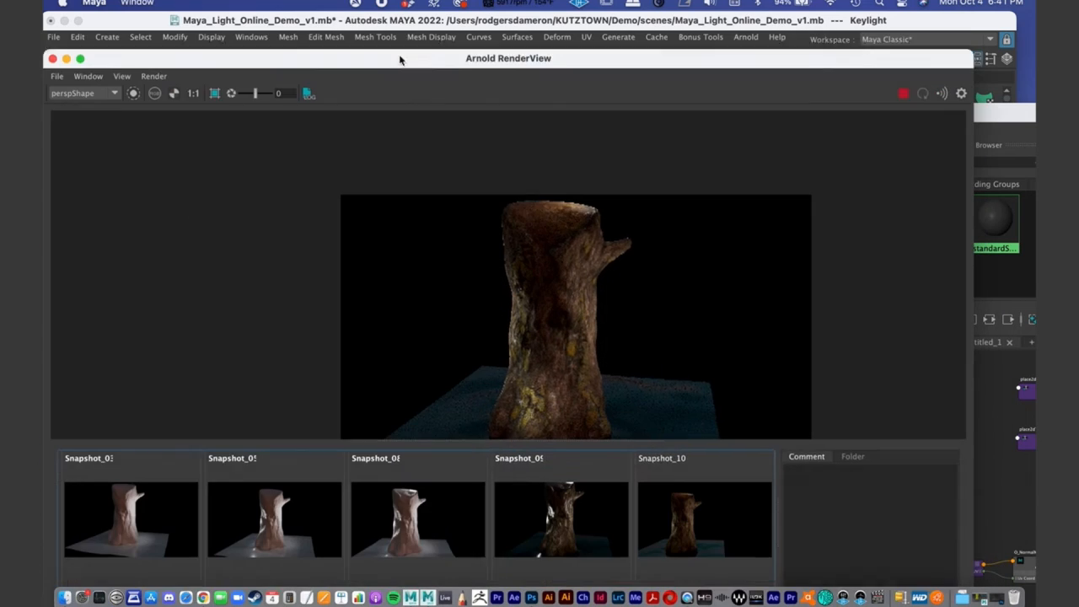
{"action": "right_click_drag", "start_coordinate": [614, 290], "coordinate": [559, 280], "text": "alt"}
{"action": "middle_click_drag", "start_coordinate": [559, 280], "coordinate": [508, 162], "text": "alt"}
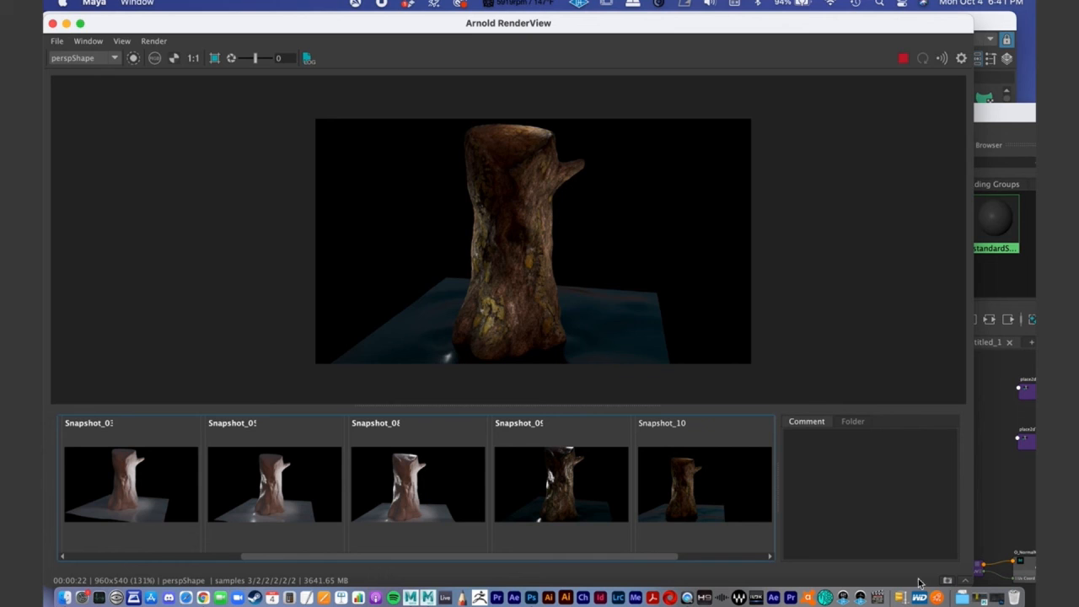
{"action": "left_click_drag", "start_coordinate": [619, 559], "coordinate": [354, 556]}
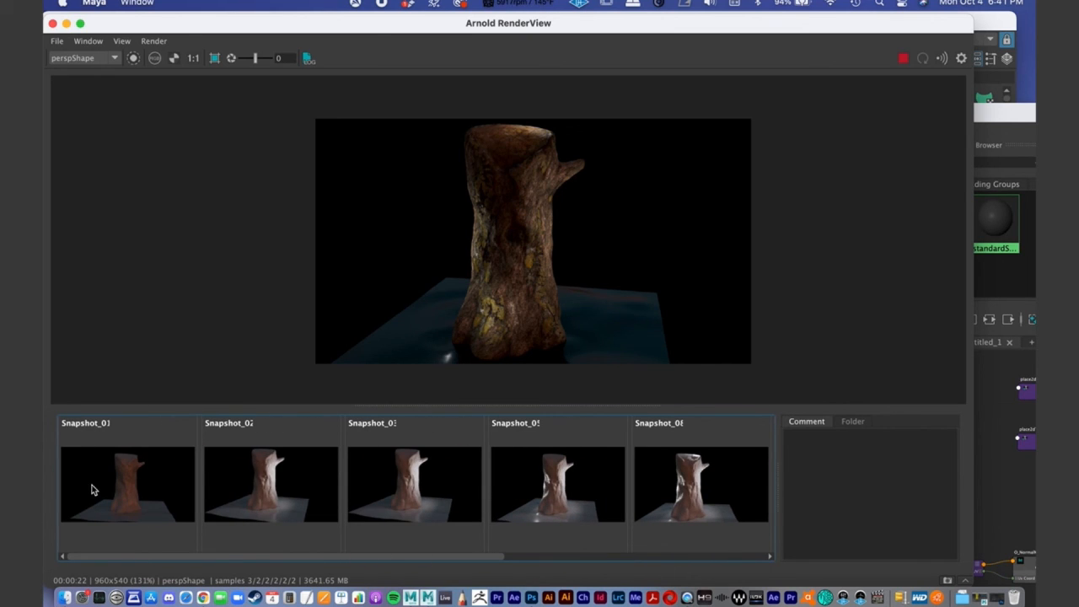
- Compare the untextured stump renders one after another, starting from Snapshot_01, to review the lighting and displacement progress
{"action": "left_click", "coordinate": [143, 491]}
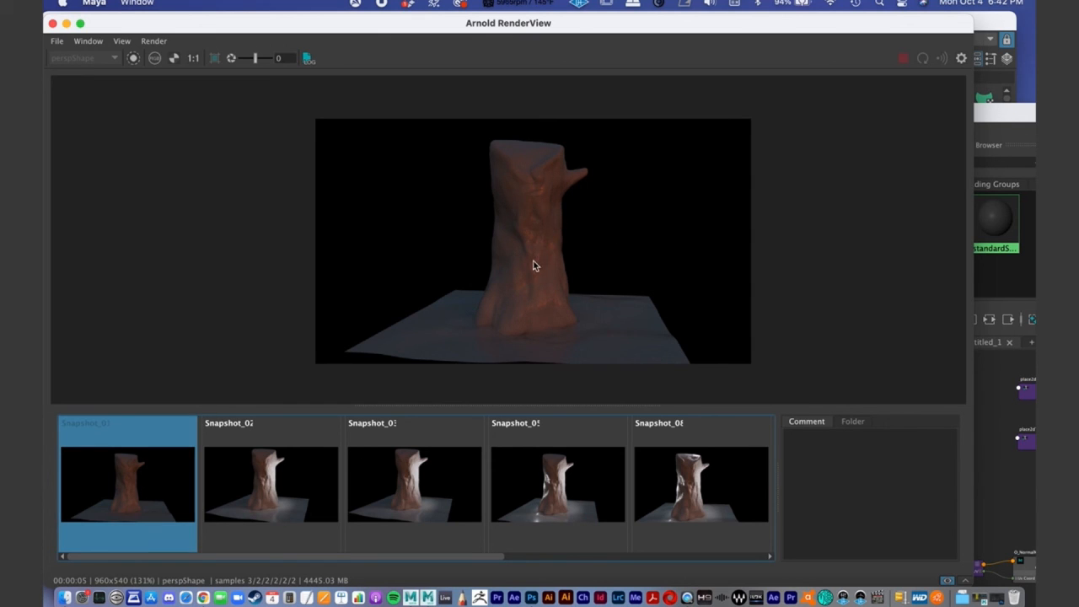
{"action": "left_click", "coordinate": [274, 482]}
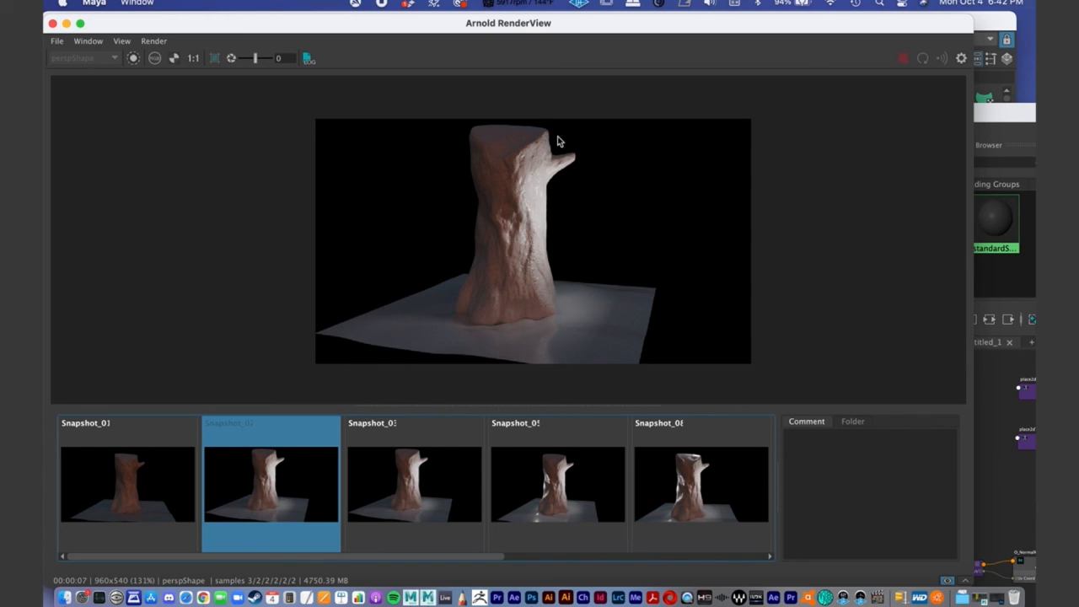
{"action": "left_click", "coordinate": [391, 504]}
{"action": "left_click", "coordinate": [556, 489]}
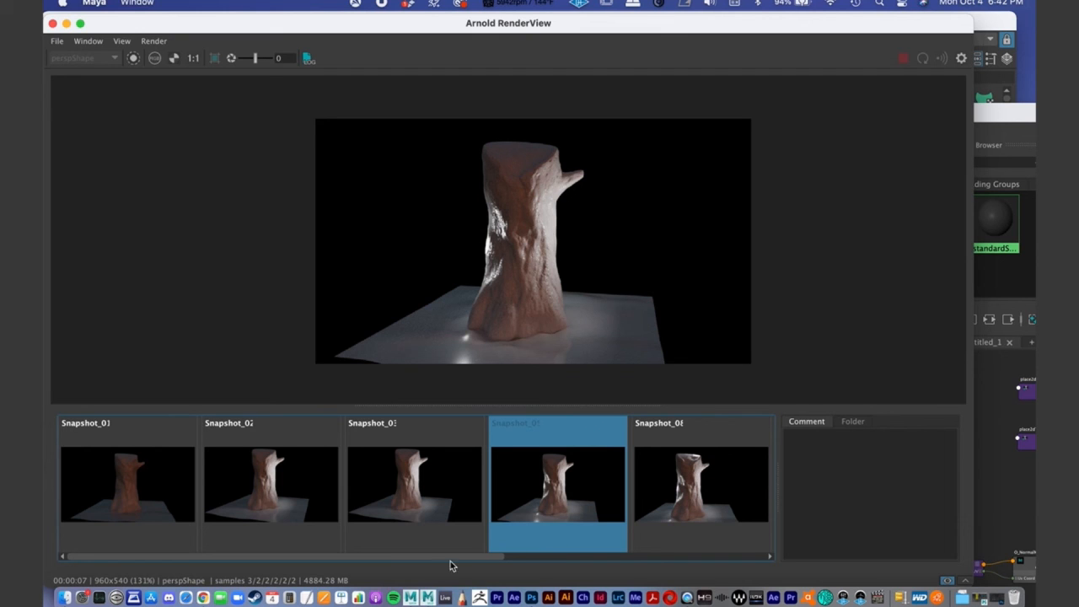
{"action": "left_click_drag", "start_coordinate": [458, 554], "coordinate": [564, 548]}
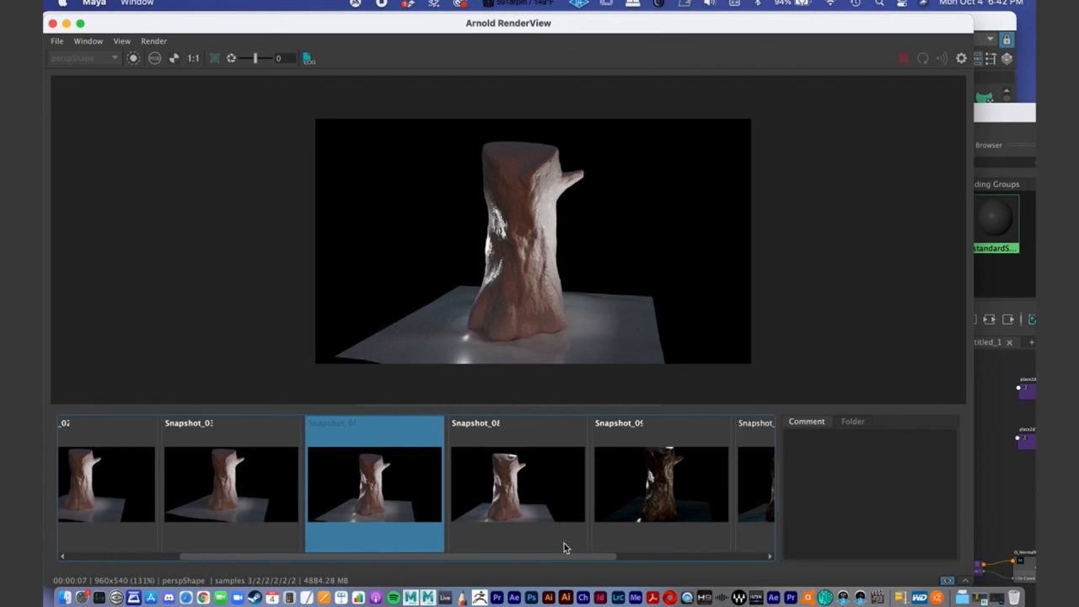
{"action": "left_click", "coordinate": [530, 483]}
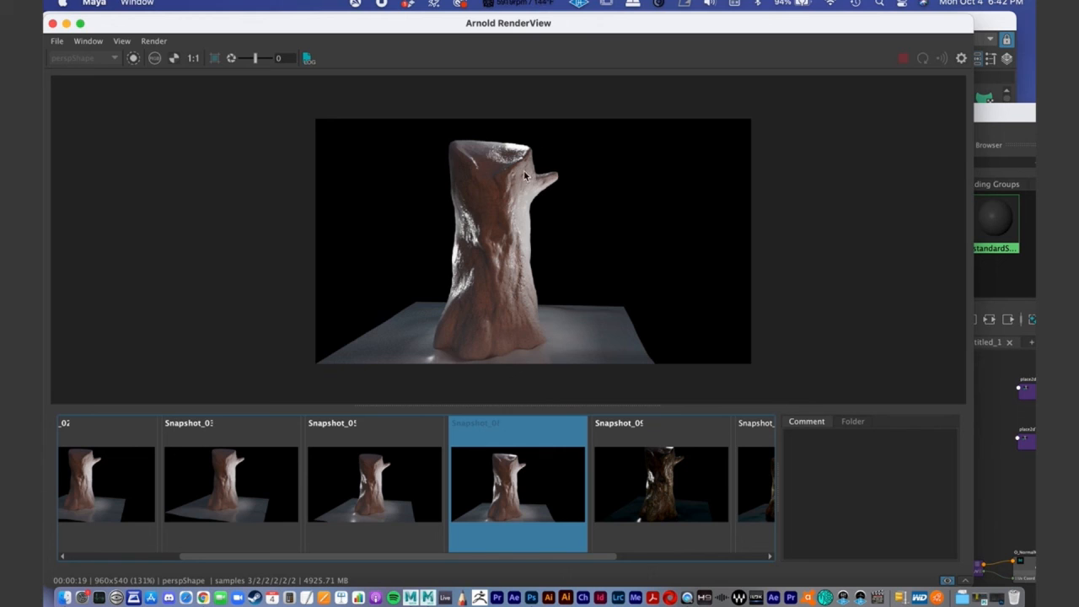
- Compare the textured stump renders Snapshot_09, Snapshot_10 and Snapshot_11 for changes in specular highlights and lighting, ending on Snapshot_11
{"action": "left_click_drag", "start_coordinate": [550, 556], "coordinate": [646, 546]}
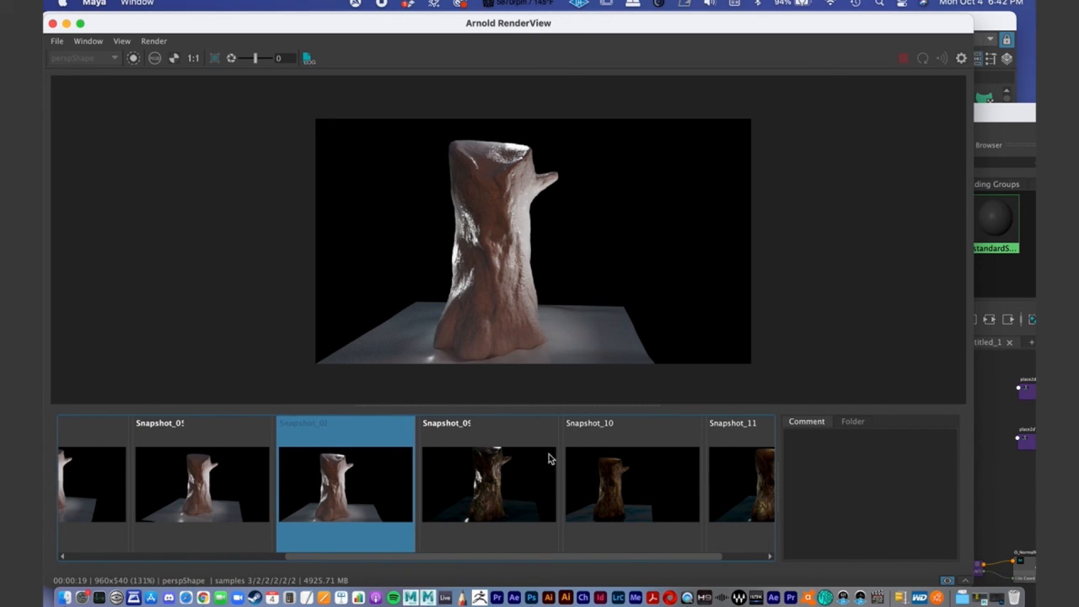
{"action": "left_click", "coordinate": [501, 507]}
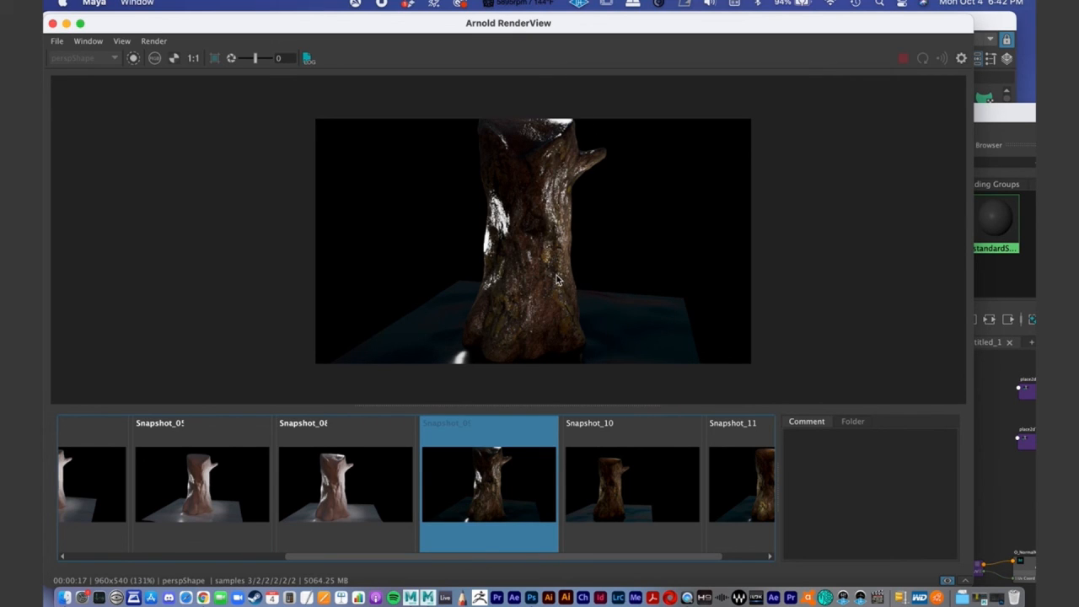
{"action": "left_click", "coordinate": [632, 495]}
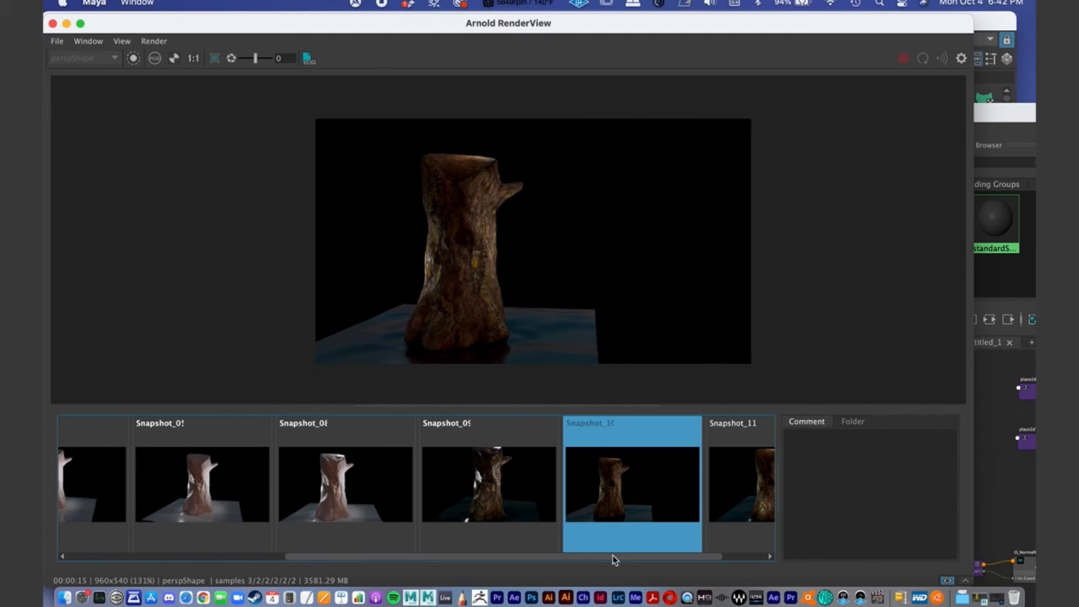
{"action": "scroll", "coordinate": [638, 550], "scroll_direction": "right", "scroll_amount": 3}
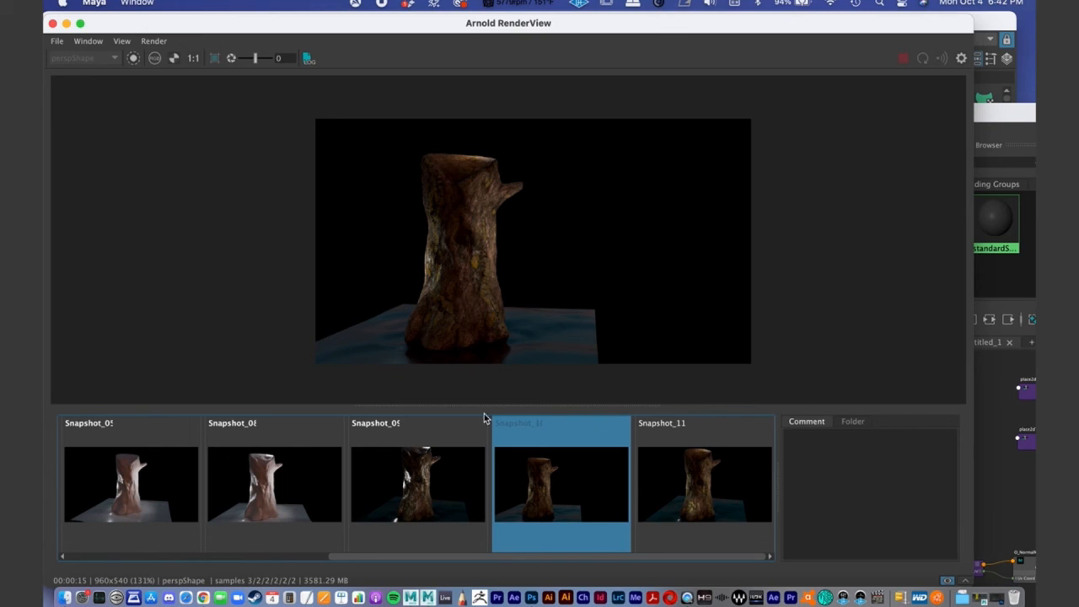
{"action": "left_click", "coordinate": [430, 478]}
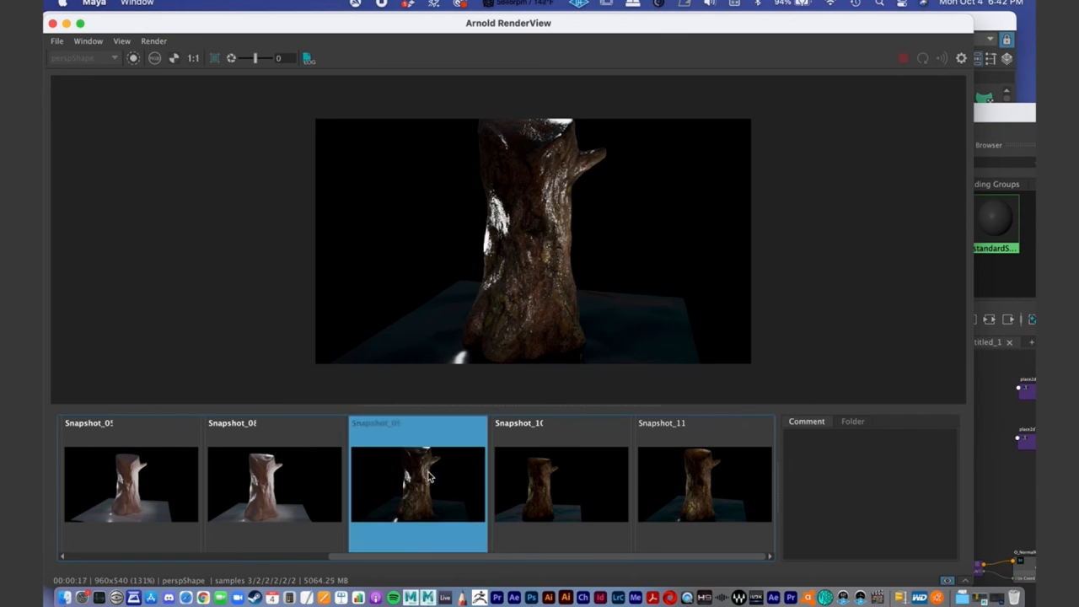
{"action": "left_click", "coordinate": [600, 477]}
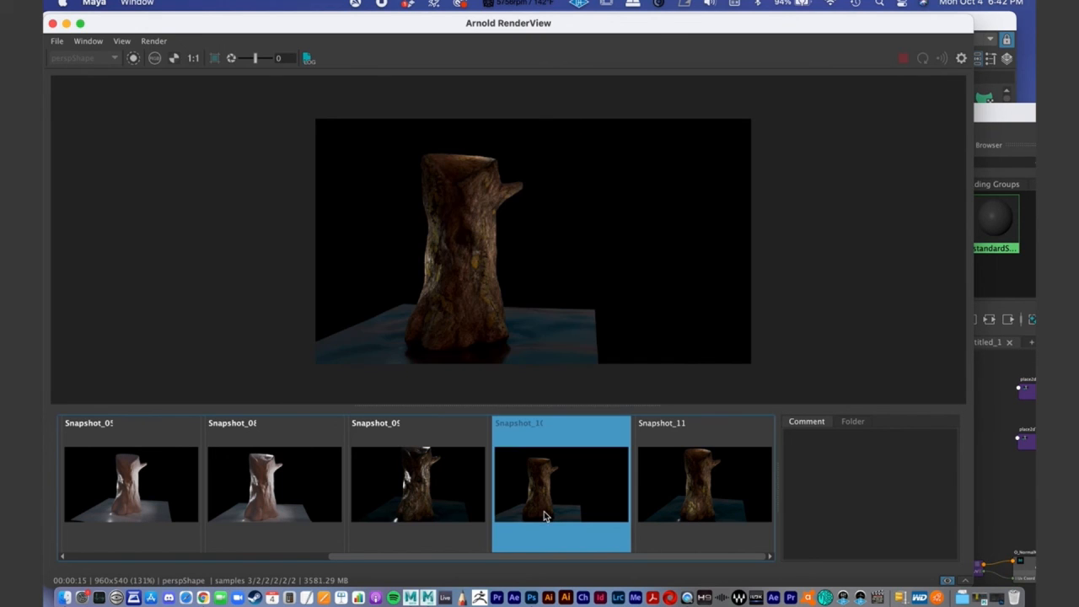
{"action": "left_click", "coordinate": [683, 481]}
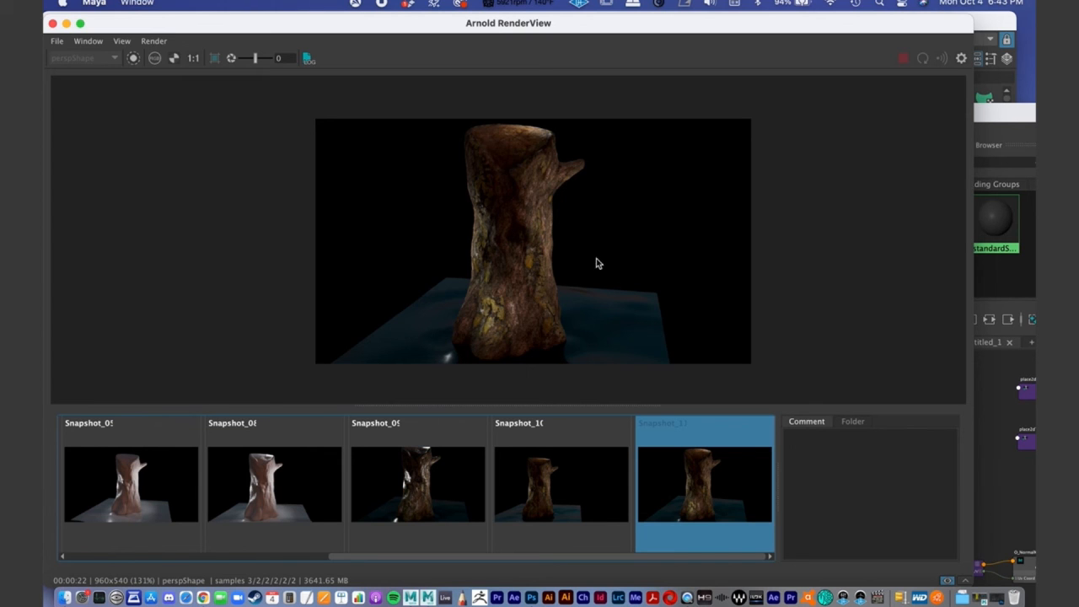
- Examine the bark and yellow moss texture detail up close on the middle and base of the trunk in Snapshot_11
{"action": "middle_click_drag", "start_coordinate": [505, 265], "coordinate": [788, 232]}
{"action": "scroll", "coordinate": [500, 283], "scroll_direction": "up", "scroll_amount": 3}
{"action": "scroll", "coordinate": [556, 284], "scroll_direction": "up", "scroll_amount": 4}
{"action": "middle_click_drag", "start_coordinate": [556, 284], "coordinate": [715, 259]}
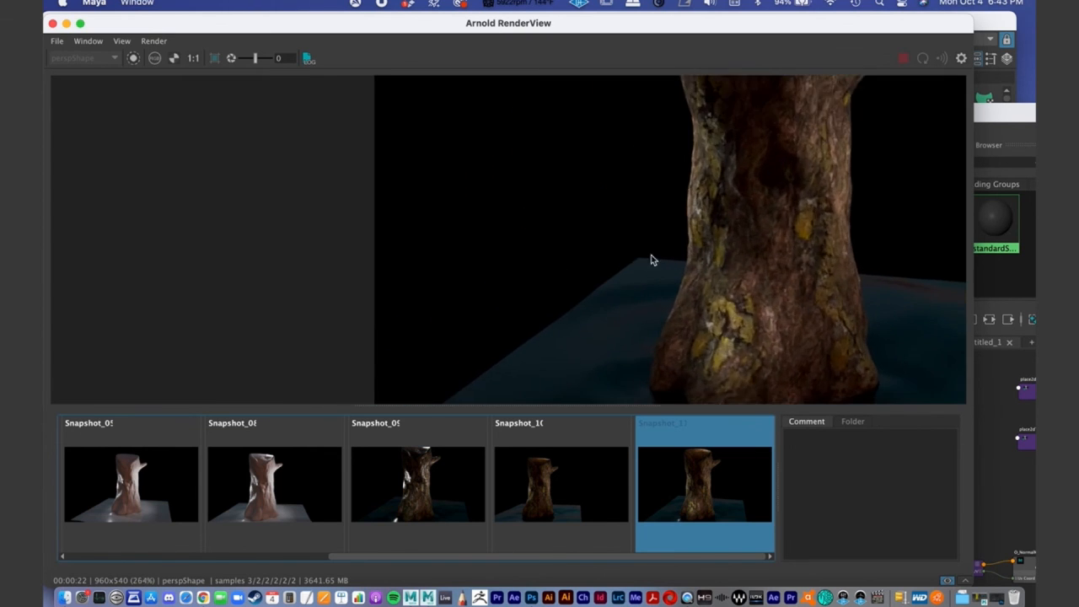
{"action": "scroll", "coordinate": [721, 256], "scroll_direction": "up", "scroll_amount": 3}
{"action": "middle_click_drag", "start_coordinate": [573, 322], "coordinate": [413, 387]}
{"action": "scroll", "coordinate": [716, 257], "scroll_direction": "up", "scroll_amount": 5}
{"action": "middle_click_drag", "start_coordinate": [715, 258], "coordinate": [1015, 212]}
{"action": "scroll", "coordinate": [670, 299], "scroll_direction": "up", "scroll_amount": 1}
{"action": "middle_click_drag", "start_coordinate": [670, 299], "coordinate": [436, 364]}
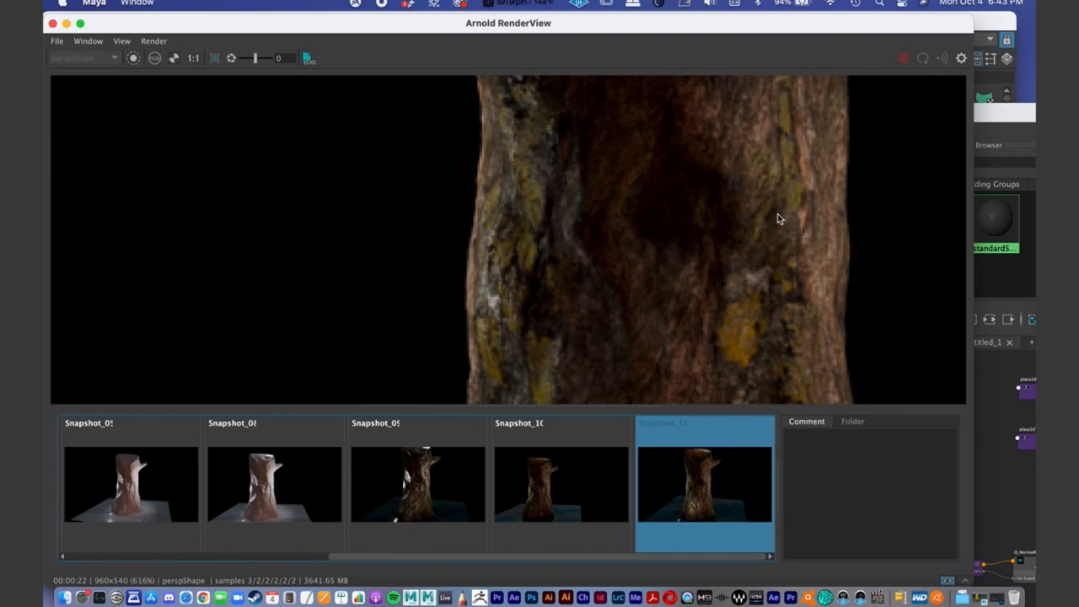
- Review the whole stump with its ground plane in Snapshot_11 and shift the Arnold RenderView window slightly up and left
{"action": "scroll", "coordinate": [342, 214], "scroll_direction": "down", "scroll_amount": 2}
{"action": "scroll", "coordinate": [334, 243], "scroll_direction": "down", "scroll_amount": 2}
{"action": "scroll", "coordinate": [501, 243], "scroll_direction": "down", "scroll_amount": 3}
{"action": "scroll", "coordinate": [501, 239], "scroll_direction": "down", "scroll_amount": 1}
{"action": "middle_click_drag", "start_coordinate": [476, 227], "coordinate": [472, 179]}
{"action": "scroll", "coordinate": [508, 209], "scroll_direction": "down", "scroll_amount": 1}
{"action": "scroll", "coordinate": [514, 201], "scroll_direction": "down", "scroll_amount": 1}
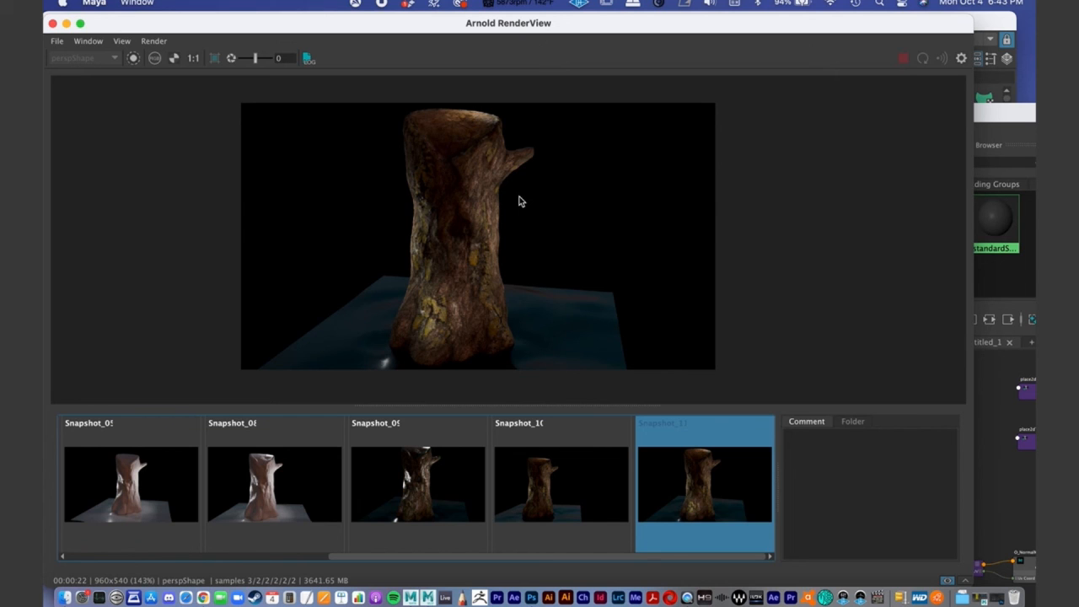
{"action": "left_click_drag", "start_coordinate": [413, 30], "coordinate": [403, 7]}
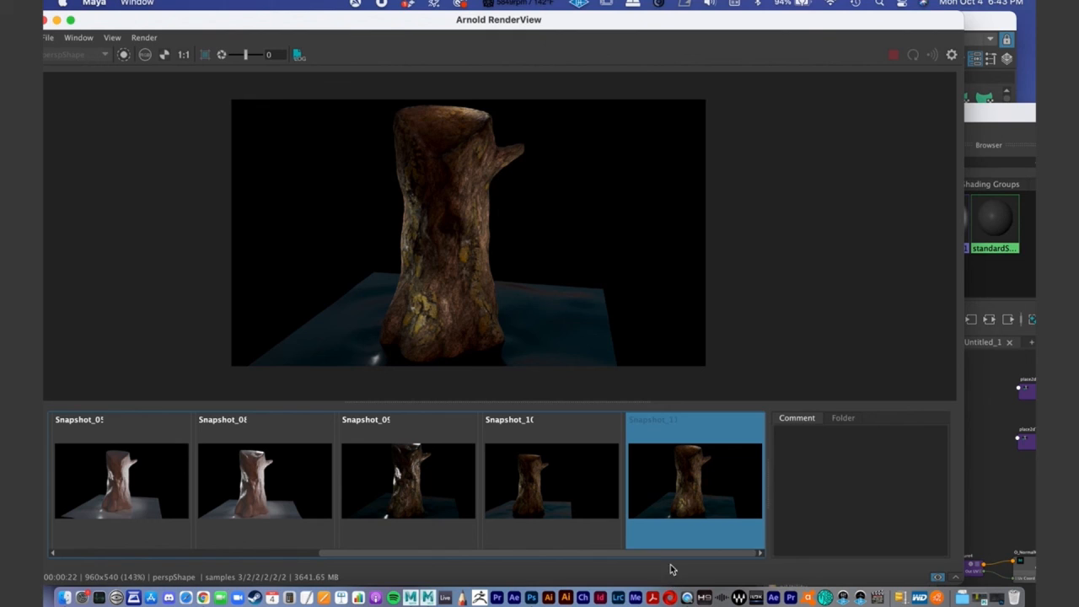